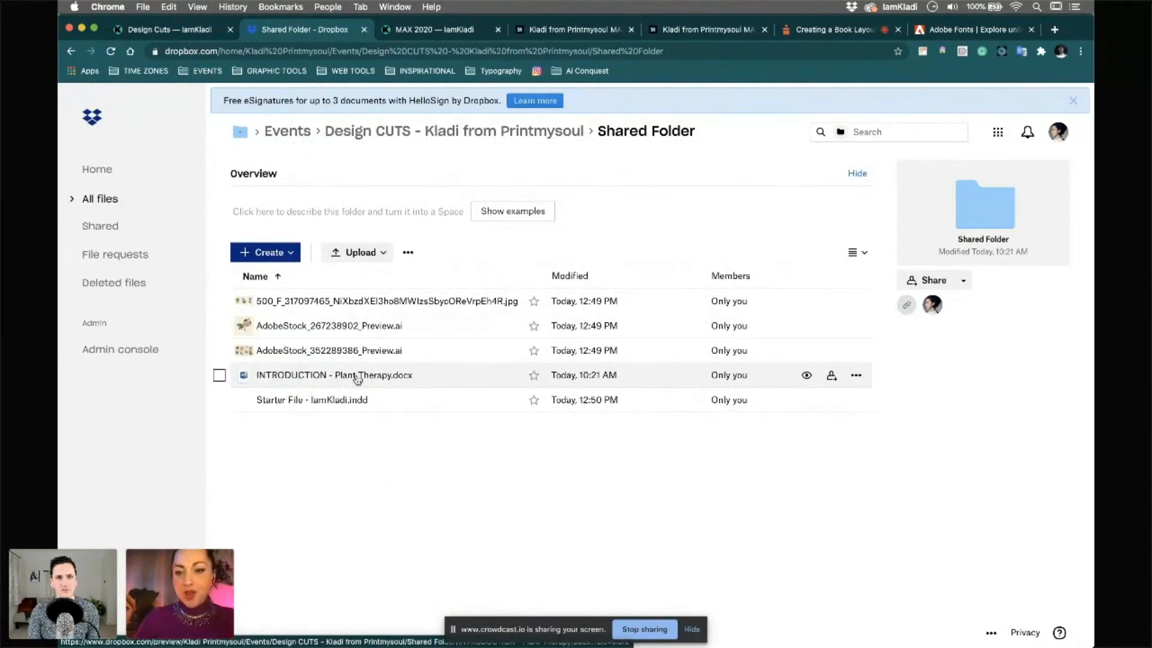
right_click(348, 370)
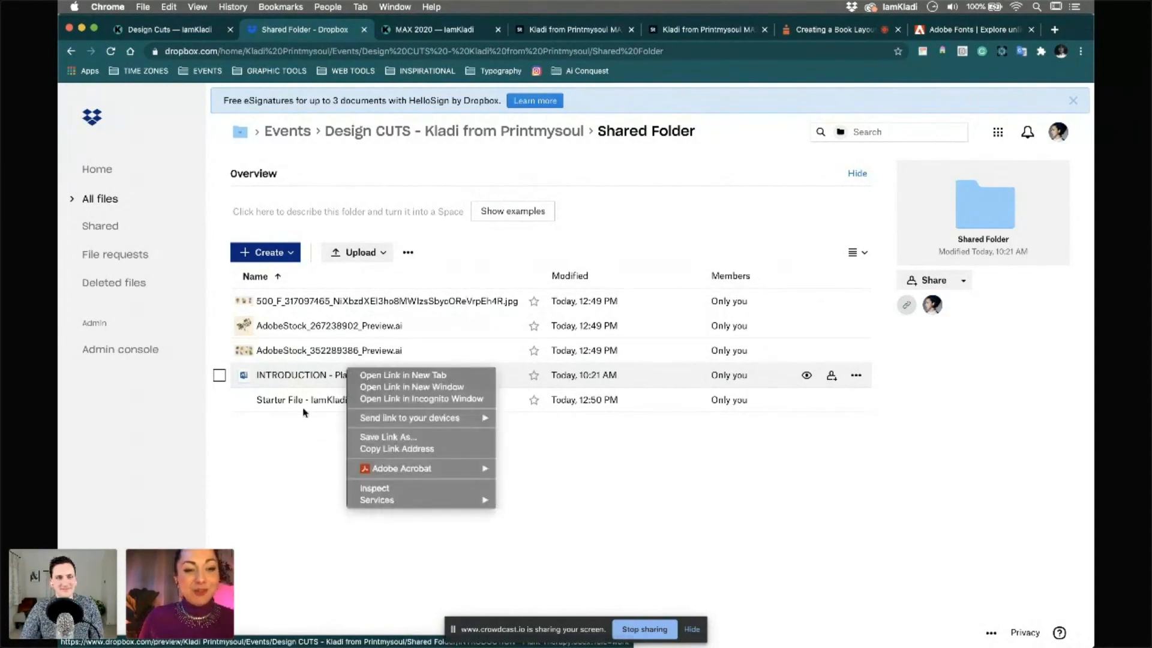
left_click(312, 428)
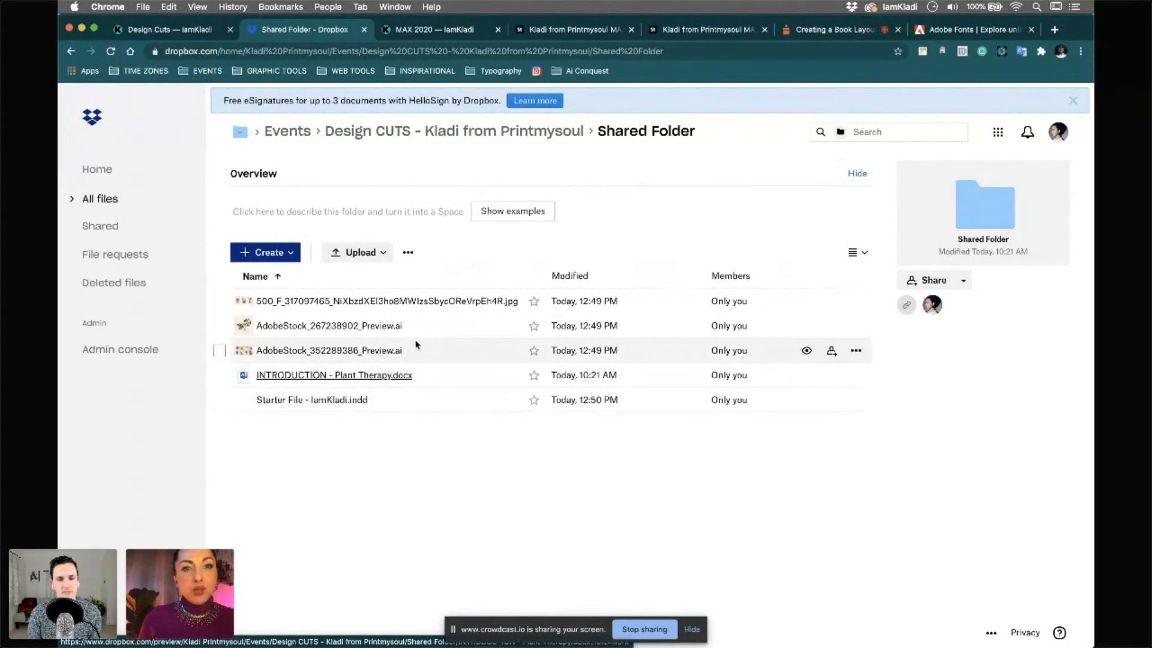
Switch from the Dropbox shared folder to Adobe InDesign and hide the screen-sharing notice
mouse_move(583, 644)
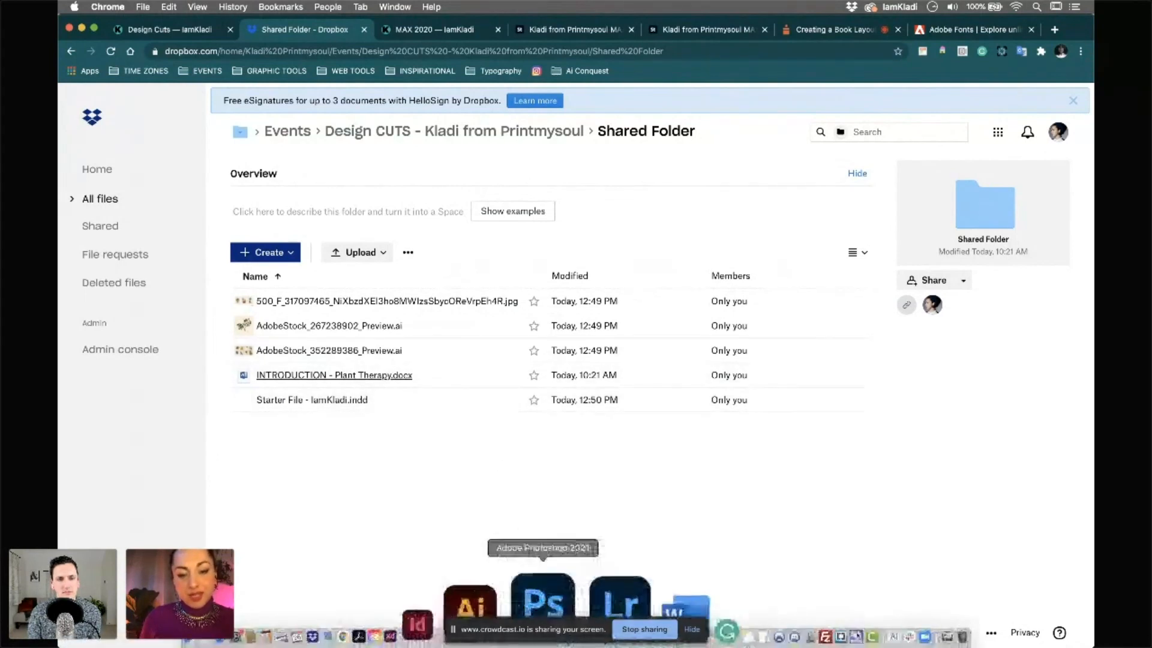
left_click(531, 614)
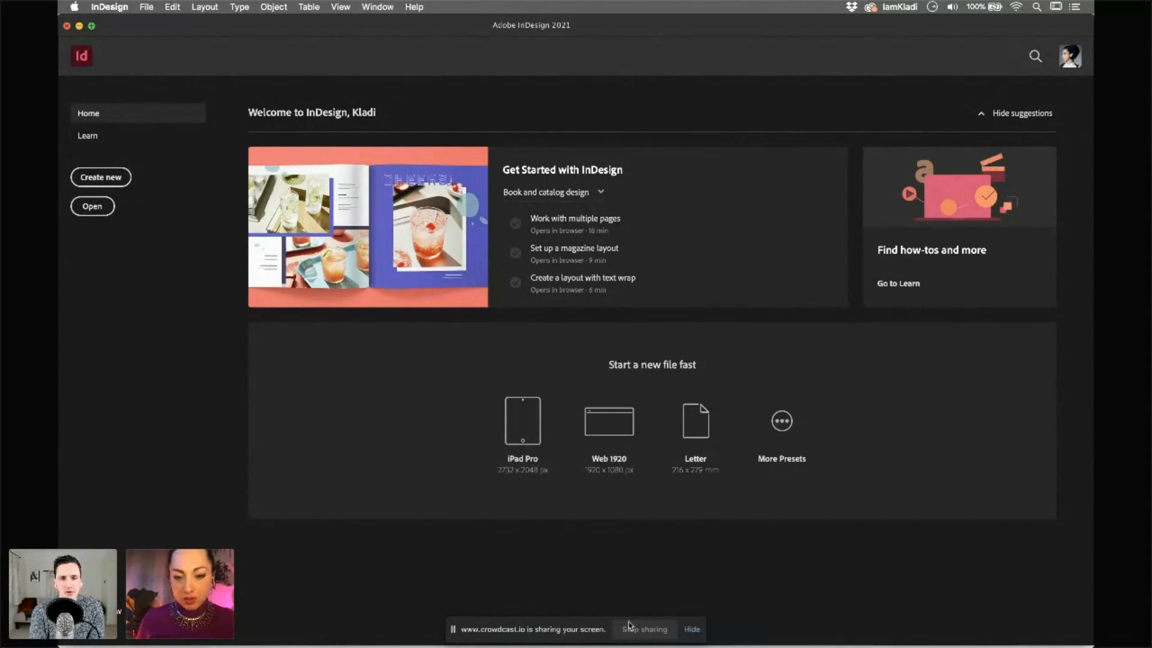
left_click(687, 631)
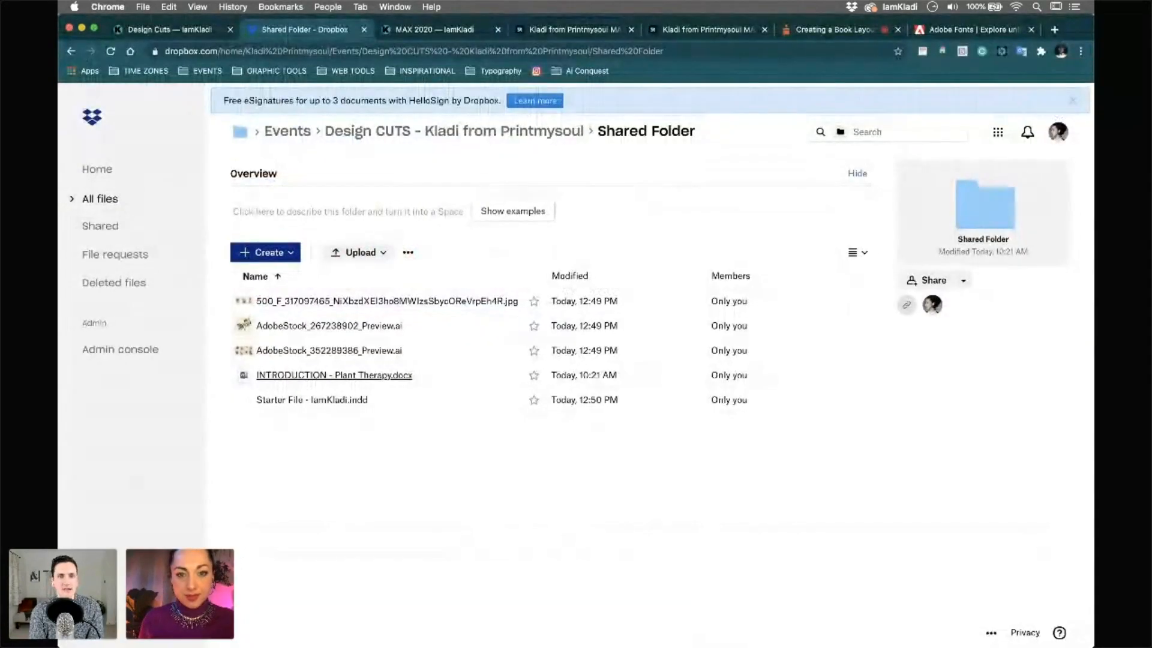
mouse_move(540, 636)
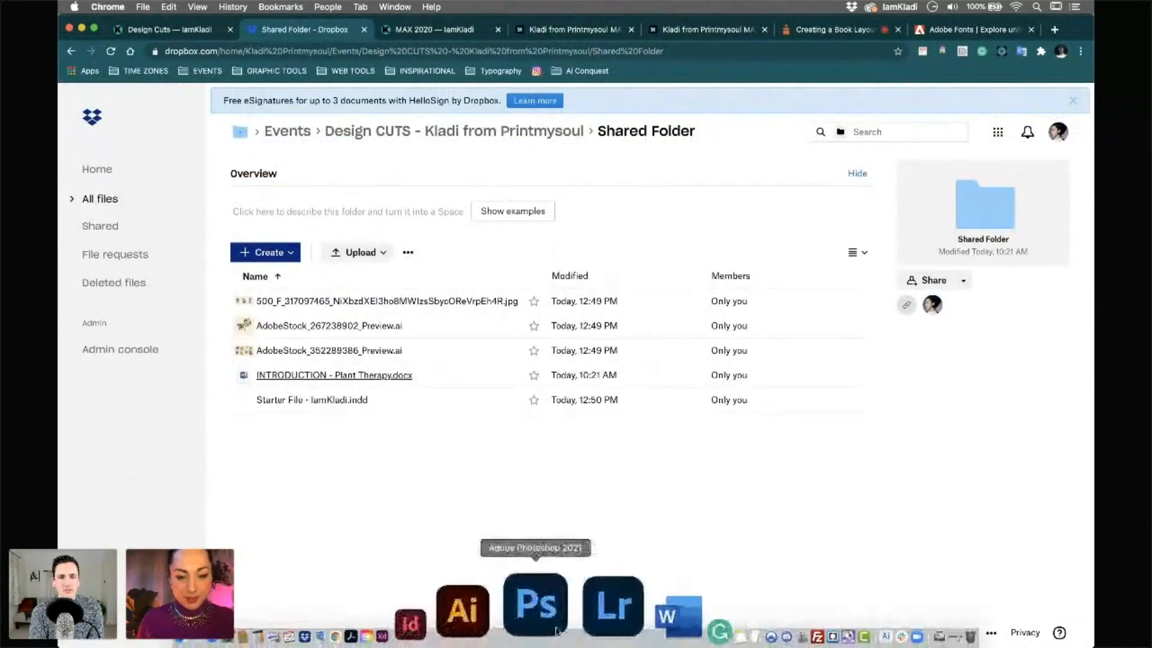
left_click(528, 620)
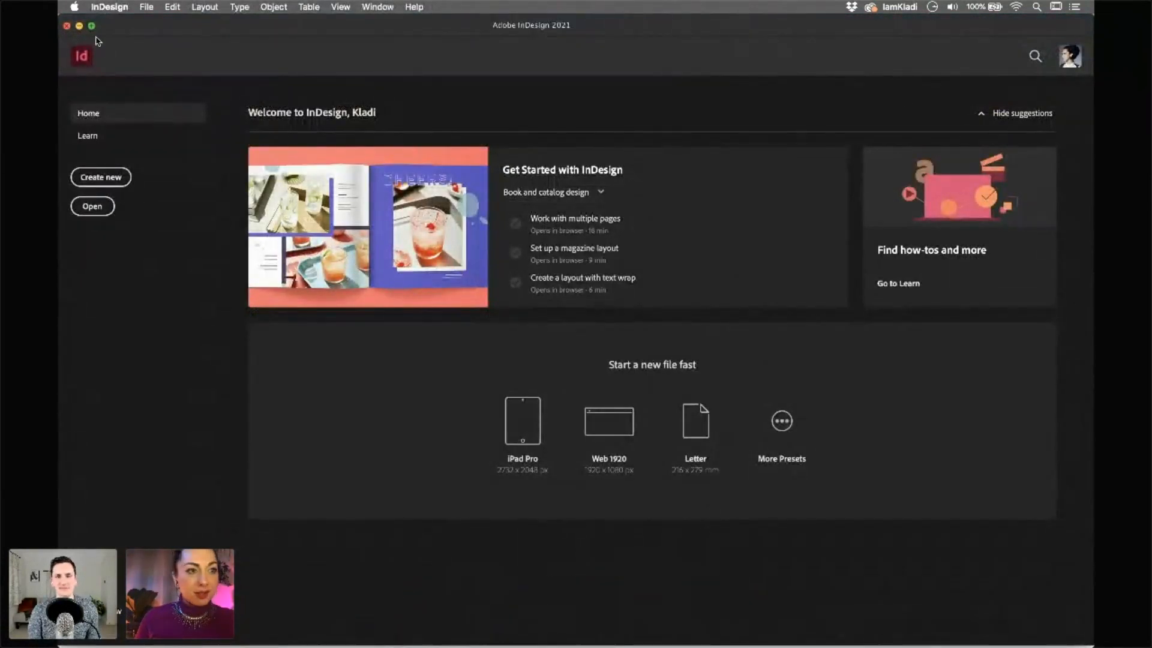
left_click(92, 27)
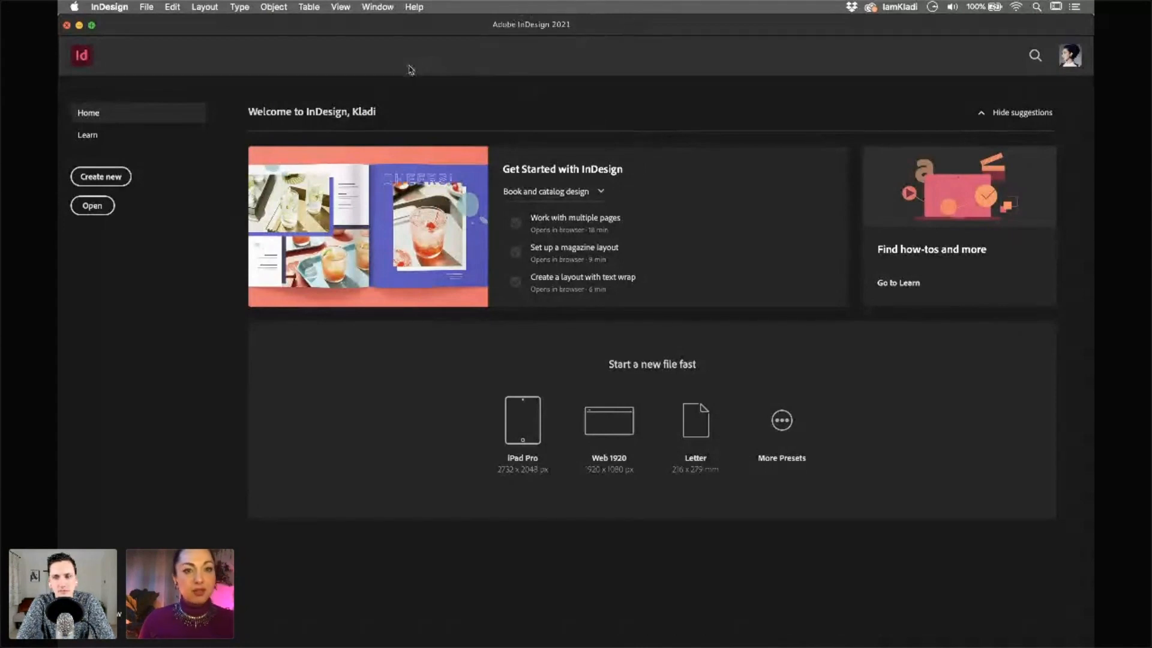
Start setting up a new document and show the print presets
left_click(118, 179)
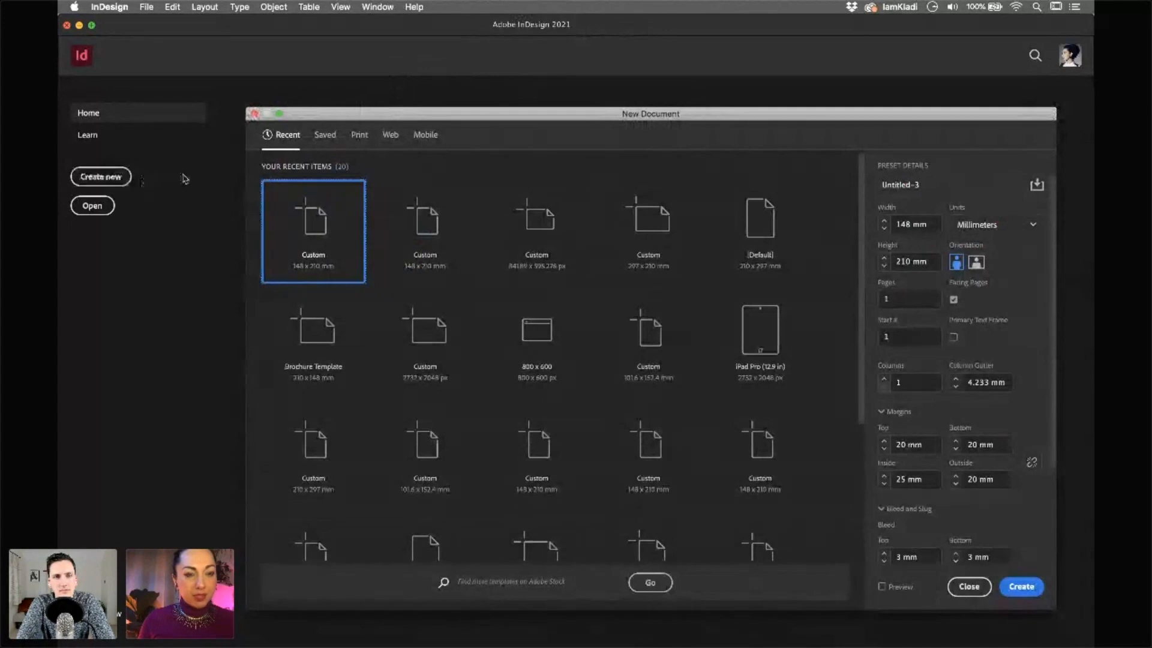
left_click_drag(452, 126, 360, 69)
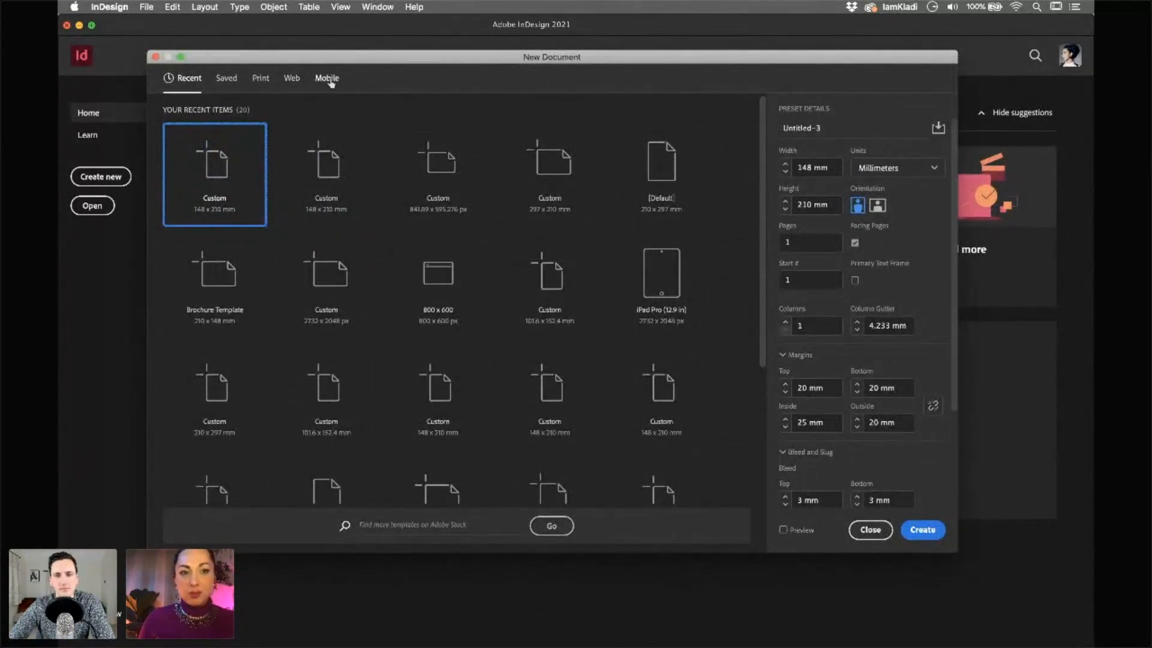
left_click(290, 79)
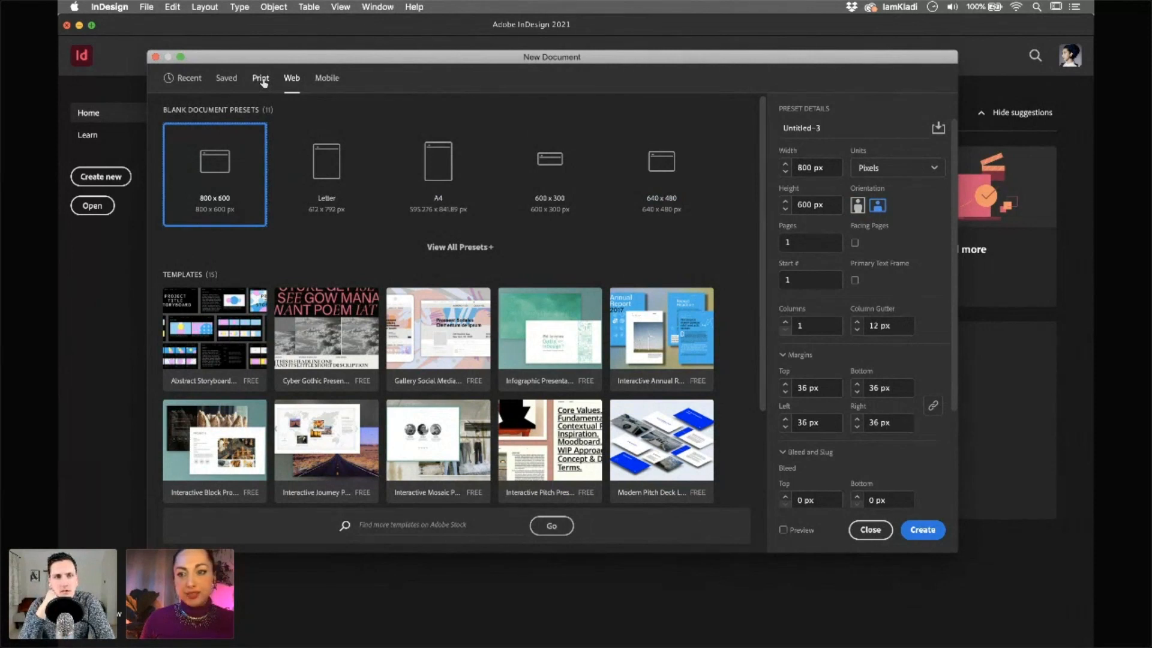
left_click(262, 80)
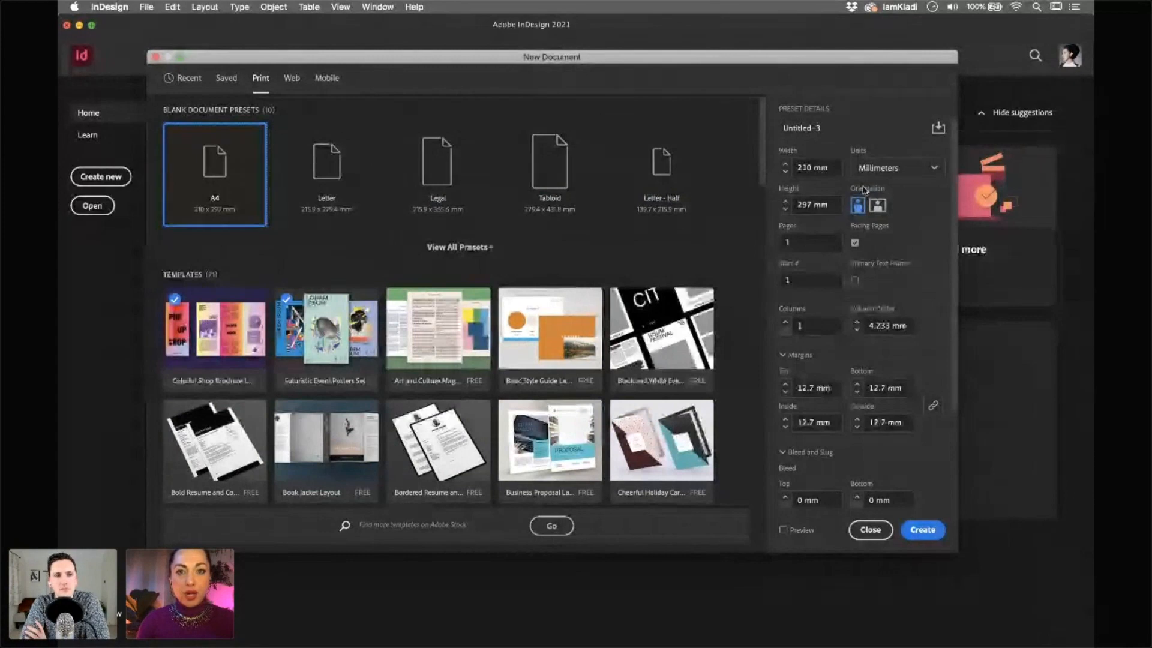
Show all blank print presets and choose the A5 size, 148 x 210 mm
scroll(955, 294, "down", 2)
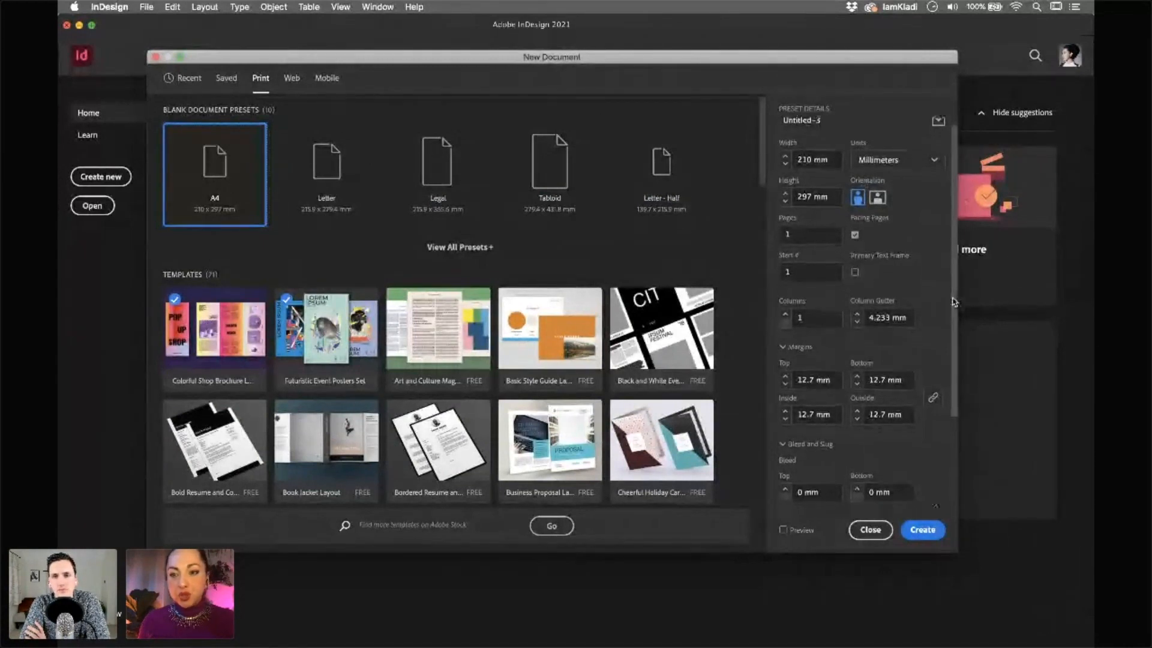
scroll(954, 302, "up", 1)
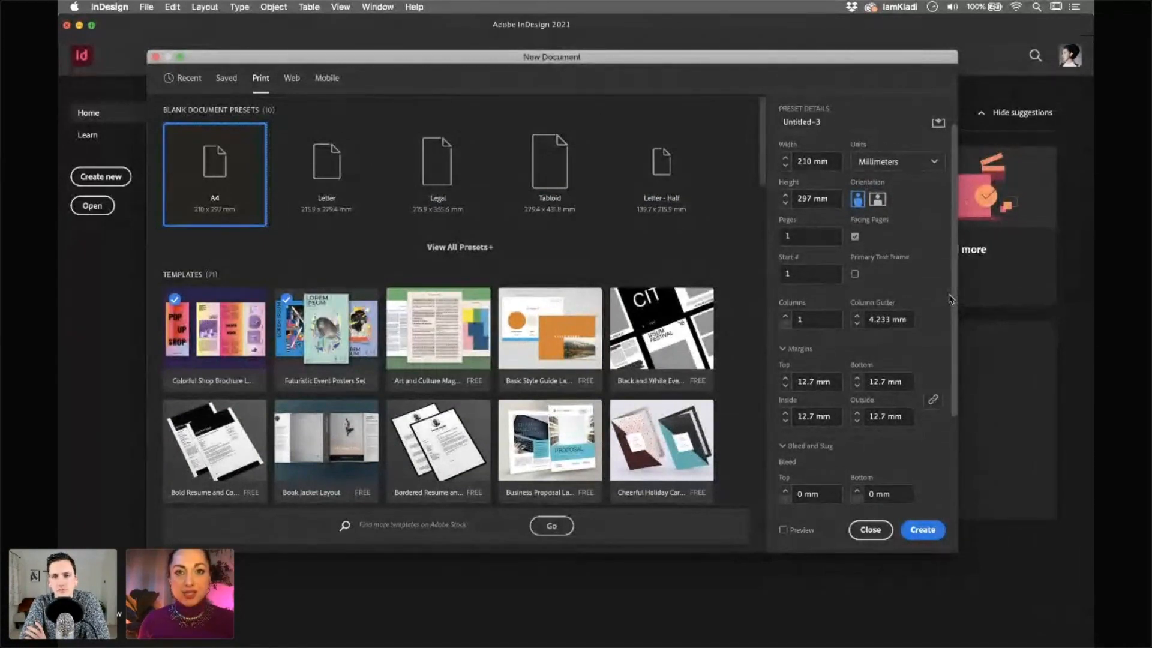
mouse_move(950, 298)
left_mouse_down()
mouse_move(957, 372)
mouse_move(947, 286)
left_mouse_up()
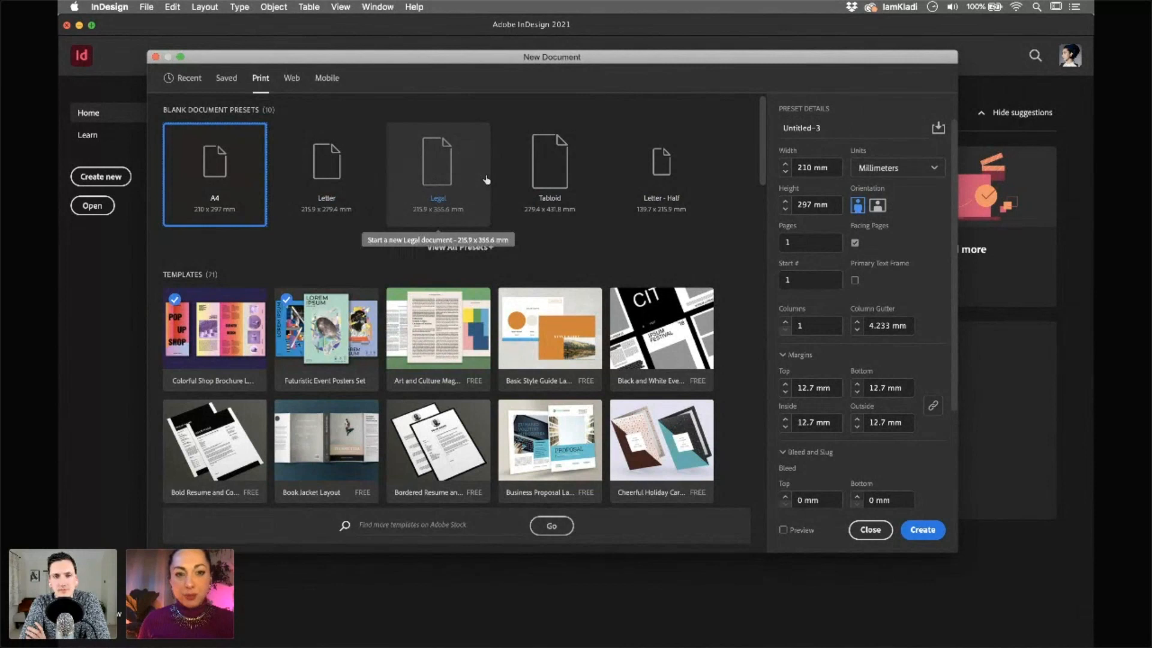
left_click(487, 252)
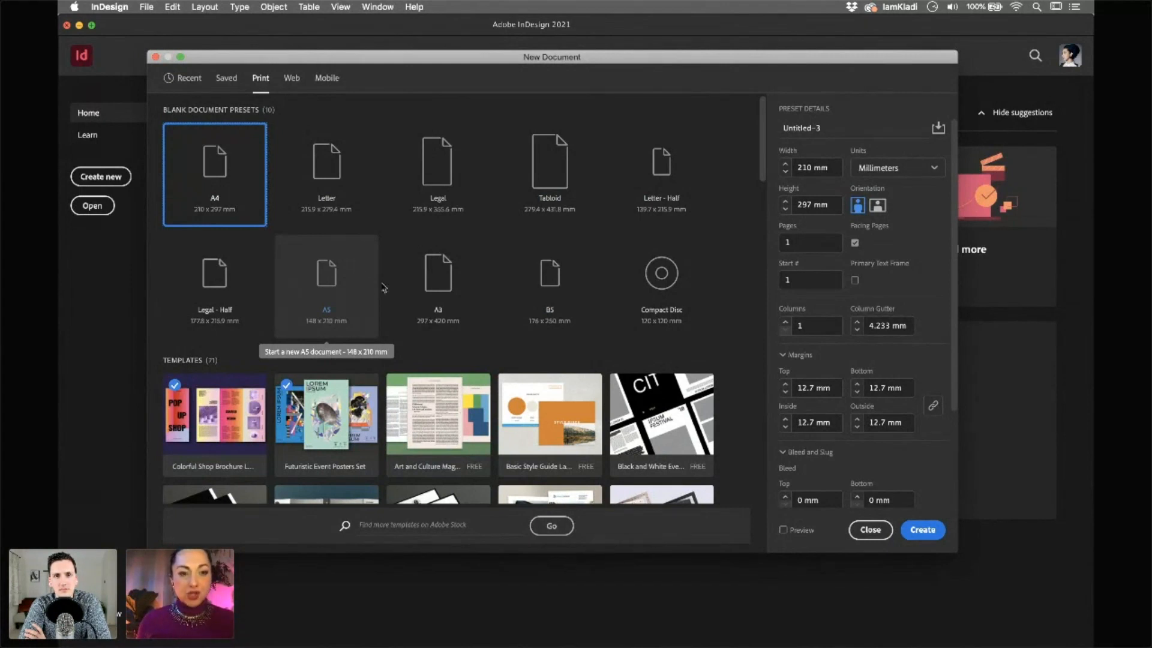
left_click(345, 282)
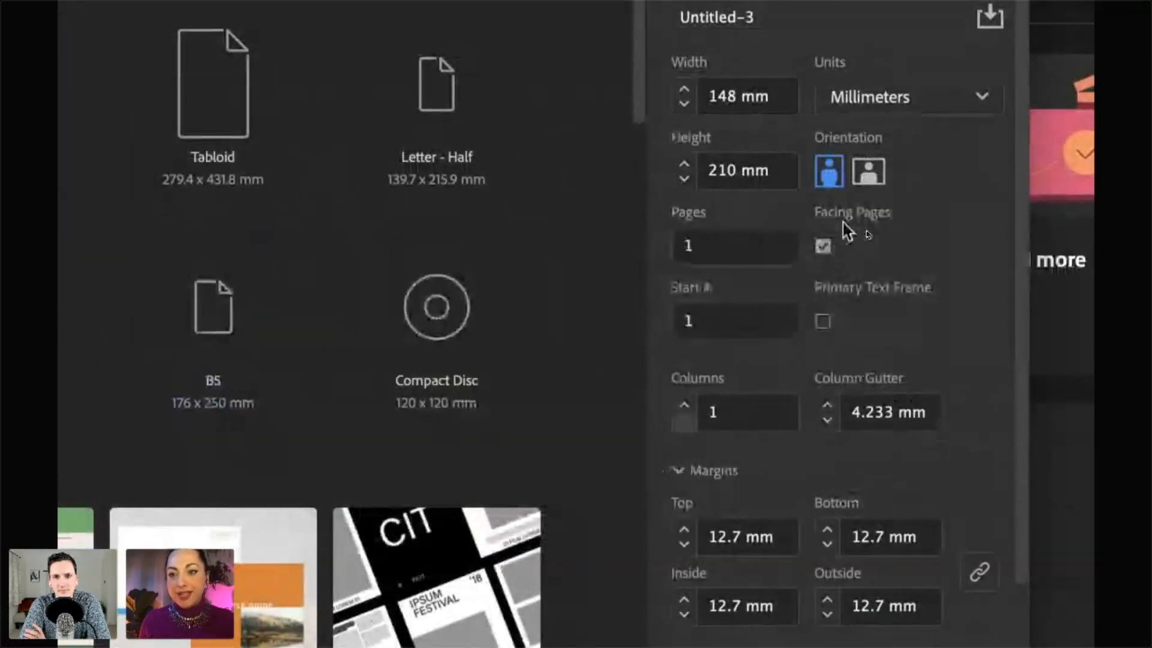
Compare the margin fields with Facing Pages off and on, leaving Facing Pages enabled
left_click(827, 247)
left_click(828, 246)
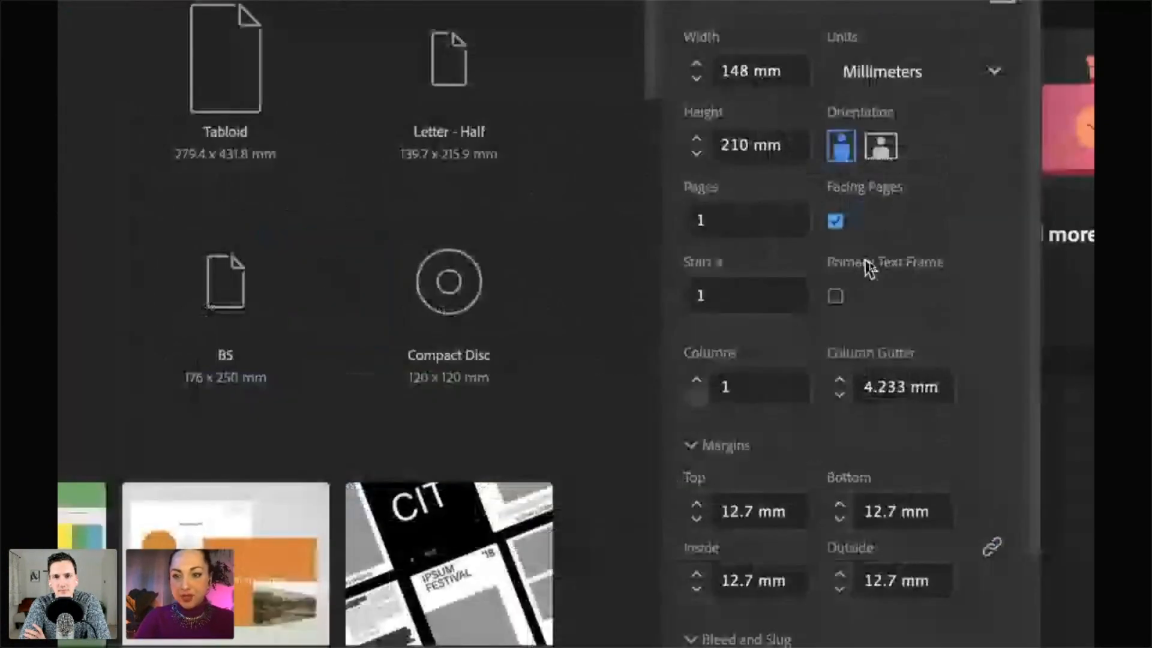
scroll(870, 268, "down", 3)
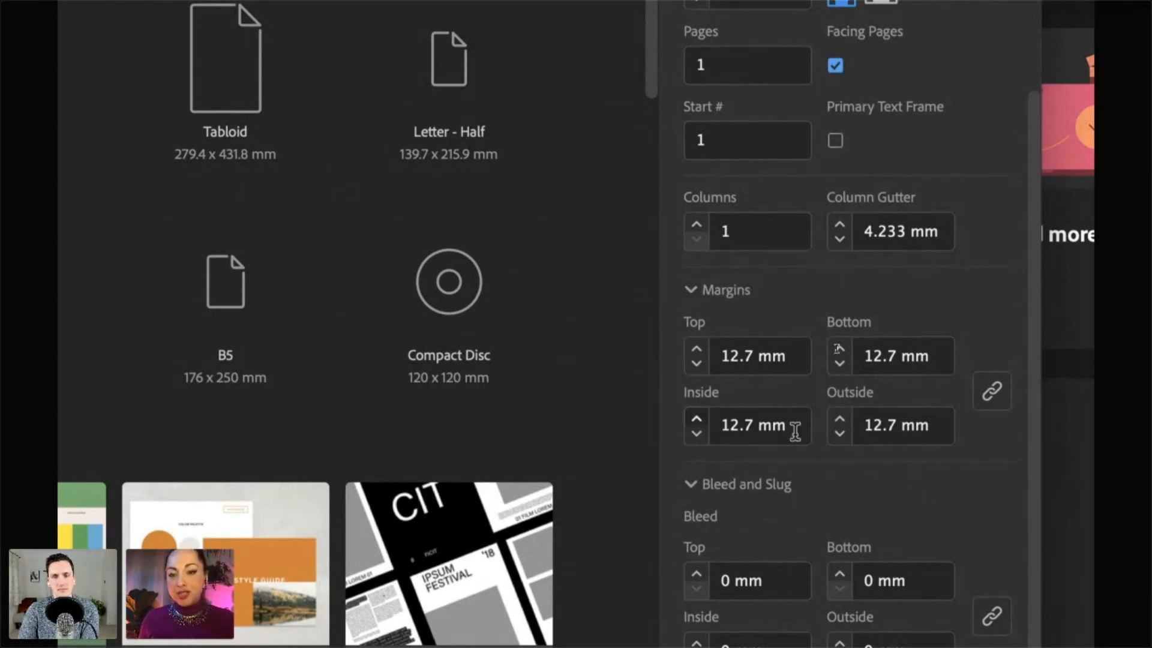
left_click(837, 67)
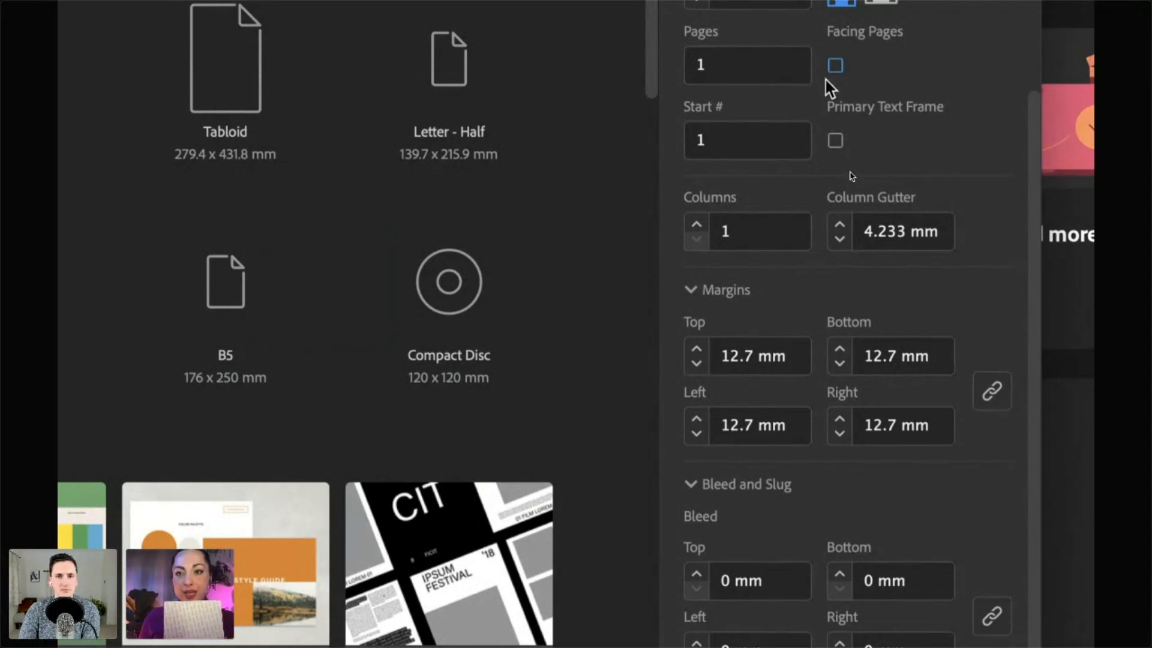
left_click(834, 66)
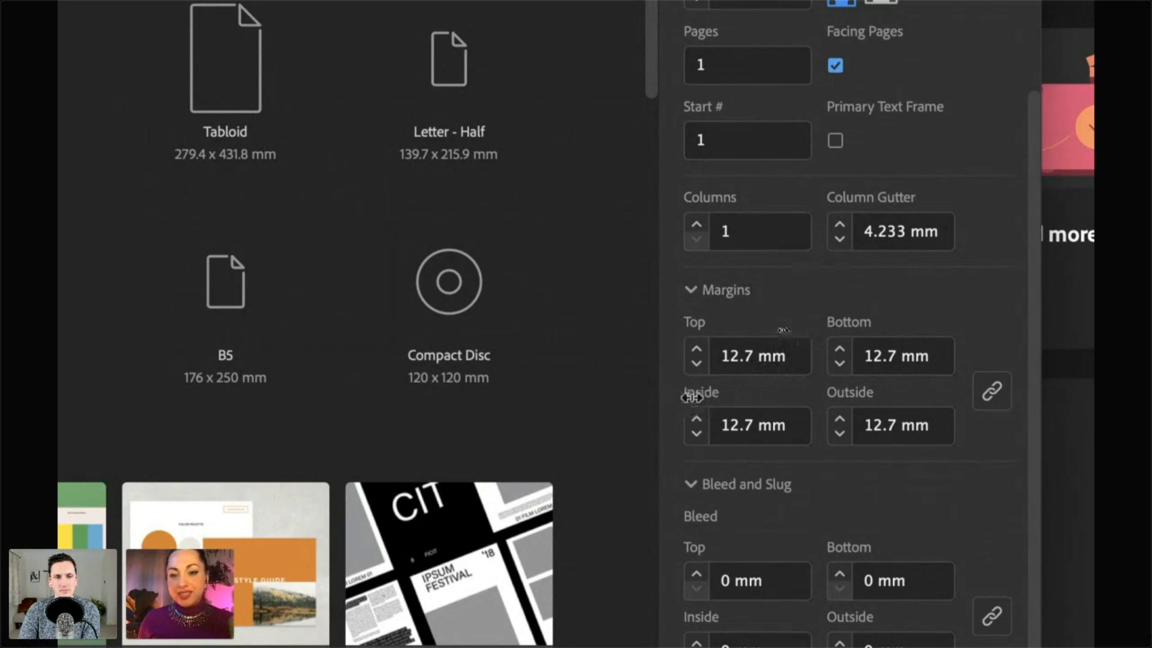
left_click(835, 66)
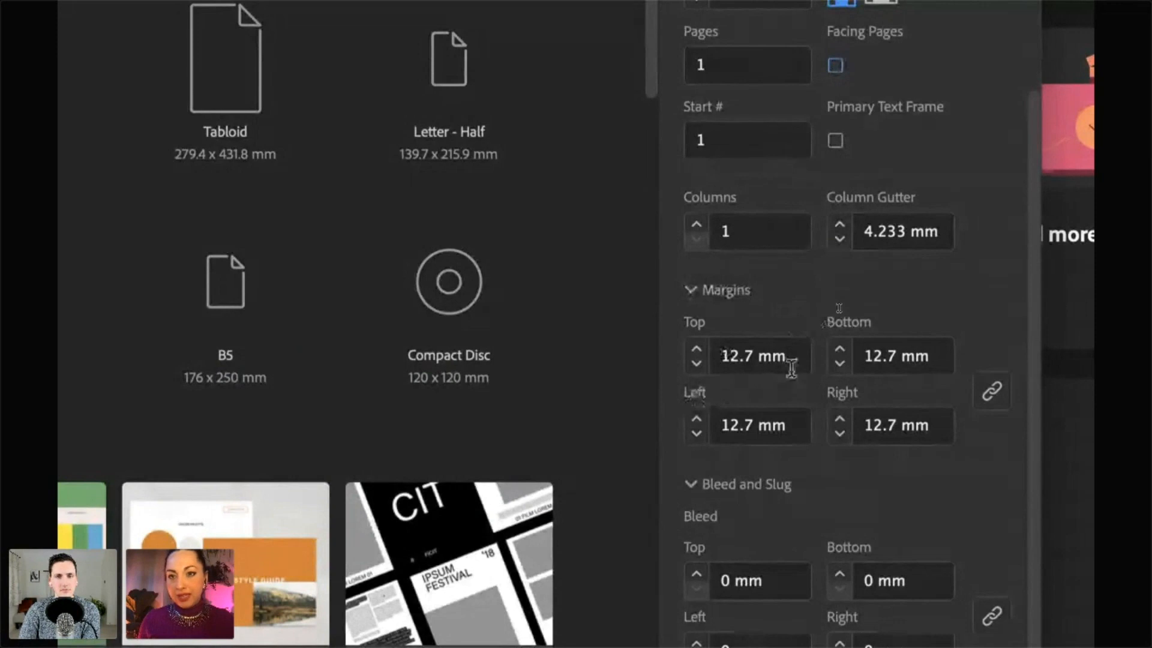
left_click(834, 66)
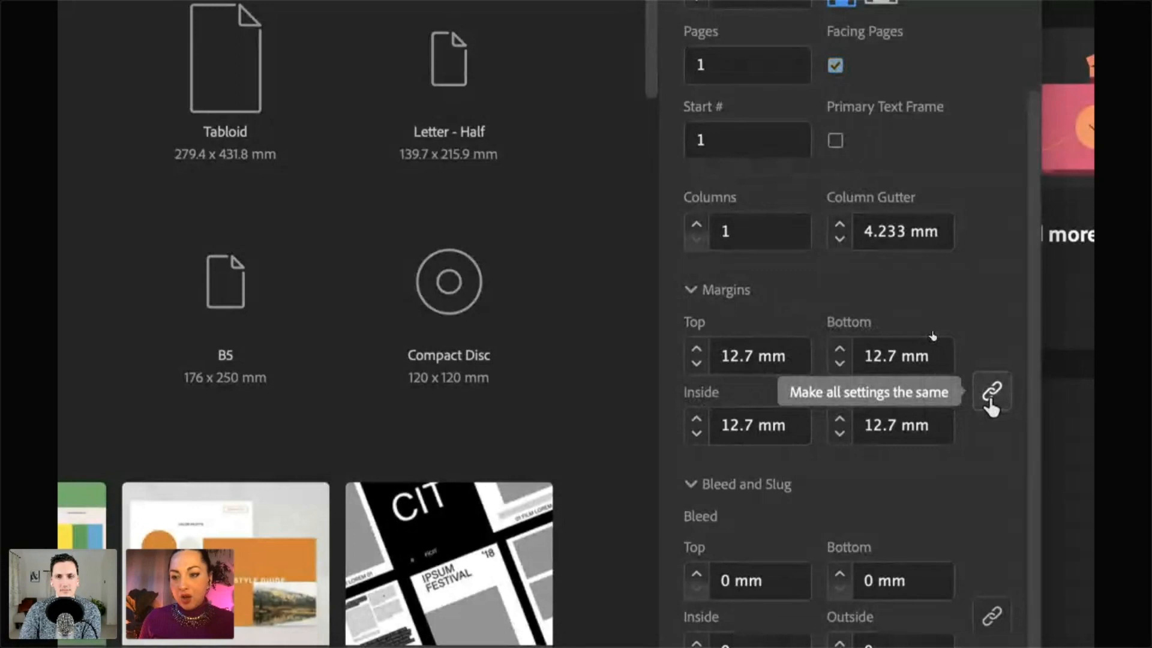
Unlink the margins and set the top, bottom and outside margins to 20 mm and the inside margin to 25 mm
left_click(991, 396)
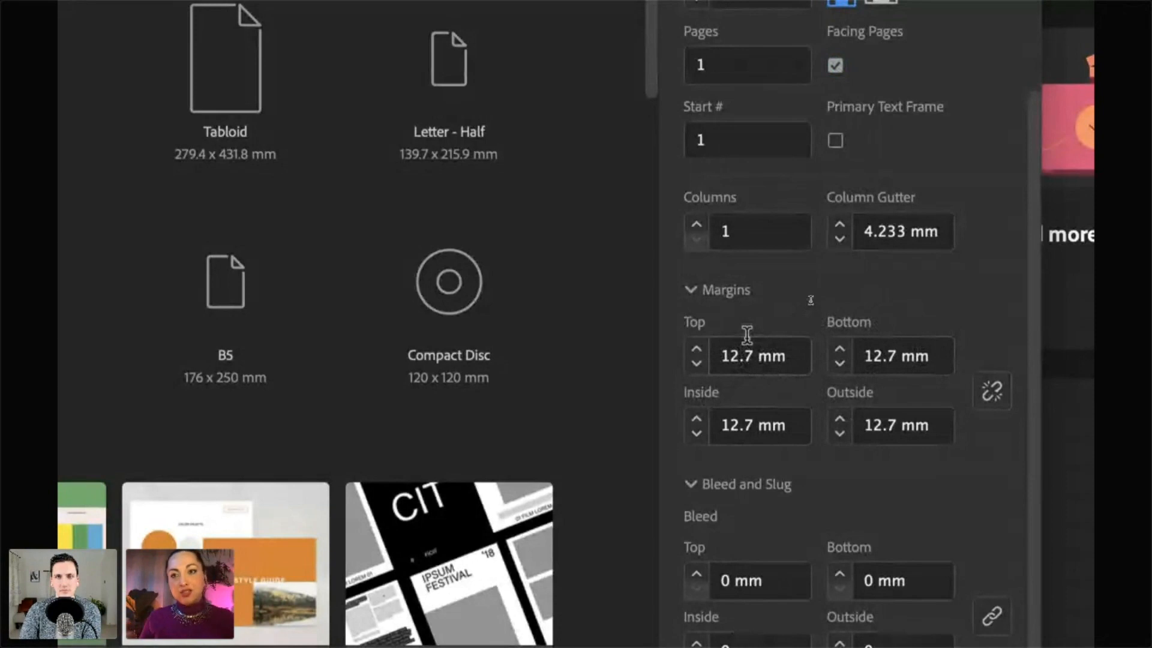
double_click(721, 354)
type("20")
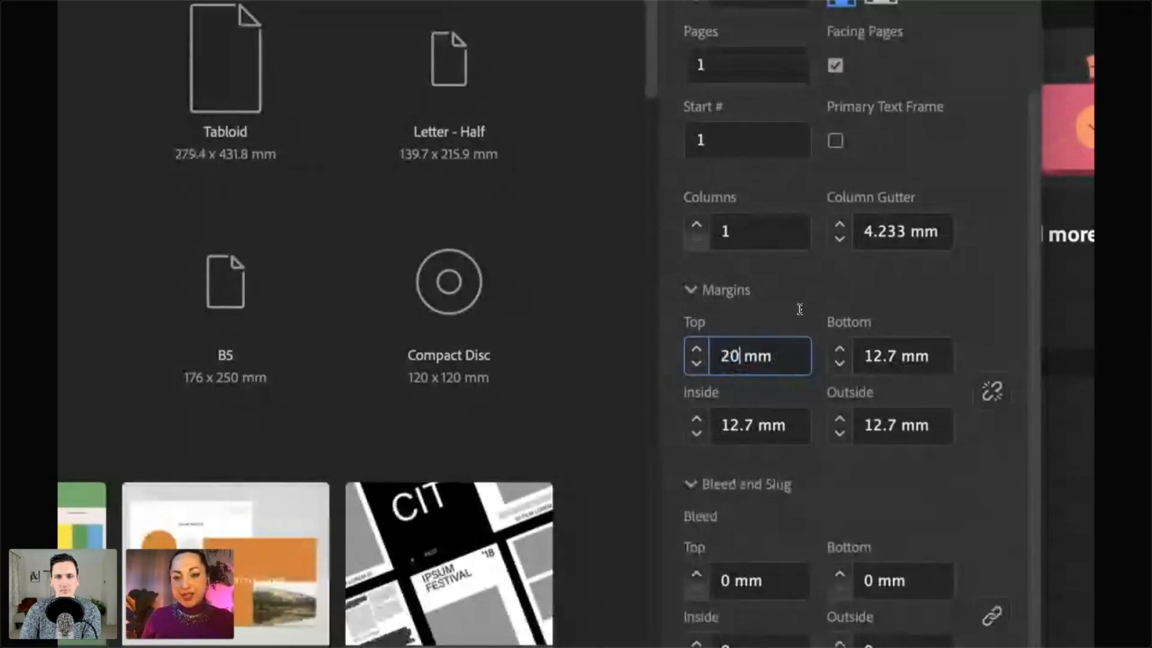
double_click(872, 356)
type("20")
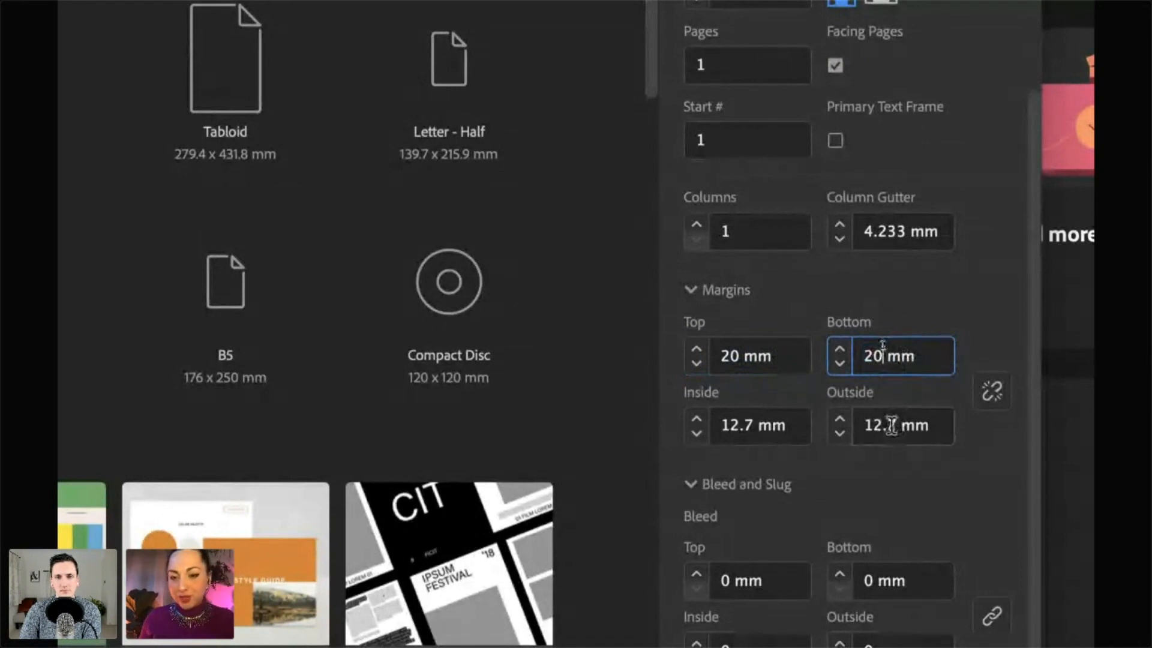
double_click(872, 424)
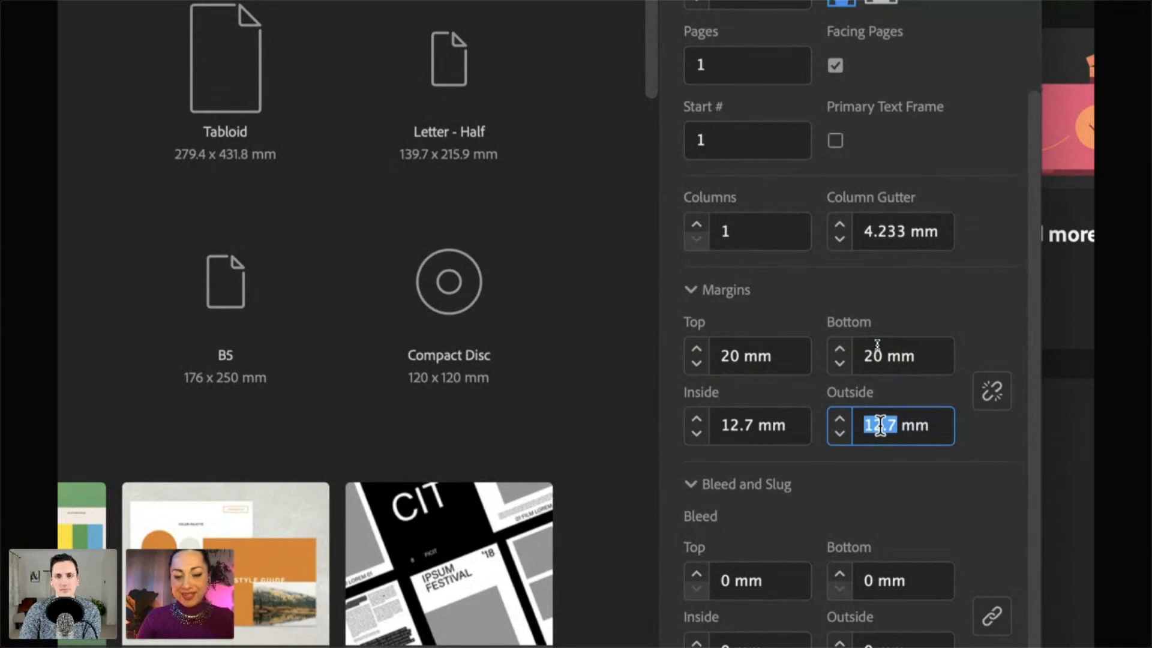
type("20")
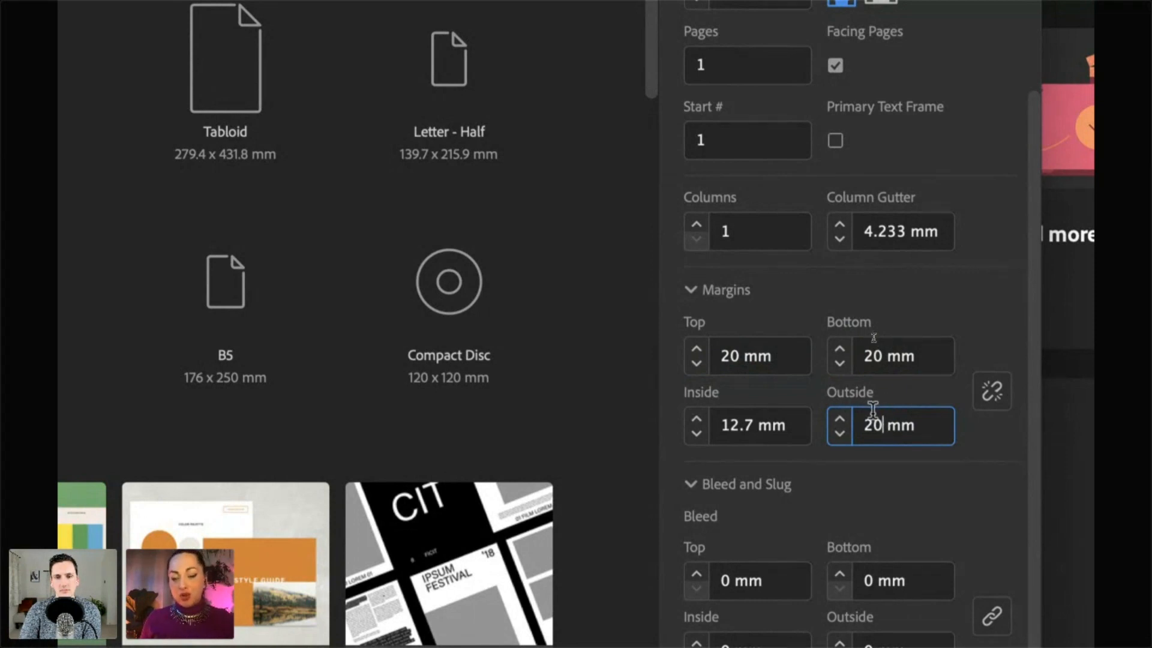
double_click(741, 425)
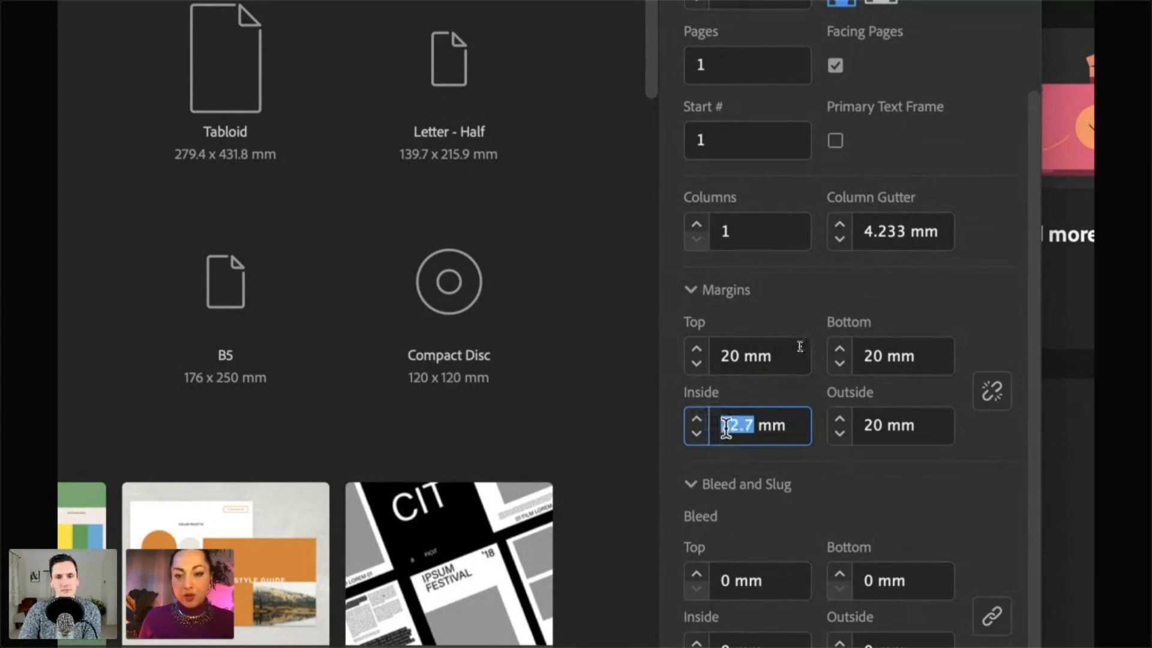
type("25")
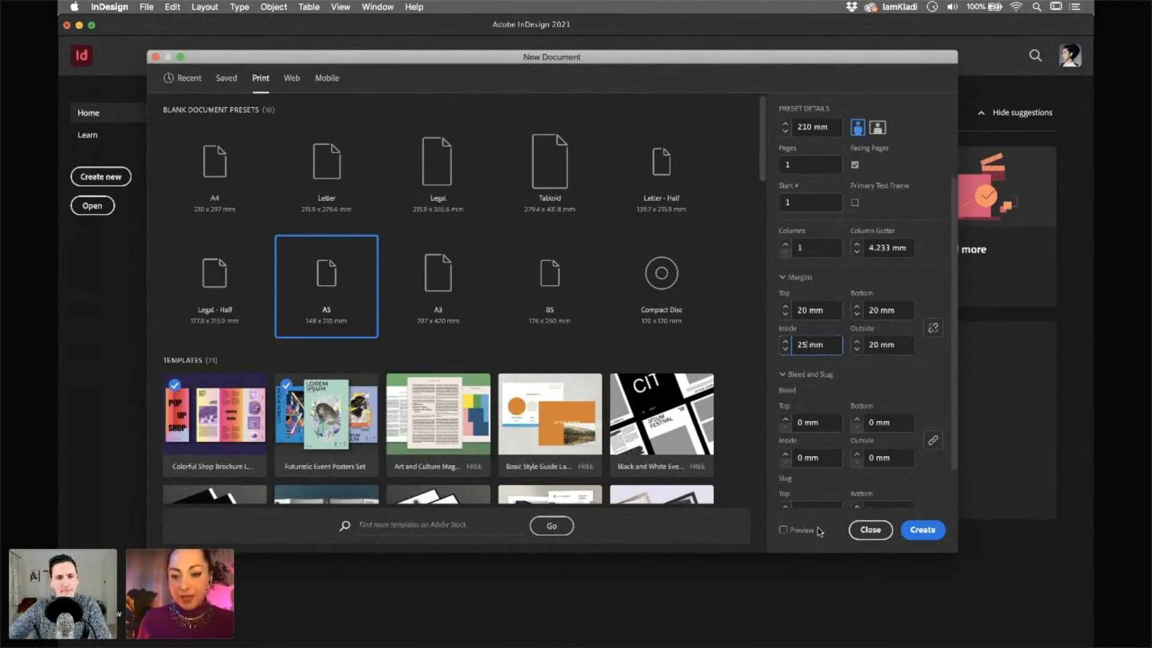
Turn on the preview of the new document and move the setup dialog around to see the page behind it
left_click(783, 530)
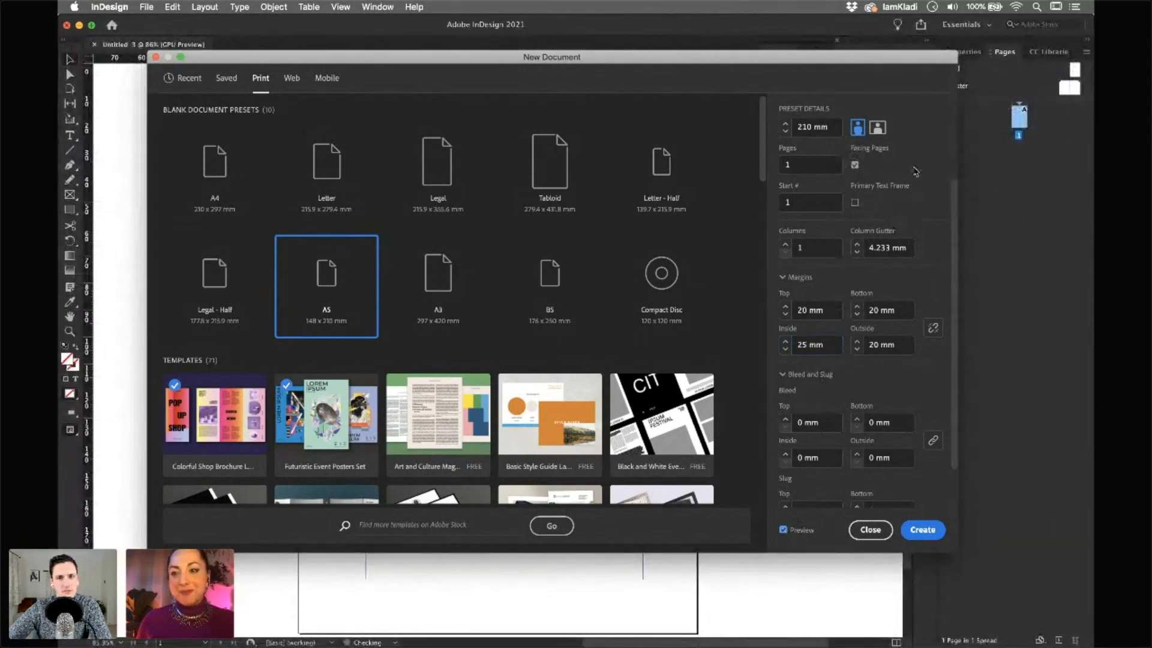
left_click_drag(904, 67, 943, 97)
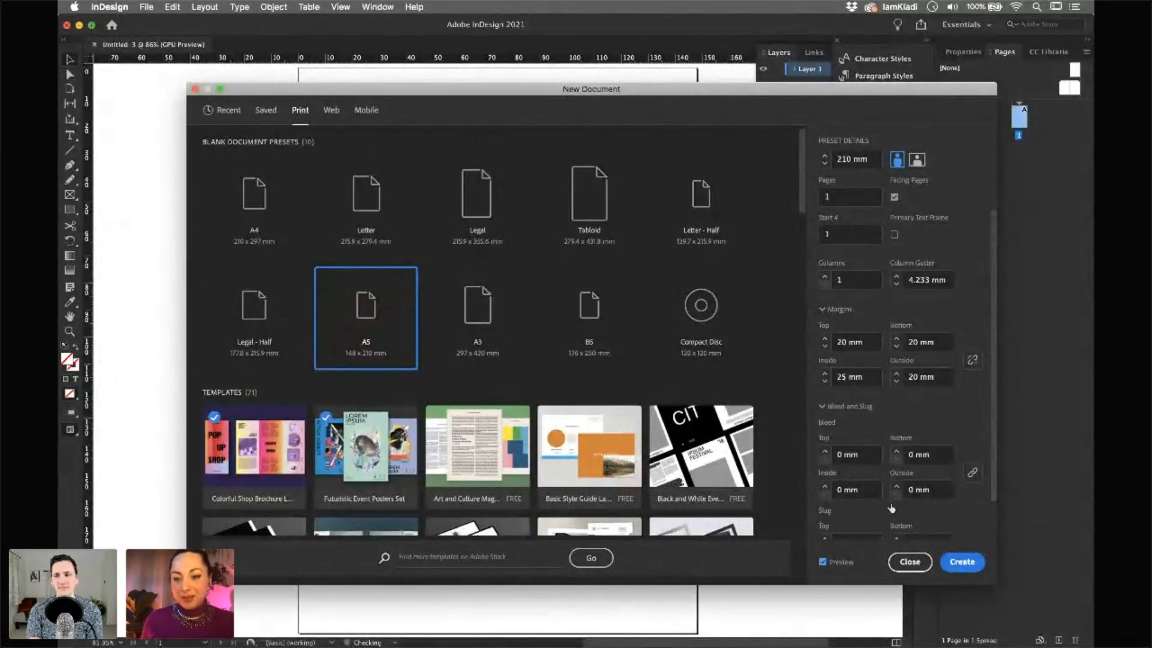
mouse_move(622, 95)
left_mouse_down()
mouse_move(708, 116)
mouse_move(854, 258)
mouse_move(772, 375)
mouse_move(718, 405)
mouse_move(699, 198)
mouse_move(674, 102)
mouse_move(626, 99)
left_mouse_up()
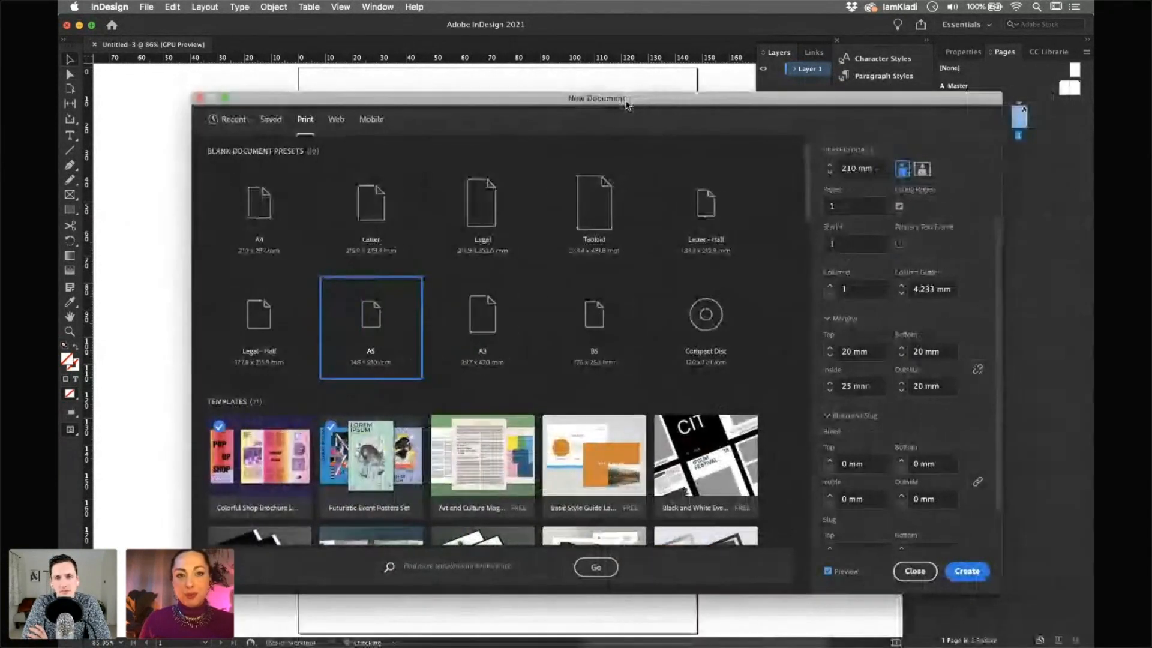
left_click_drag(626, 103, 580, 153)
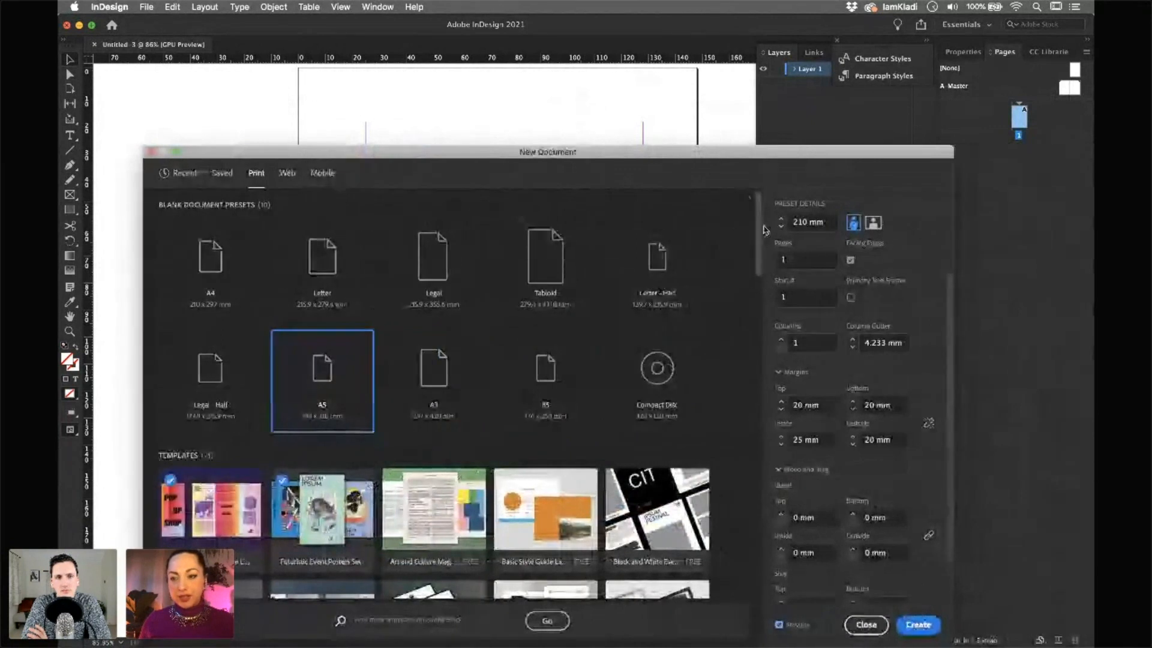
left_click_drag(843, 151, 843, 61)
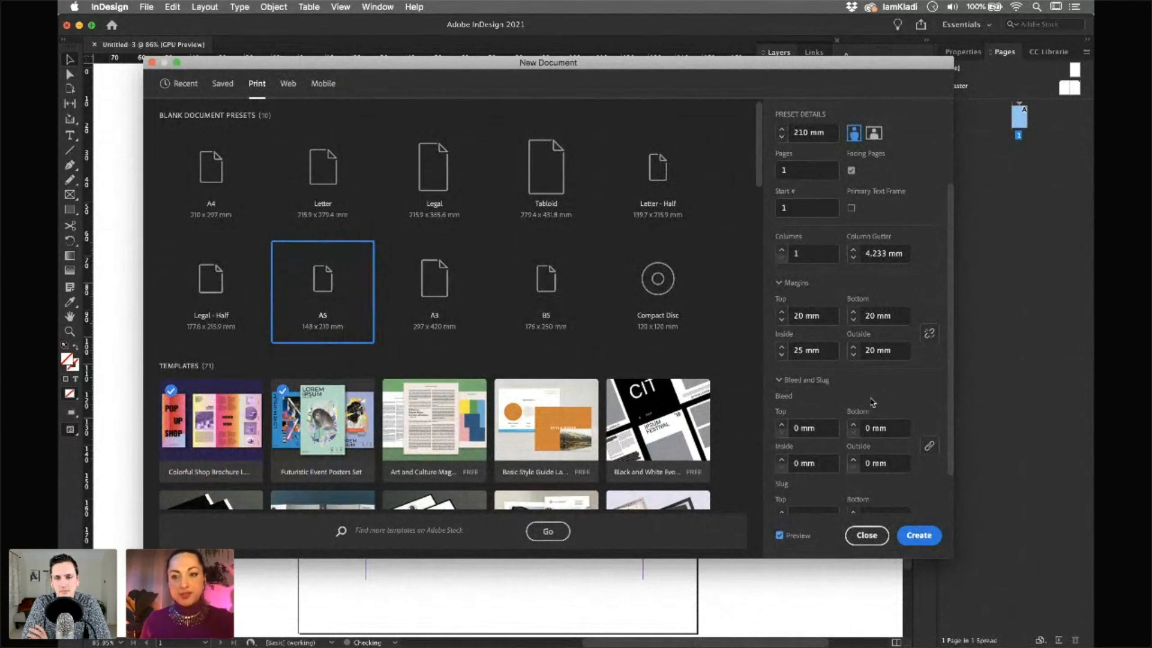
Set the bleed to 3 mm on all four sides and move the setup dialog to check the previewed page edges
left_click(780, 425)
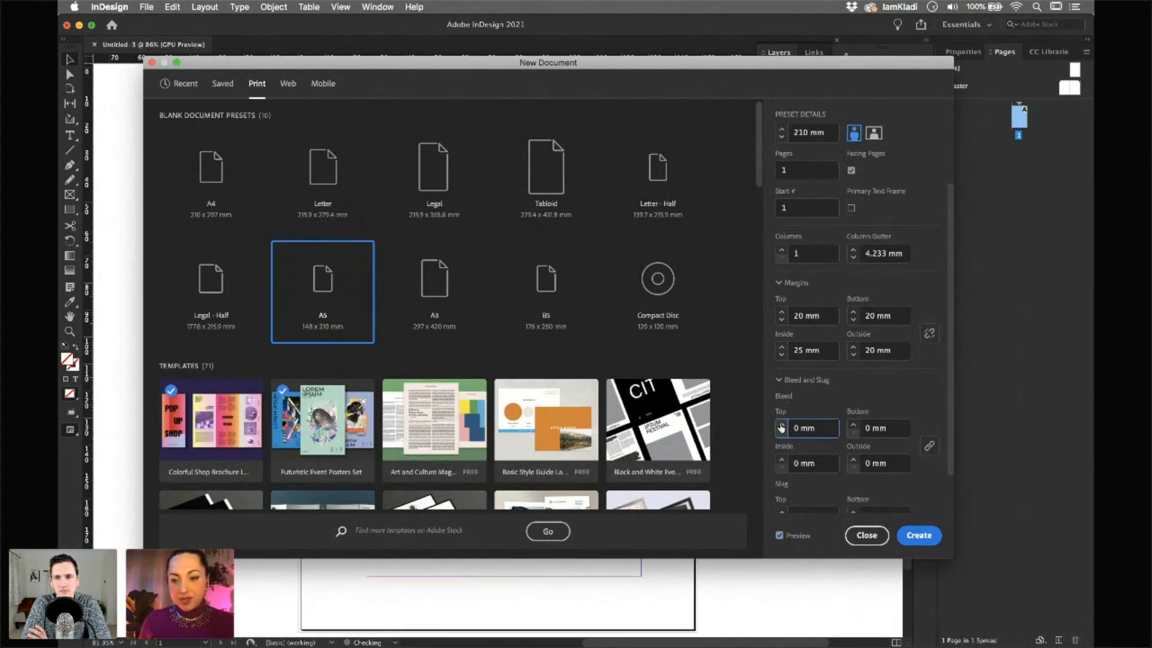
left_click(780, 424)
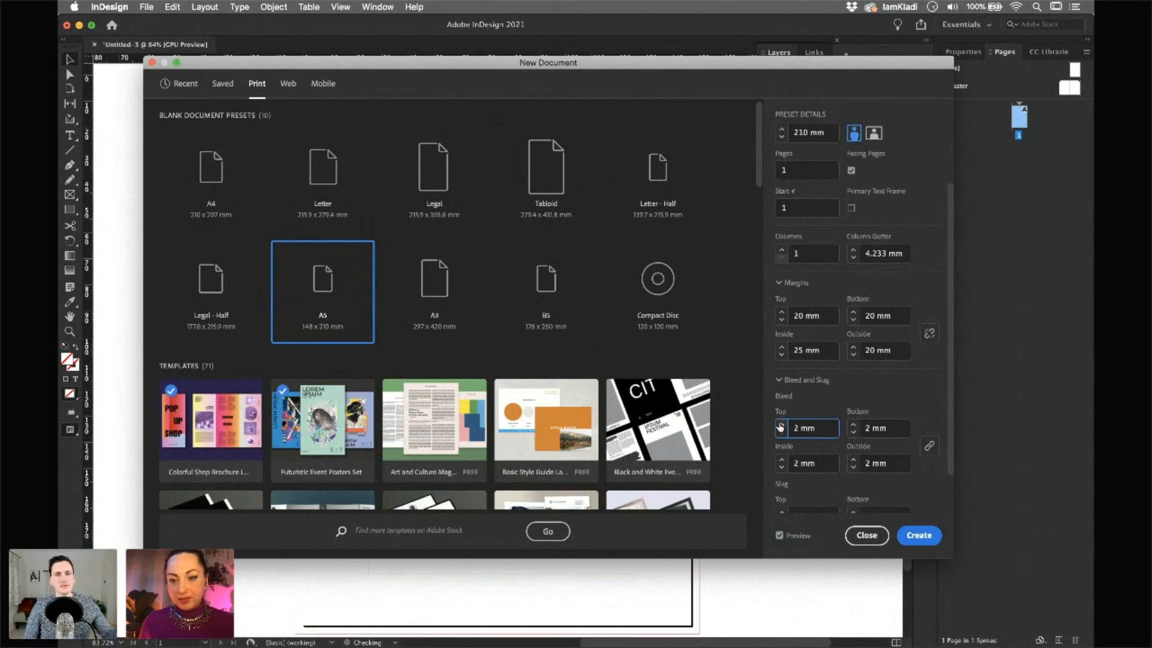
left_click_drag(597, 71, 833, 47)
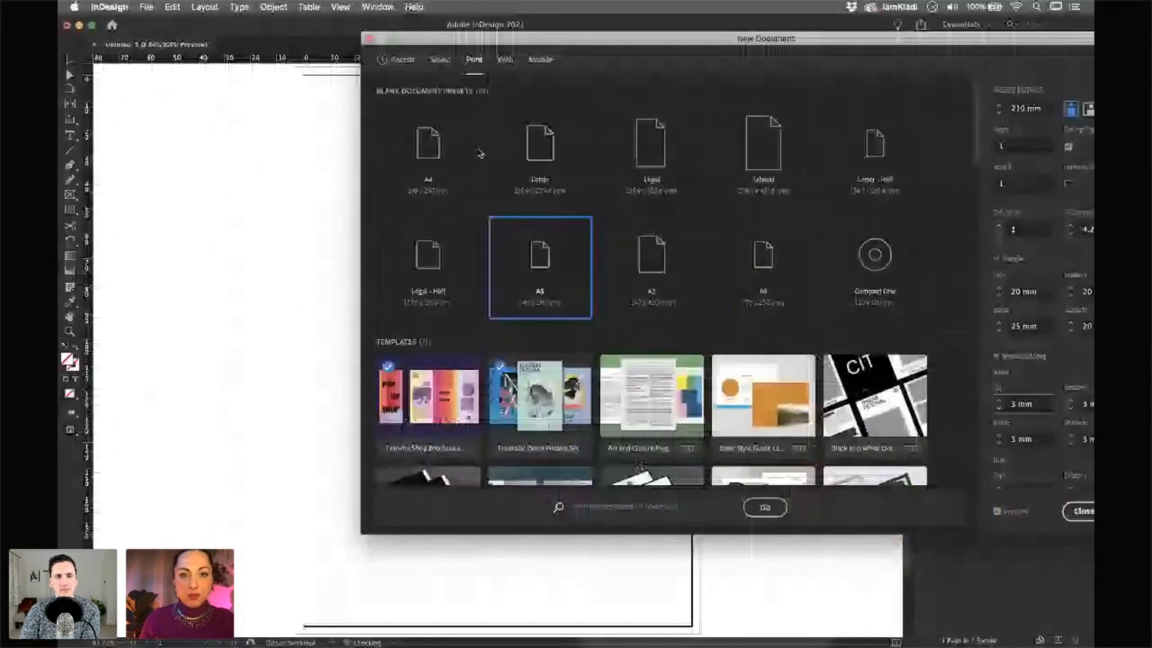
left_click_drag(453, 41, 522, 62)
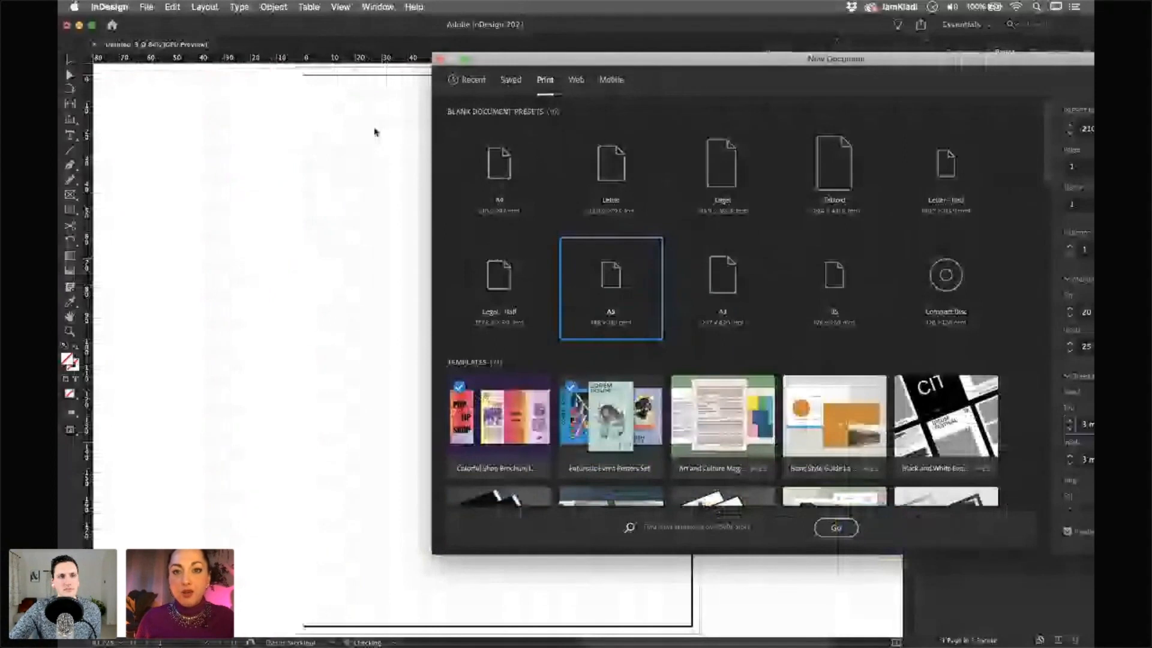
left_click_drag(672, 65, 363, 103)
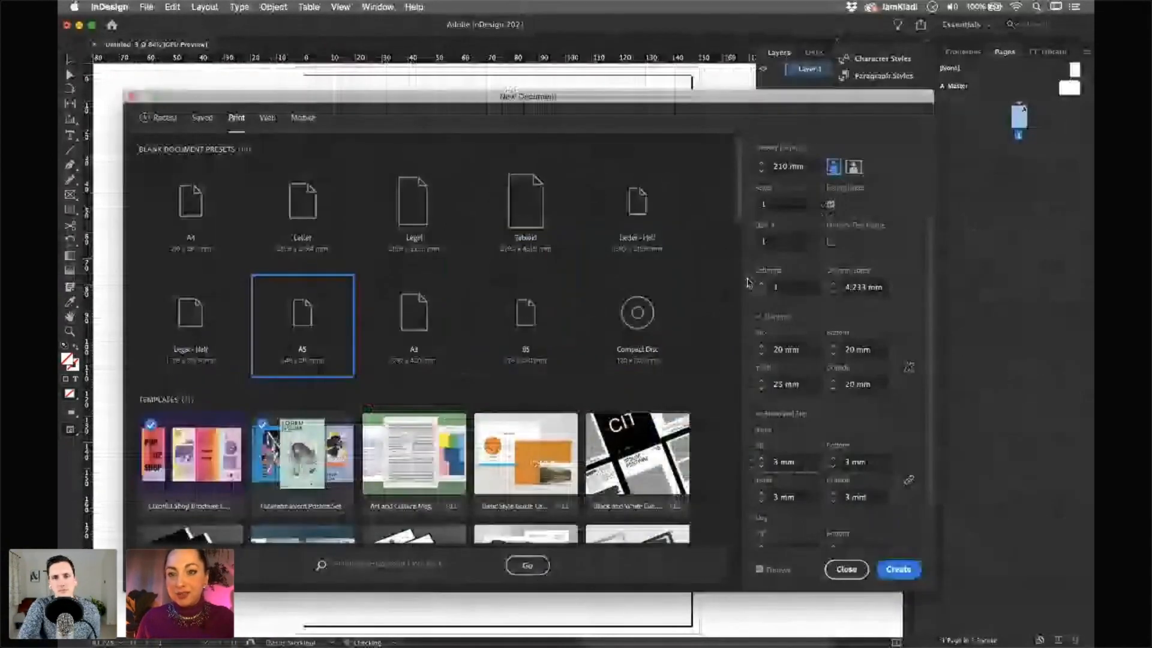
Name the document Design Cuts Layout and create it
scroll(822, 160, "up", 3)
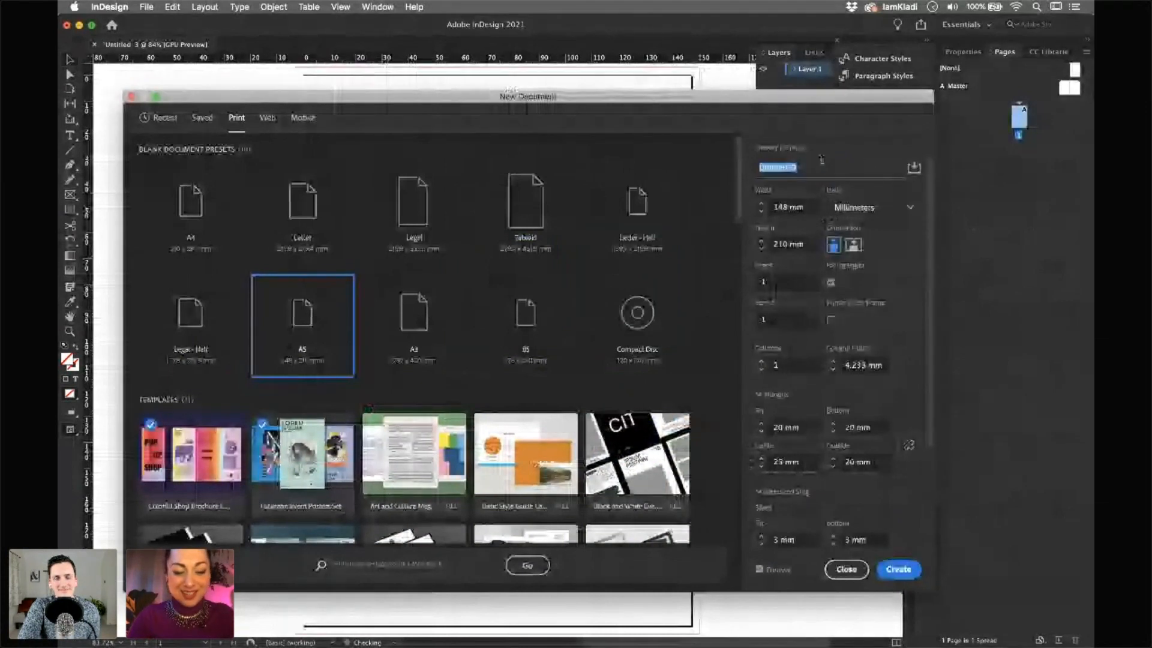
type("Des")
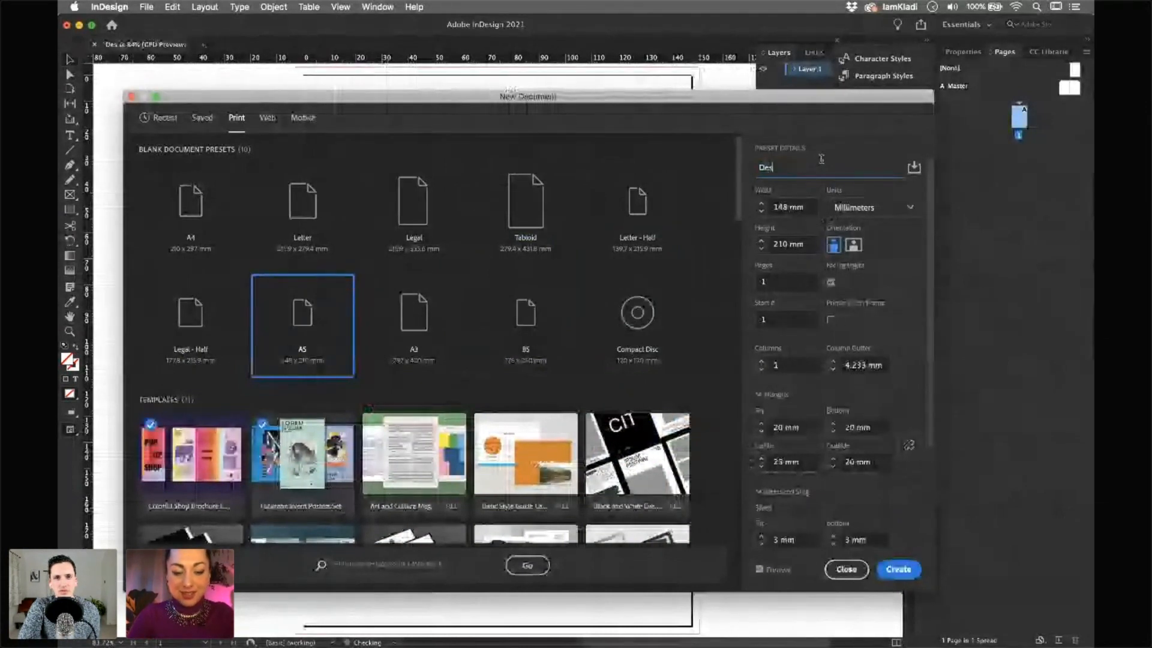
type("ign Cut")
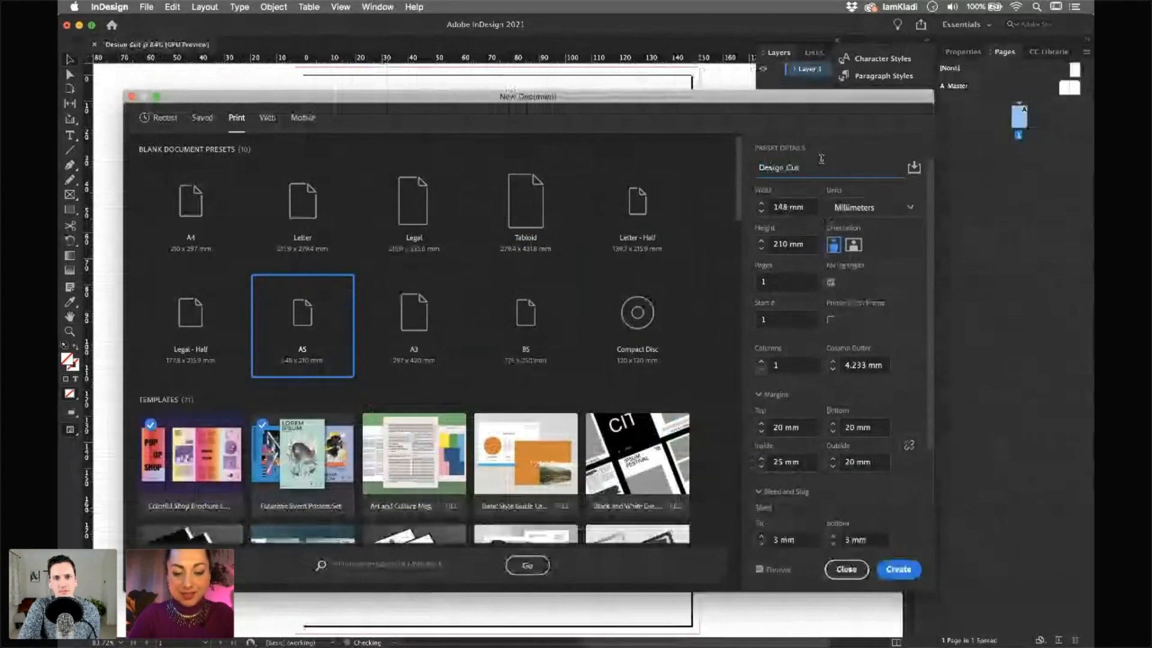
type("s Layout")
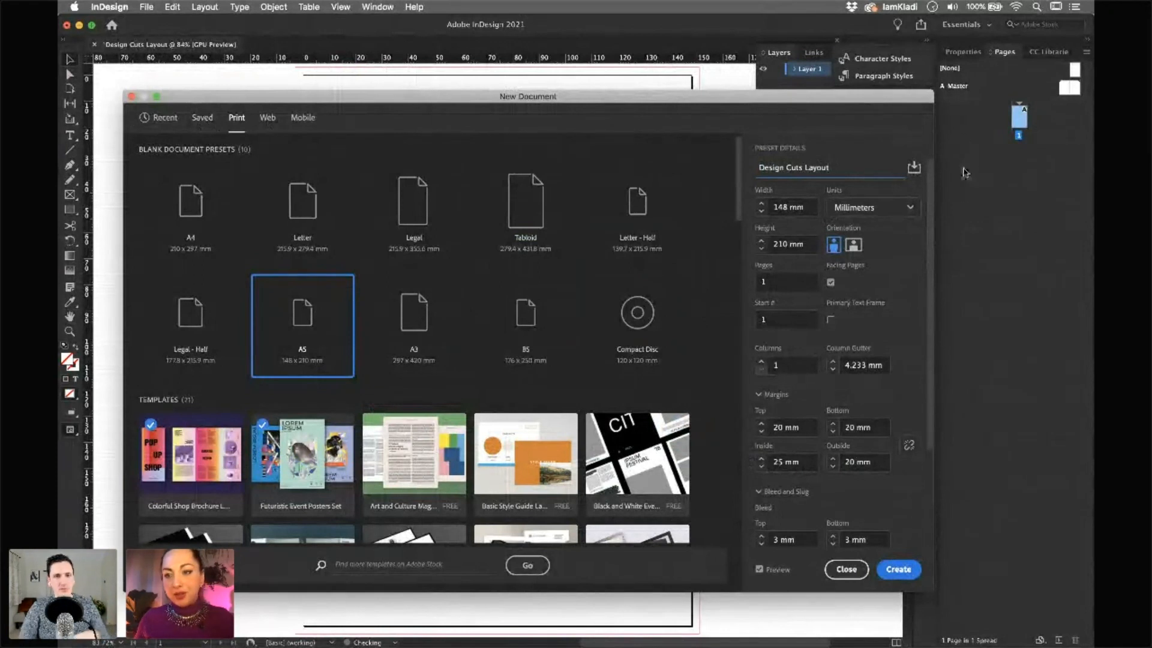
left_click(898, 569)
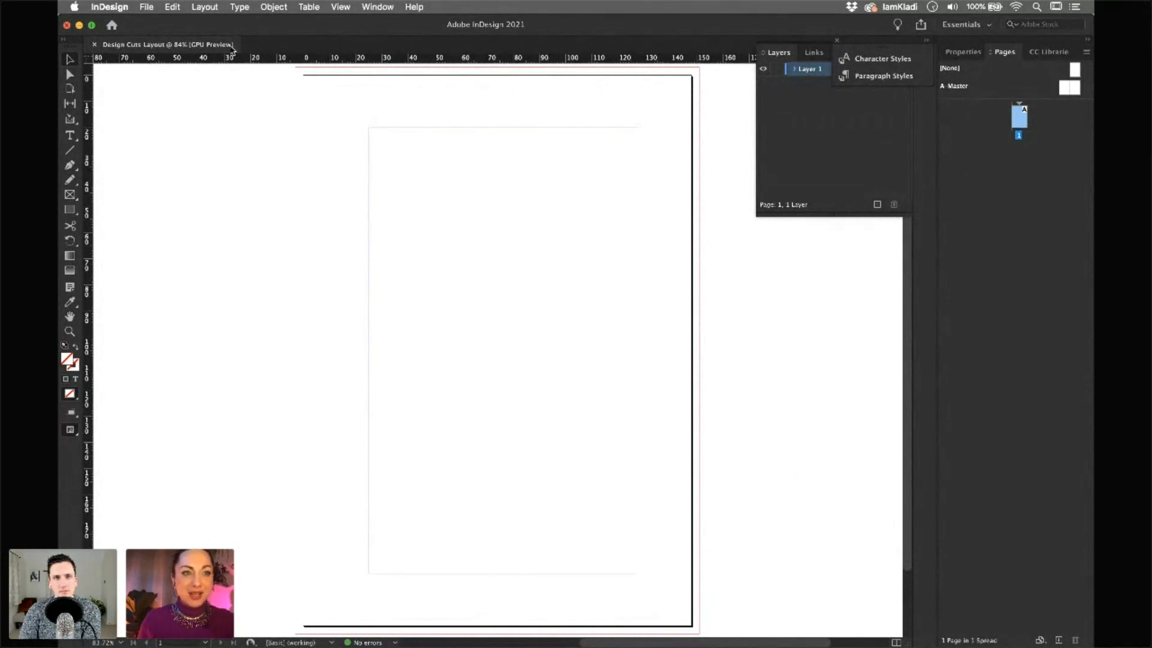
In the document setup, expand the bleed and slug settings, set the number of pages to 5 with preview on, and apply
left_click(147, 7)
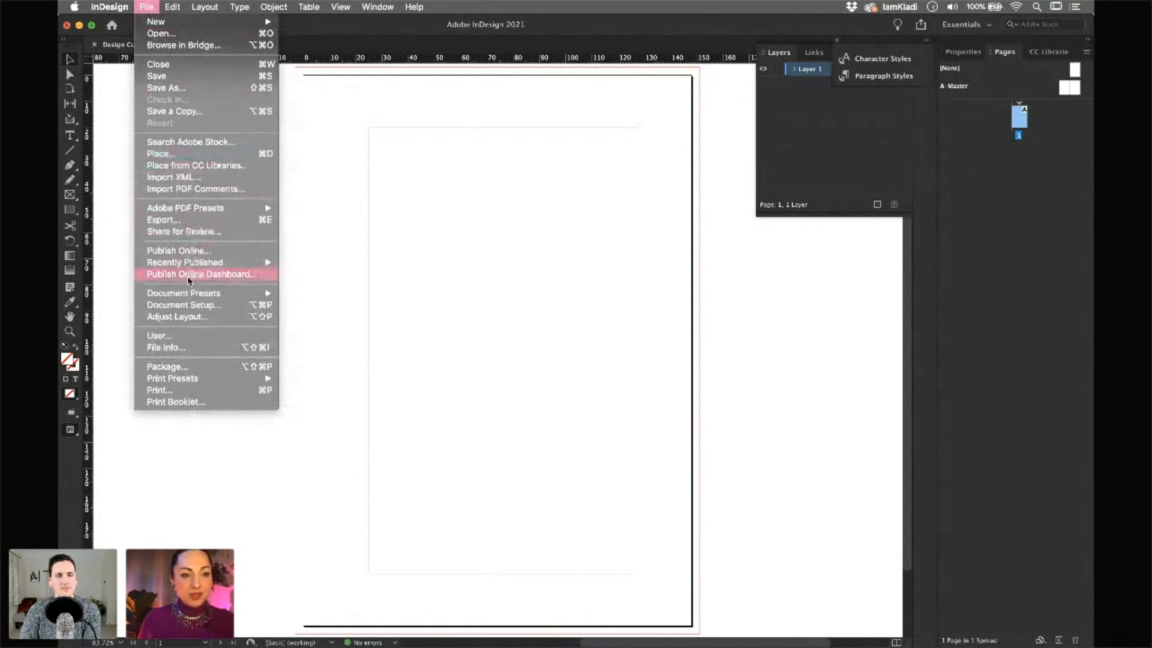
left_click(201, 306)
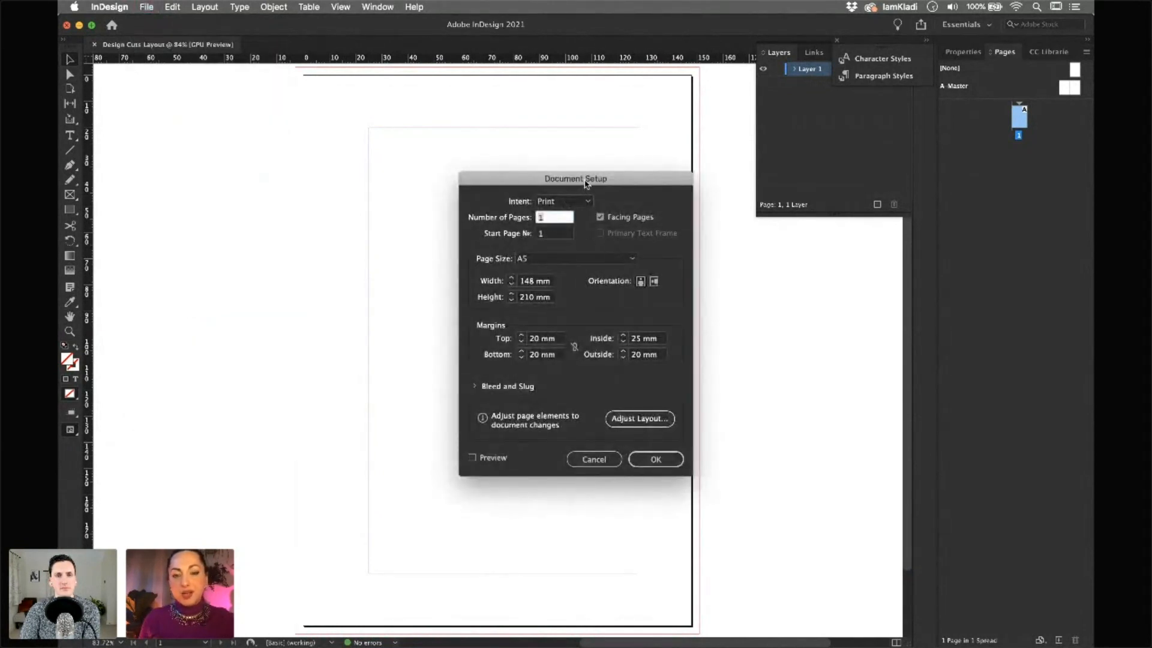
left_click_drag(586, 183, 555, 179)
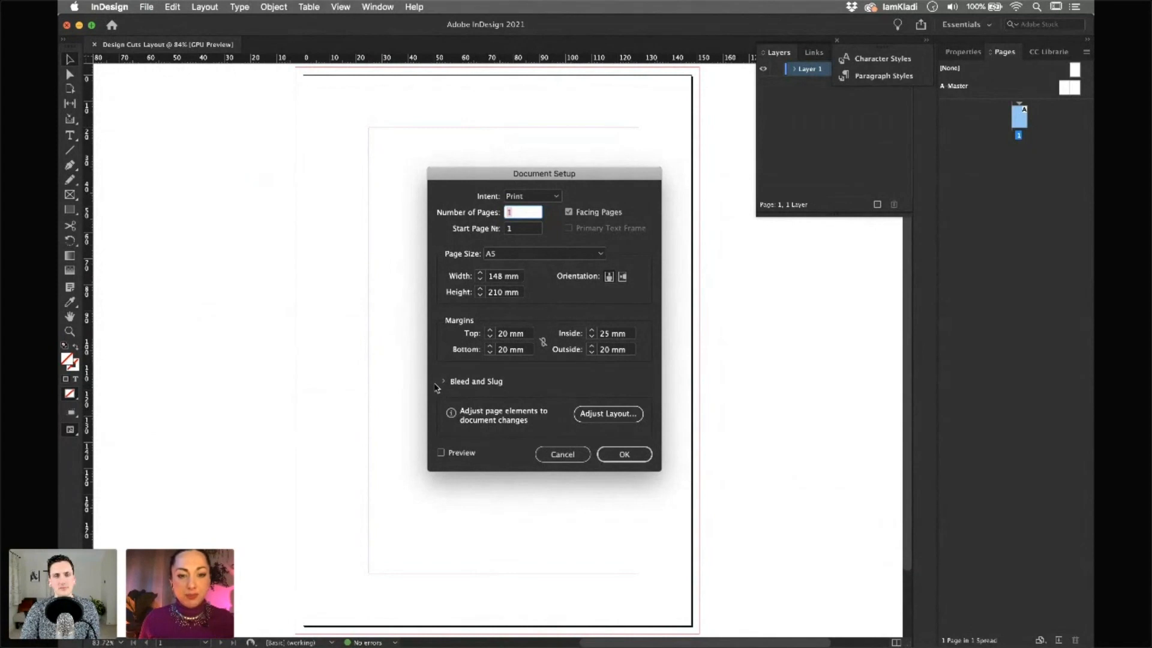
left_click(441, 382)
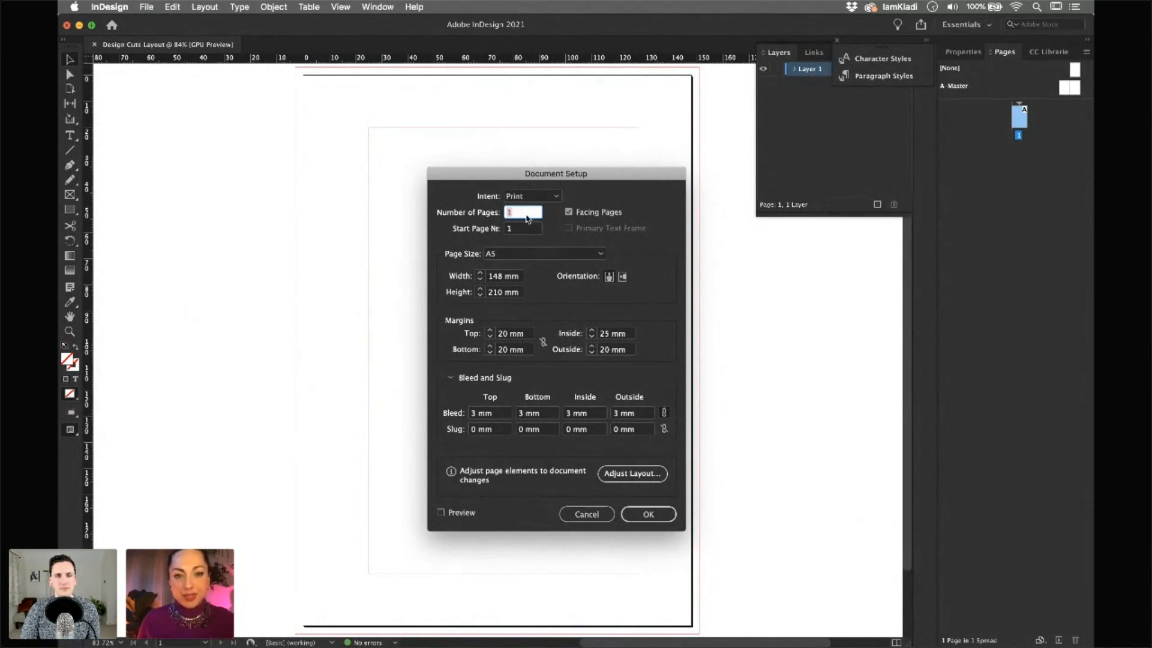
type("5")
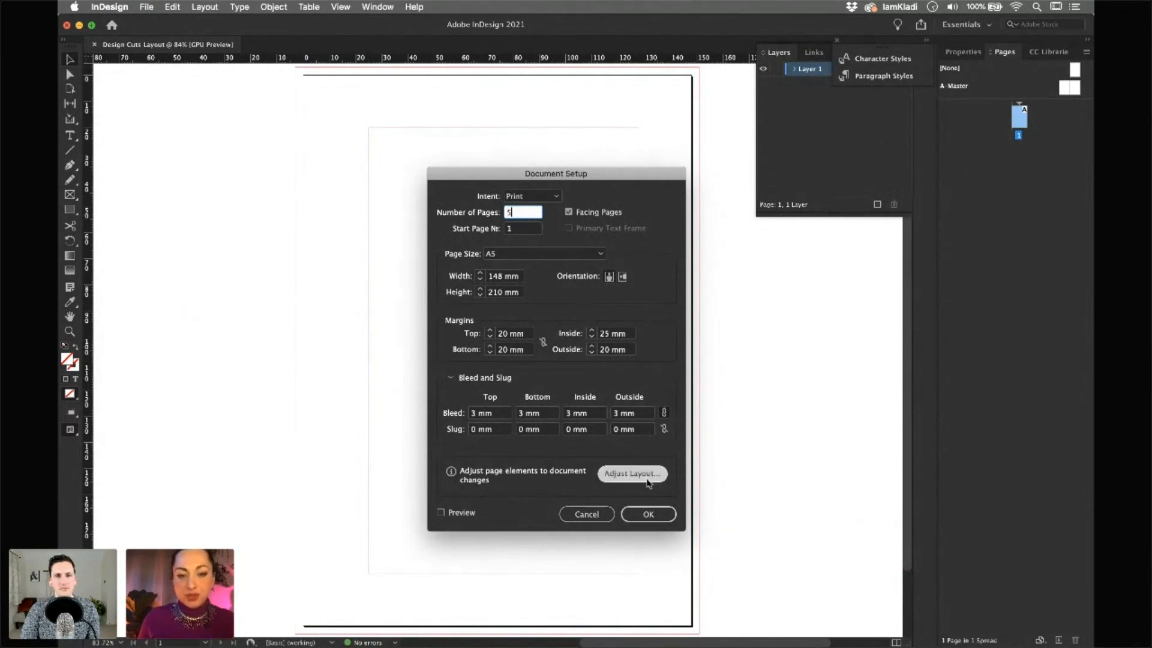
left_click(443, 512)
left_click(445, 513)
left_click(445, 513)
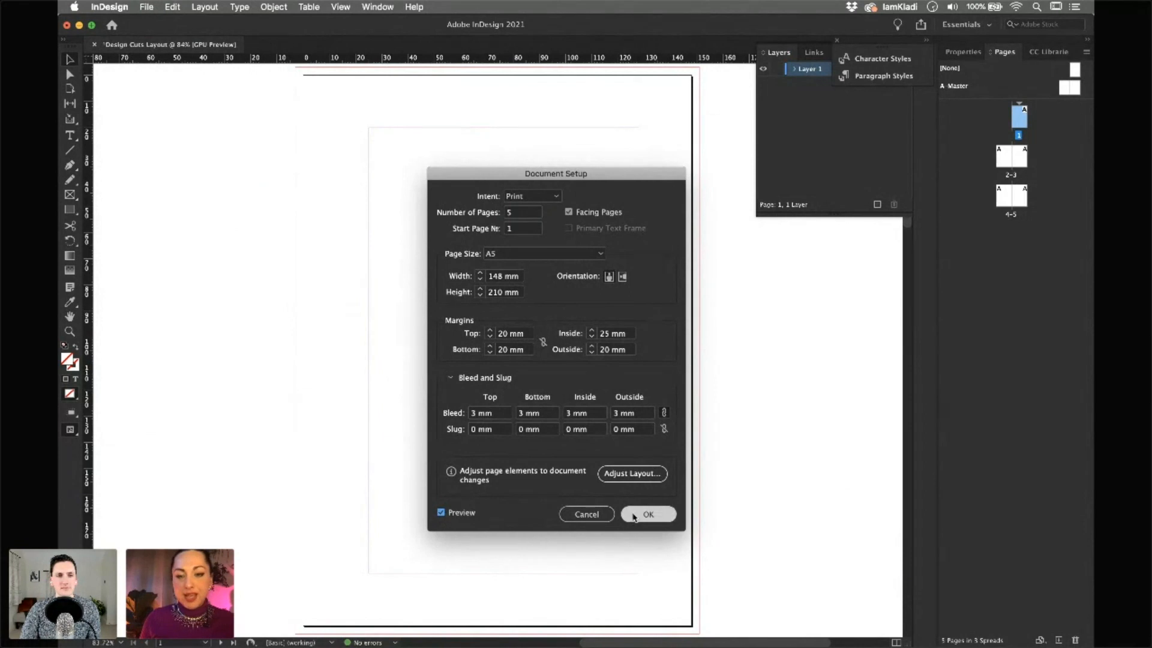
left_click(634, 515)
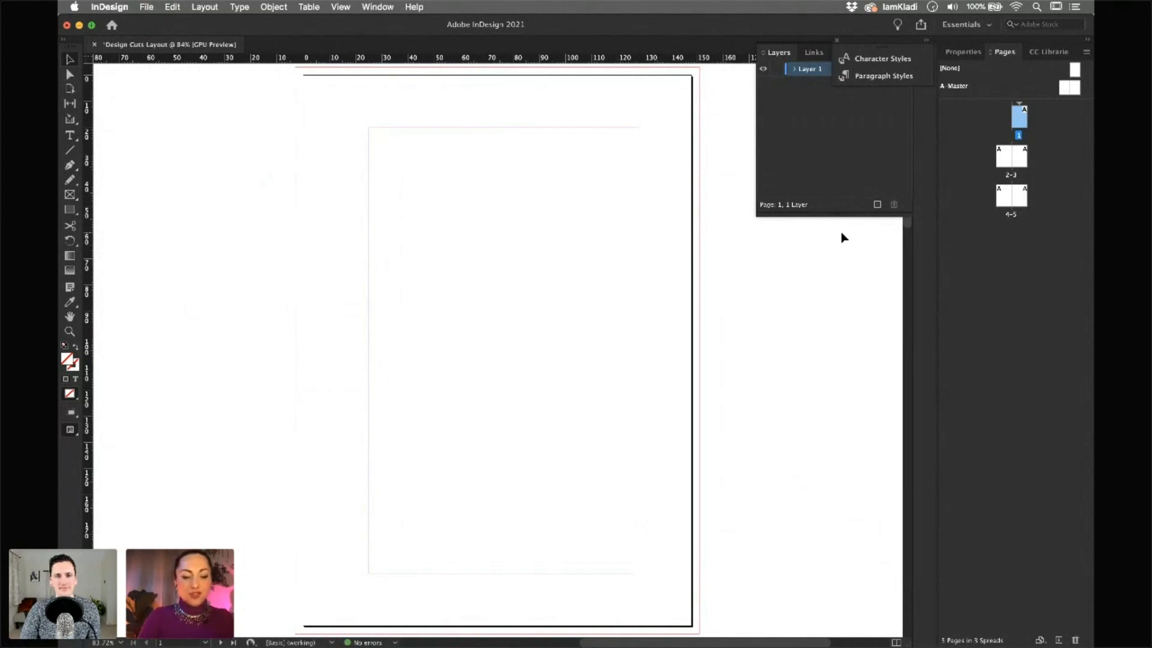
Save the file to the Desktop as Design Cuts Layout in InDesign 2021 document format
key("super+s")
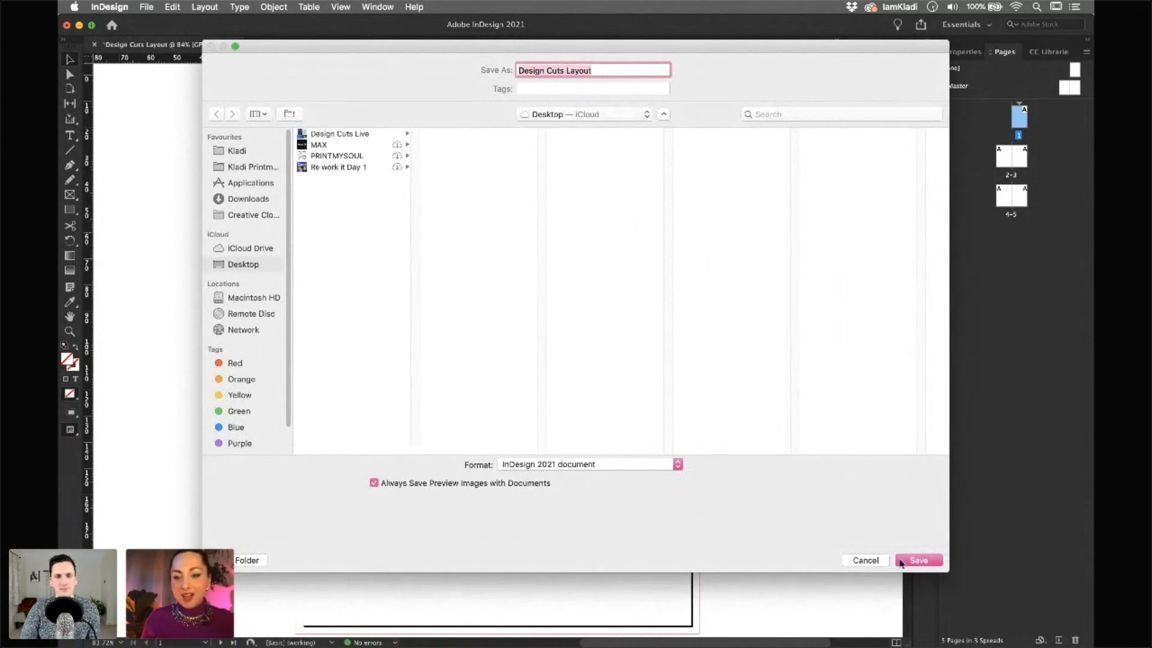
left_click(922, 561)
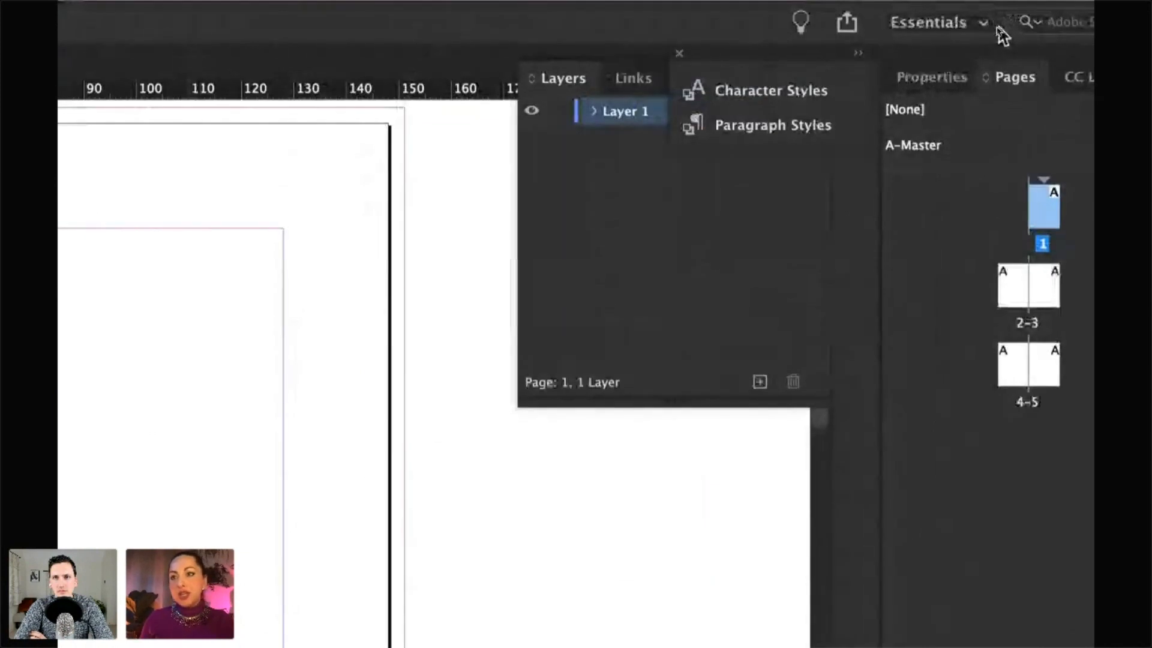
Reset the Essentials workspace and bring the Pages panel back into view
left_click(986, 25)
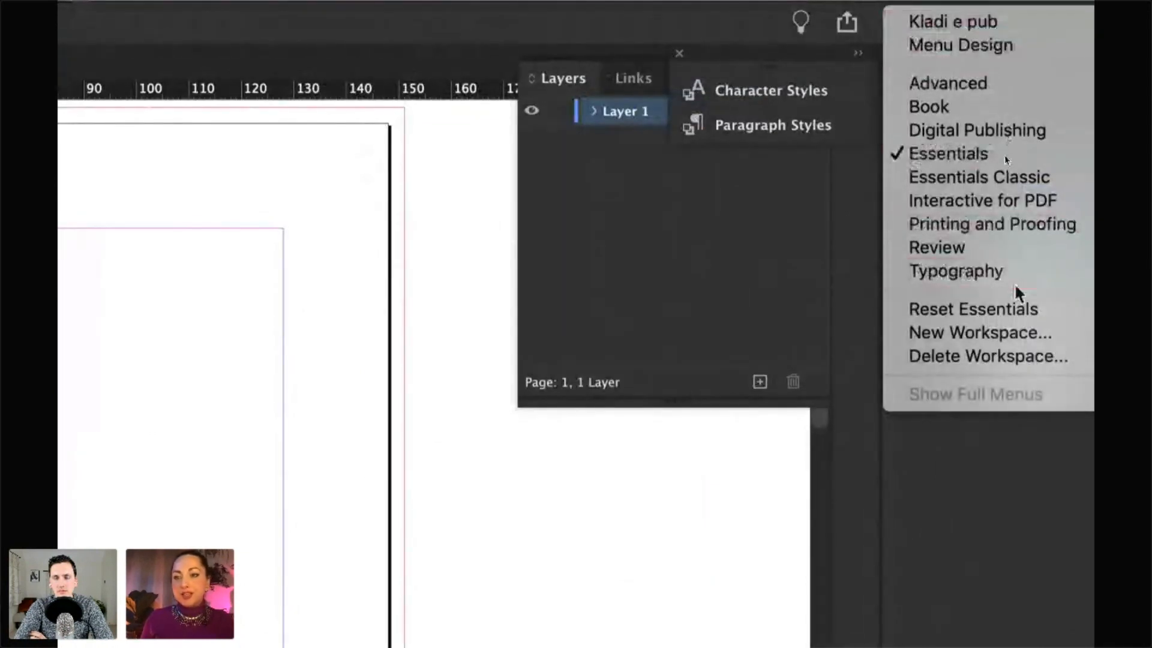
left_click(1010, 310)
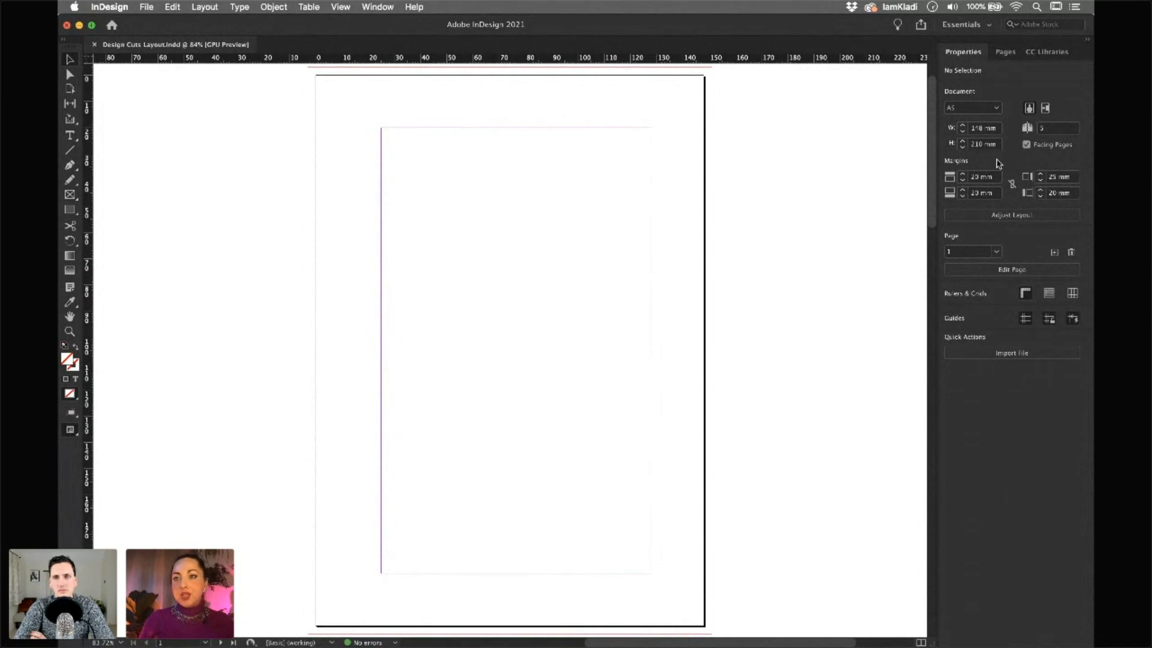
left_click(999, 52)
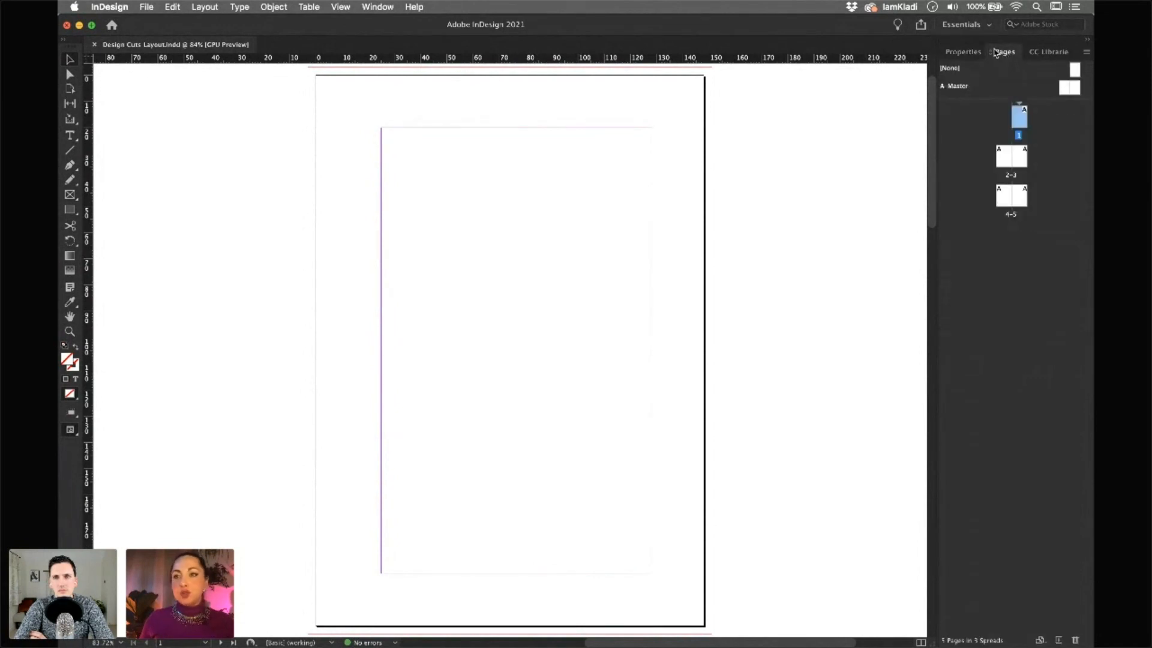
Show the CC Libraries and Text Wrap panels, placing Text Wrap on the pasteboard beside the tools
left_click(376, 7)
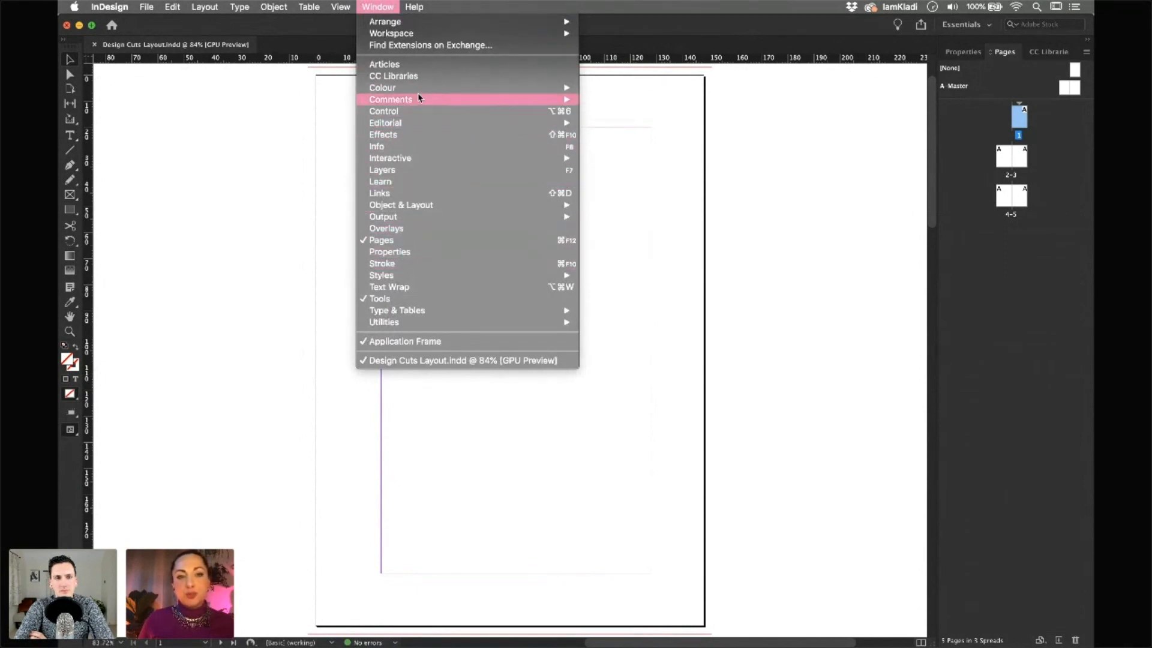
left_click(408, 76)
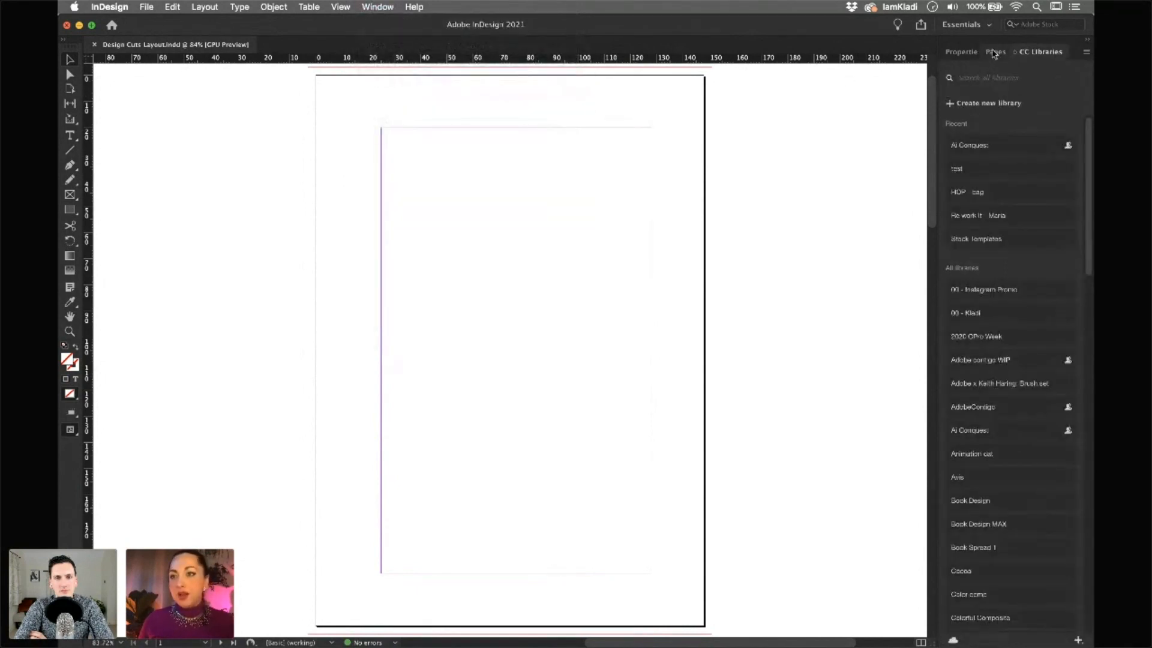
left_click(378, 7)
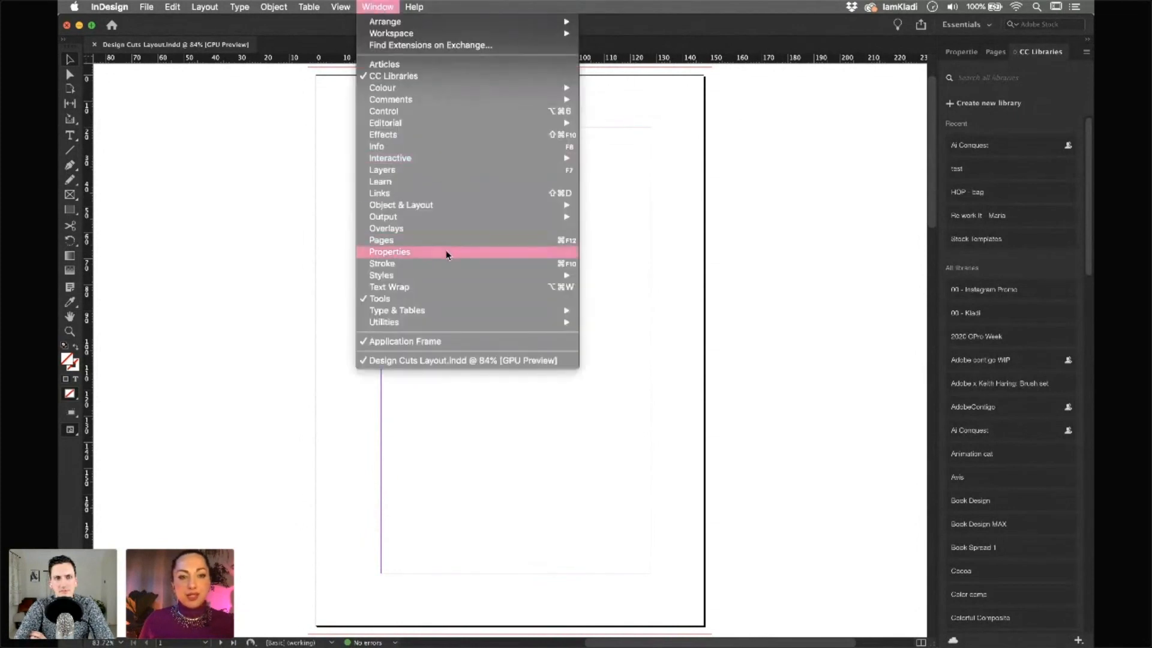
mouse_move(456, 311)
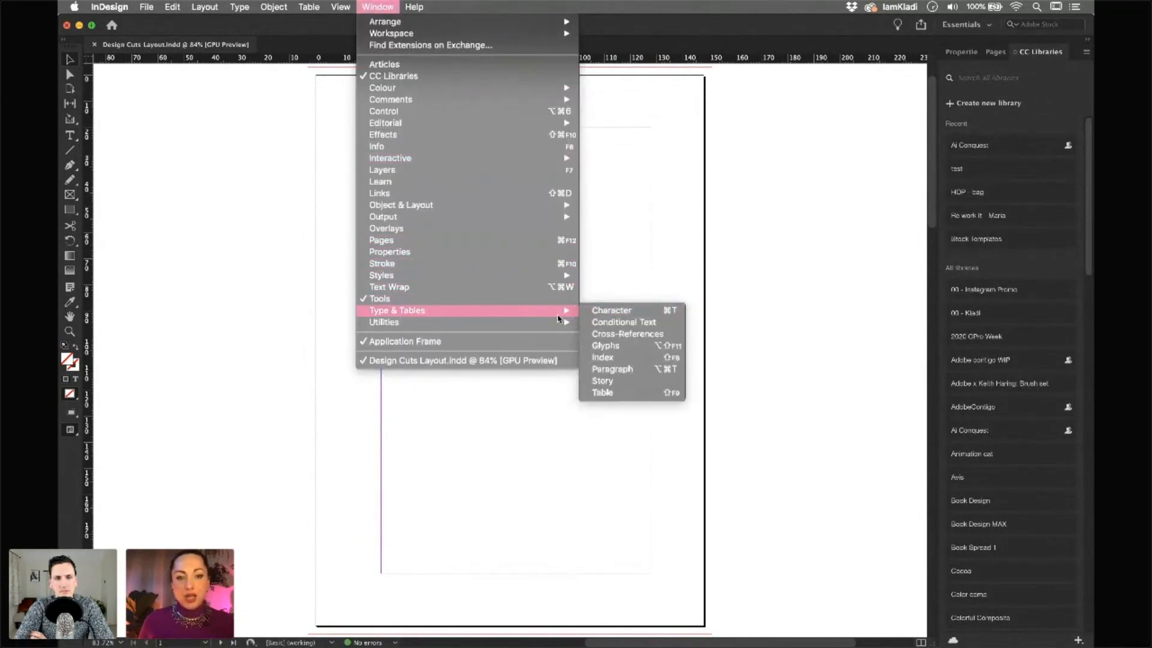
left_click(521, 290)
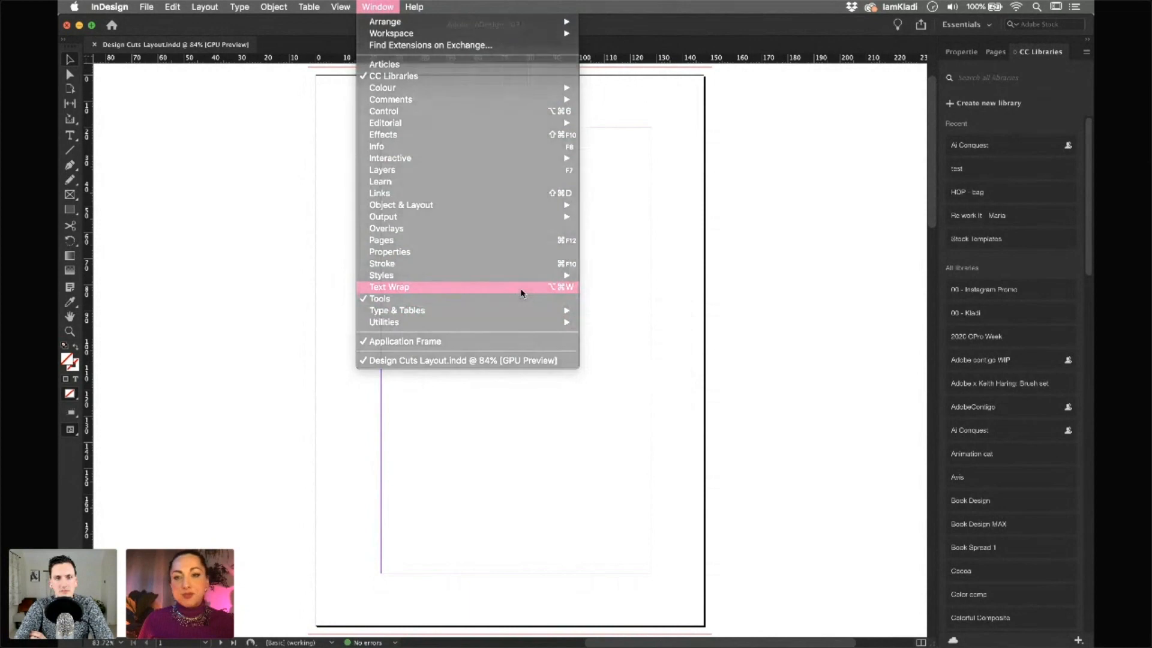
left_click_drag(519, 204, 206, 80)
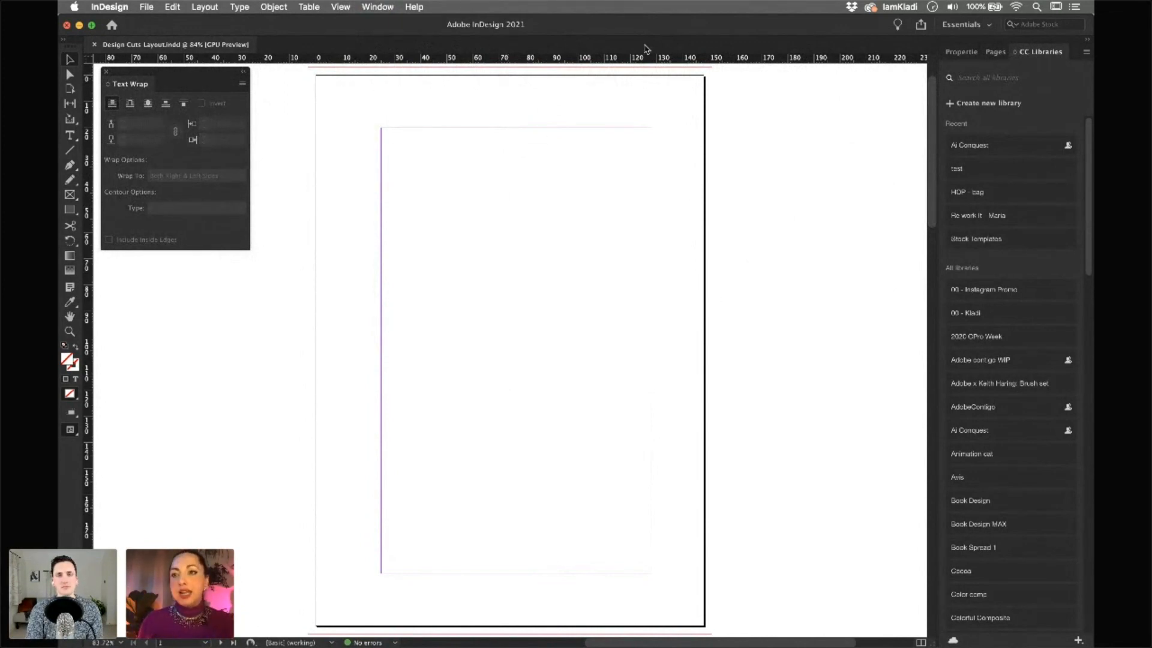
Save the current panel arrangement as a new workspace named Test, capturing panel locations and menu customisation
left_click(989, 28)
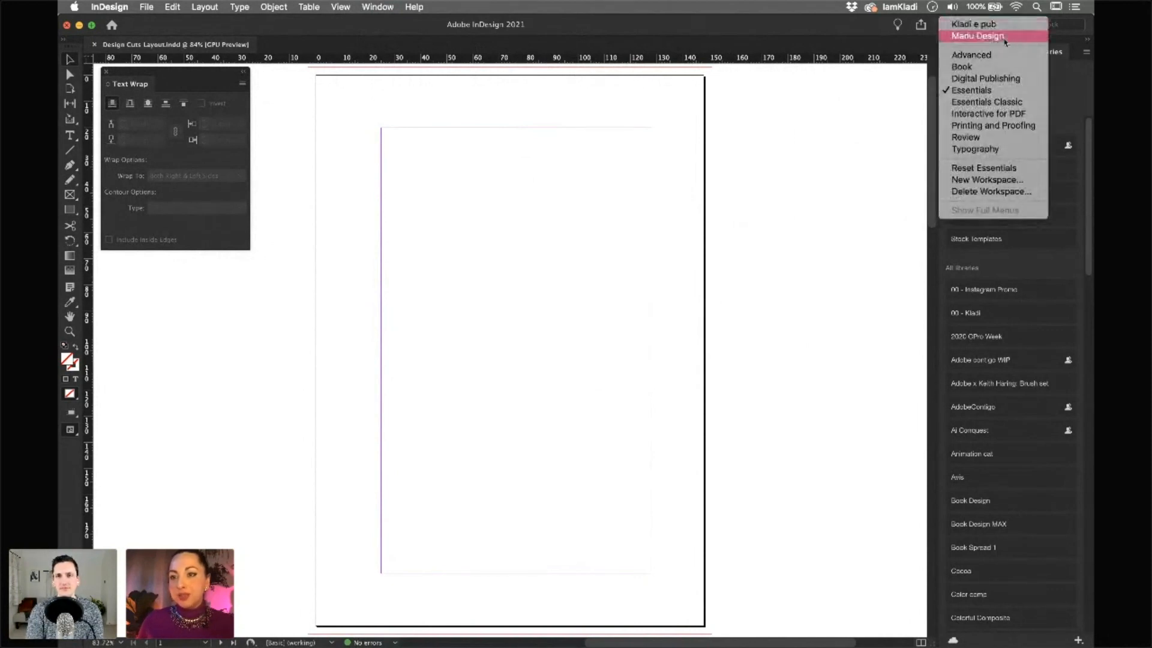
left_click(993, 181)
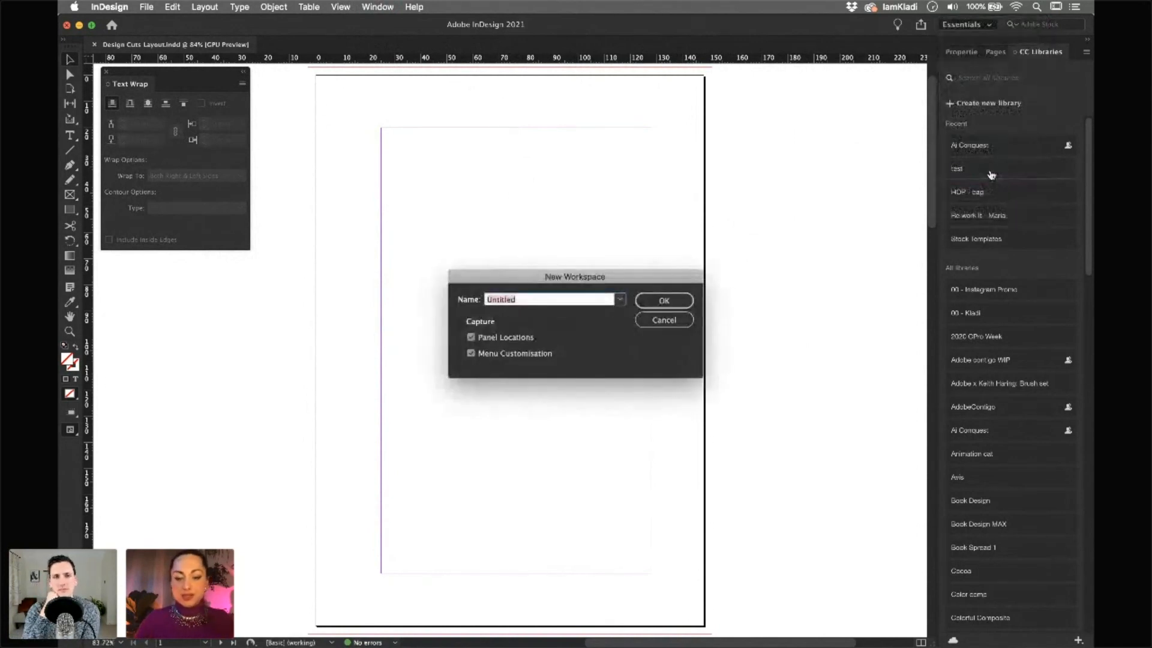
type("Test")
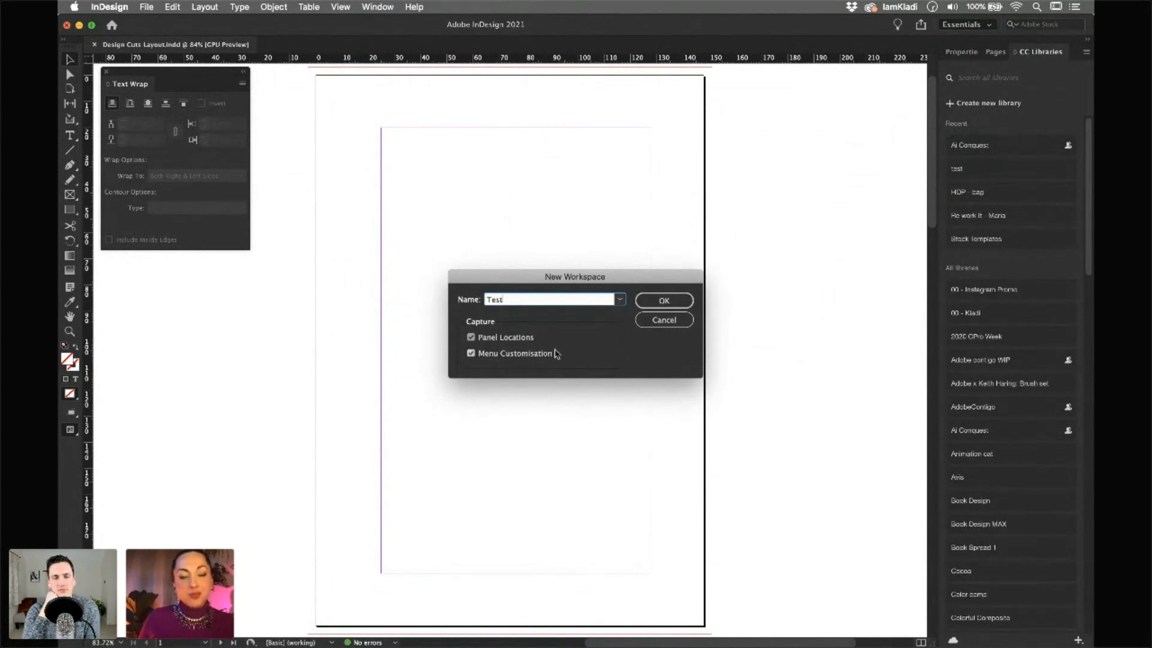
left_click(654, 303)
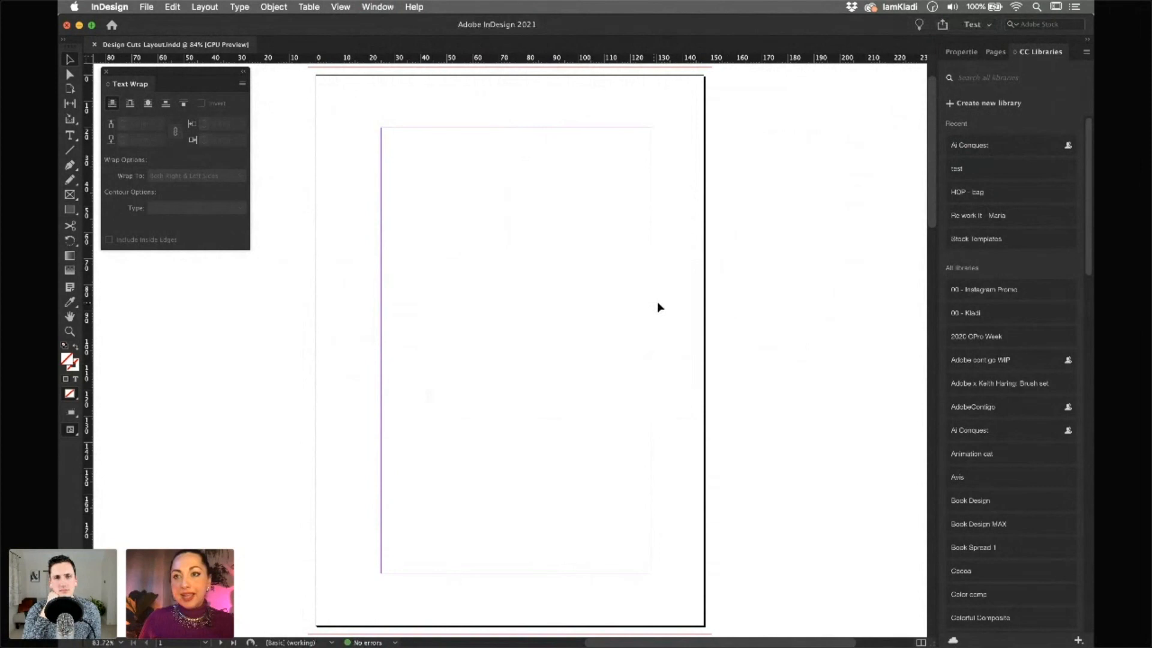
Switch from the Test workspace to Essentials and reset it to its default panel layout
left_click(987, 28)
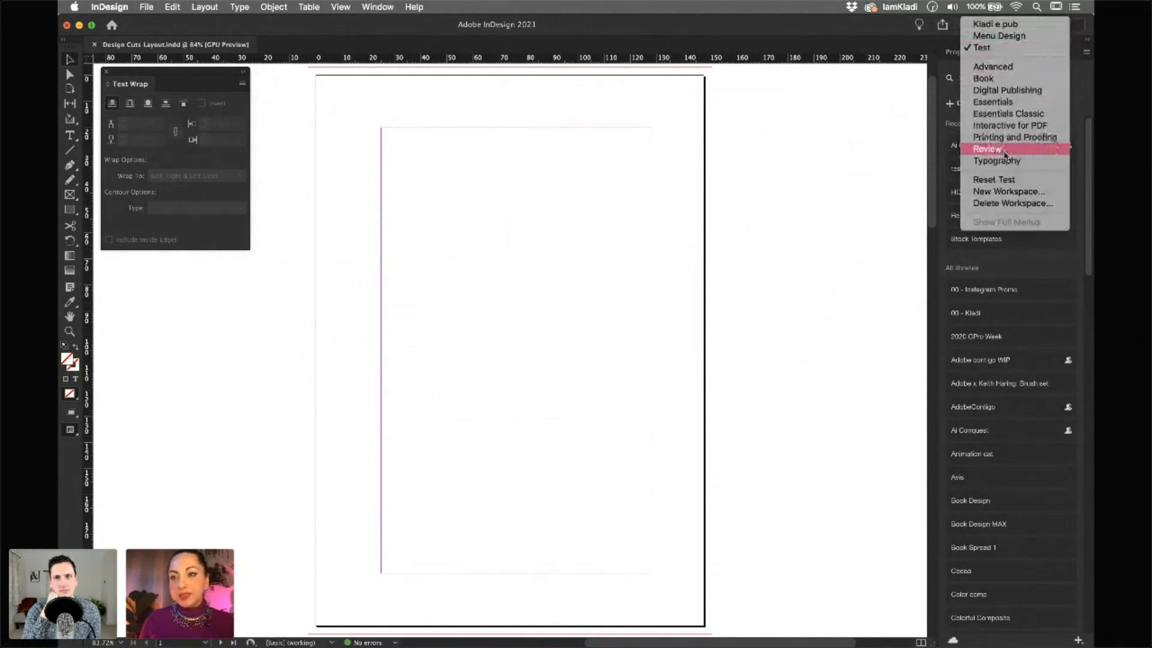
left_click(1006, 102)
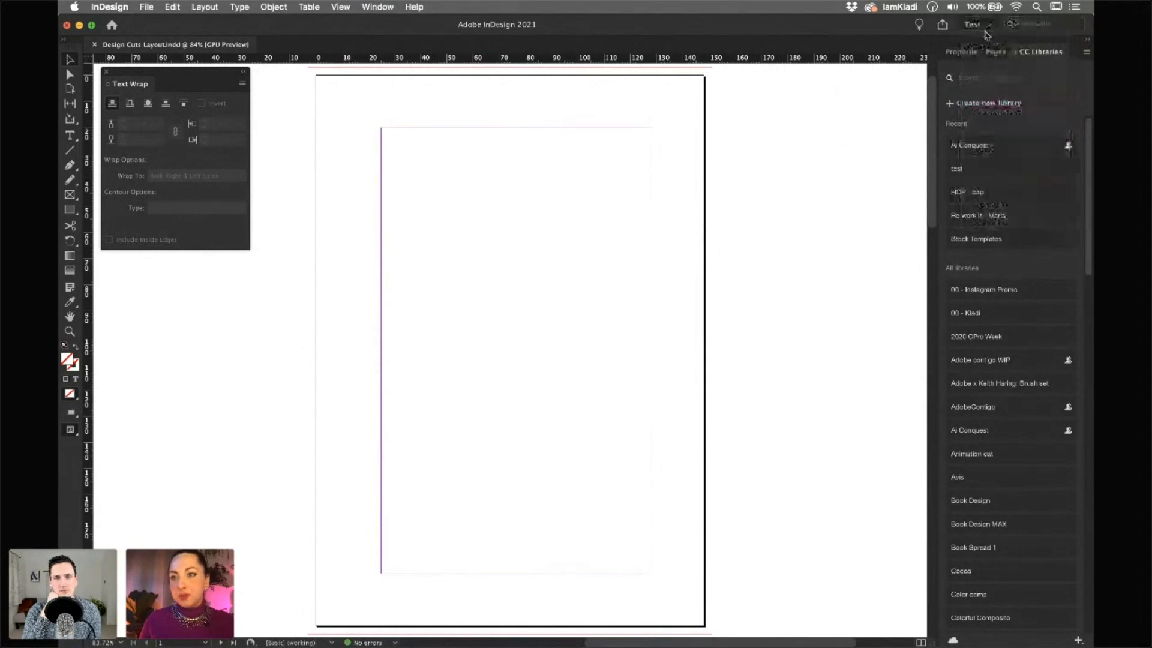
left_click(987, 27)
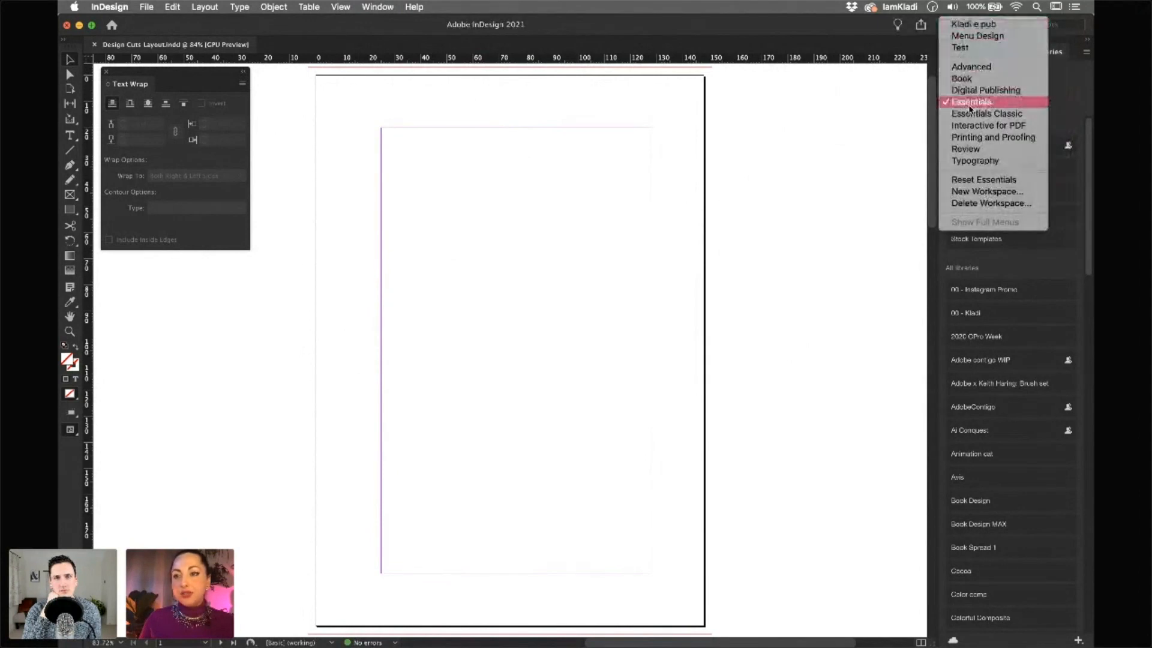
left_click(984, 179)
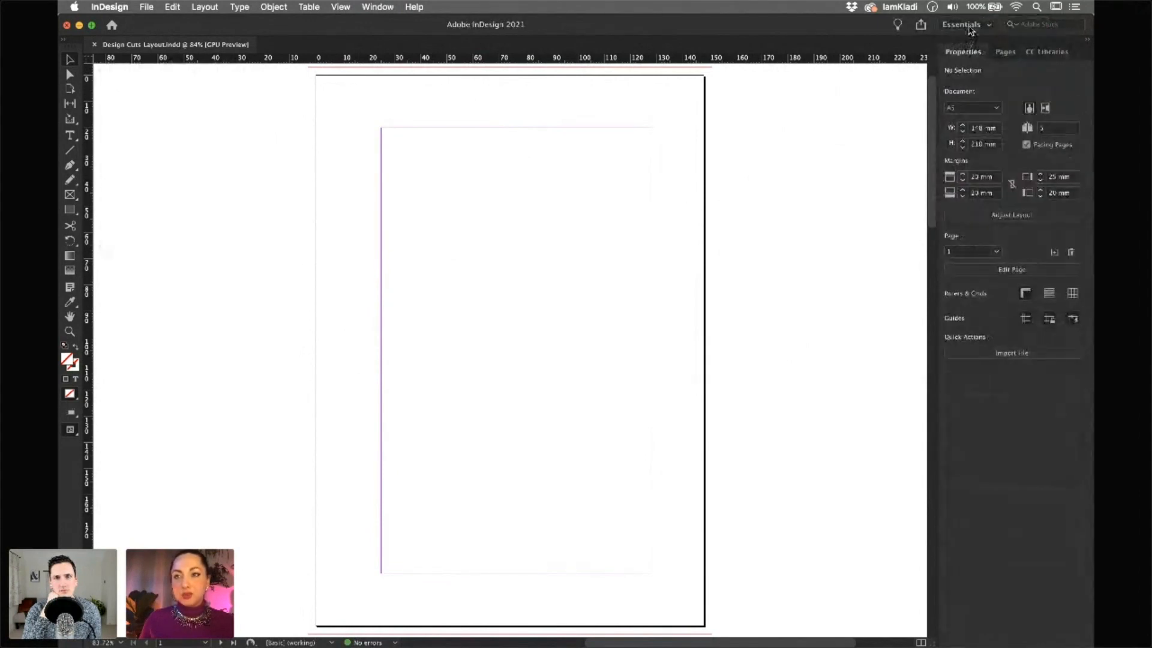
Switch to the Test workspace, float the Pages panel over the document, and reset the Test workspace
left_click(970, 28)
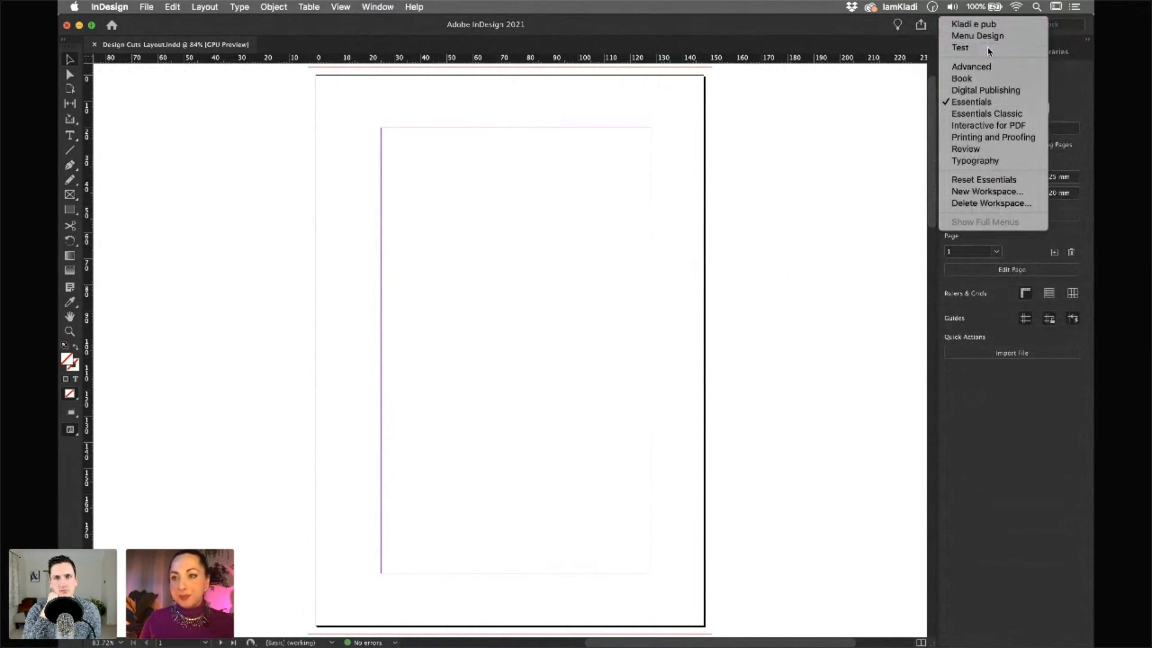
left_click(988, 50)
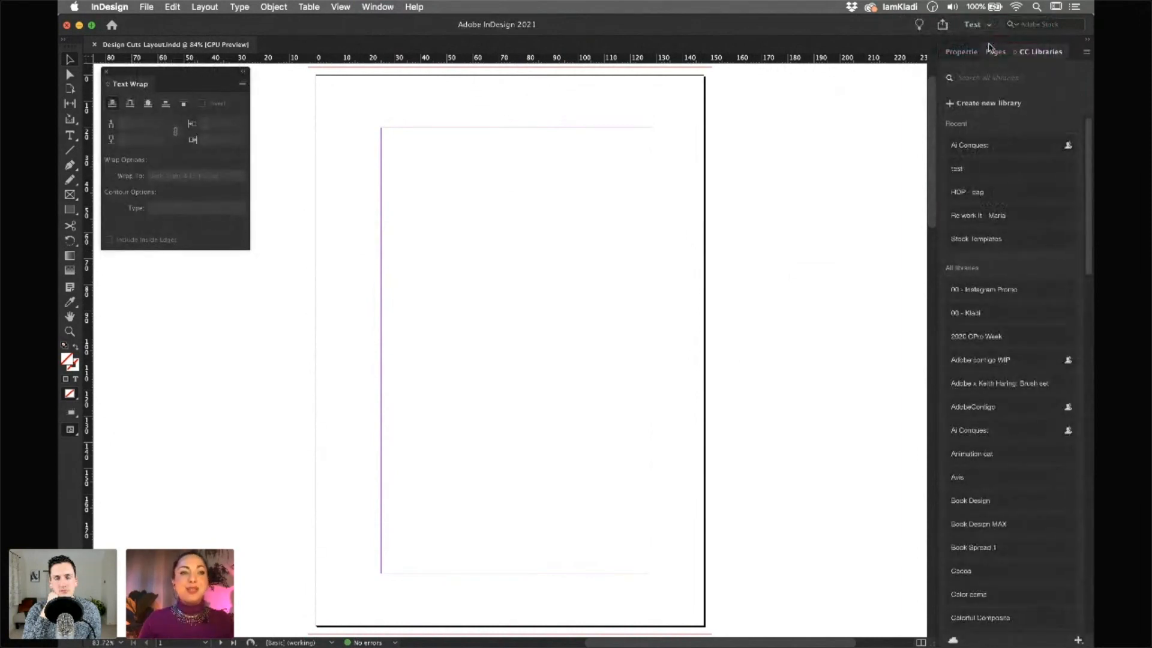
left_click_drag(995, 52, 636, 137)
left_click(984, 26)
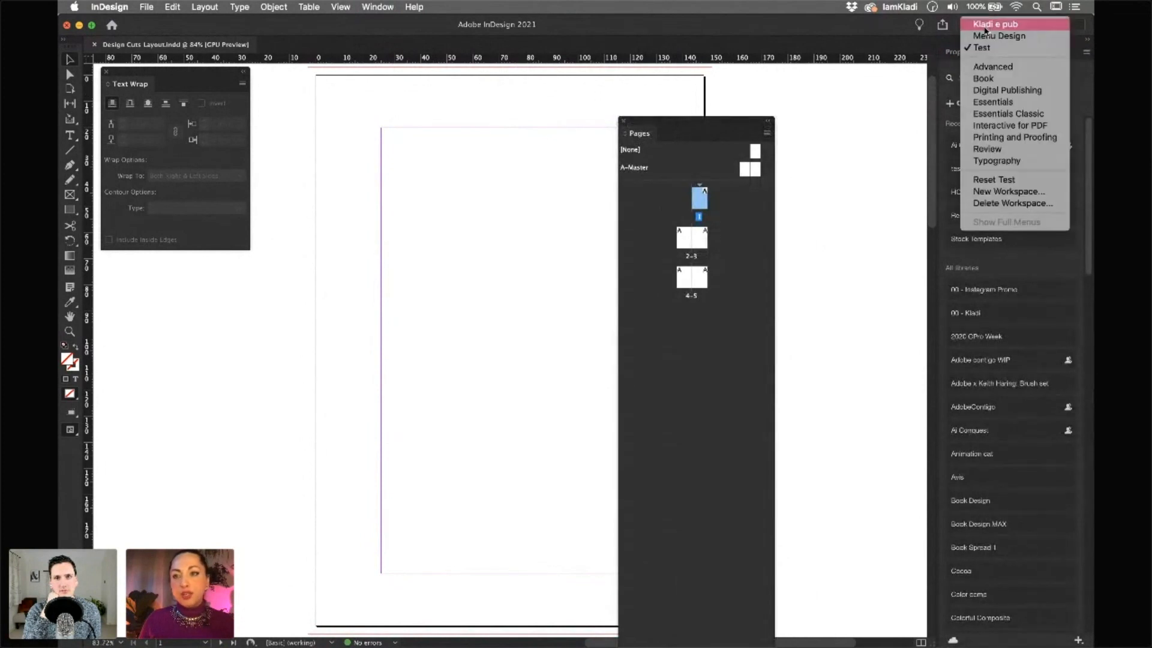
left_click(1008, 180)
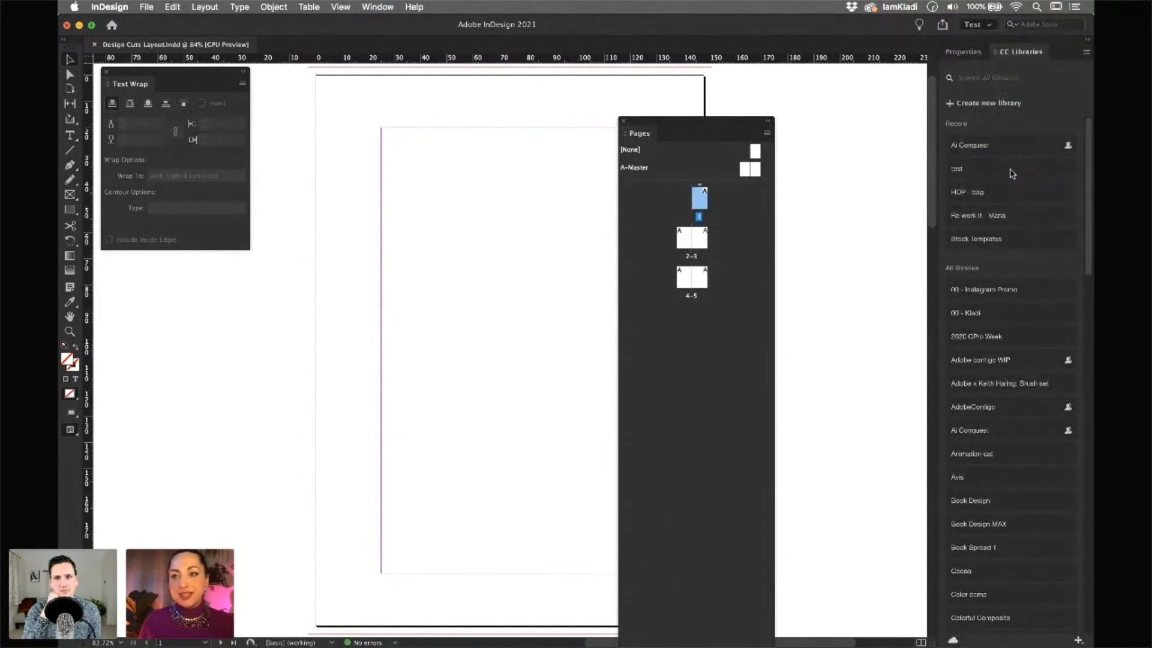
Return to the Essentials workspace and restore its default panels with a reset
left_click(987, 31)
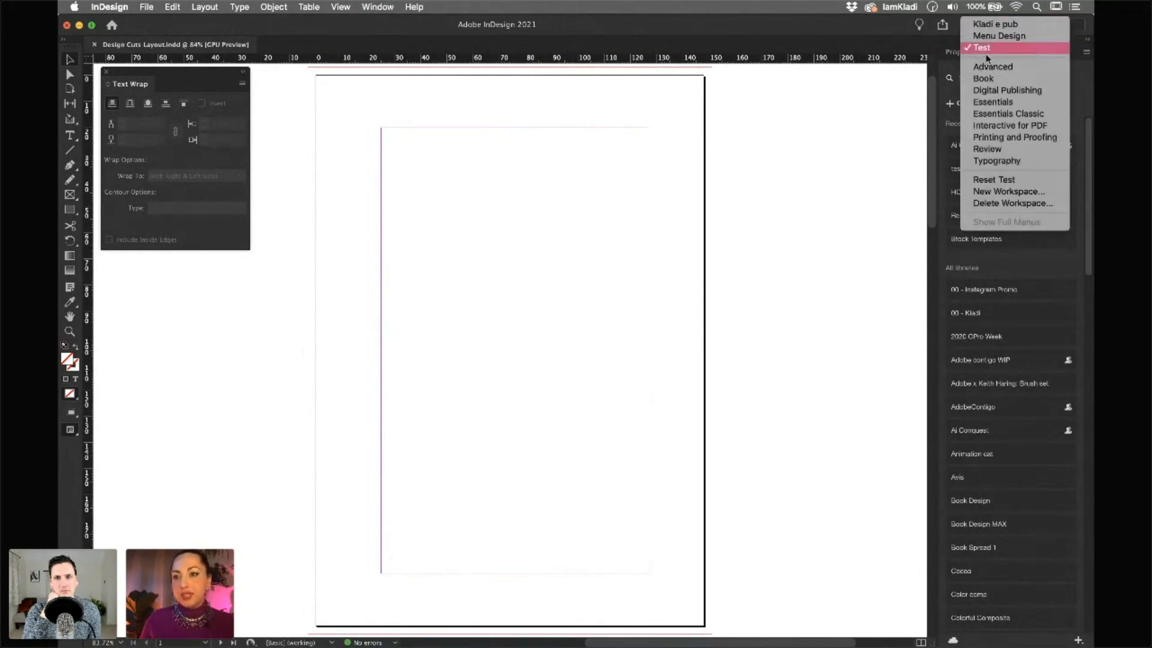
left_click(995, 102)
left_click(984, 25)
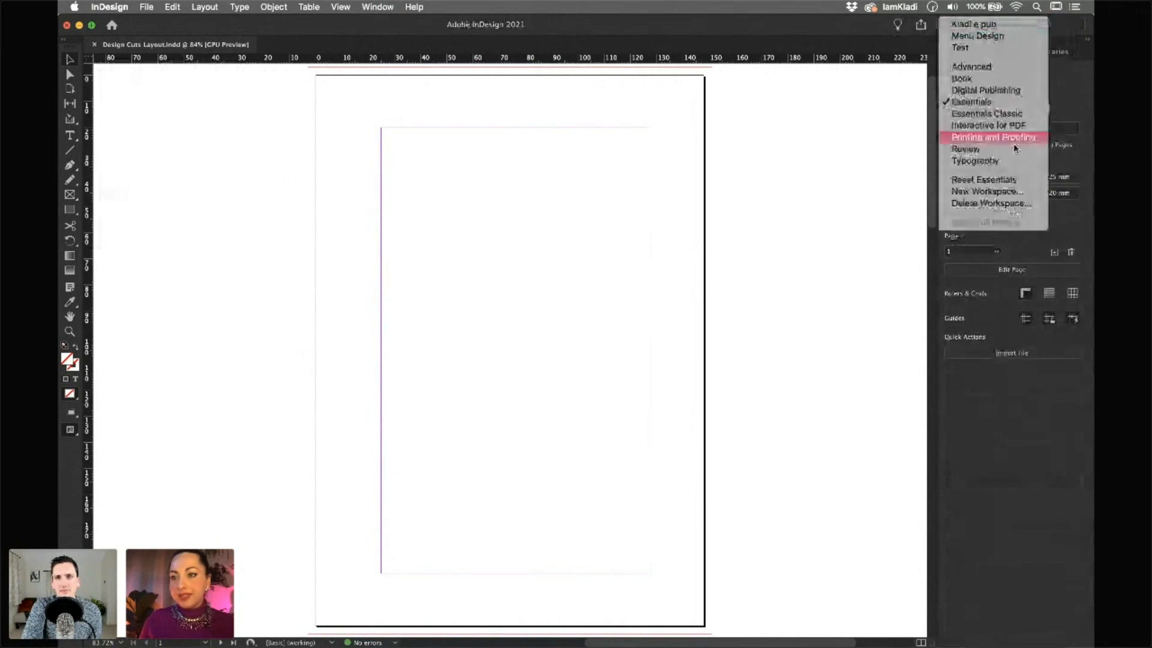
left_click(996, 179)
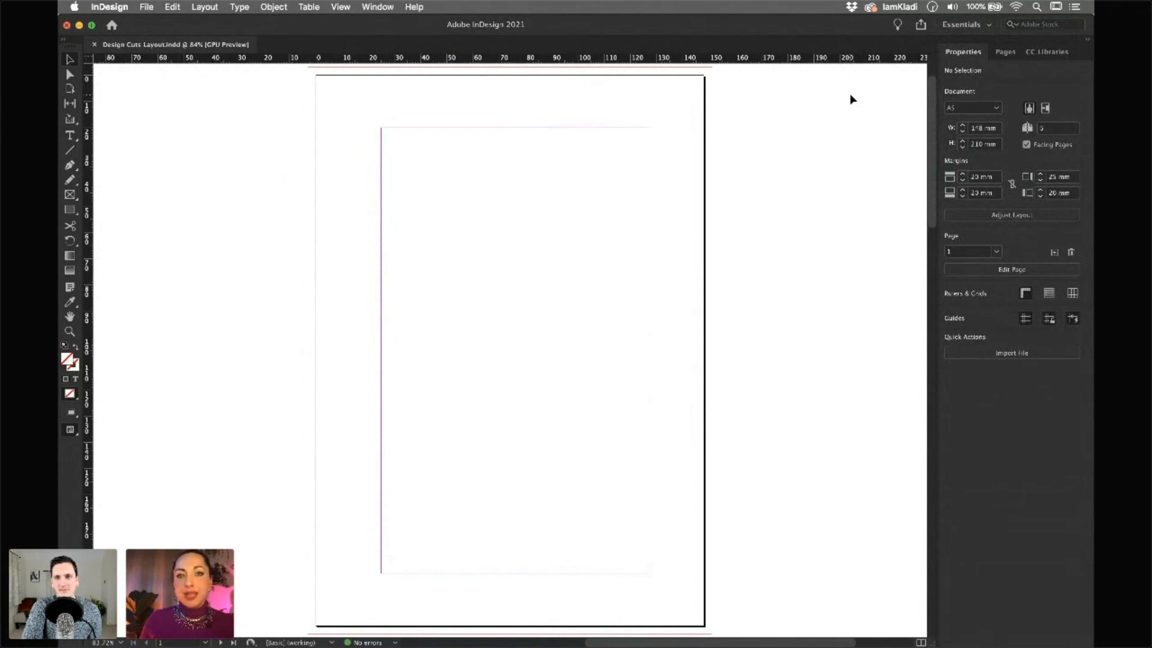
Show the Pages panel and open the A-Master spread for editing
left_click(1003, 52)
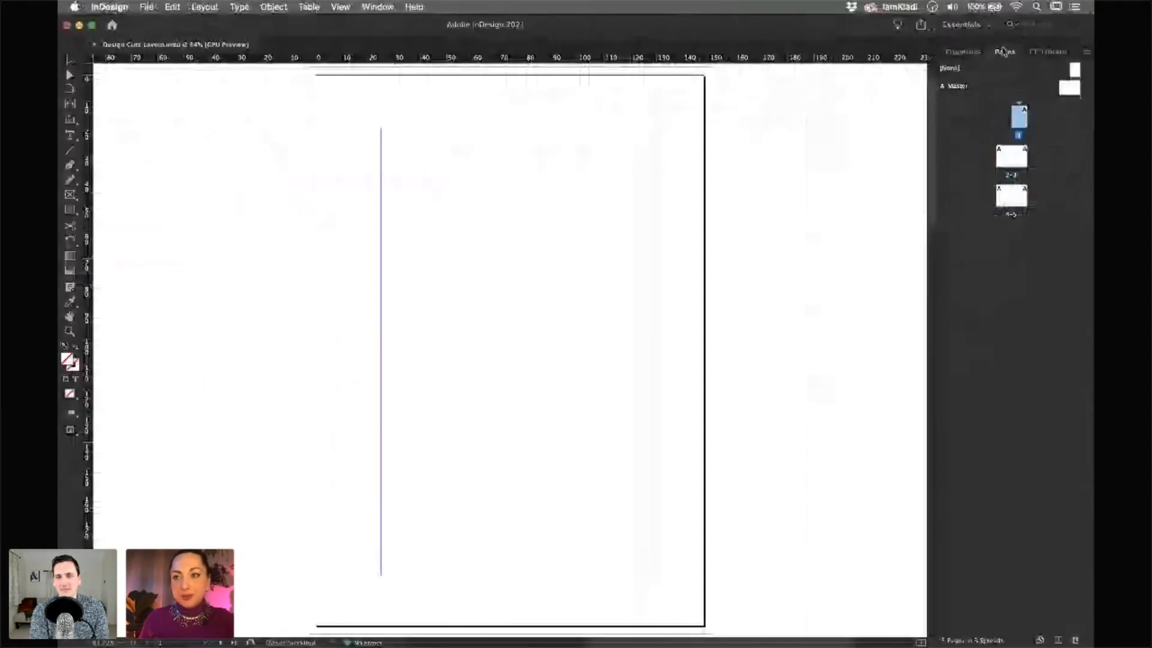
left_click(377, 7)
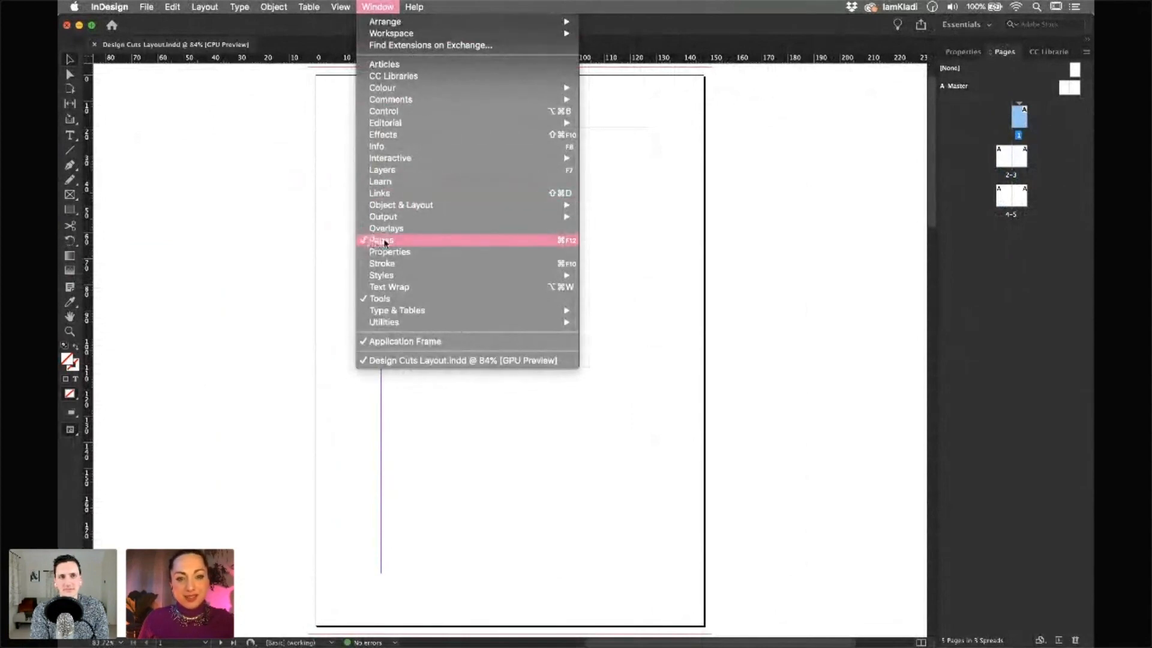
left_click(1000, 60)
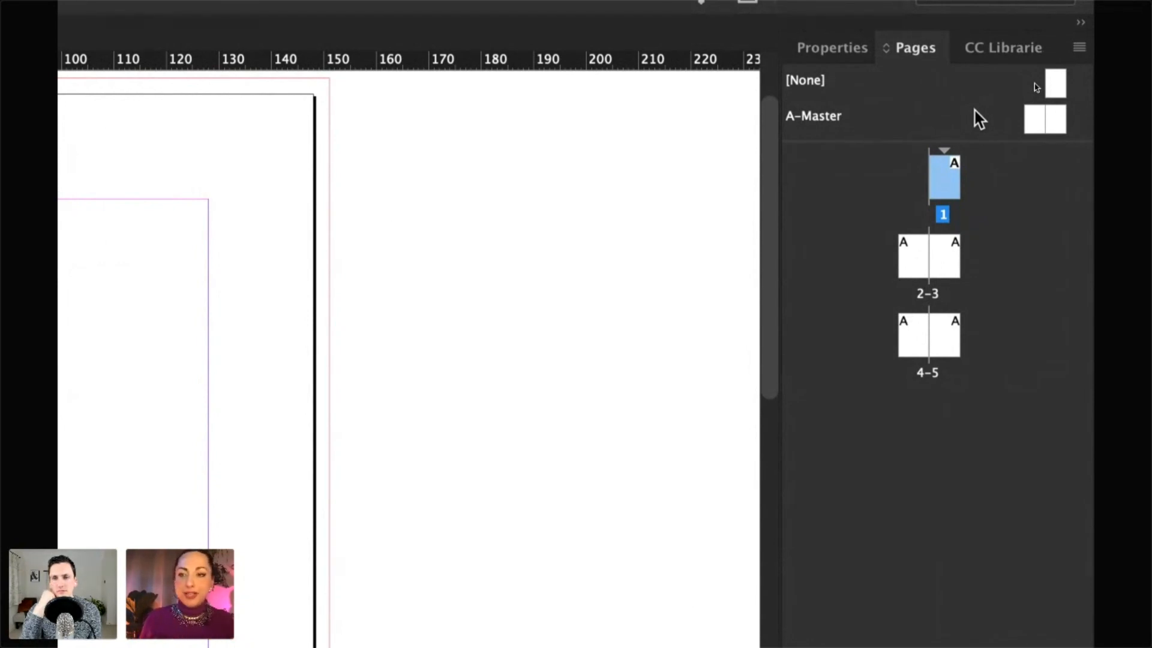
left_click_drag(789, 122, 955, 171)
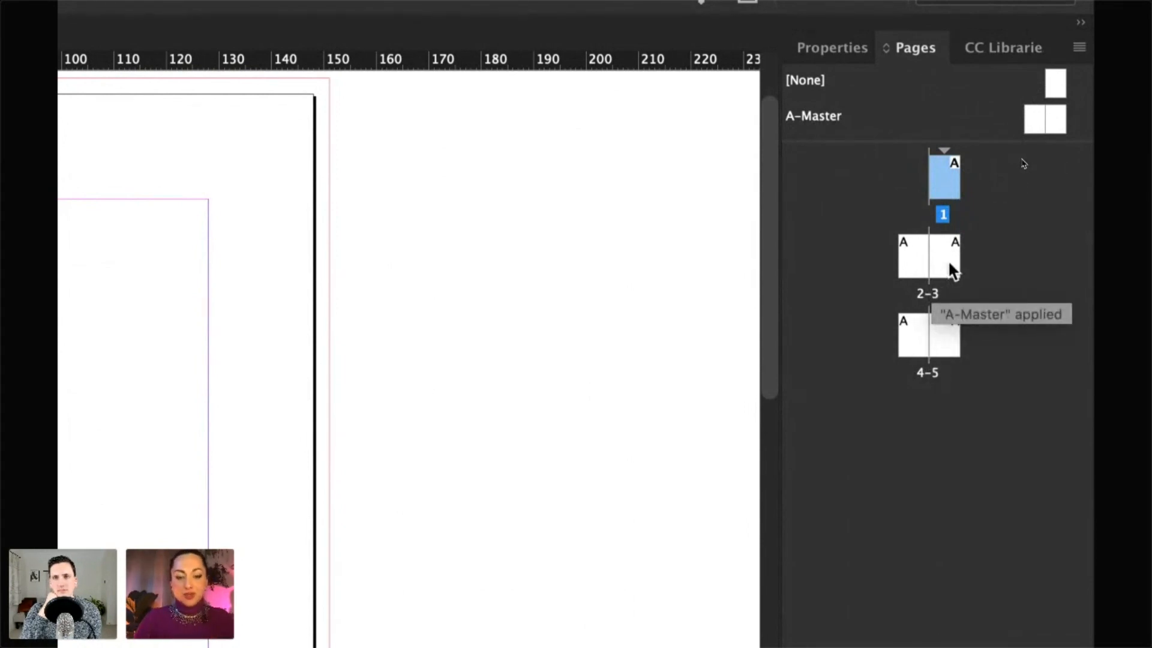
double_click(1055, 115)
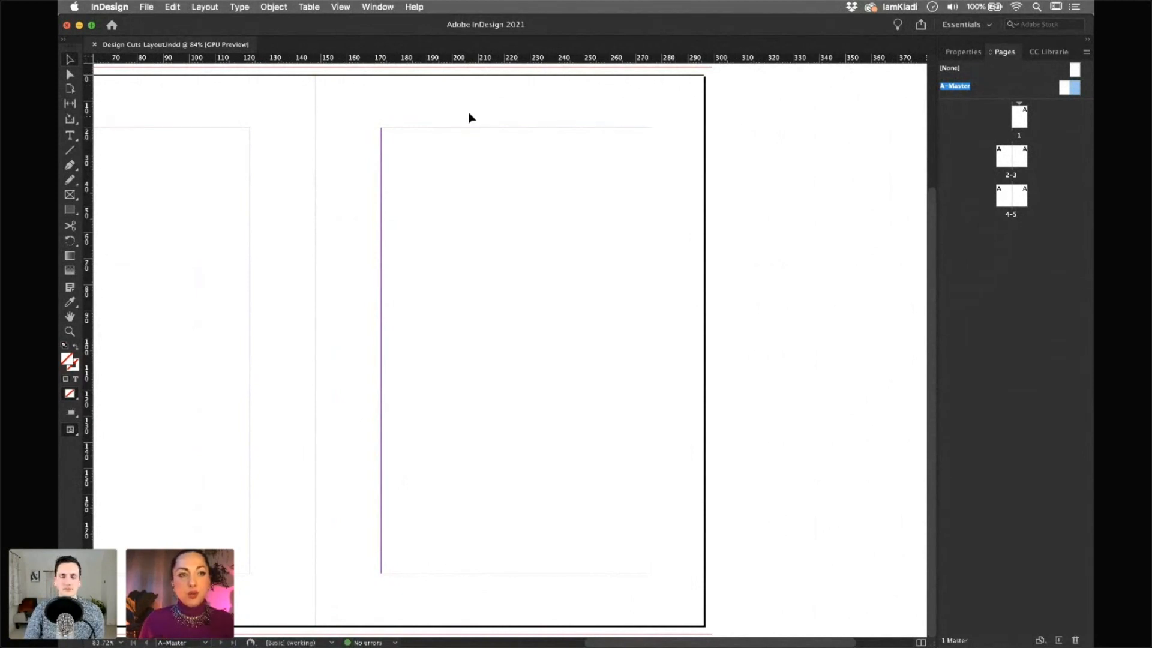
Start creating layout guides on the A-Master spread, setting the number of rows to 8
left_click(199, 9)
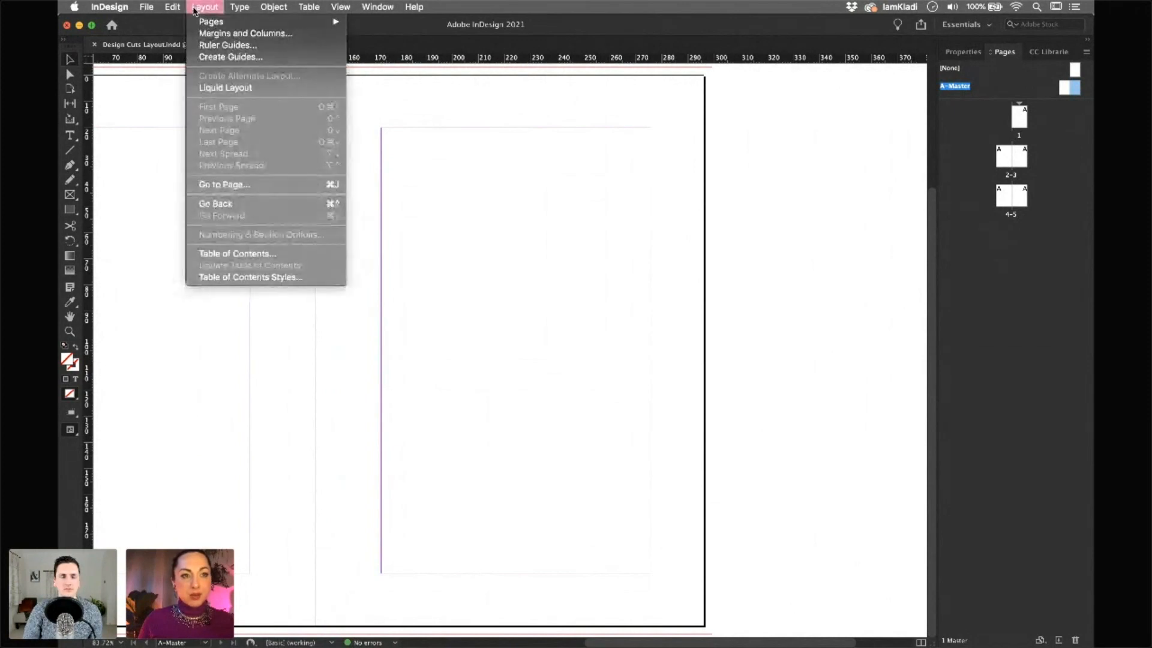
left_click(208, 58)
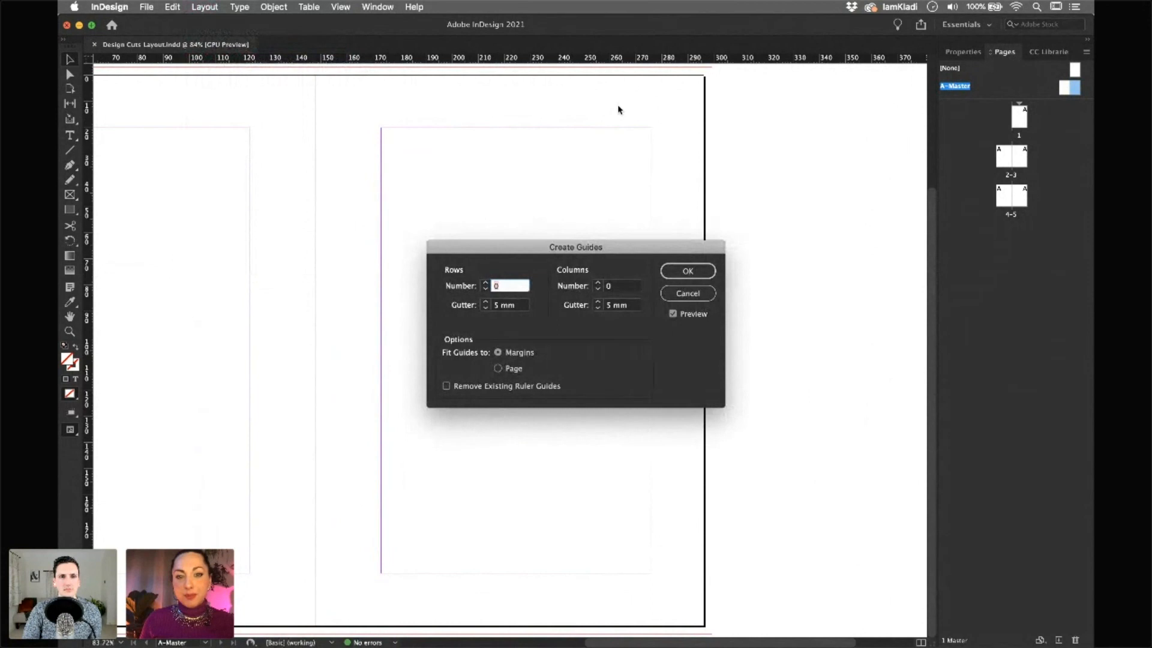
left_click(486, 282)
left_click(486, 283)
left_click(486, 283)
left_click(486, 283)
left_click(485, 283)
left_click(485, 283)
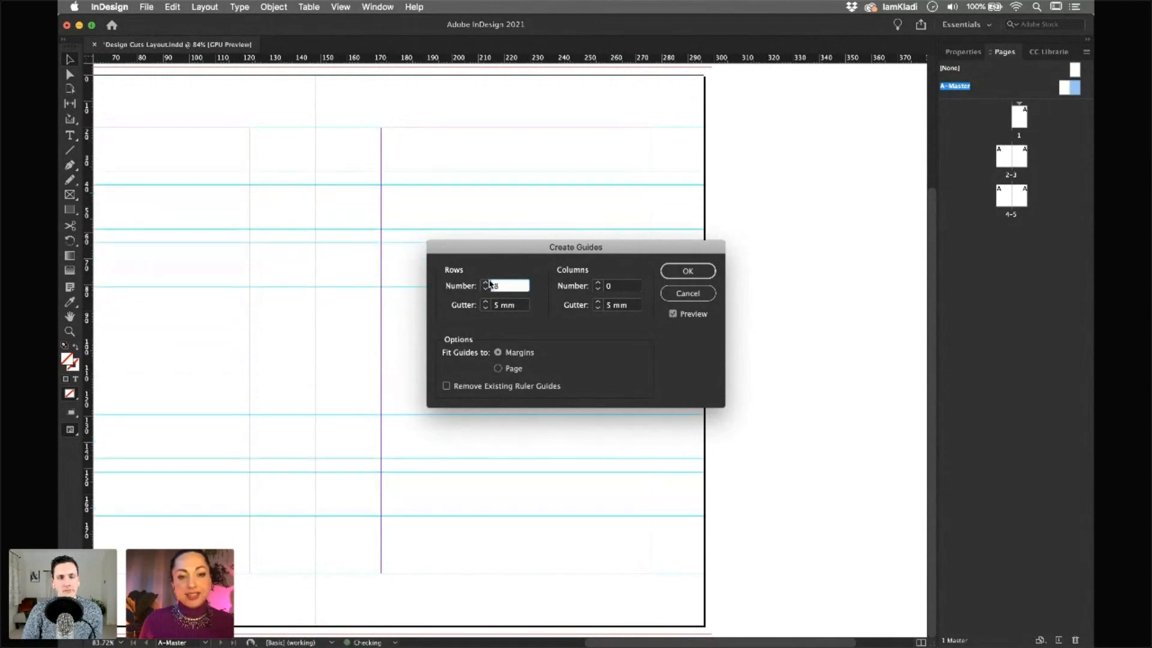
Set the number of guide columns to 5 and turn on the preview of the guides
left_click(596, 283)
left_click(596, 283)
left_click(597, 283)
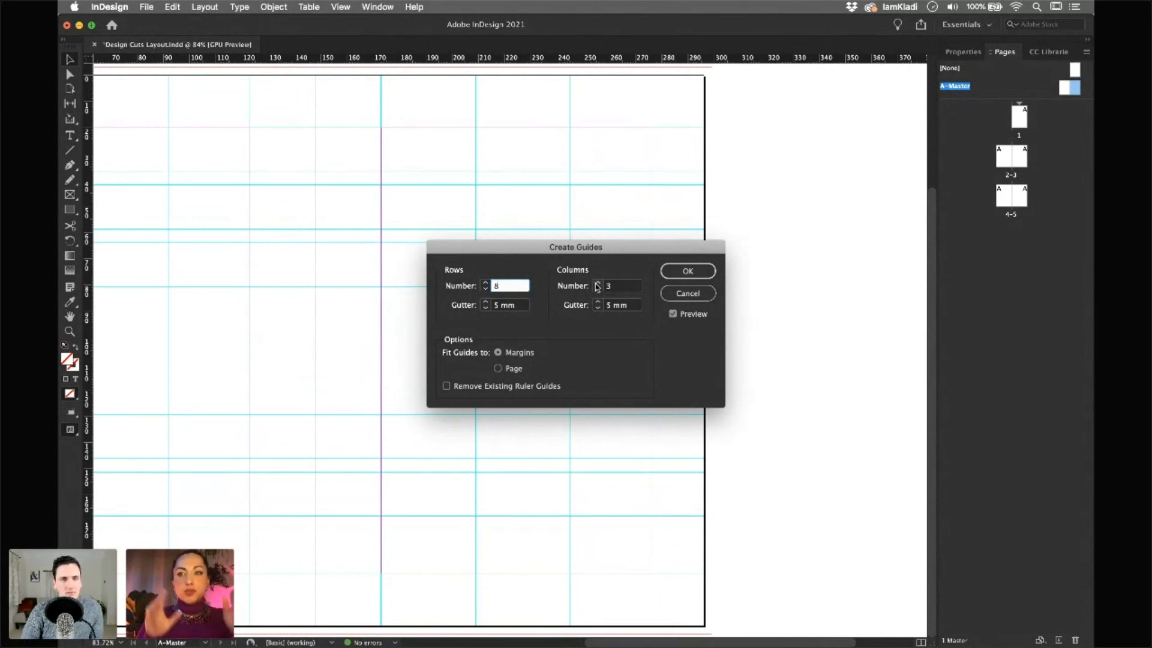
left_click(597, 285)
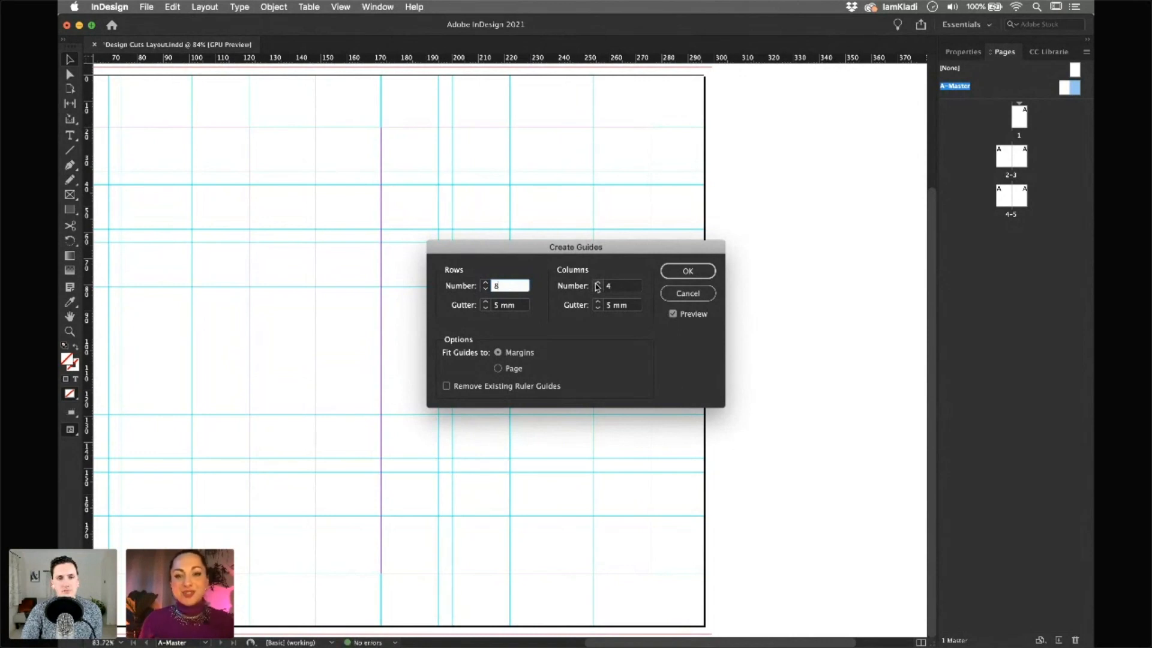
left_click(597, 285)
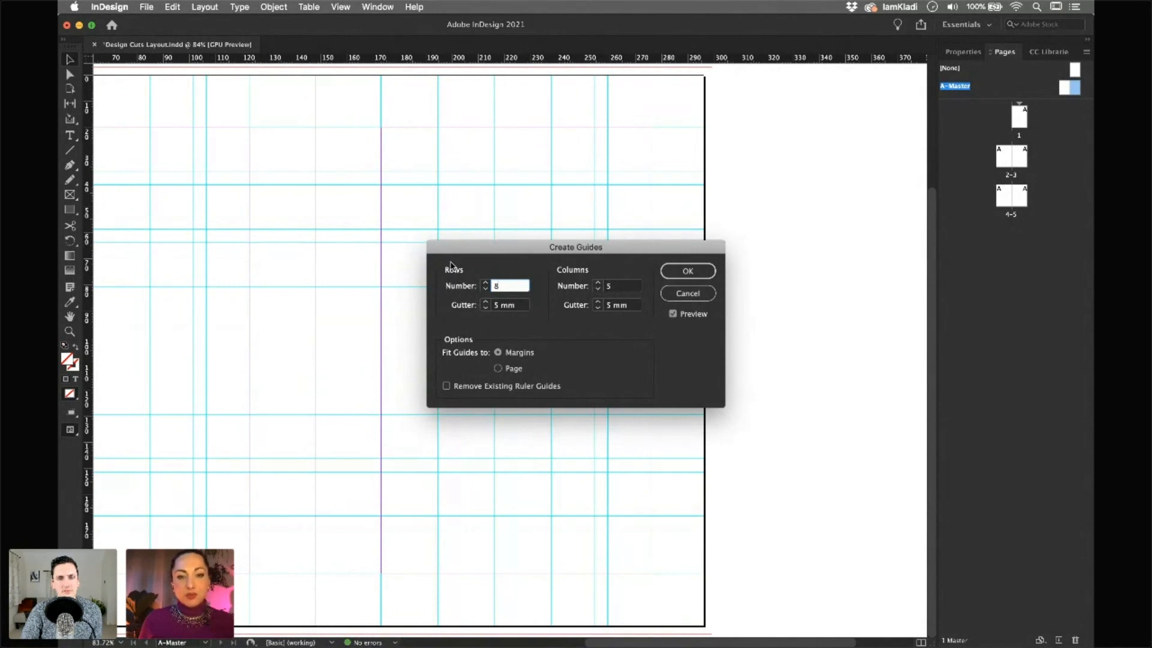
left_click(674, 314)
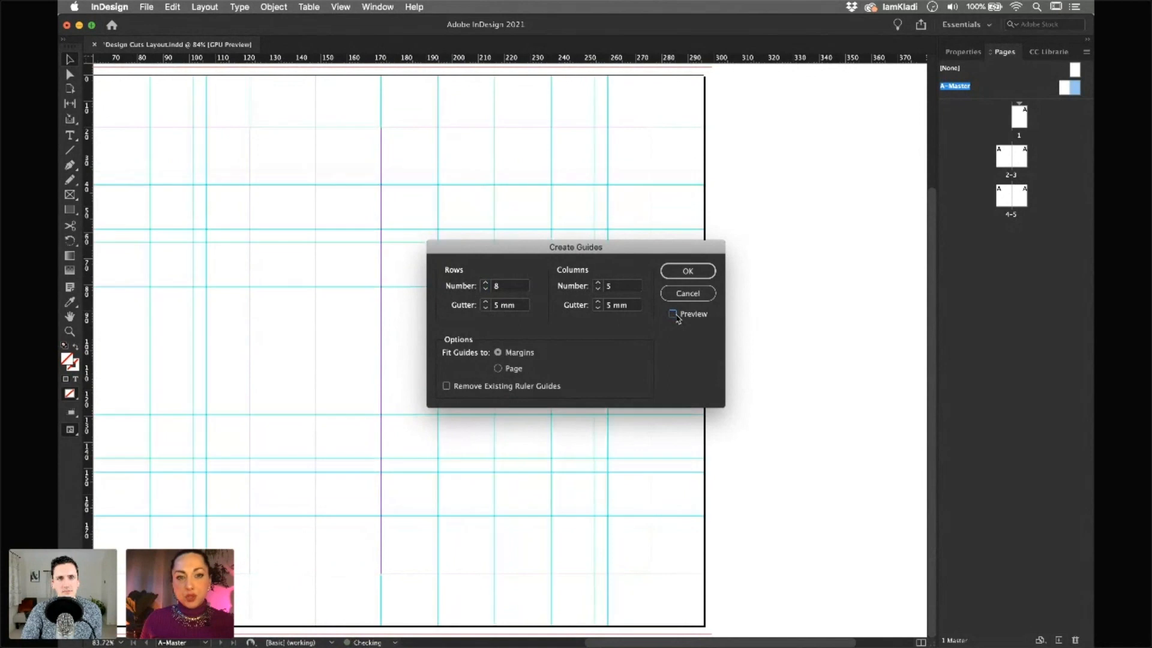
left_click(674, 315)
left_click(675, 315)
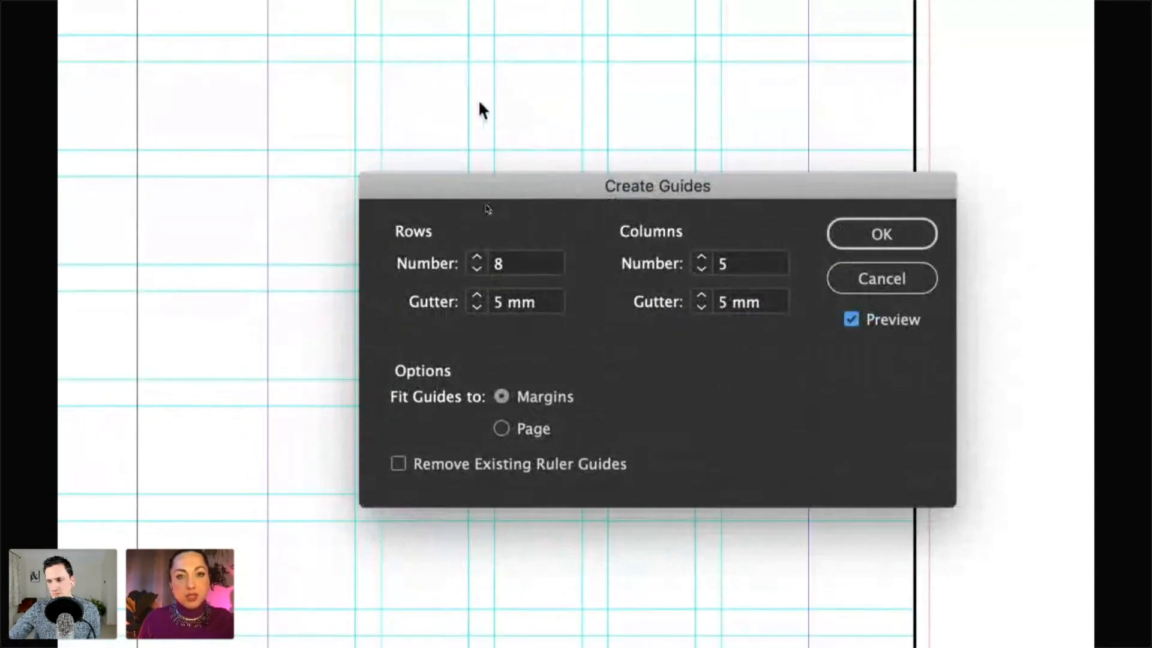
Set the row and column gutters to 3 mm and create the guides on the master spread
left_click(480, 309)
left_click(480, 309)
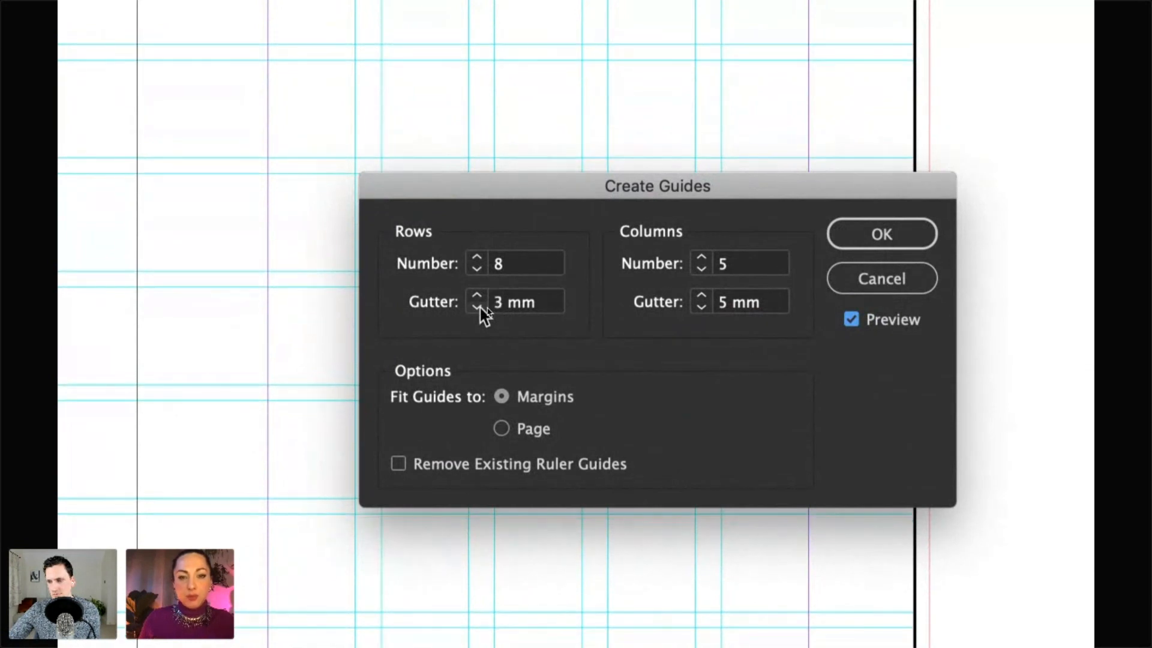
left_click(480, 308)
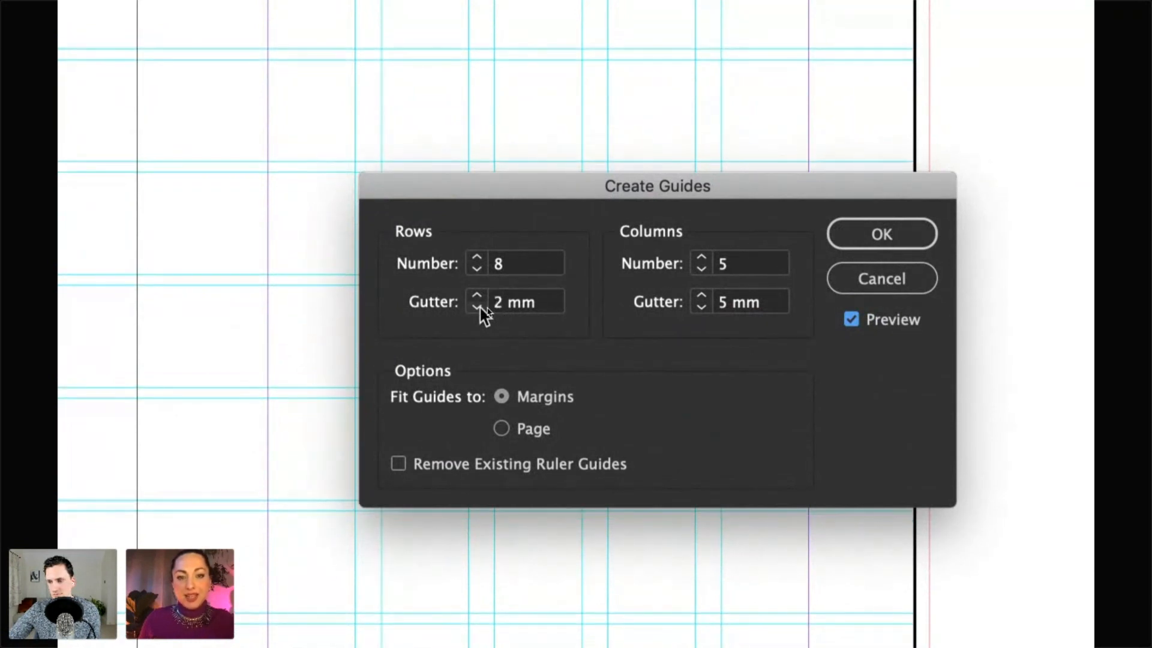
left_click(477, 296)
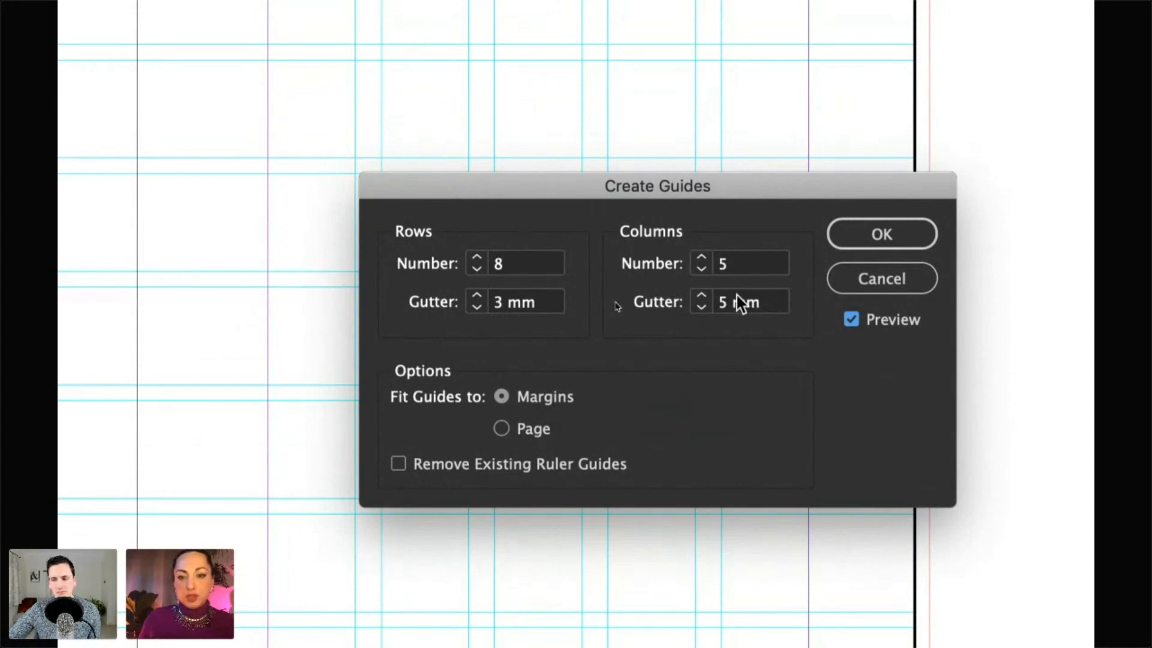
left_click(701, 308)
left_click(701, 308)
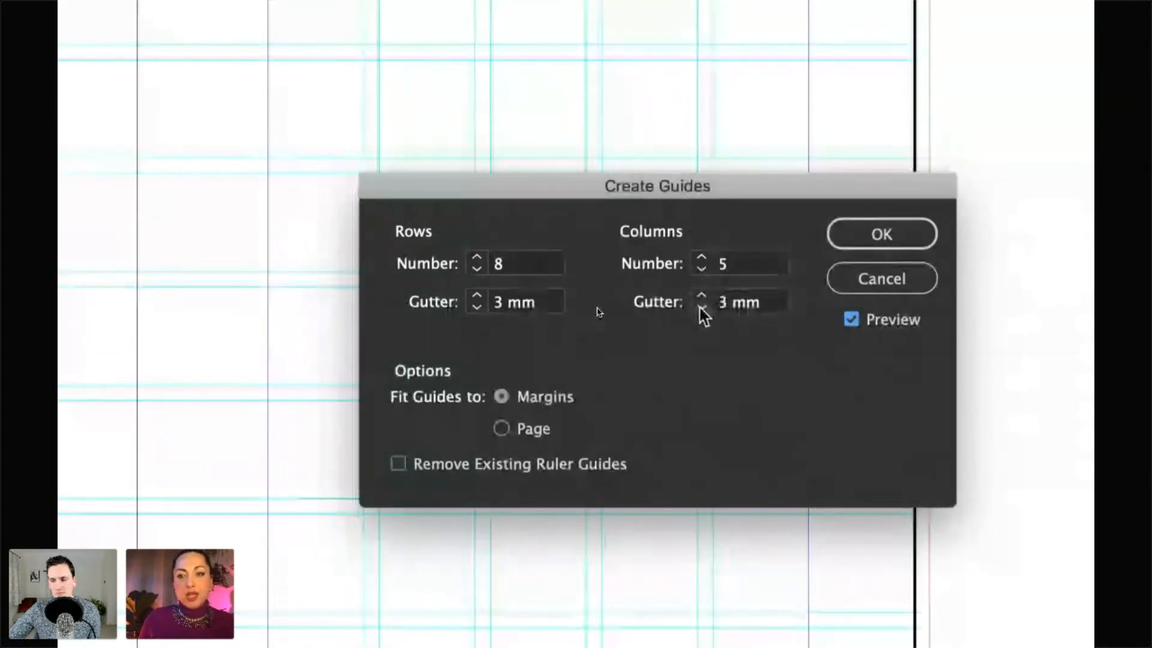
left_click(831, 279)
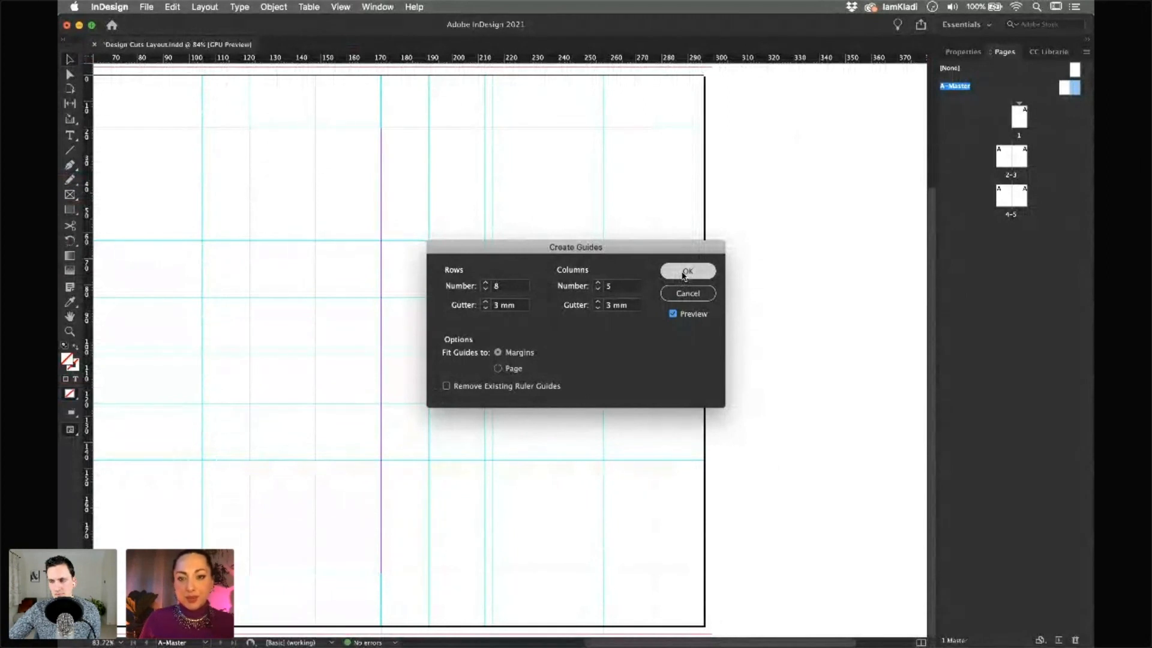
left_click(685, 273)
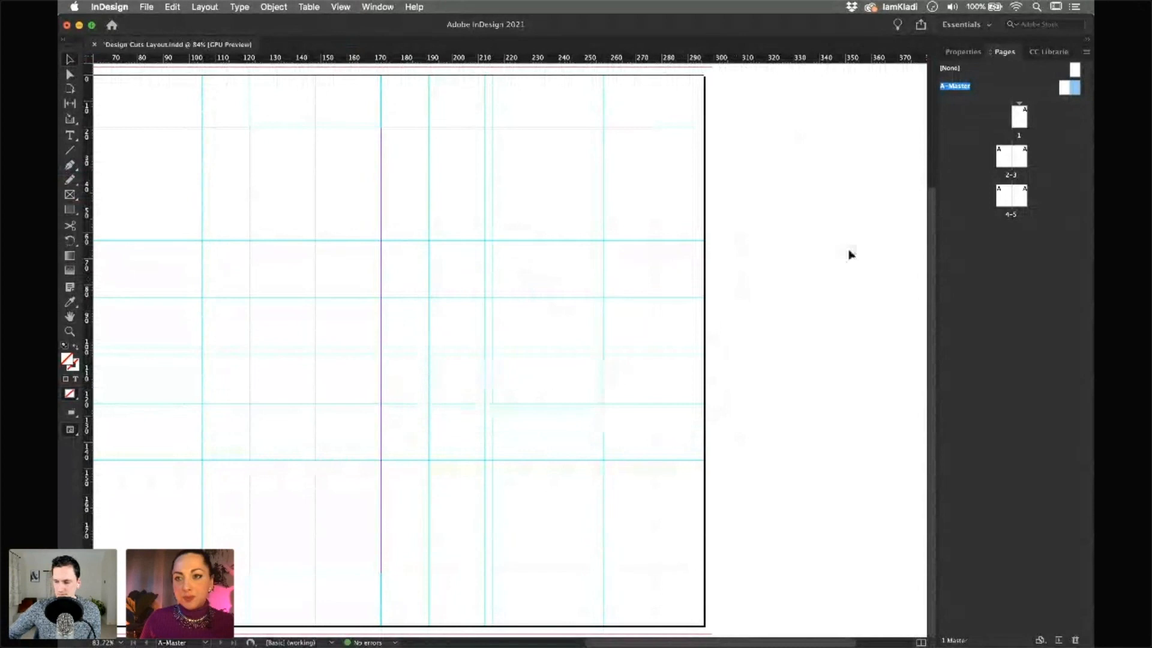
Show the Layers panel and rename Layer 1 as "Grid"
left_click(388, 8)
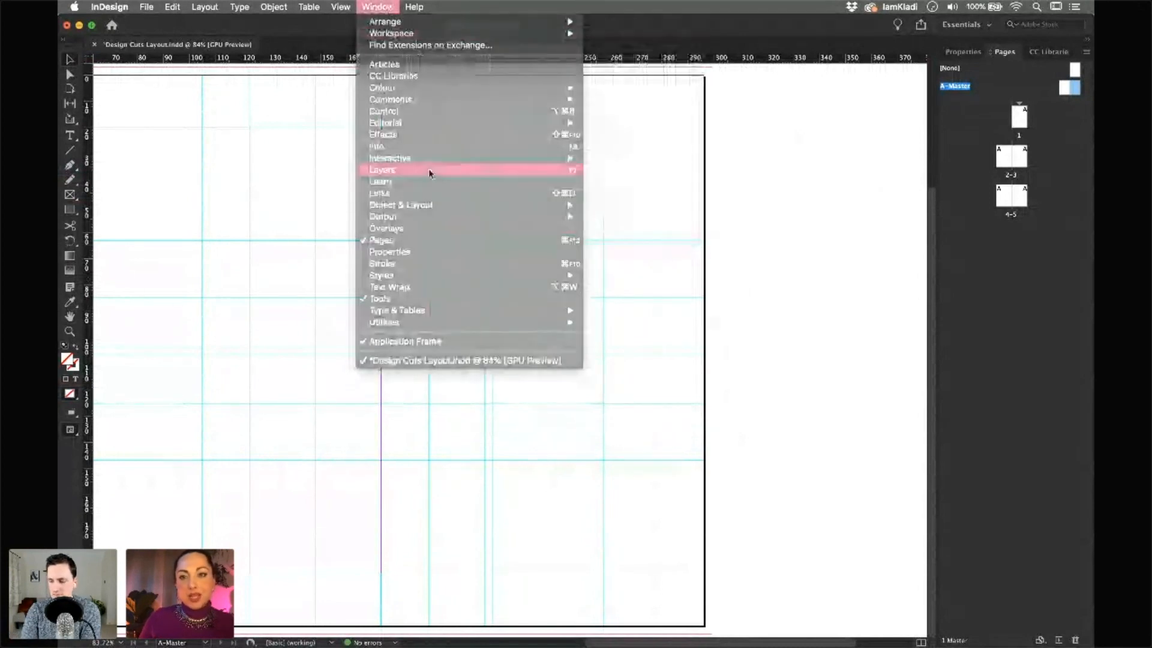
left_click(426, 170)
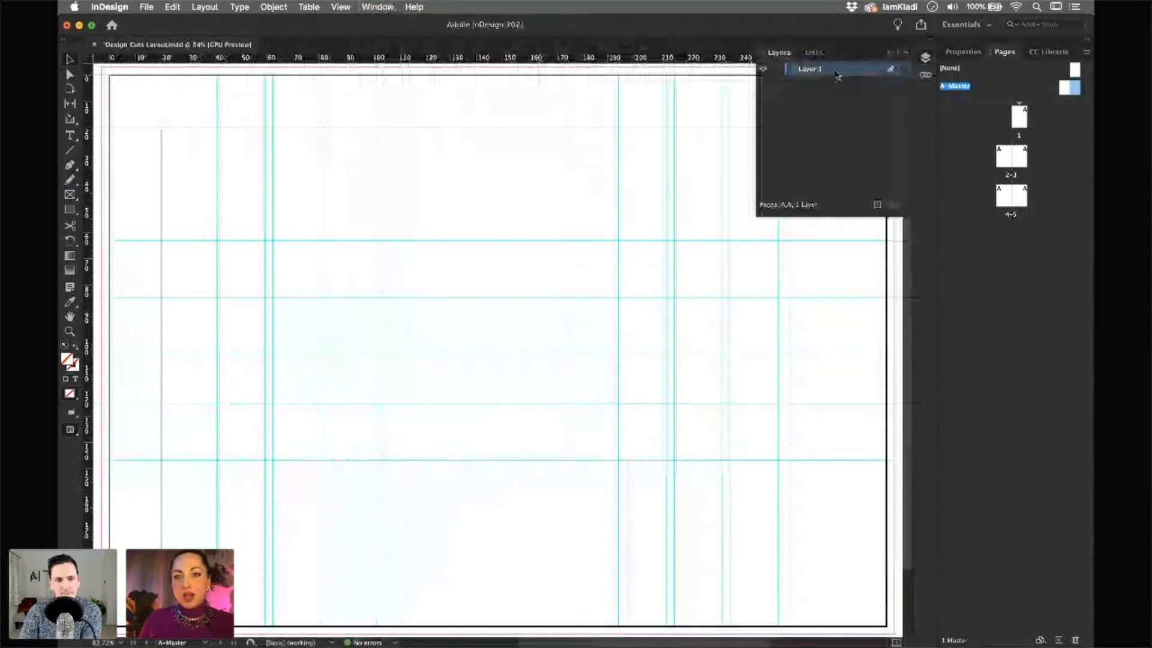
scroll(609, 113, "right", 2)
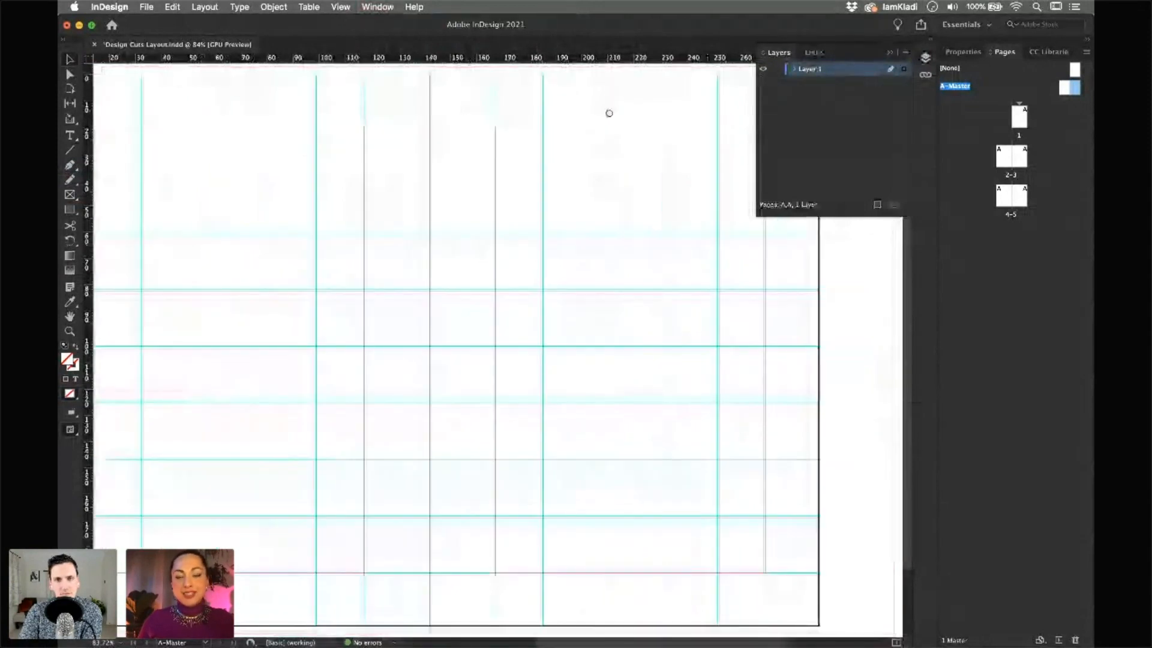
scroll(609, 113, "right", 4)
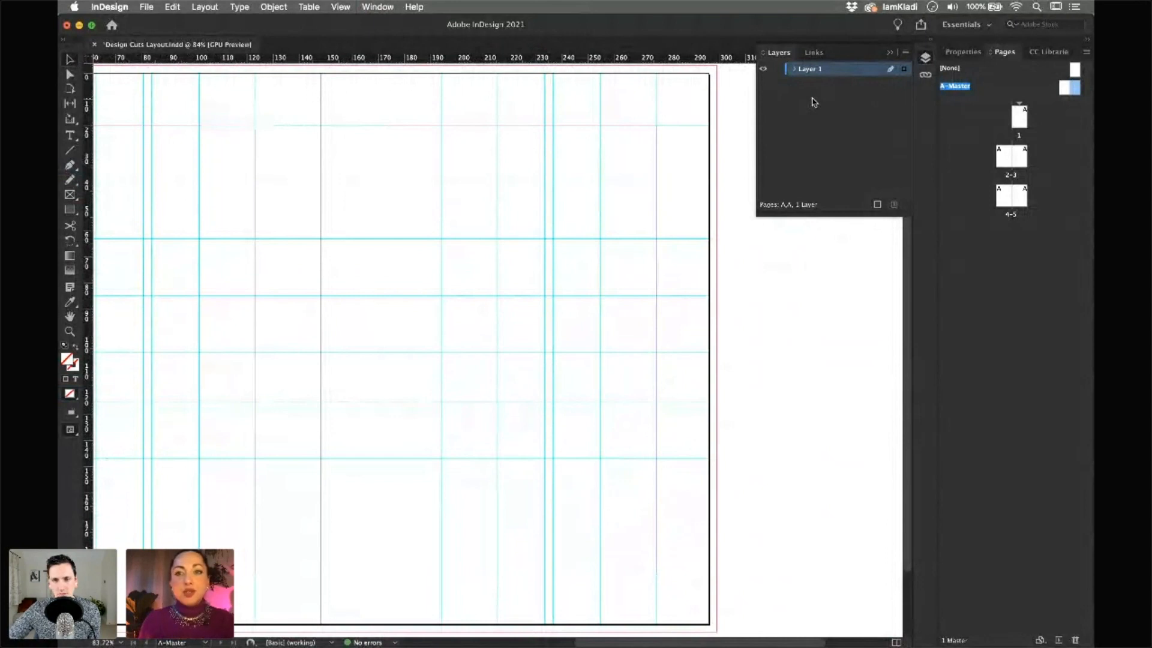
double_click(810, 71)
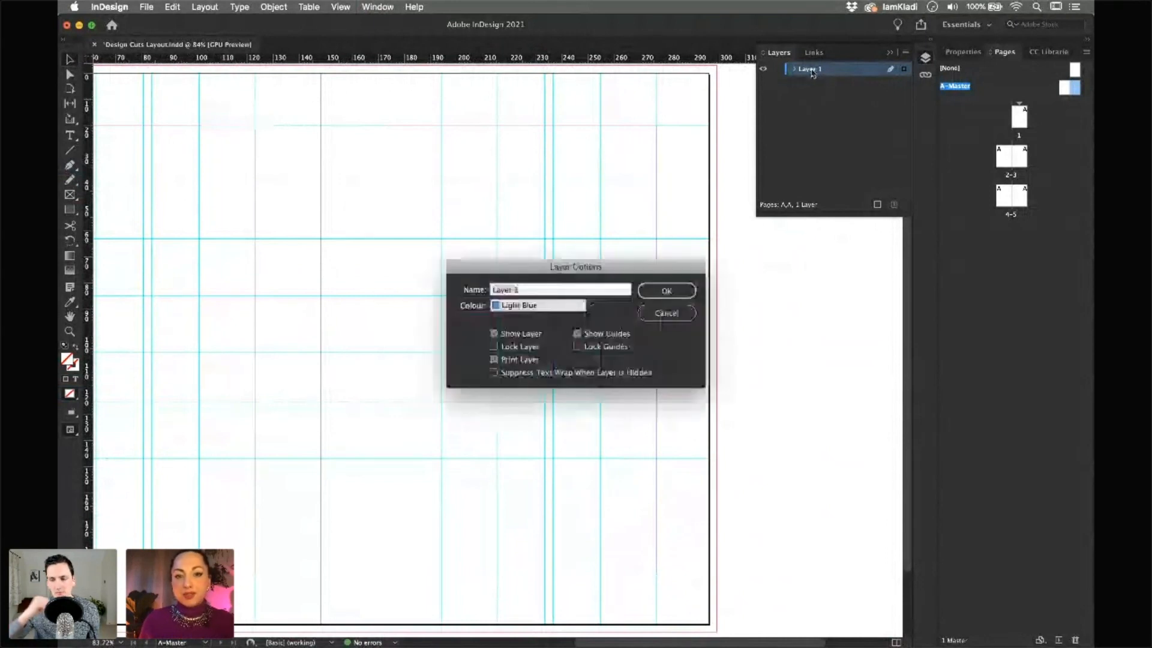
type("drid")
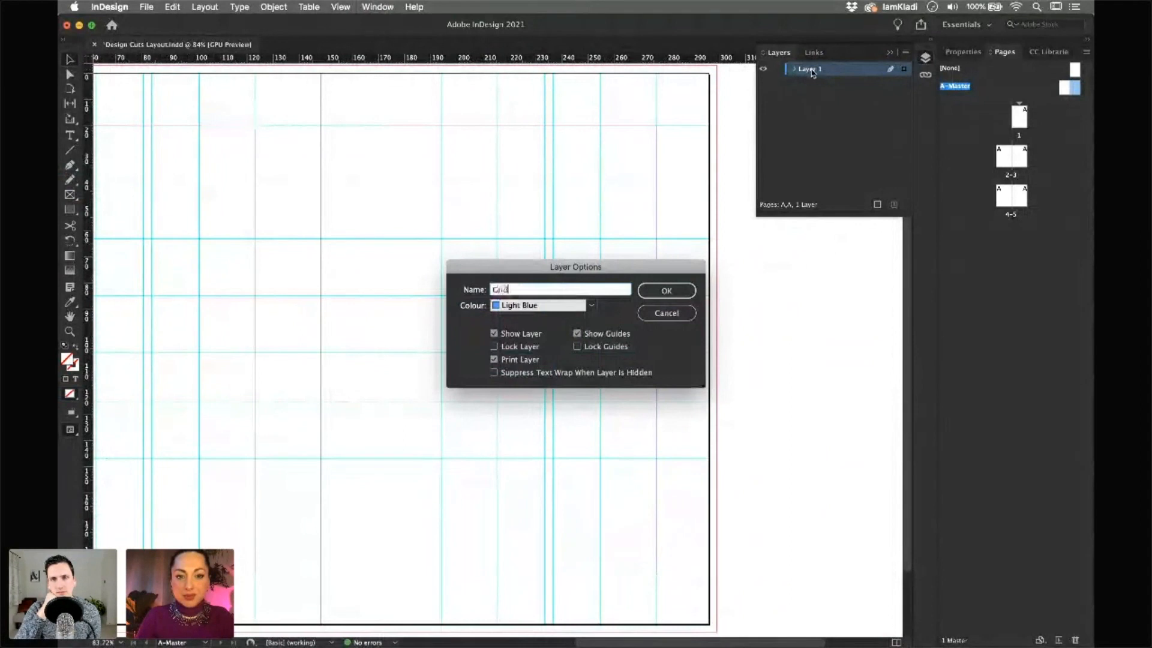
left_click(684, 294)
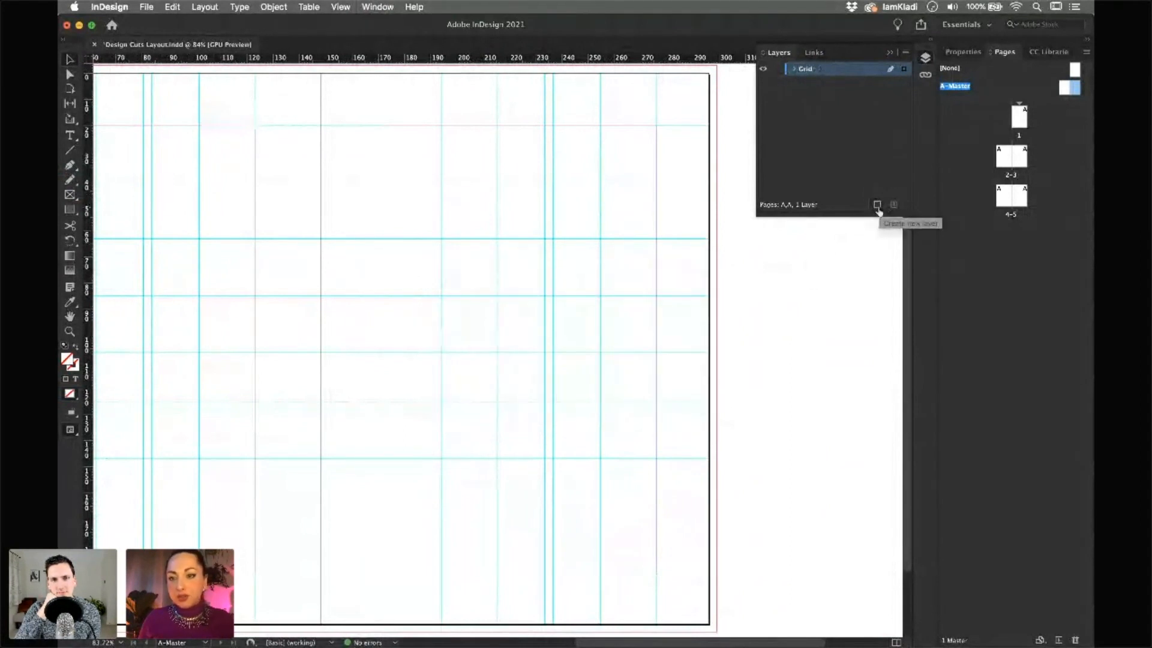
Create a second layer above the Grid layer and name it "Layout"
left_click(877, 207)
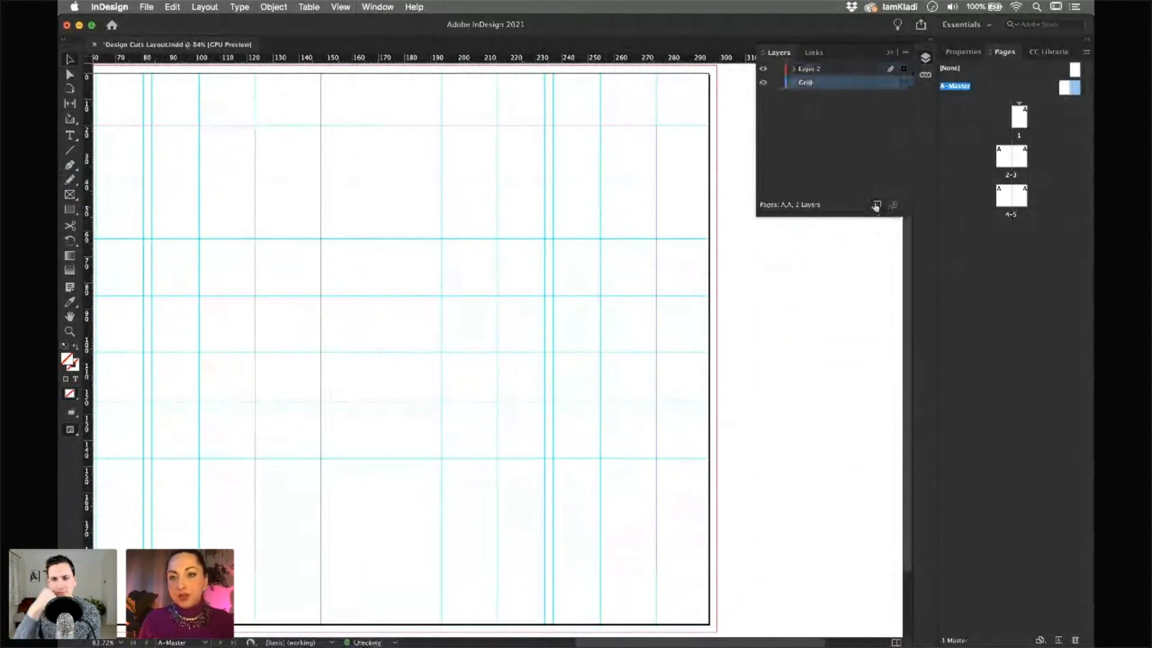
left_click(809, 71)
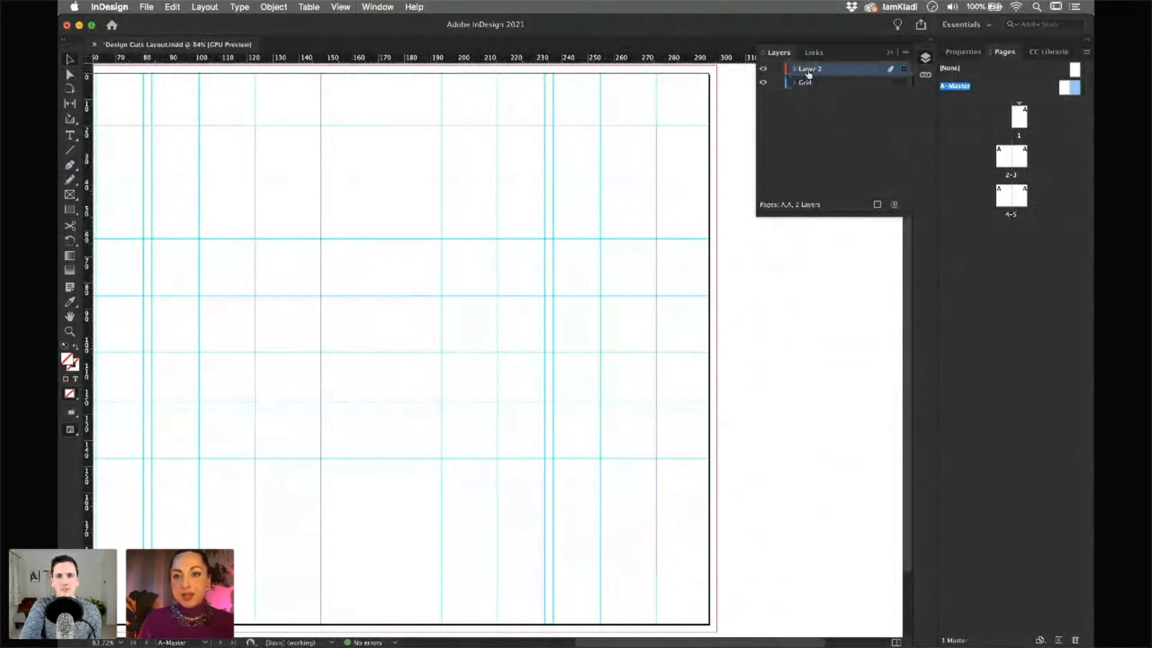
double_click(809, 70)
type("Lay")
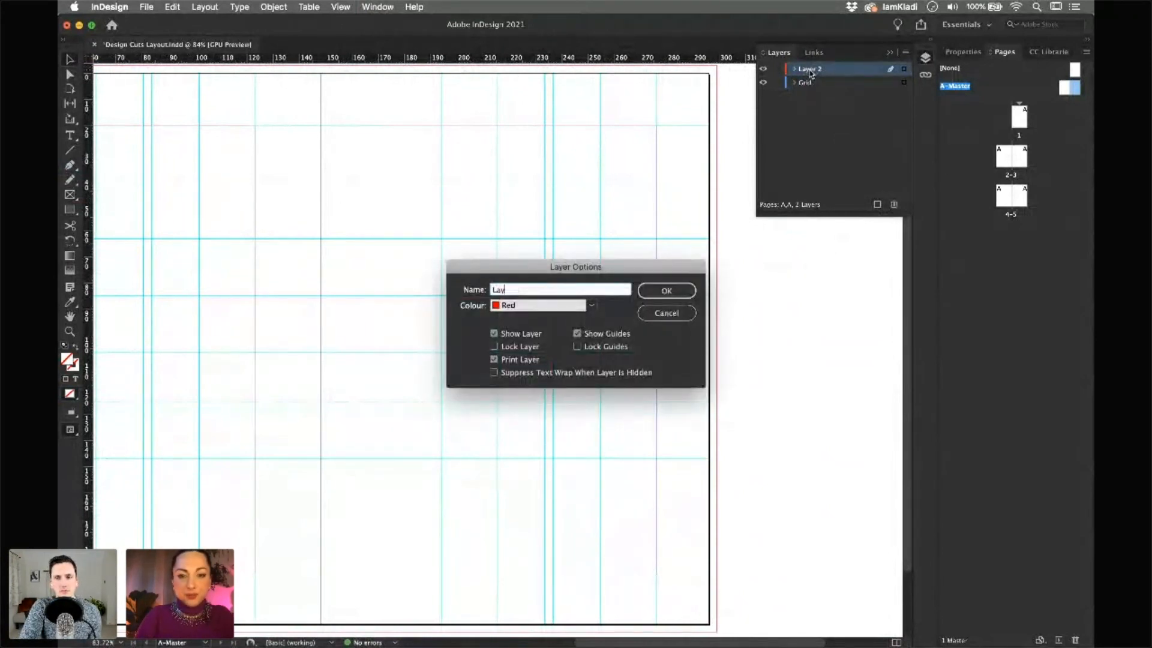
type("out")
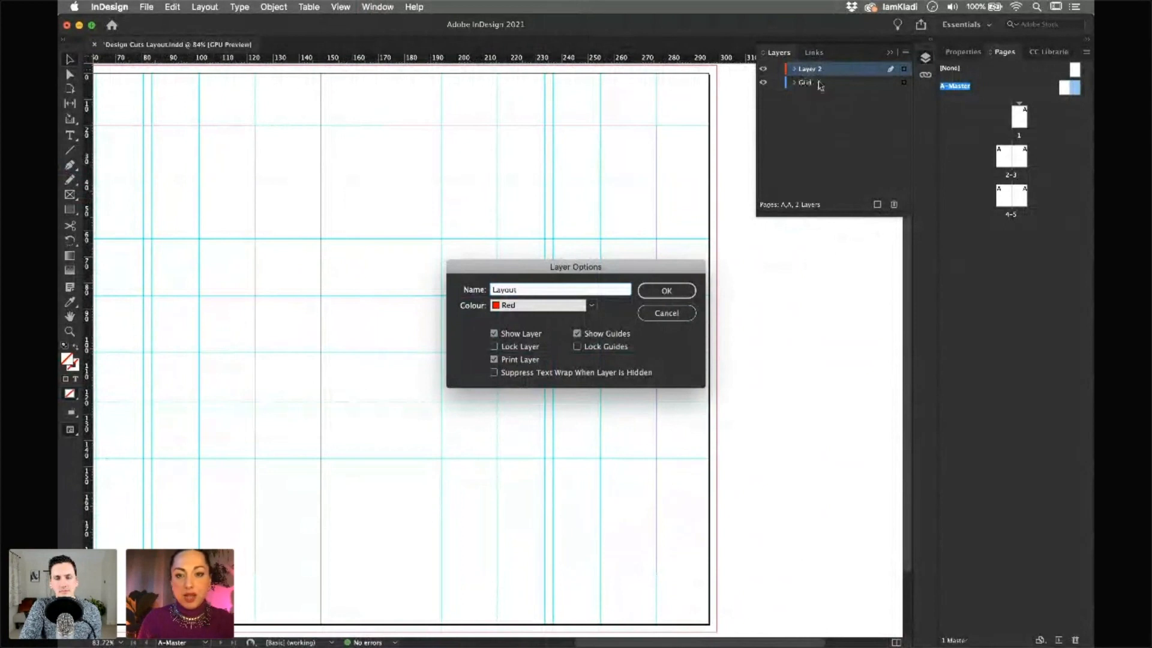
key("Return")
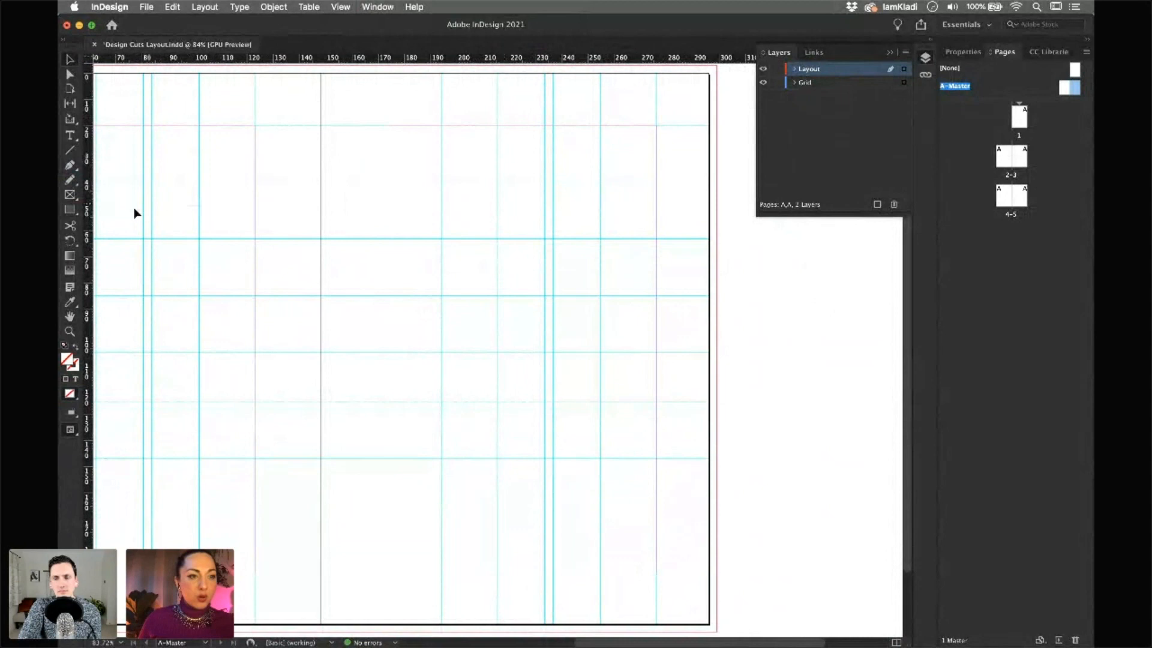
Set the fill to green and draw a rectangle across the full margin width in the first grid row of the right master page
left_click(70, 211)
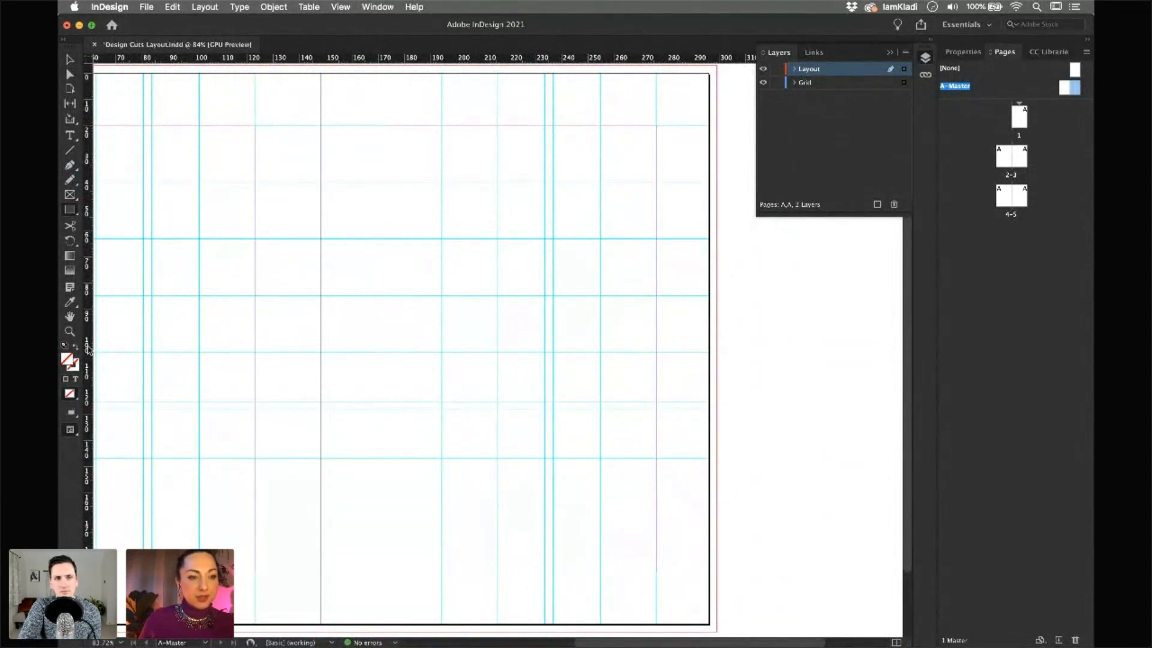
double_click(68, 359)
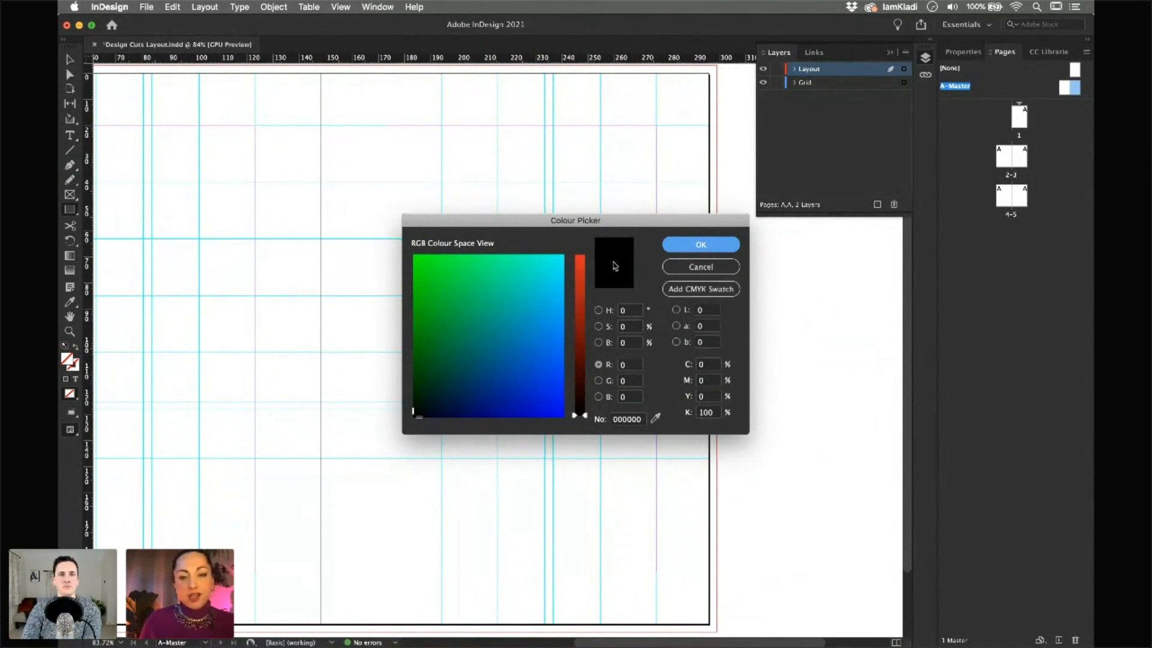
left_click(713, 290)
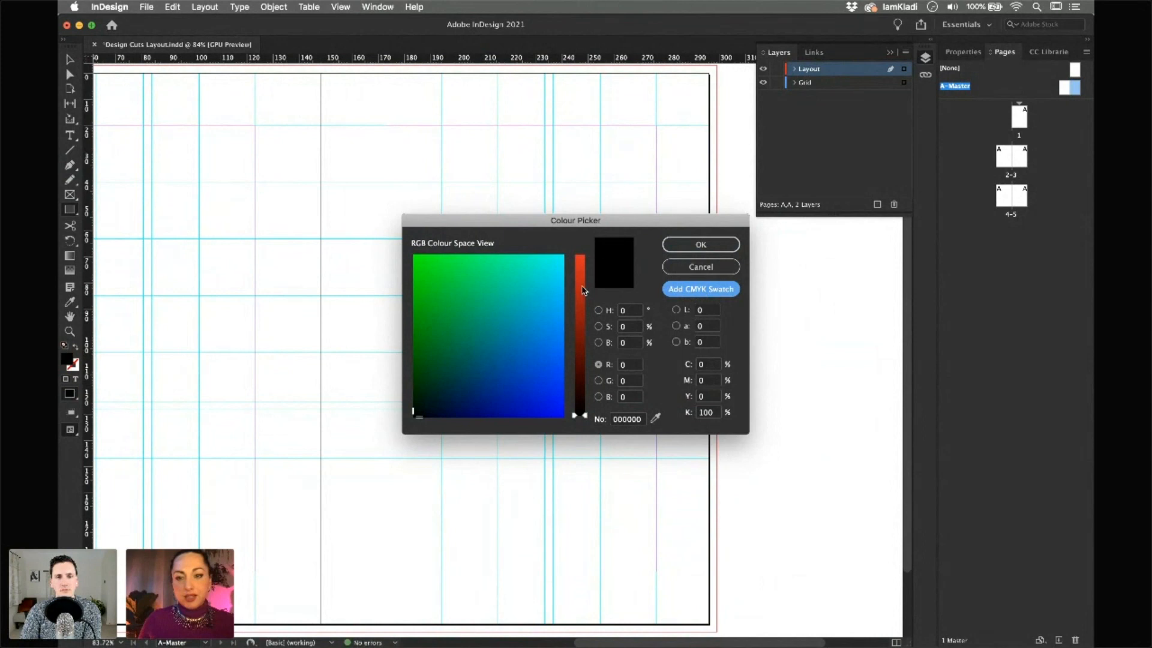
left_click(461, 276)
left_click(700, 245)
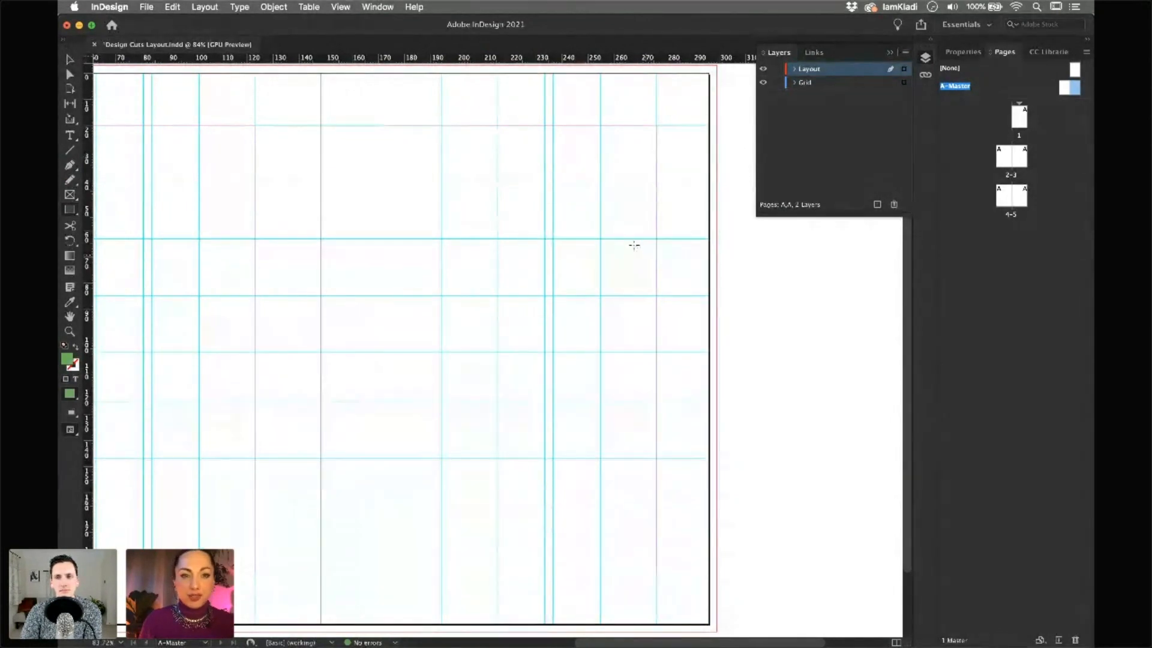
left_click_drag(386, 126, 657, 175)
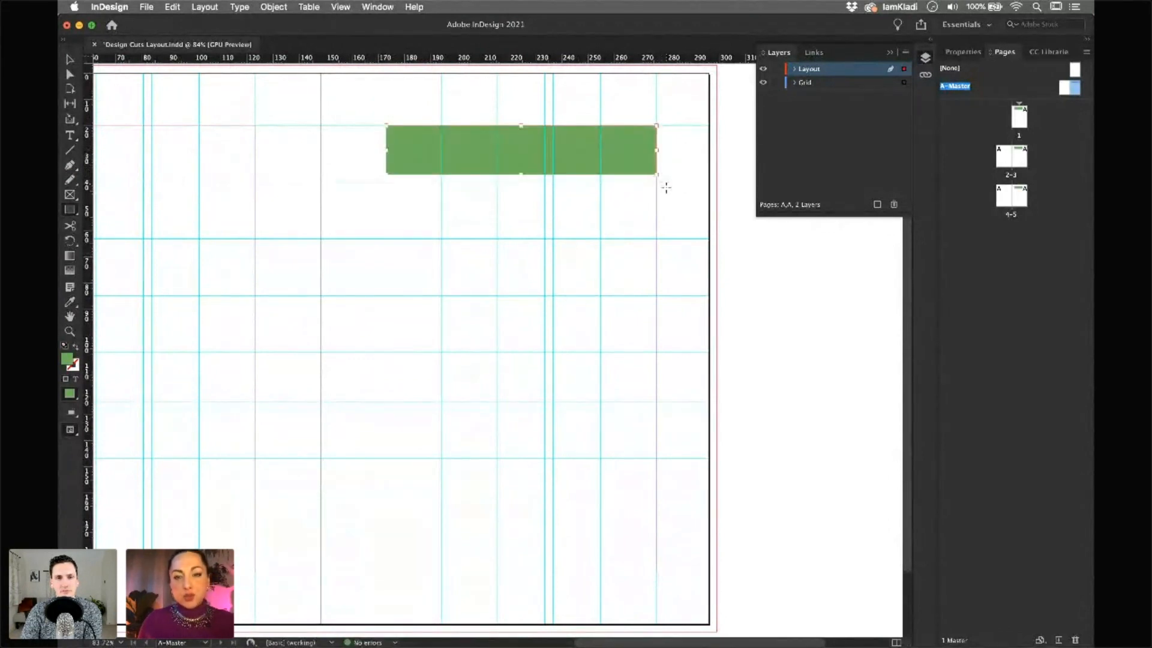
Duplicate the green rectangle below and resize the copy to a two-column, two-row block against the right page's outer margin
left_click(69, 59)
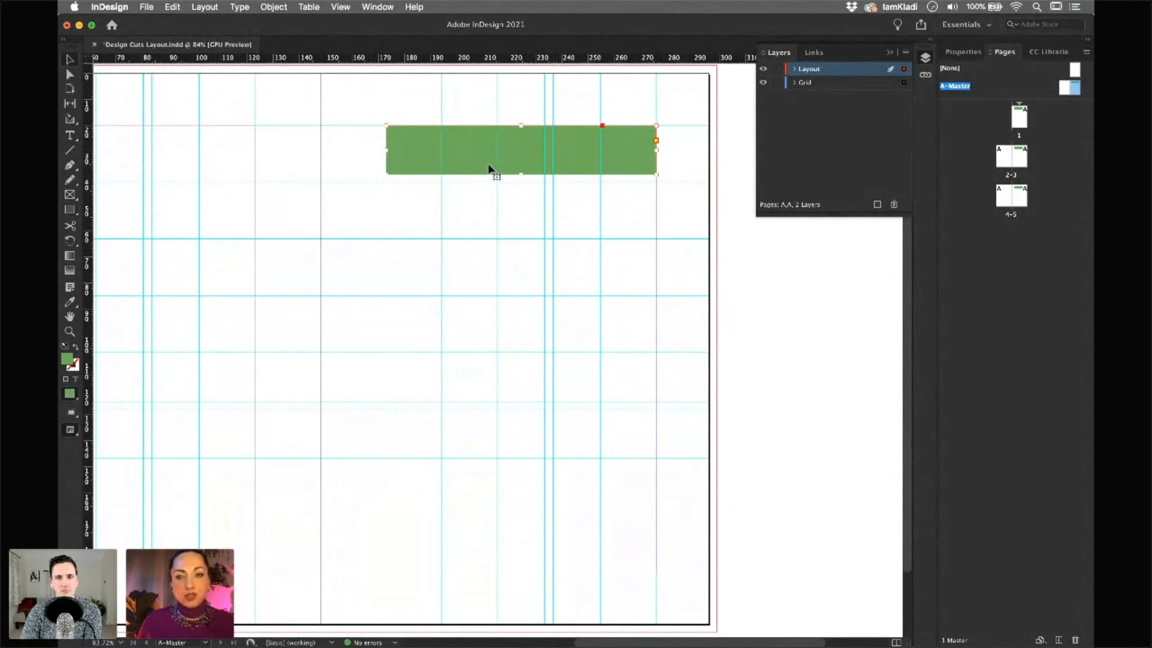
left_click_drag(489, 168, 658, 227)
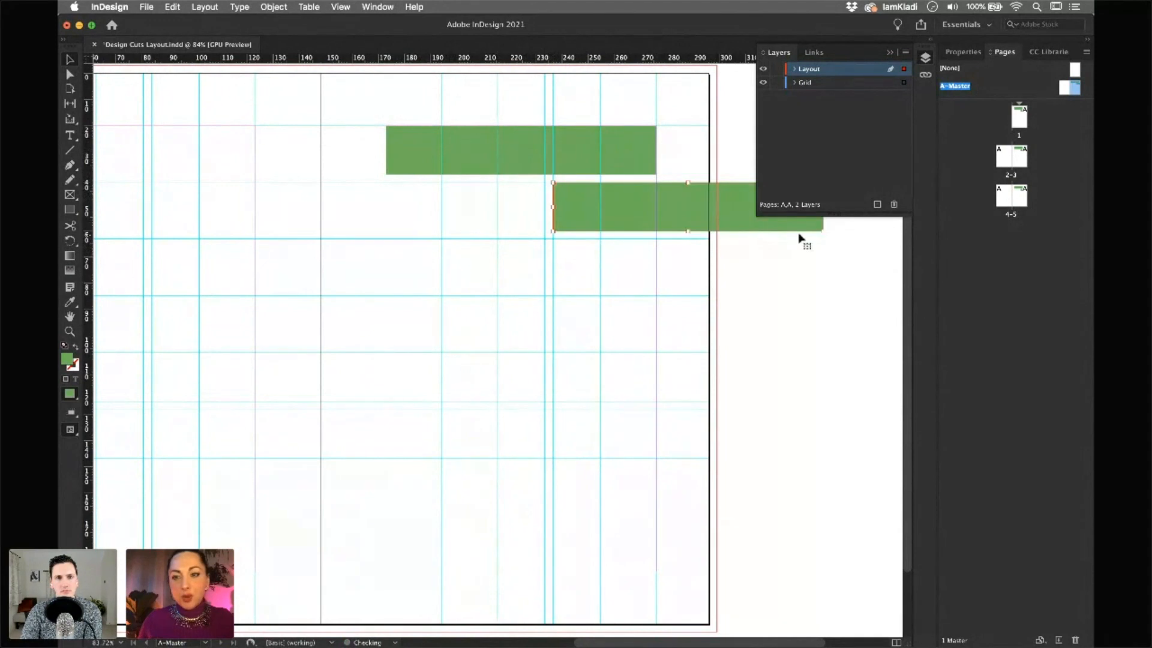
left_click_drag(821, 231, 656, 286)
left_click_drag(655, 288, 656, 287)
left_click(544, 178)
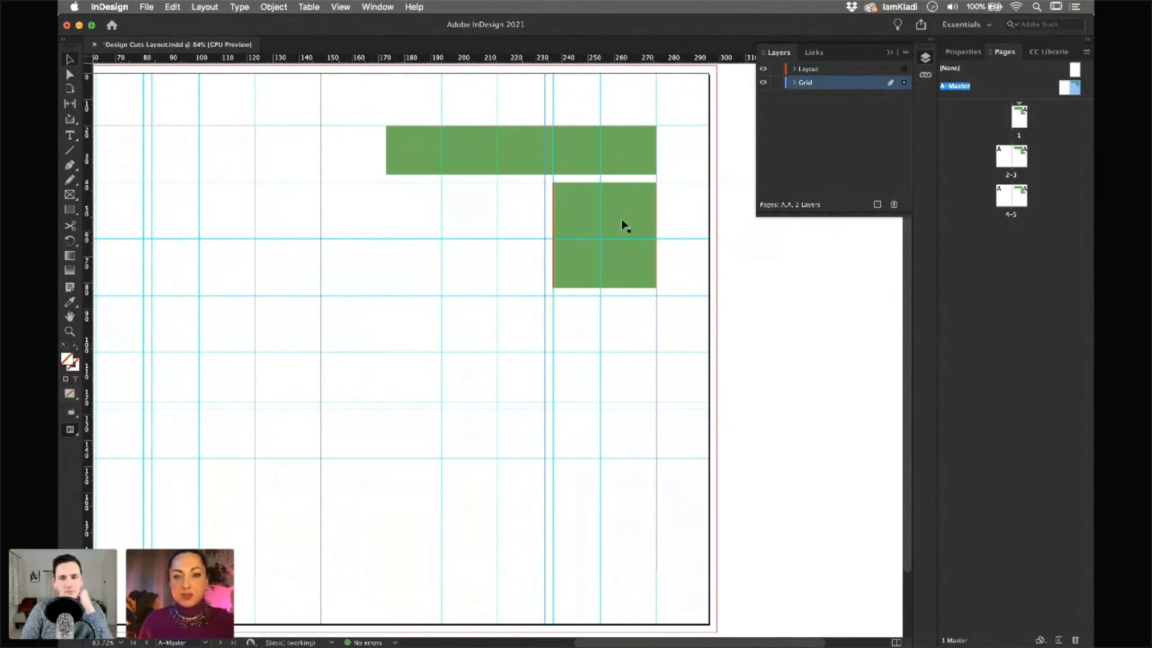
Duplicate the two-row block to the inner margin and enlarge the copy to three columns wide, reaching the bottom margin
left_click_drag(632, 217, 471, 217)
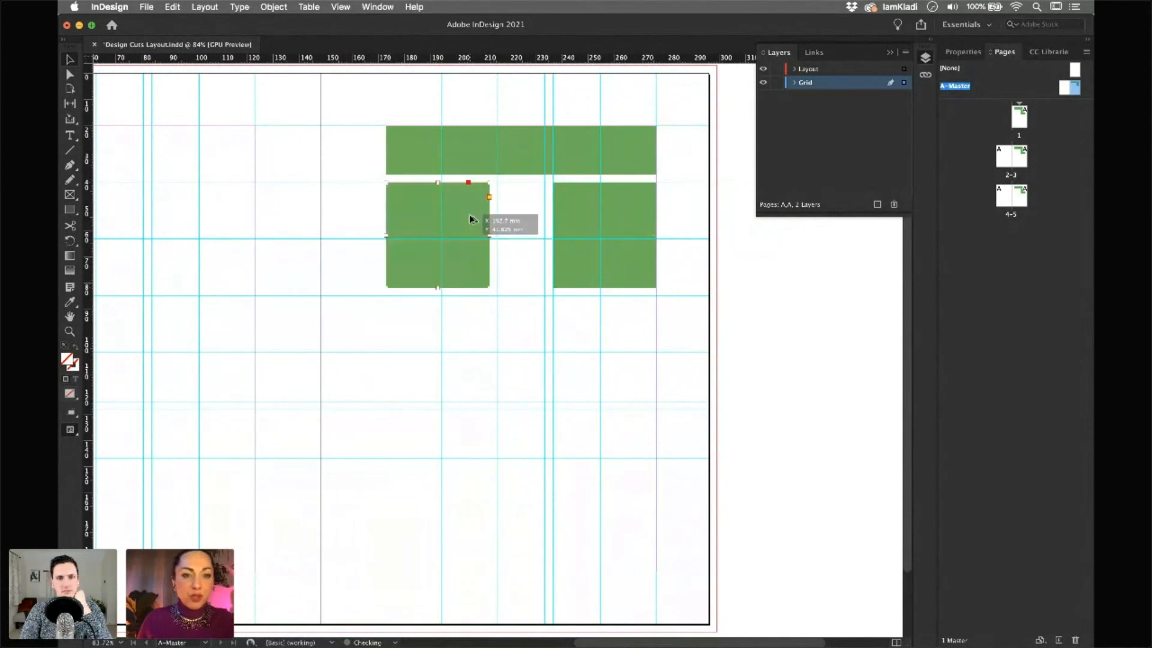
left_click_drag(488, 288, 543, 572)
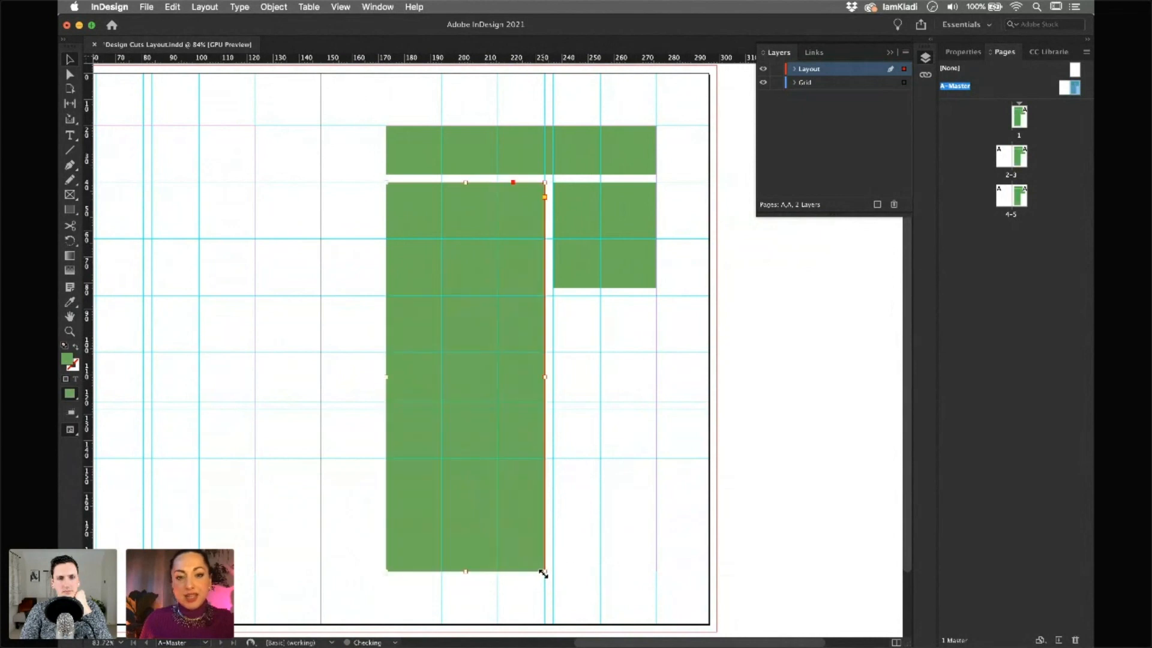
Duplicate the tall block and resize the copy to two columns, filling the space below the small block down to the bottom margin
left_click_drag(487, 359, 592, 462)
scroll(566, 432, "down", 3)
scroll(566, 432, "right", 1)
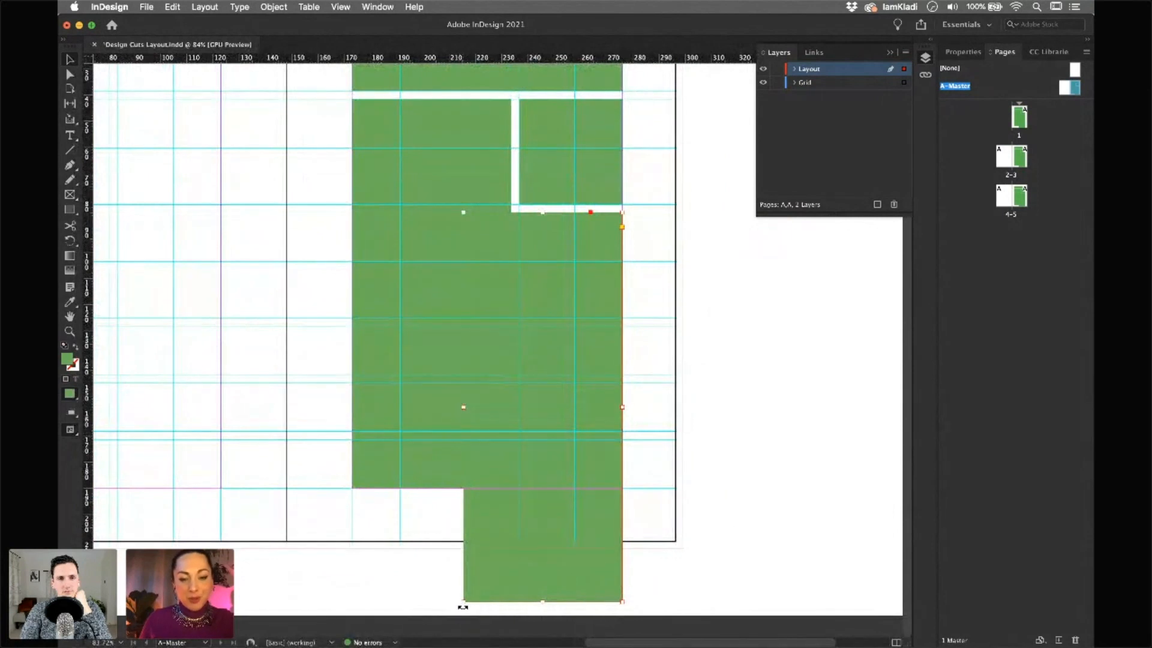
left_click_drag(463, 603, 519, 488)
left_click(663, 449)
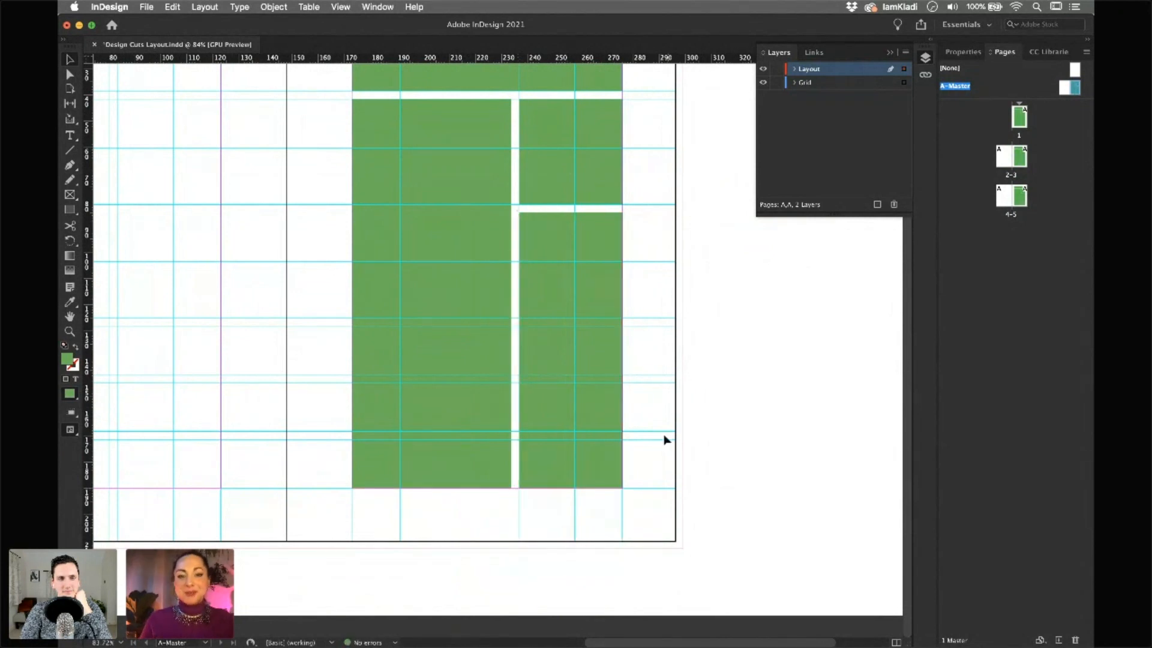
scroll(659, 455, "up", 3)
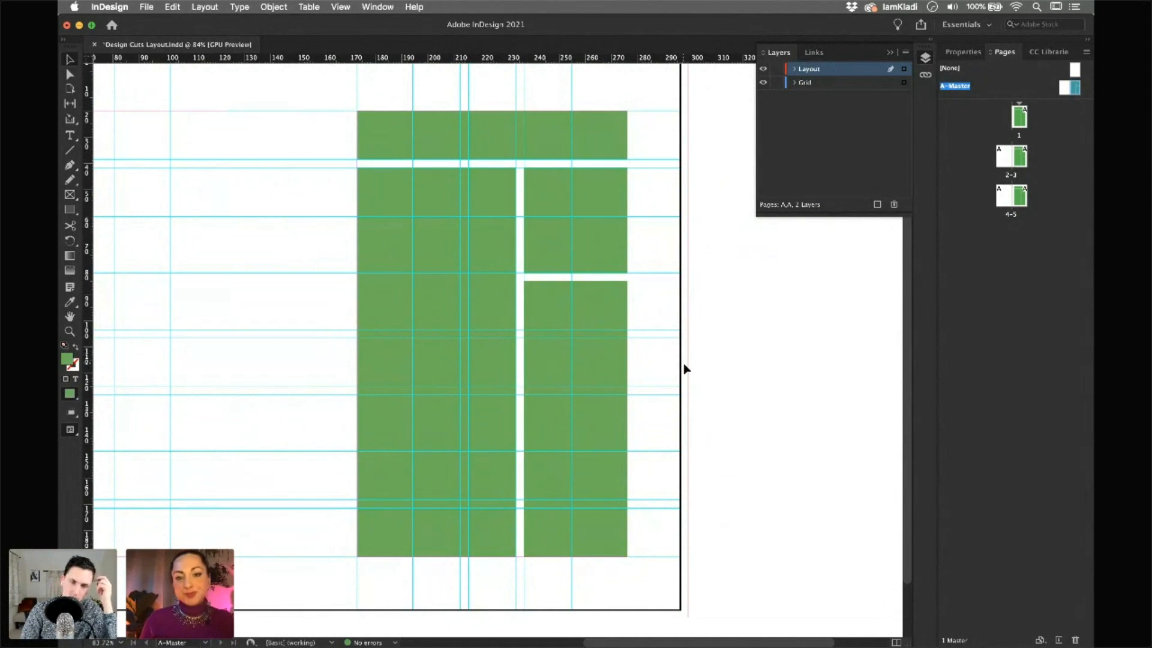
left_click_drag(620, 358, 732, 368)
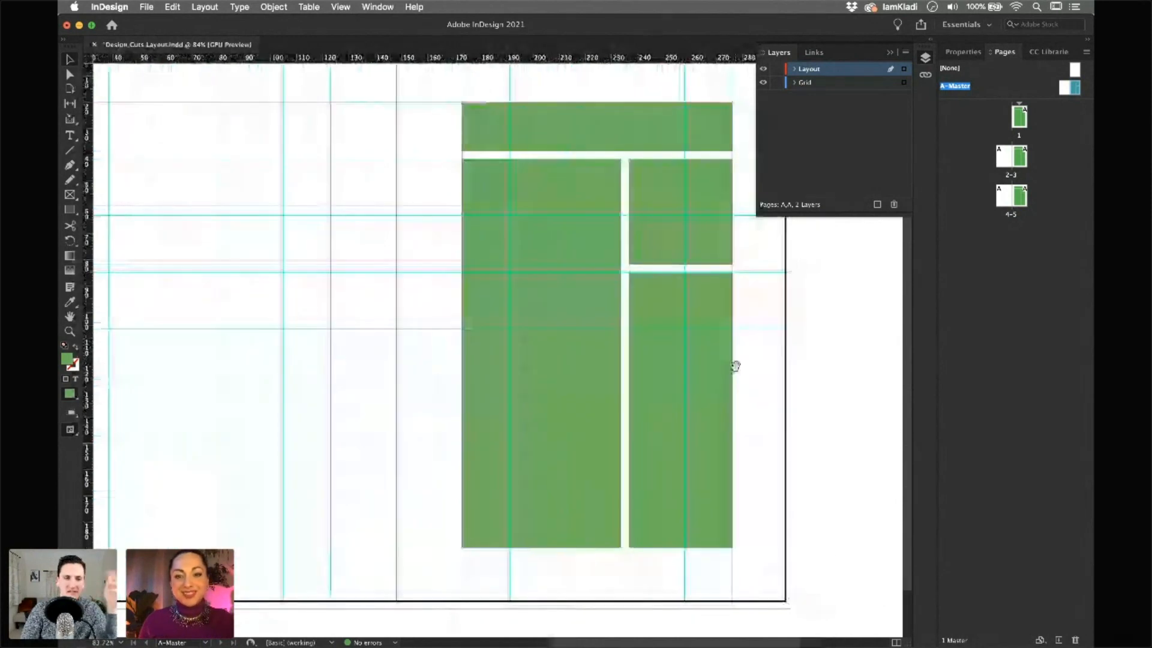
scroll(735, 368, "down", 3)
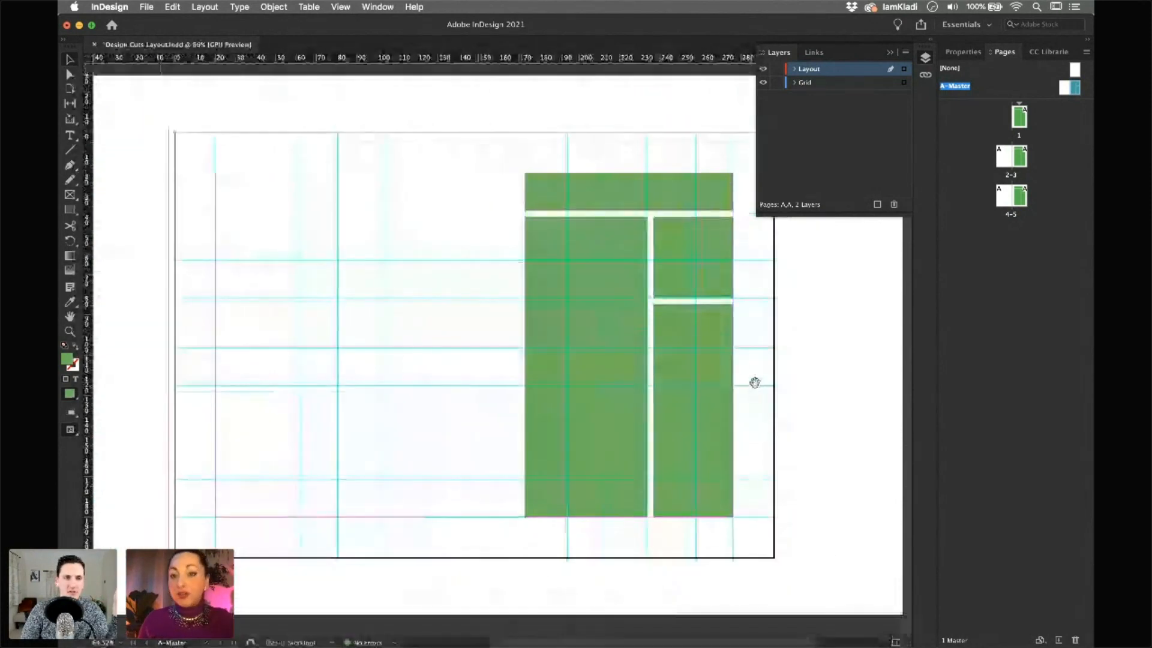
left_click(631, 290)
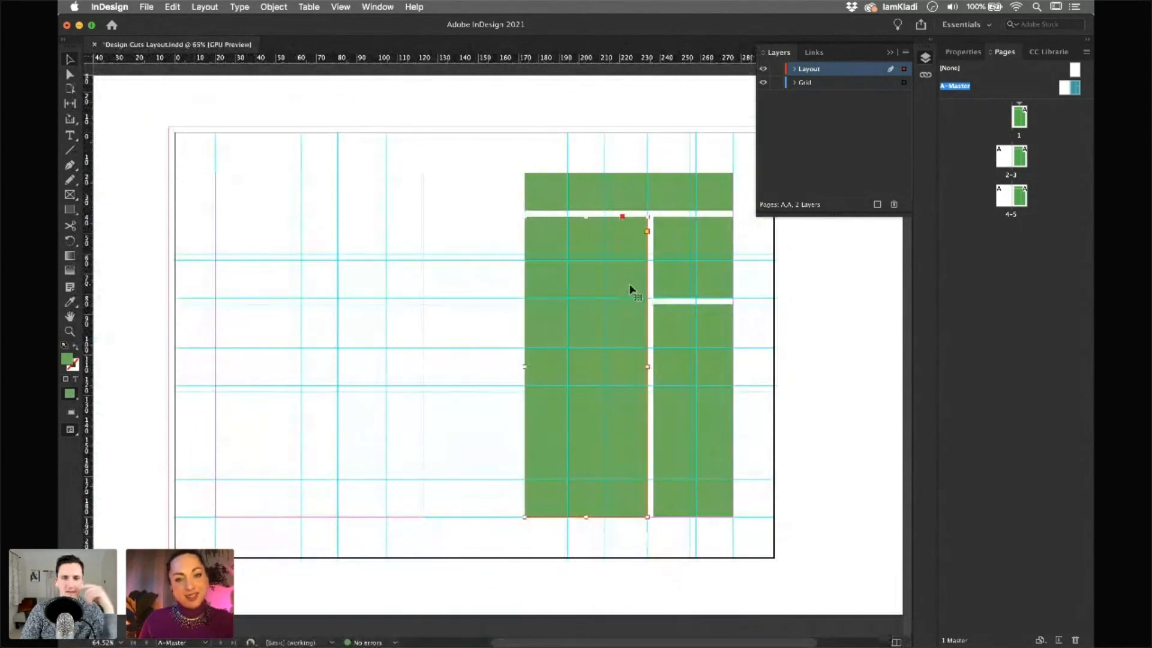
left_click_drag(631, 291, 278, 200)
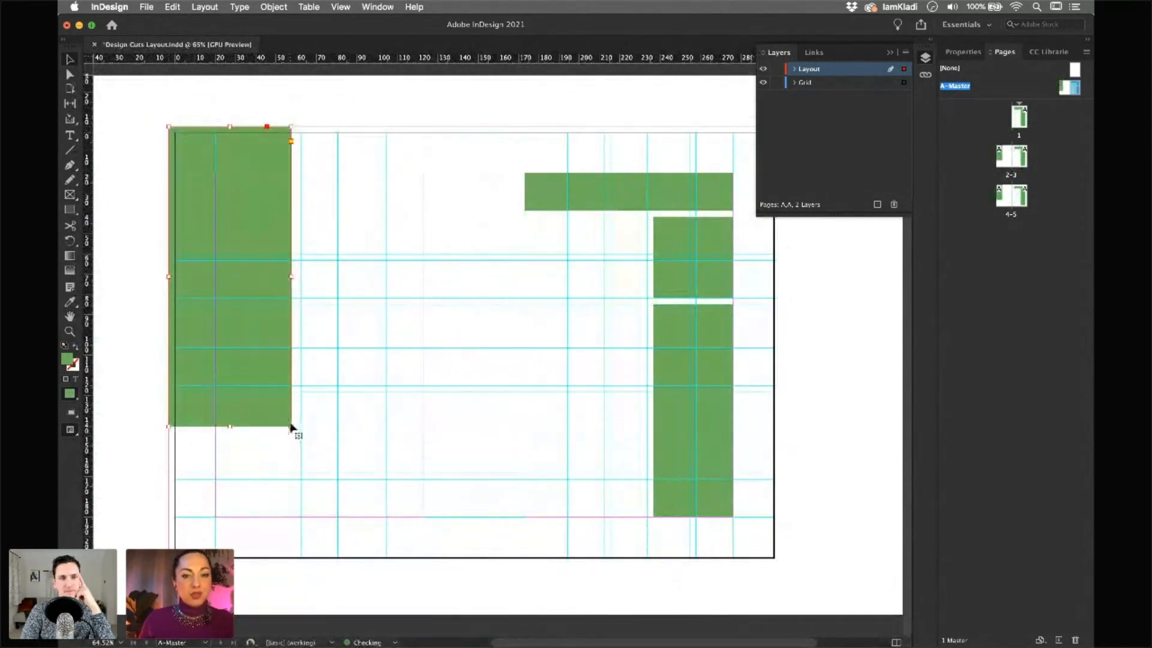
key("super+z")
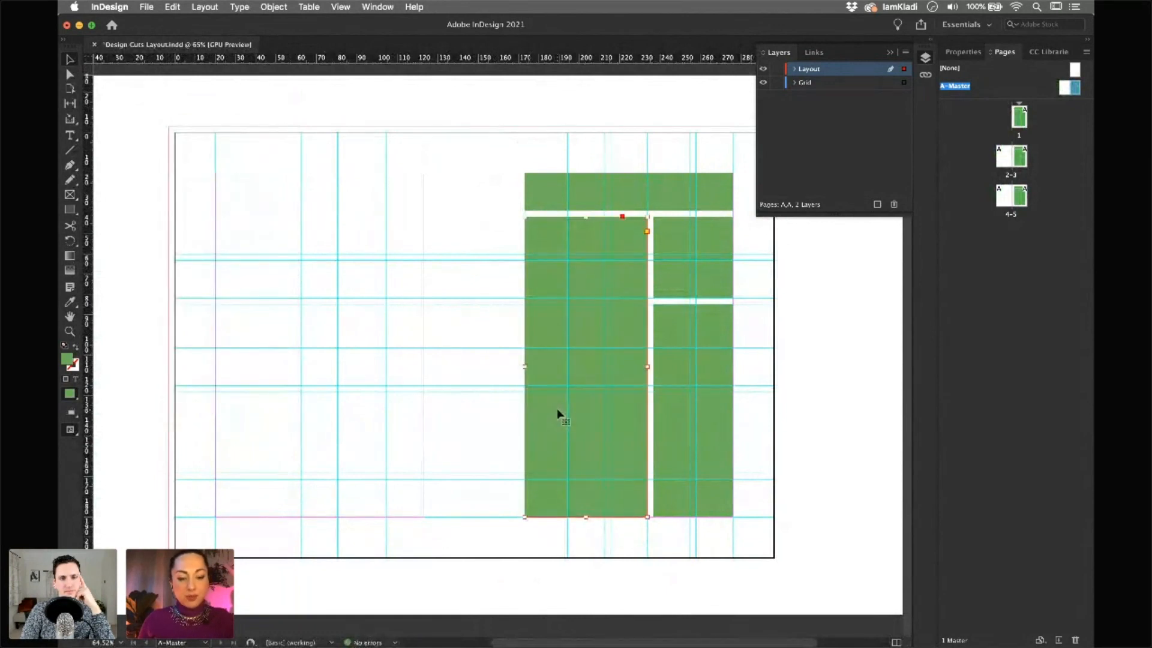
Copy the tall block onto the left master page, stretch it over the whole page including the bleed, and delete it
left_click_drag(557, 413, 204, 324)
left_click_drag(292, 428, 473, 563)
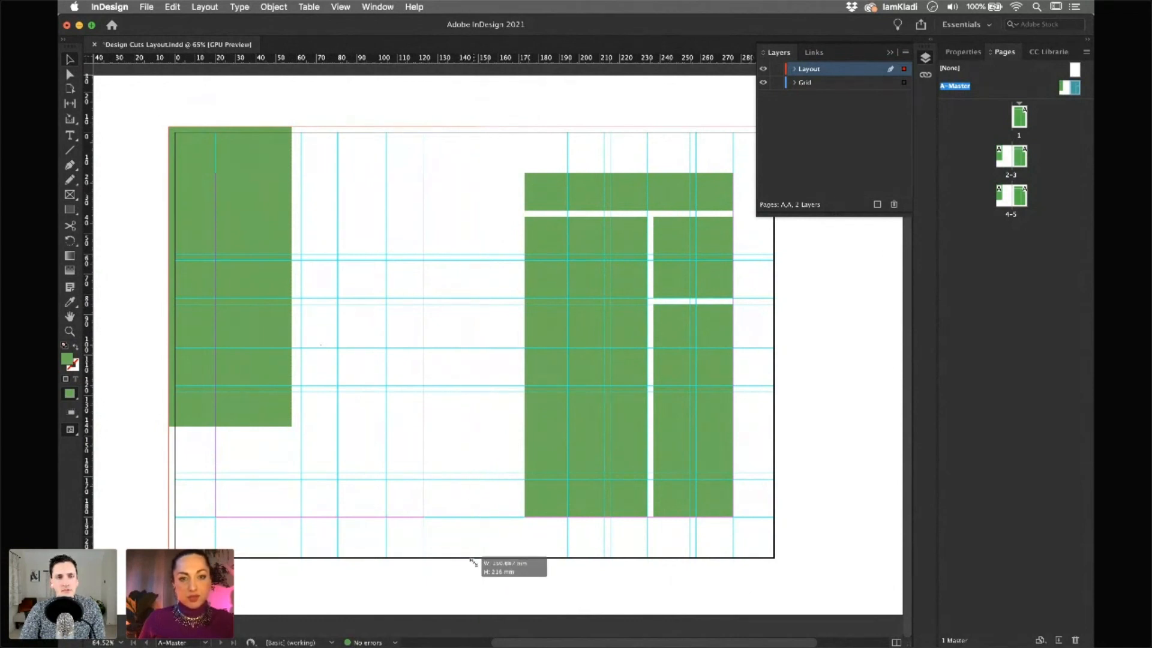
left_click_drag(473, 562, 474, 561)
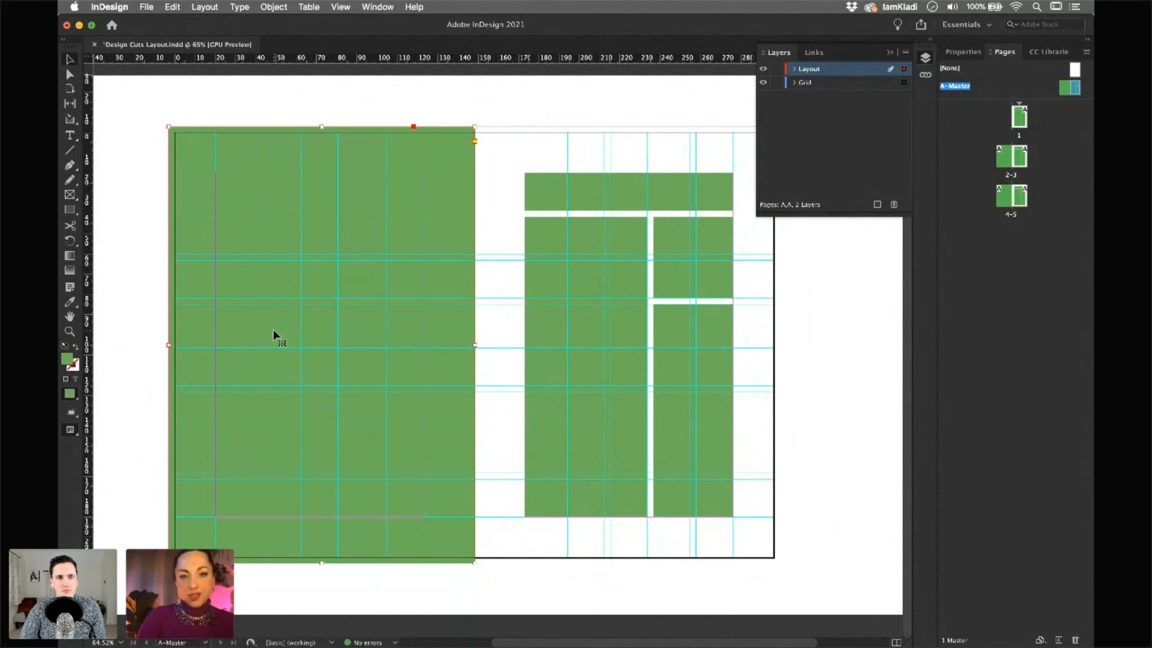
key("Delete")
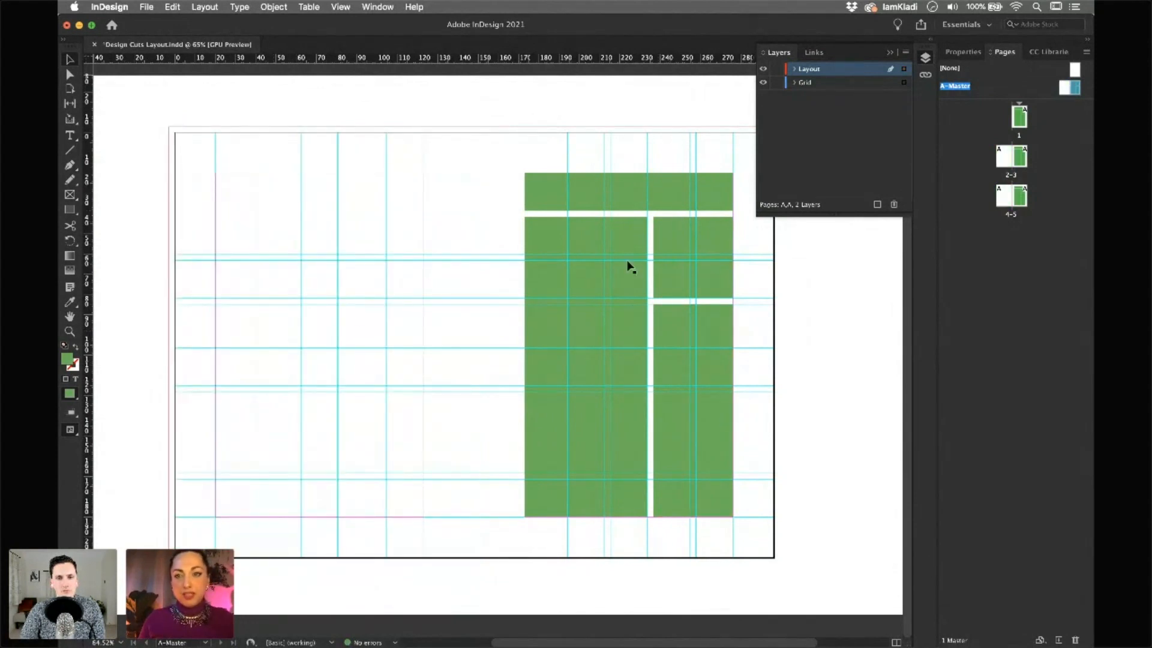
Toggle the Layout layer's visibility to compare the grid with and without the green blocks, leaving the layer shown
left_click(763, 71)
left_click(764, 70)
left_click(763, 71)
left_click(763, 71)
left_click(763, 72)
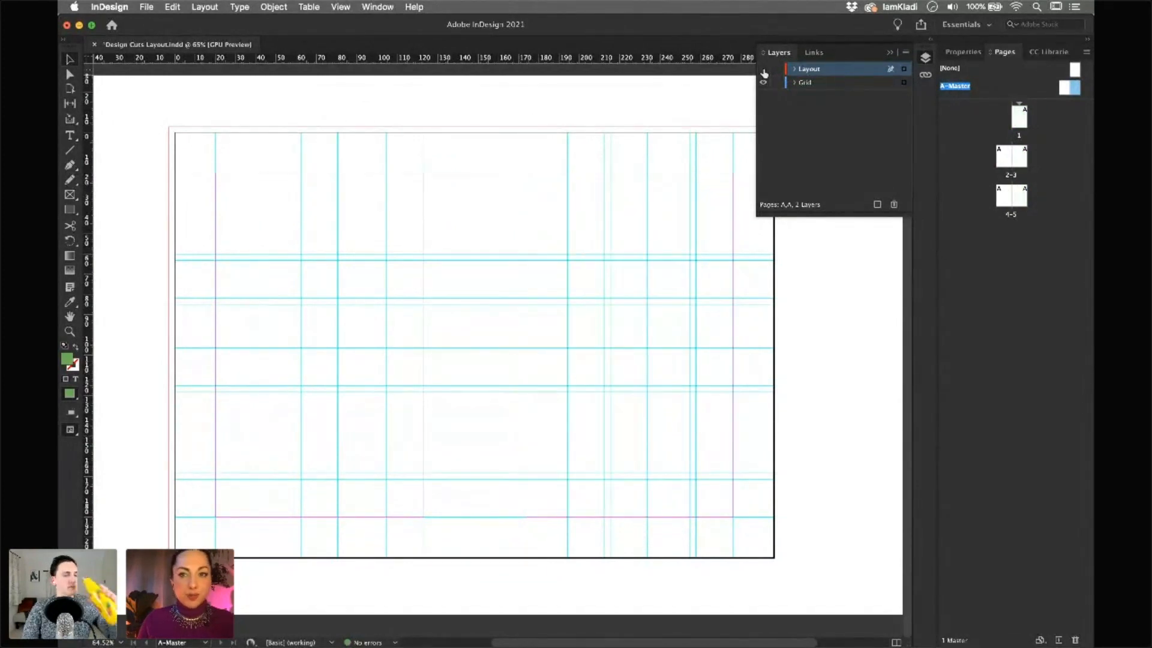
left_click(763, 71)
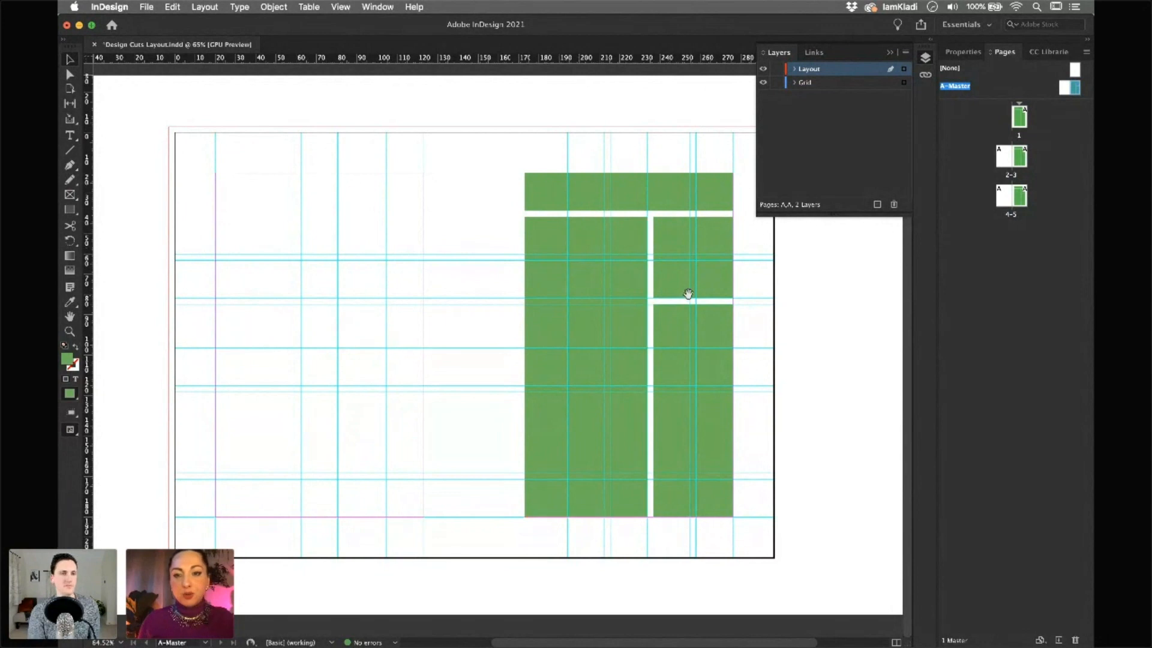
Hide and reshow the Layout layer to inspect the green blocks on the right-hand master page and in the page thumbnails
scroll(686, 296, "right", 3)
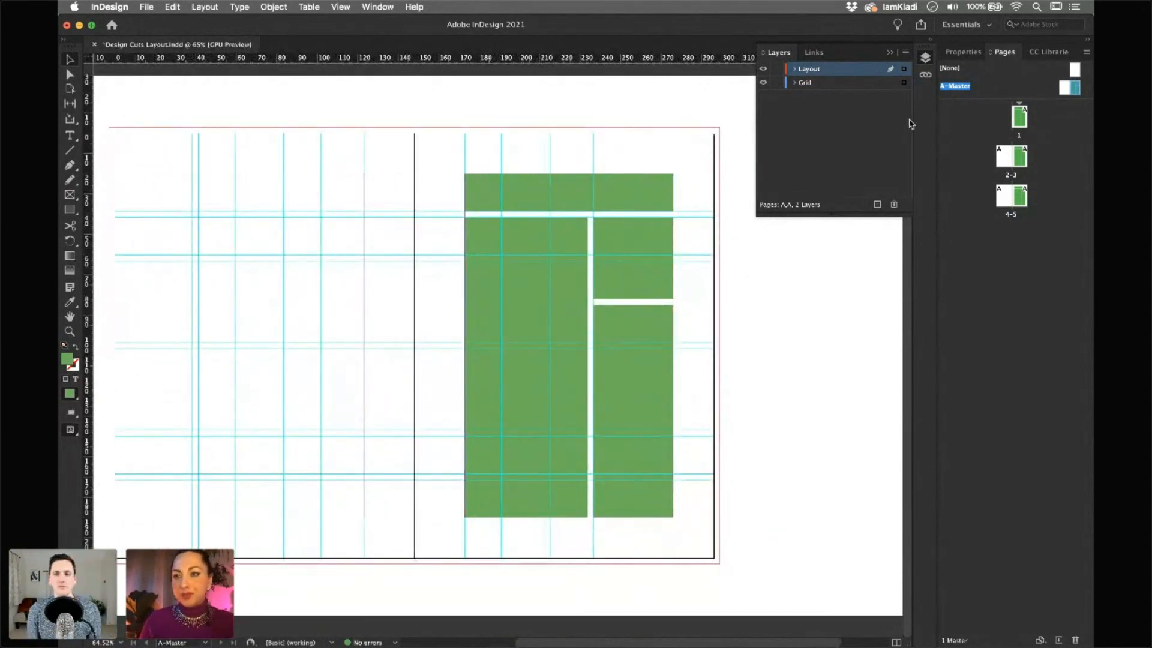
left_click(763, 69)
left_click(763, 69)
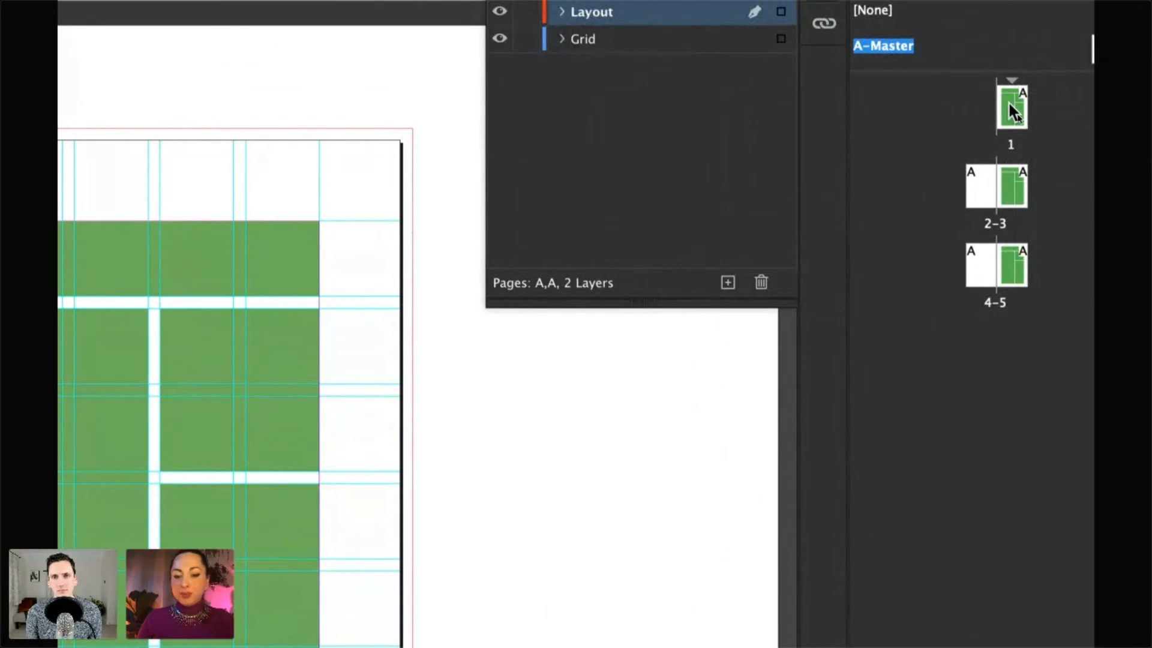
double_click(1010, 107)
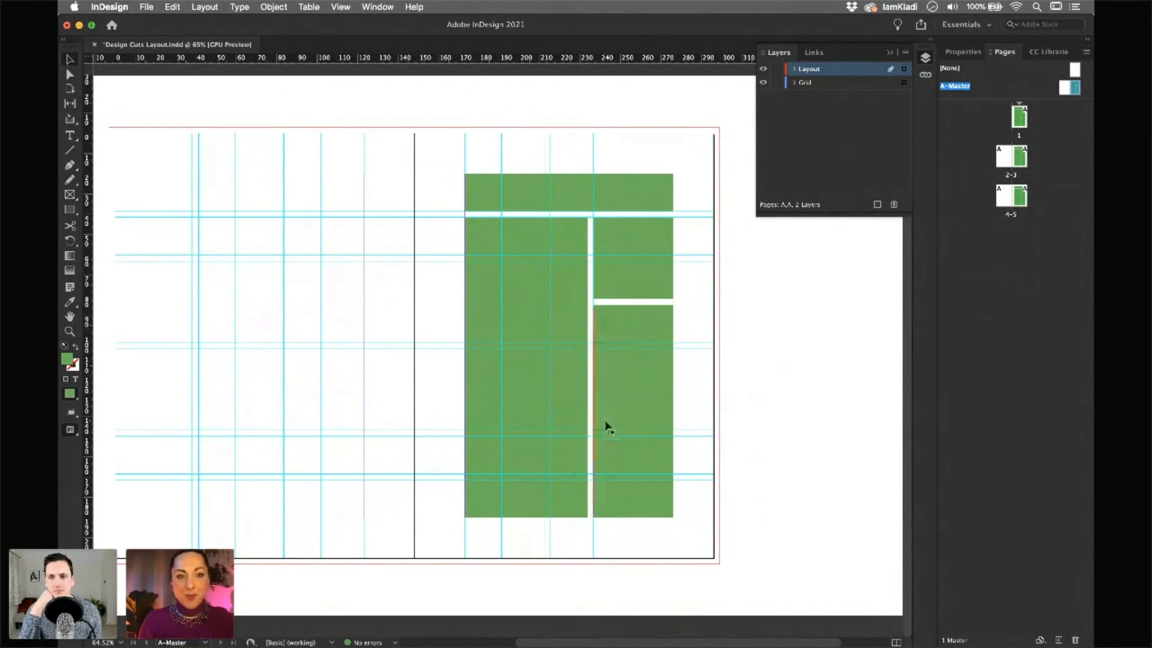
Create a small text frame just below the bottom margin of the right-hand master page and insert a Current Page Number marker
left_click(70, 138)
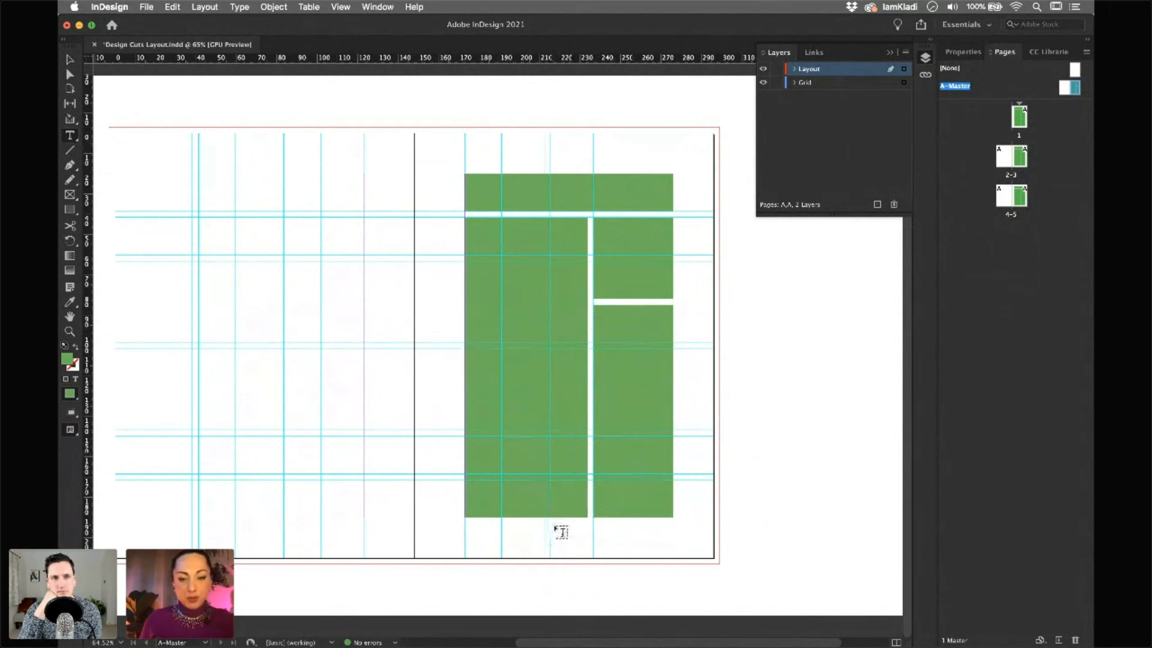
left_click_drag(544, 523, 609, 542)
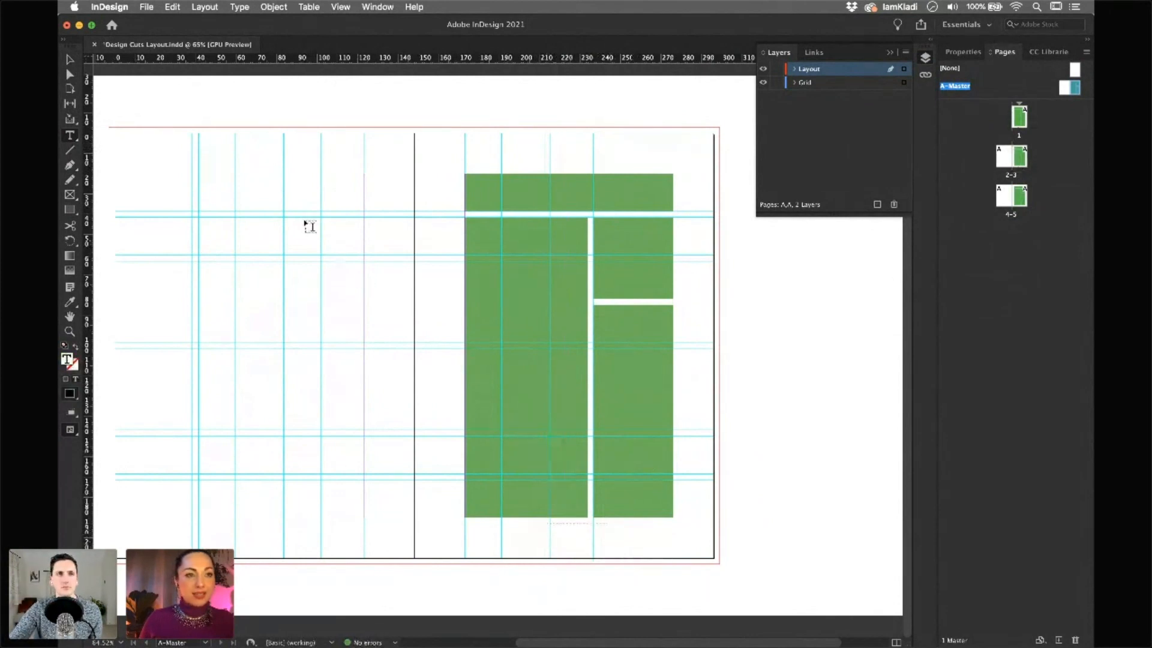
left_click(239, 8)
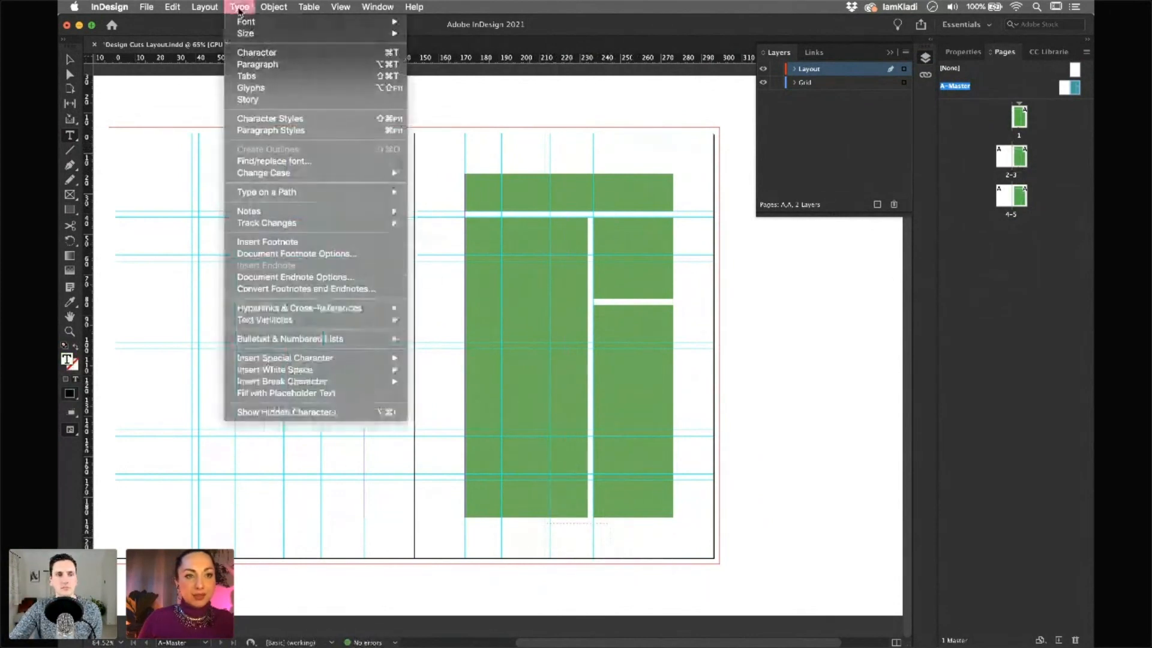
mouse_move(326, 360)
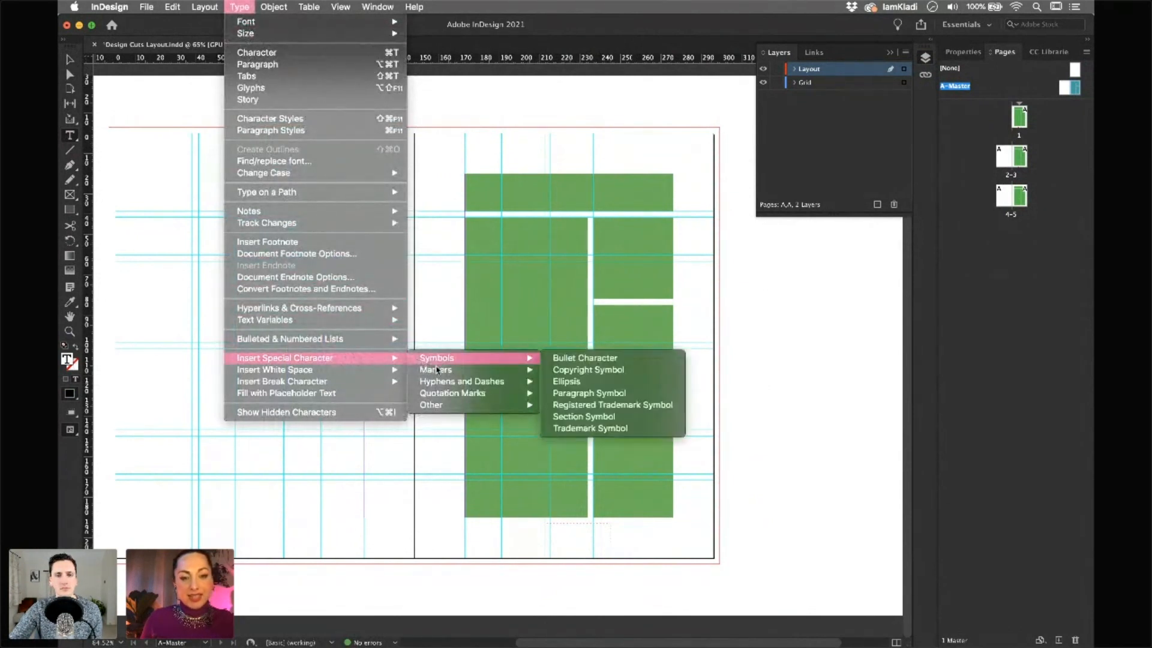
mouse_move(454, 373)
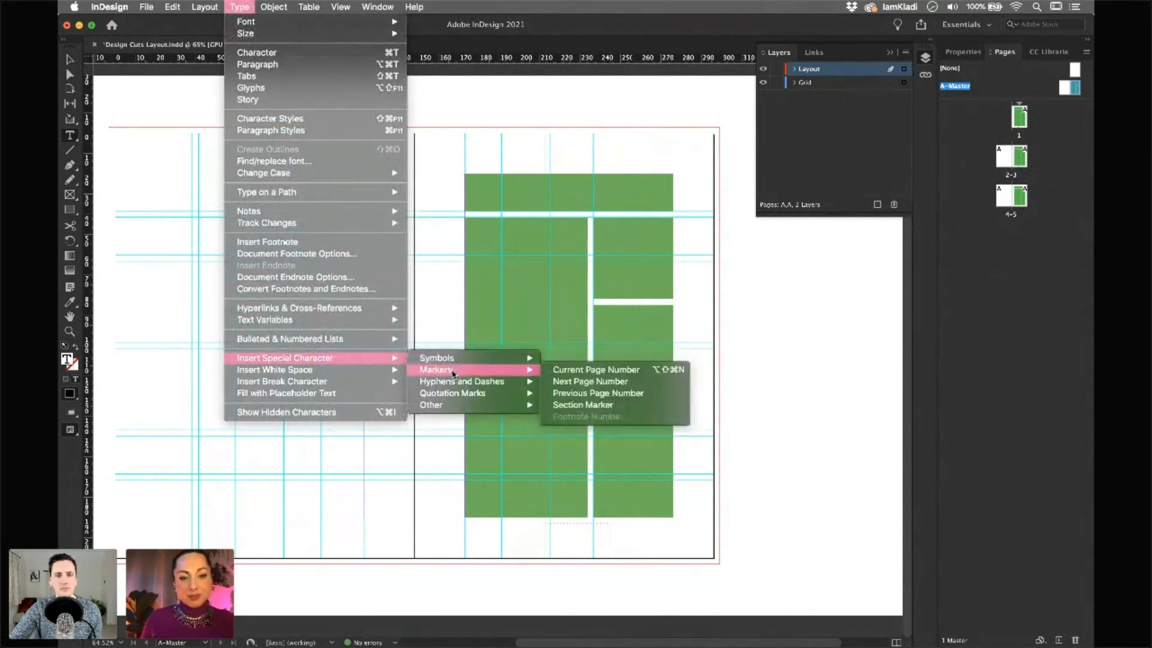
left_click(548, 374)
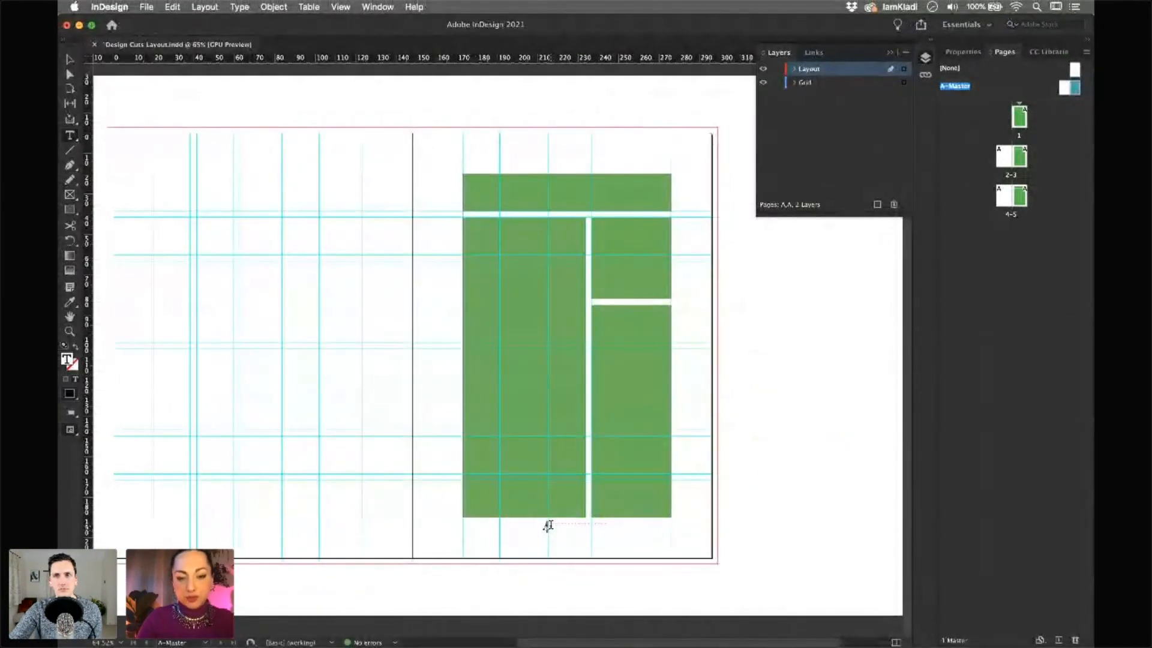
Centre-align the page number marker within its text frame
left_click_drag(552, 528, 538, 528)
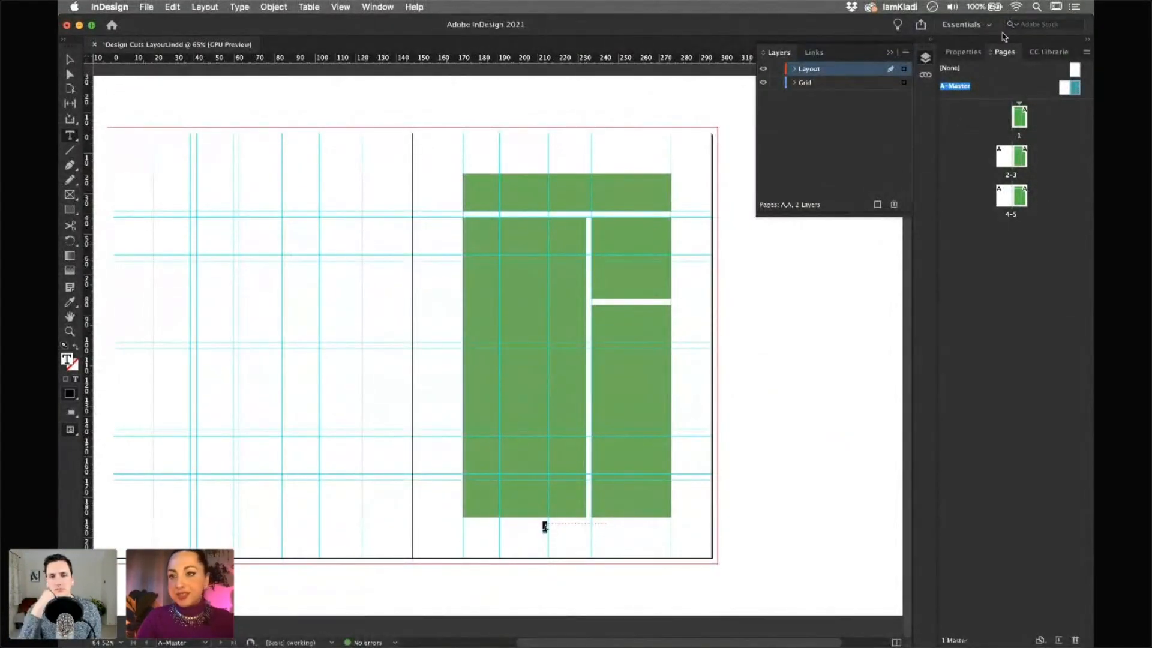
left_click(964, 52)
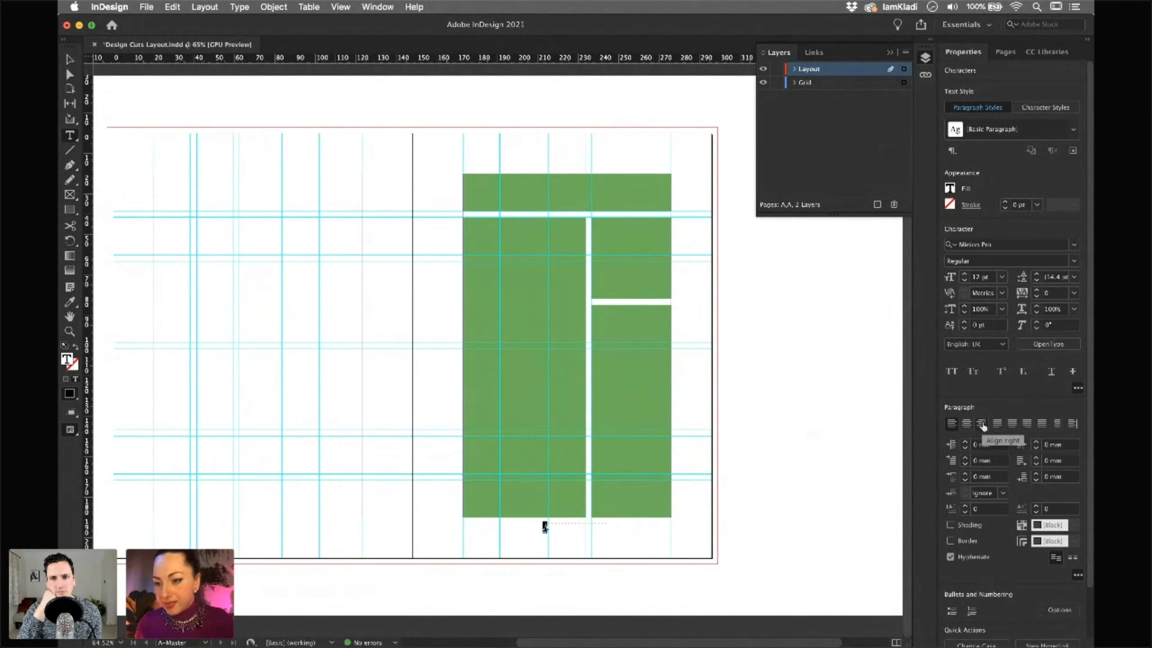
left_click(965, 429)
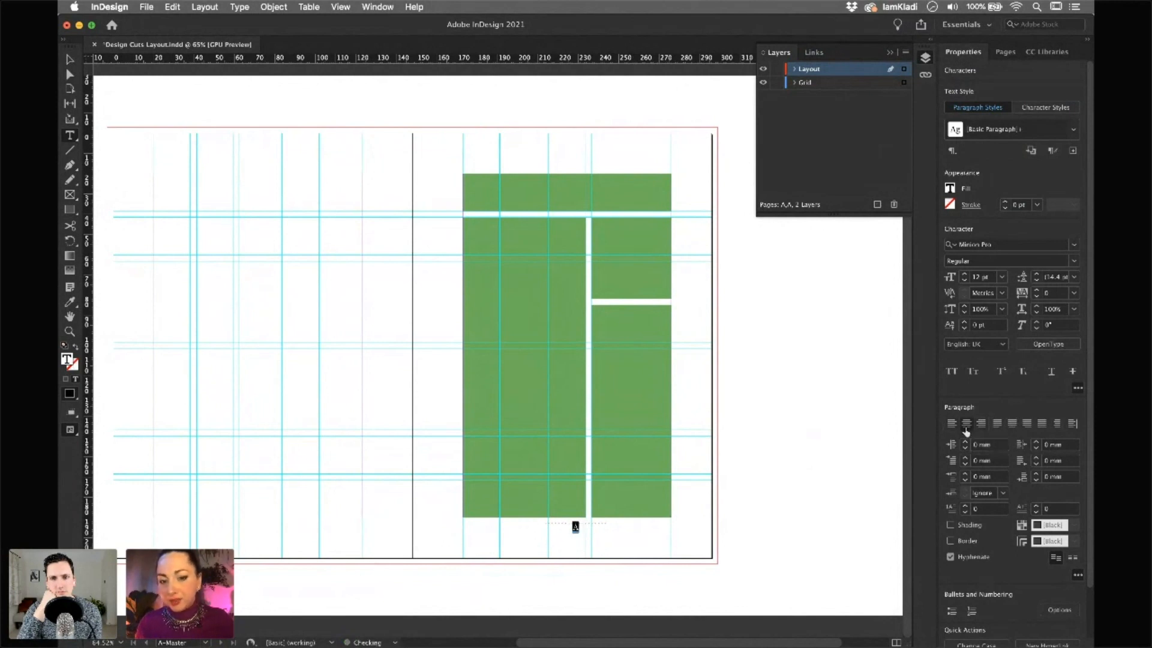
left_click(1006, 53)
key("Escape")
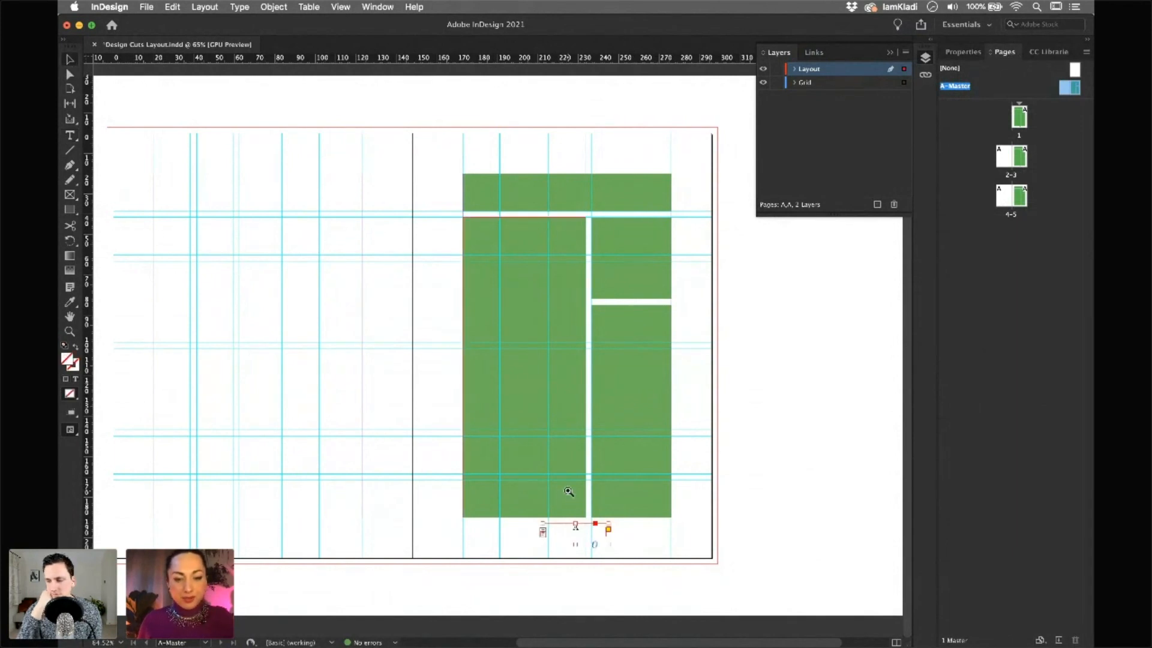
Move the page-number frame up against the bottom margin and centre it horizontally, keeping Align to Margins as the reference
scroll(570, 491, "up", 3)
left_click_drag(610, 514, 560, 489)
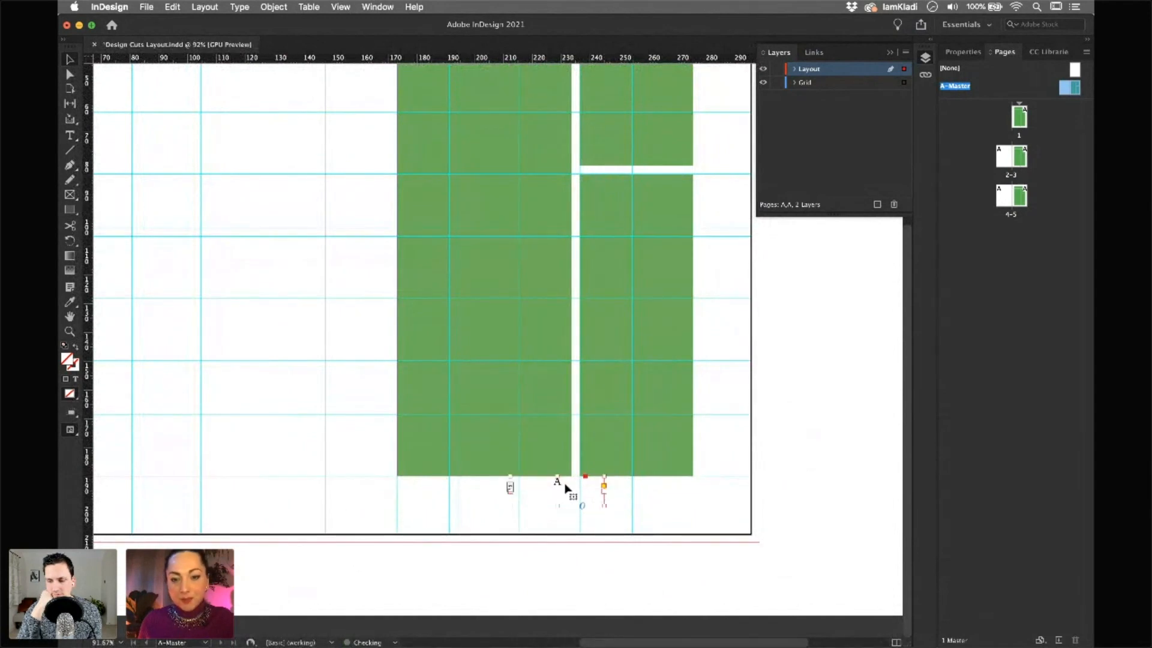
left_click(968, 54)
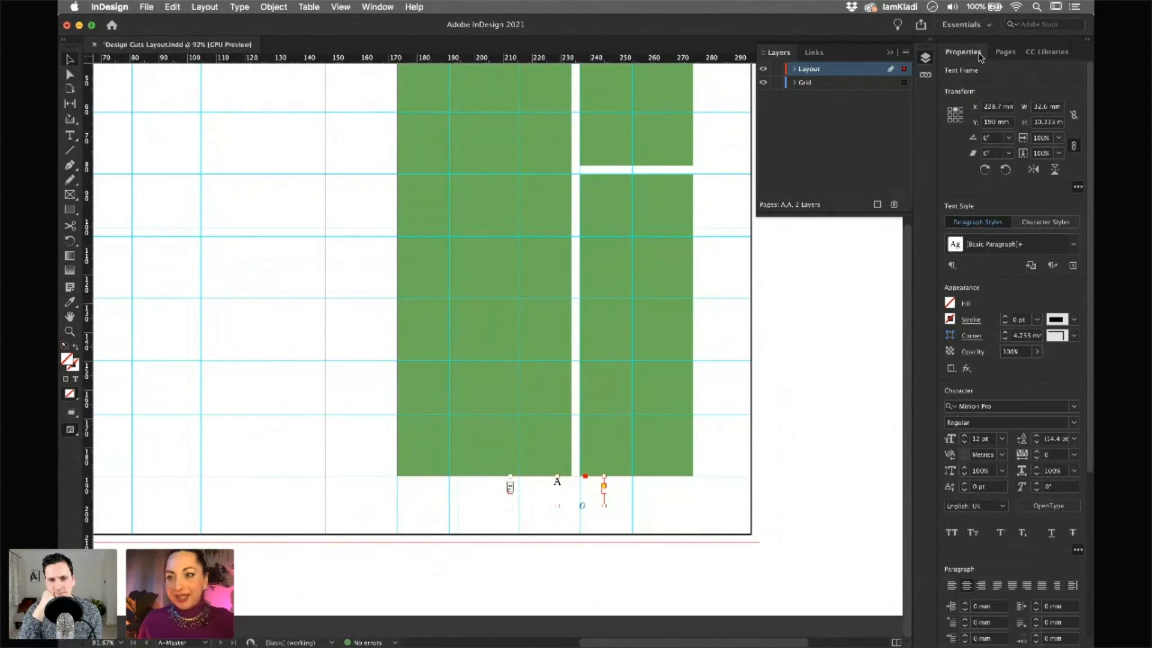
scroll(1014, 360, "down", 7)
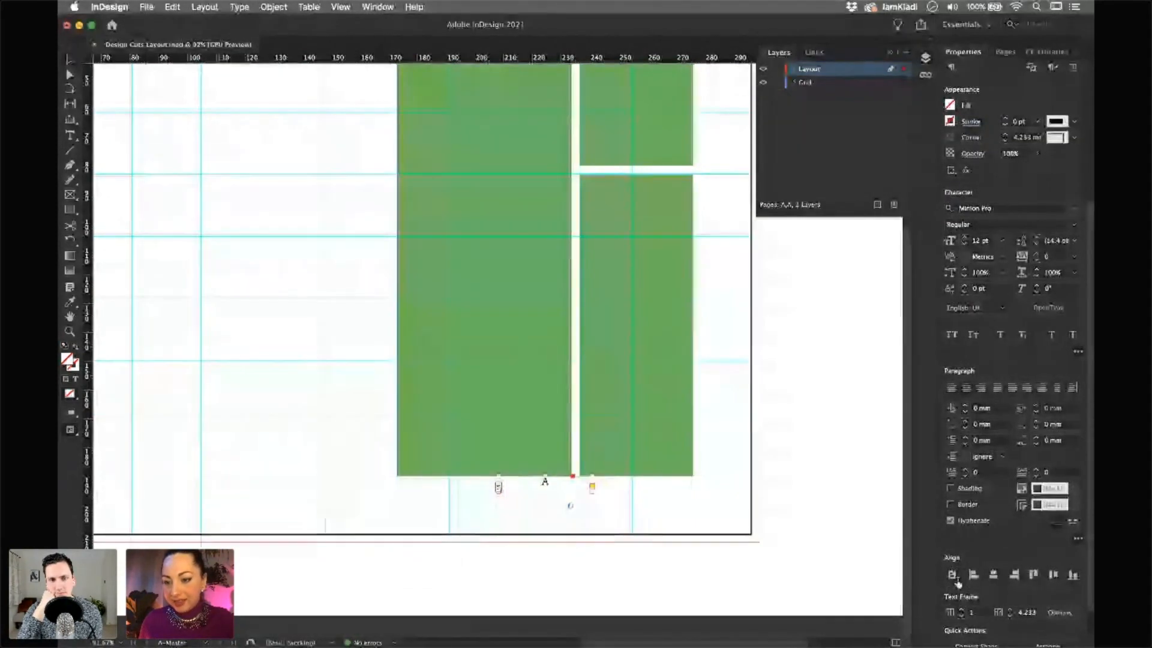
left_click(954, 575)
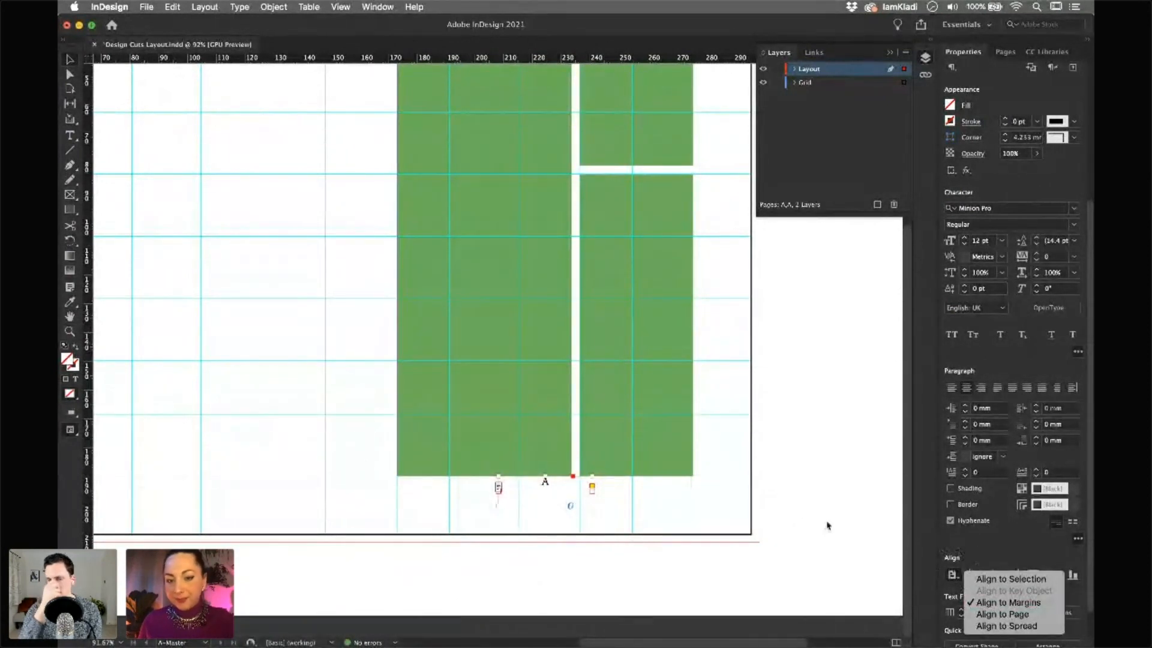
left_click(675, 509)
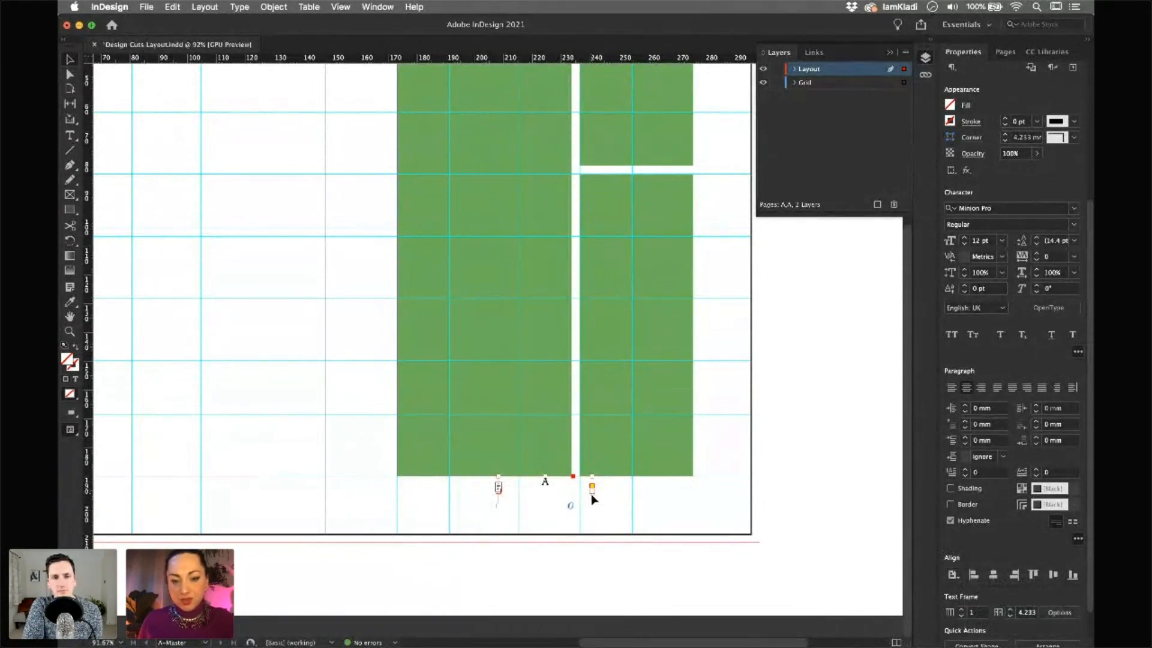
Resize the page-number frame to about 38 mm wide and 5.5 mm high, and centre it horizontally between the margins again
left_click_drag(592, 505, 607, 492)
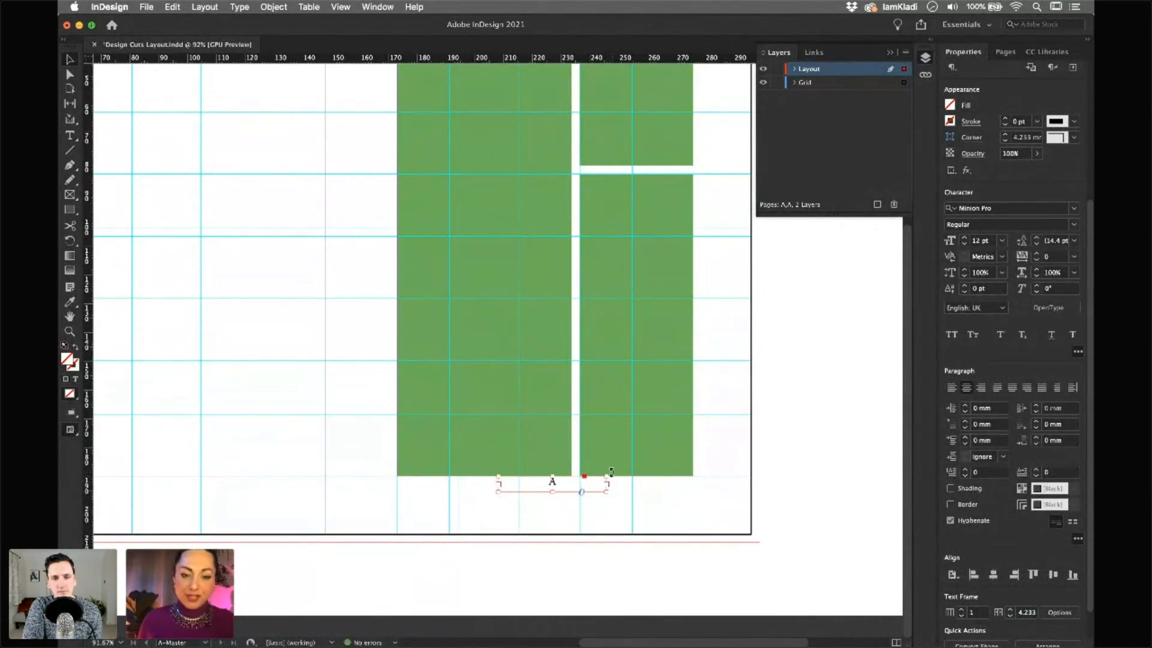
left_click(989, 576)
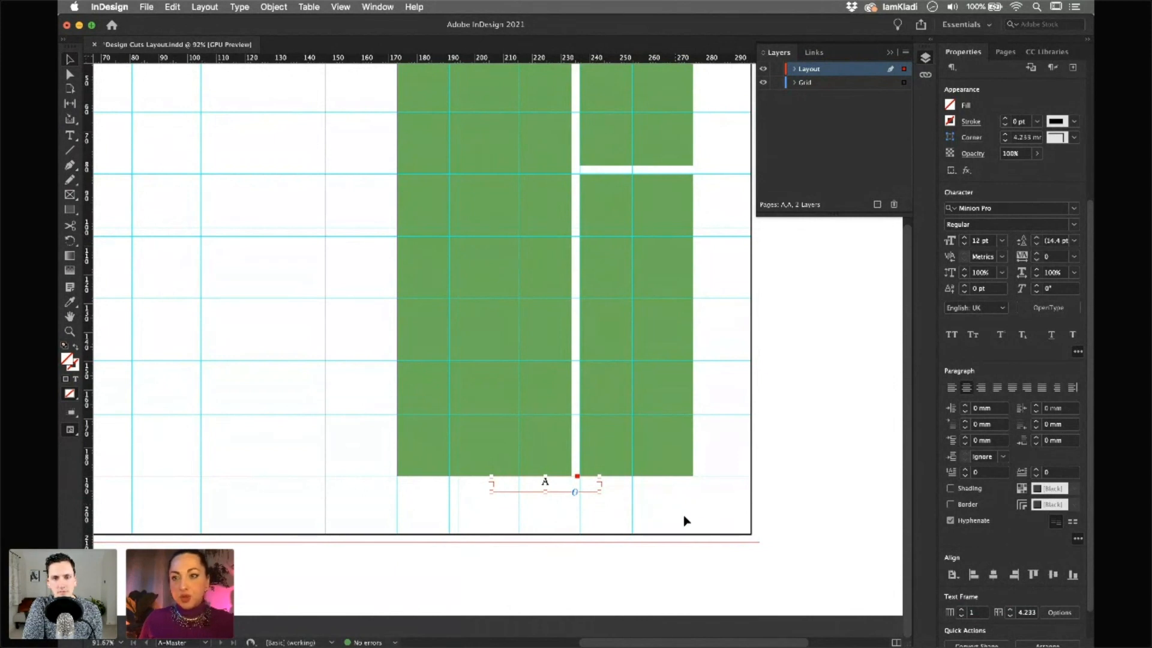
left_click(199, 8)
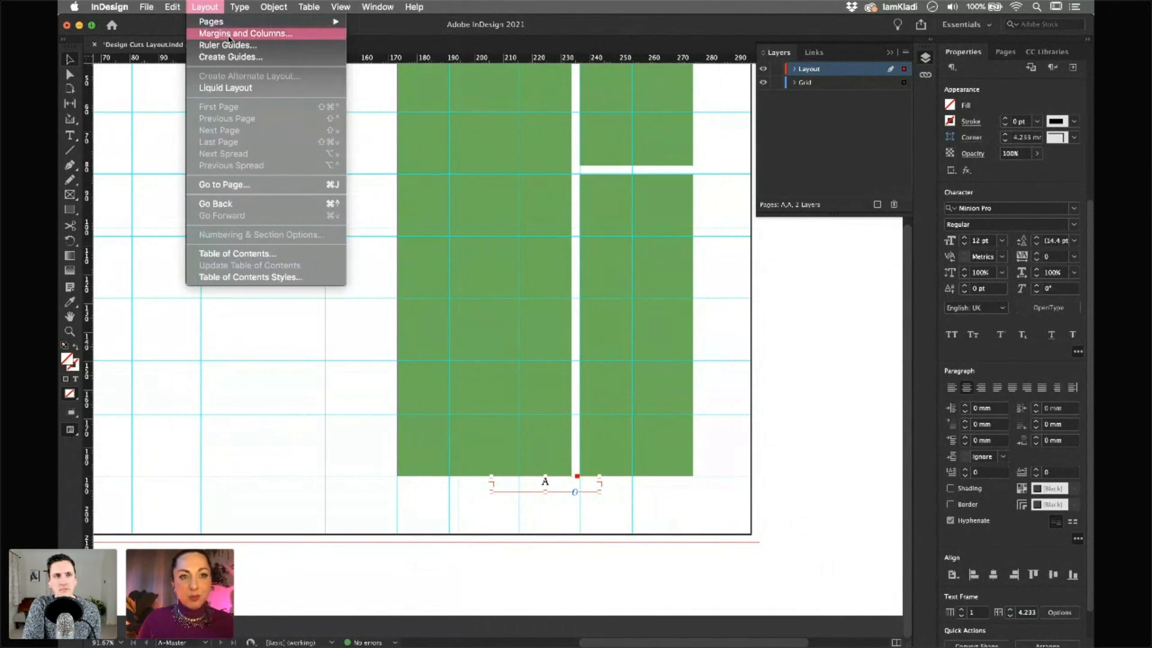
left_click(658, 499)
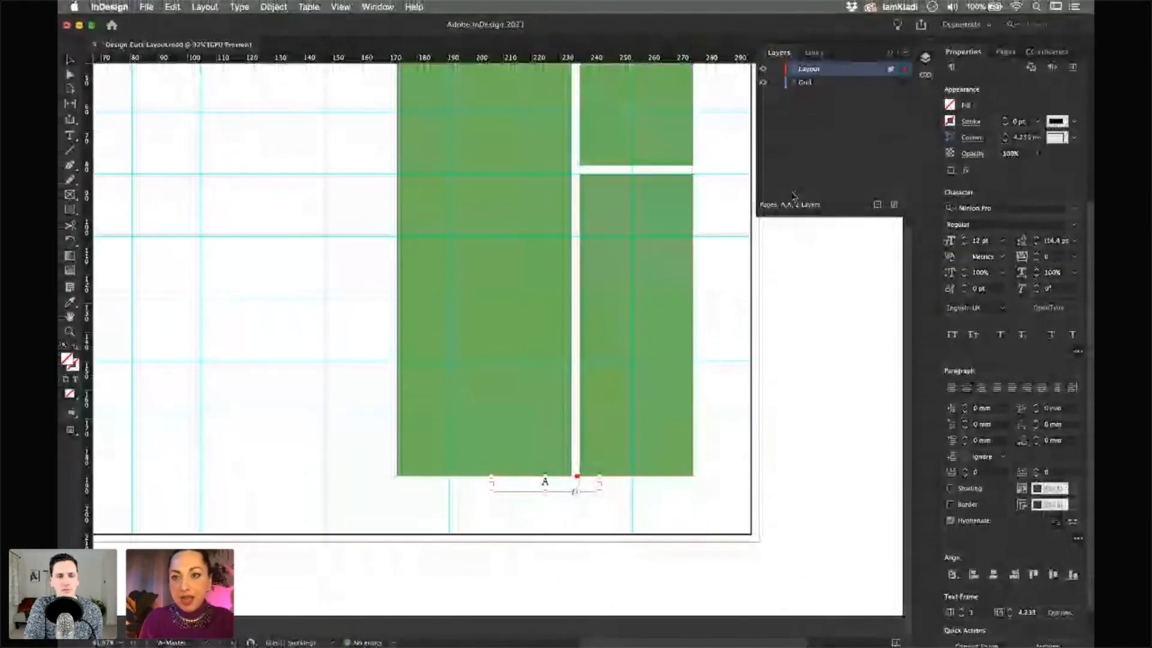
Toggle the Layout layer off and on to check its effect on the page number, and reselect the page-number frame
left_click(762, 70)
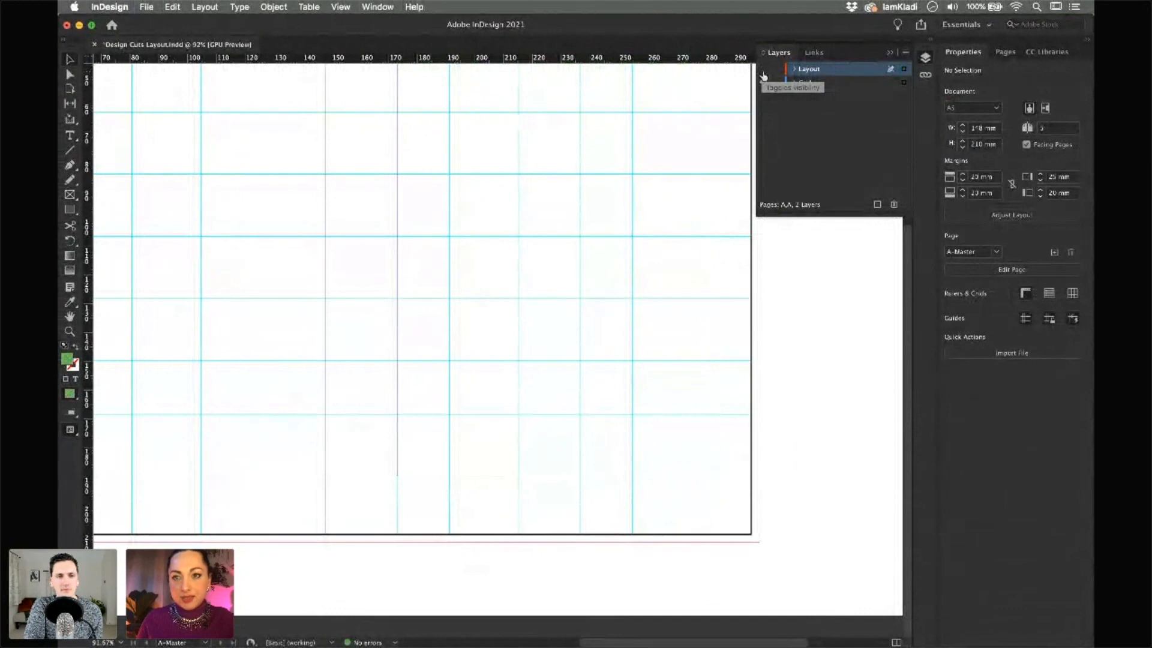
left_click(762, 71)
left_click(571, 492)
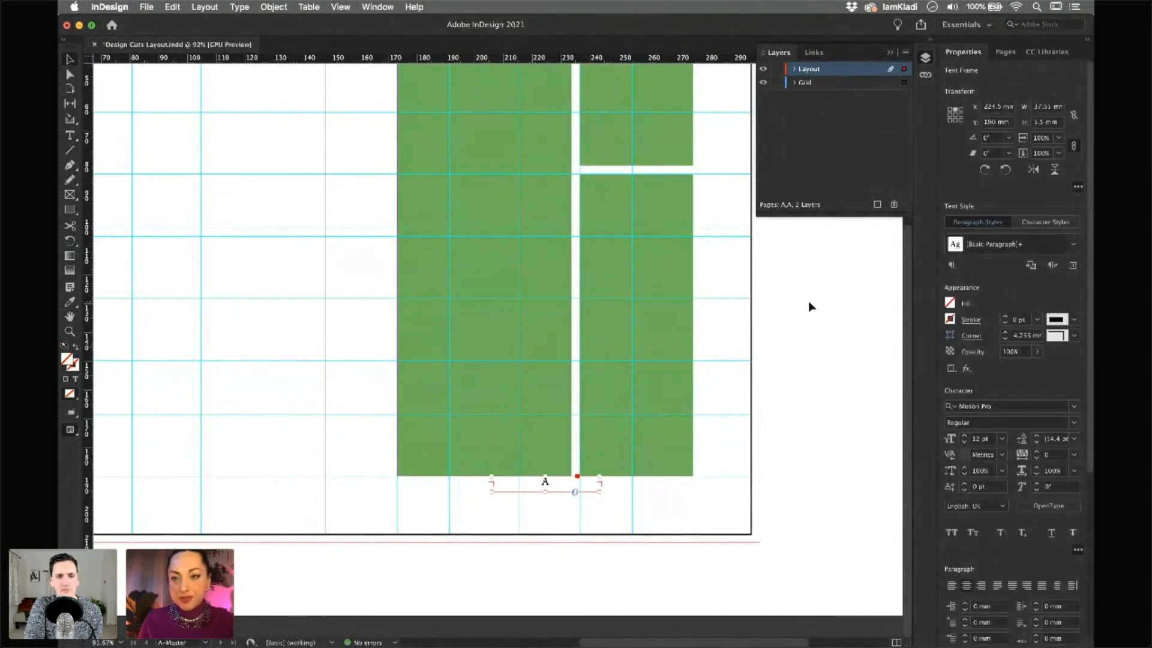
Create a new layer above the Layout layer and name it "Page n"
left_click(876, 205)
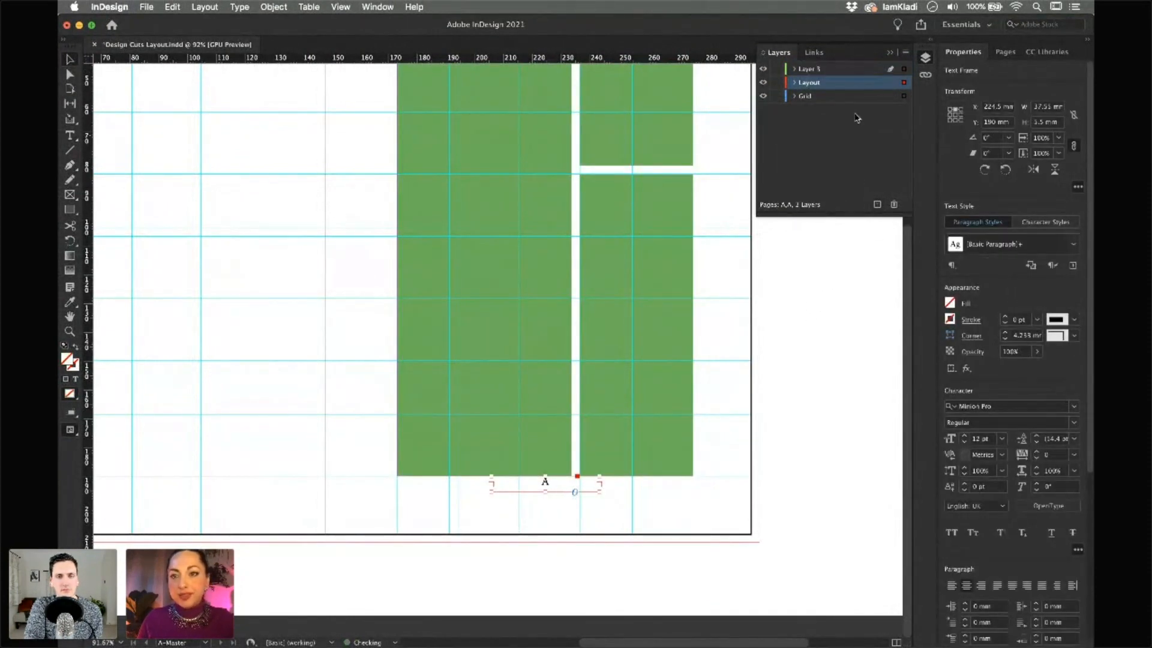
double_click(808, 70)
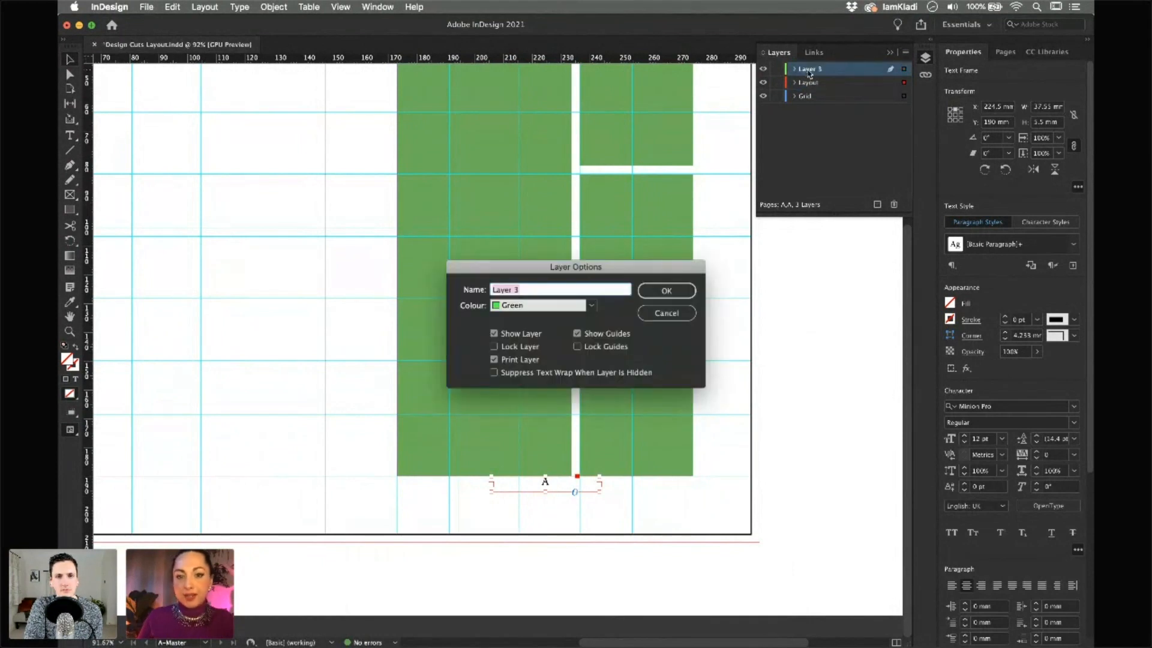
type("Page n")
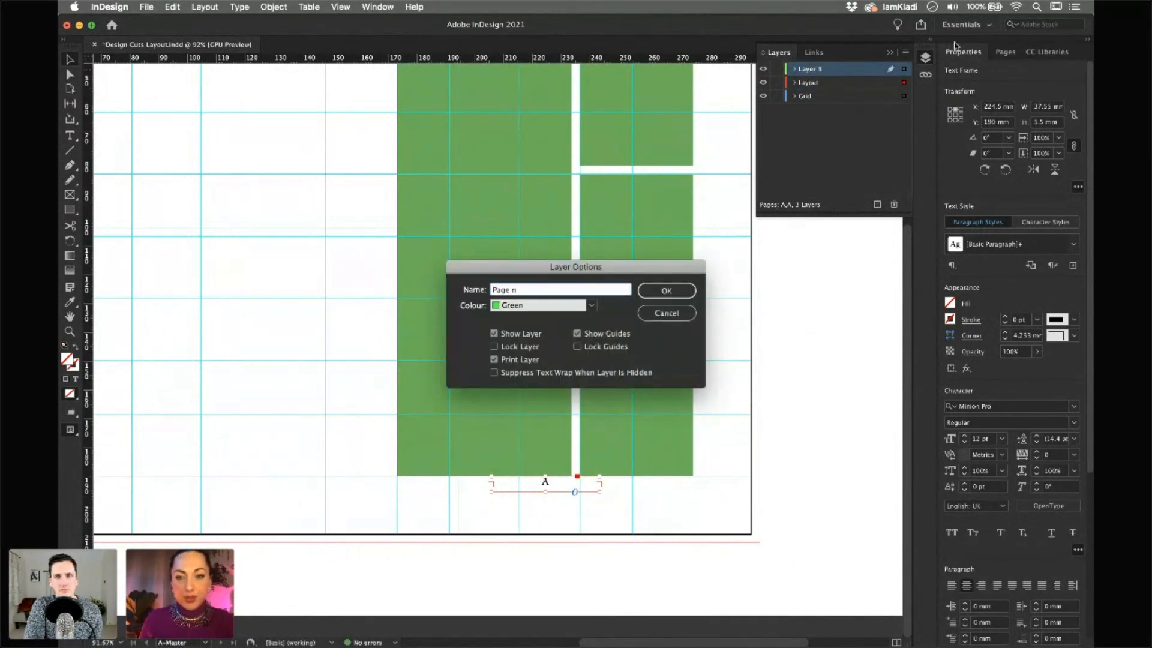
left_click(666, 291)
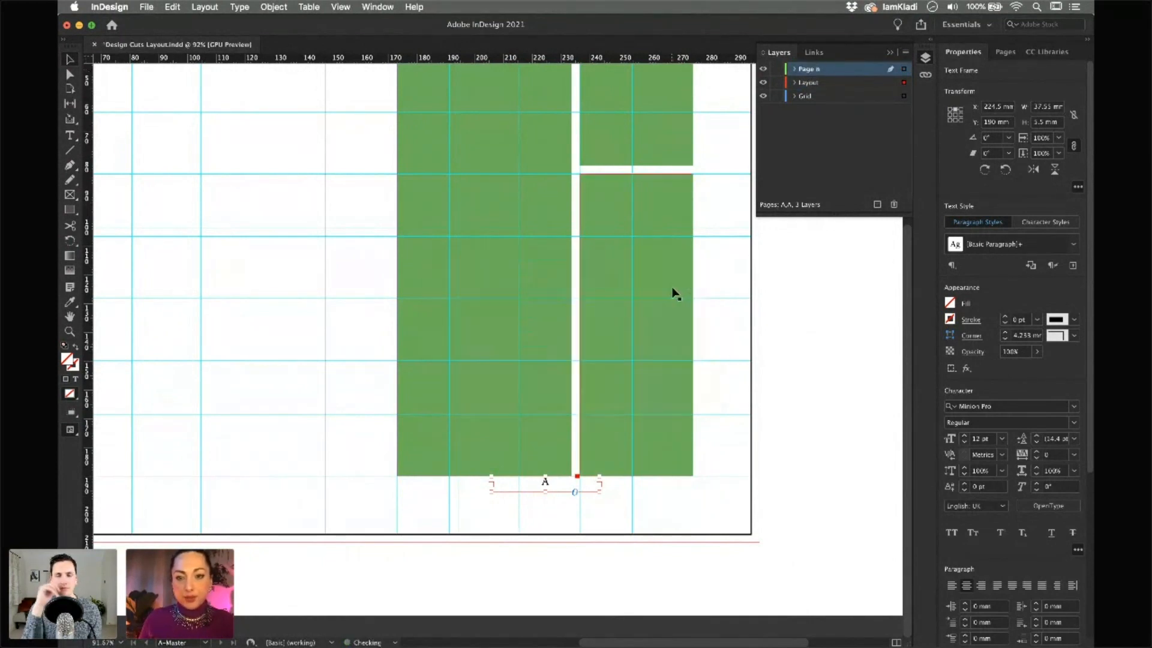
Expand the Layout layer's contents and move the page-number text frame into the Page n layer
left_click(795, 83)
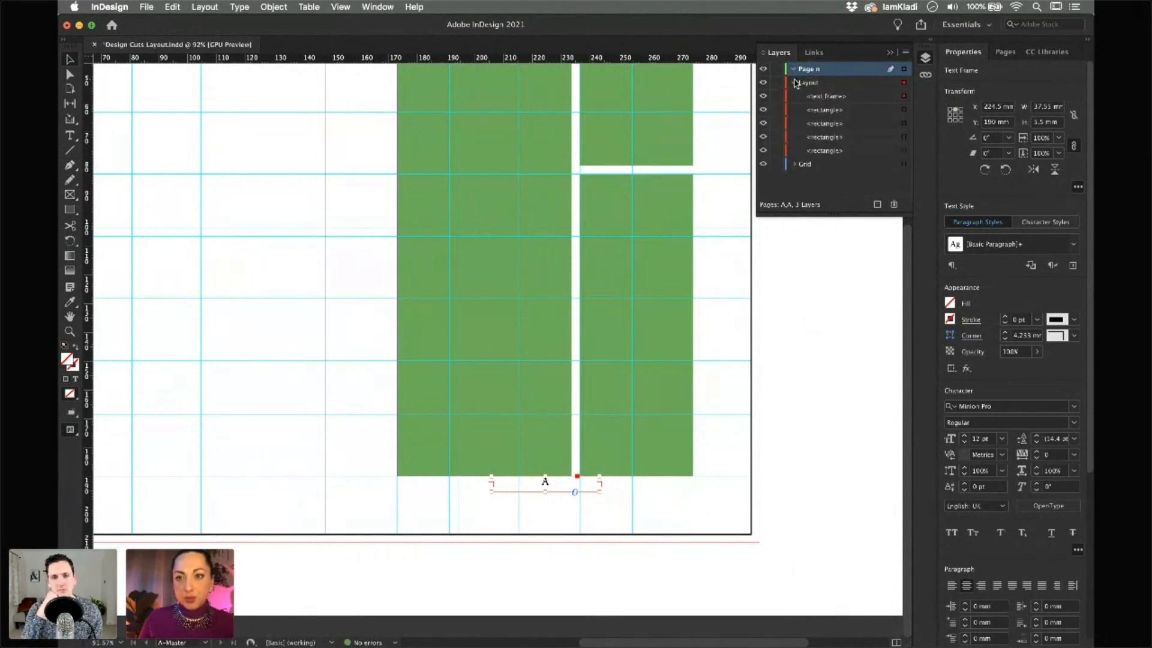
left_click_drag(828, 99, 822, 72)
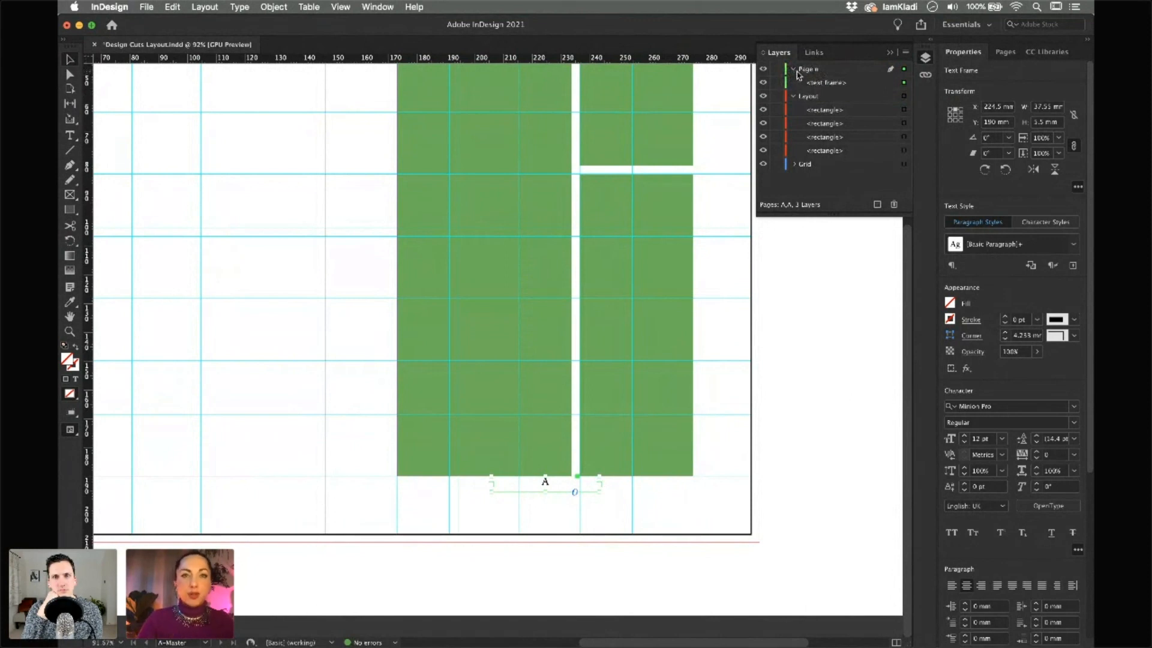
mouse_move(800, 82)
left_mouse_down()
mouse_move(815, 96)
mouse_move(816, 72)
left_mouse_up()
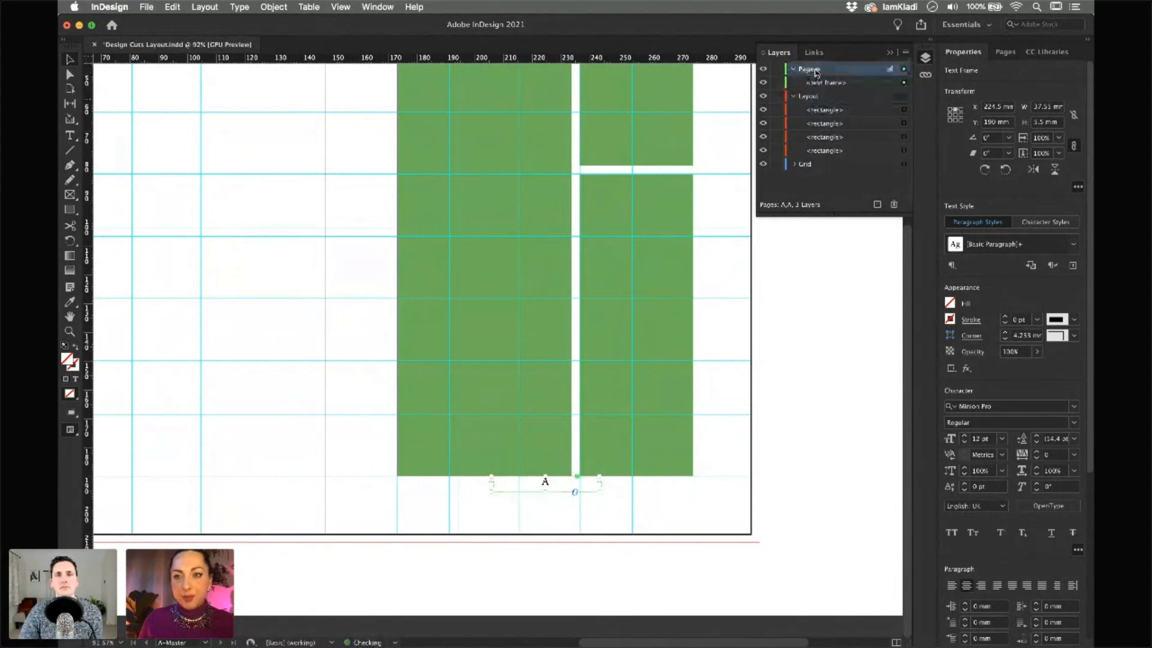
Hide the Layout layer, leaving Page n and Grid shown, and bring up the document's page thumbnails
left_click(763, 96)
left_click_drag(763, 101, 763, 150)
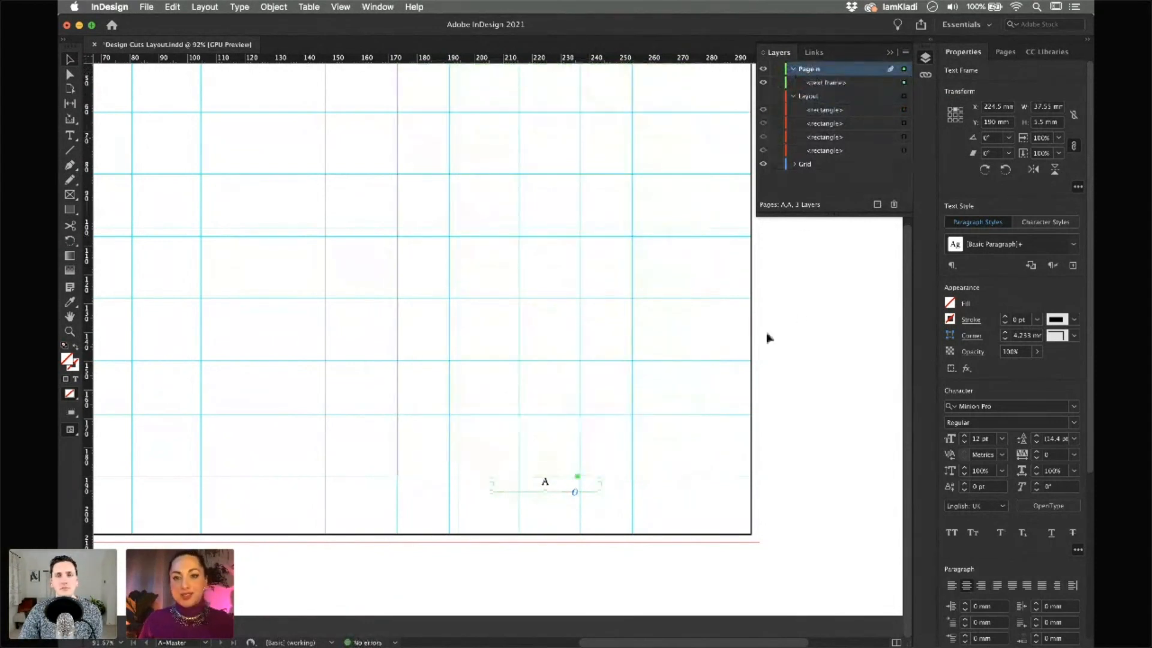
scroll(741, 337, "left", 2)
scroll(836, 296, "up", 3)
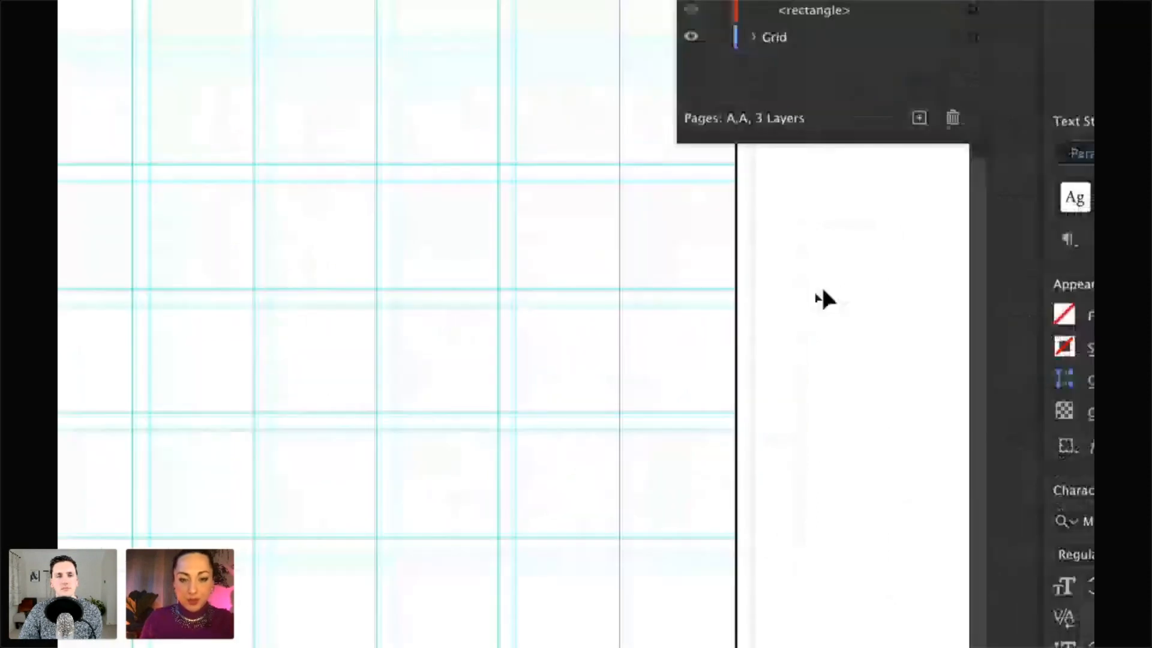
key("space")
scroll(503, 451, "left", 4)
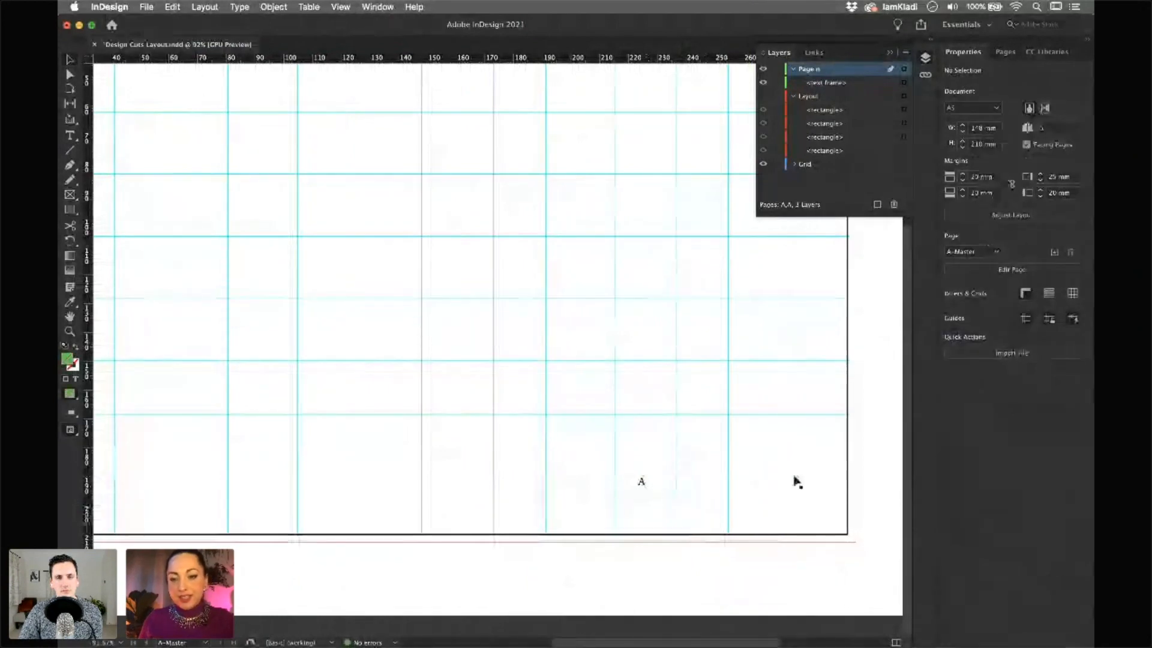
left_click(1007, 51)
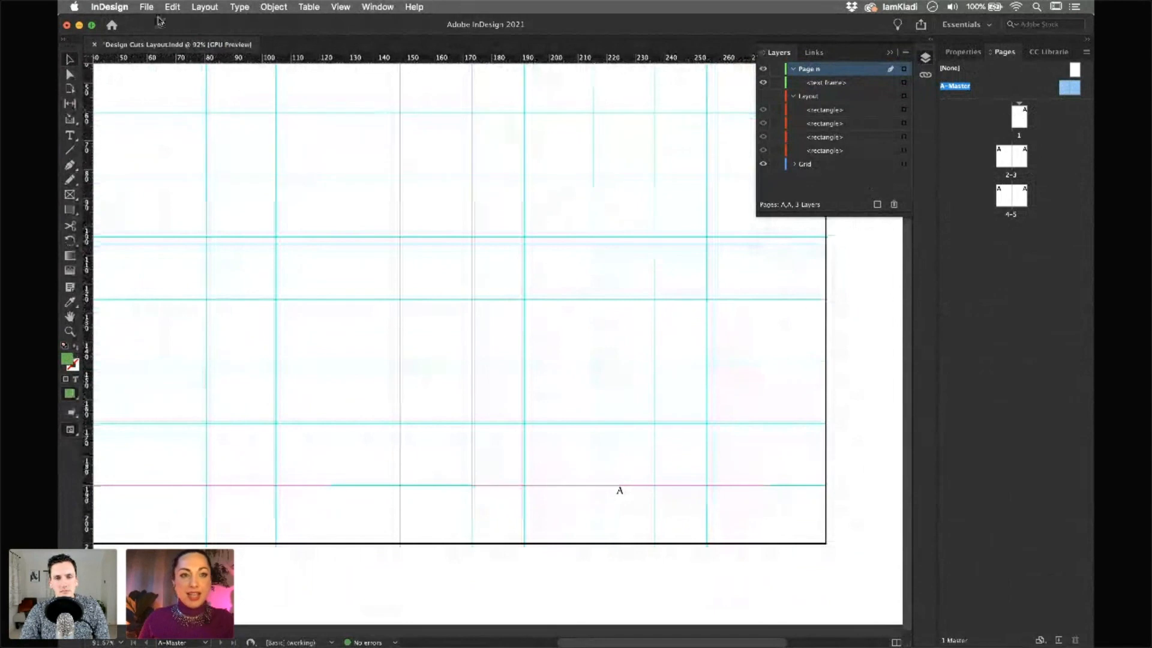
Set the bottom margin of the A-Master spread to 25 mm
left_click(218, 7)
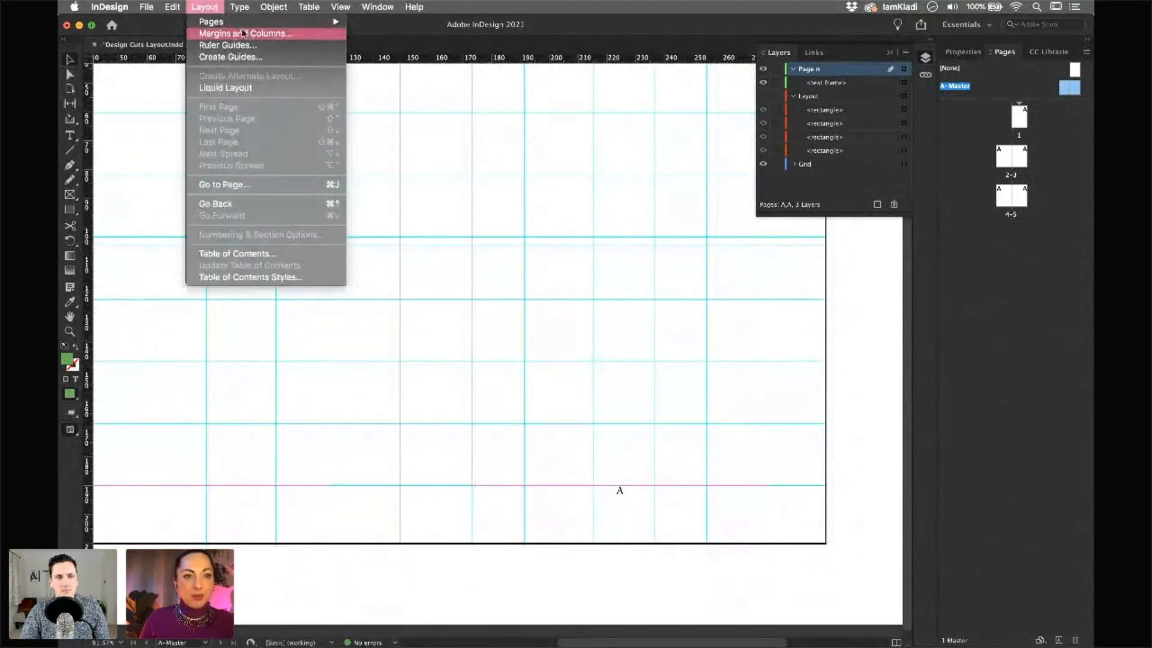
left_click(243, 34)
left_click_drag(555, 215, 424, 165)
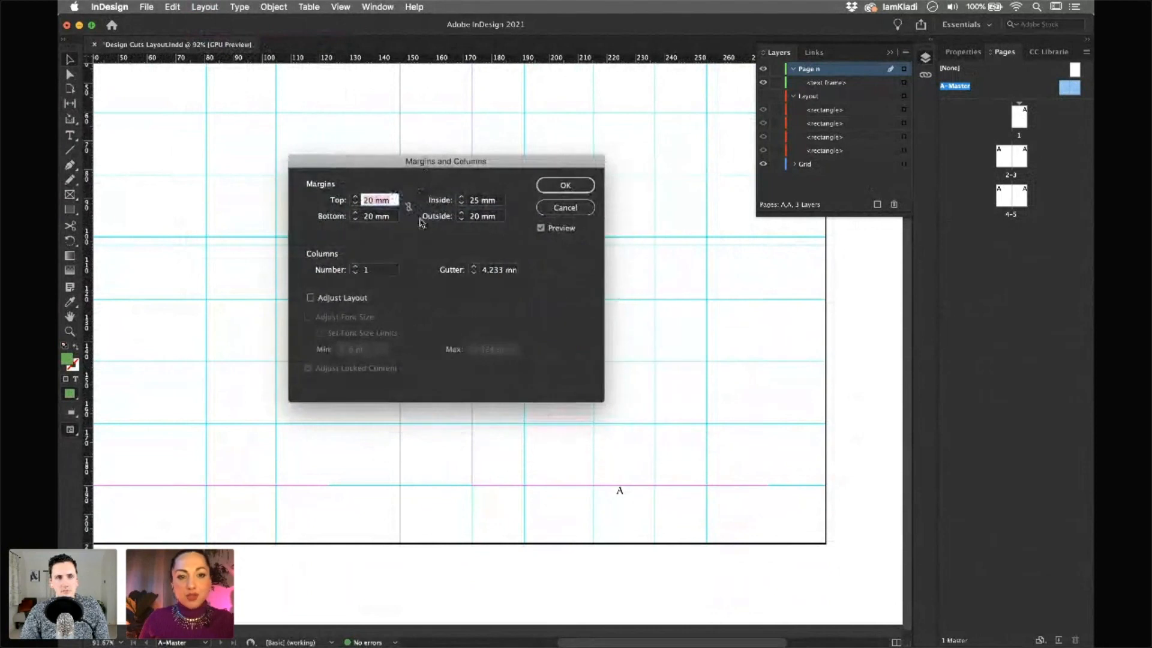
left_click(355, 213)
left_click(355, 213)
left_click(354, 213)
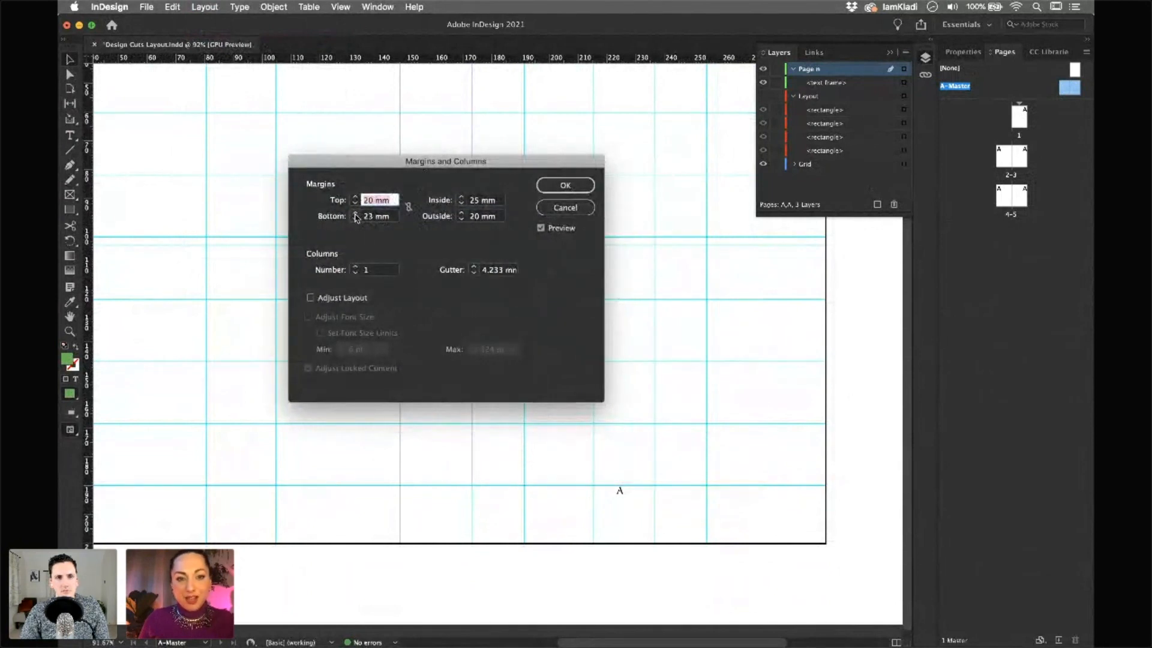
left_click(354, 214)
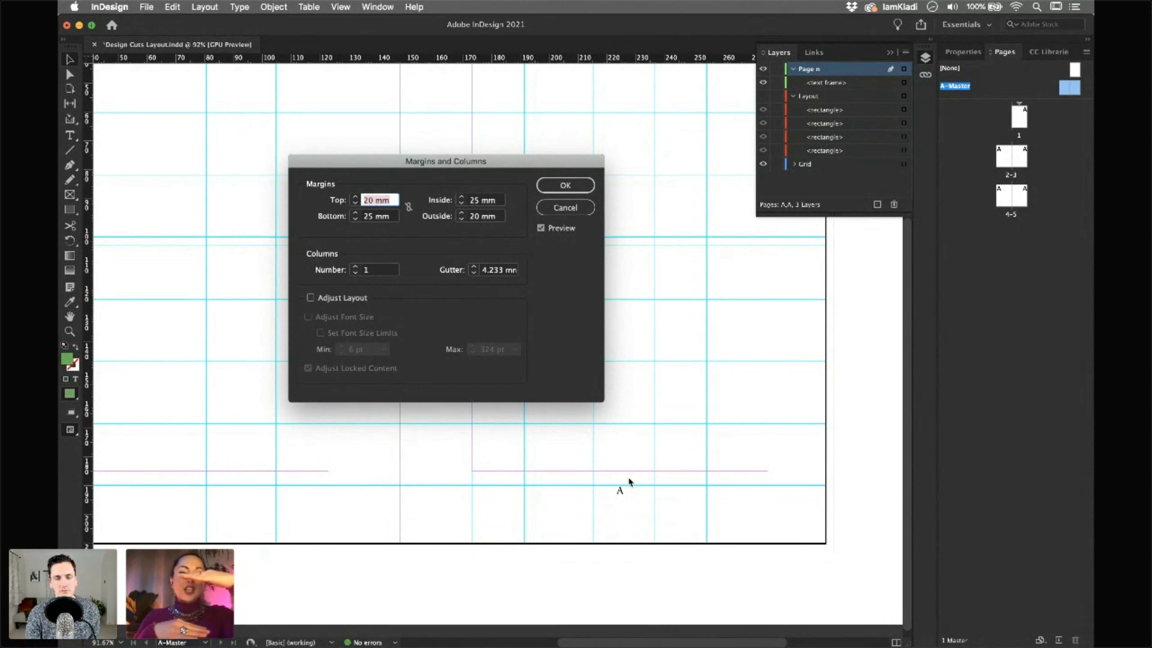
left_click(577, 189)
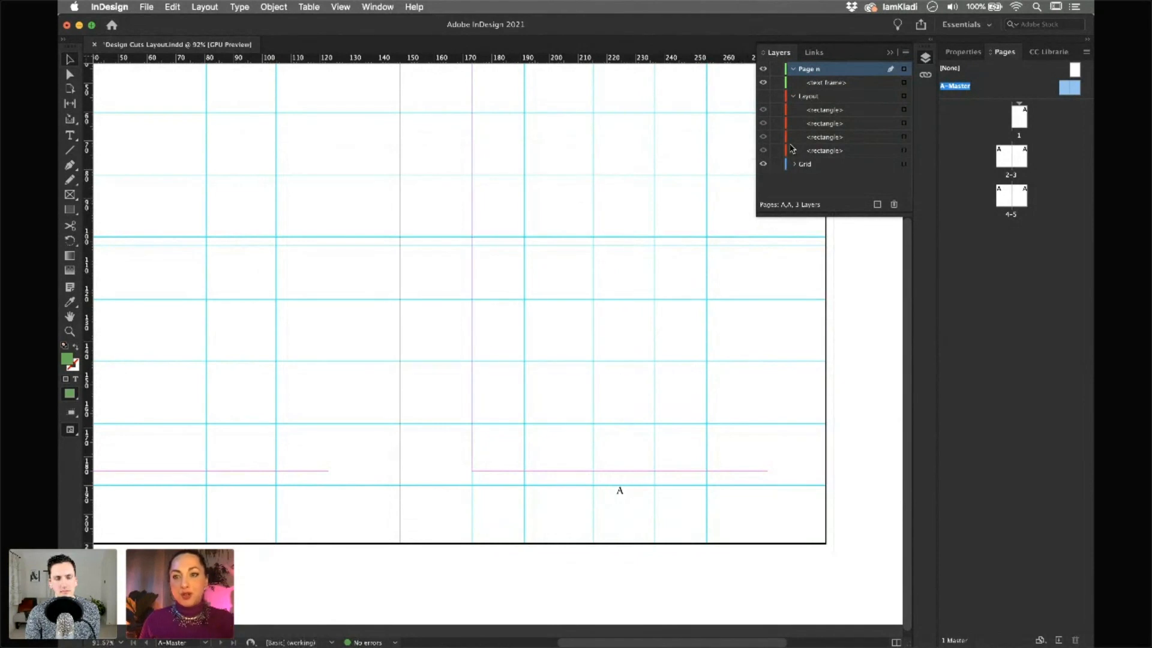
Show the Layout layer and shorten its two lower green blocks so their bottom edges meet the new bottom margin
left_click(763, 96)
left_click(804, 98)
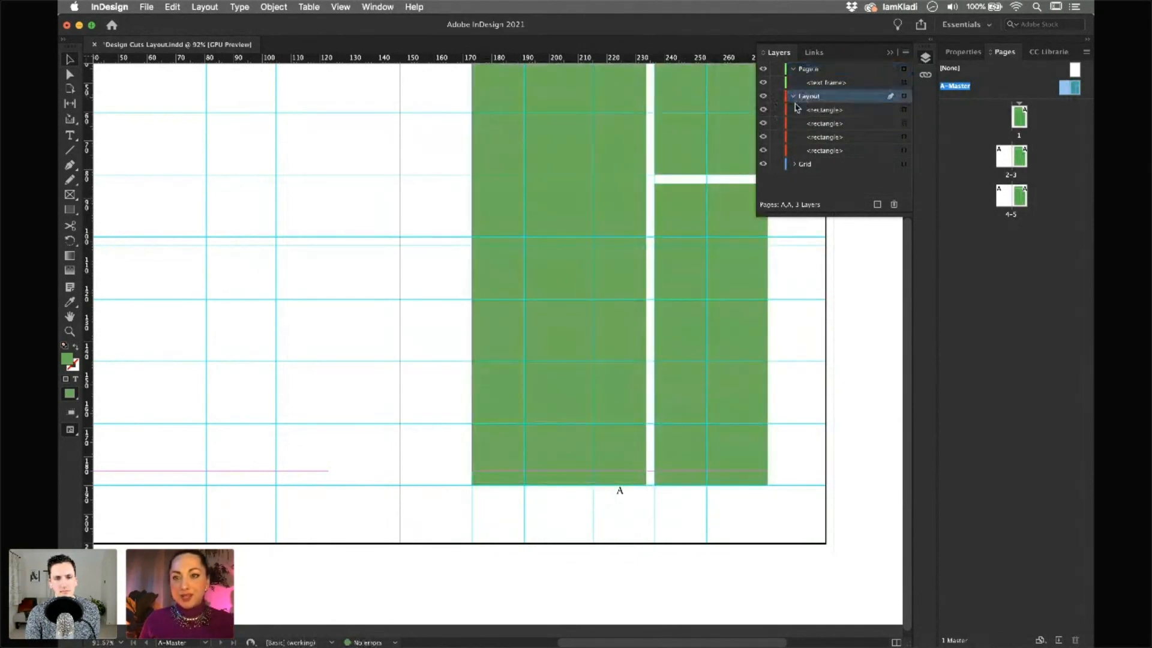
left_click(634, 315)
left_click_drag(561, 489, 562, 471)
left_click(660, 465)
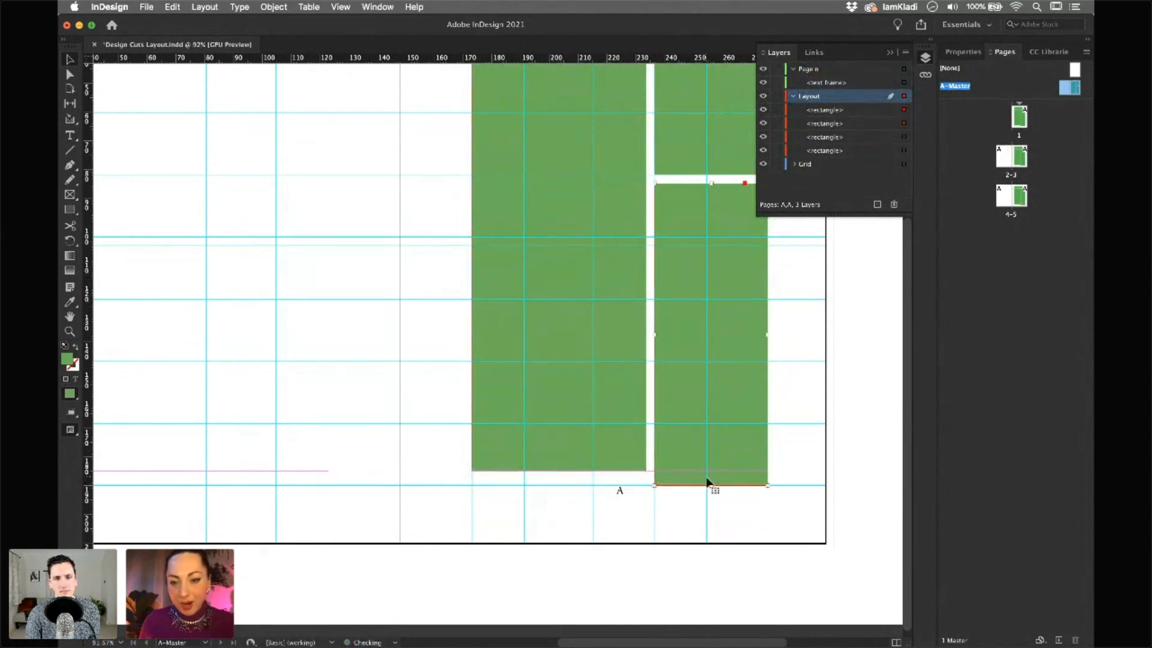
left_click_drag(709, 480, 712, 471)
left_click(819, 464)
left_click(722, 468)
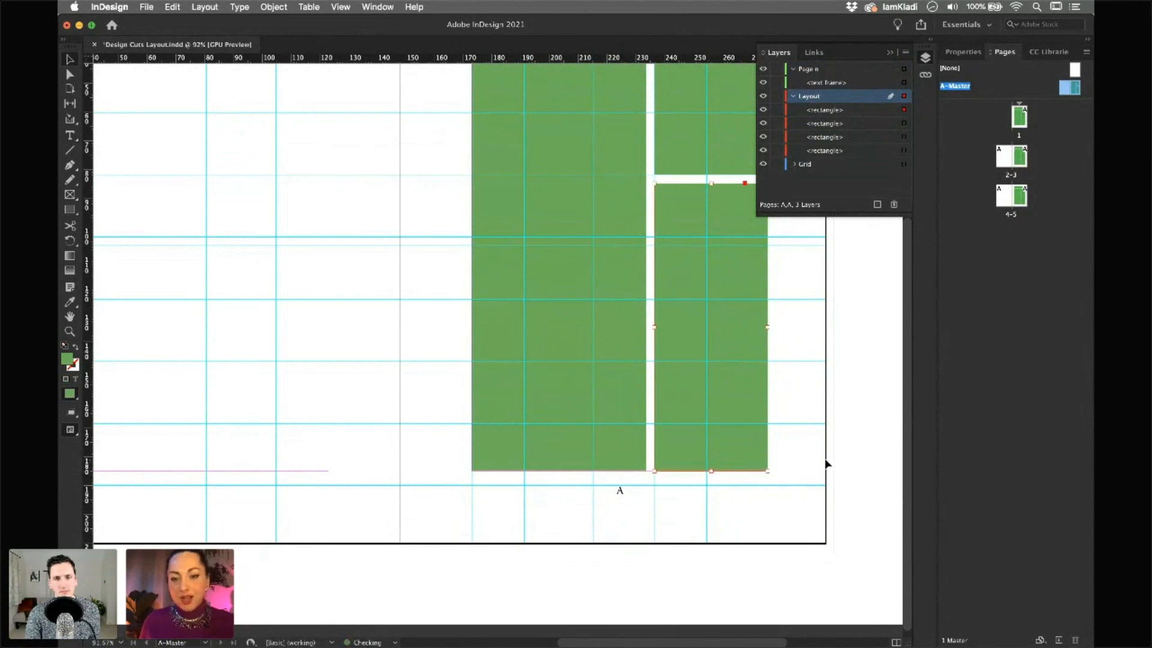
left_click(827, 463)
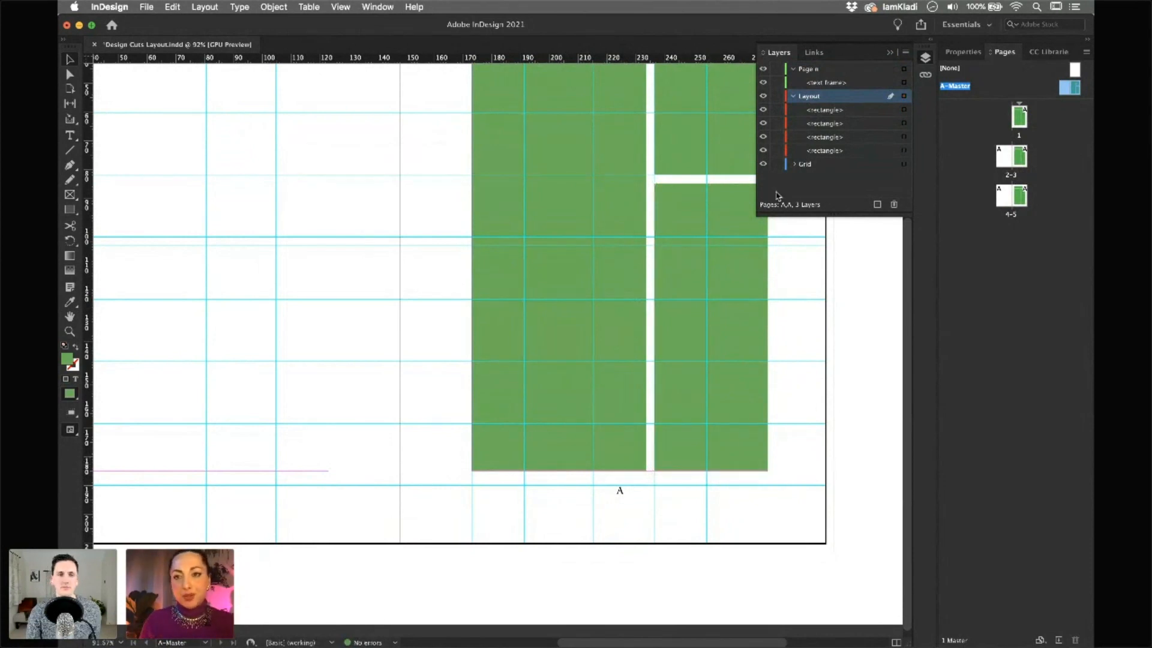
Go to page 1 and review the blocks, grid and page numbers across all the document spreads
double_click(1019, 119)
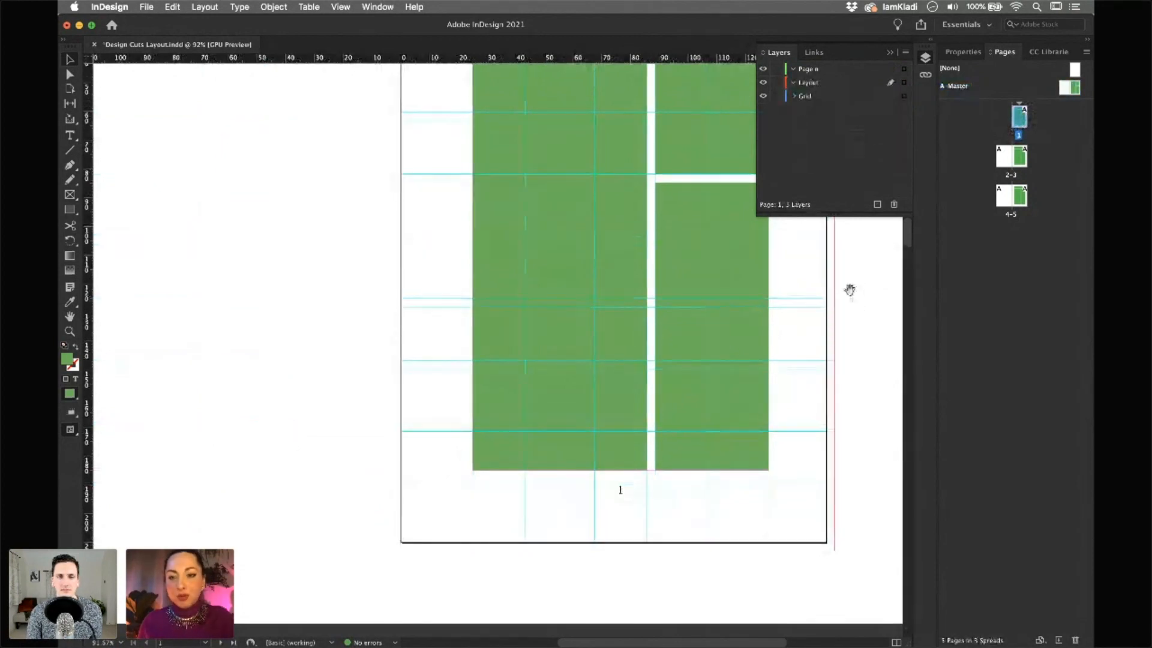
left_click_drag(834, 297, 781, 455)
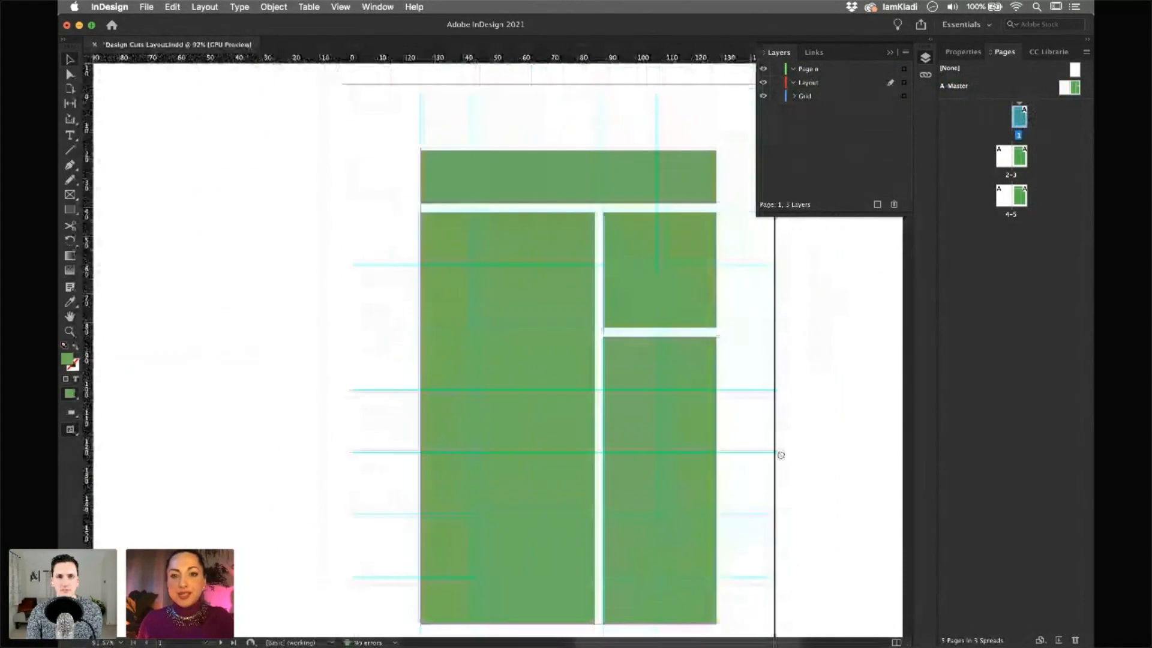
scroll(780, 455, "down", 10)
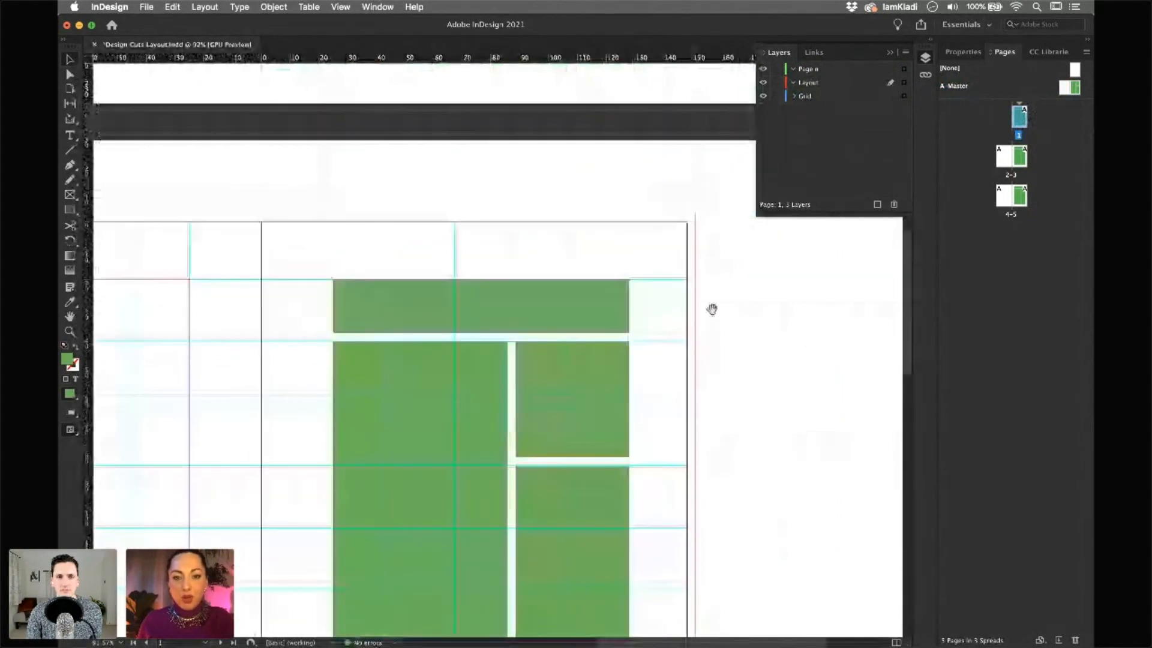
scroll(711, 309, "down", 5)
scroll(761, 265, "left", 3)
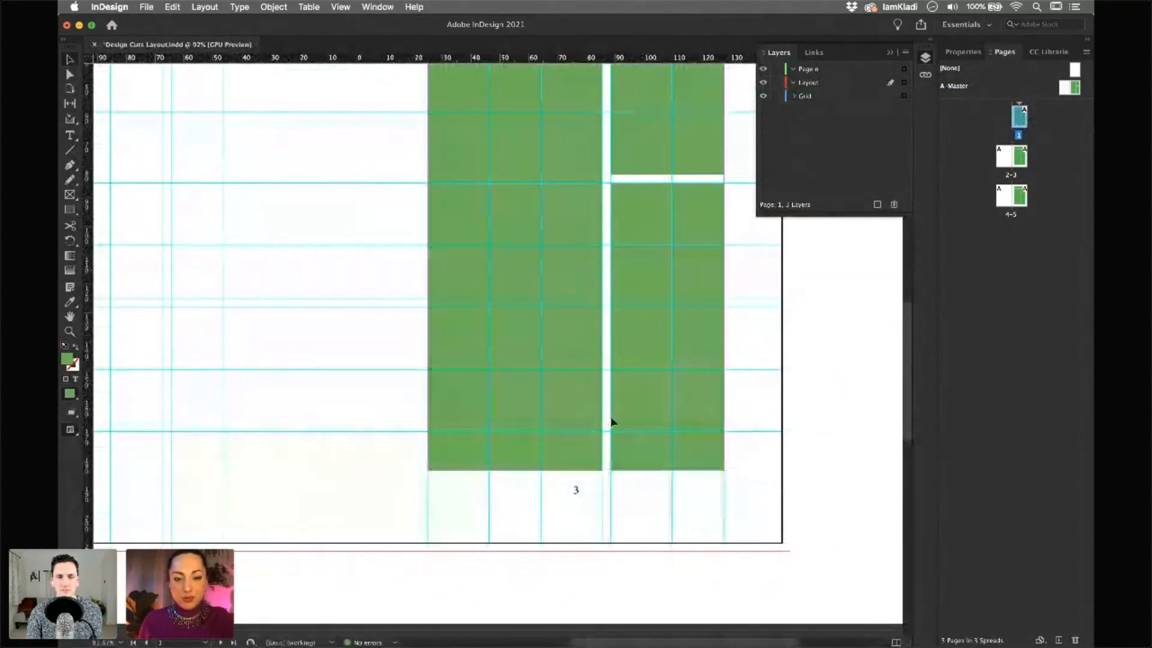
scroll(641, 390, "down", 3)
scroll(641, 390, "up", 4)
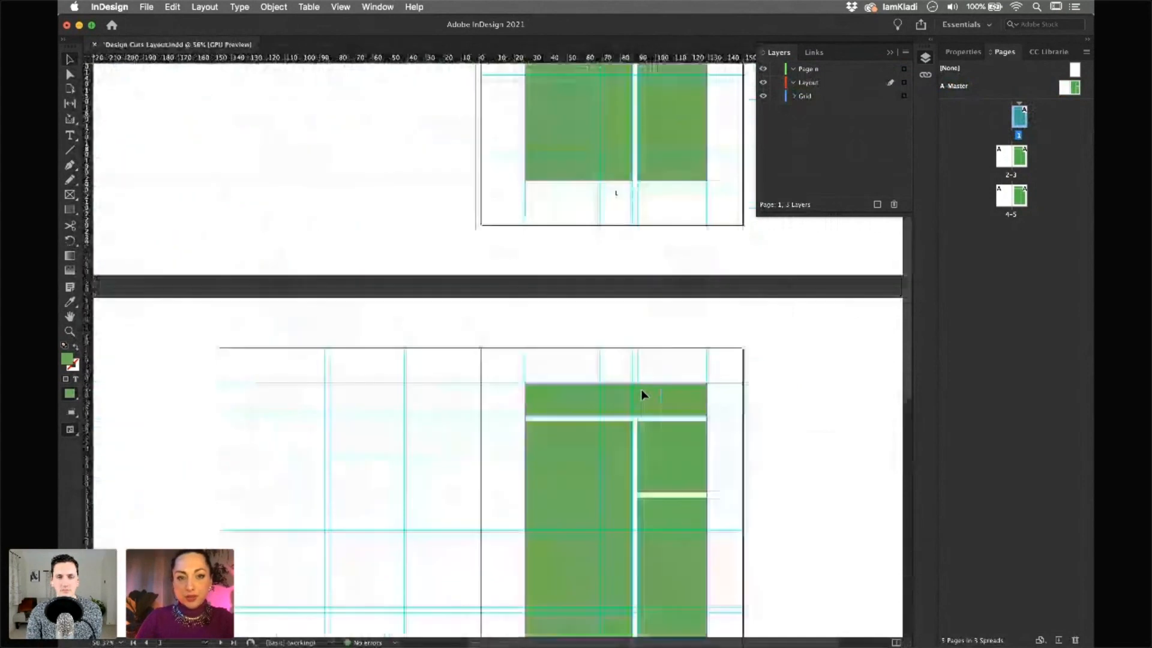
scroll(636, 288, "up", 2)
scroll(663, 334, "down", 7)
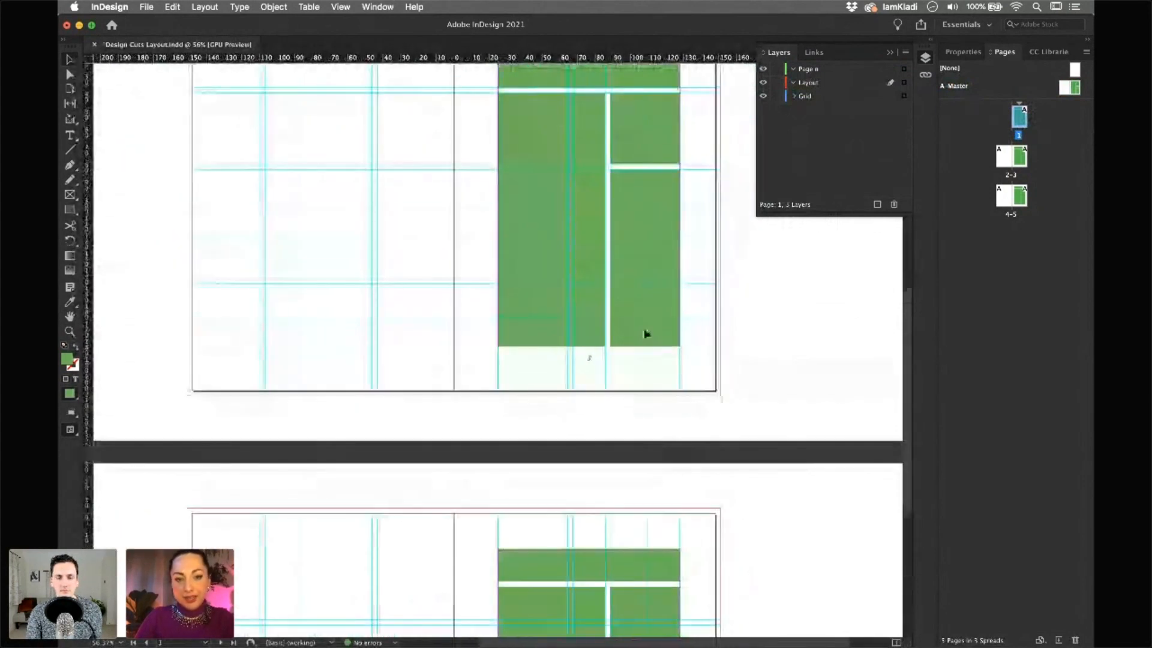
scroll(628, 351, "down", 4)
scroll(632, 357, "down", 6)
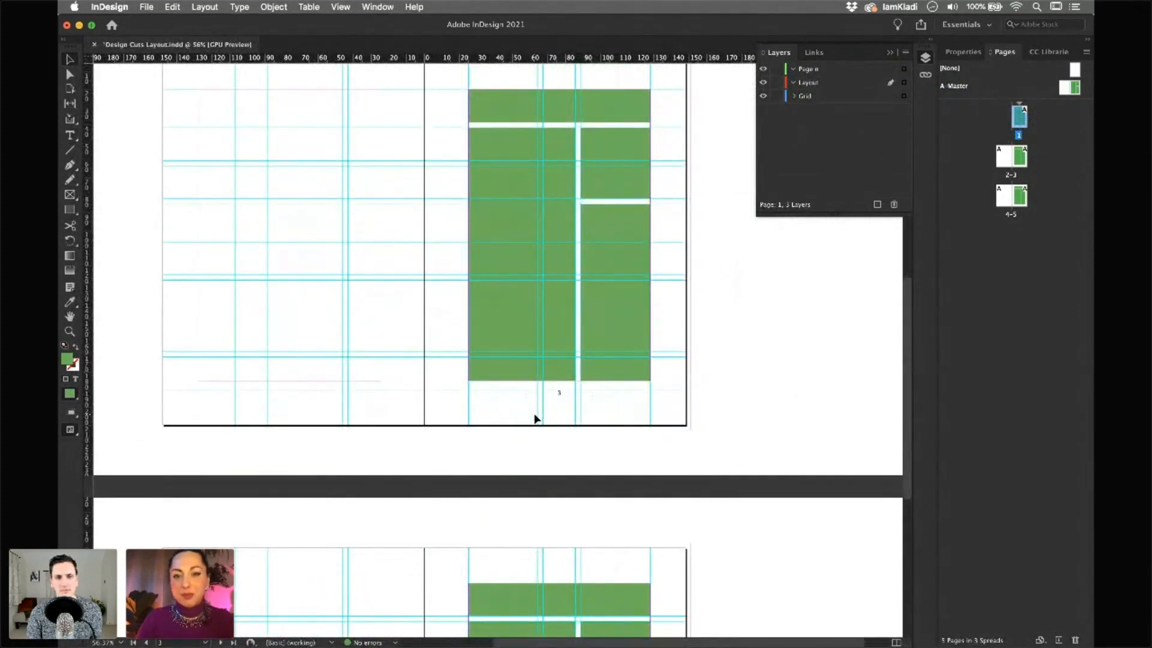
scroll(596, 351, "up", 10)
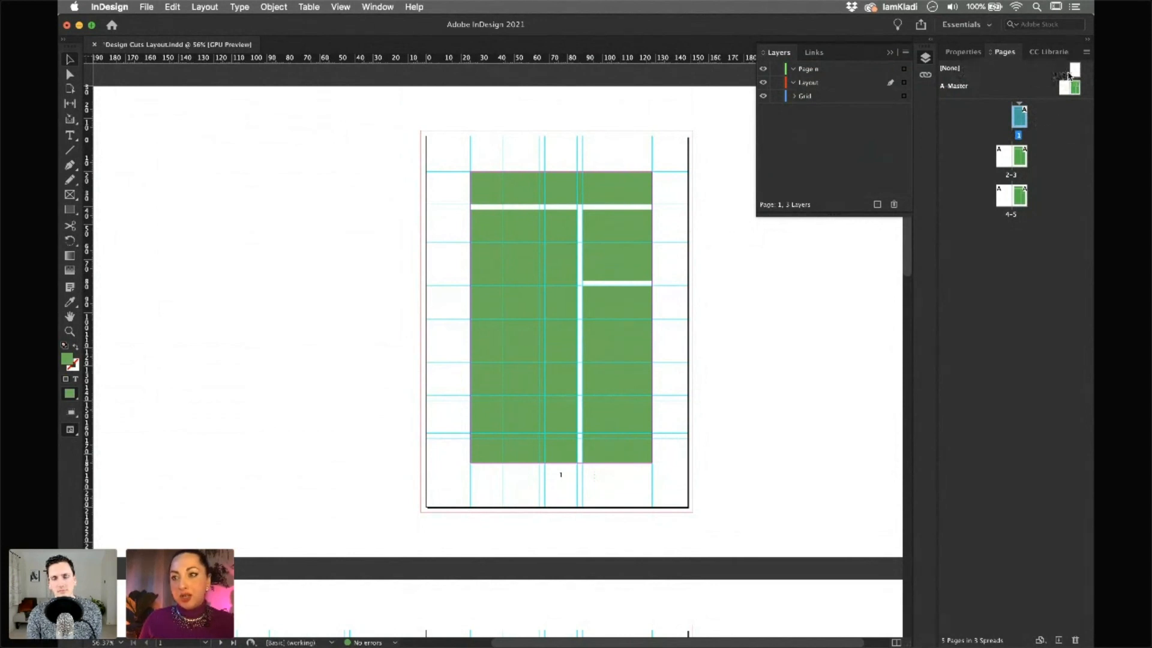
Apply the [None] master to page 1 and review the spreads that follow it
left_click_drag(1073, 70, 1019, 118)
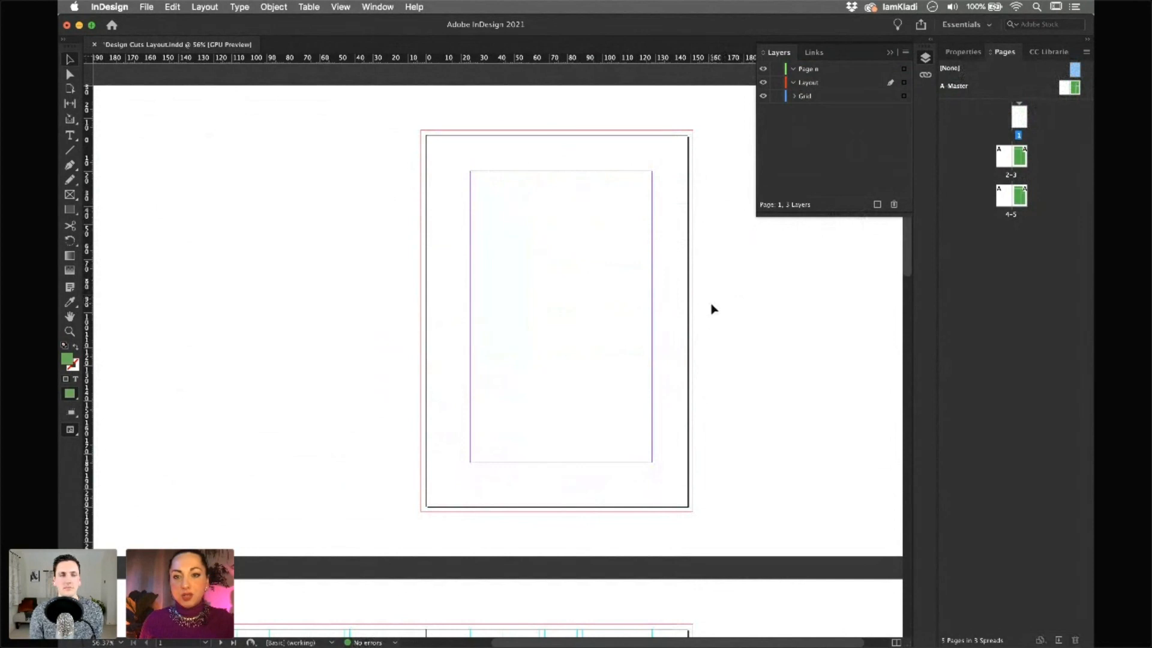
scroll(711, 307, "down", 8)
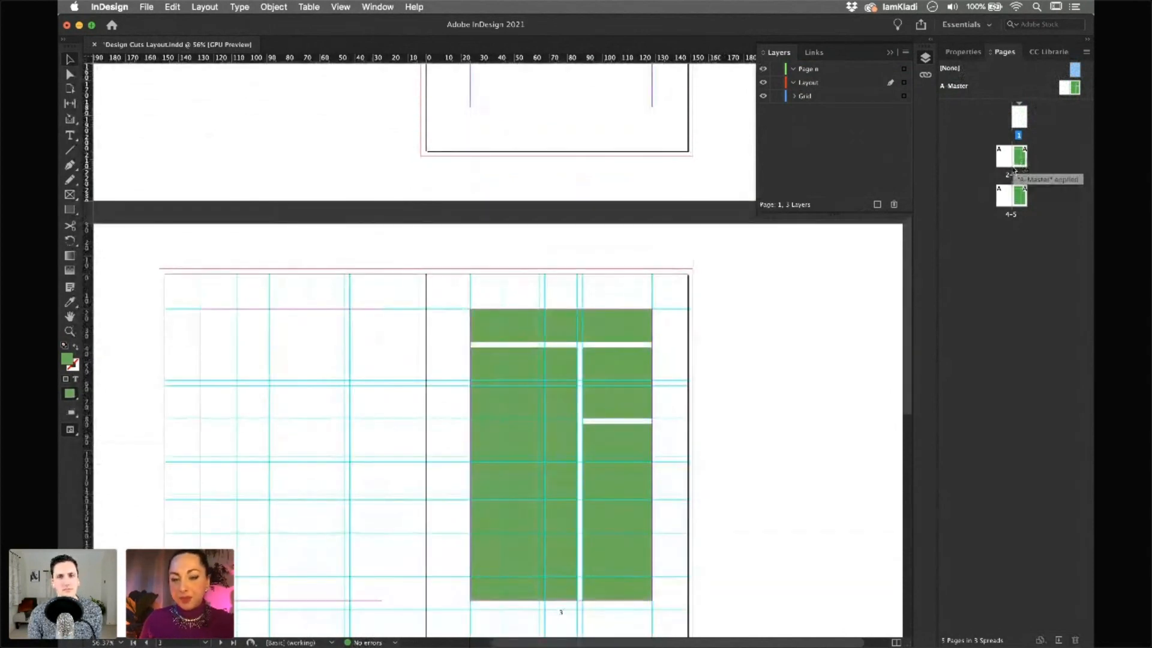
scroll(754, 380, "down", 1)
scroll(754, 379, "down", 7)
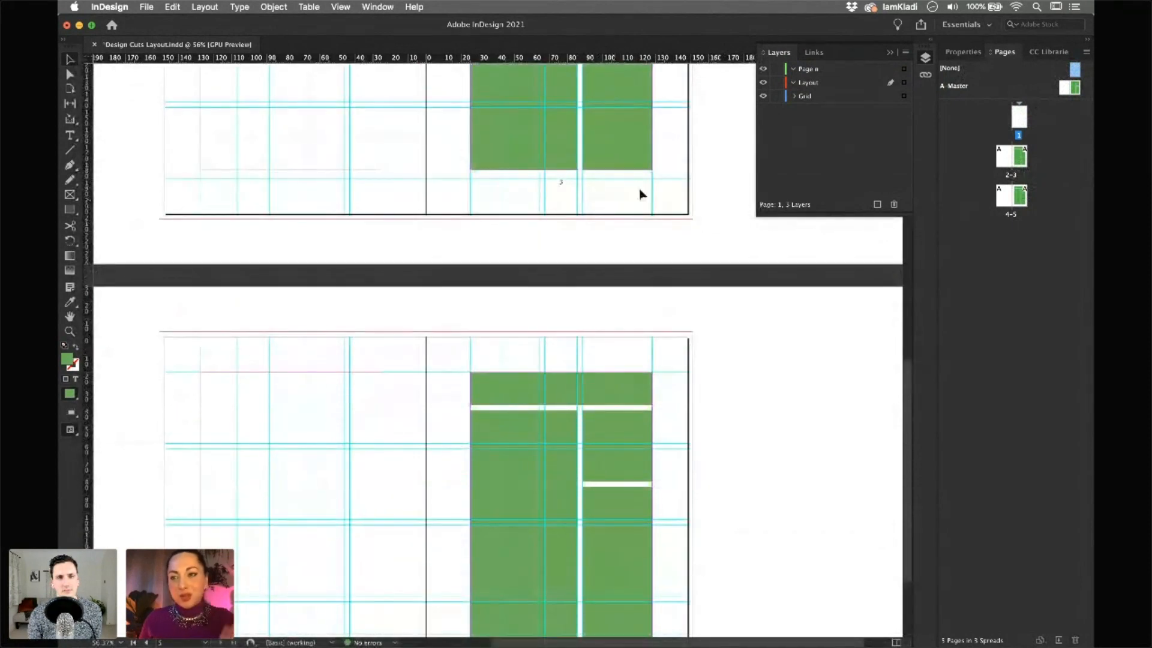
Start a new section on page 3 with page numbering starting at 1, view its spread and save the document
right_click(1021, 157)
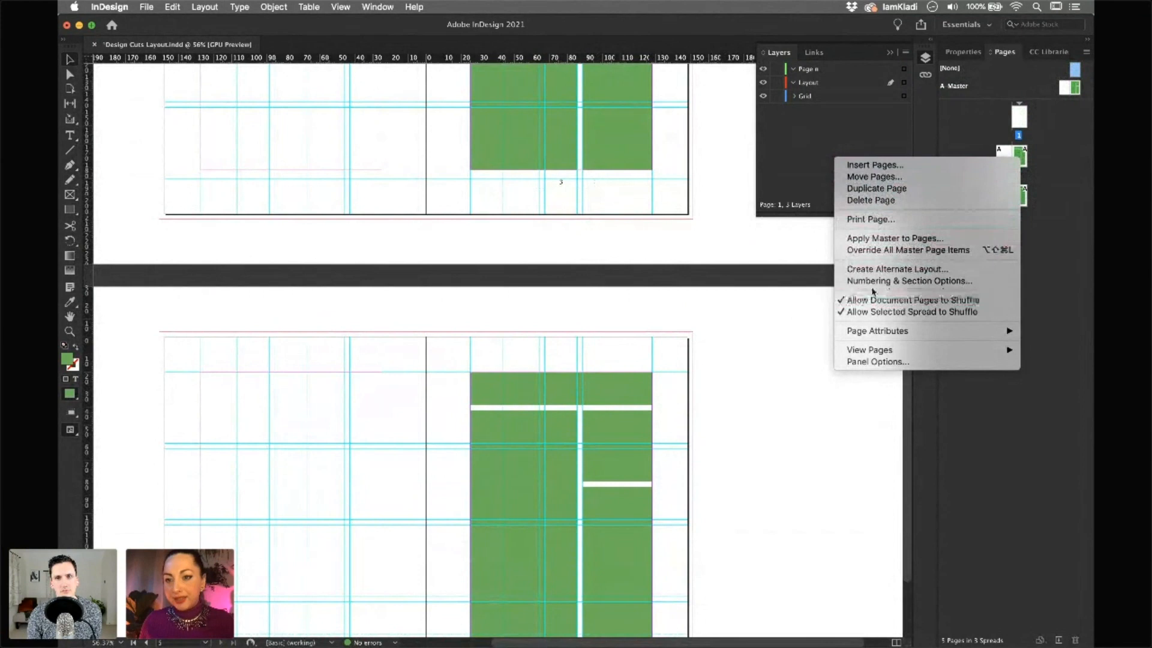
left_click(898, 286)
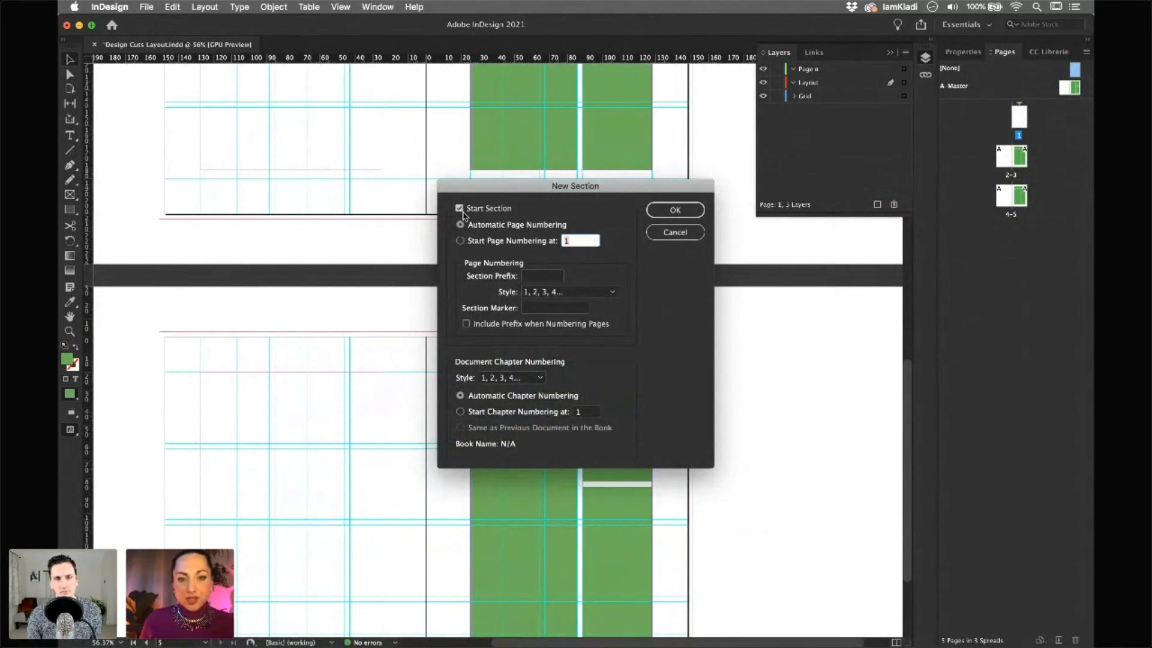
left_click(460, 241)
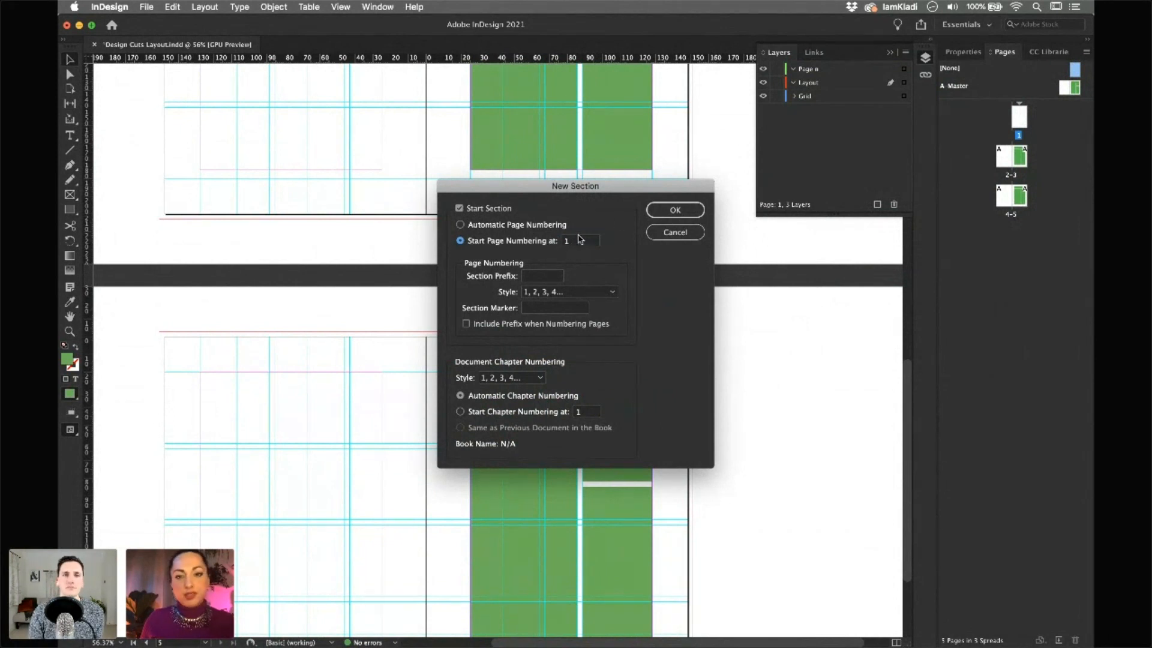
left_click(661, 215)
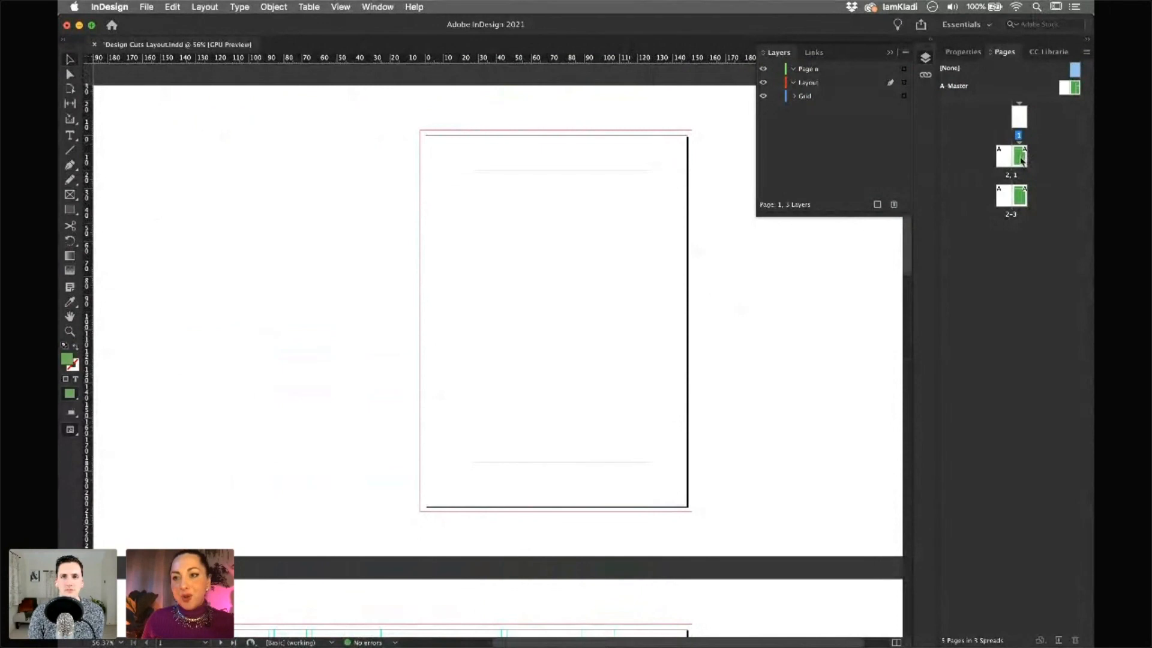
double_click(1021, 159)
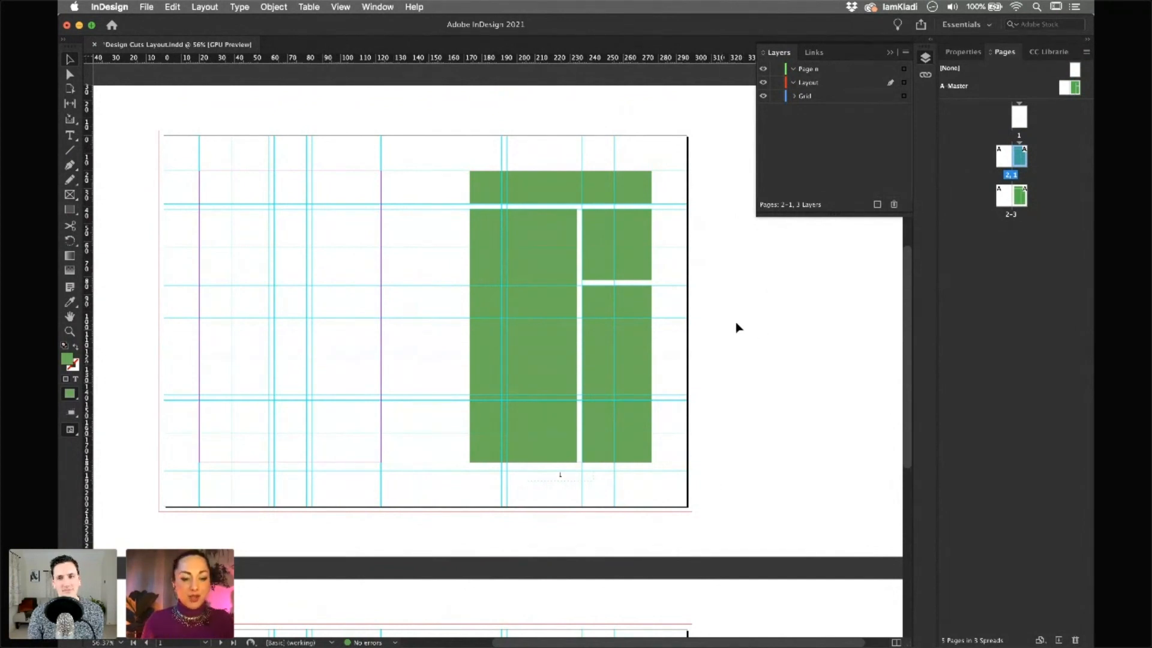
key("super+s")
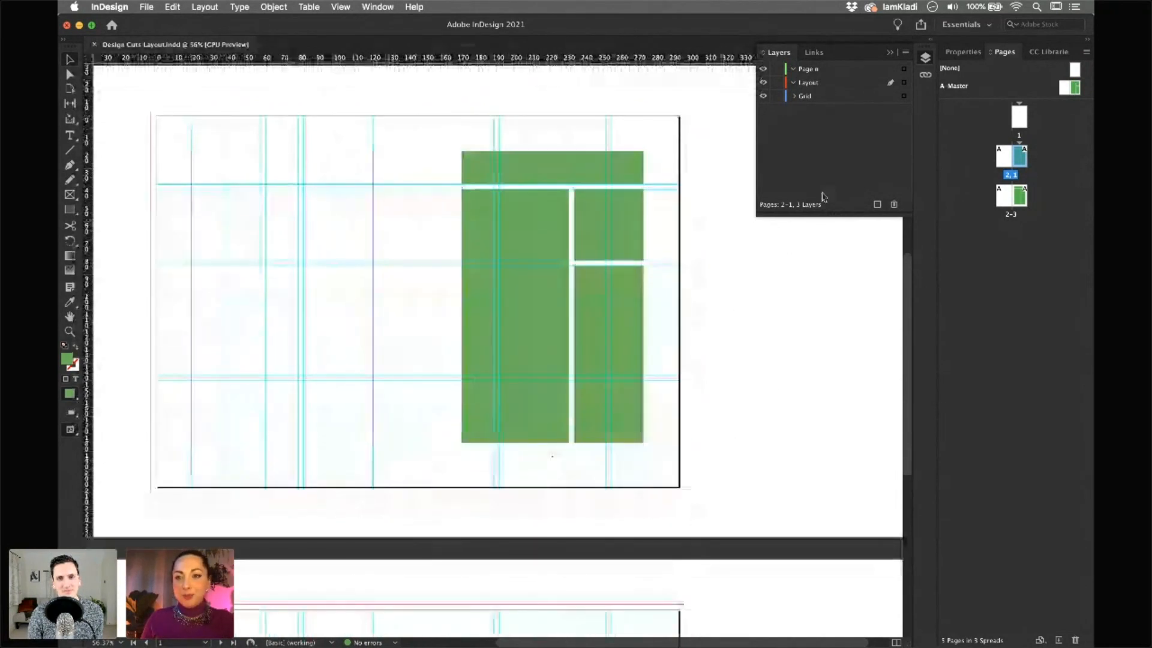
Create a new layer named "Content" and move it above the Page n layer
left_click(876, 205)
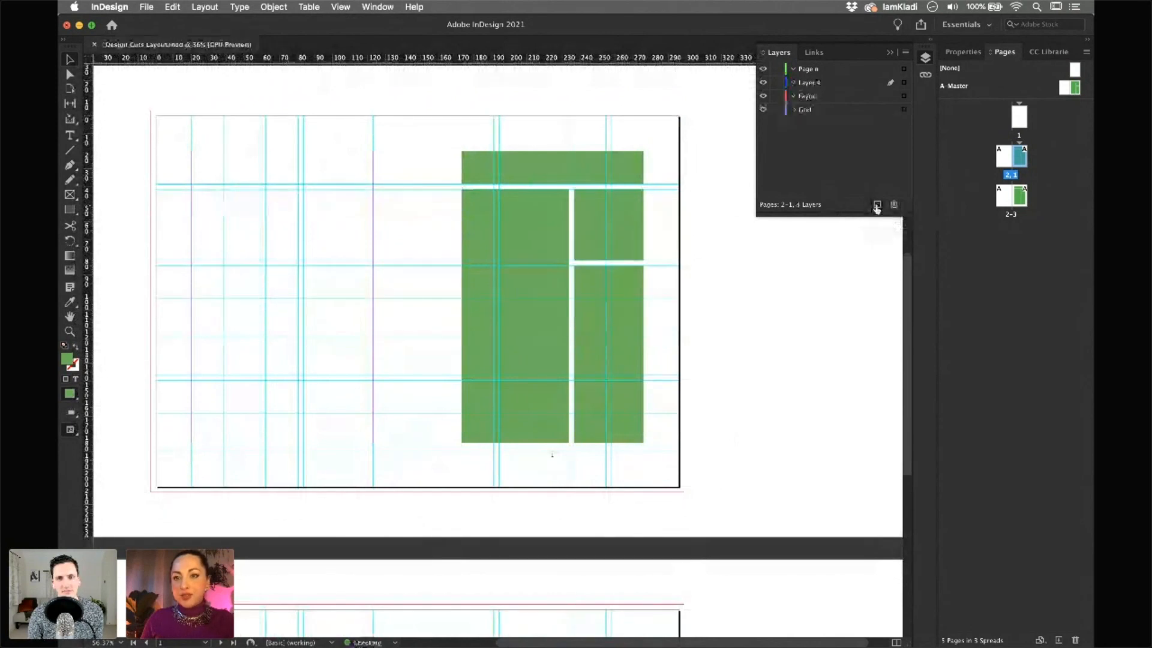
double_click(822, 86)
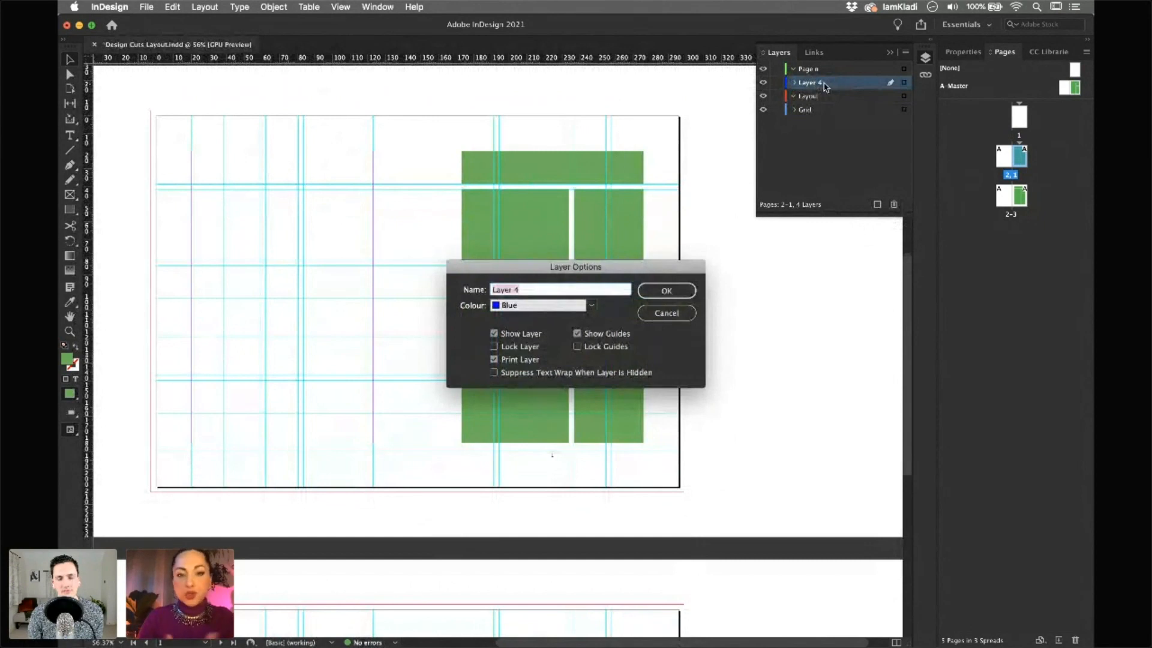
type("C")
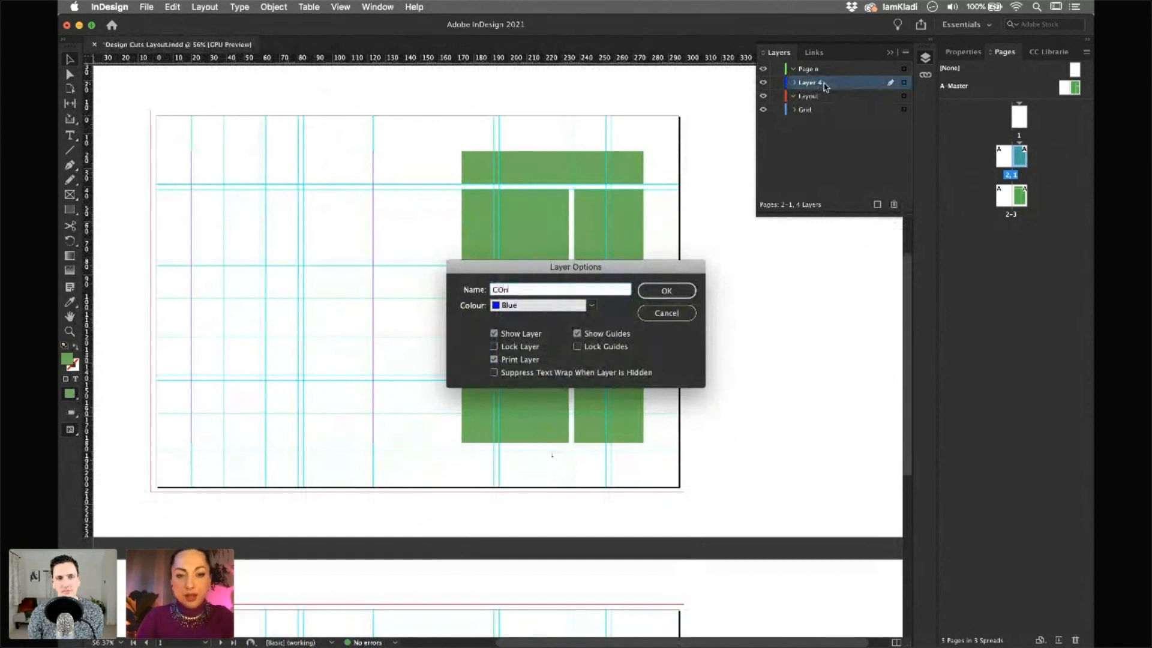
type("on")
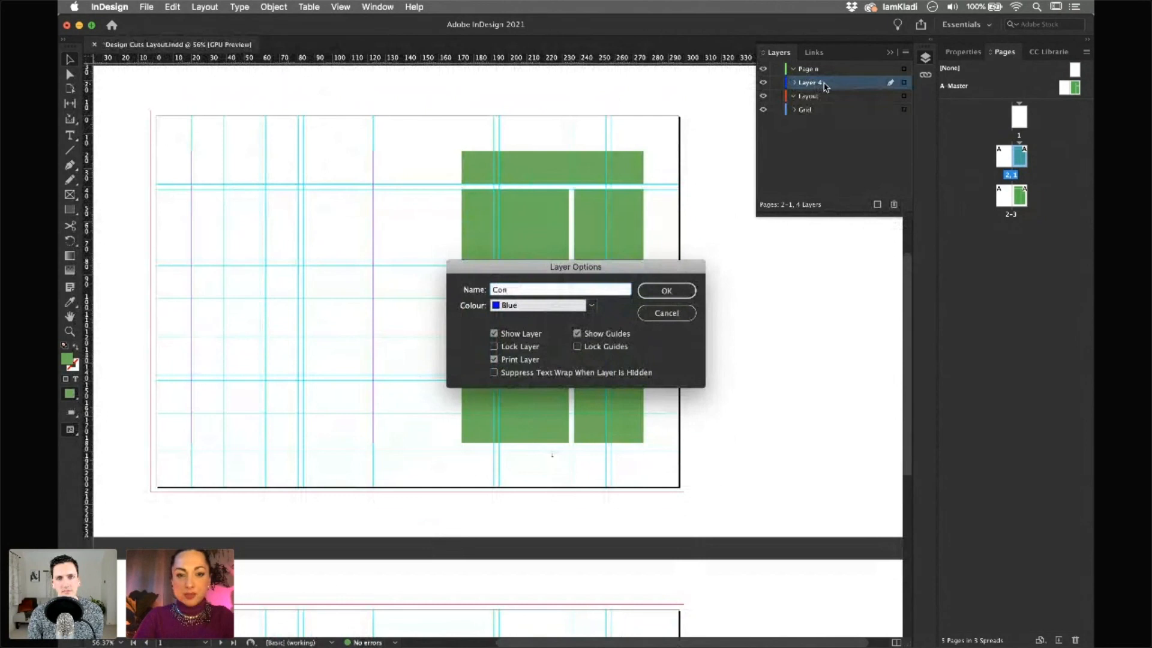
type("tent")
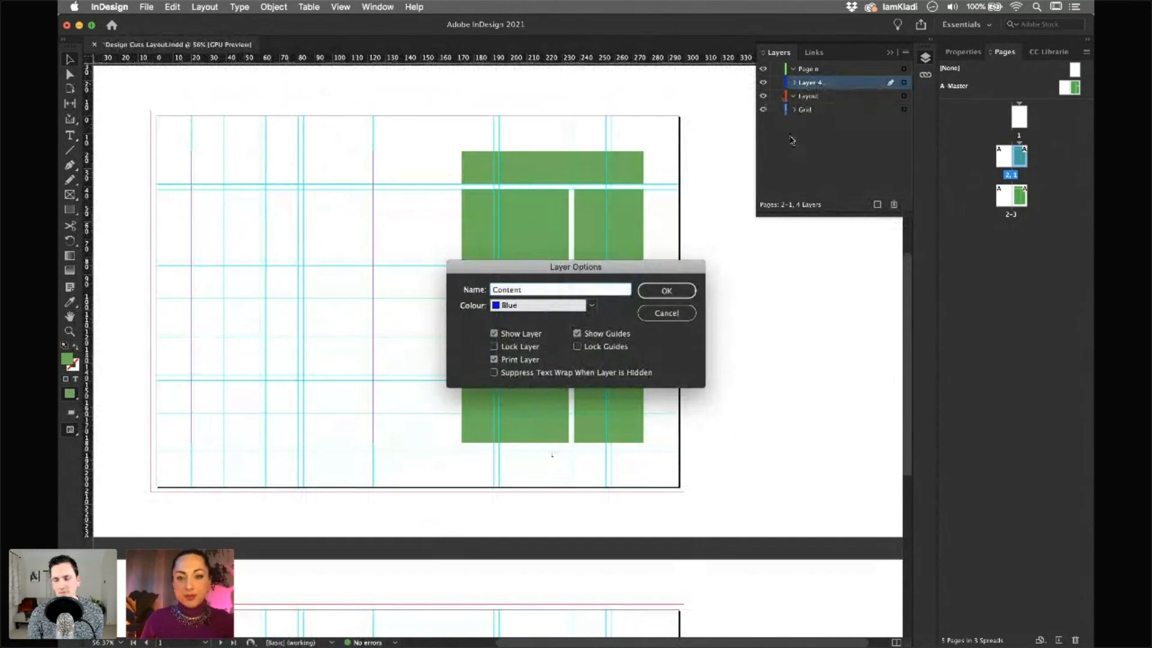
left_click(682, 291)
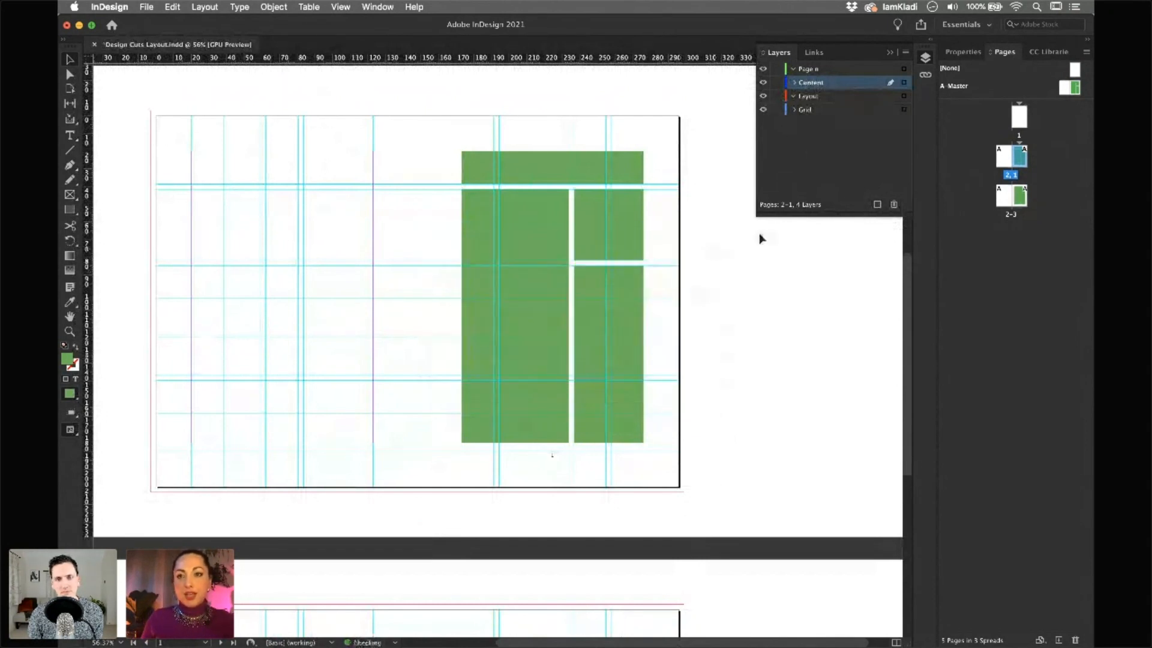
left_click_drag(821, 87, 819, 71)
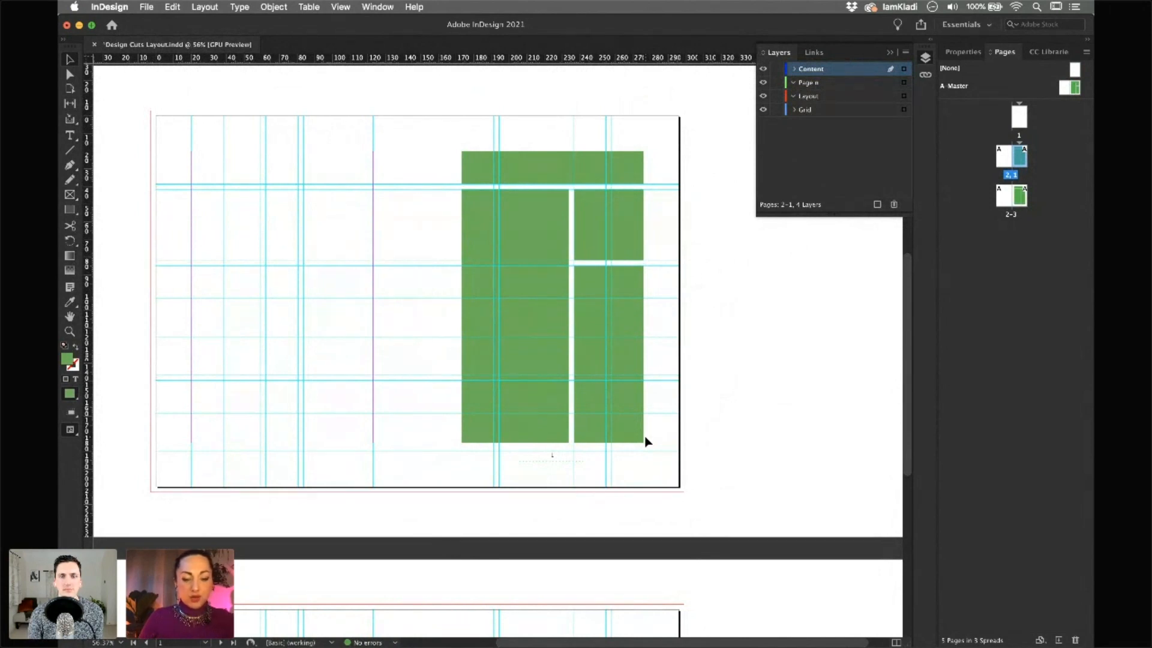
key("super+d")
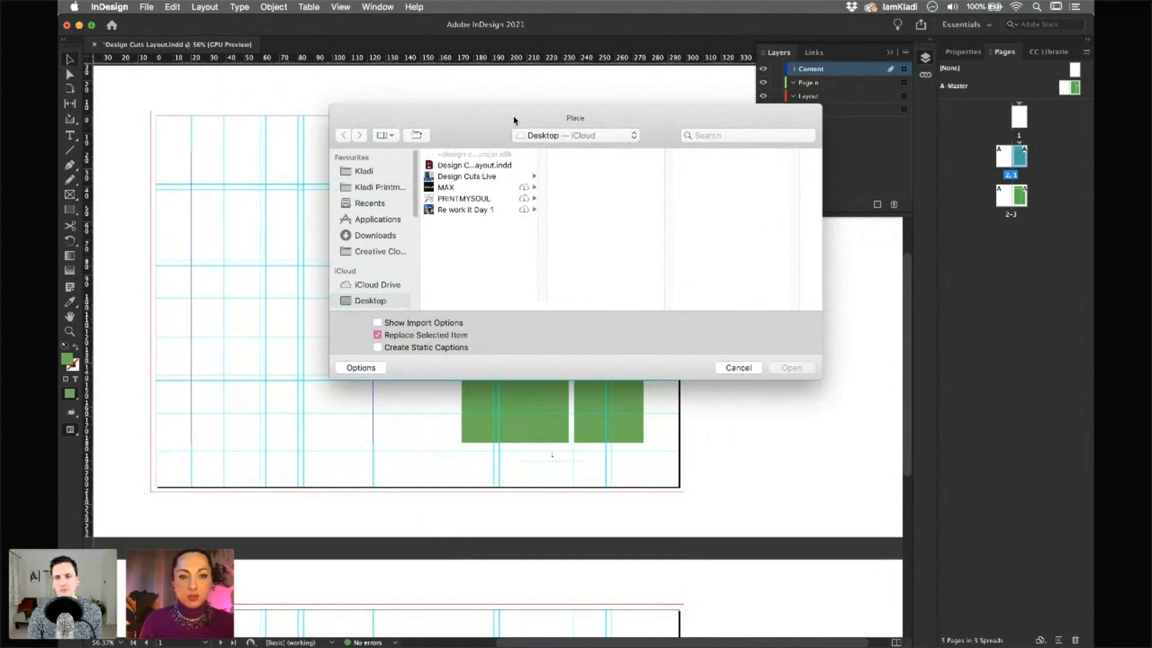
left_click(477, 177)
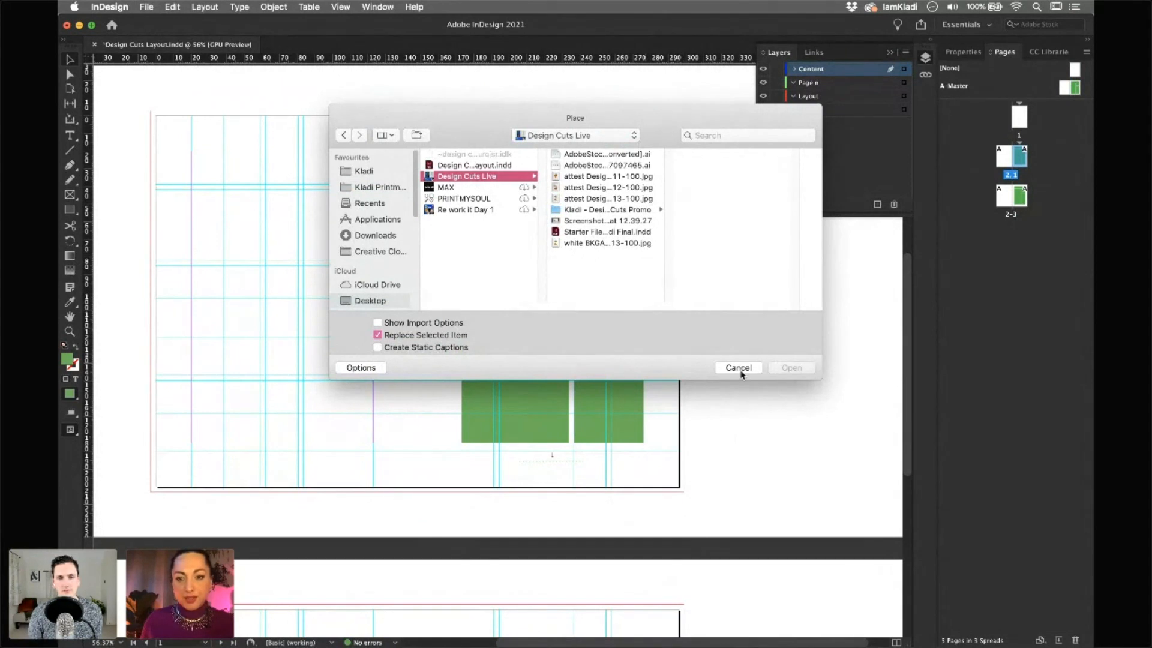
key("Escape")
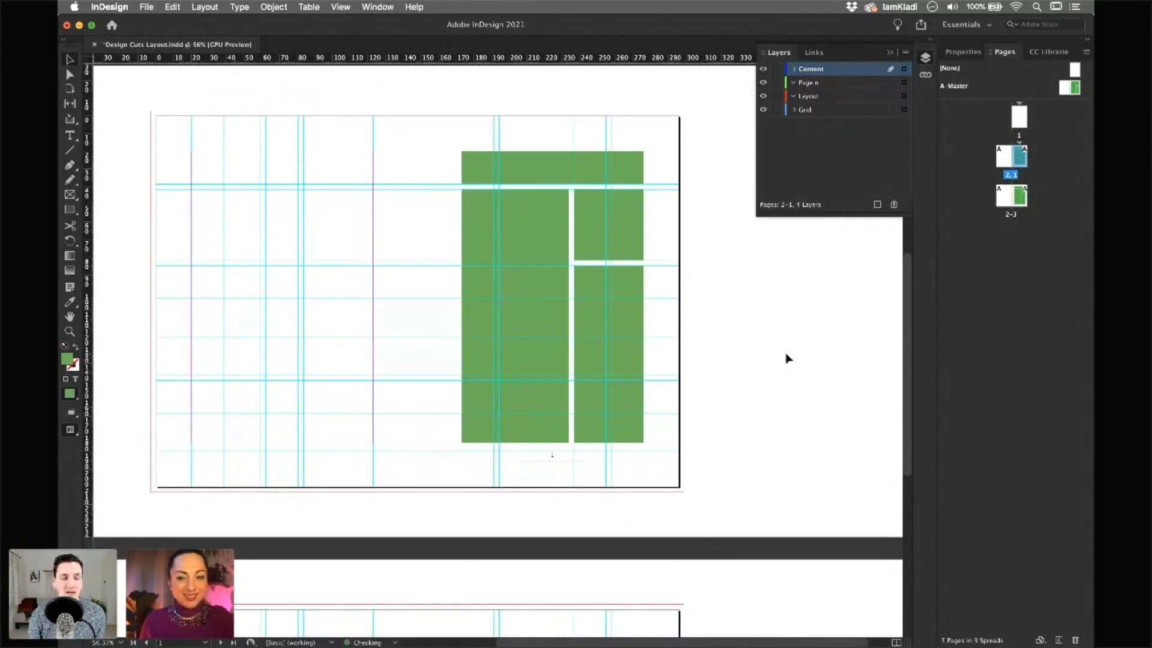
Load the "INTRODUCTION - Plant Therapy" document from Shared Folder for placing, skipping the missing font replacement
key("super+d")
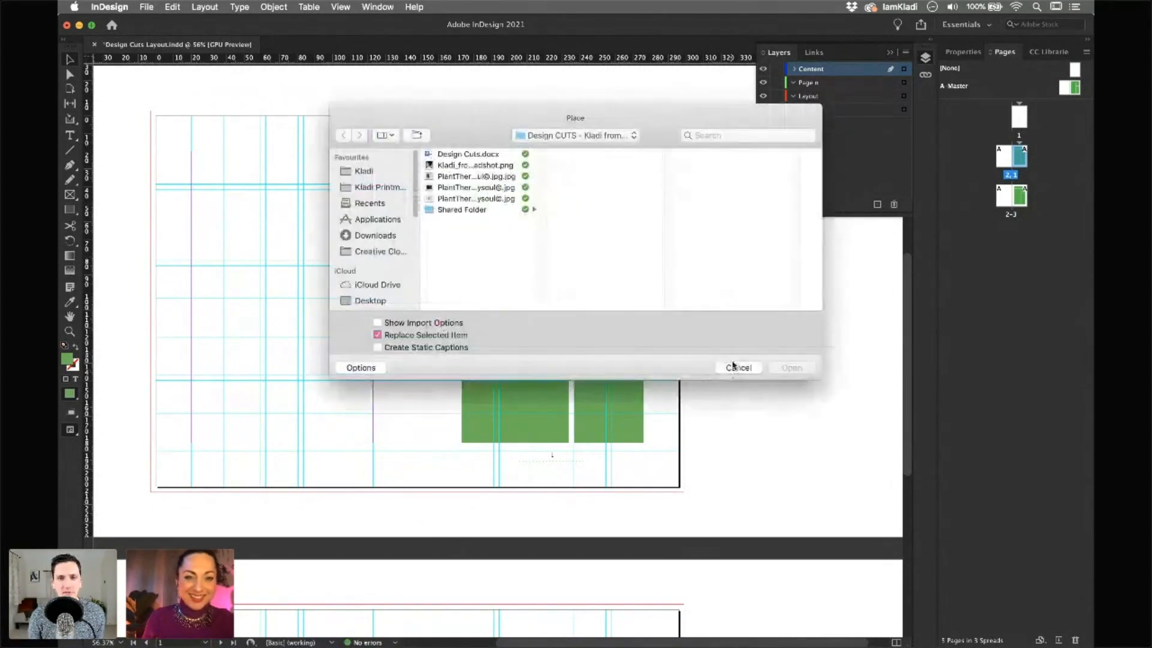
left_click(487, 210)
left_click(567, 188)
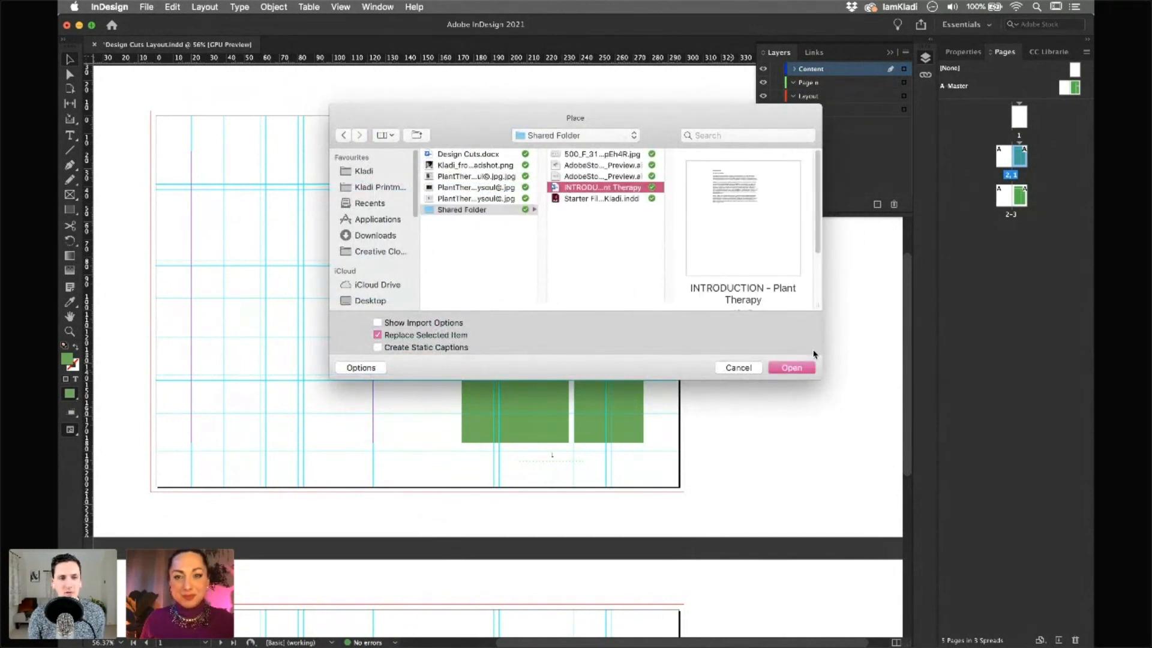
left_click_drag(679, 128, 623, 121)
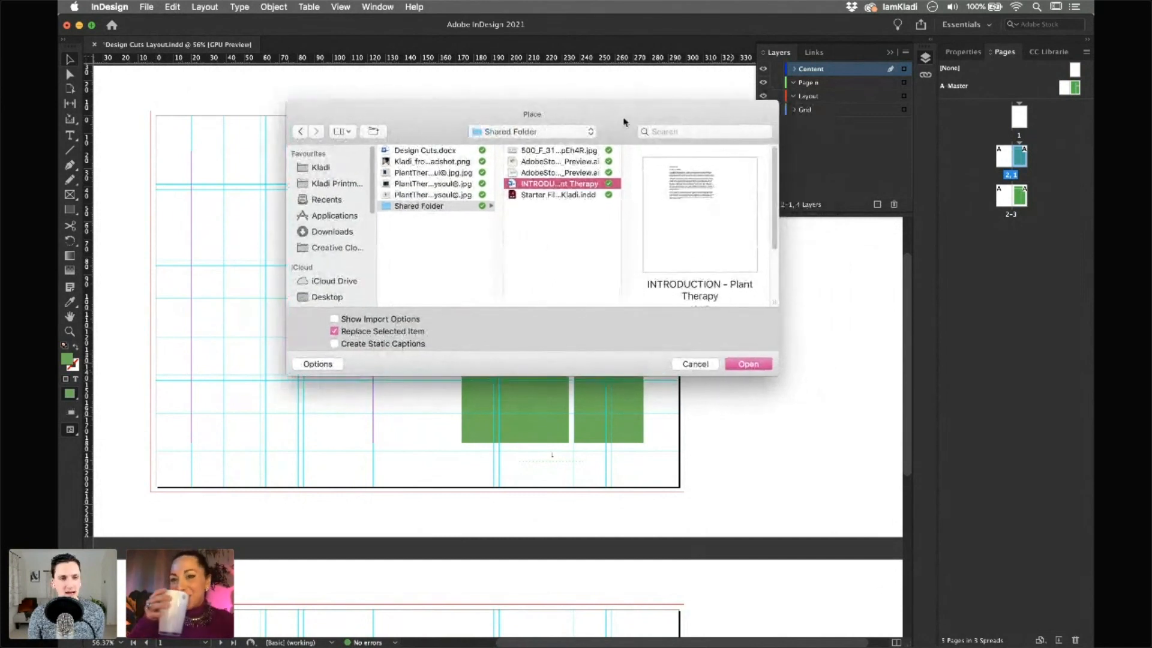
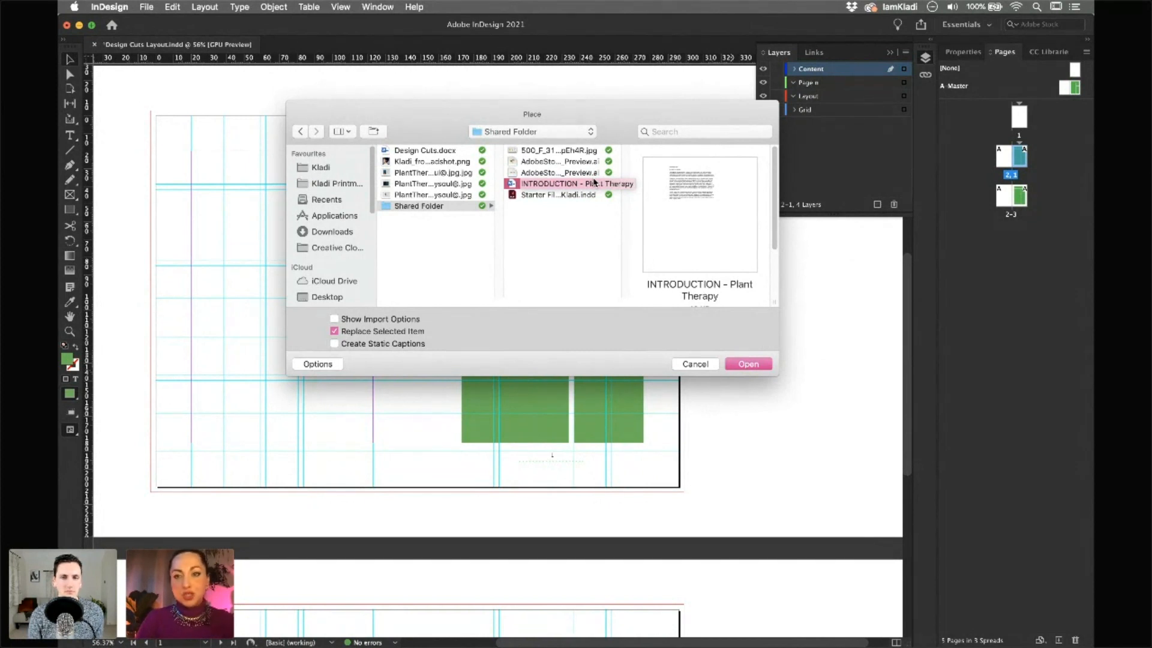
left_click(598, 182)
left_click_drag(630, 112, 569, 91)
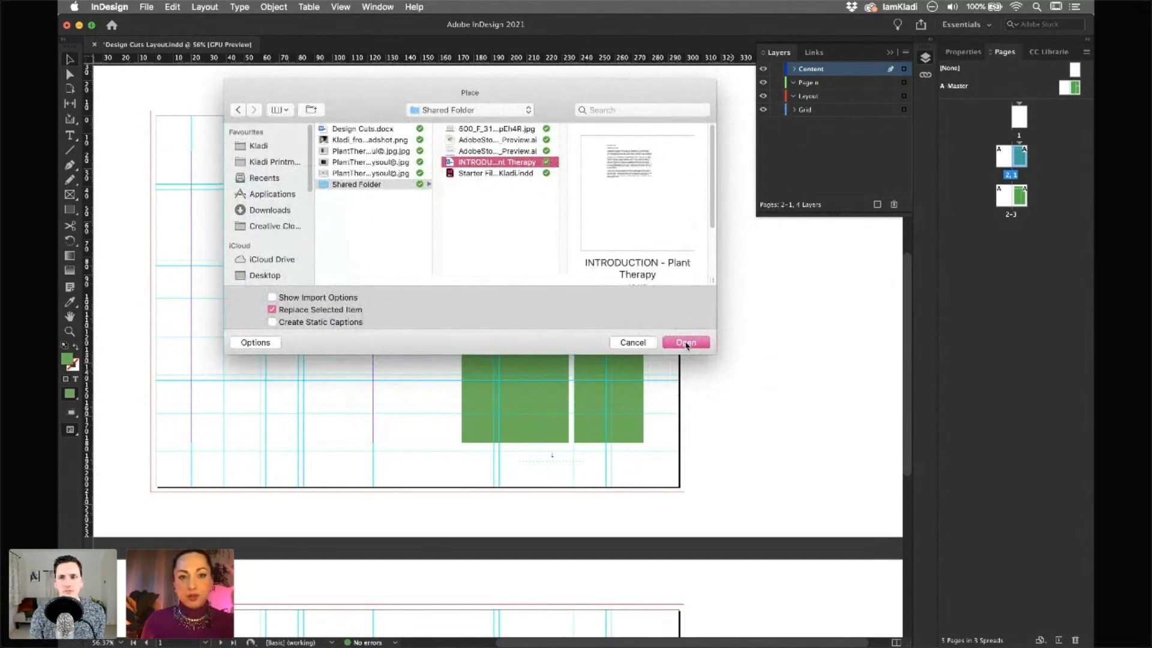
left_click(687, 343)
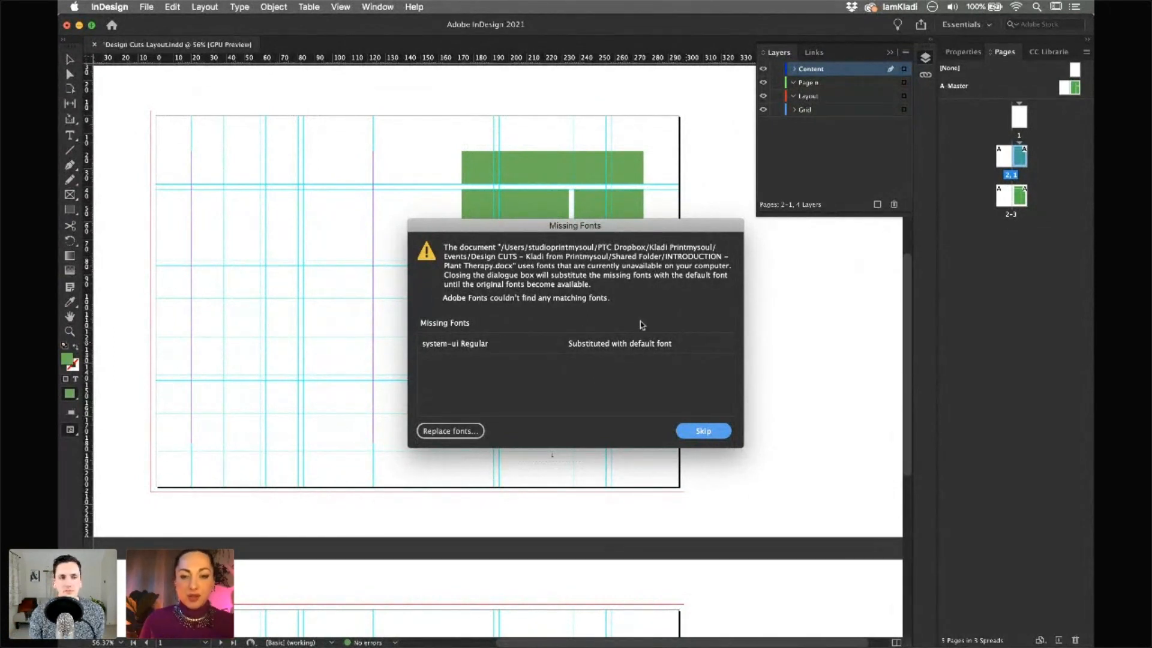
left_click(704, 432)
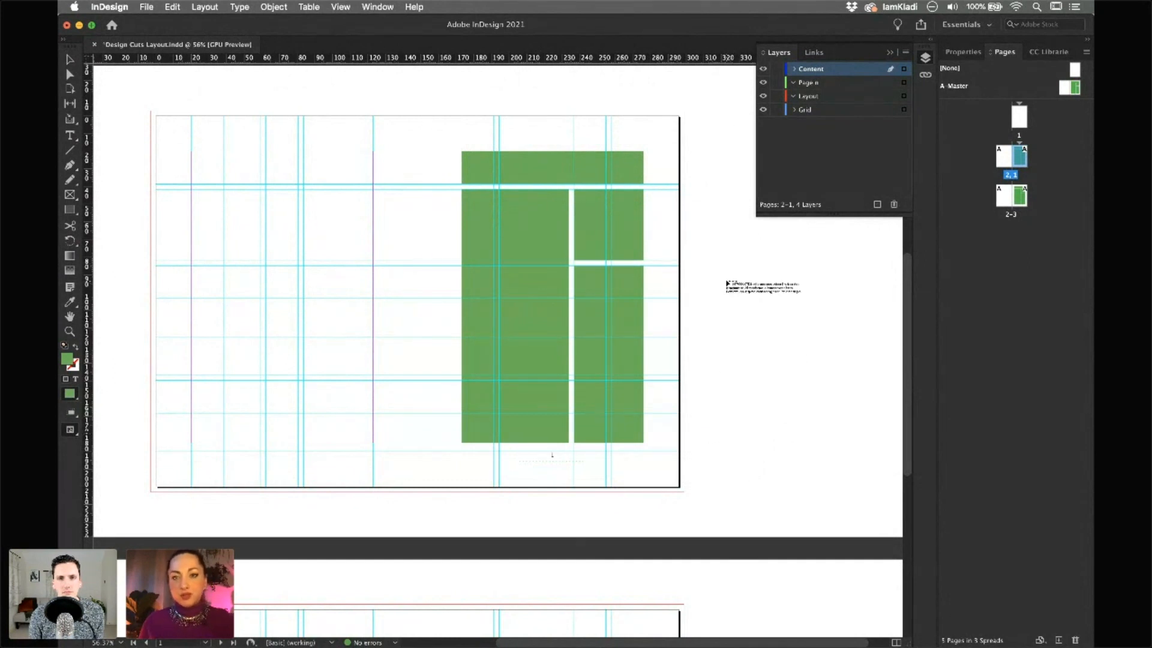
Place the loaded text on the pasteboard beside the first spread in a frame about 128.5 mm wide and 175 mm high
left_click_drag(722, 278, 630, 282)
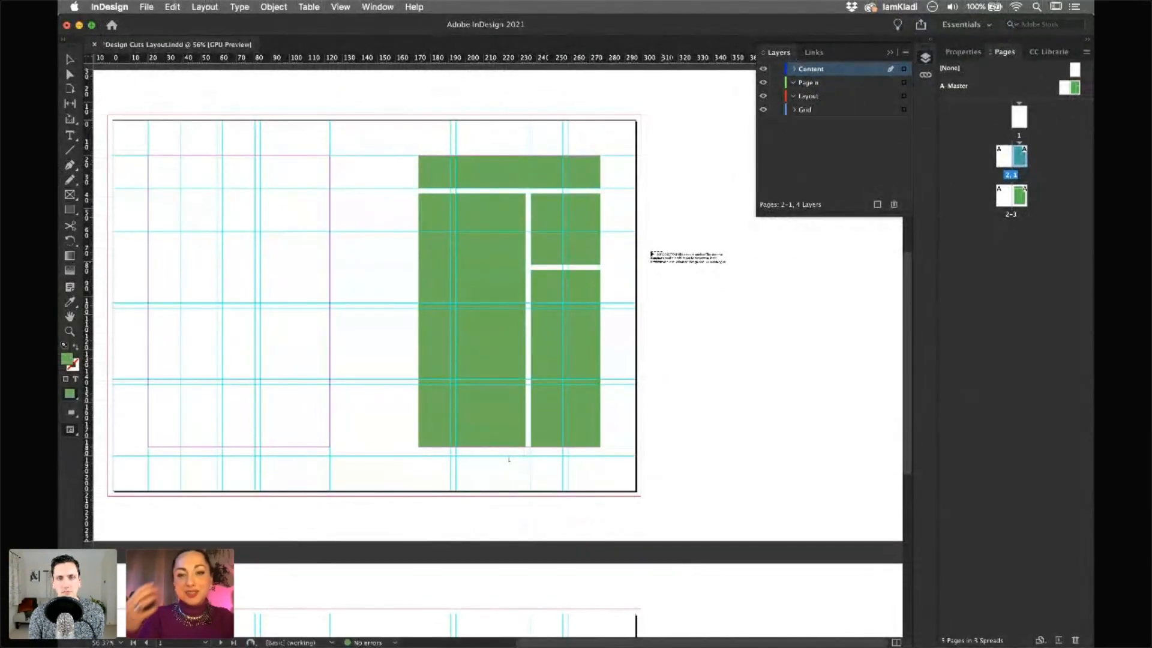
left_click_drag(651, 150, 874, 455)
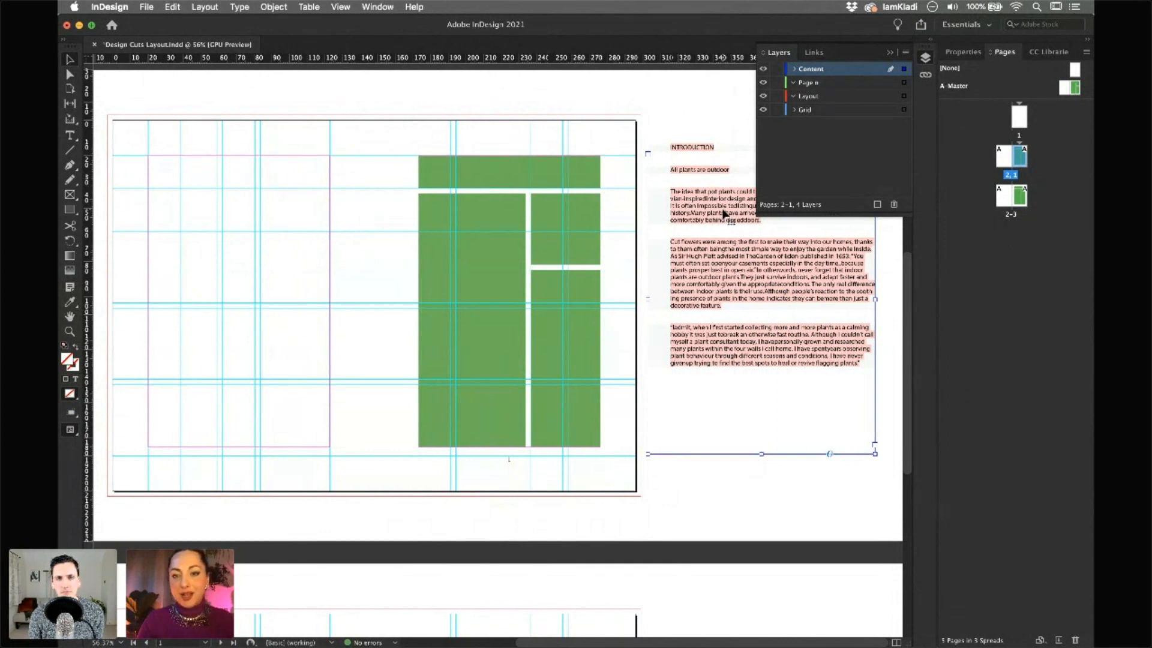
left_click_drag(770, 264, 757, 298)
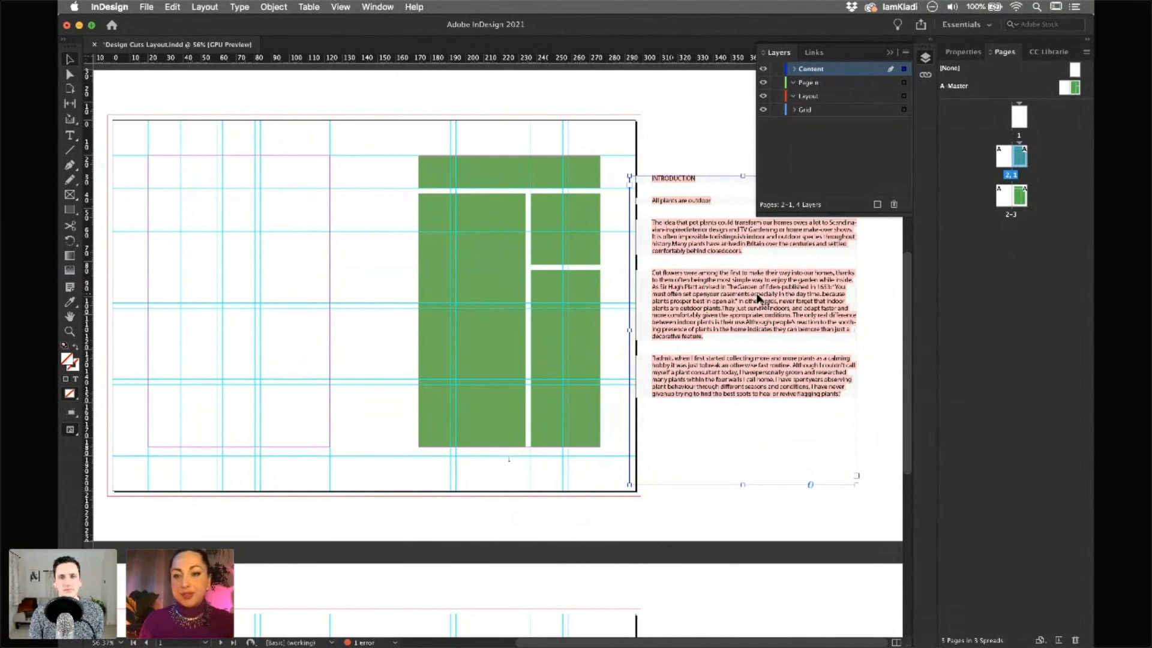
Try another font and the [Basic Paragraph] style on all the introduction text, and undo the changes
left_click(961, 53)
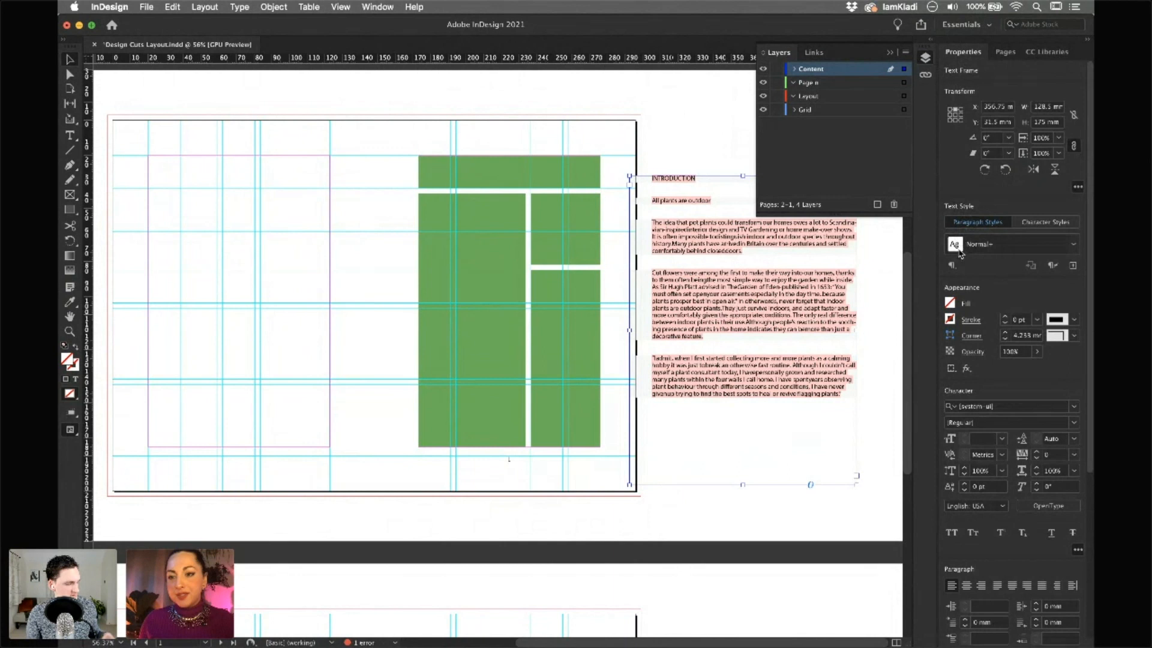
double_click(785, 273)
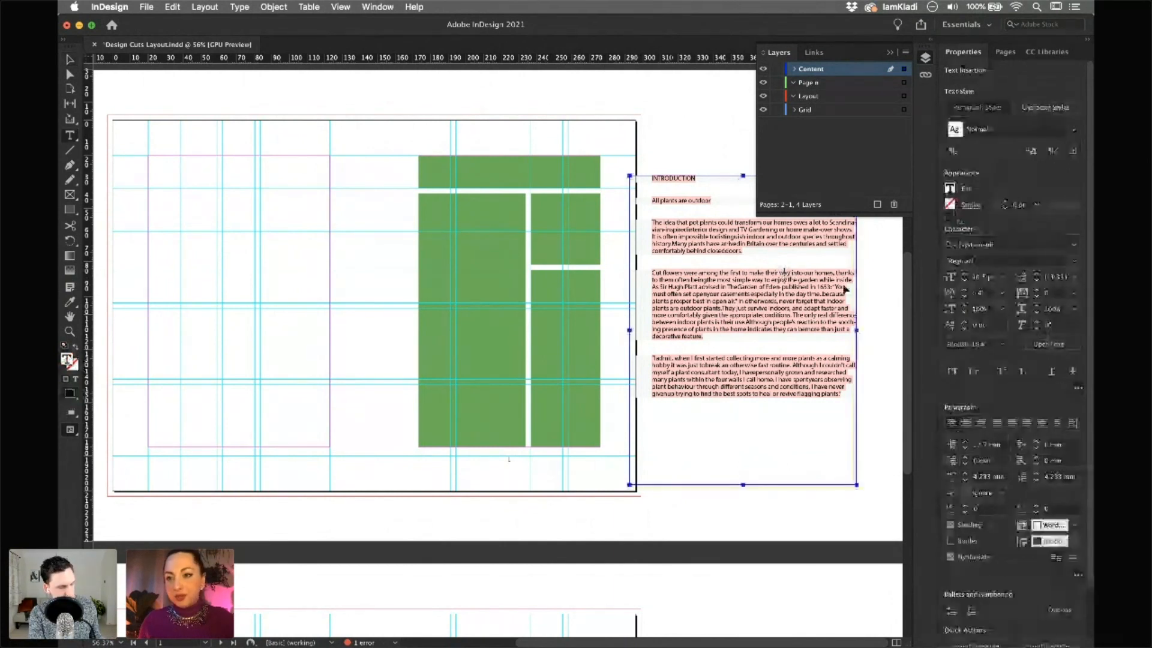
key("super+a")
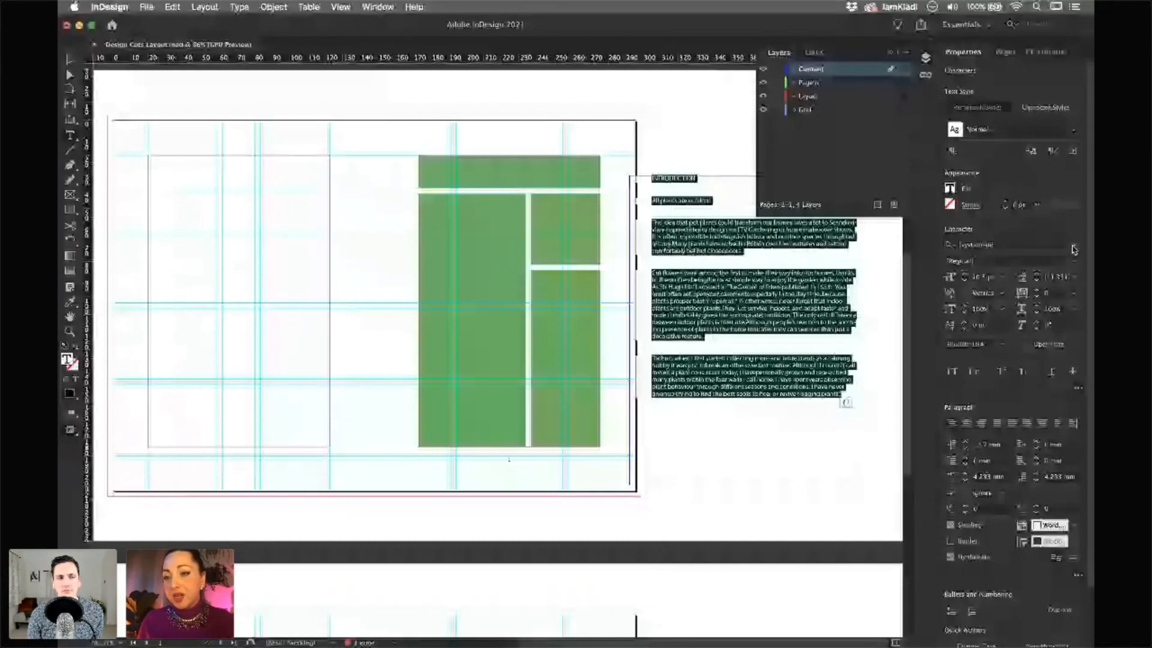
left_click(1074, 250)
left_click(990, 521)
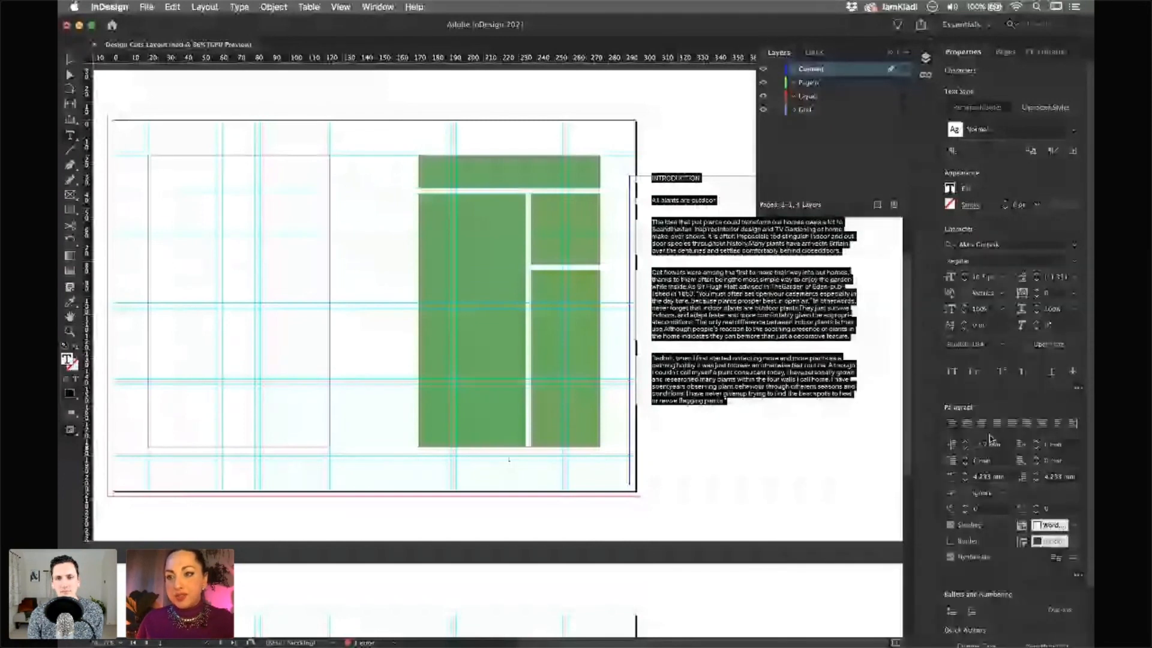
left_click(989, 129)
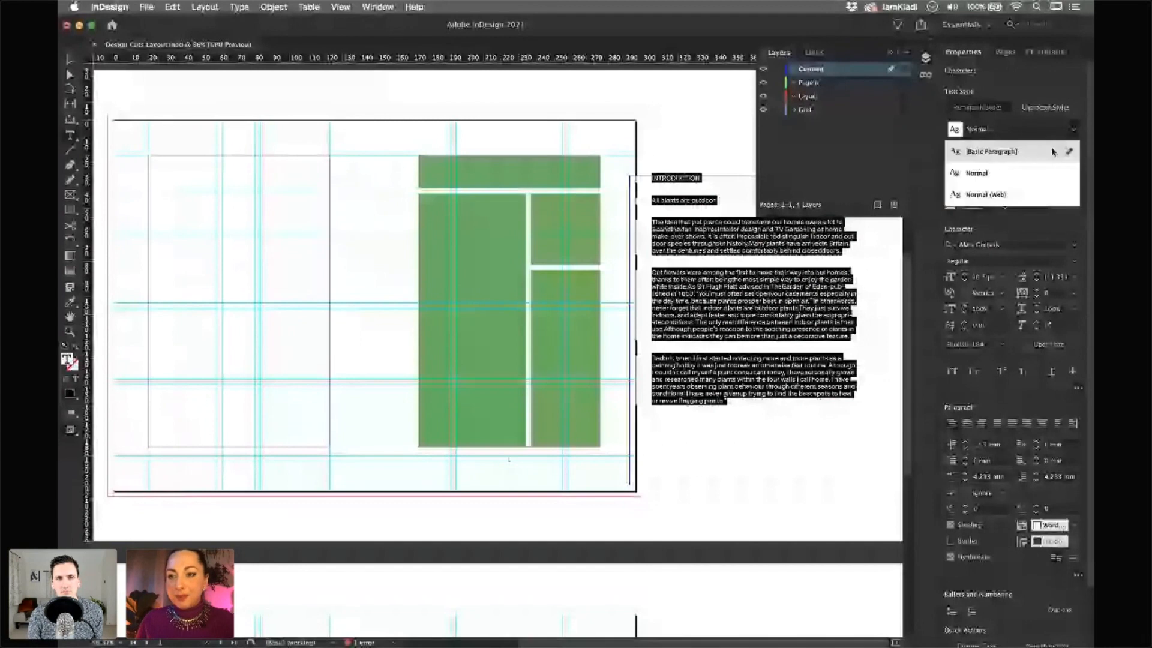
left_click(991, 157)
key("Escape")
left_click_drag(666, 240, 653, 224)
key("super+z")
key("super+z")
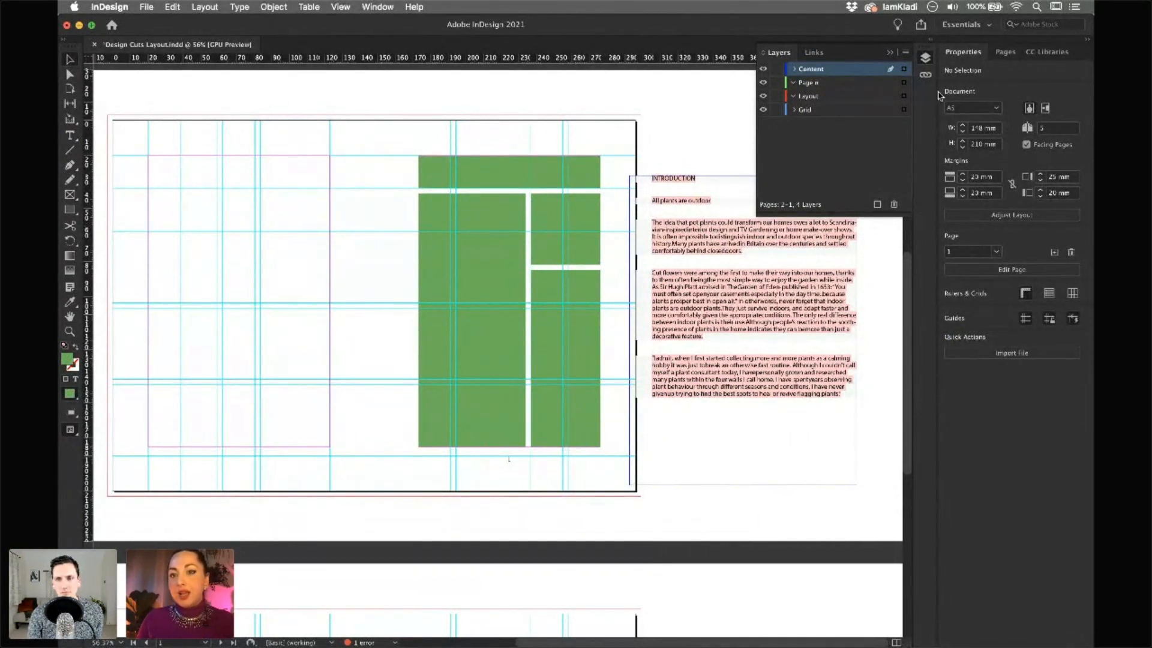
Apply the [Basic Paragraph] style to the whole introduction text frame
left_click(724, 219)
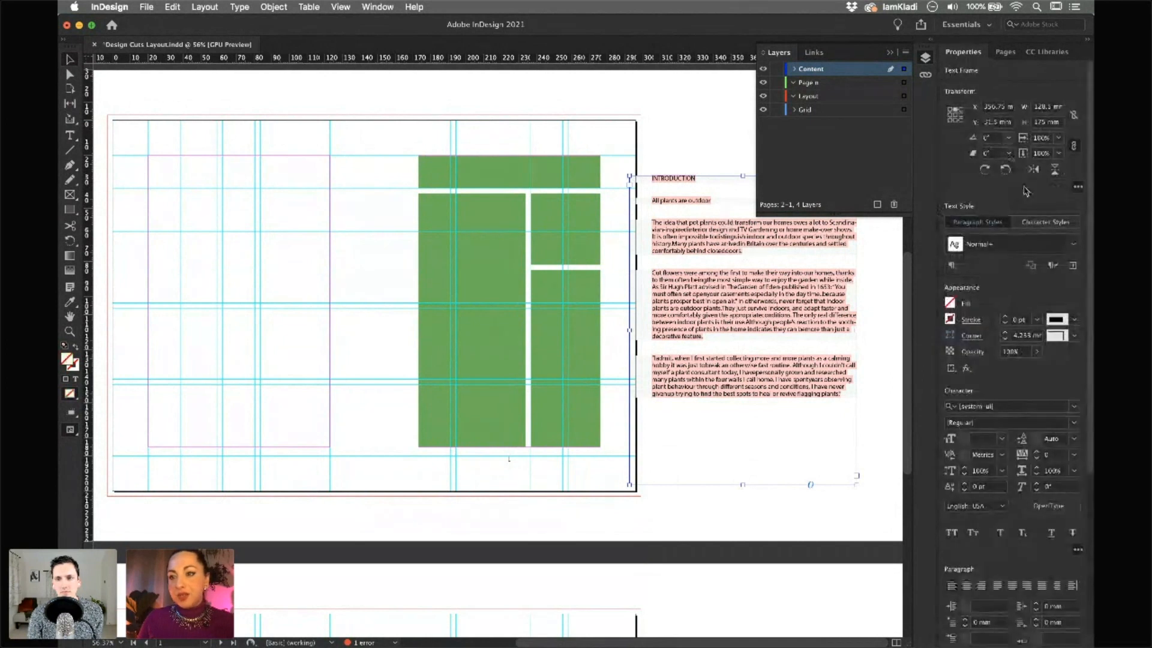
left_click(1073, 246)
left_click(993, 265)
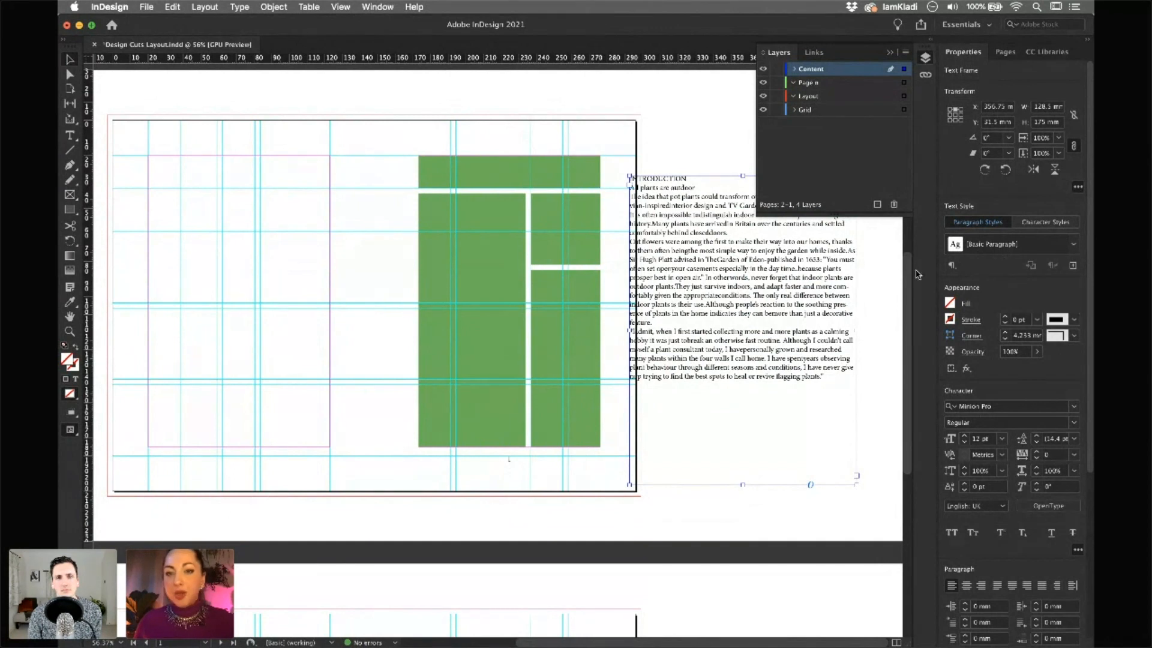
Reposition the introduction text frame on the pasteboard so it sits just clear of the page edge
left_click_drag(681, 275, 710, 271)
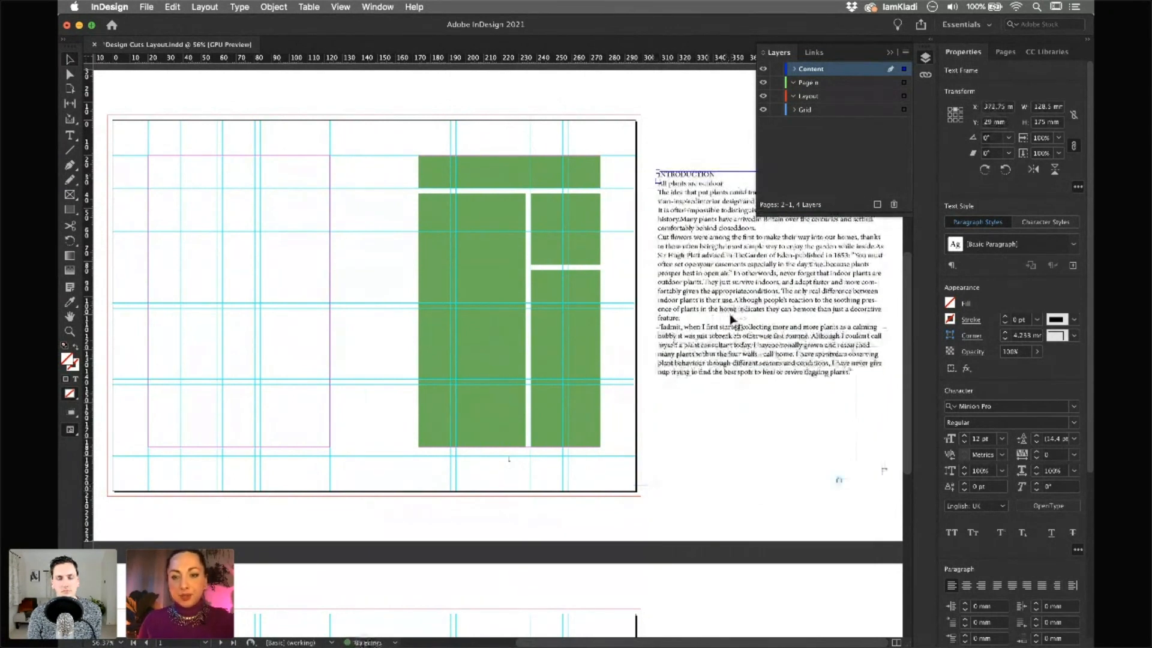
left_click_drag(683, 283, 701, 312)
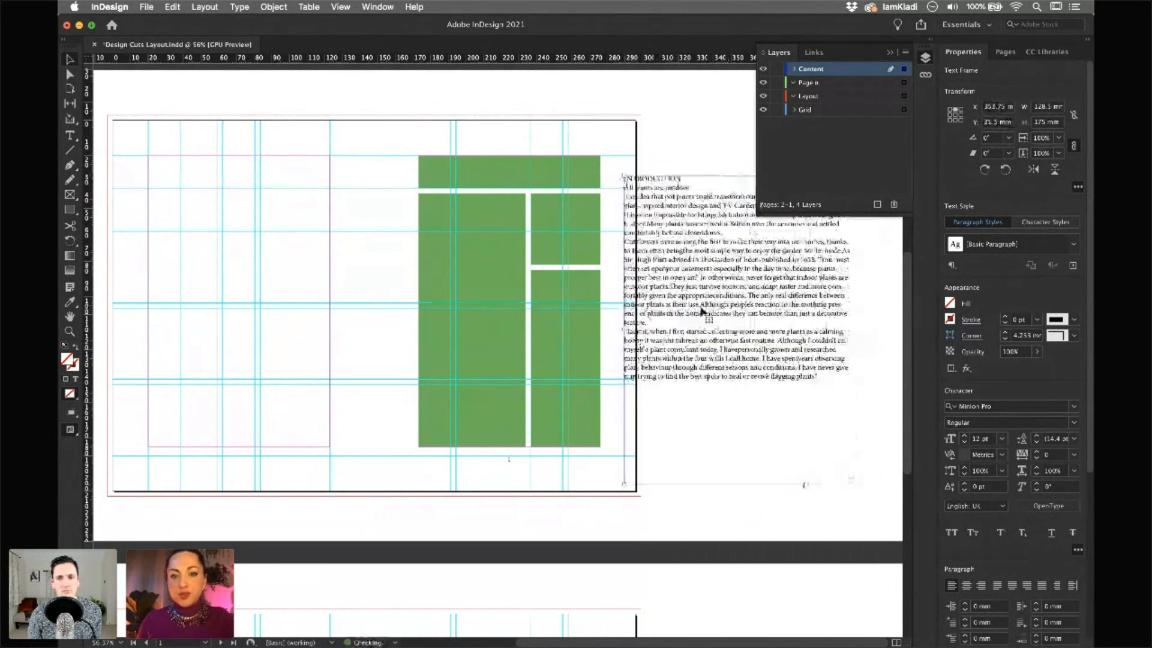
scroll(699, 310, "up", 1)
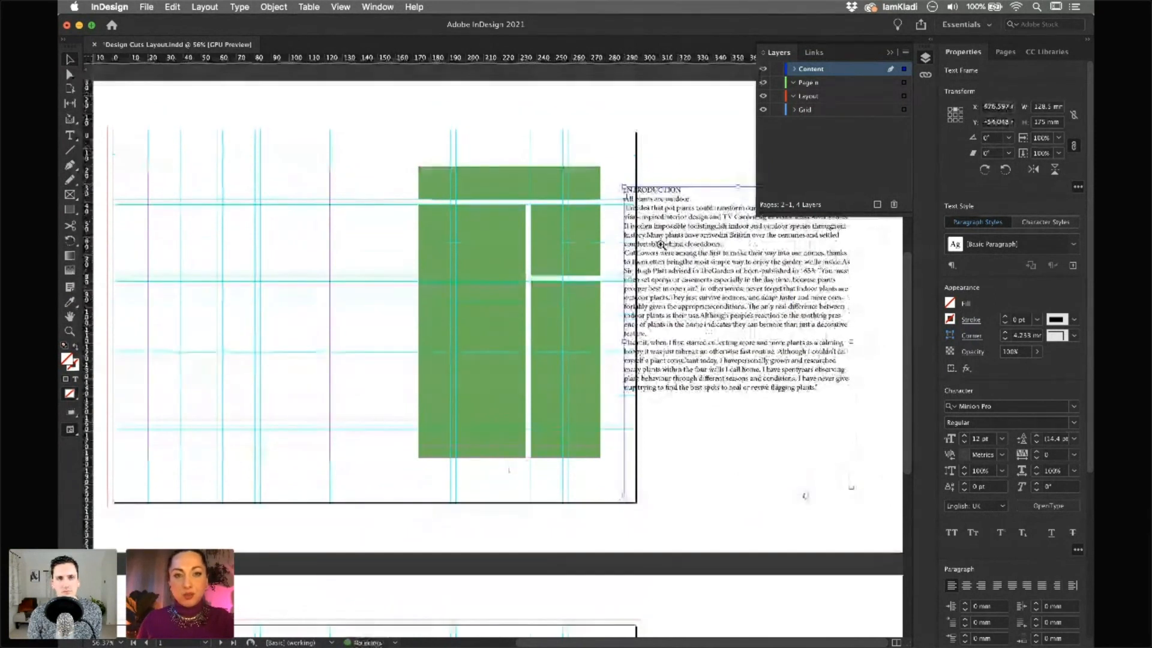
scroll(661, 244, "up", 5)
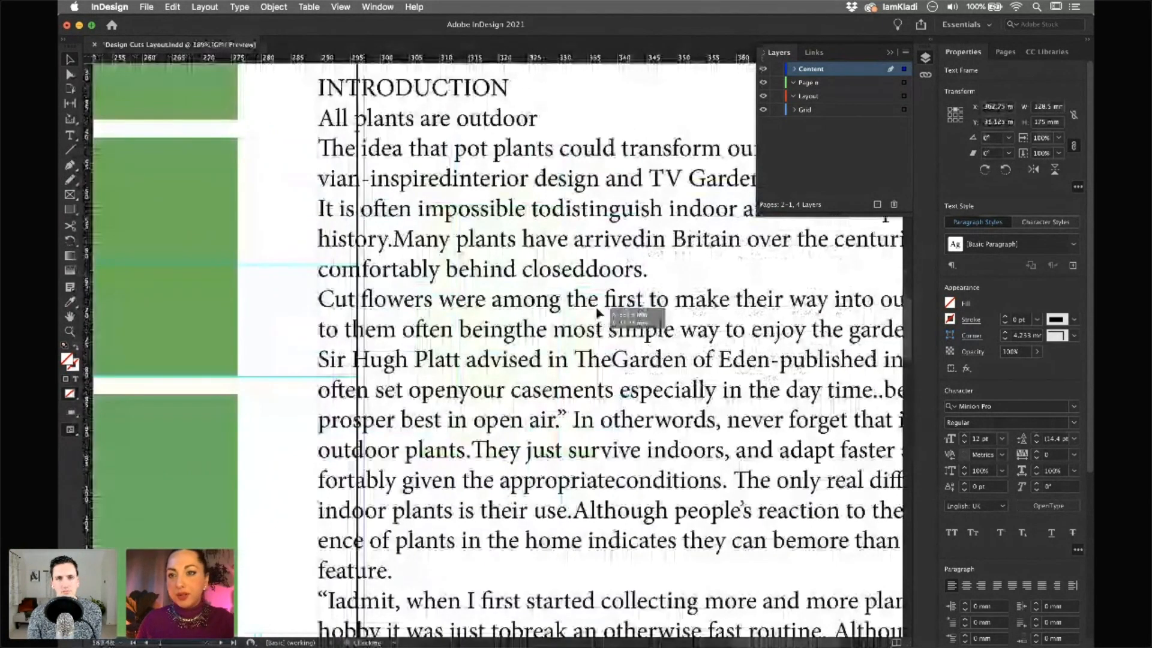
left_click_drag(598, 311, 617, 301)
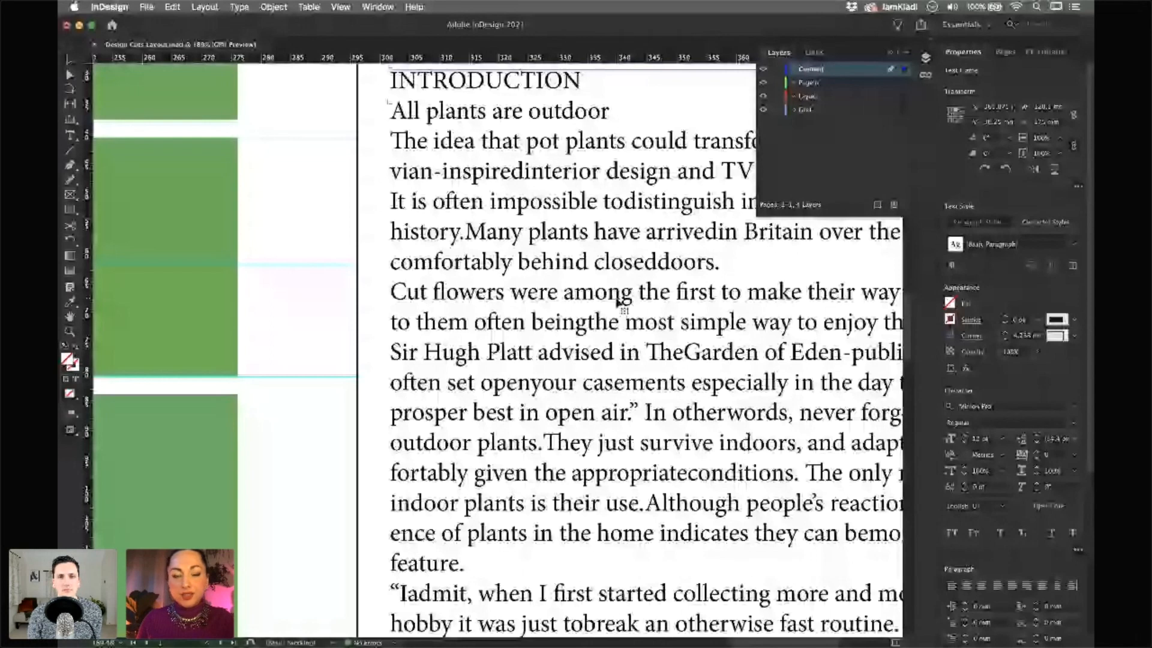
Insert the missing space in "I admit" at the start of the last introduction paragraph
left_click_drag(748, 176, 548, 205)
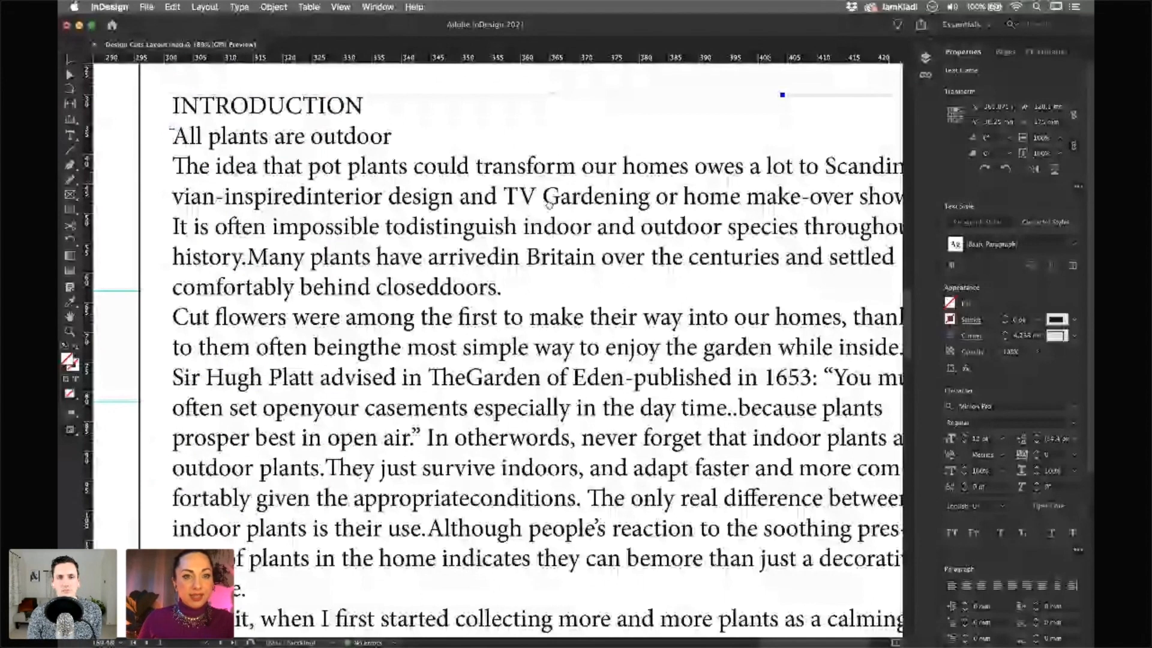
scroll(391, 120, "down", 1)
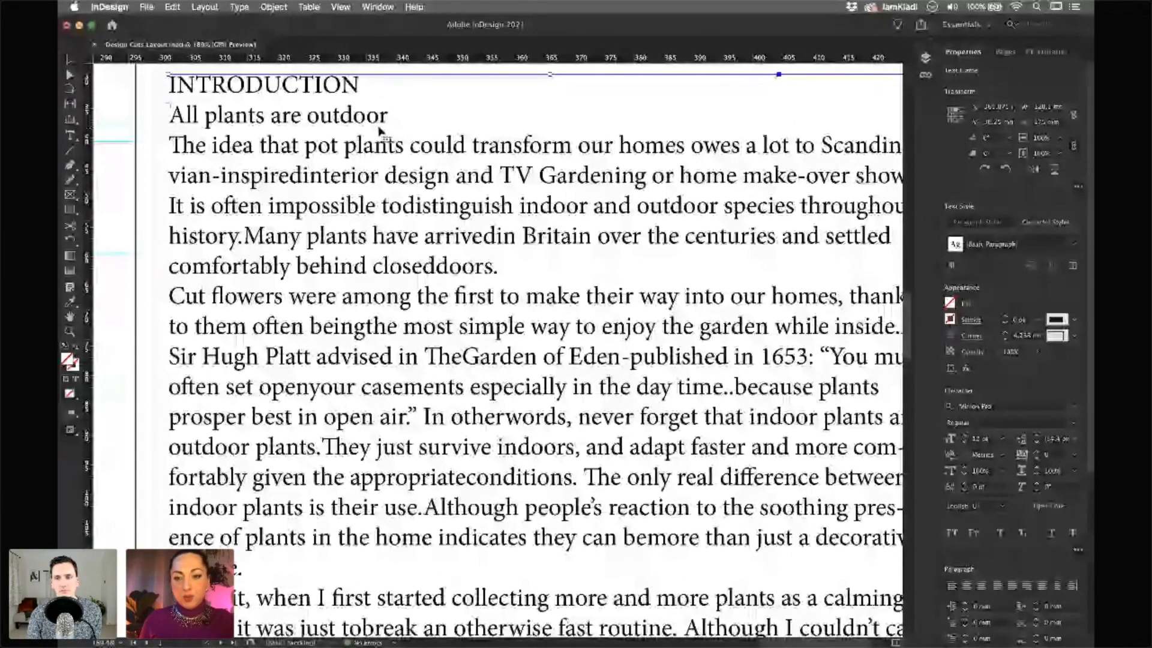
scroll(379, 131, "down", 10)
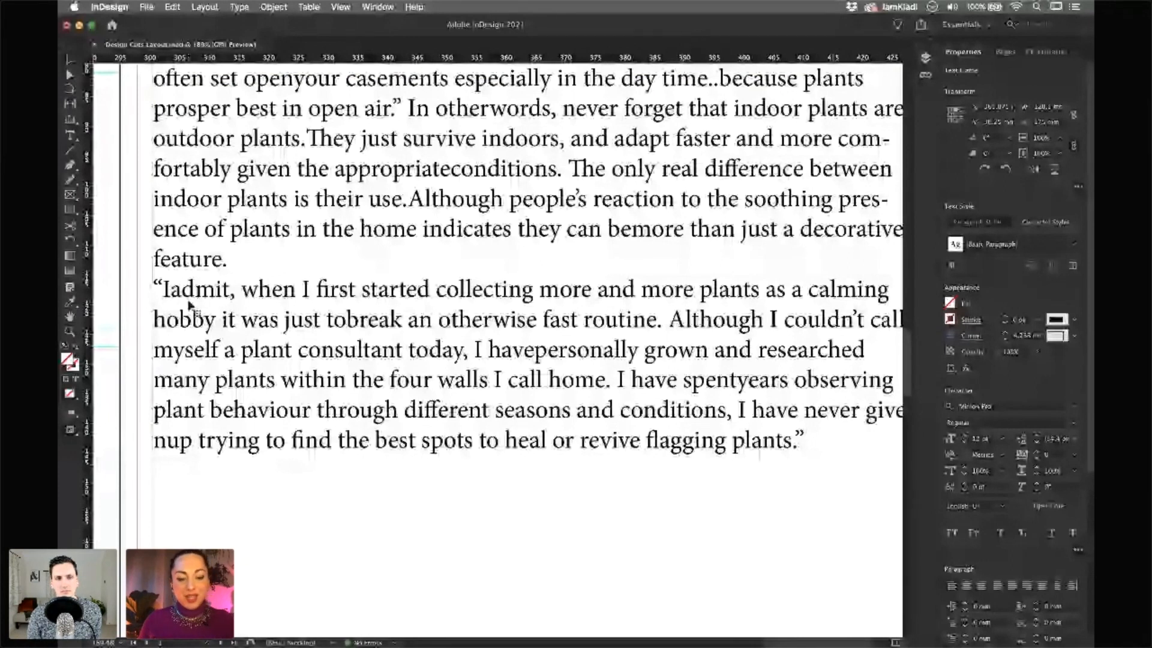
left_click(168, 290)
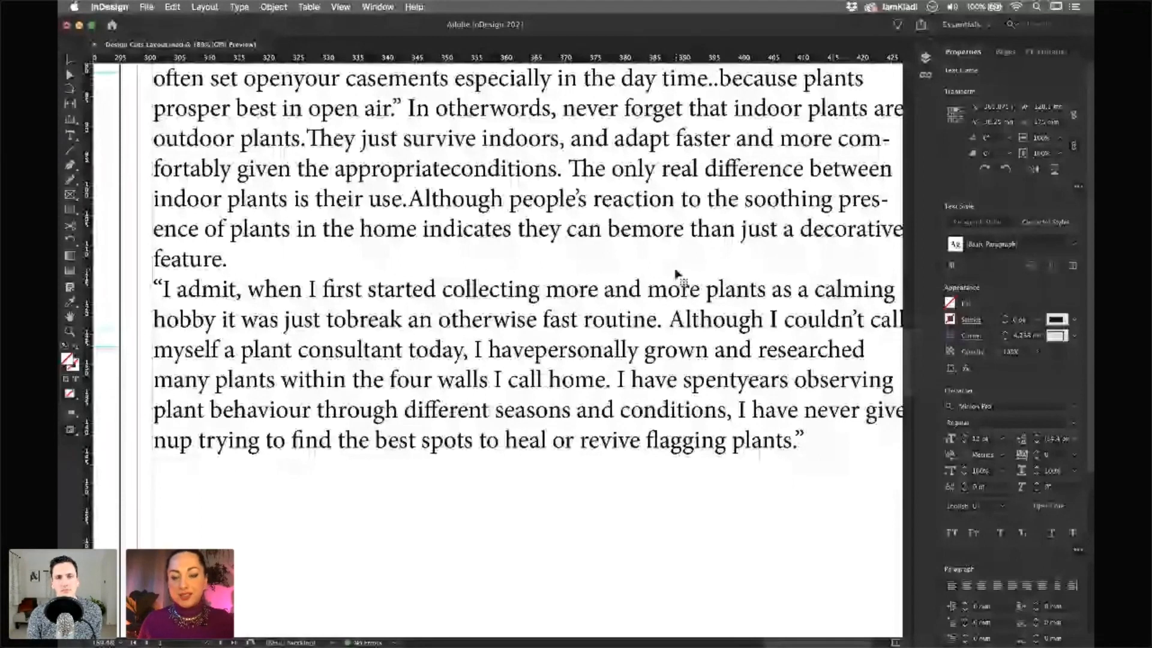
Cut the closing "I admit" paragraph out of the introduction, paste it into its own text frame and move that frame below the introduction text
scroll(678, 275, "down", 5)
triple_click(564, 308)
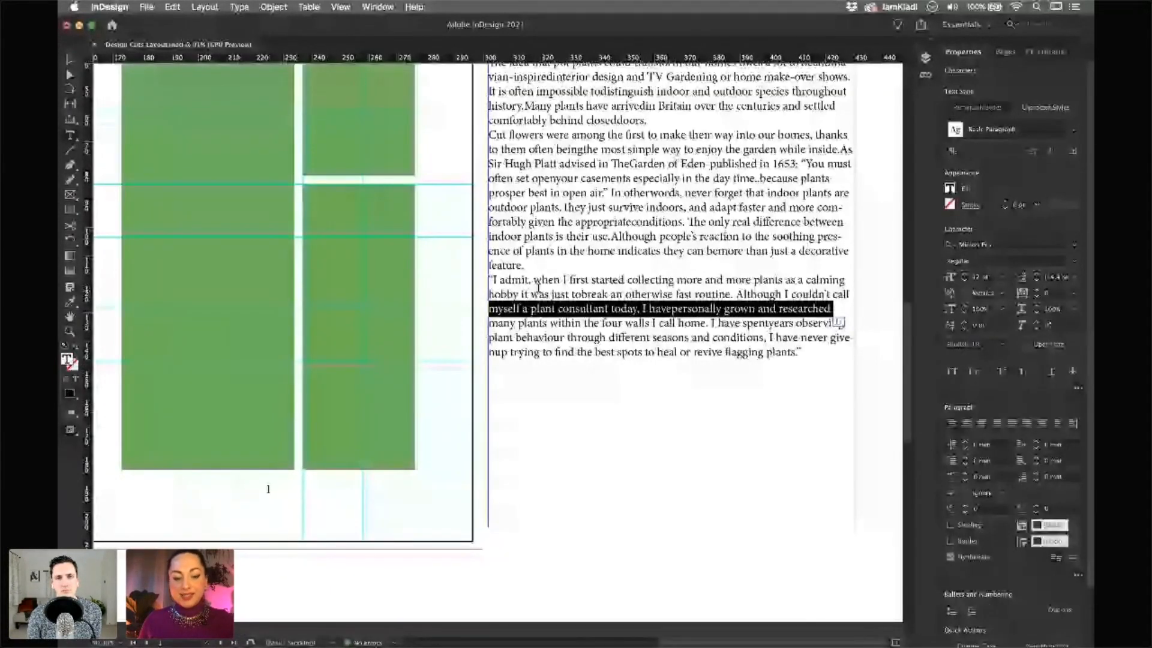
left_click(538, 289)
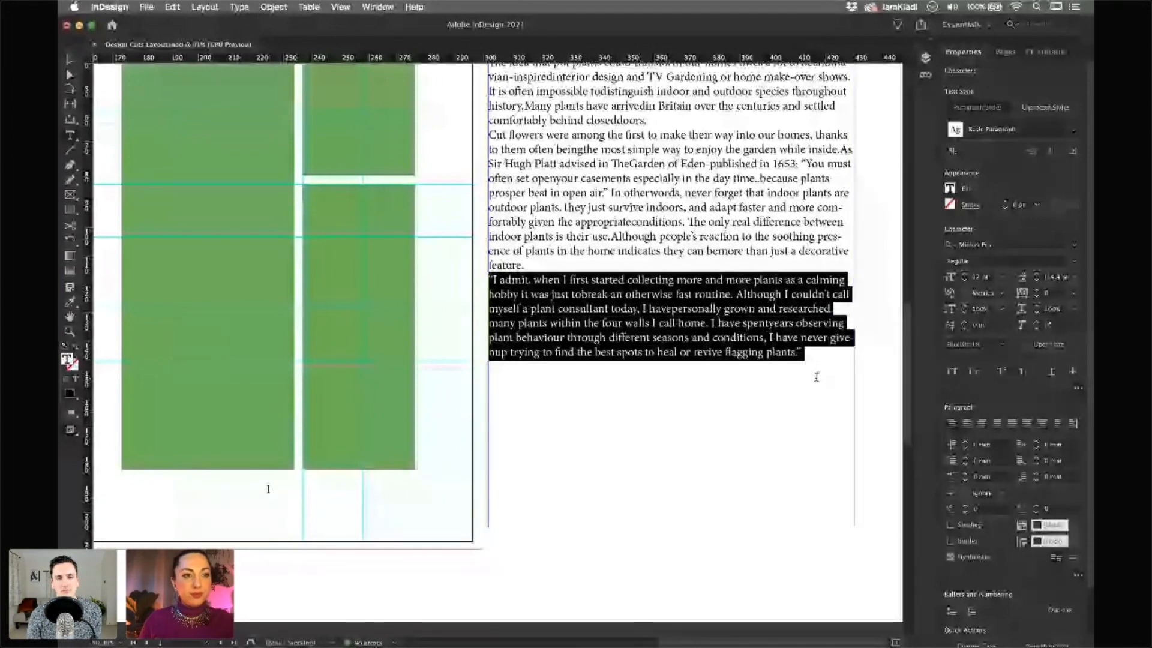
key("BackSpace")
key("Escape")
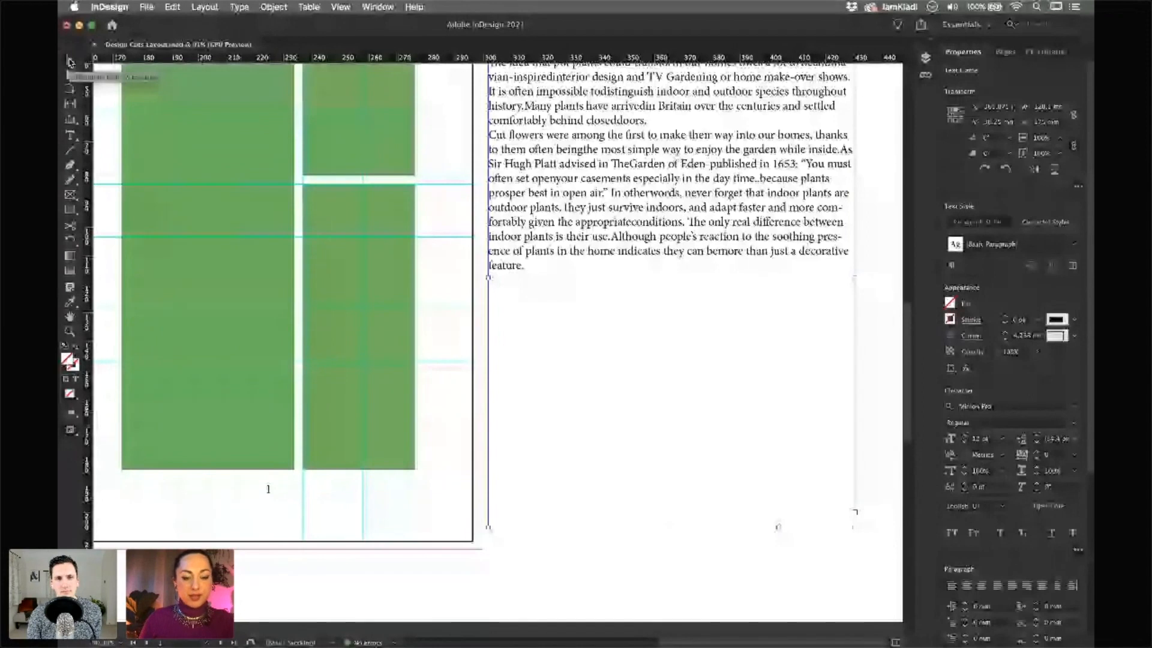
key("super+v")
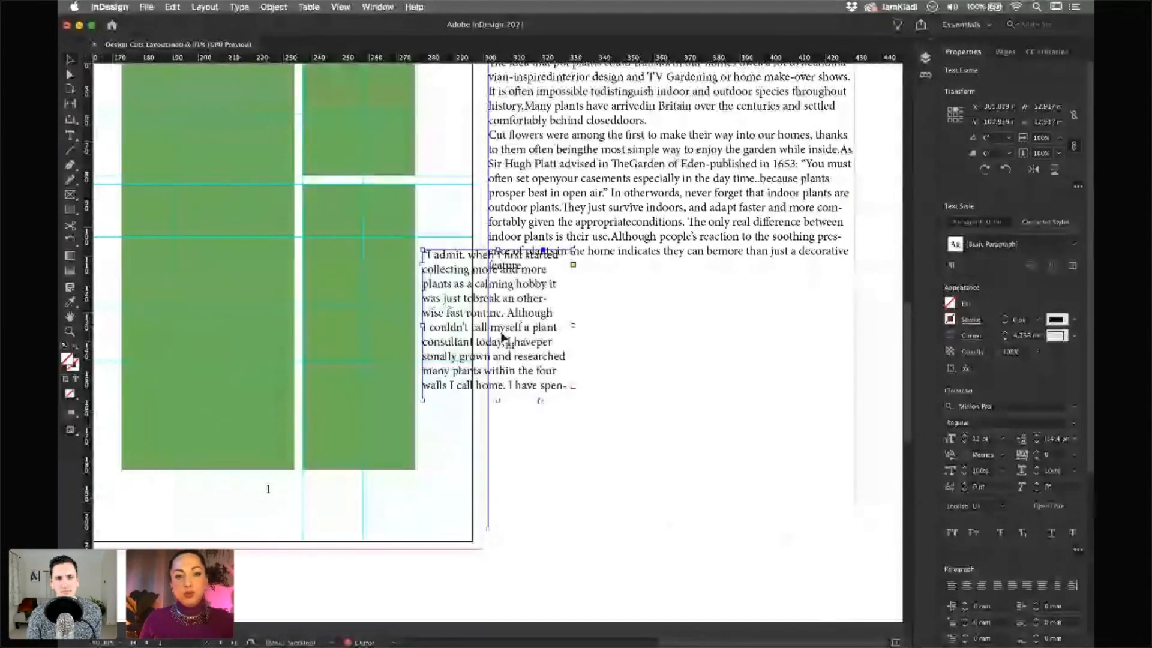
left_click_drag(453, 334, 453, 430)
scroll(379, 341, "down", 2)
scroll(413, 331, "down", 2)
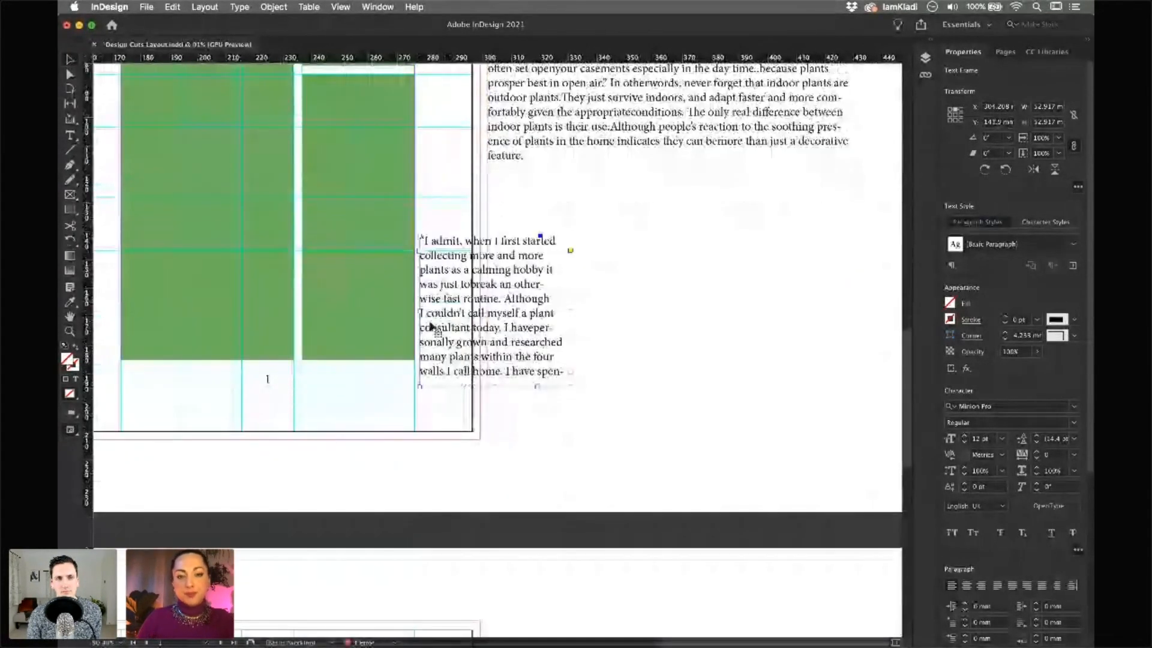
Shorten the introduction text frame so its lower edge sits just below the last line of text
scroll(432, 328, "down", 2)
left_click(820, 393)
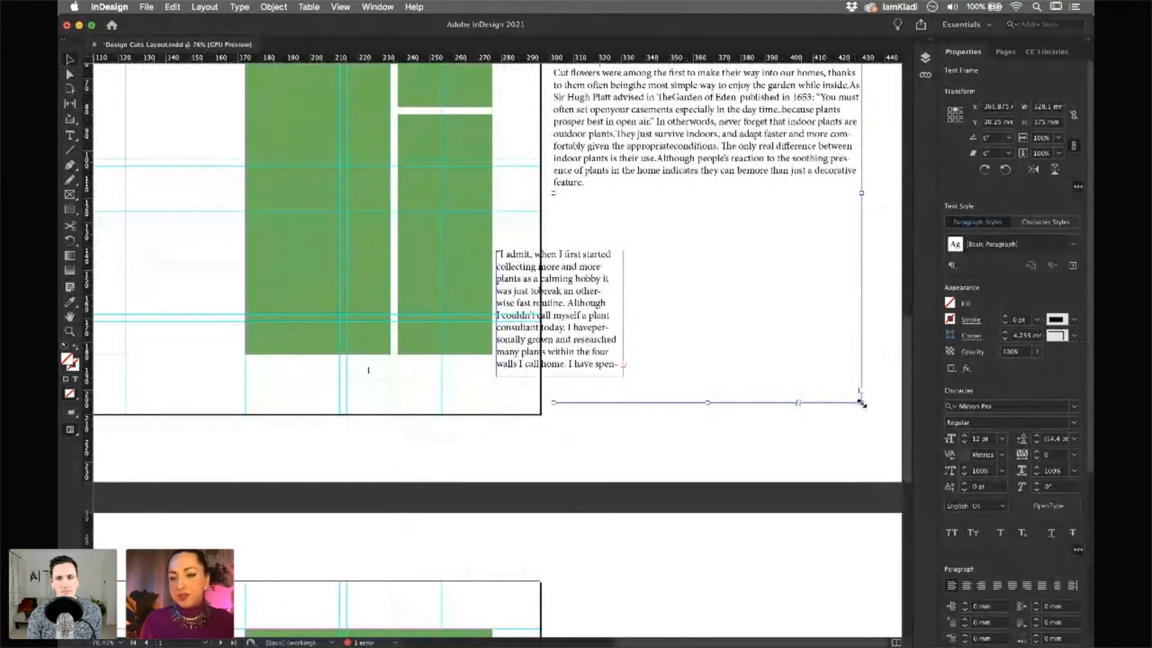
left_click_drag(862, 402, 852, 222)
Fit the "I admit" quote frame to its content and arrange it directly below the introduction frame, both clear of the page on the pasteboard
left_click_drag(589, 339, 667, 339)
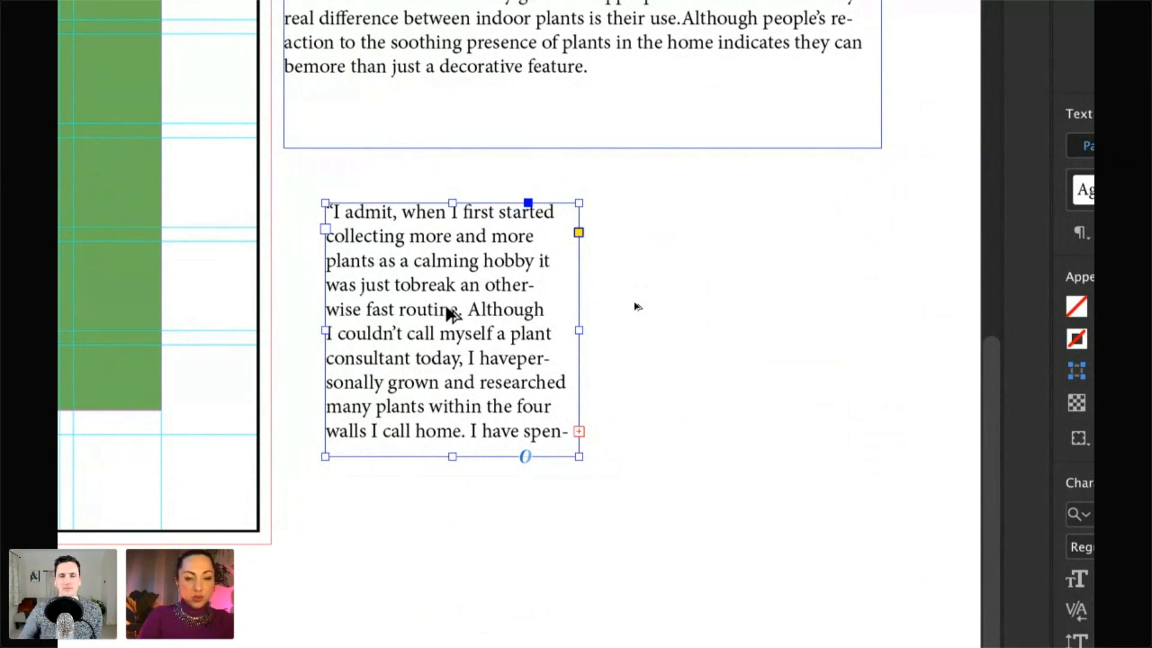
key("super+alt+c")
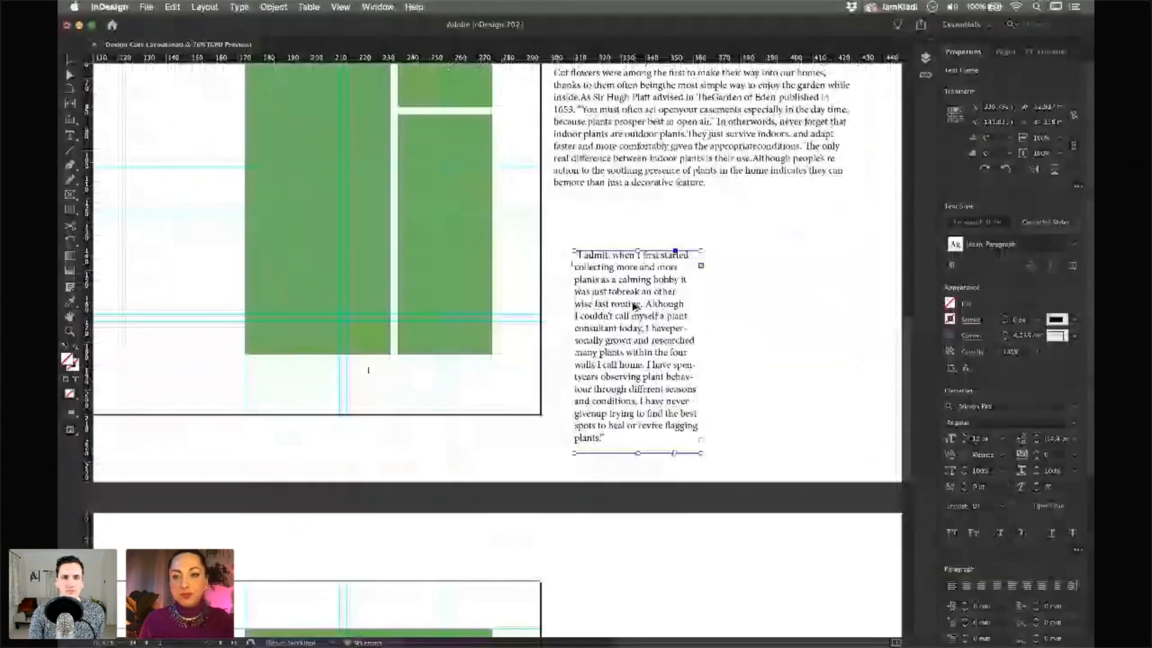
scroll(764, 269, "up", 3)
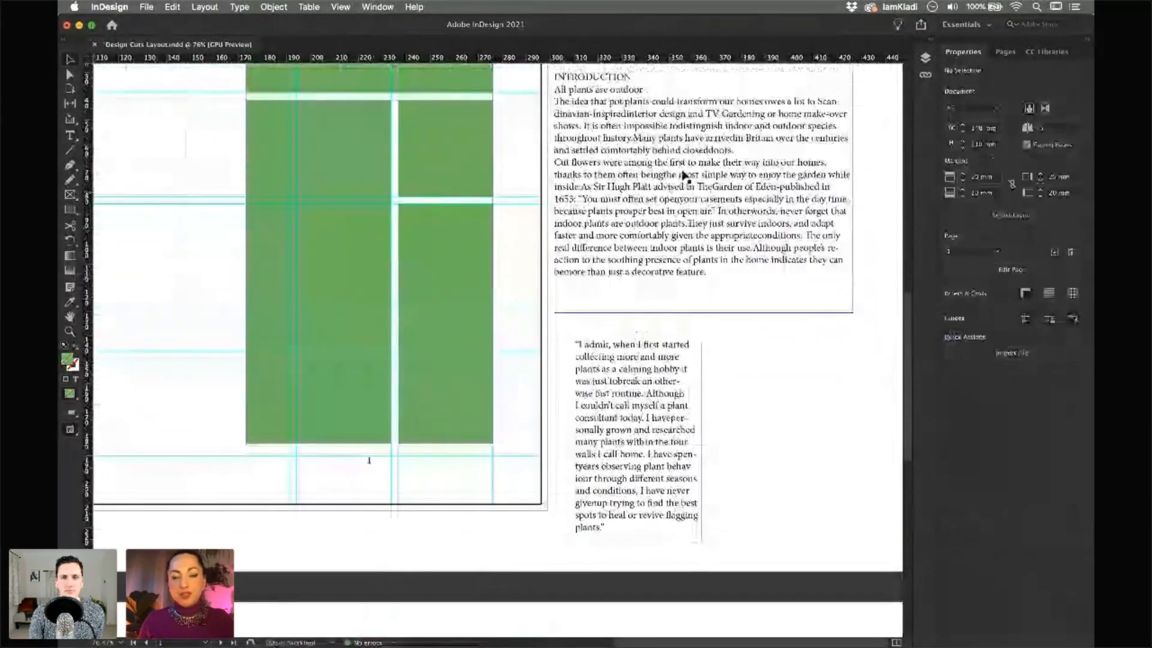
left_click_drag(625, 403, 663, 390)
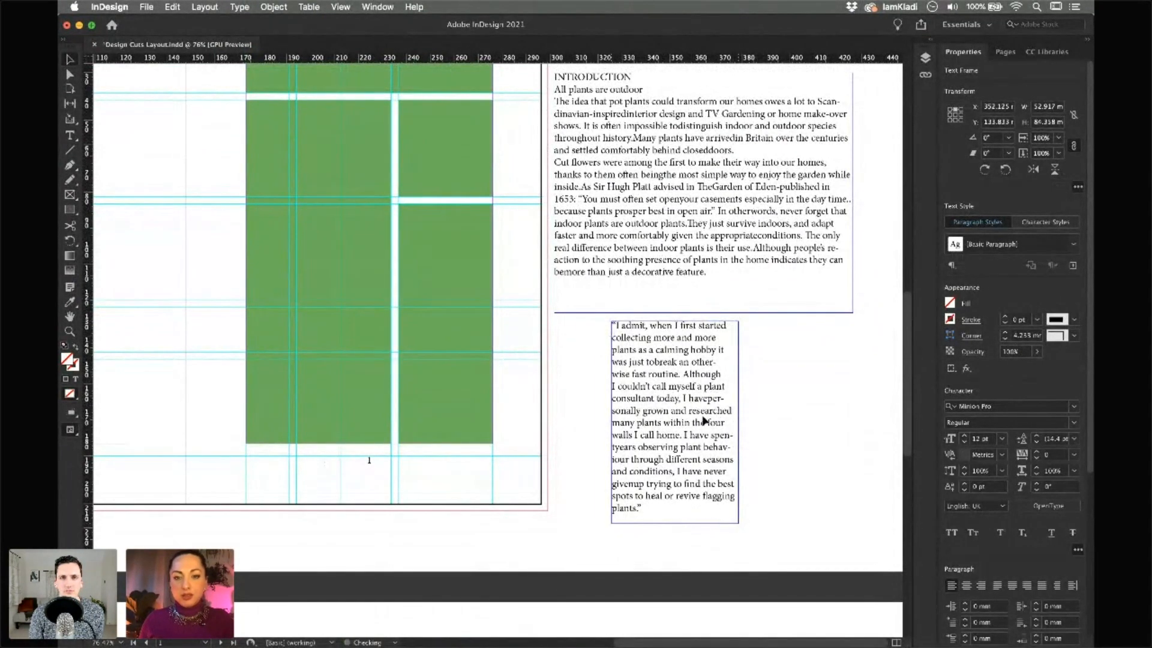
left_click_drag(729, 412, 710, 414)
left_click_drag(666, 251, 681, 241)
left_click_drag(672, 337, 657, 329)
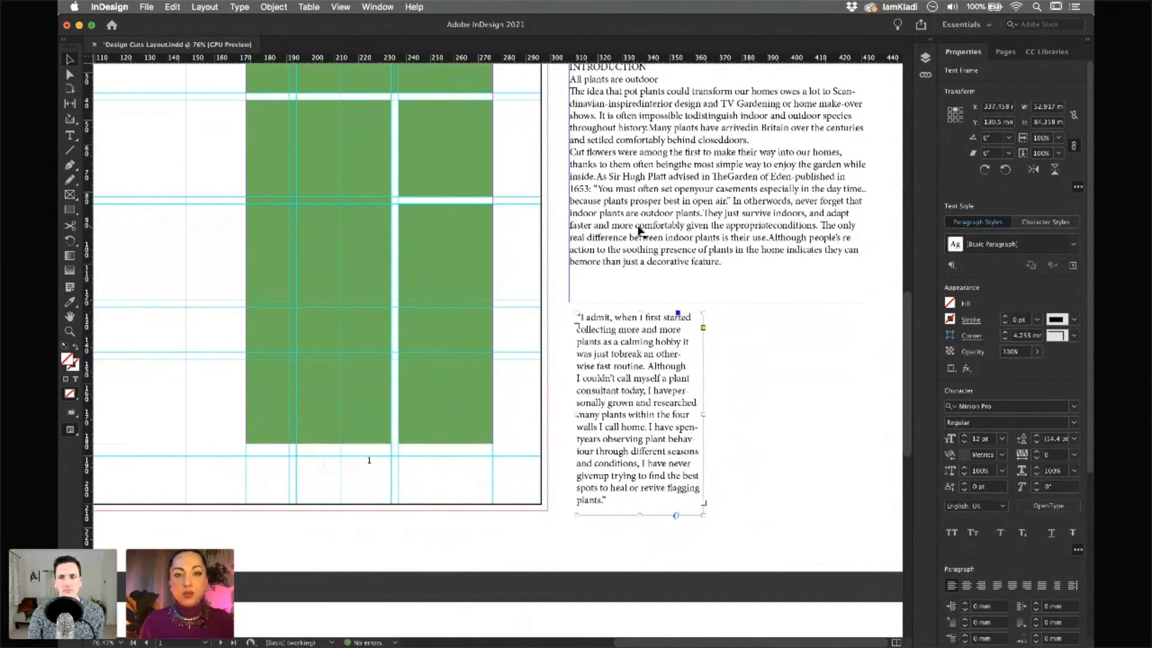
Duplicate the introduction frame onto the right-hand page at the margin corner and resize the copy to about 62 × 165 mm over the wider green column
scroll(641, 231, "up", 3)
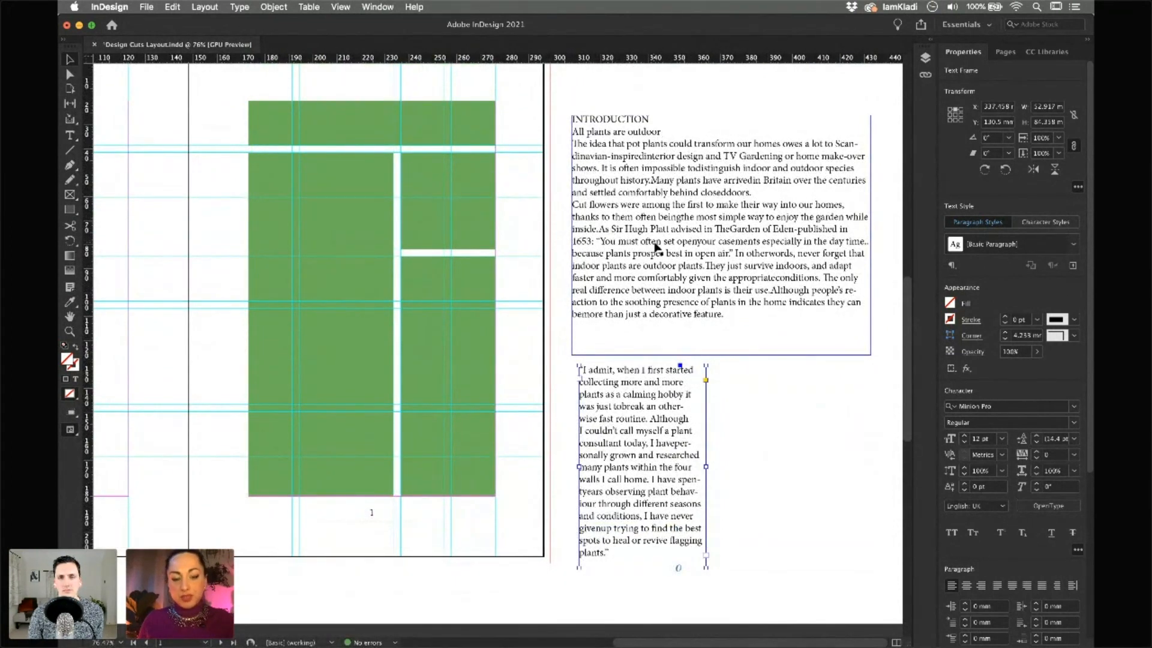
left_click_drag(658, 233, 285, 238)
scroll(285, 239, "left", 3)
scroll(286, 238, "up", 1)
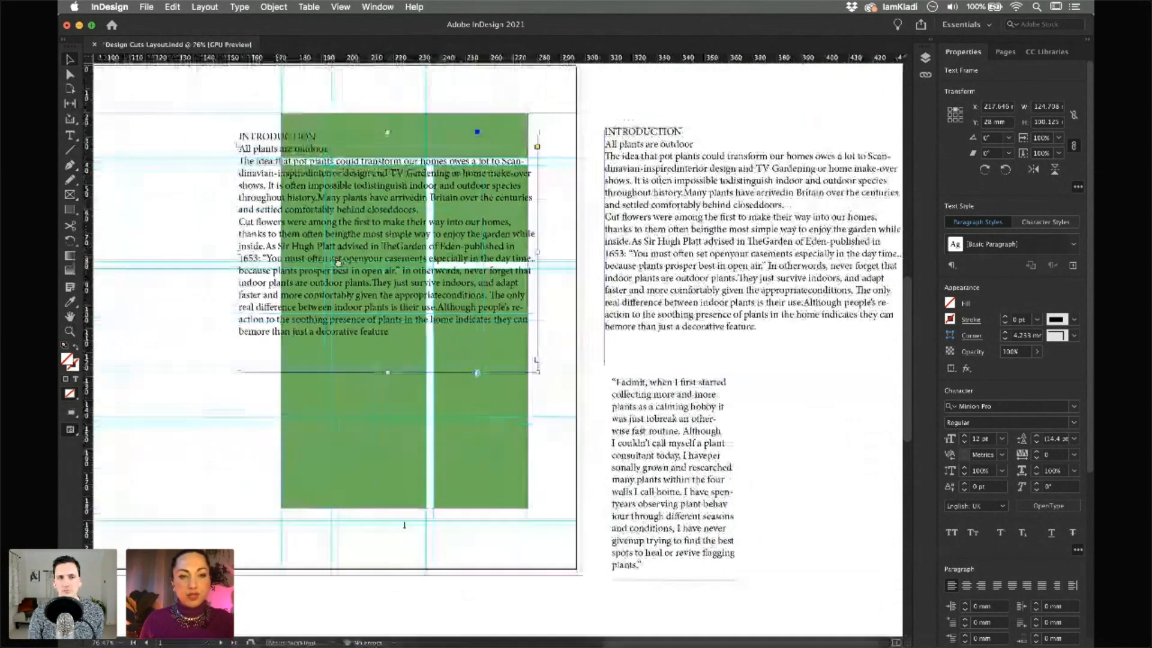
left_click_drag(282, 179, 324, 160)
left_click_drag(612, 367, 560, 522)
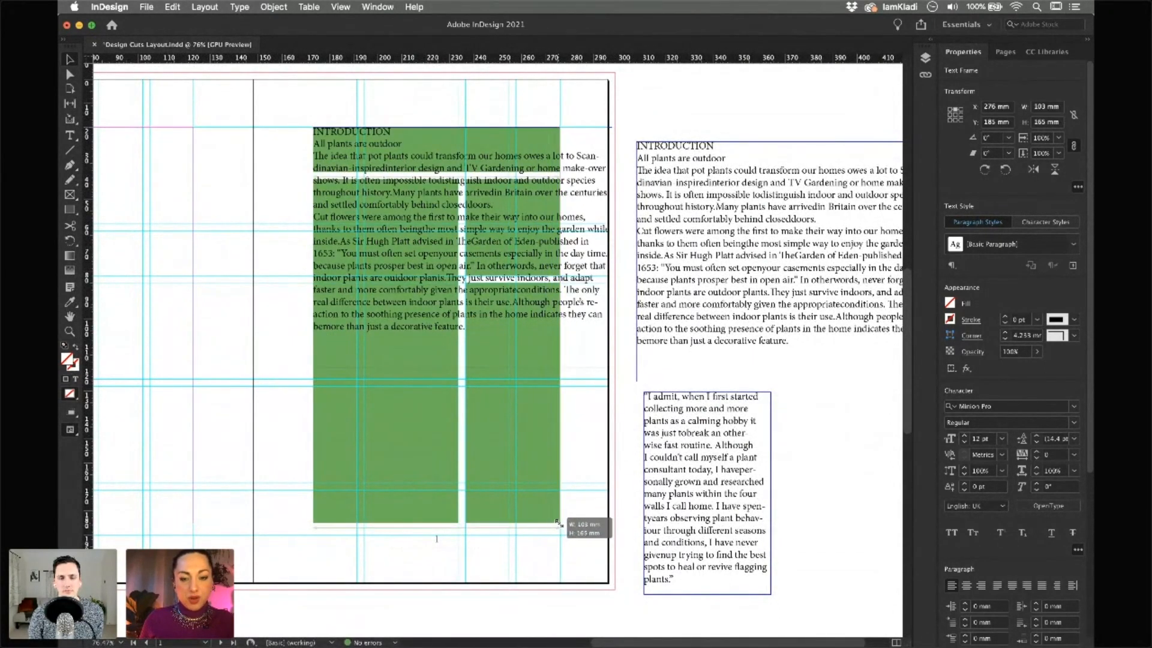
left_click_drag(558, 324, 461, 332)
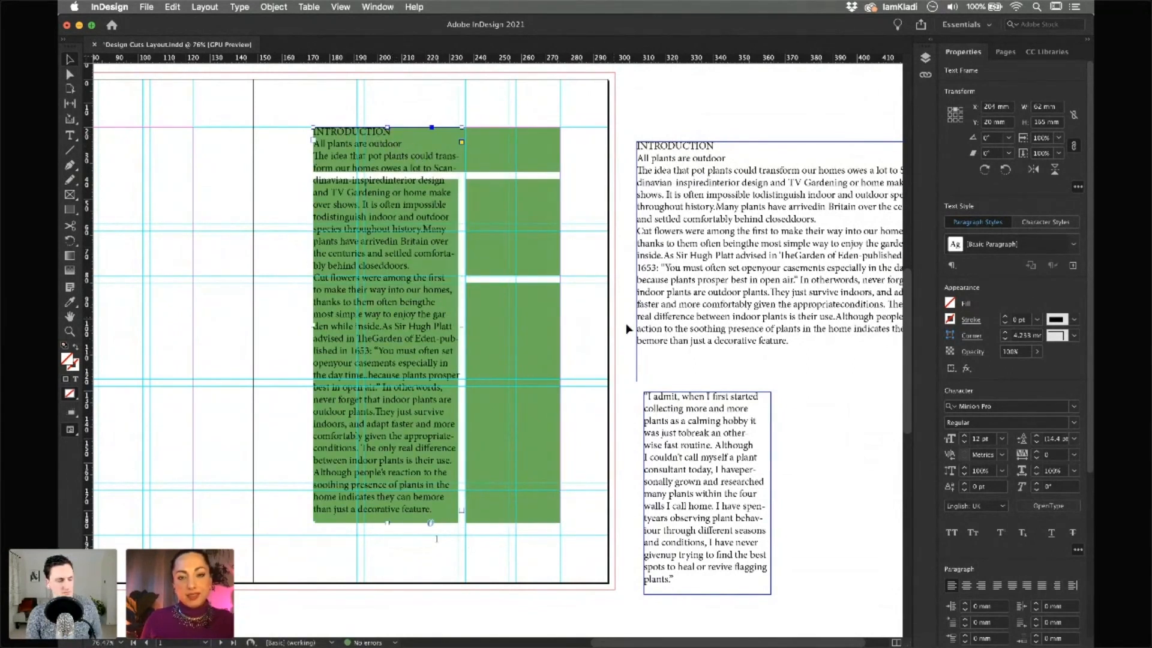
Create a new Creative Cloud library named "Design Cuts assets"
left_click(1005, 52)
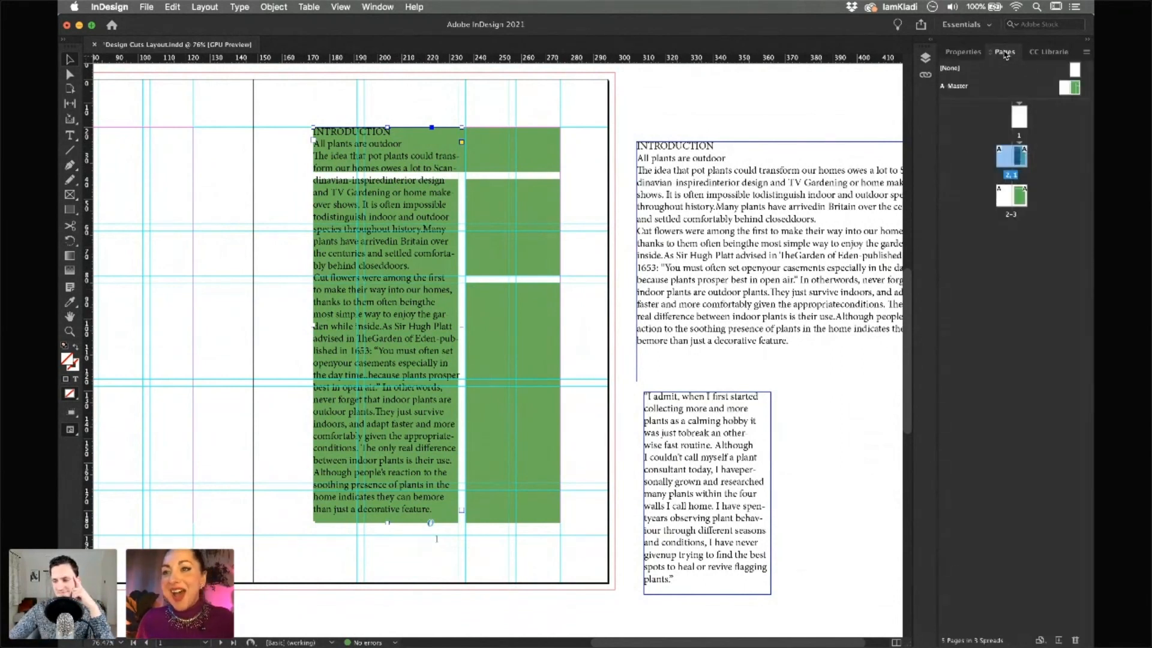
left_click(1042, 54)
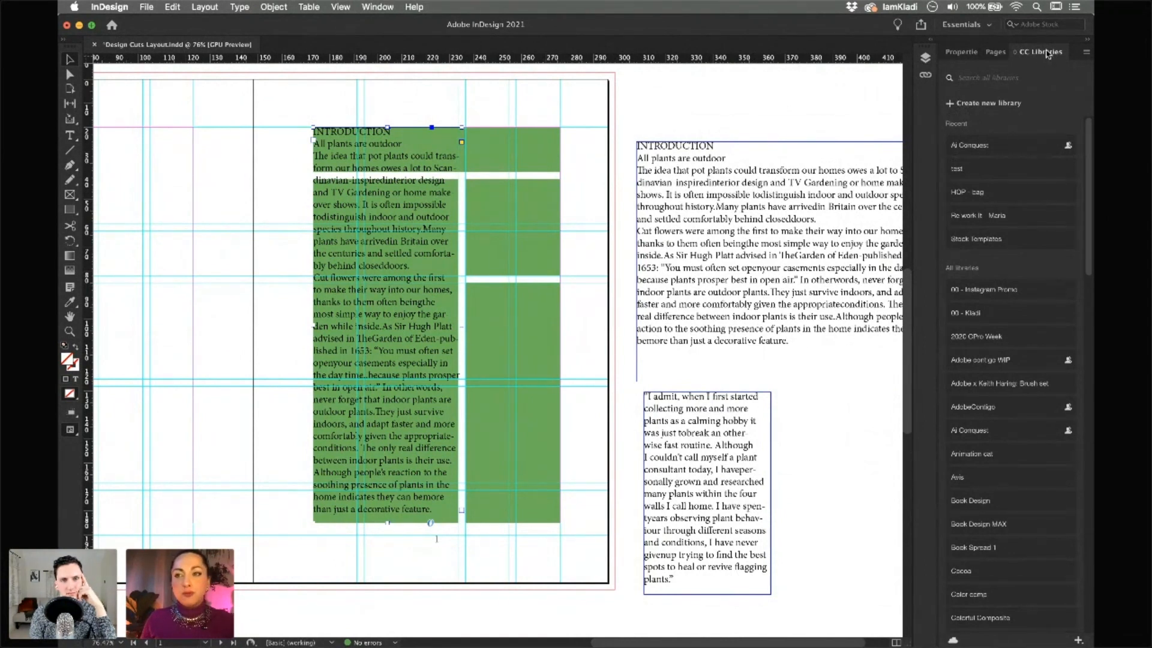
left_click(378, 8)
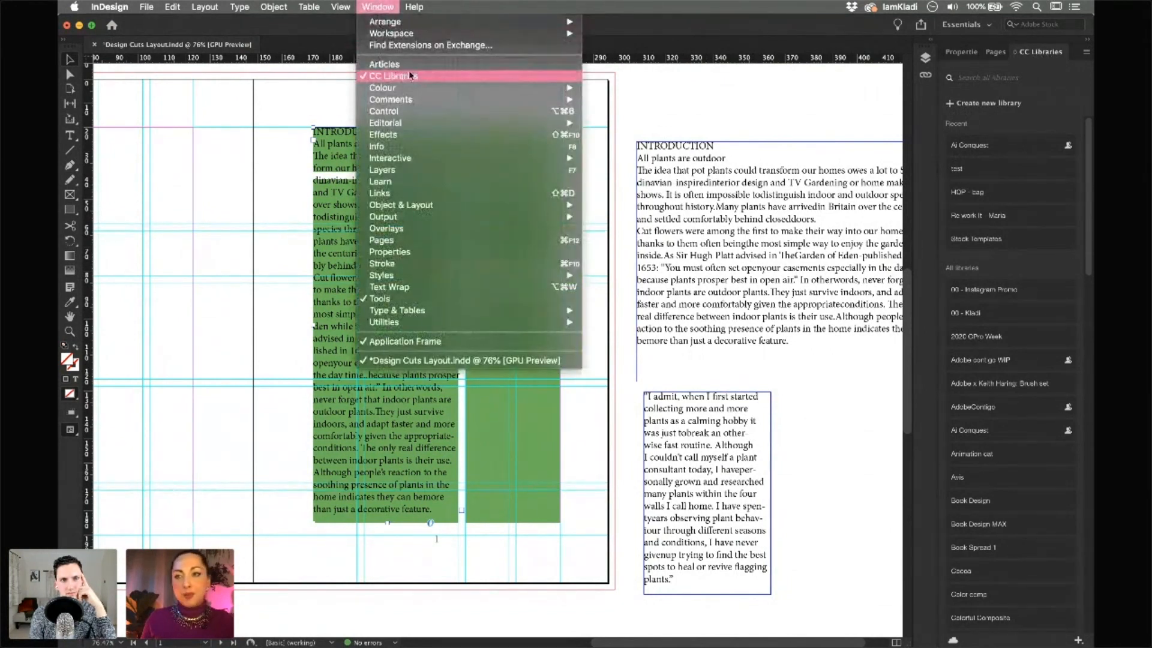
left_click(1049, 111)
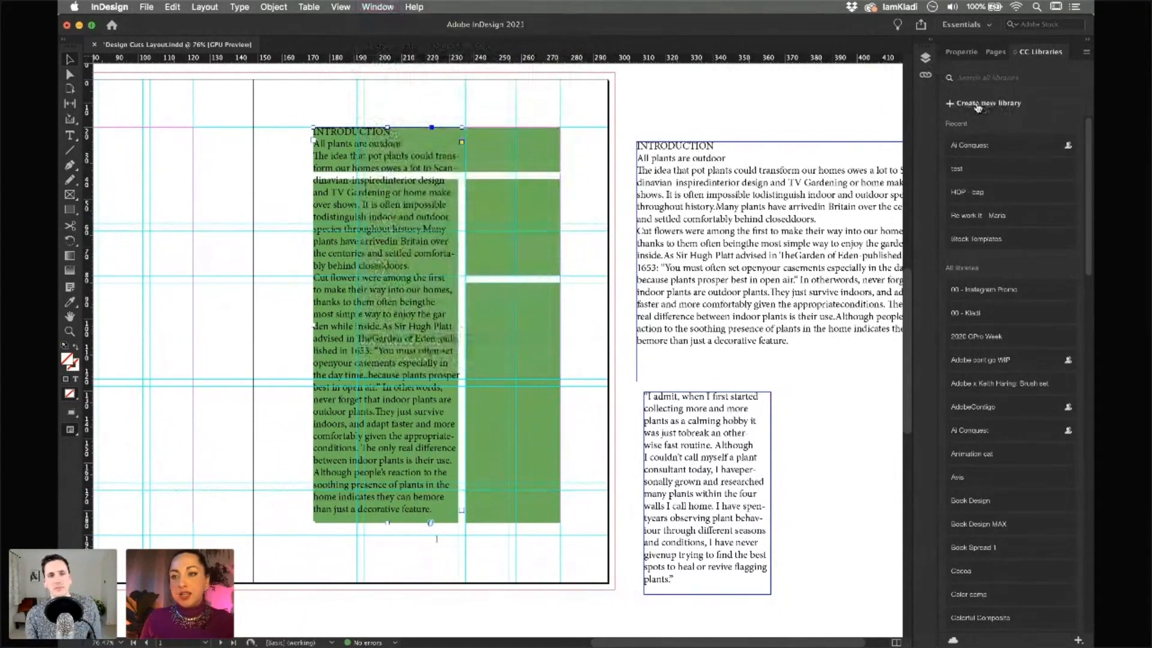
left_click(978, 104)
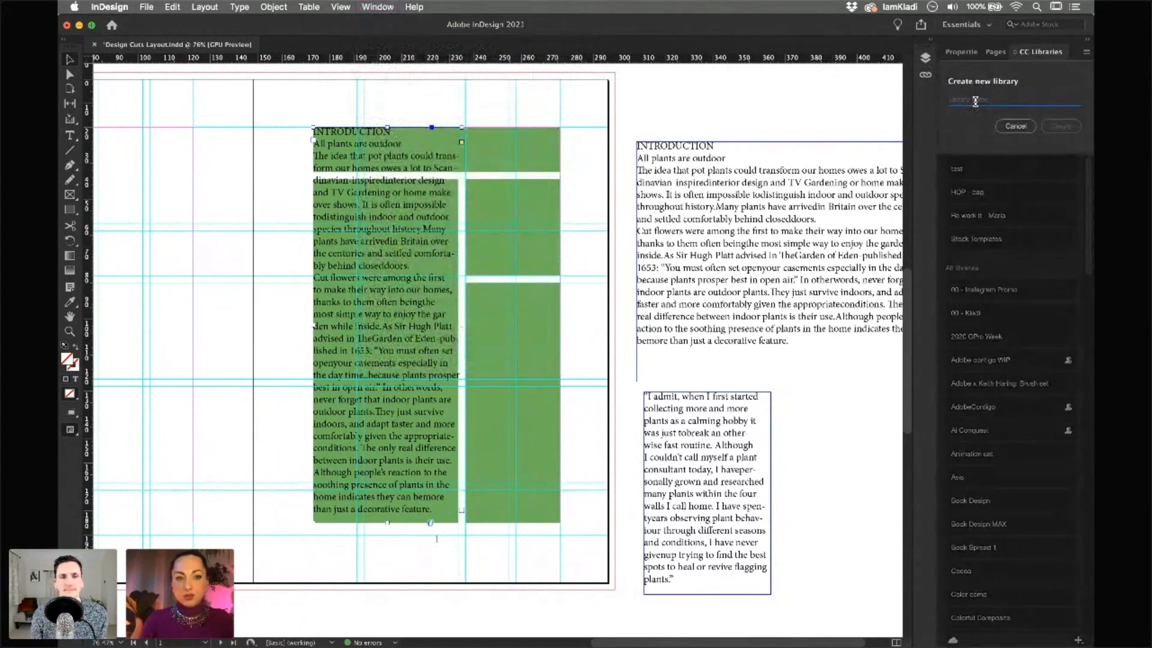
type("o")
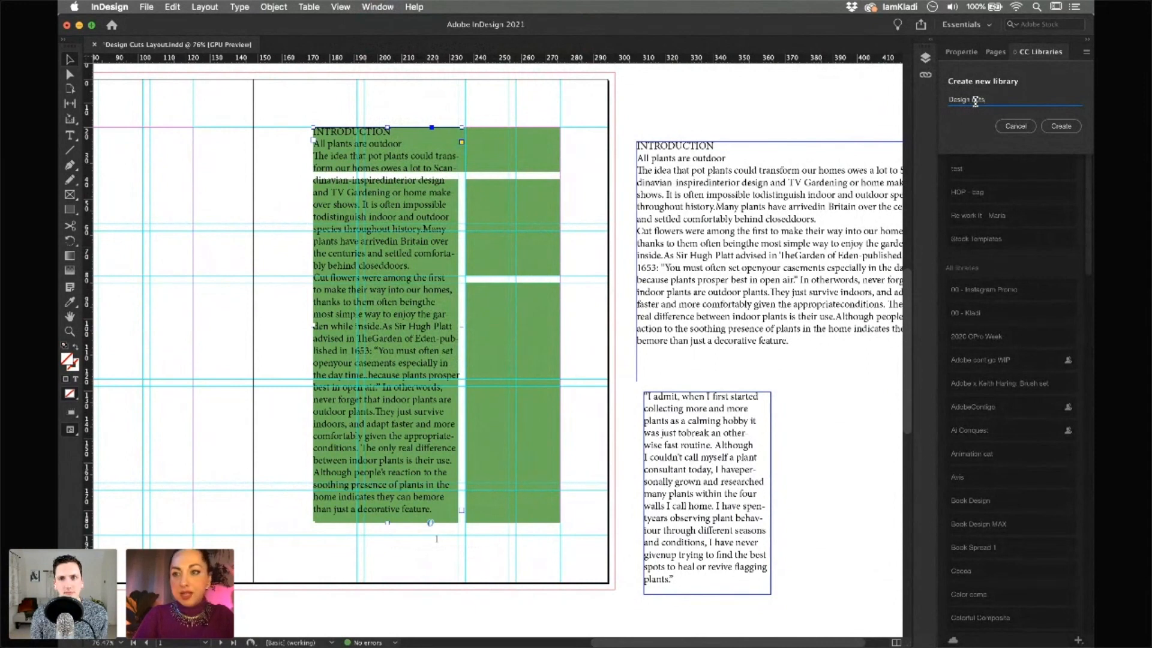
type("esign Cuts assets")
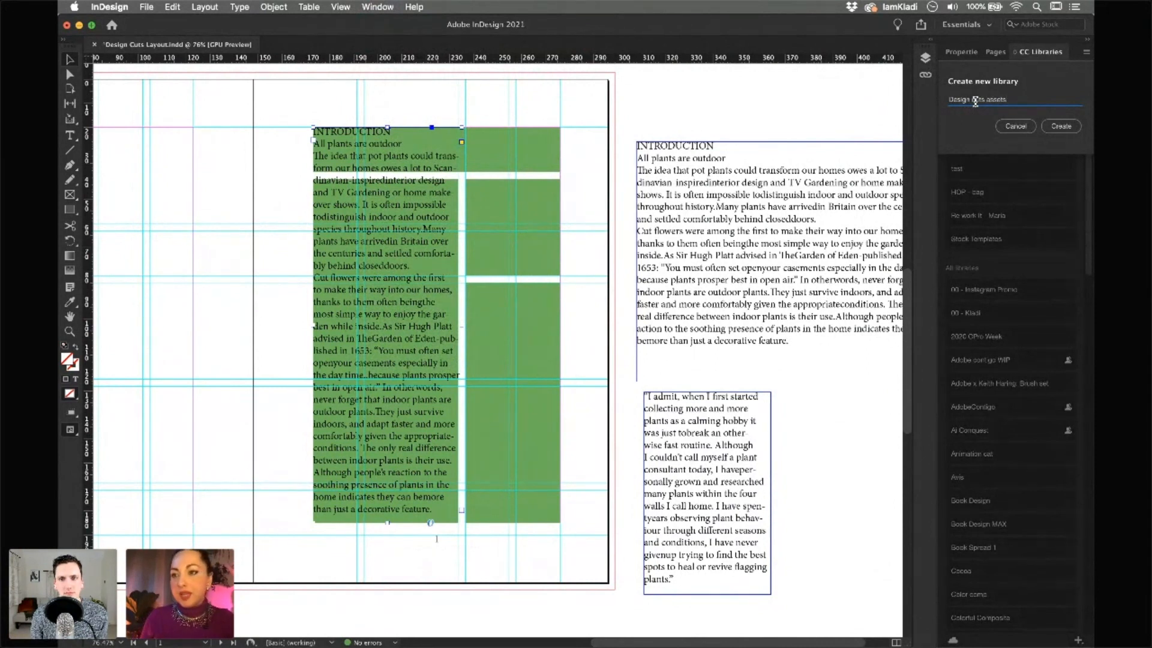
left_click(1048, 128)
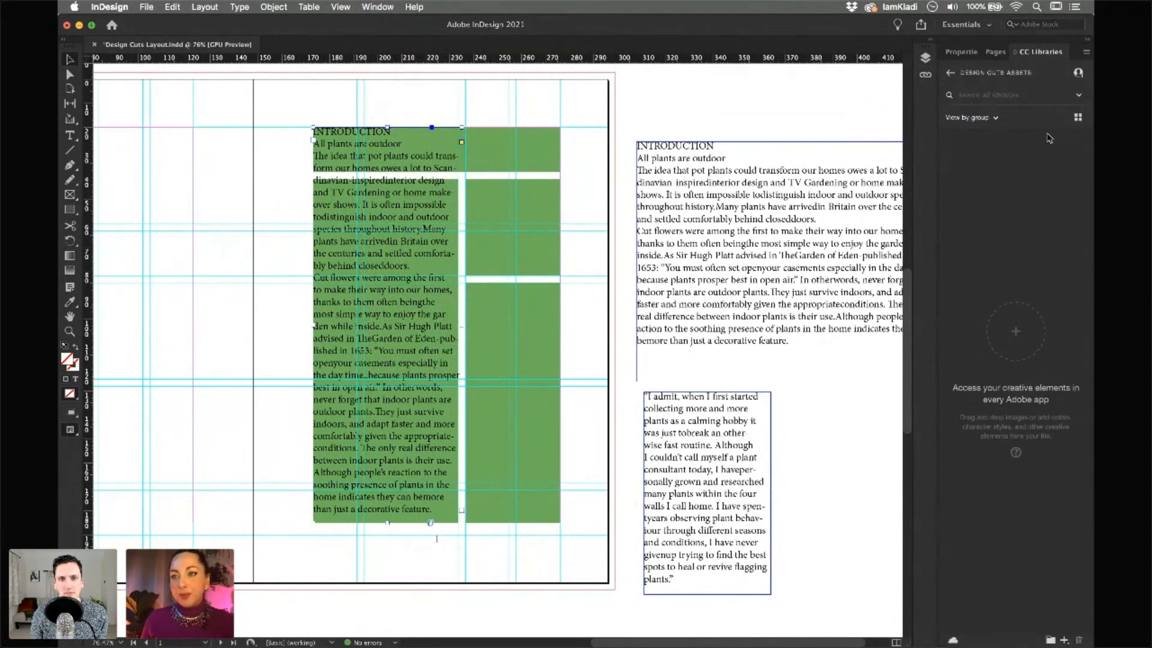
Switch to Finder and open the Design Cuts Live folder on the Desktop
mouse_move(584, 646)
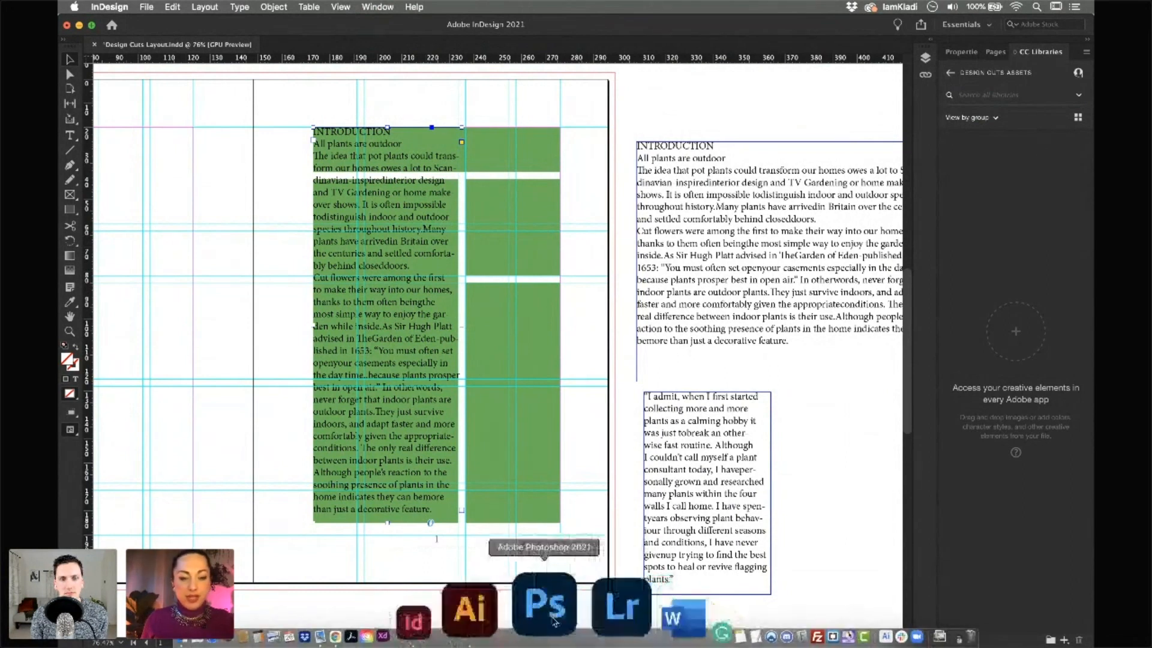
left_click(309, 621)
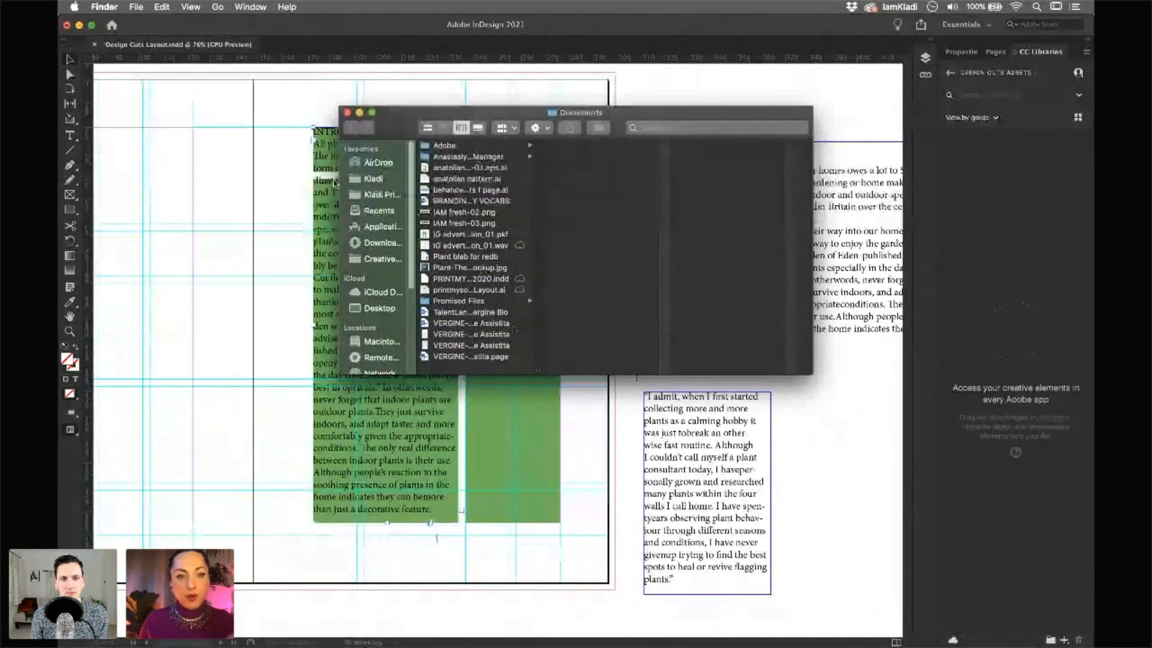
left_click(369, 182)
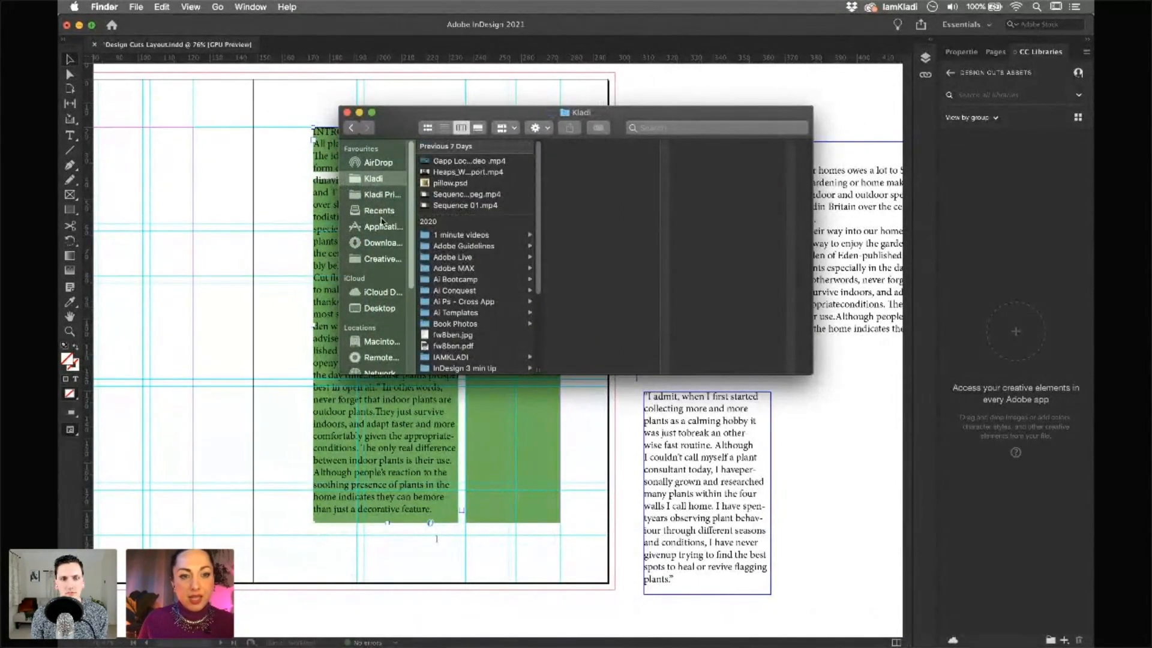
left_click(387, 306)
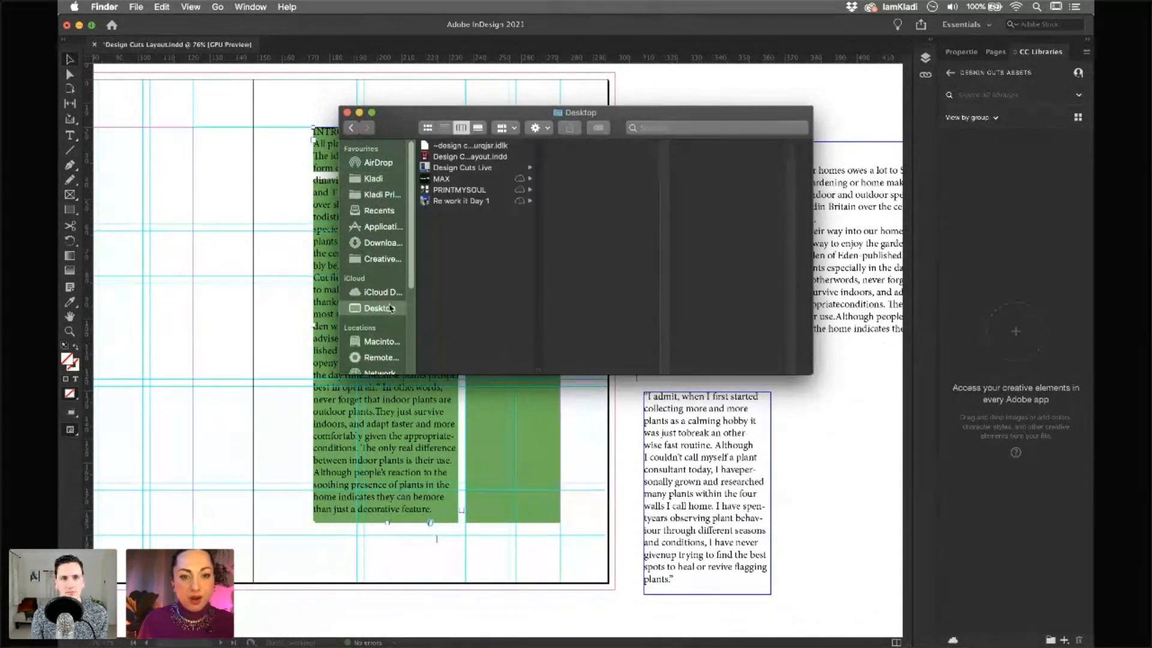
left_click(460, 168)
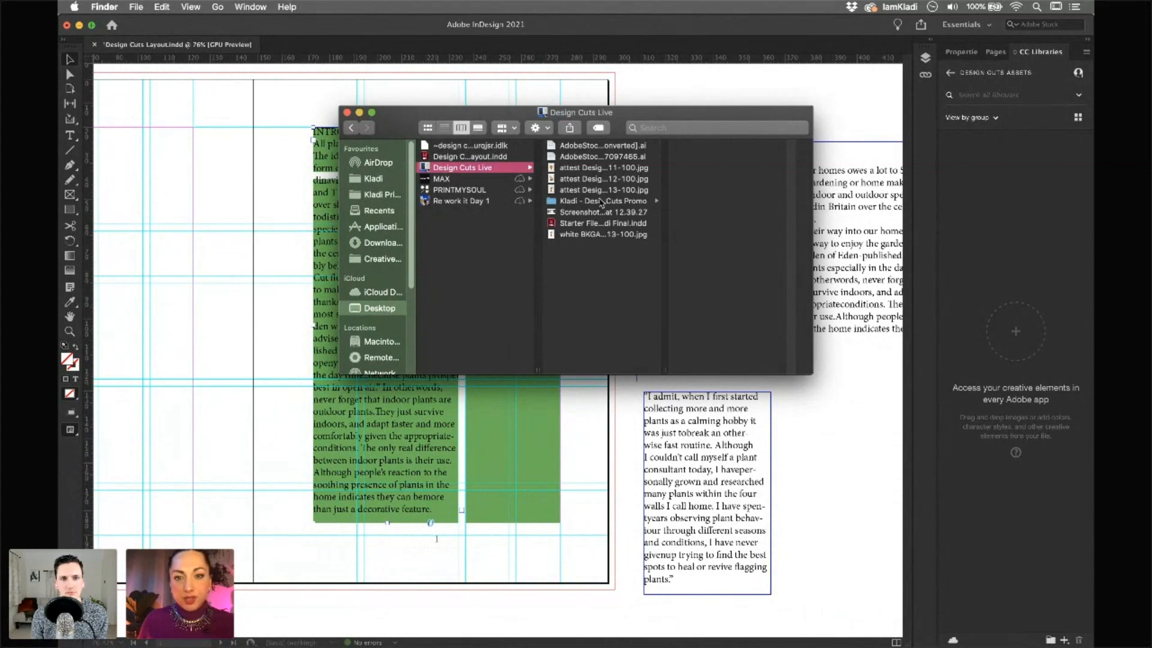
Add the three attest Design Cuts JPGs and the white-background JPG from the Design Cuts Live folder to the Design Cuts Assets library
left_click(599, 190)
left_click(576, 168, "shift")
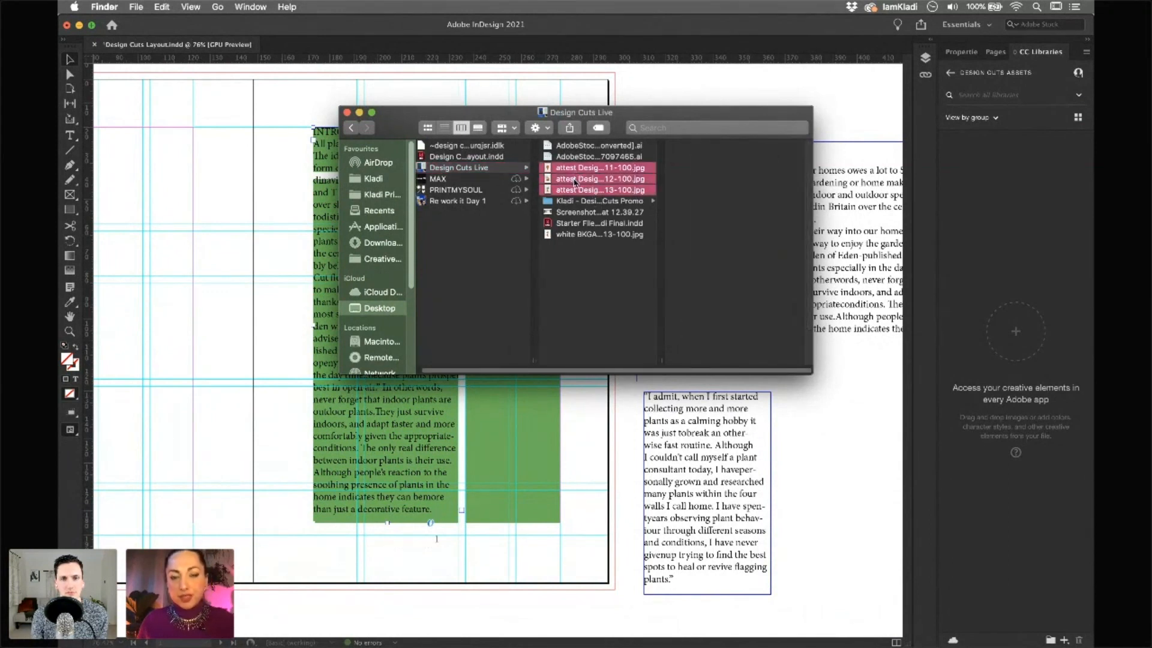
right_click(596, 236)
left_click(587, 236)
left_click(588, 236, "super")
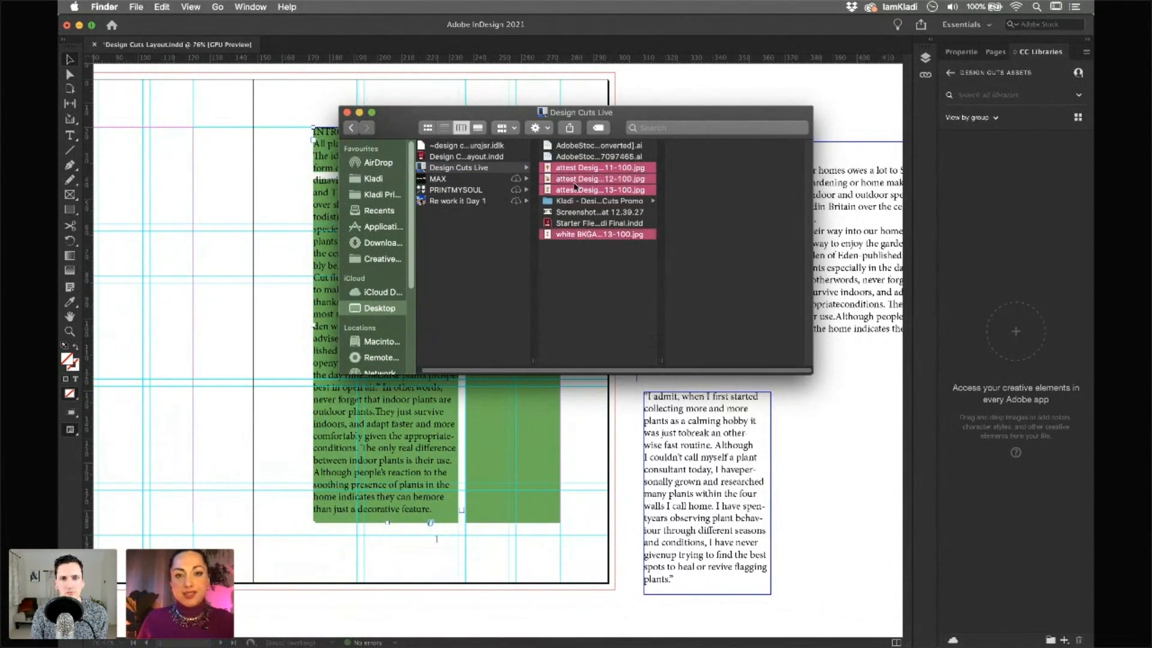
left_click_drag(572, 187, 984, 196)
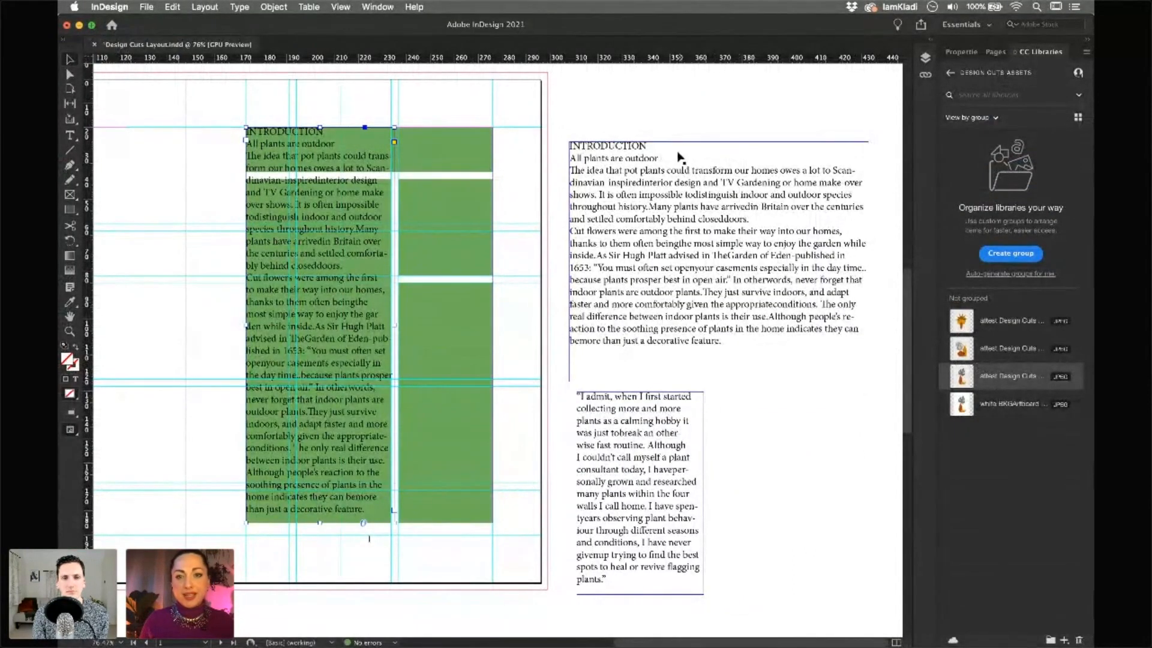
Draw an image frame over the small green block beside the text column and place the two-vase palm leaf illustration in it
left_click(673, 130)
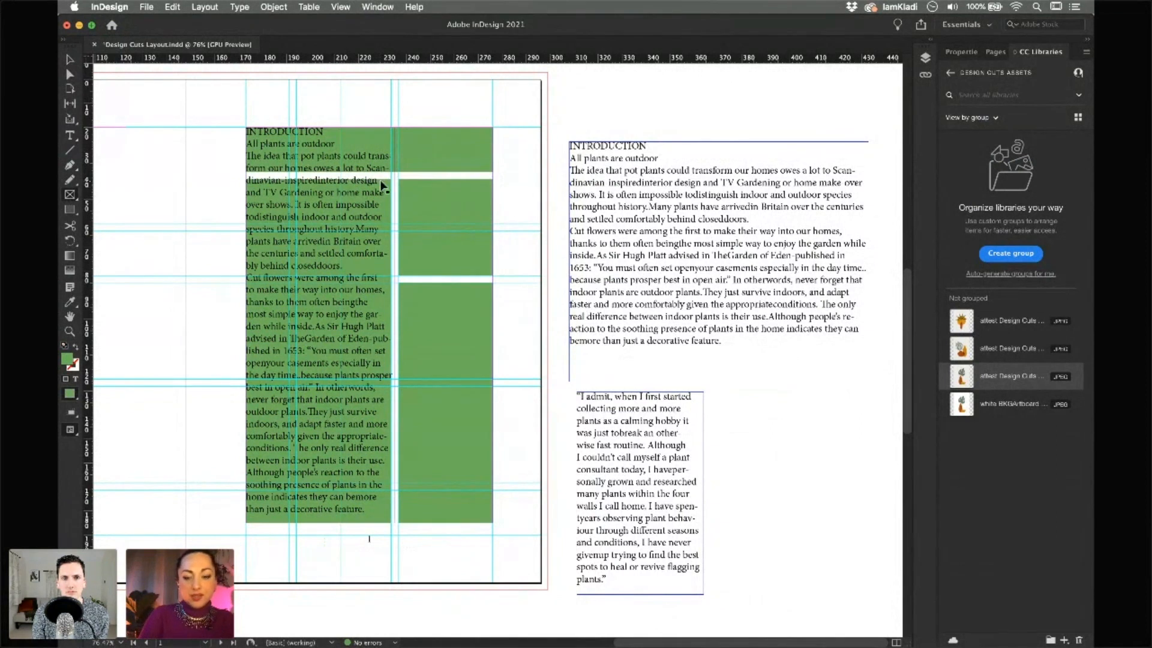
left_click_drag(400, 181, 499, 277)
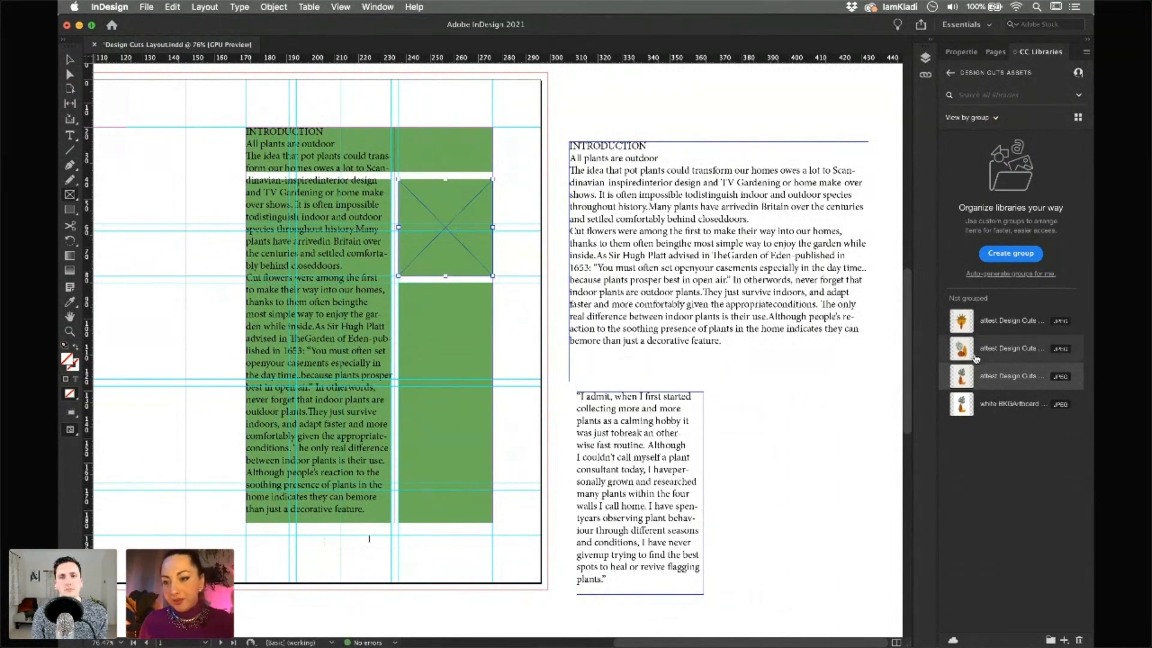
left_click_drag(985, 357, 425, 211)
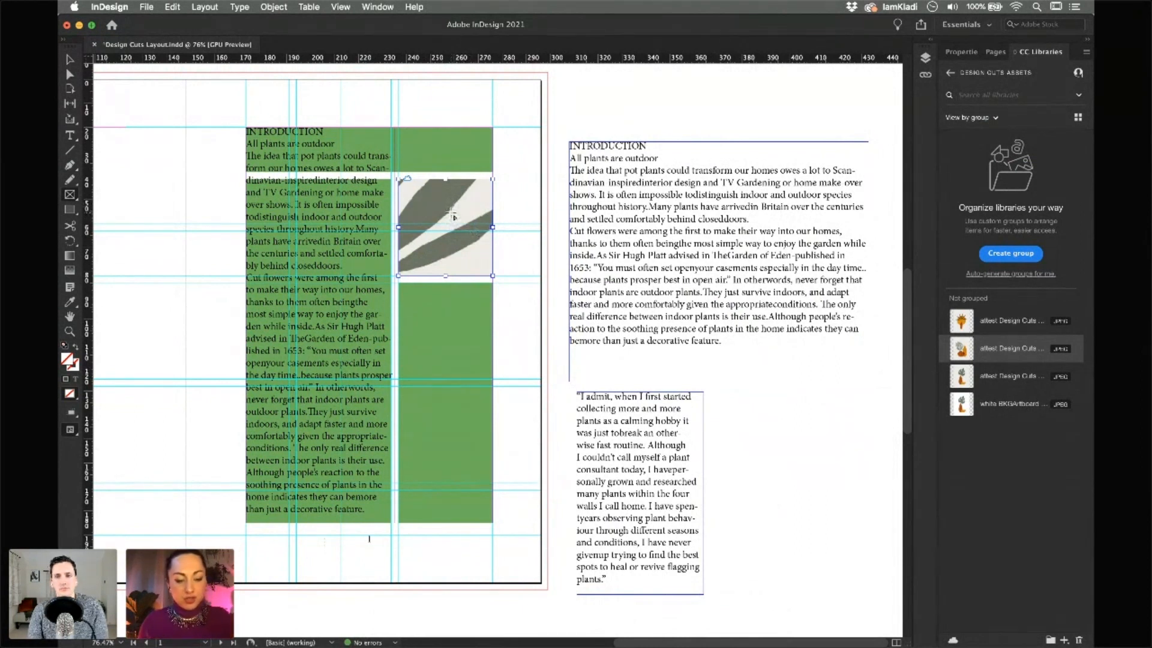
Try fitting the illustration proportionally and filling its frame proportionally, undoing each fit
key("super+alt+shift+e")
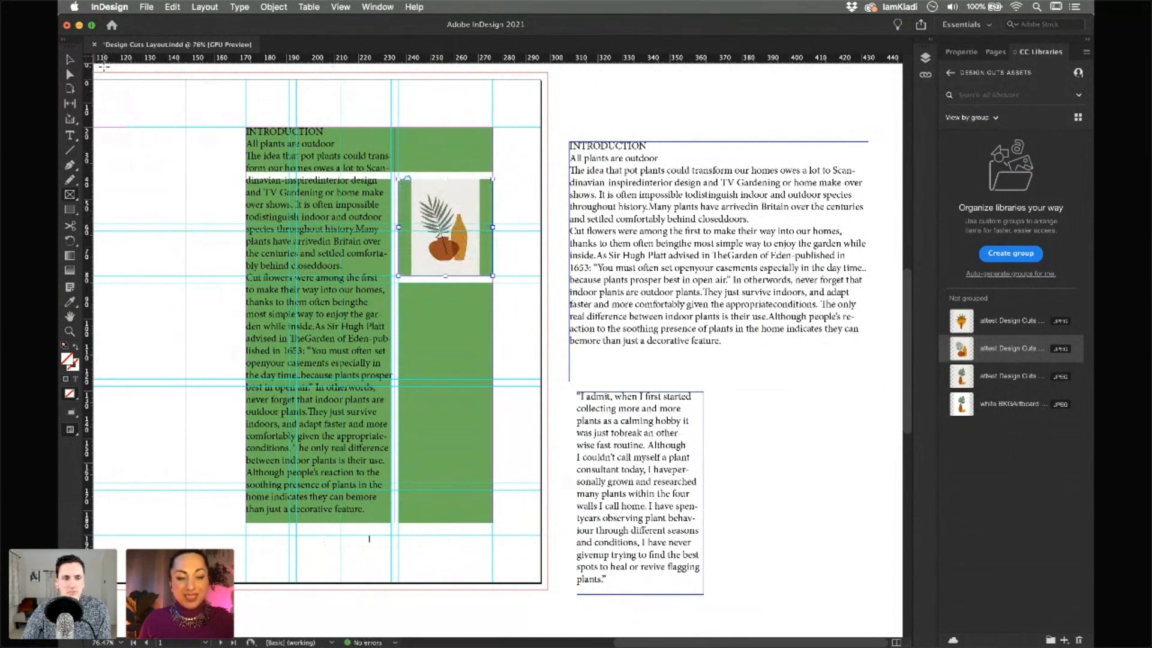
key("super+z")
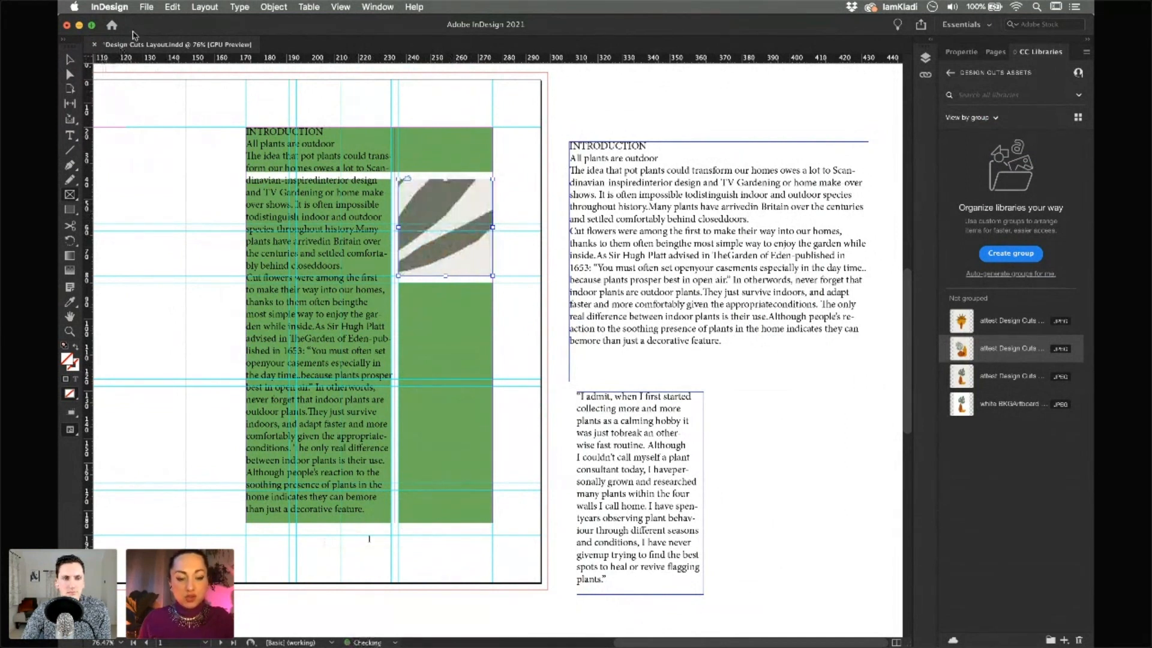
key("super+alt+e")
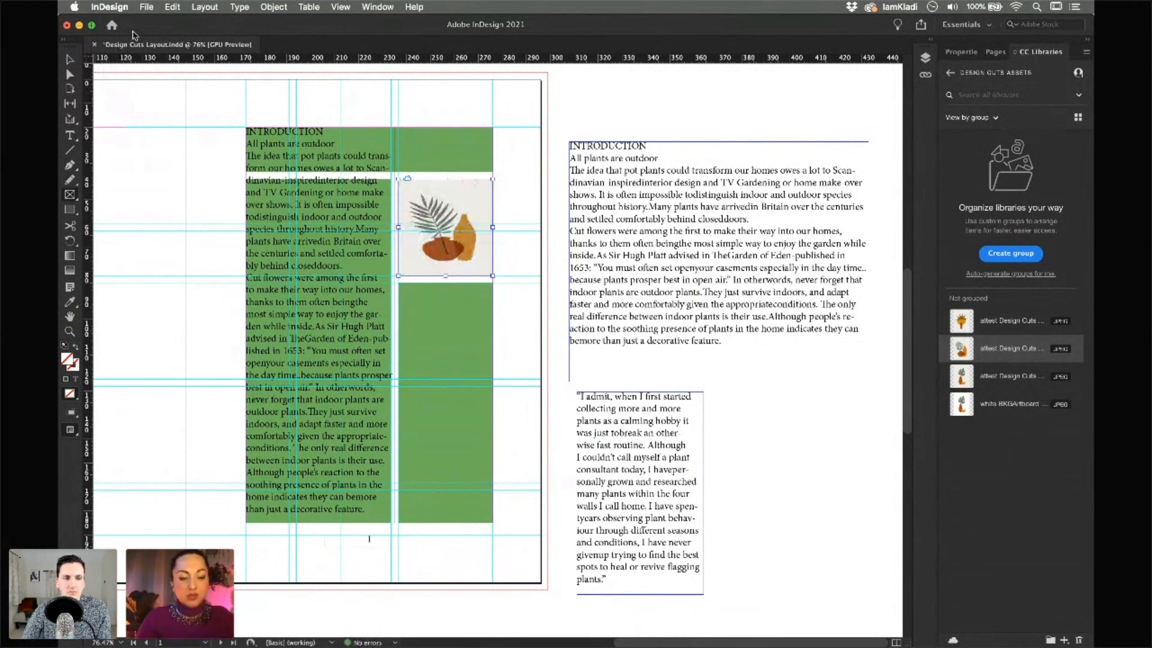
key("super+z")
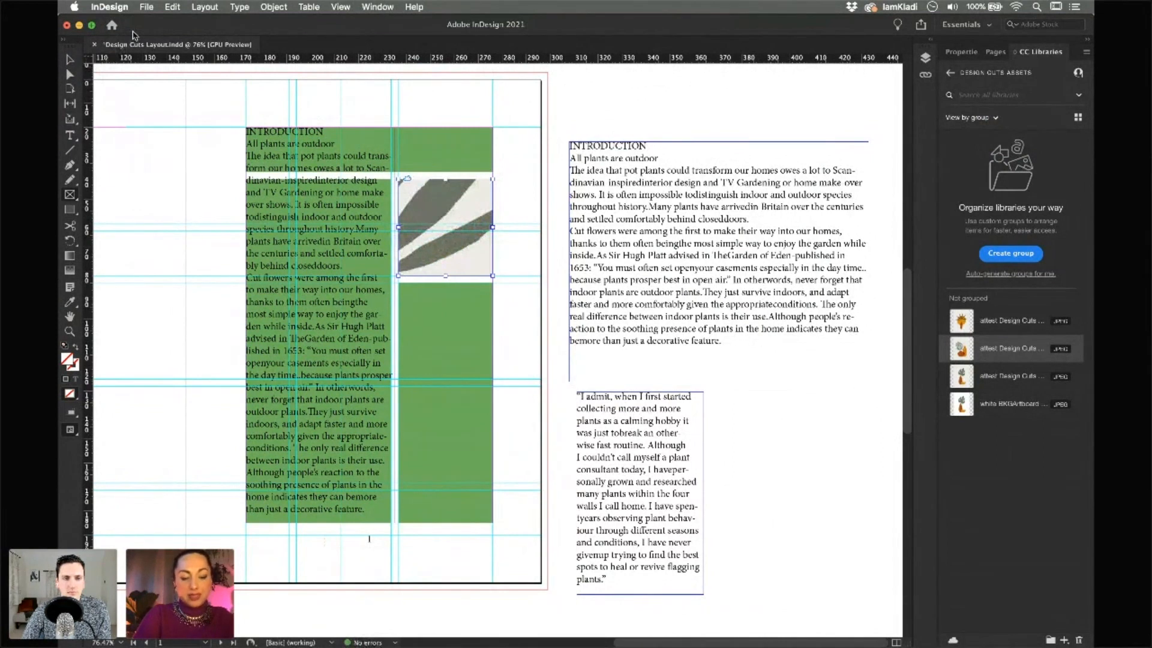
Fit the two-vase illustration proportionally in its frame and enlarge the artwork until it covers the frame
key("alt+shift+super+e")
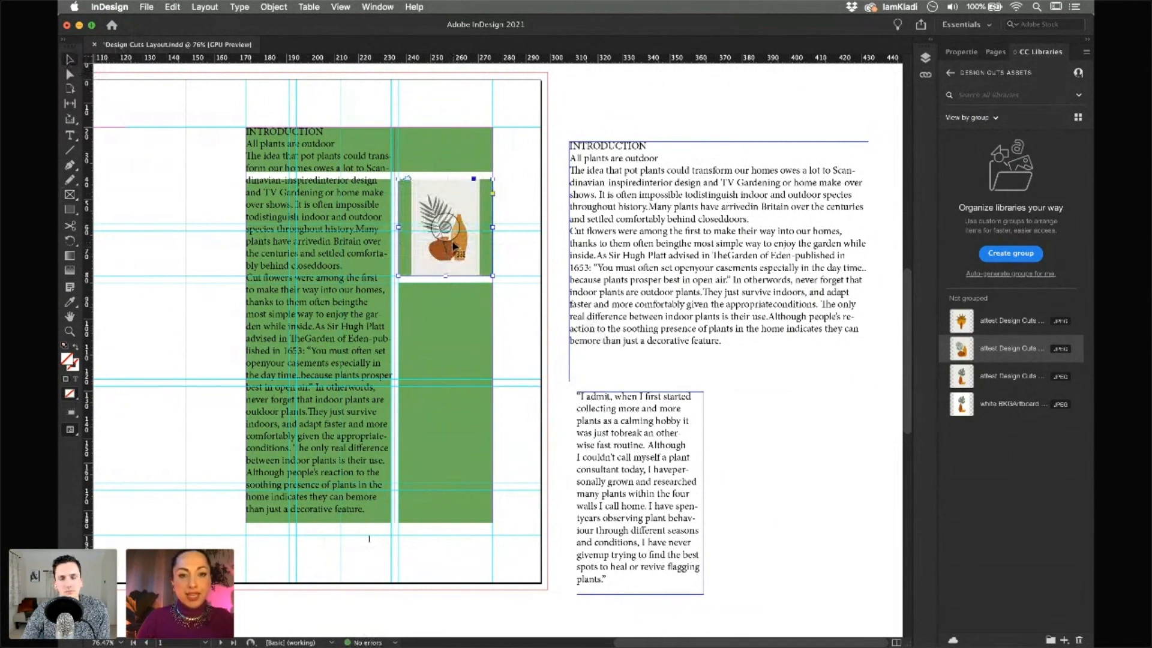
scroll(454, 245, "up", 1)
scroll(454, 245, "up", 4)
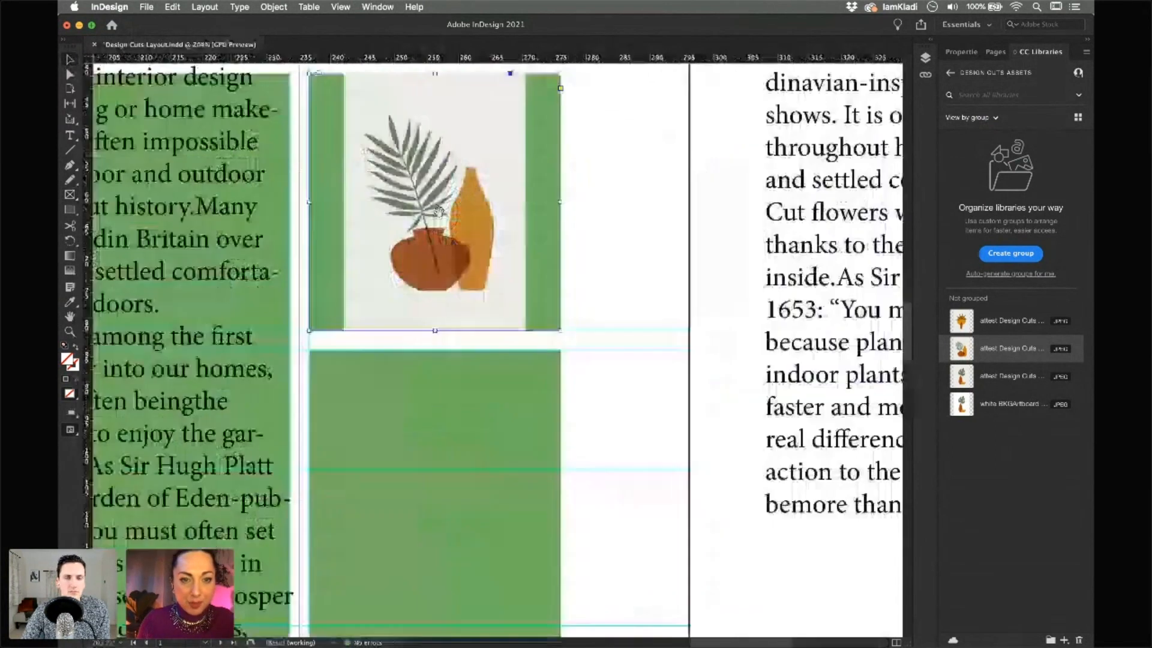
left_click(439, 211)
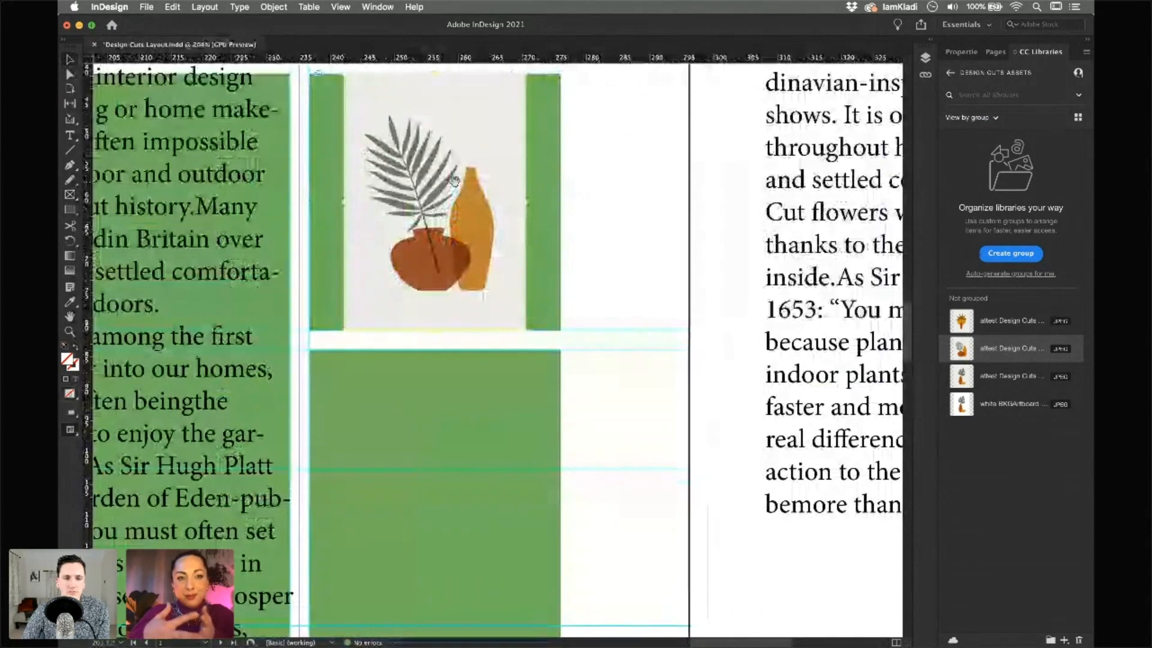
left_click(439, 202)
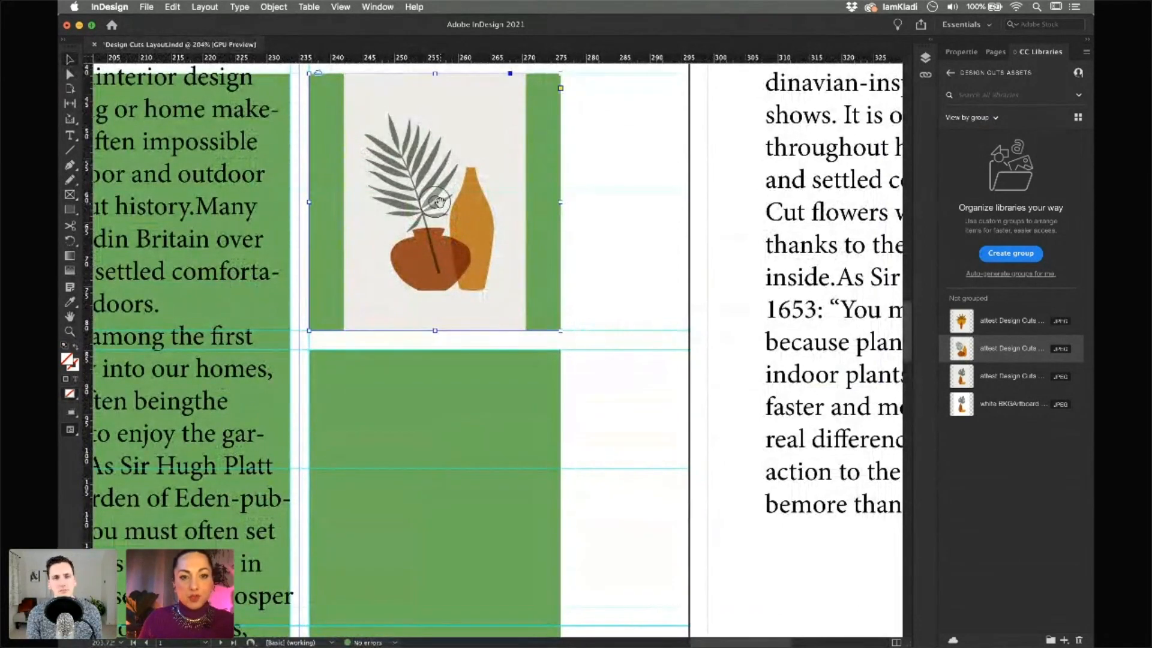
scroll(438, 202, "up", 2)
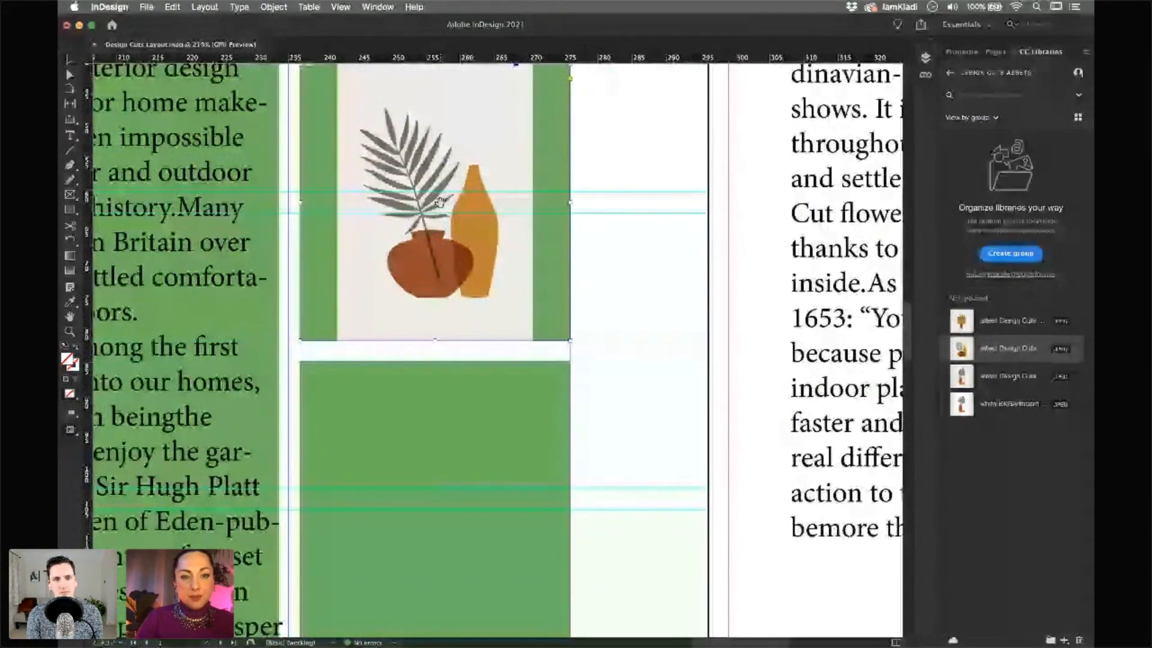
left_click(439, 203)
key("super+alt+period")
key("super+alt+period")
key("super+alt+period")
key("super+alt+period")
key("super+alt+period")
key("super+alt+period")
key("super+alt+period")
key("super+alt+period")
key("super+alt+period")
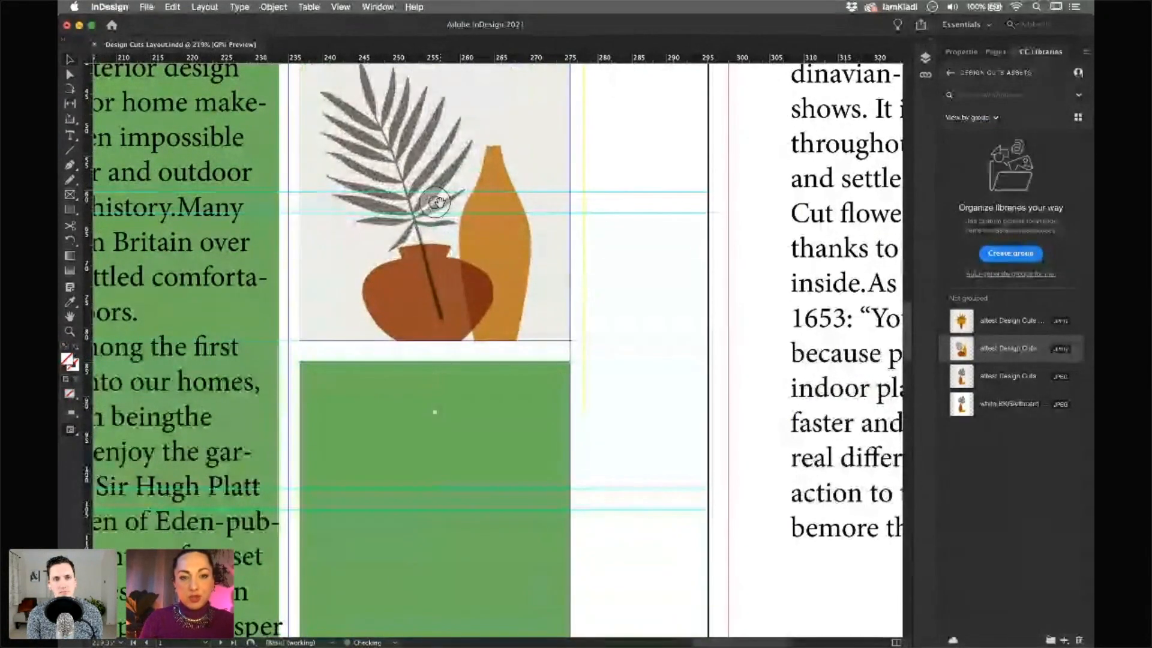
Readjust the scale of the two-vase artwork so it just overfills its frame, and deselect it
left_click_drag(455, 189, 473, 173)
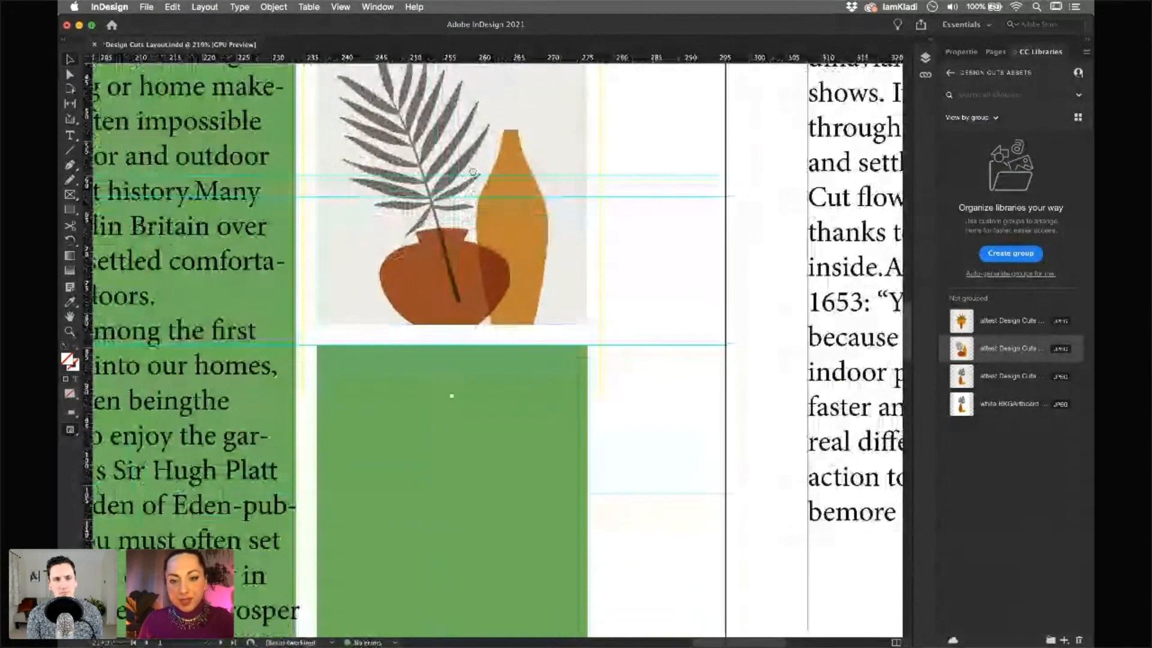
scroll(473, 172, "down", 1)
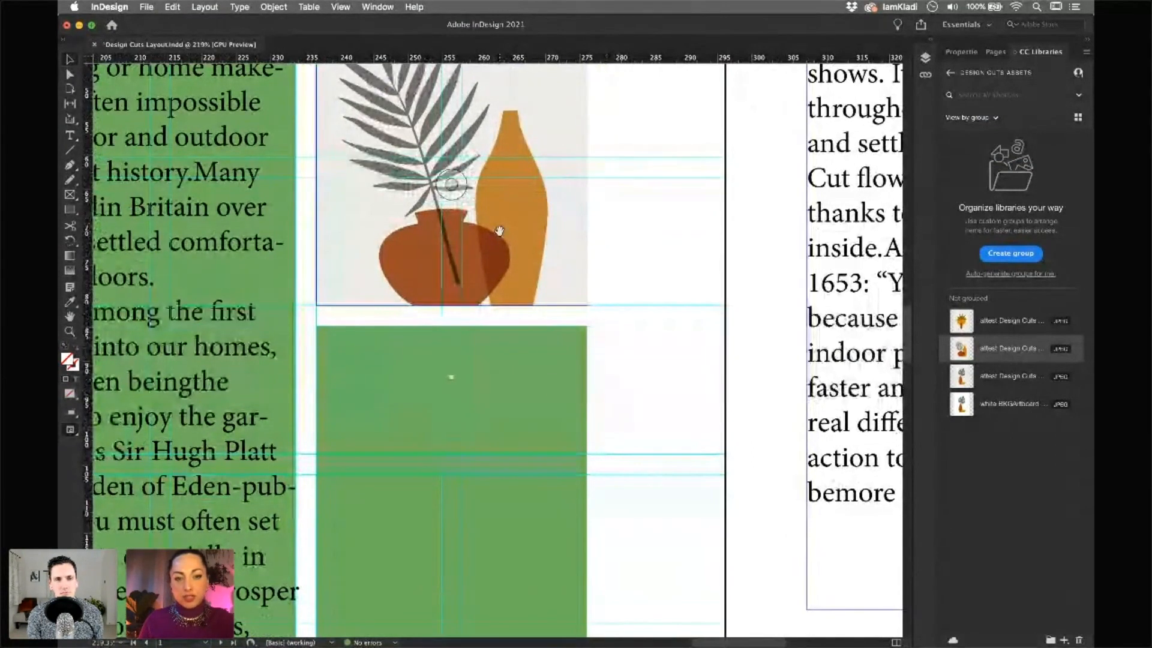
left_click(497, 291)
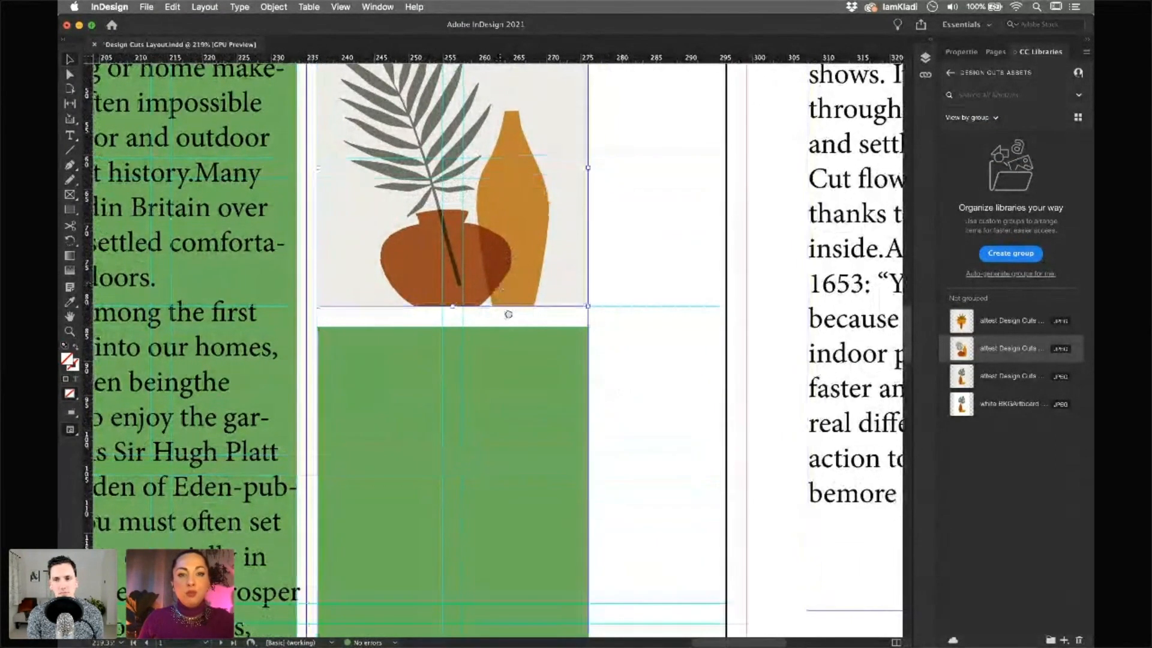
scroll(508, 314, "up", 2)
scroll(514, 387, "up", 5)
left_click_drag(465, 321, 463, 316)
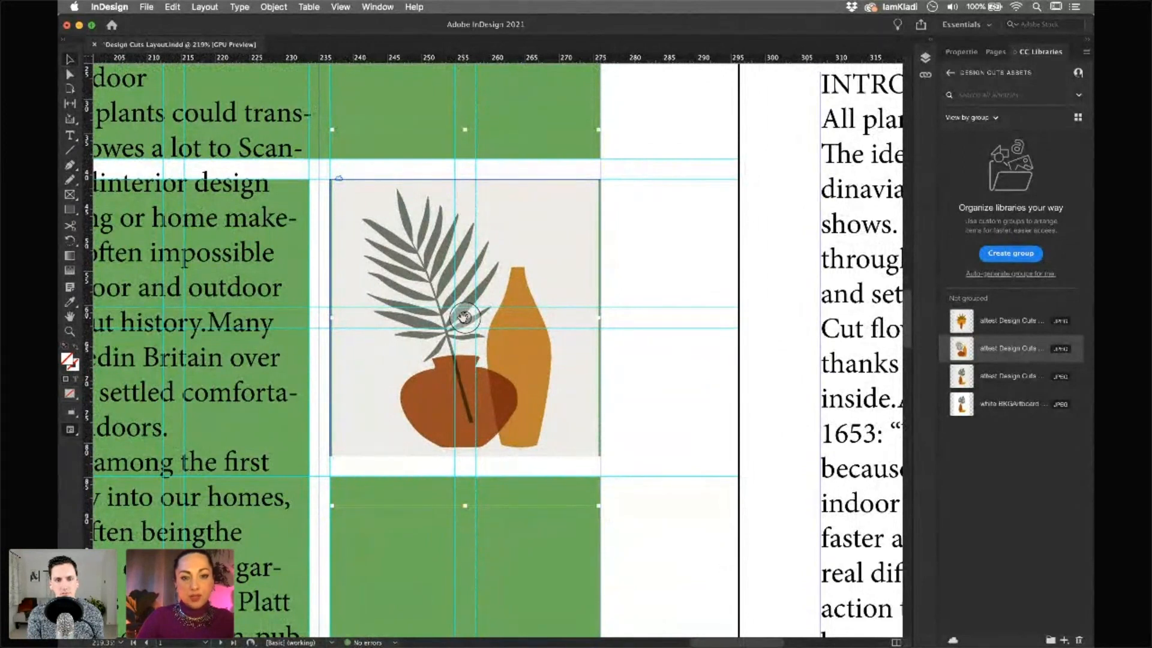
key("alt+super+period")
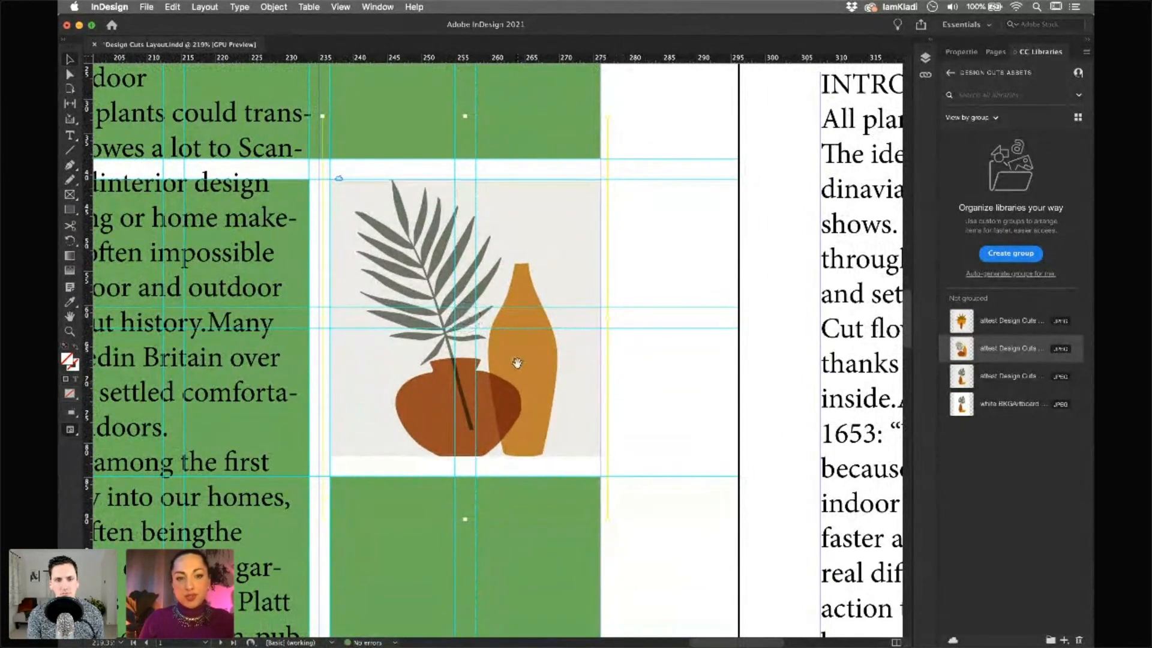
left_click(676, 403)
Draw an image frame covering the empty left page of the introduction spread, extending out to the bleed
left_click_drag(669, 410, 699, 327)
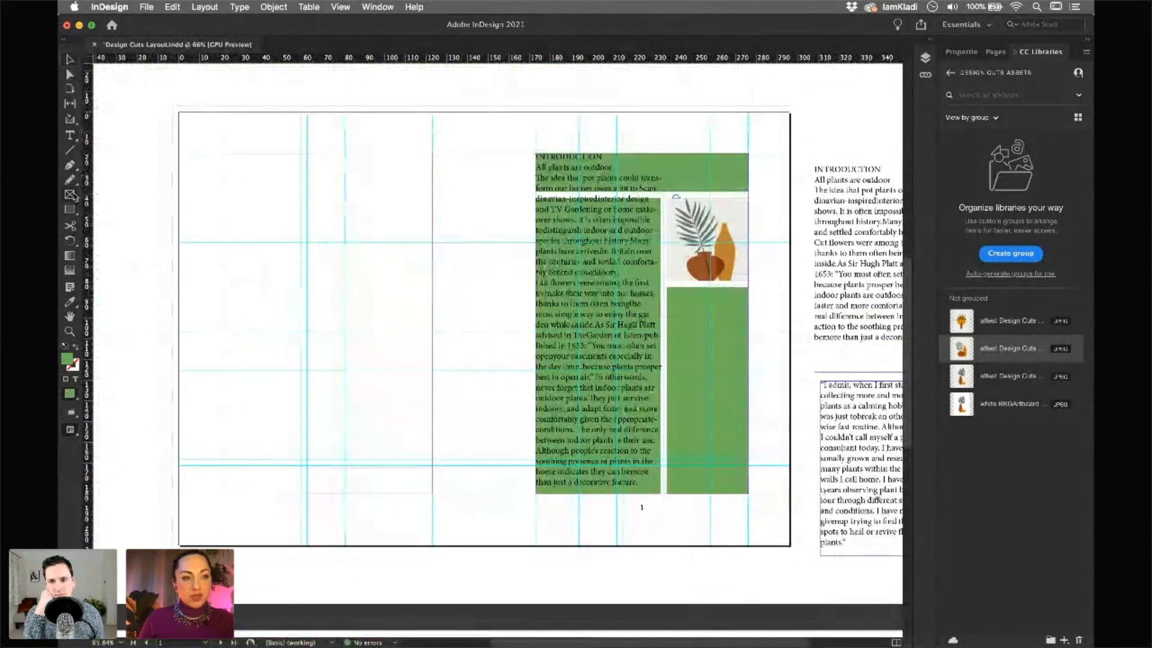
left_click_drag(173, 106, 484, 549)
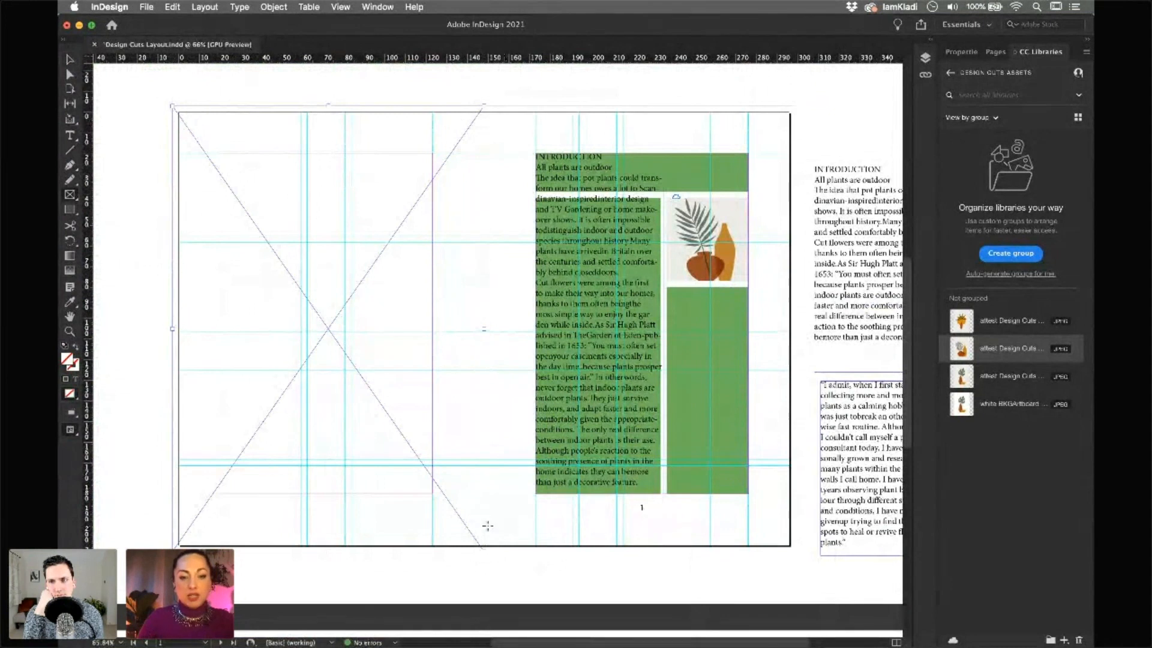
scroll(478, 525, "up", 1)
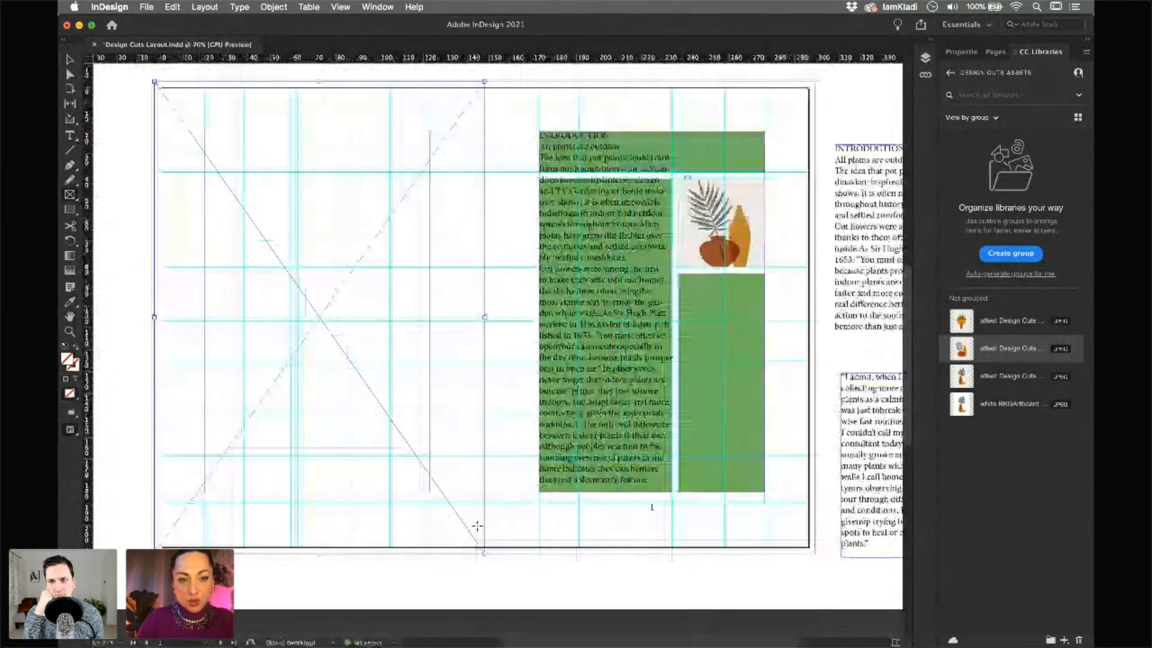
scroll(478, 525, "up", 5)
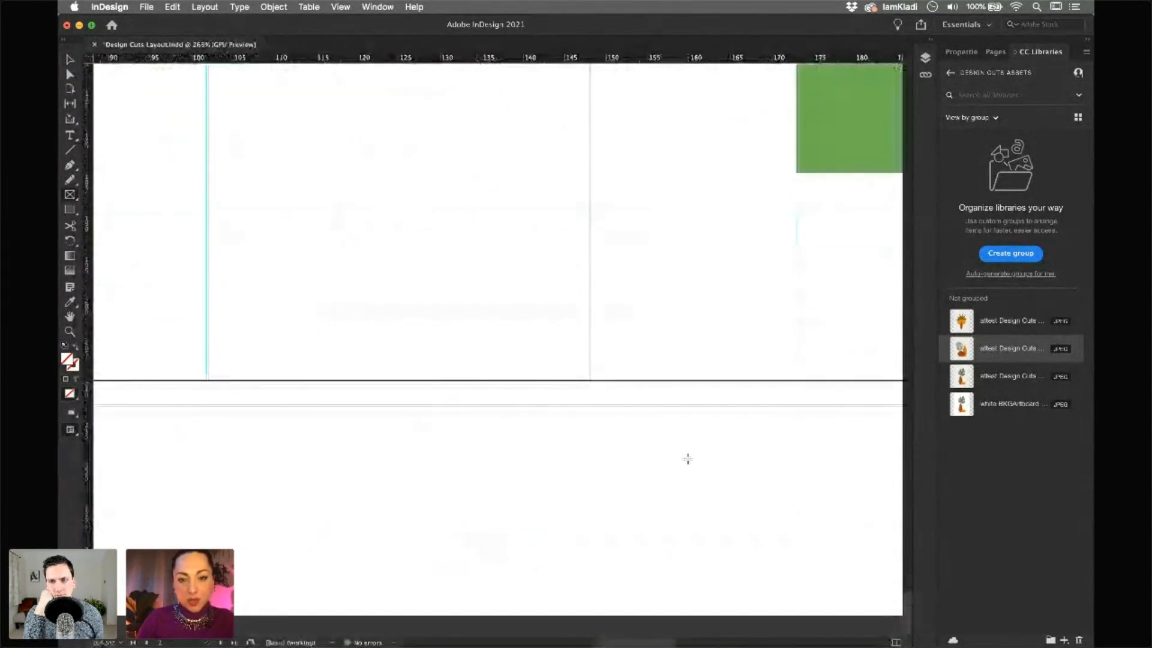
scroll(687, 459, "down", 4)
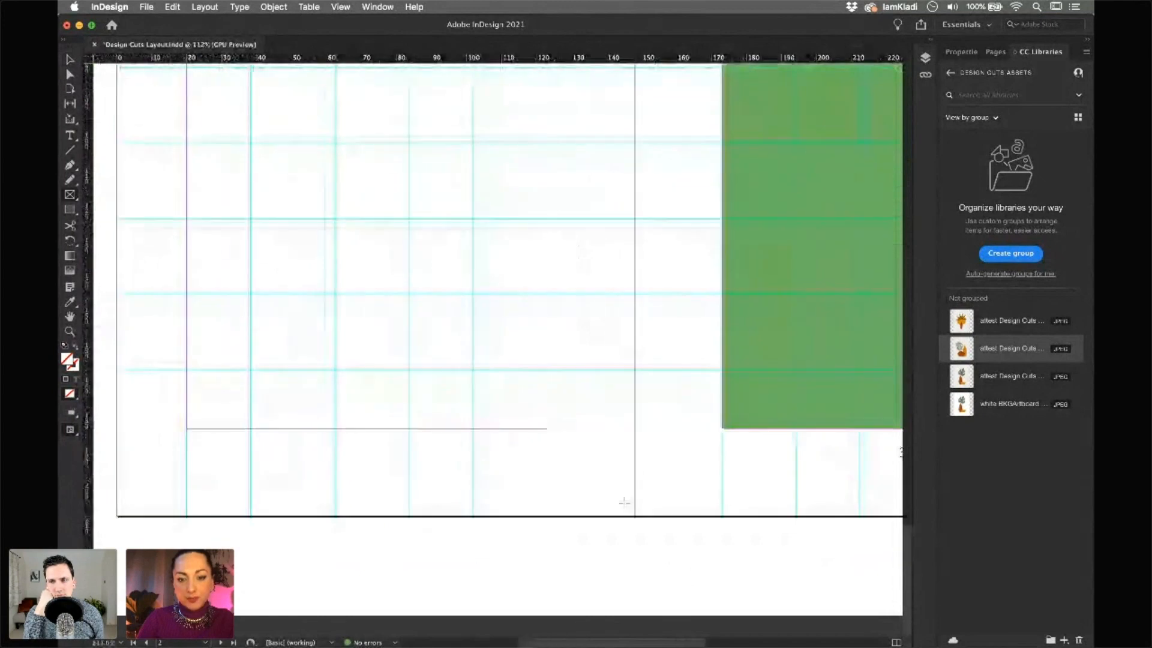
Draw a full-page frame out to the bleed on the following spread's left page and place the orange-circle plant illustration in it
scroll(618, 500, "down", 2)
key("v")
left_click_drag(468, 426, 477, 517)
left_click(71, 195)
scroll(178, 219, "down", 2)
scroll(177, 219, "right", 2)
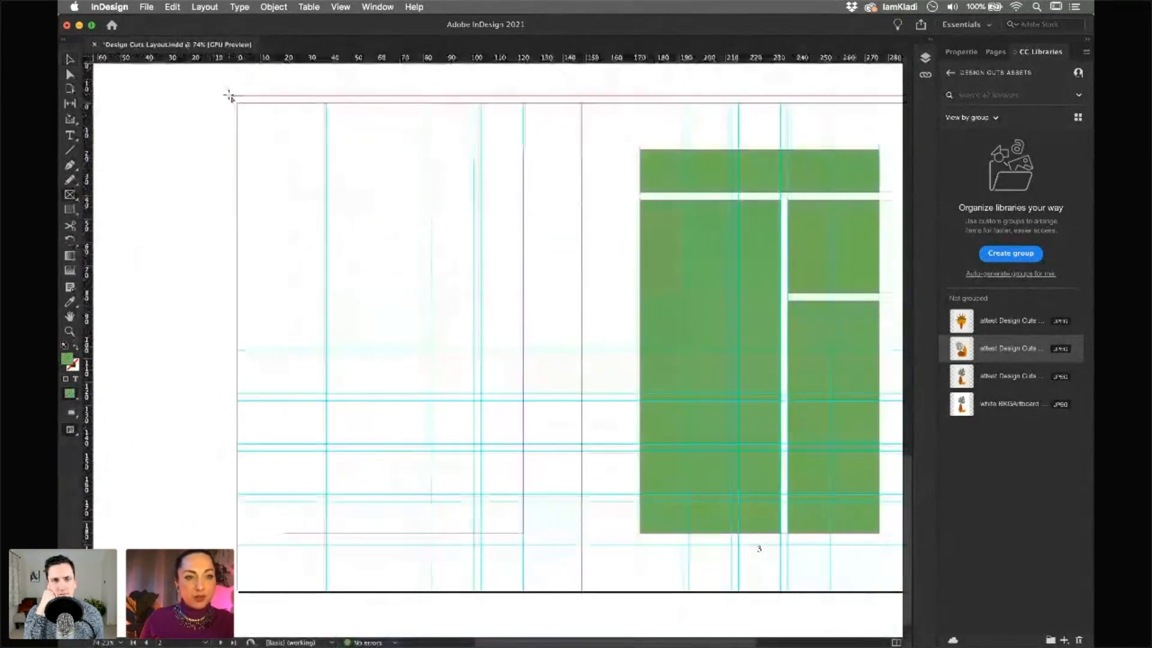
left_click_drag(229, 96, 582, 599)
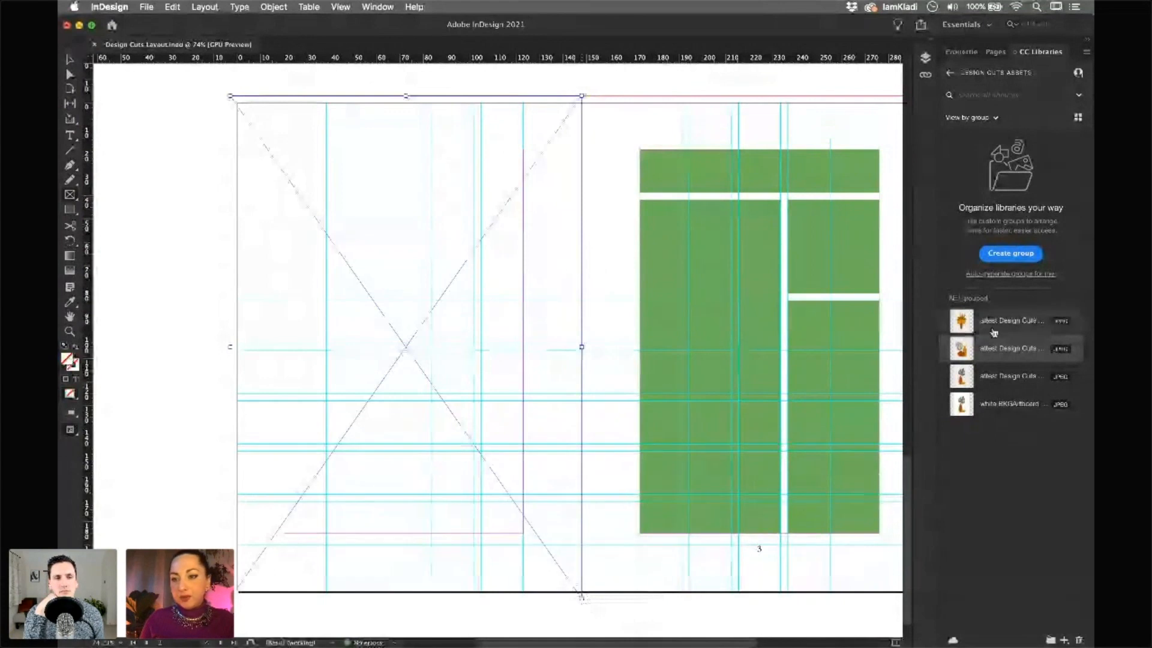
left_click_drag(993, 327, 351, 282)
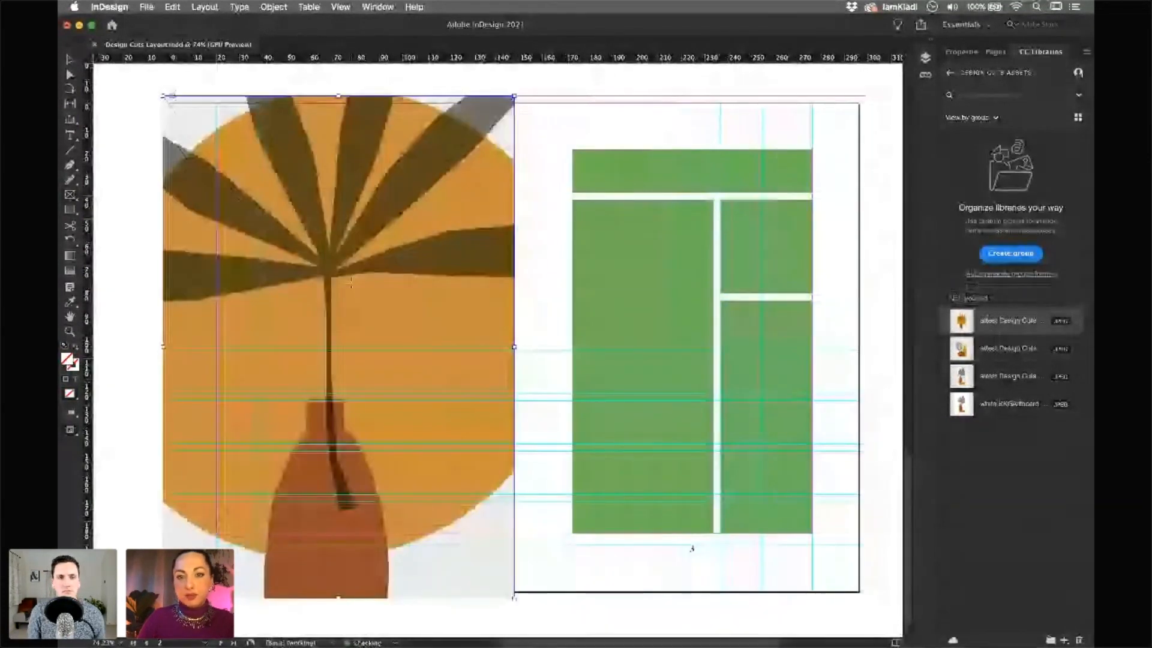
Place the orange-circle plant illustration in the introduction spread's empty left-page frame and fit it proportionally
scroll(354, 281, "down", 5)
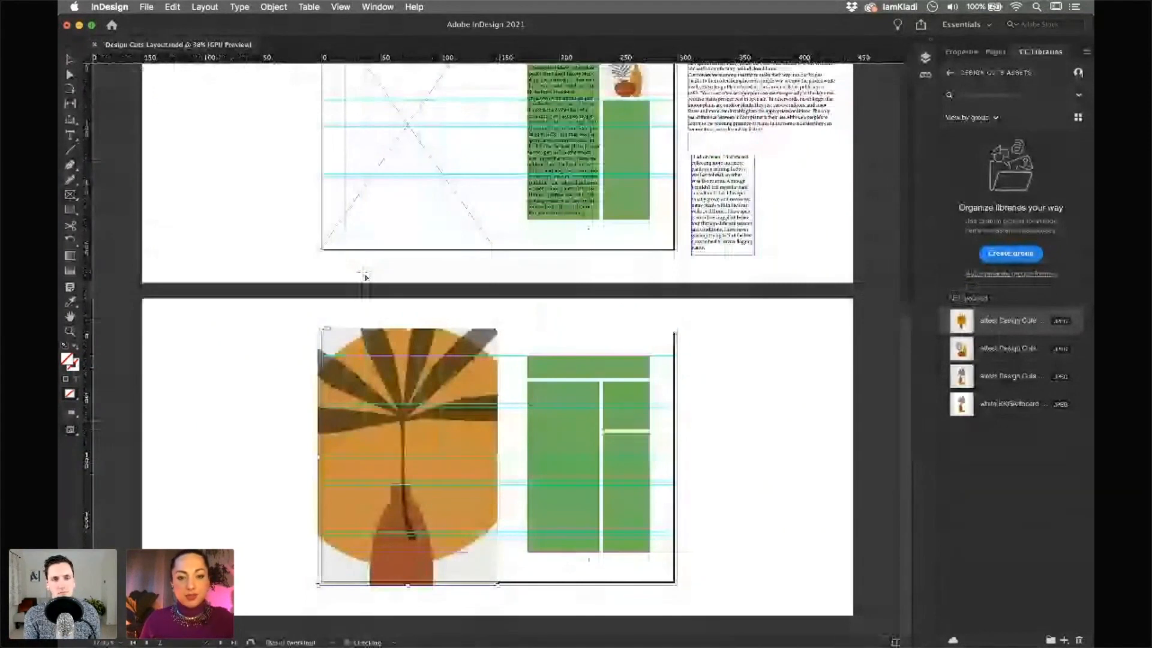
scroll(365, 276, "down", 1)
left_click_drag(444, 317, 448, 433)
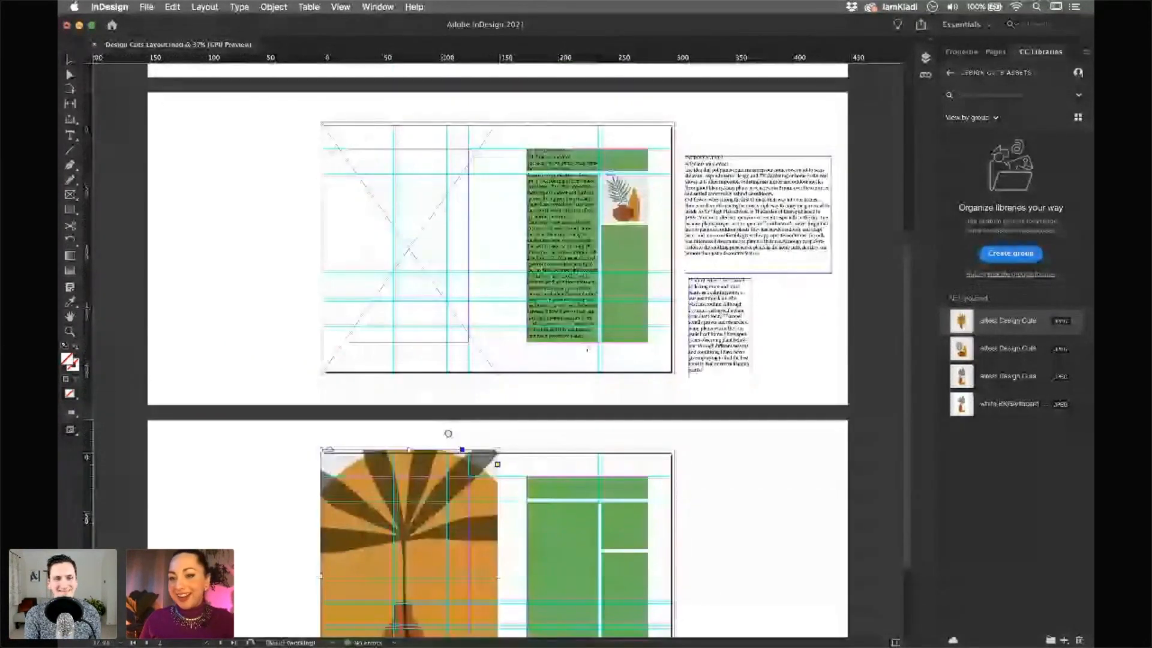
scroll(448, 433, "up", 3)
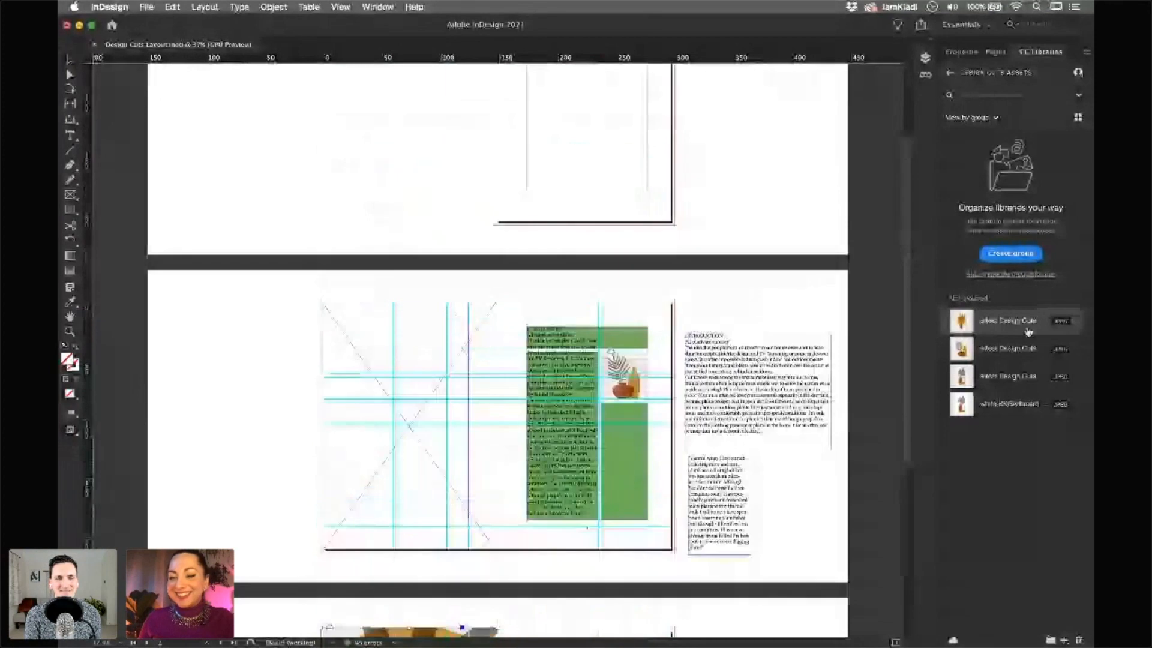
left_click_drag(1029, 332, 407, 377)
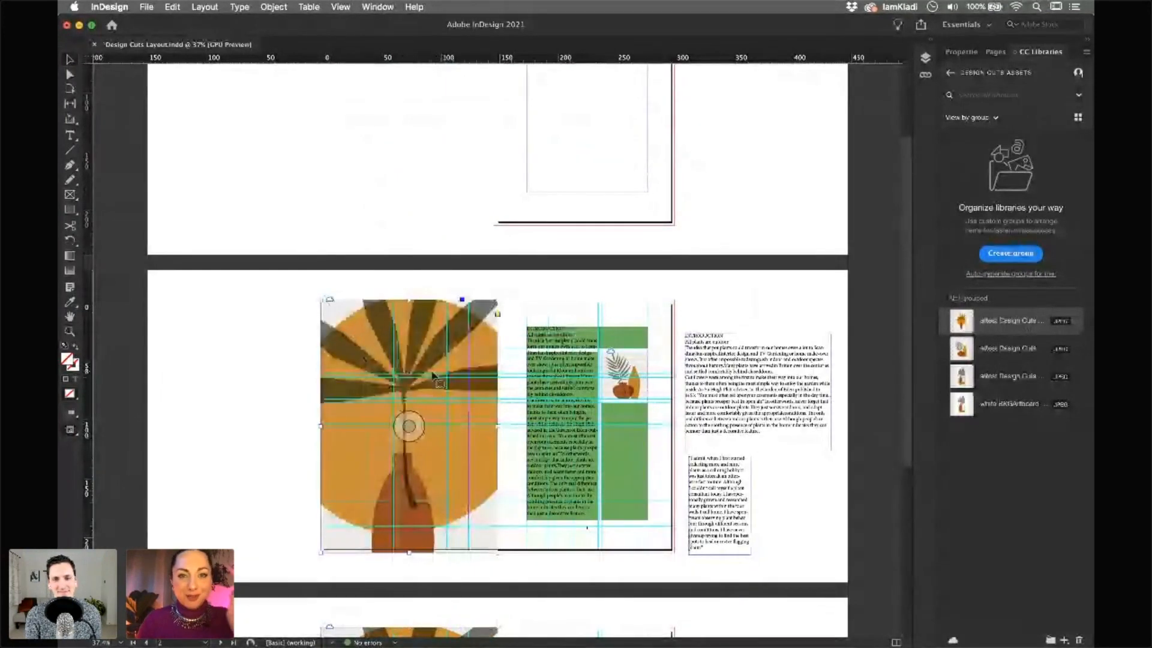
left_click(413, 430)
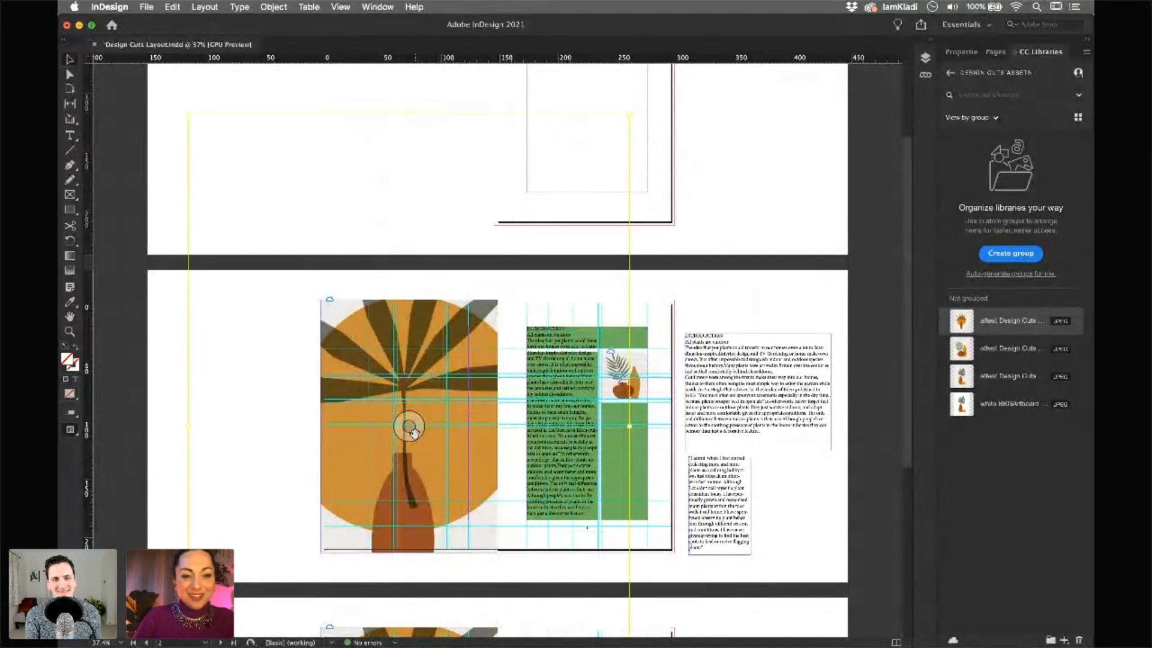
key("super+alt+shift+e")
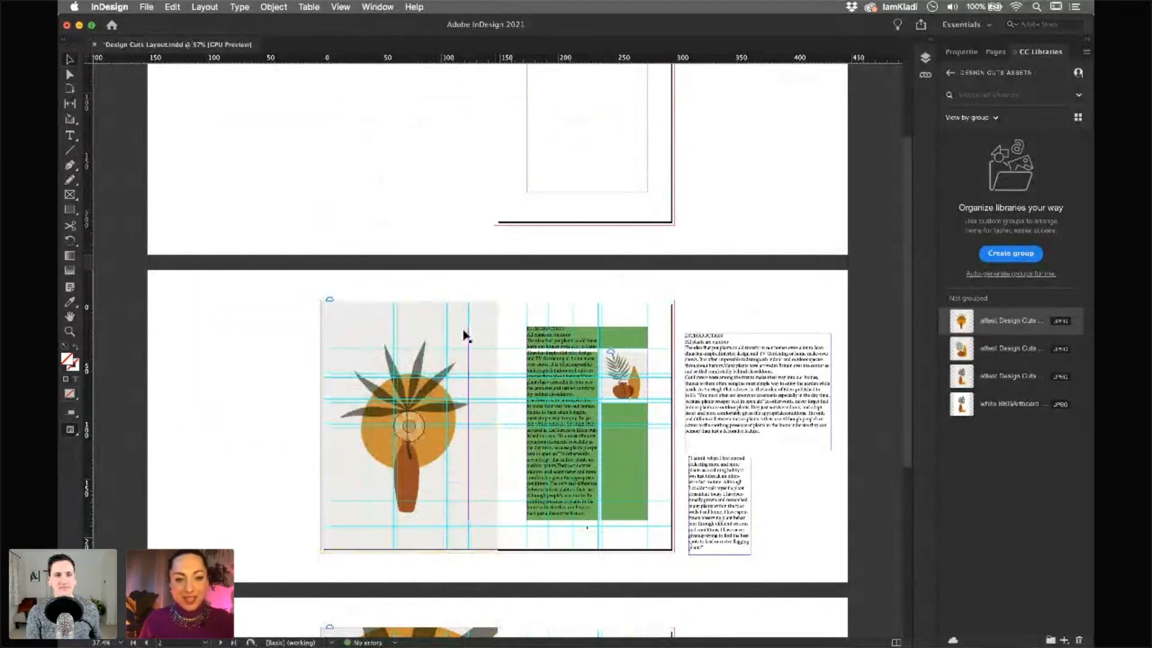
Round all four corners of the orange-circle plant illustration's frame on the introduction spread's left page with a large radius
left_click(464, 149)
left_click_drag(446, 318, 571, 366)
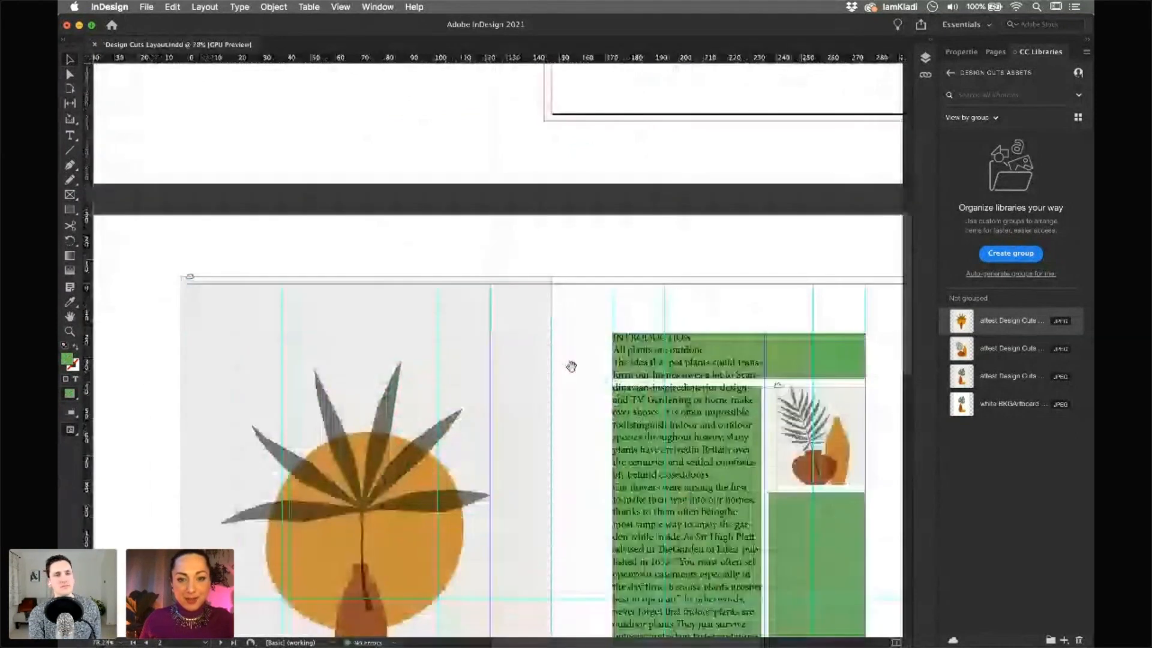
left_click(539, 381)
left_click_drag(564, 379, 602, 312)
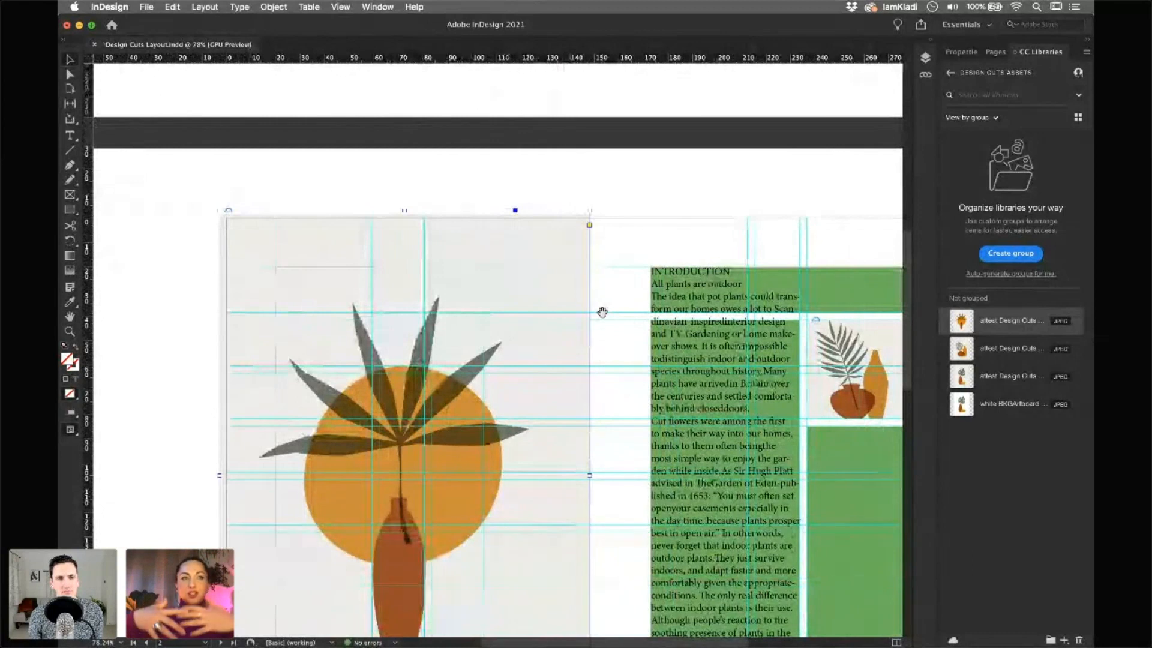
left_click(589, 226)
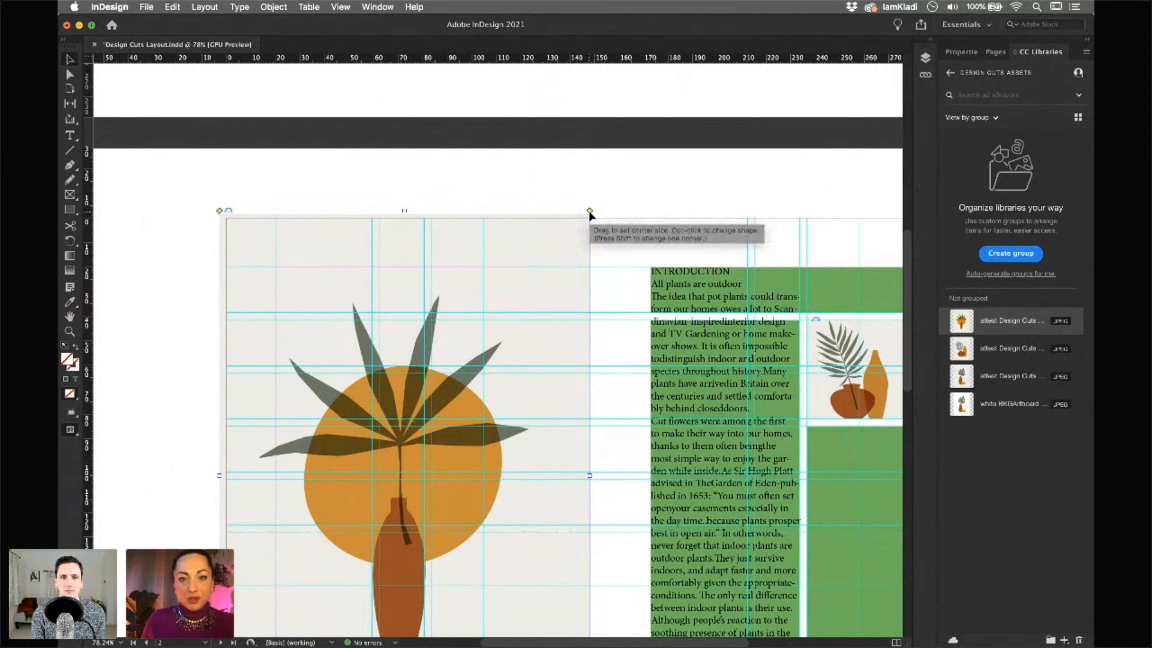
left_click_drag(589, 211, 514, 211)
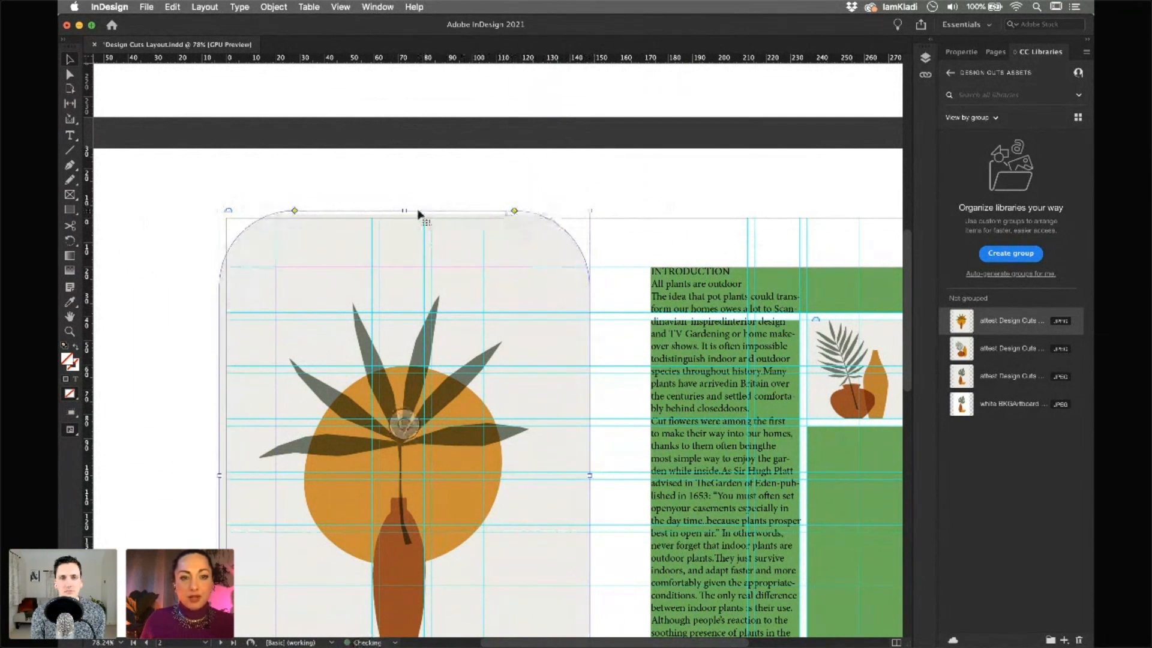
Pull all four sides of the rounded plant frame inward from the bleed to the left page's margins
left_click_drag(404, 210, 404, 266)
scroll(487, 318, "down", 5)
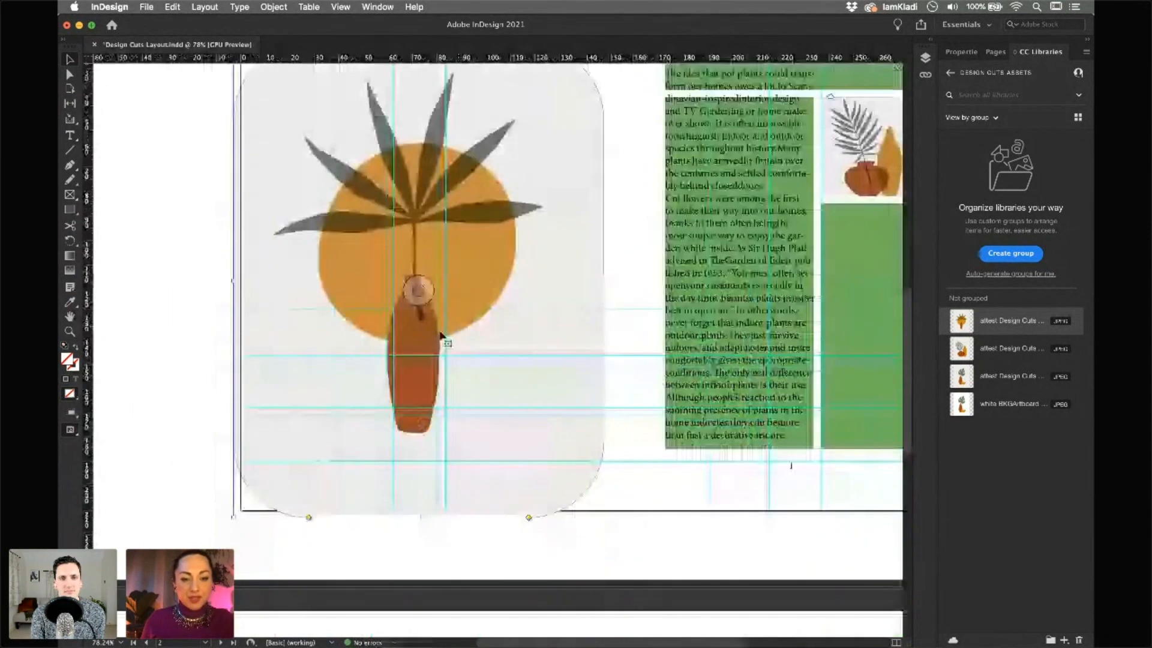
left_click_drag(418, 517, 419, 448)
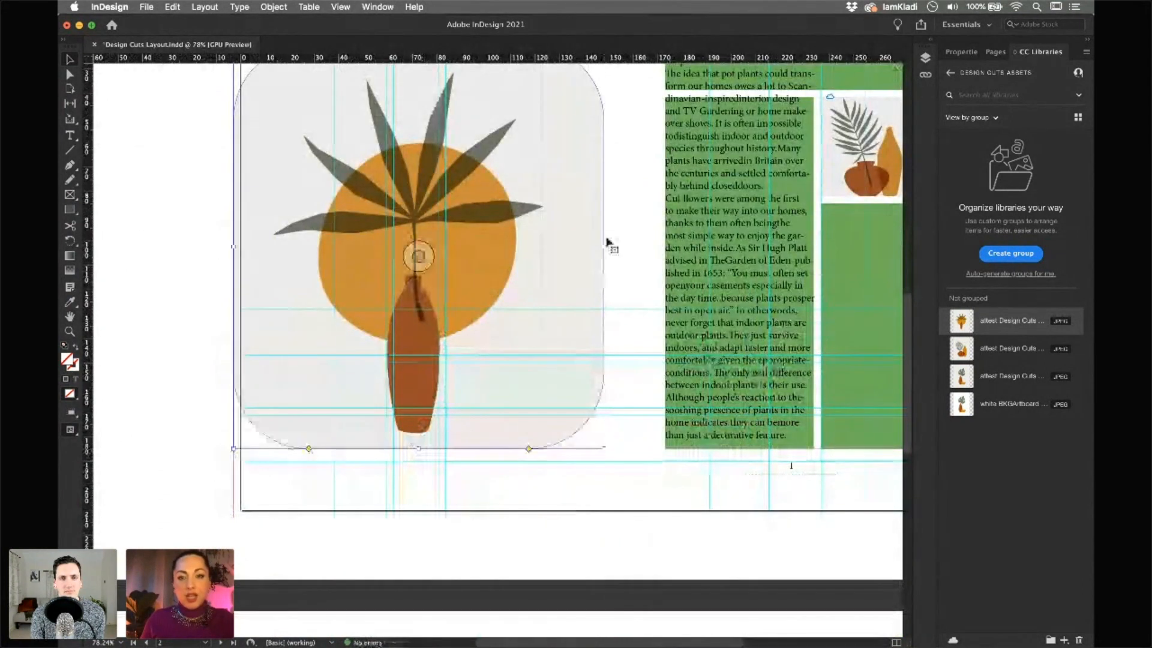
left_click_drag(603, 247, 543, 258)
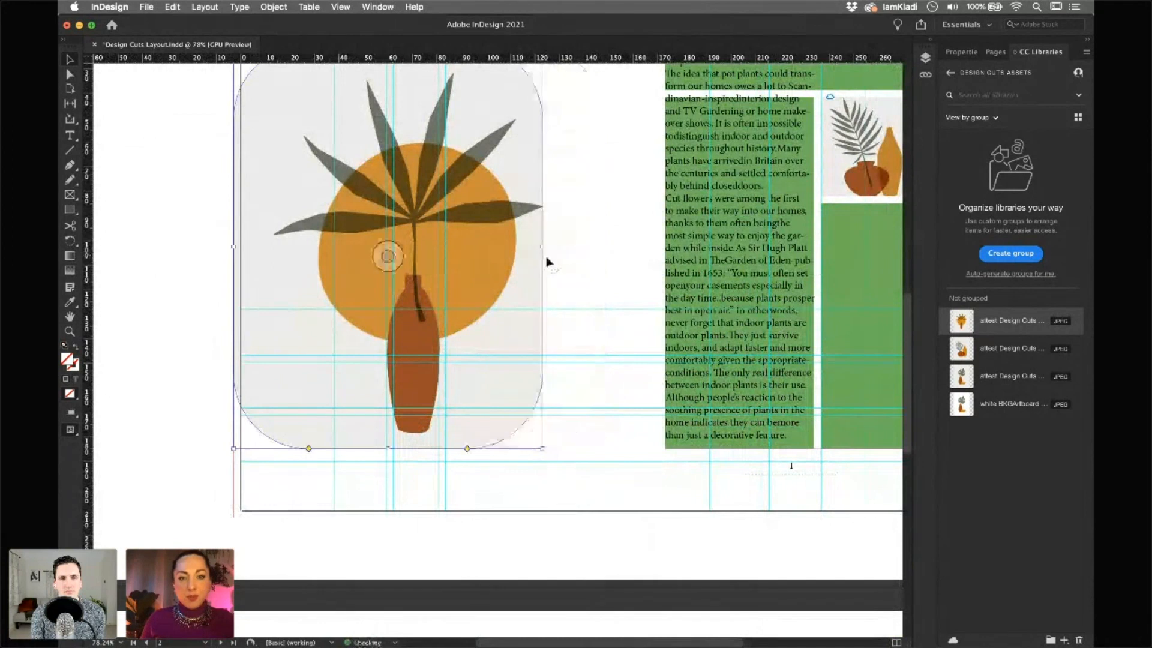
left_click_drag(233, 247, 291, 248)
scroll(370, 254, "up", 3)
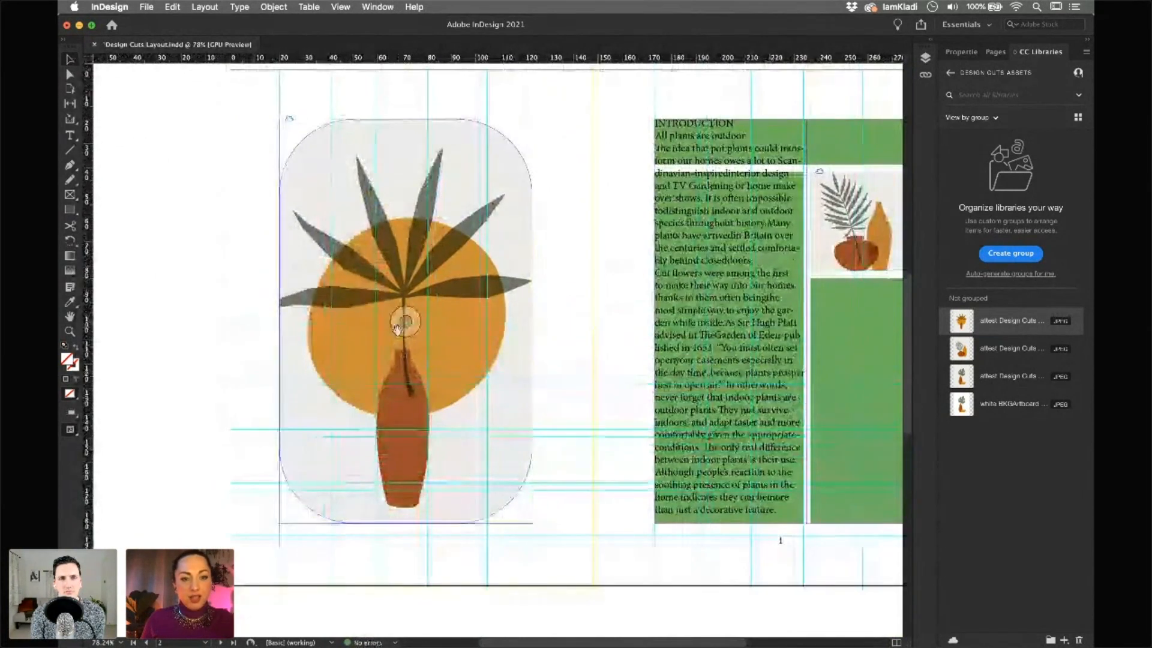
Refit the orange-circle plant artwork to fill the resized frame proportionally, then scale it up slightly
key("alt+shift+super+e")
key("alt+shift+super+c")
key("super+period")
key("super+period")
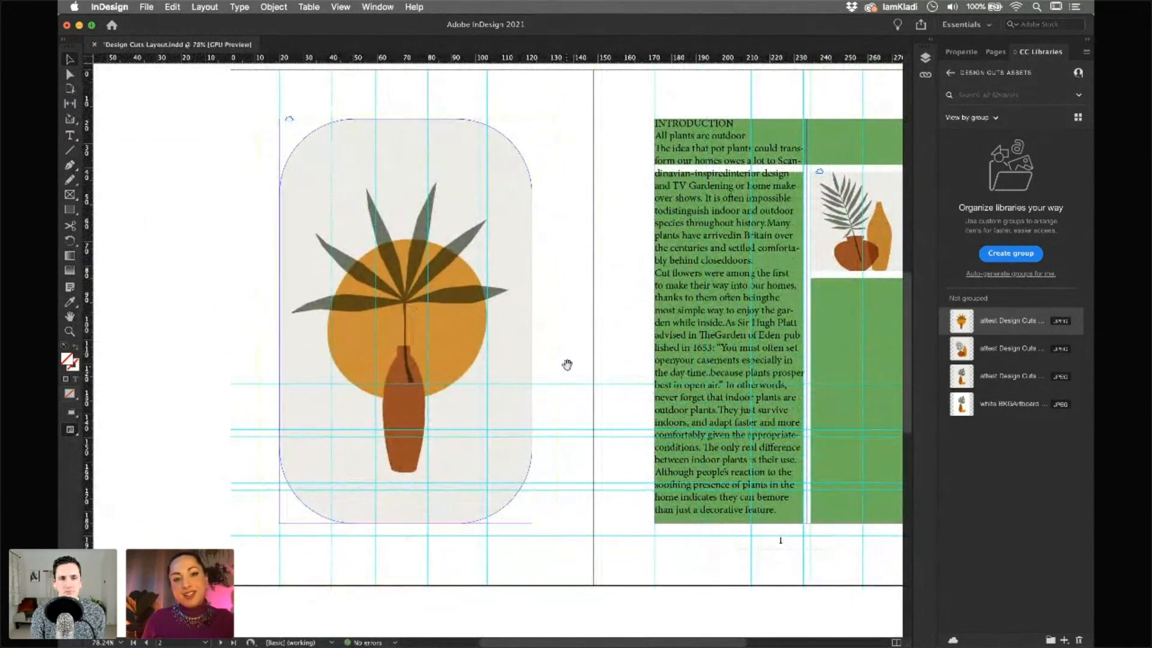
Slightly round the corners of the small two-vase illustration's frame on the right page, and deselect it
scroll(564, 375, "right", 5)
left_click(771, 223)
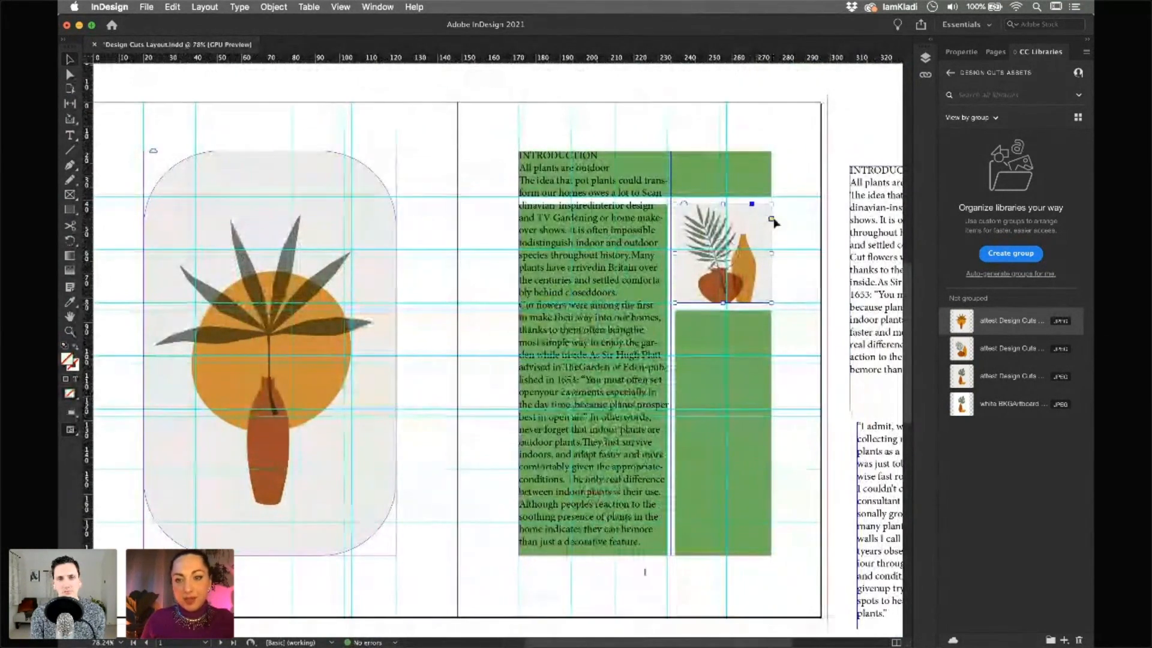
left_click(766, 205)
left_click(793, 227)
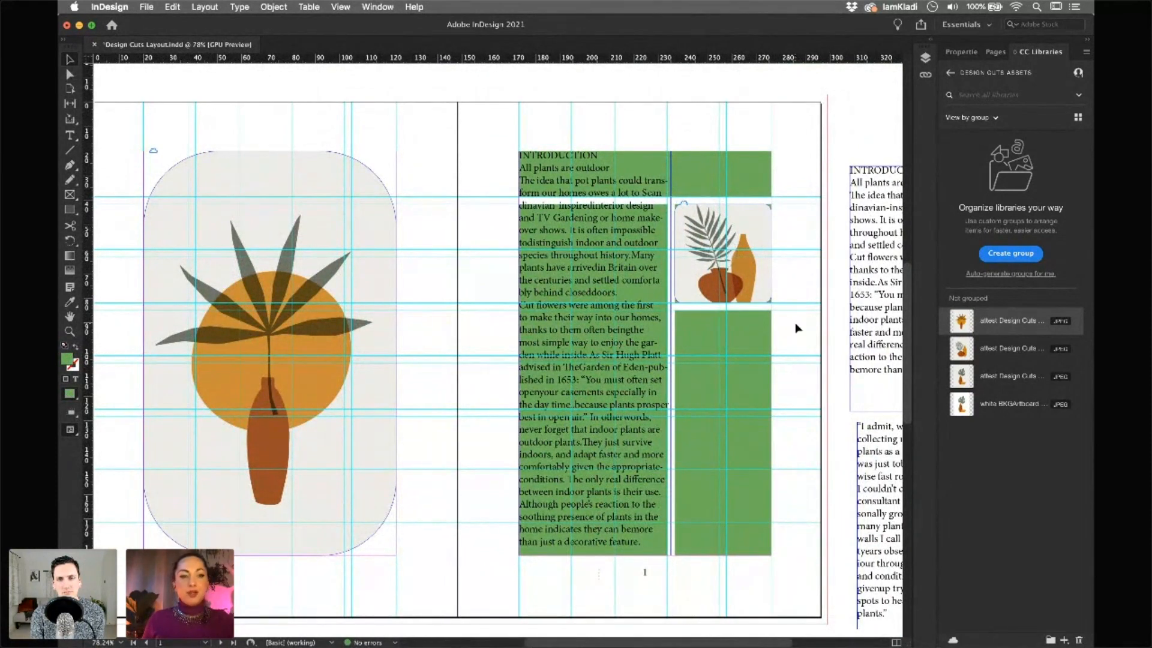
Reduce the corner rounding of the large plant illustration's frame on the left page, and deselect it
left_click(287, 237)
left_click_drag(322, 153, 353, 156)
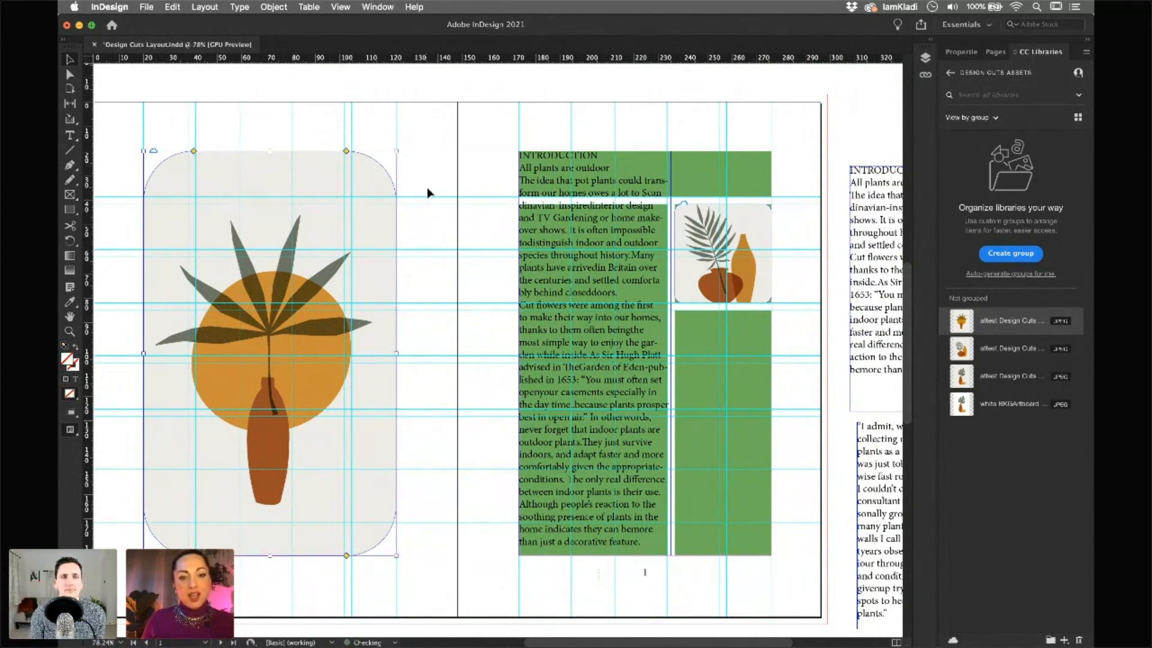
scroll(426, 190, "left", 10)
left_click(780, 295)
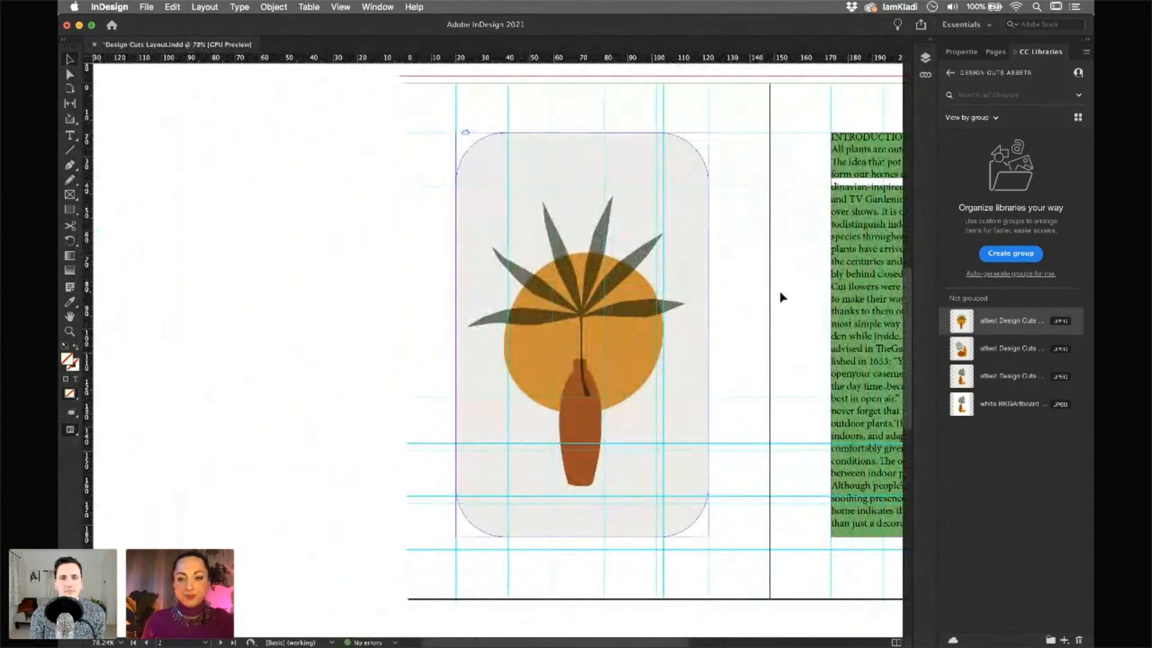
left_click_drag(766, 295, 520, 324)
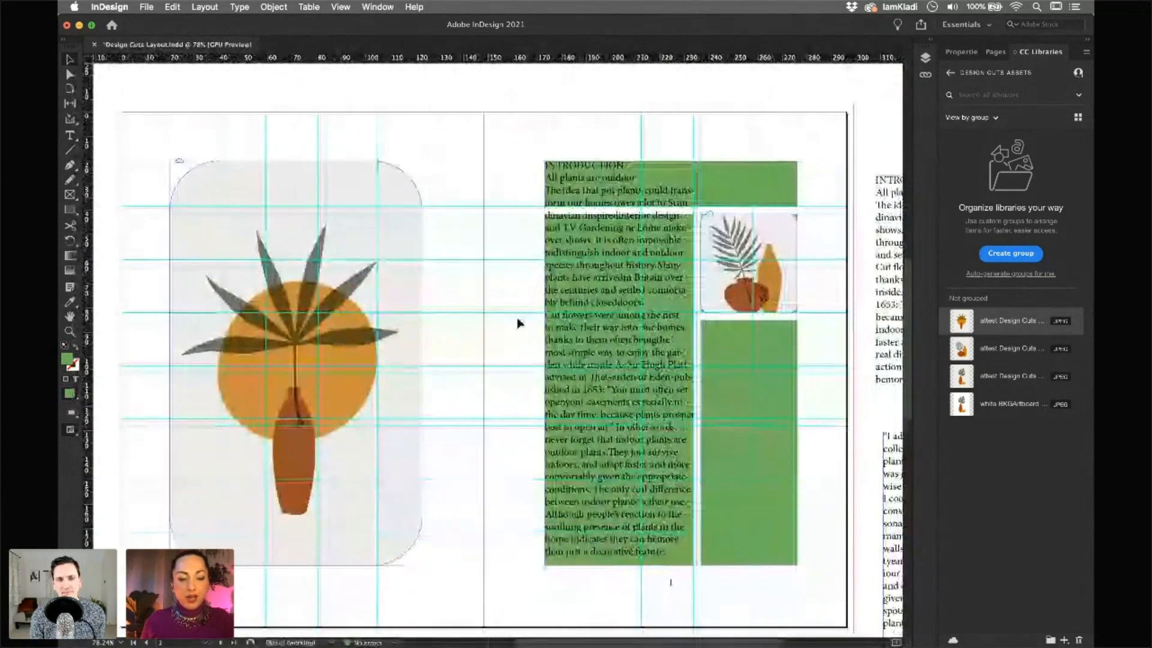
Hide the Layout layer to remove the green placeholder blocks from view
left_click(926, 58)
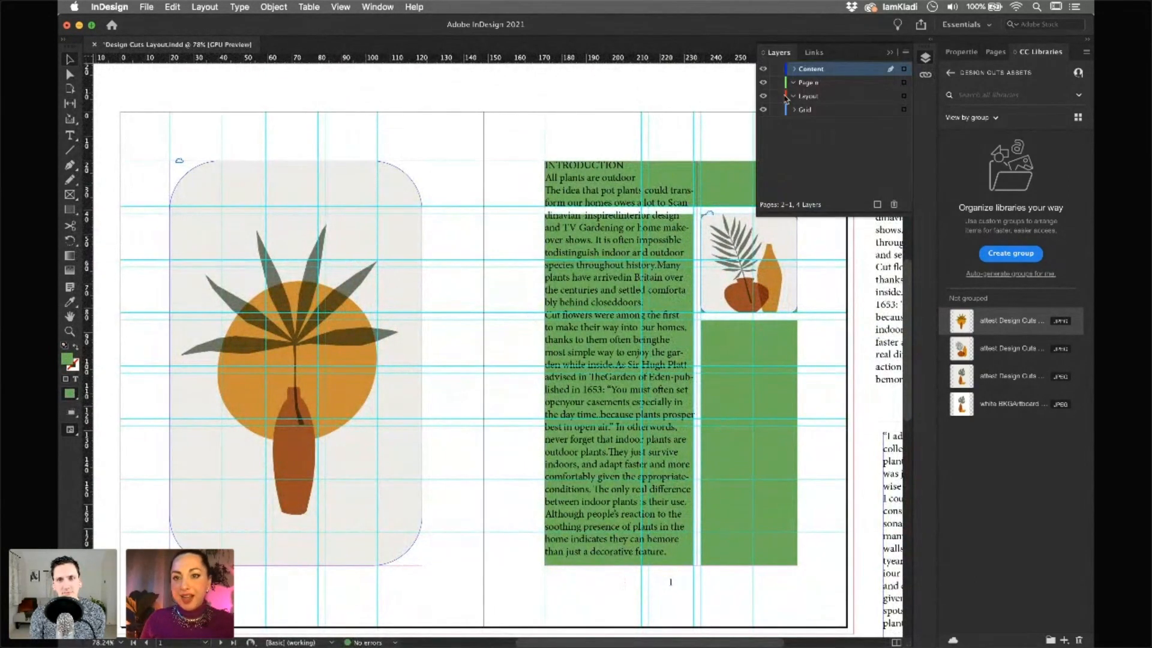
left_click(763, 97)
scroll(690, 312, "right", 3)
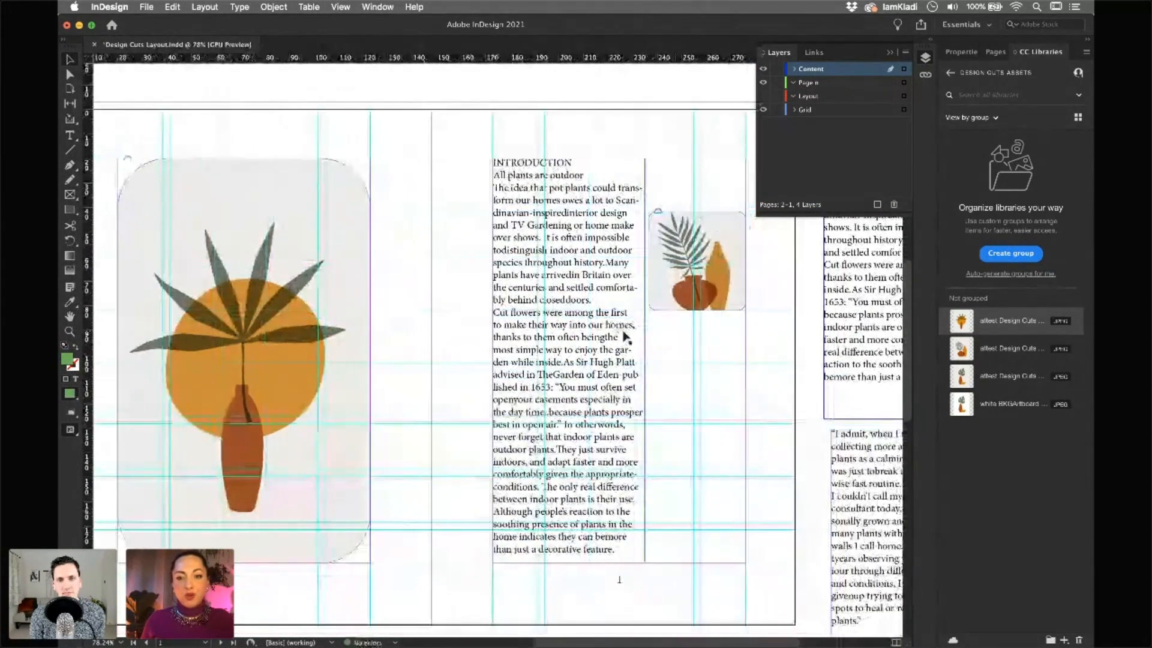
scroll(757, 347, "left", 3)
scroll(757, 346, "down", 2)
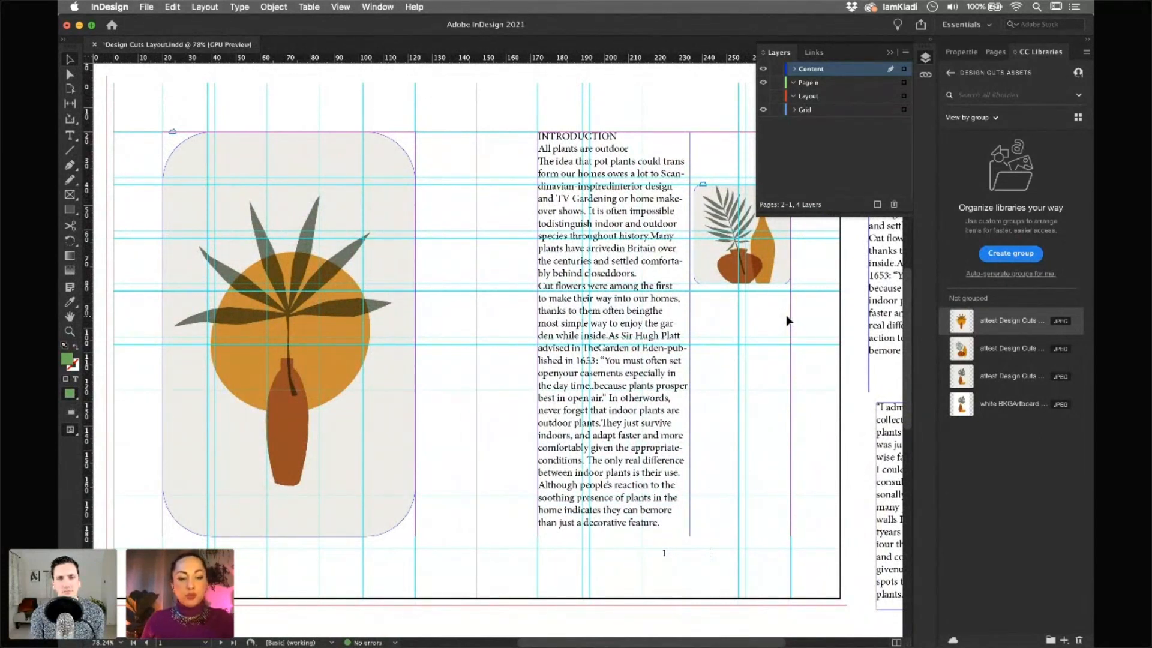
Compare the introduction spread in preview mode with the normal view showing guides and frame edges
key("w")
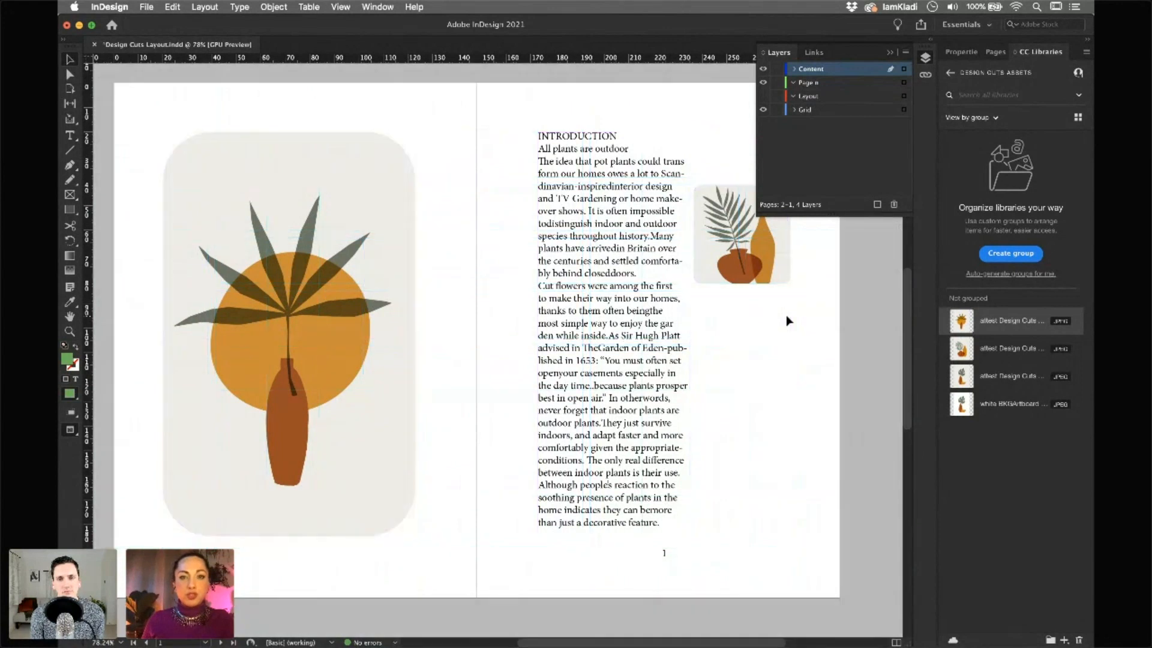
key("w")
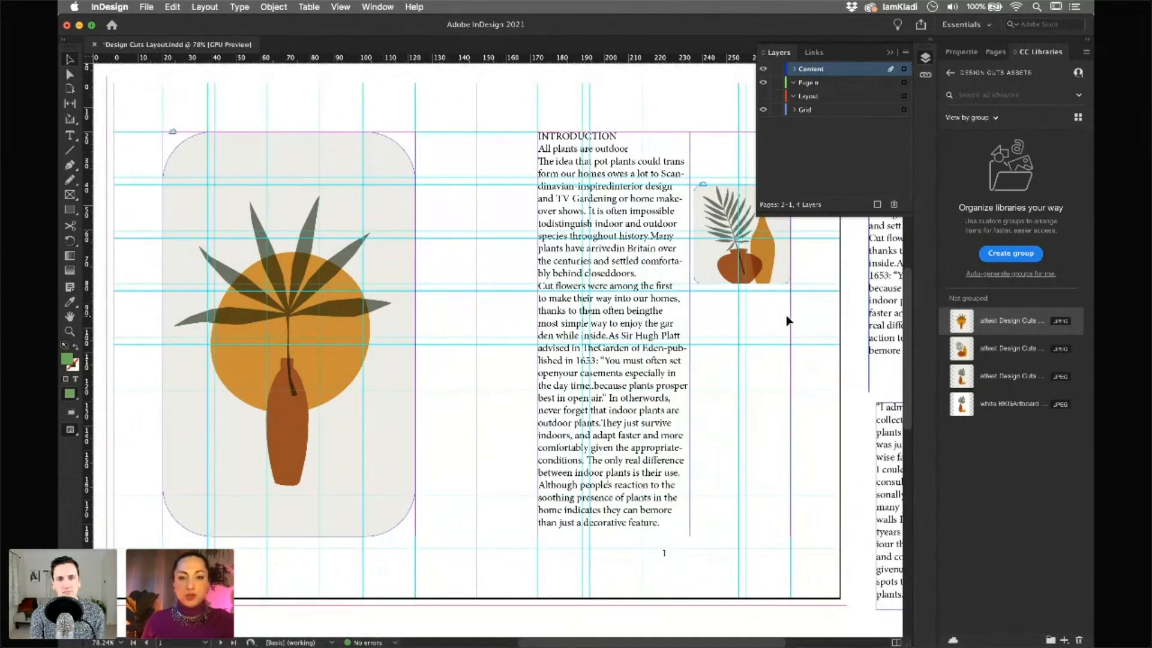
key("w")
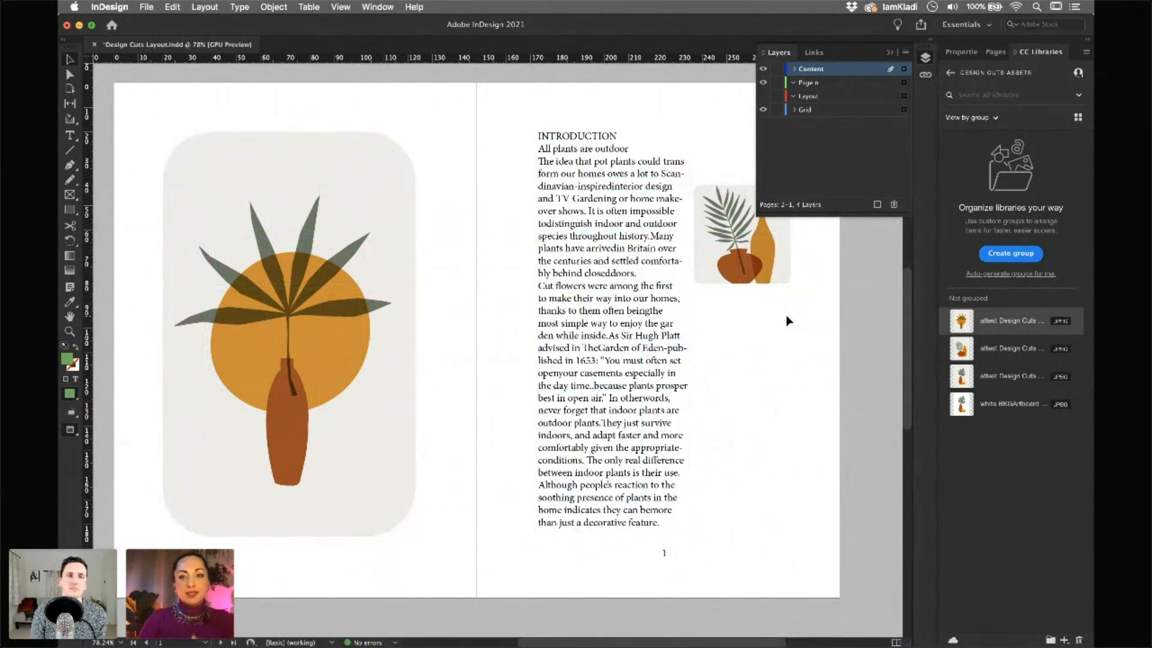
key("w")
key("w")
key("w")
key("w")
key("w")
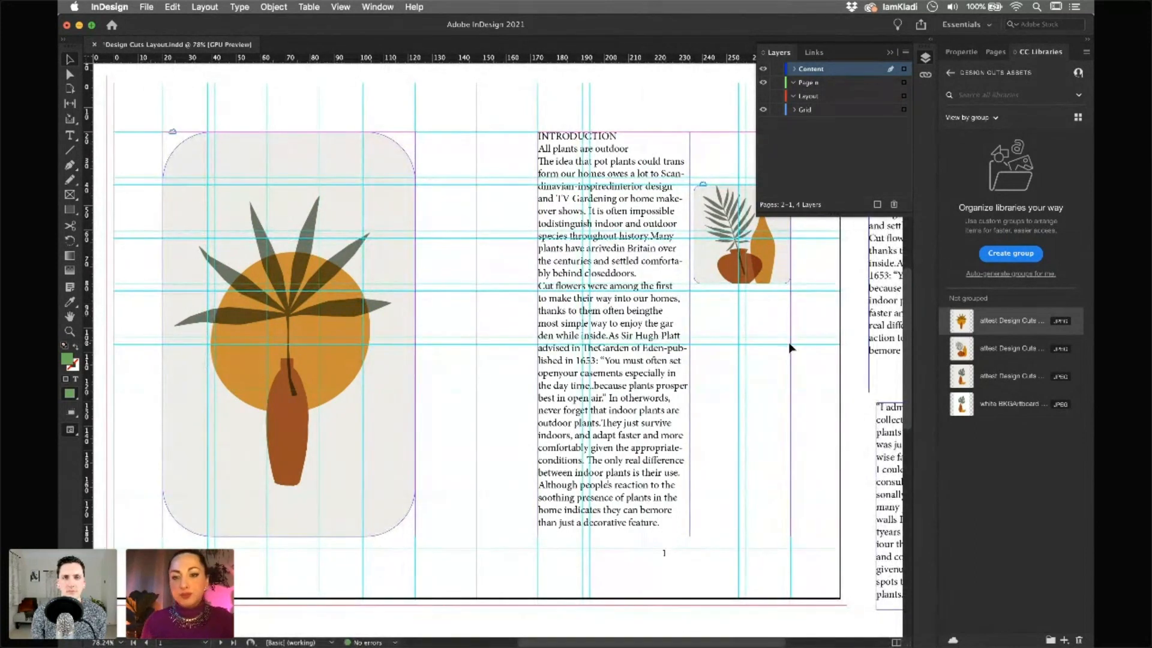
Examine the introduction spread in full-screen presentation mode twice, returning to the normal layout view each time
scroll(778, 337, "right", 4)
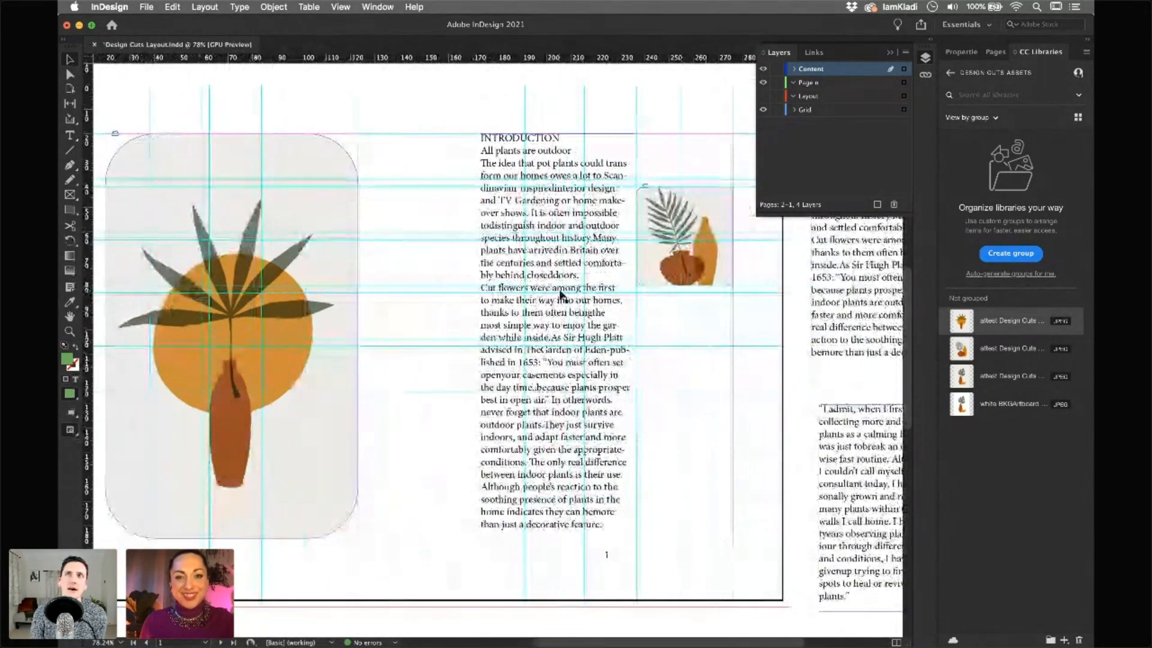
left_click(563, 290)
scroll(540, 290, "right", 3)
scroll(540, 294, "left", 3)
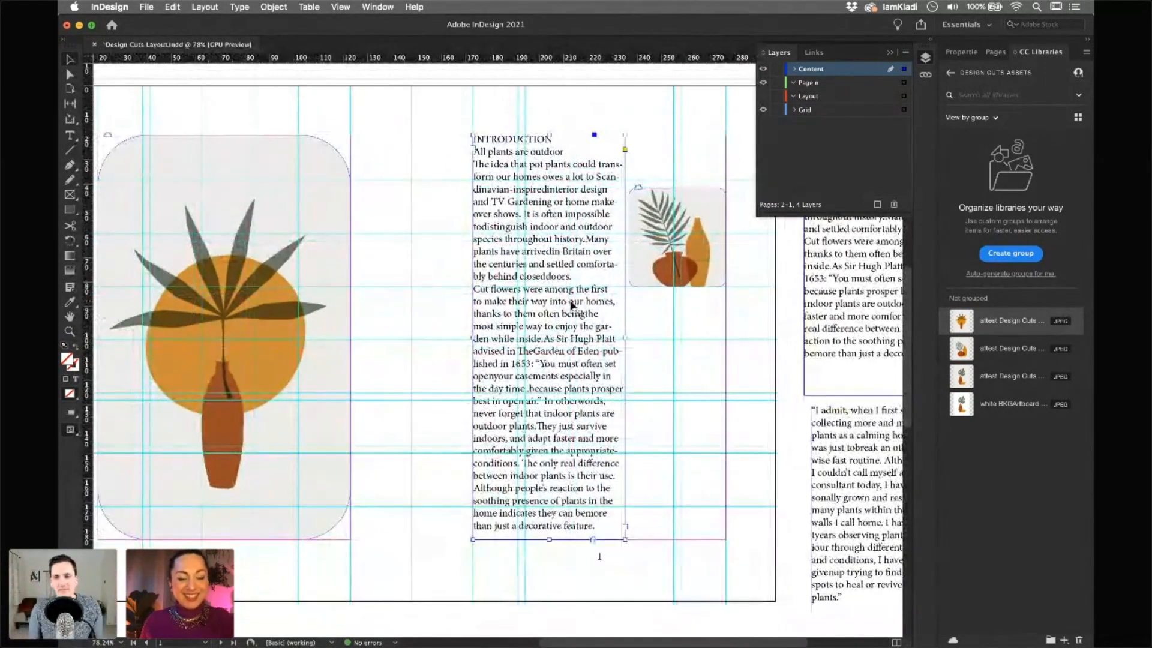
key("shift+w")
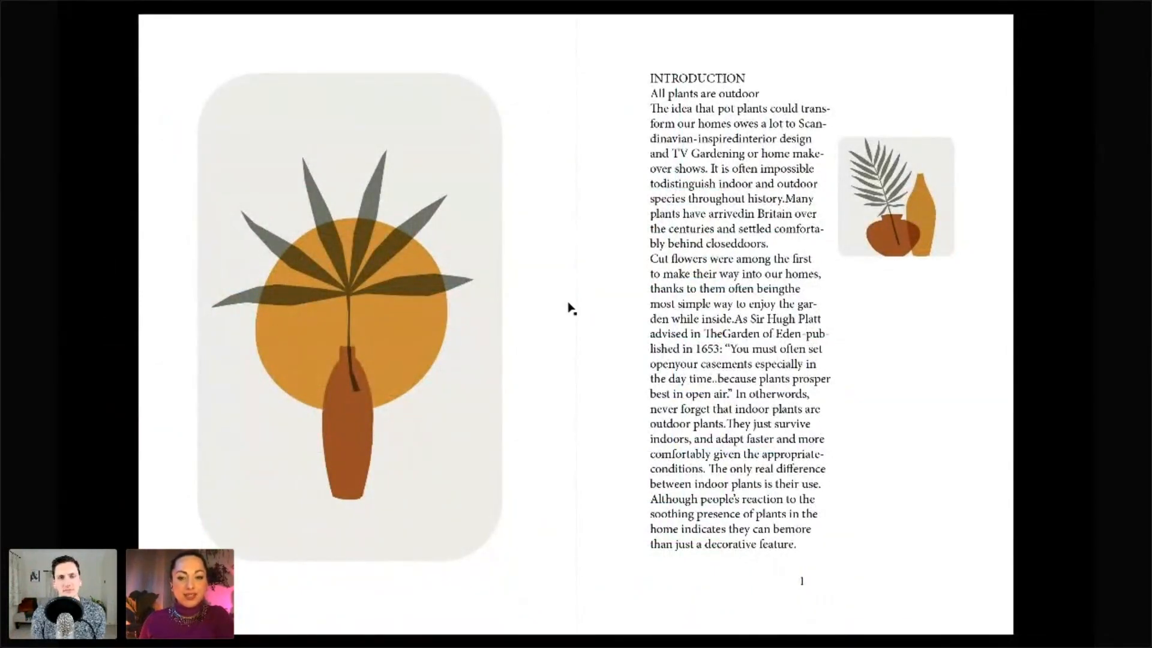
key("Escape")
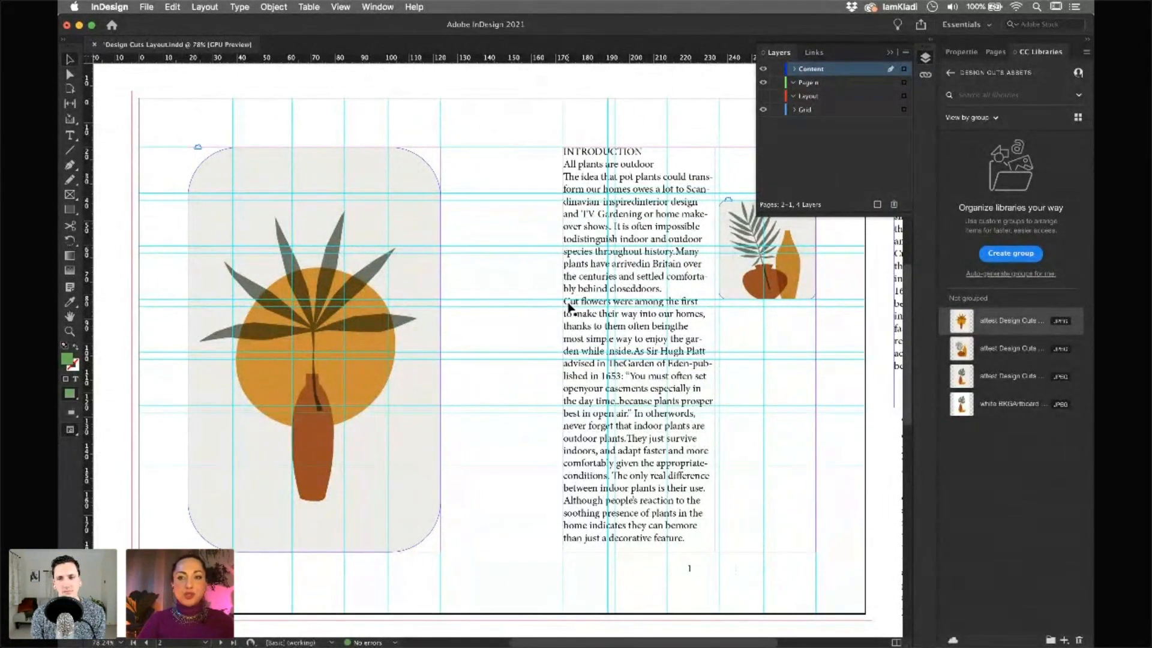
scroll(569, 307, "right", 5)
scroll(570, 307, "down", 2)
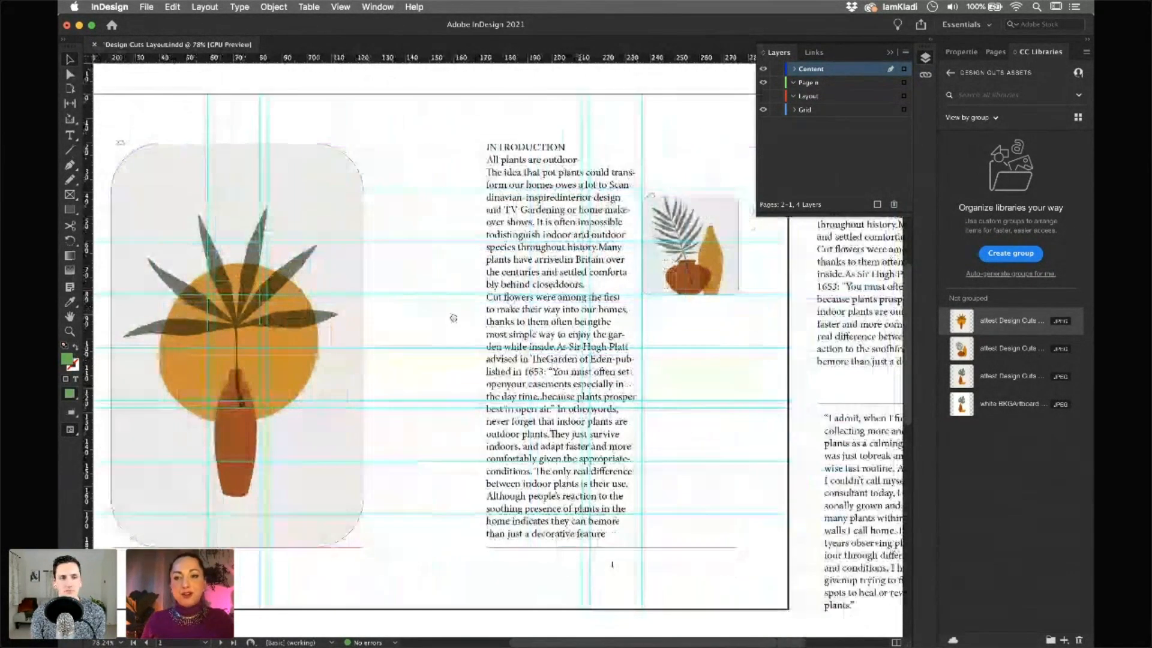
scroll(495, 256, "left", 3)
scroll(494, 257, "up", 1)
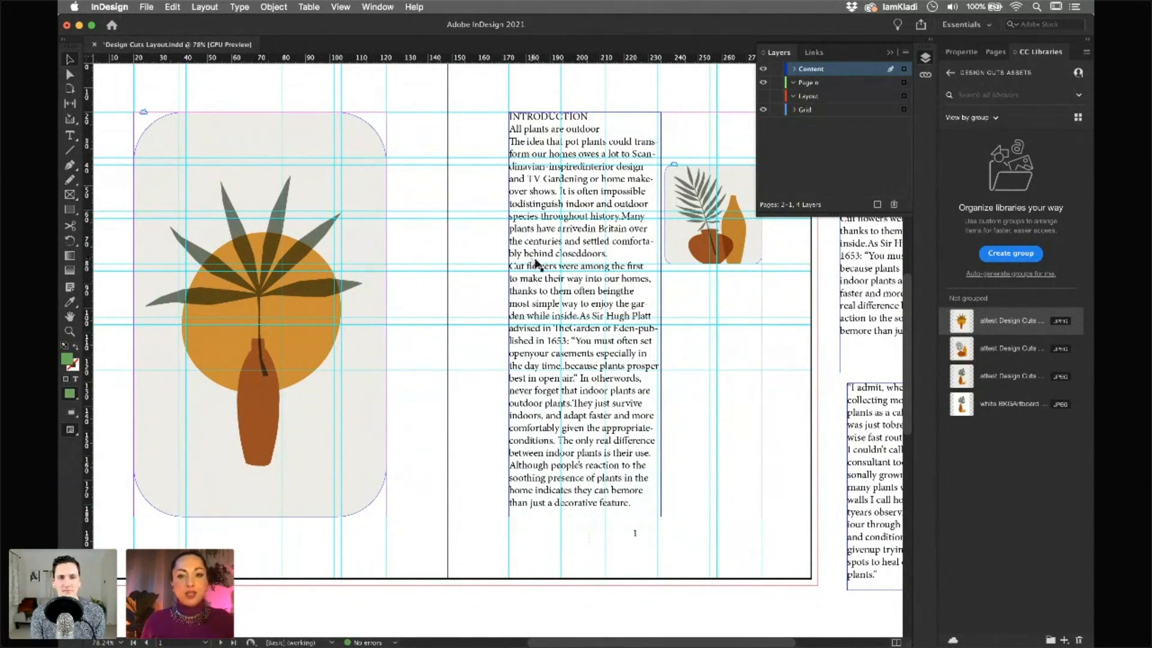
left_click_drag(535, 261, 565, 284)
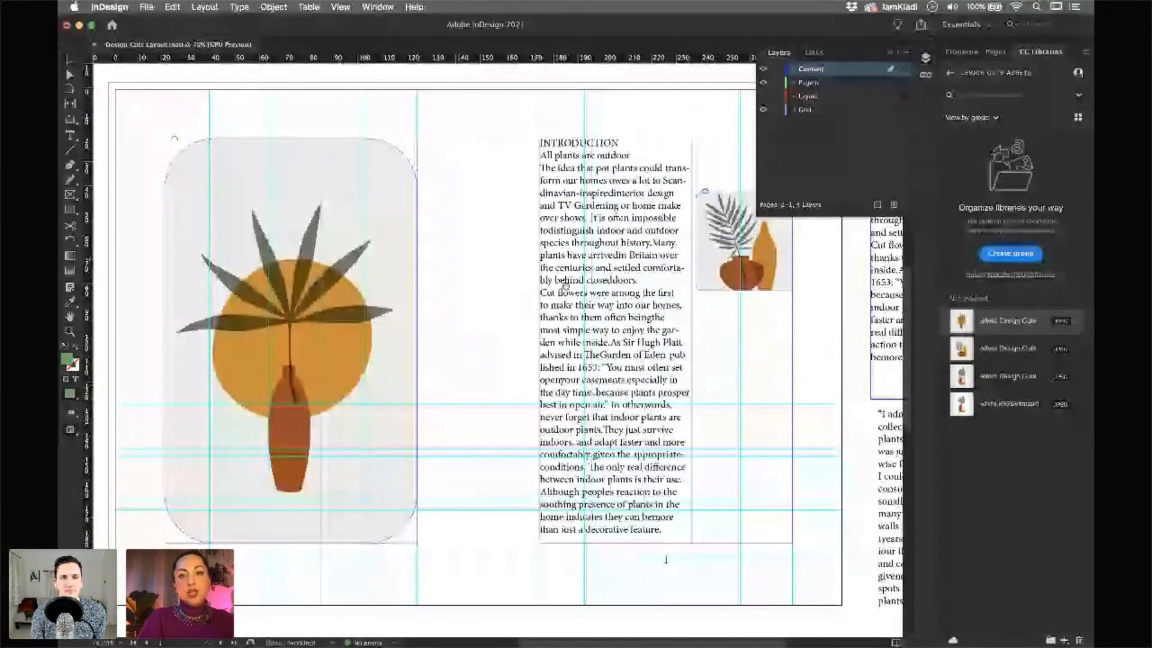
key("shift+w")
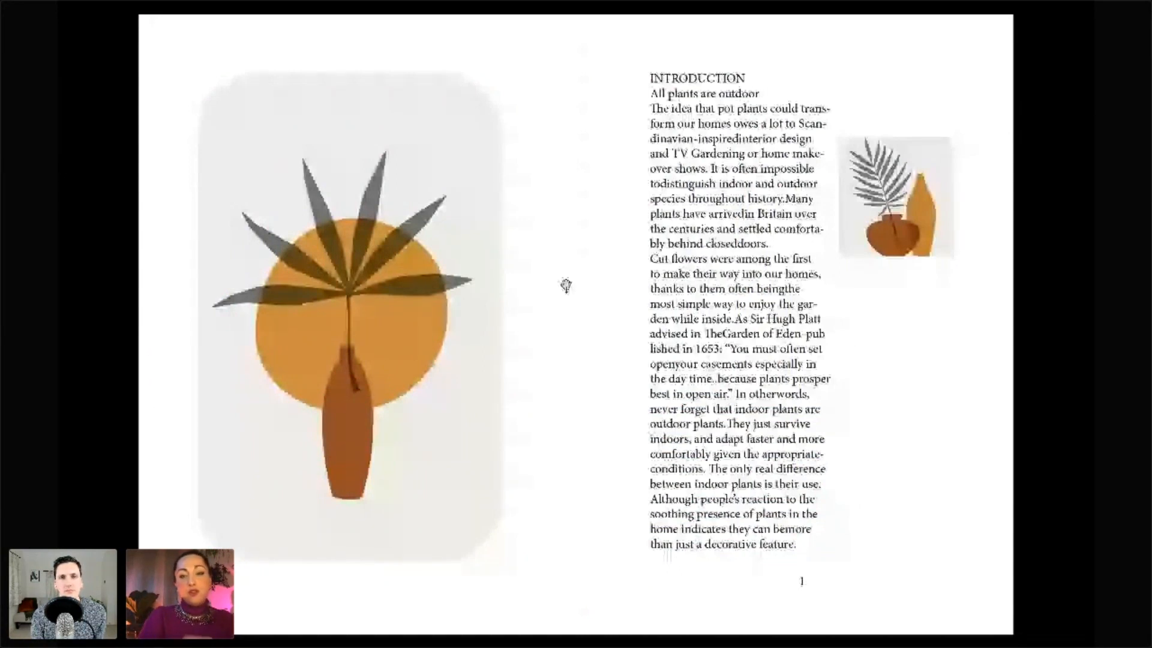
key("shift+w")
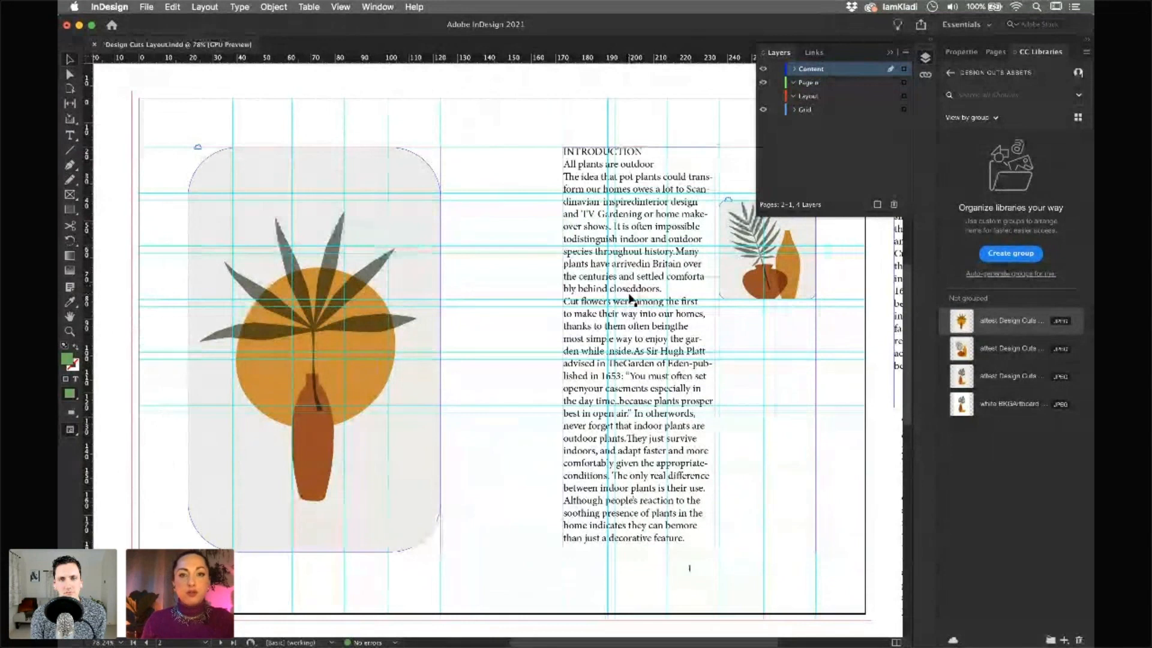
Narrow the introduction text frame so its right edge aligns with the column guide
left_click_drag(633, 307, 611, 295)
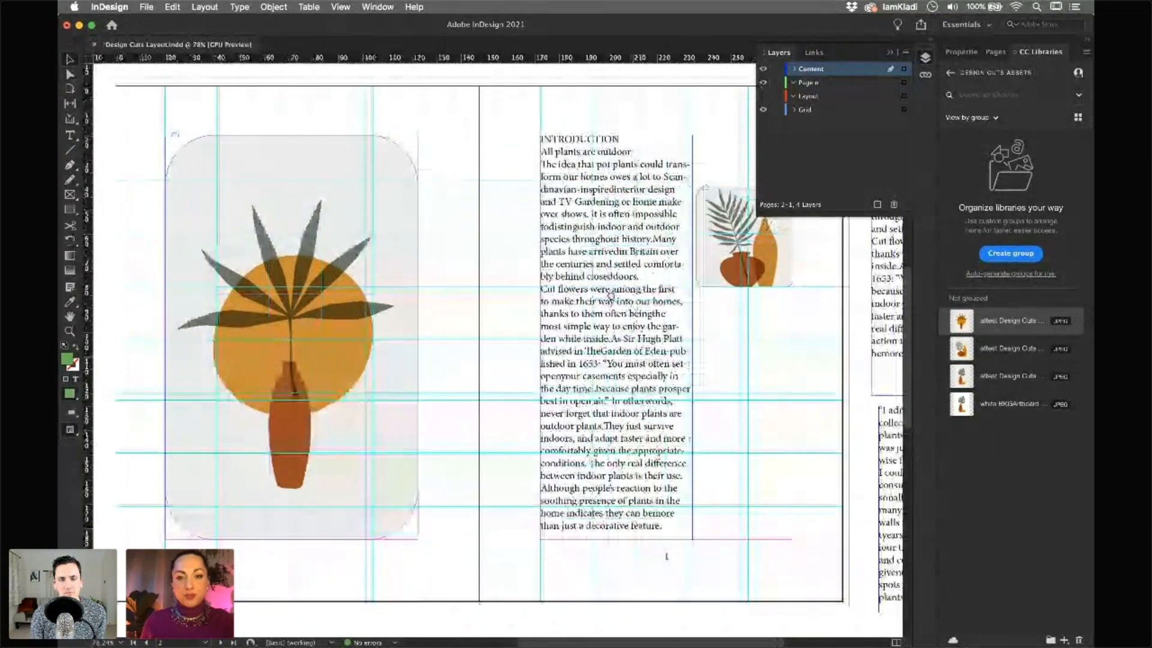
scroll(624, 306, "right", 4)
scroll(624, 305, "up", 2)
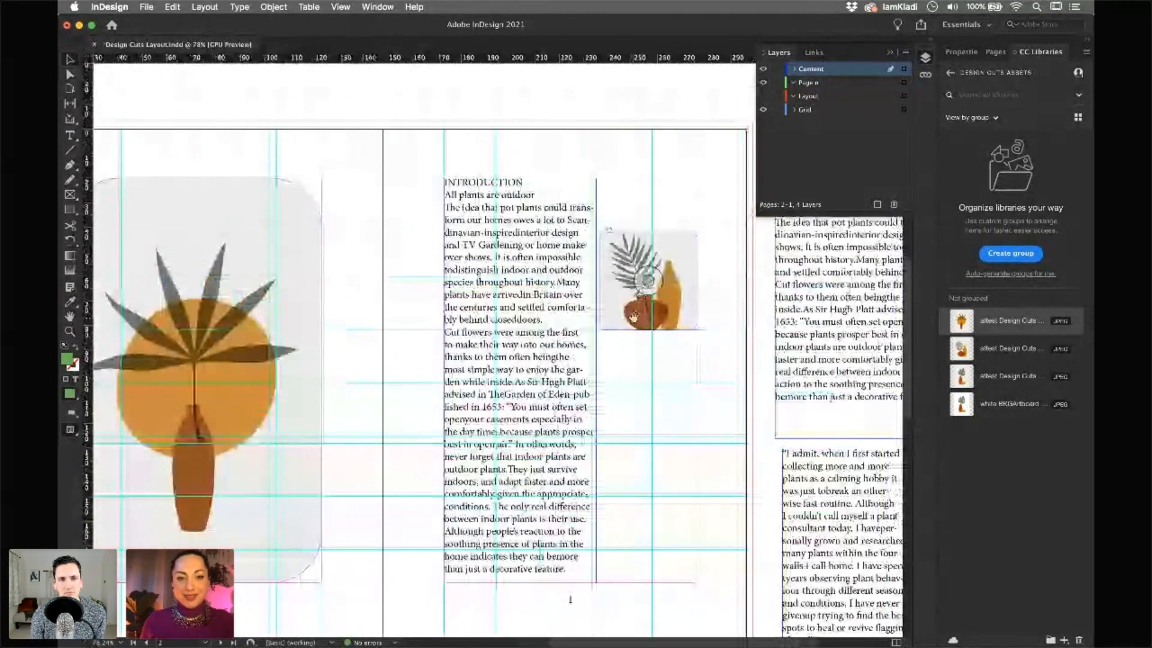
scroll(634, 316, "right", 2)
scroll(633, 316, "up", 1)
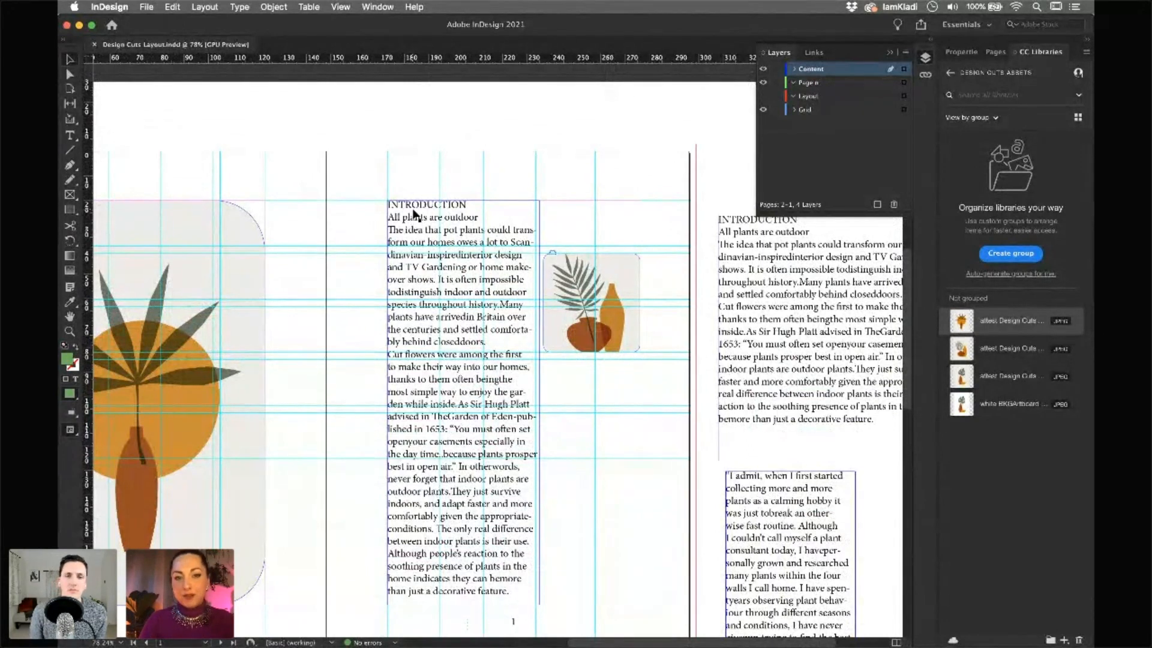
left_click(414, 214)
scroll(414, 214, "down", 1)
mouse_move(539, 372)
left_mouse_down()
mouse_move(702, 373)
mouse_move(506, 377)
mouse_move(680, 378)
mouse_move(532, 380)
mouse_move(537, 372)
left_mouse_up()
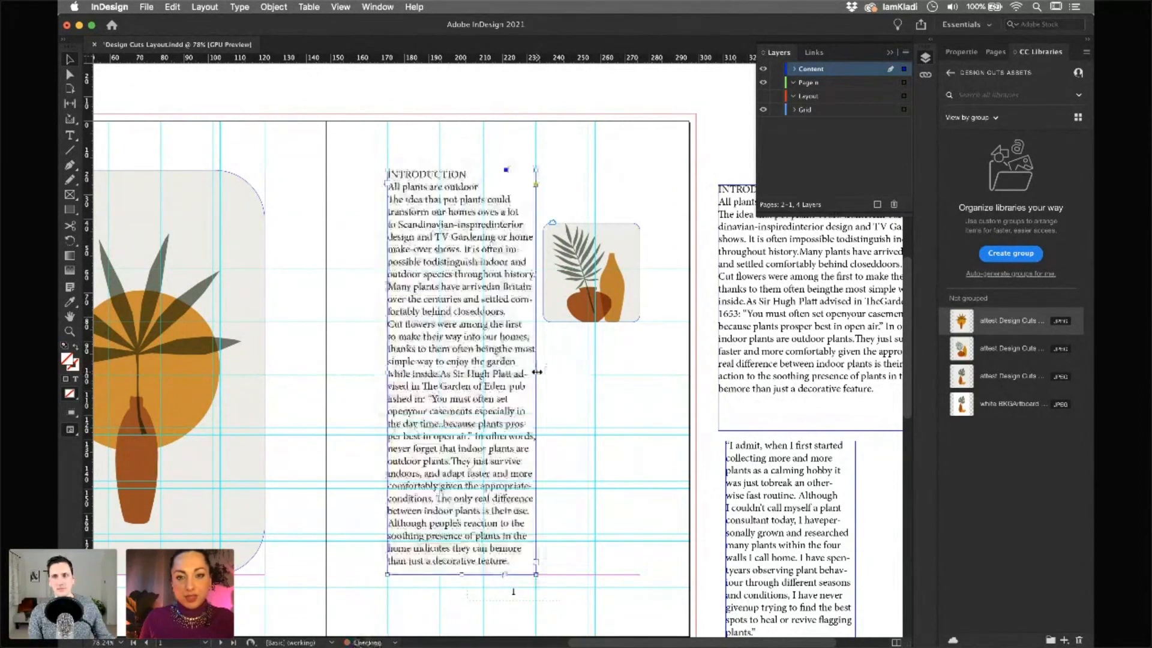
Divide the introduction text frame into two columns with a 3 mm gutter
left_click_drag(537, 372, 573, 382)
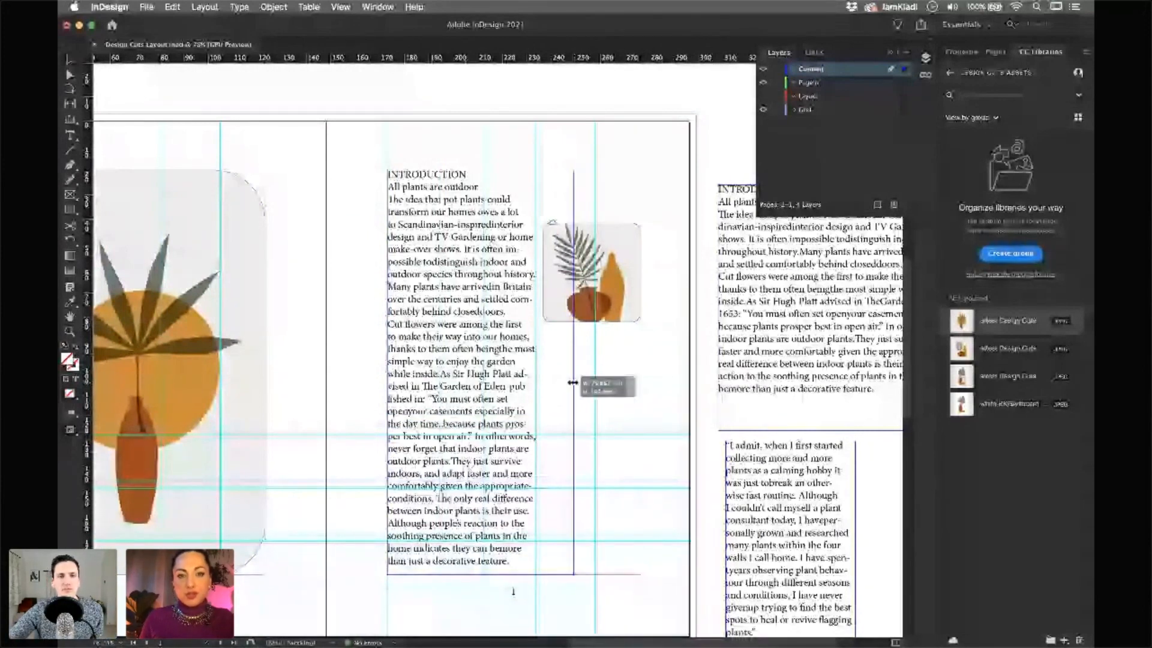
left_click_drag(573, 382, 536, 382)
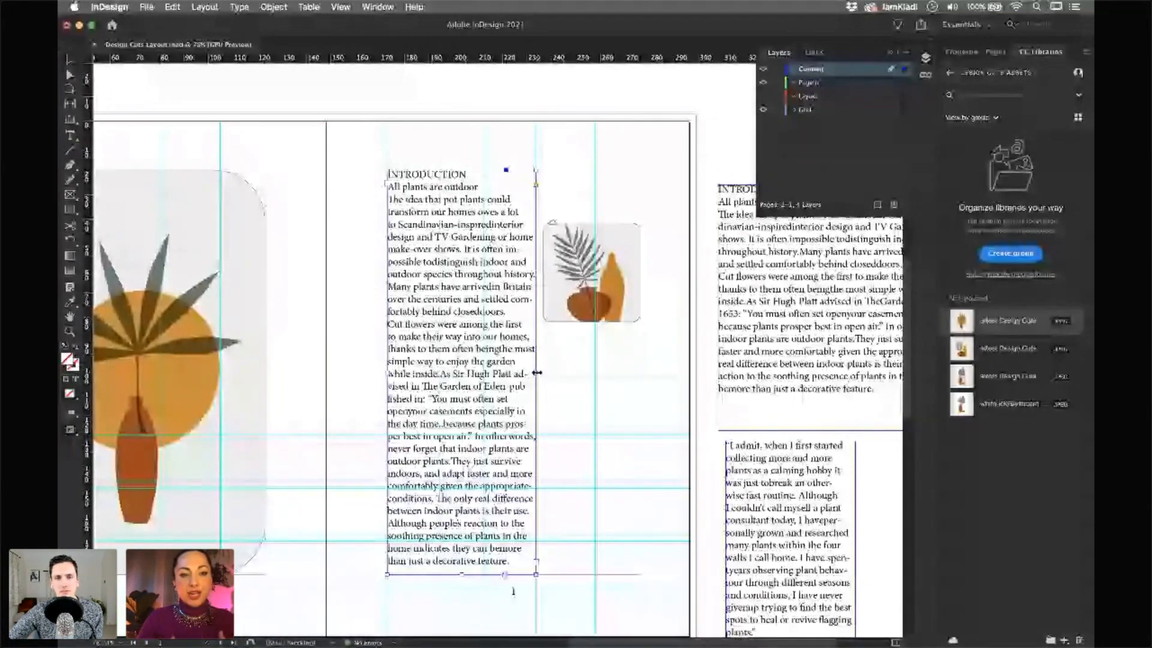
key("super+b")
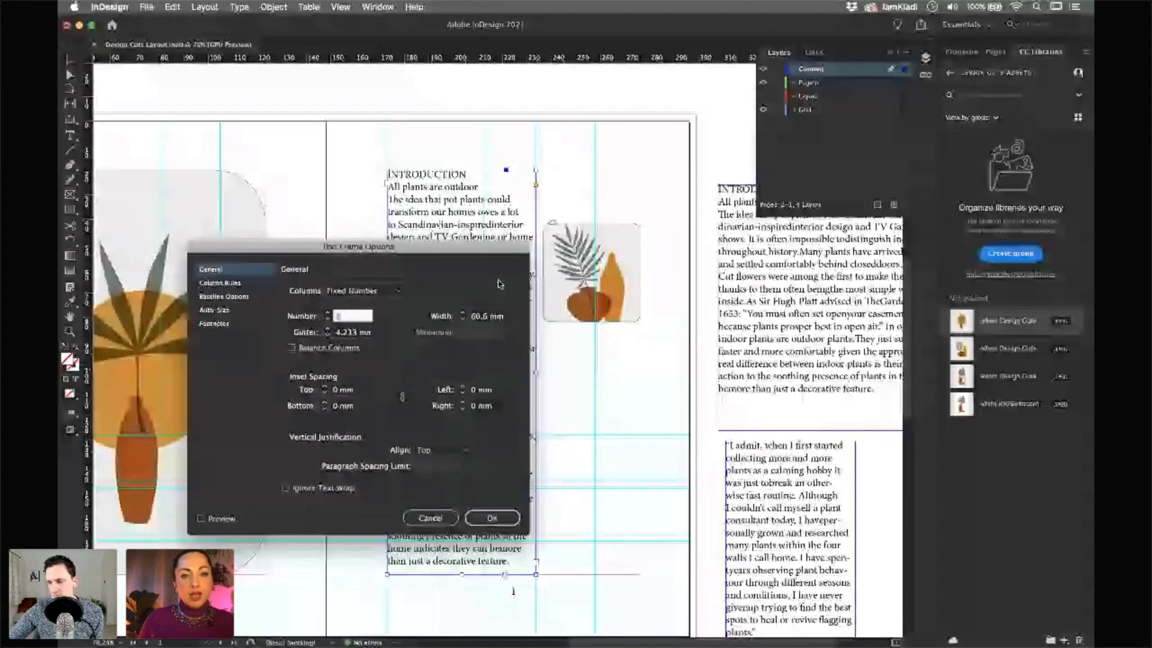
type("2")
key("Tab")
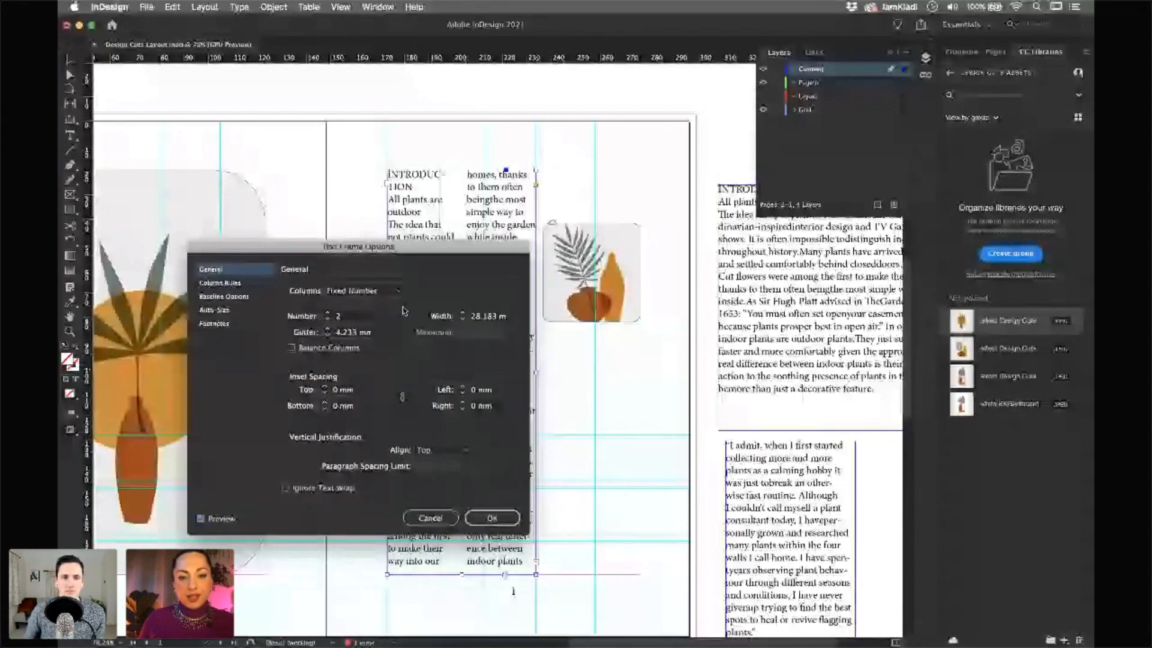
left_click_drag(431, 247, 610, 290)
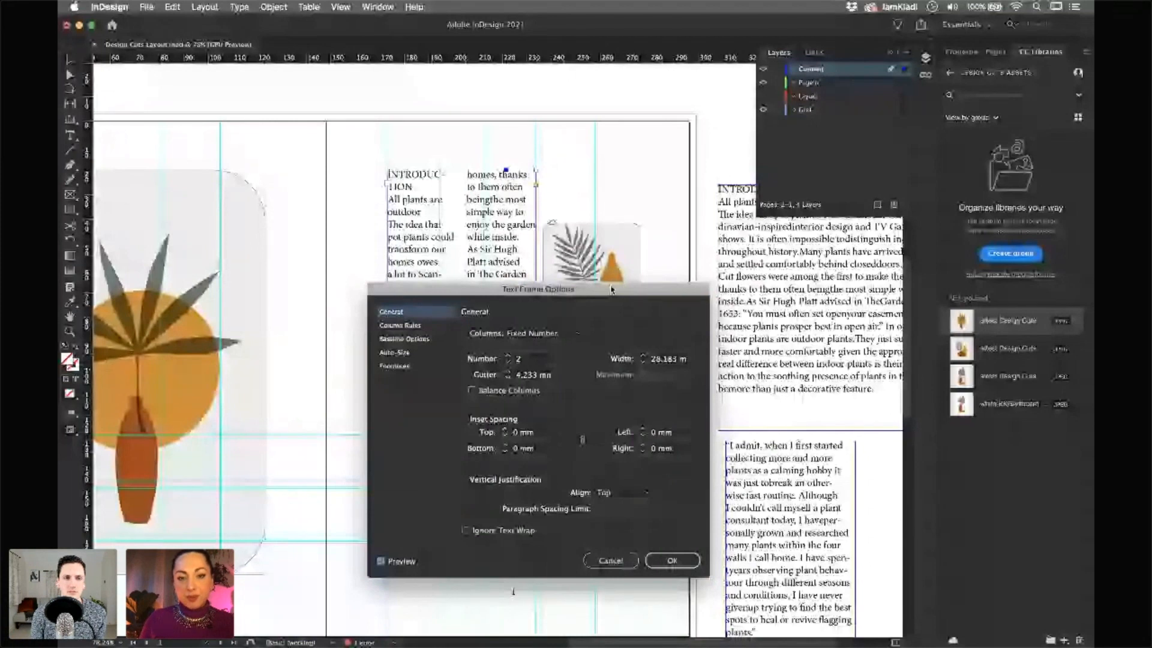
type("3")
key("Tab")
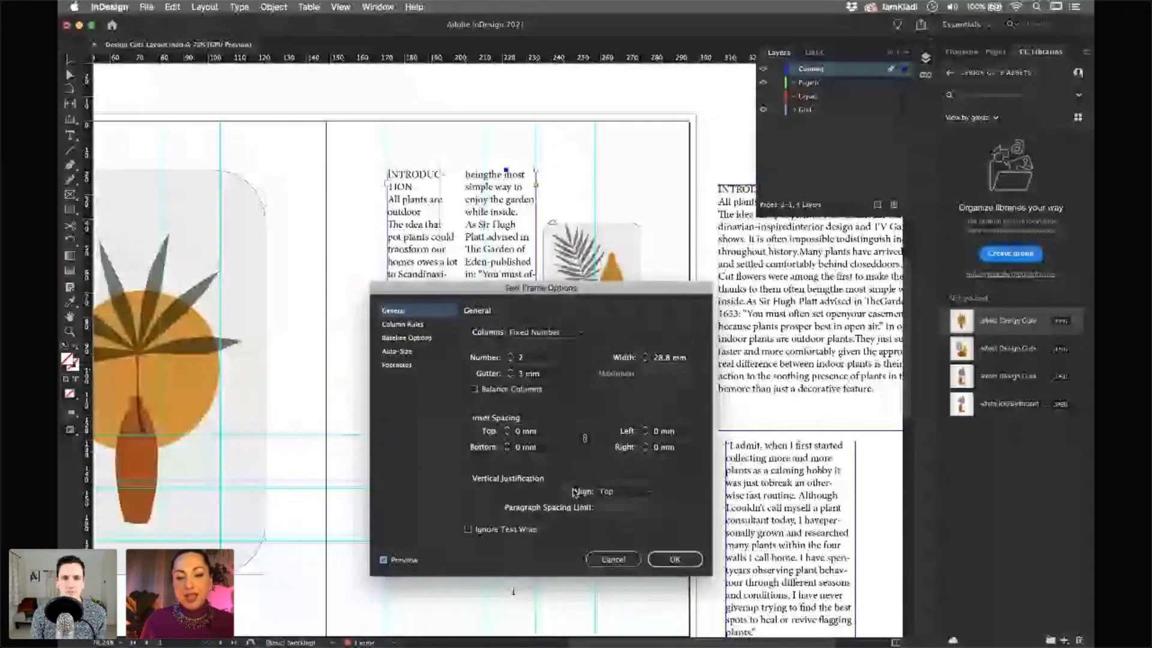
left_click(618, 561)
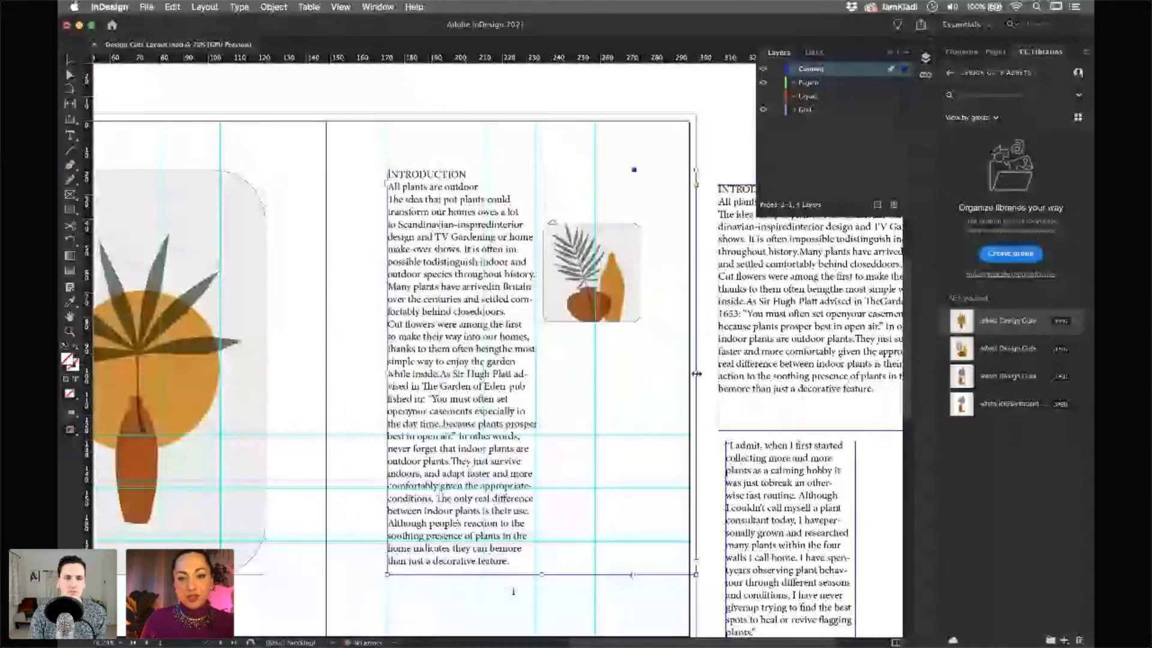
Fine-tune the two-column text frame's right edge near the page edge so the second column starts in line with the small illustration
left_click_drag(696, 373, 693, 373)
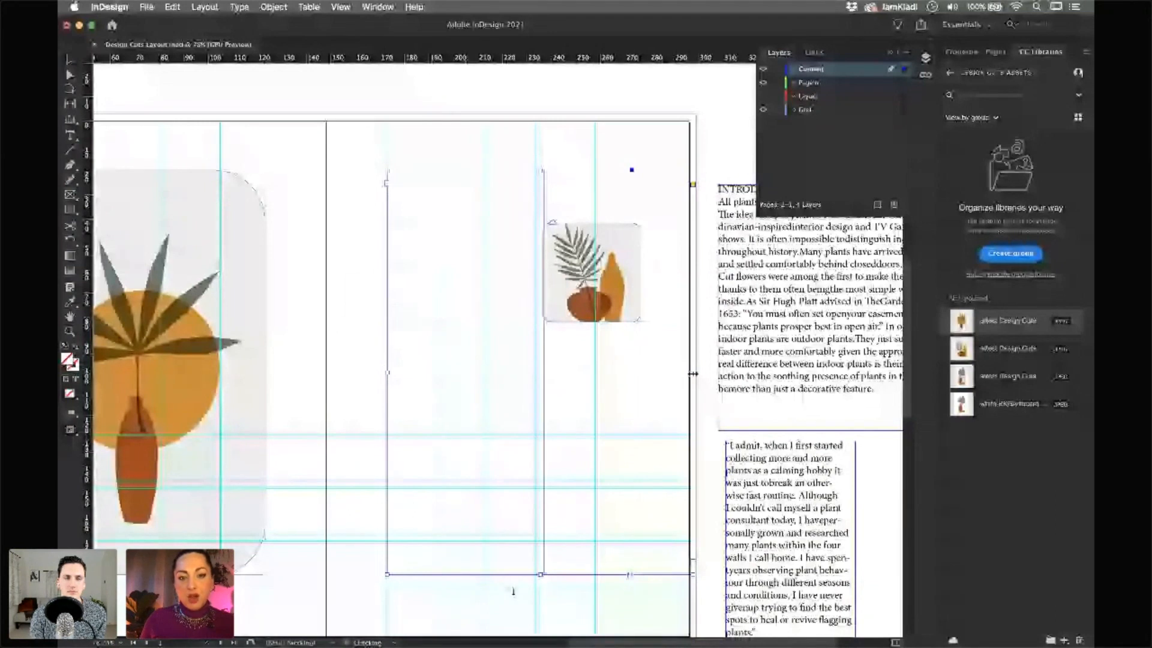
left_click_drag(693, 373, 687, 374)
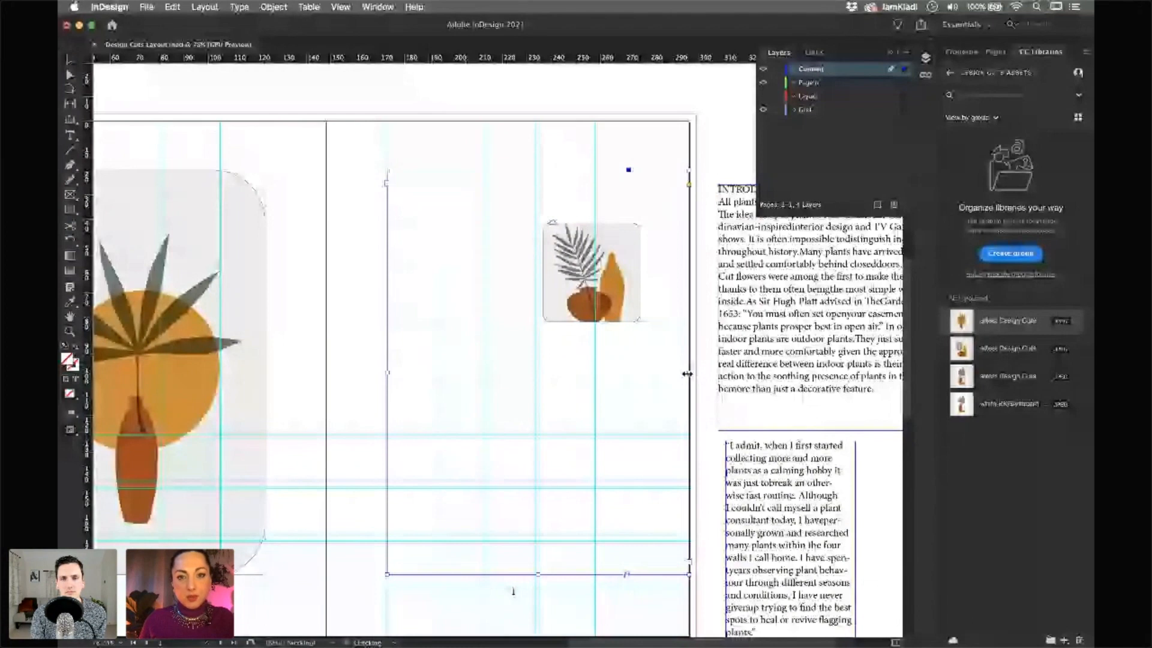
left_click_drag(527, 196, 481, 198)
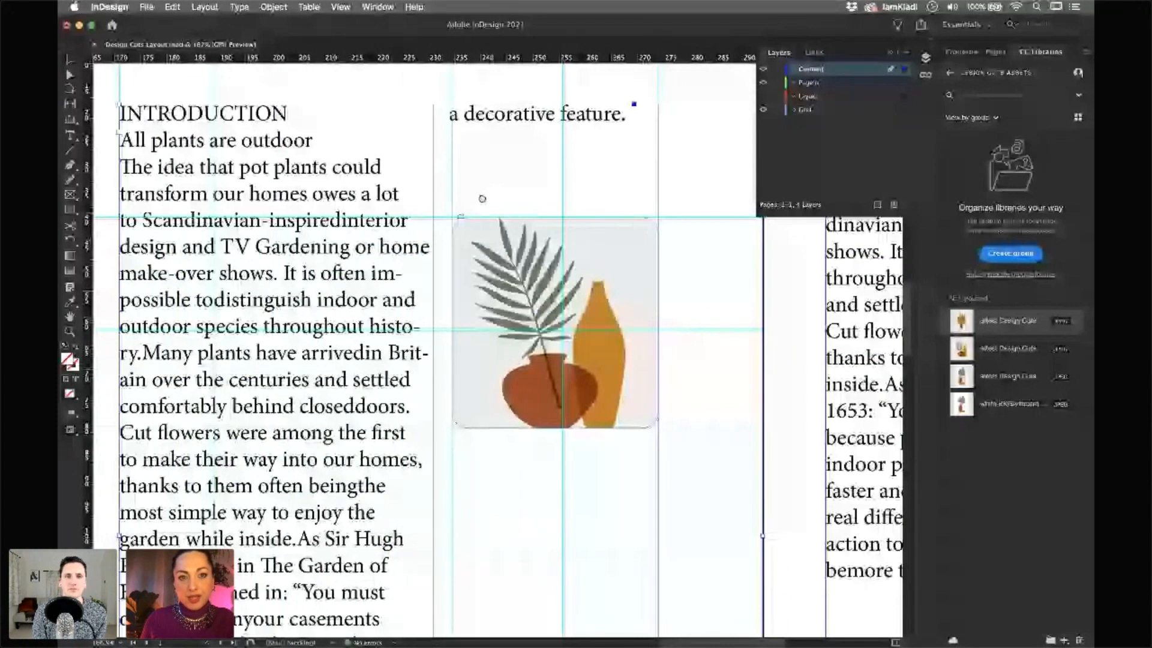
scroll(482, 198, "right", 1)
left_click_drag(743, 532, 748, 532)
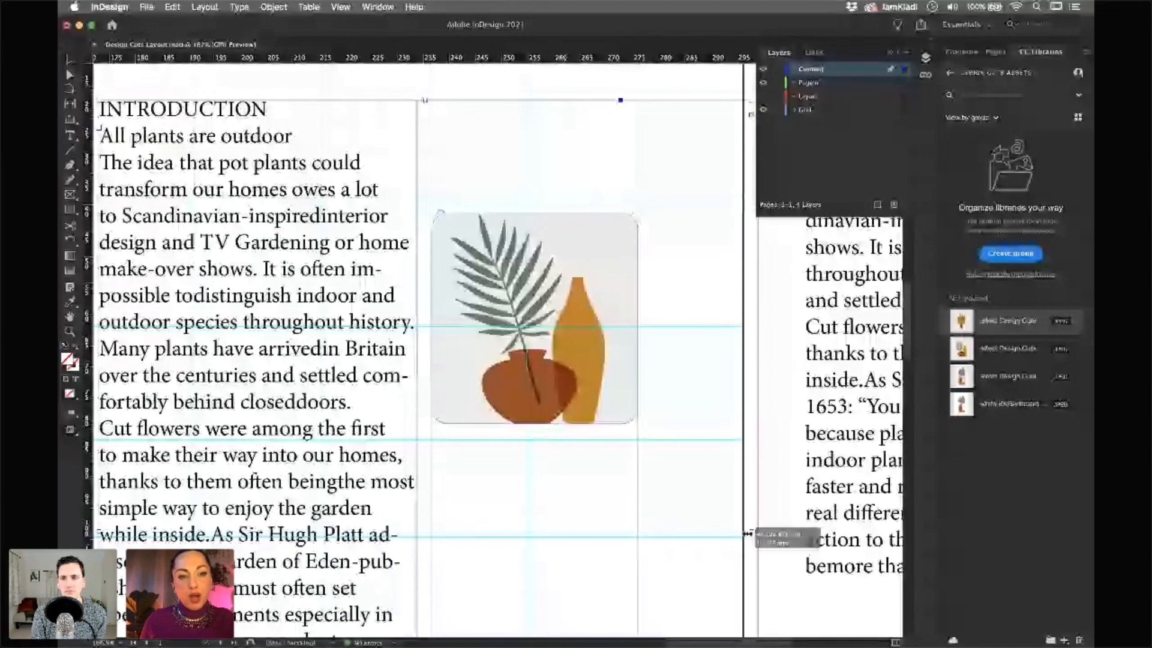
left_click_drag(747, 533, 743, 534)
left_click_drag(715, 532, 659, 540)
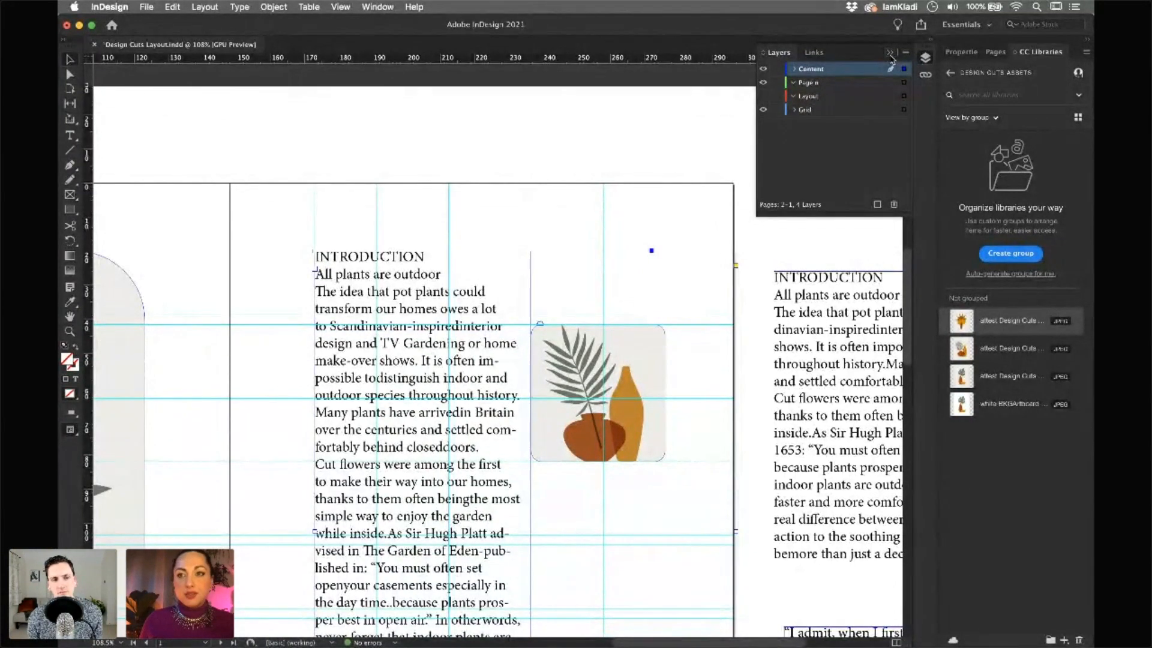
Set the INTRODUCTION heading's font to Aktiv Grotesk Ex XBold
left_click(891, 54)
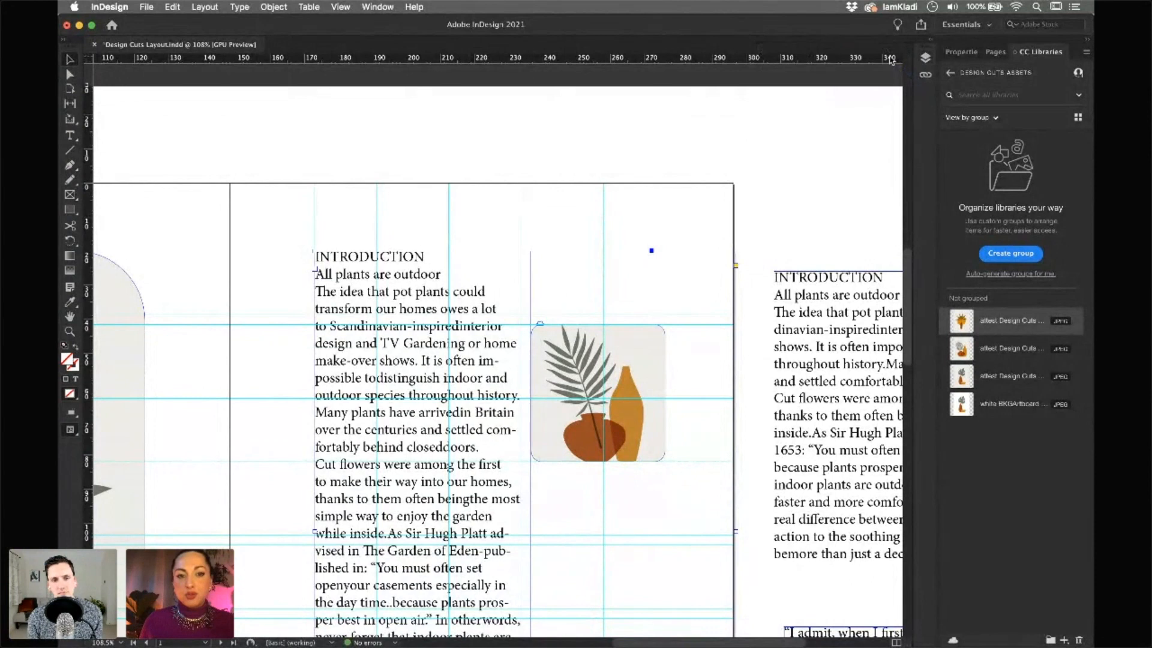
double_click(390, 259)
double_click(391, 254)
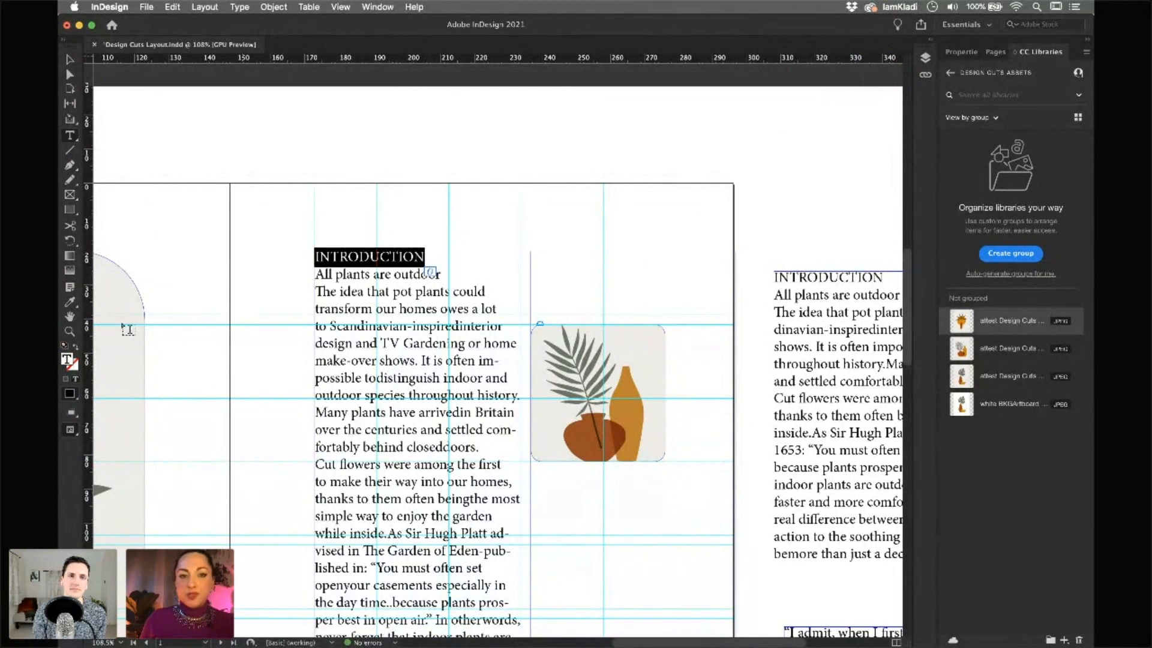
left_click(961, 53)
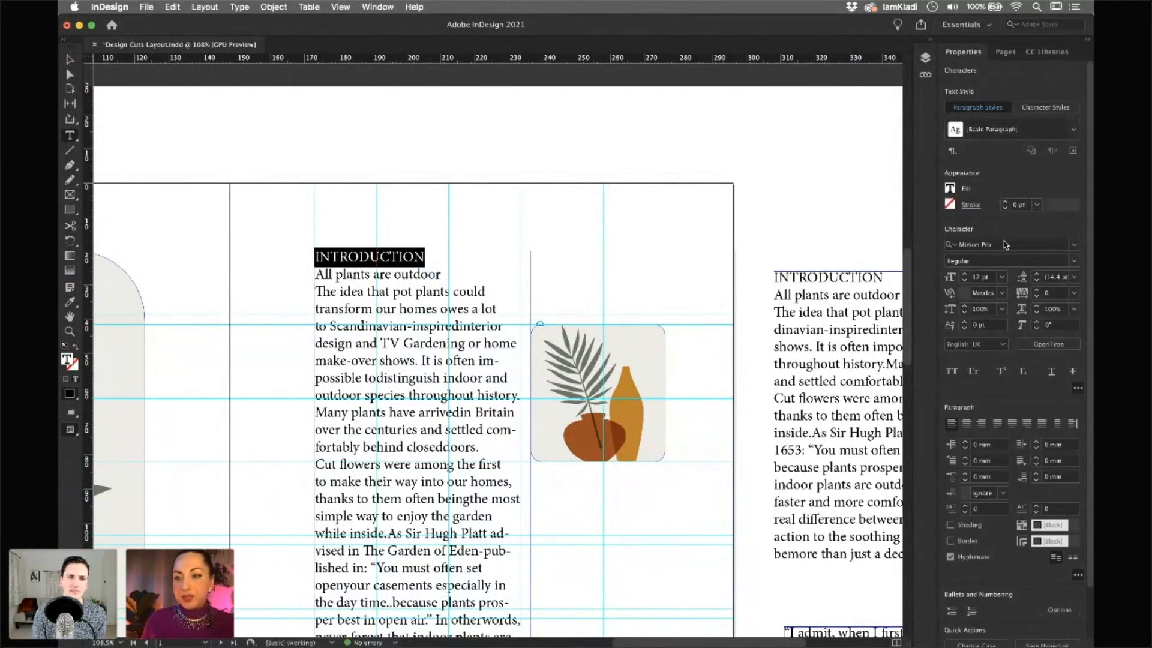
left_click(1073, 248)
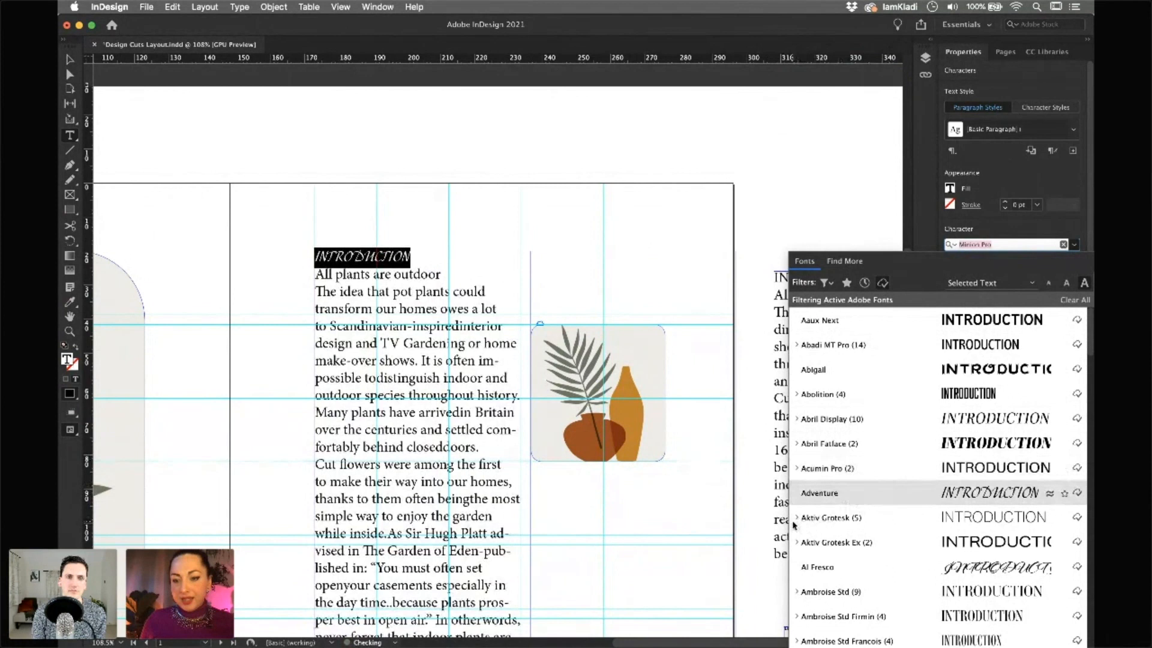
left_click(797, 543)
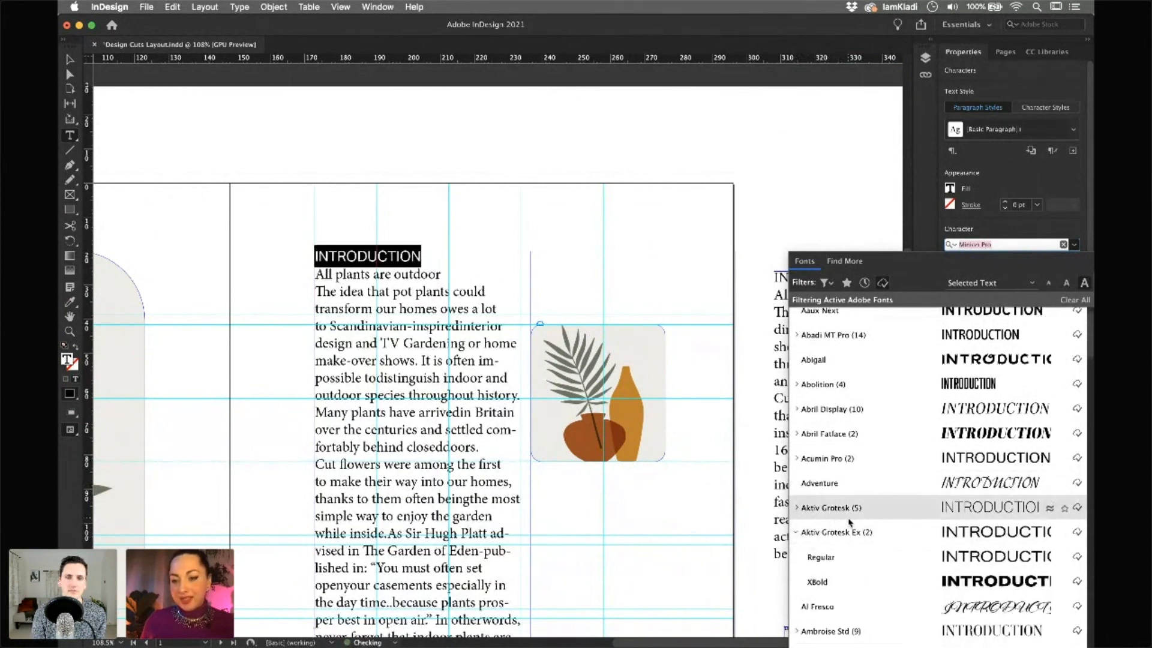
left_click(856, 585)
Switch to Chrome and open the Font Packs collection on the Adobe Fonts site
mouse_move(590, 646)
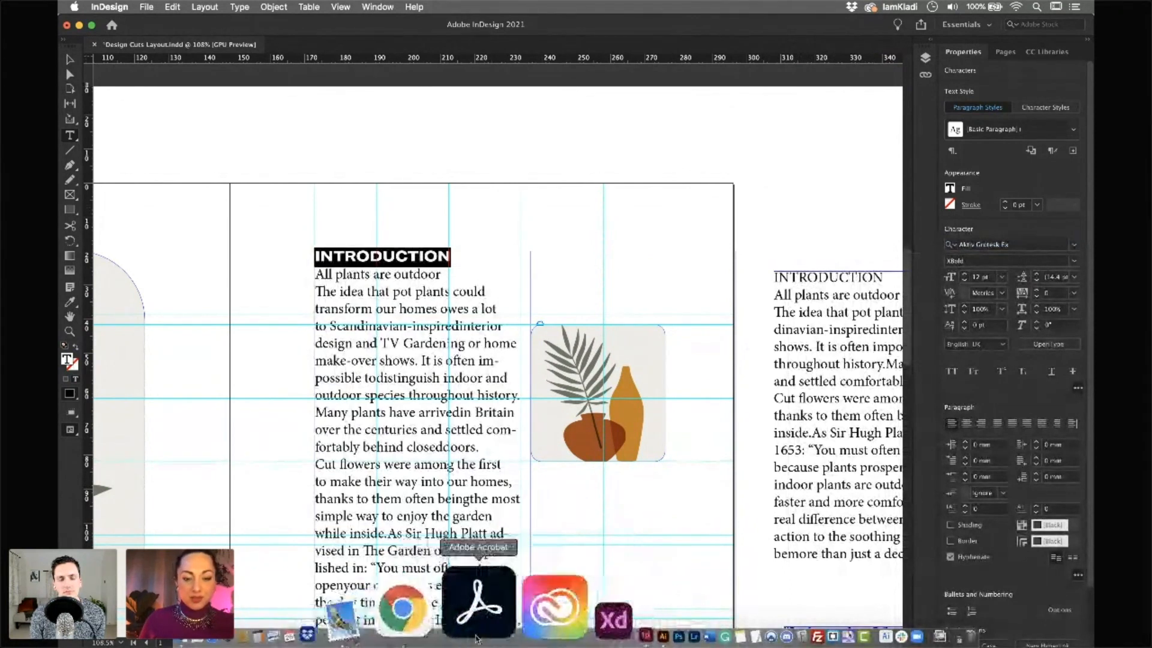
left_click(466, 634)
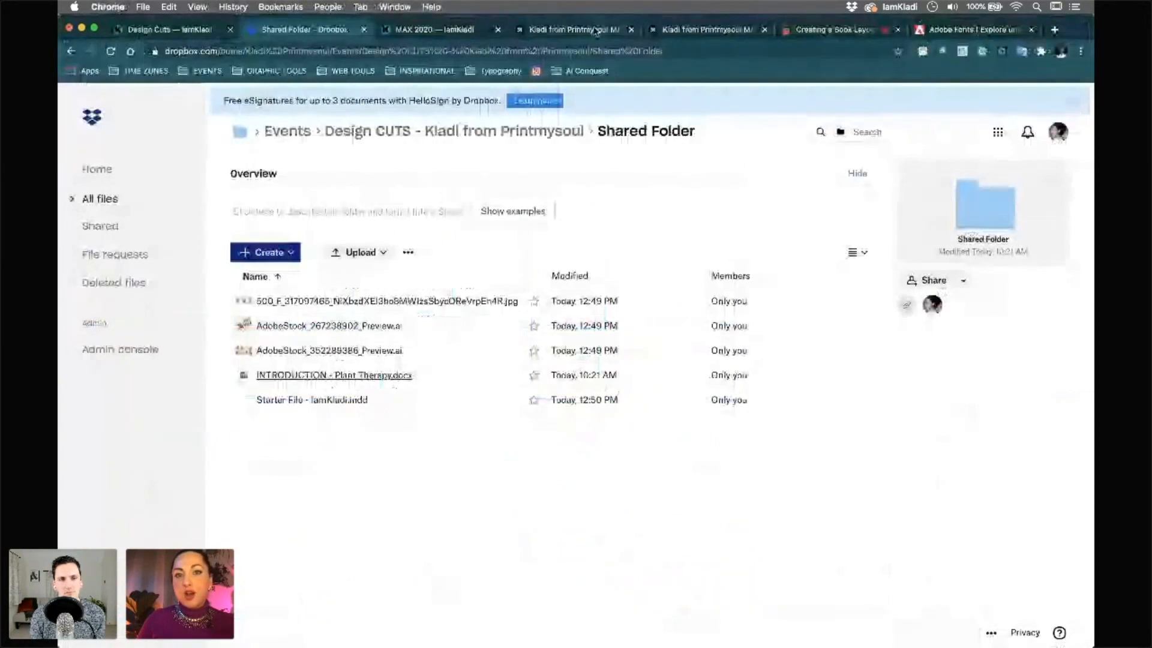
left_click(596, 30)
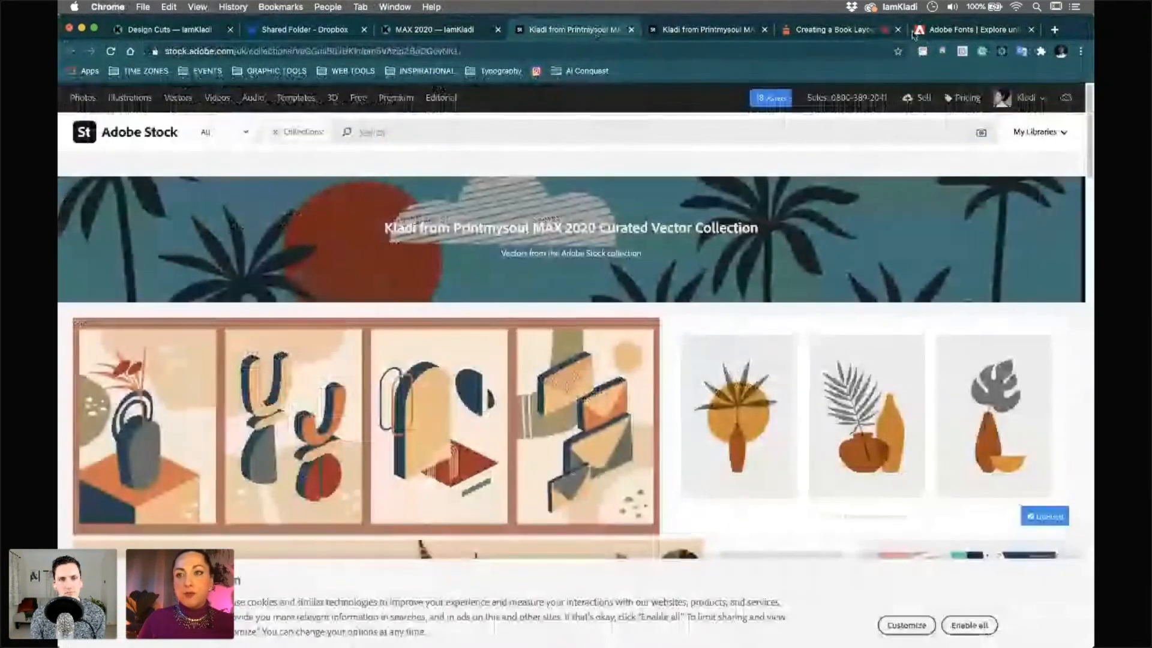
left_click(929, 31)
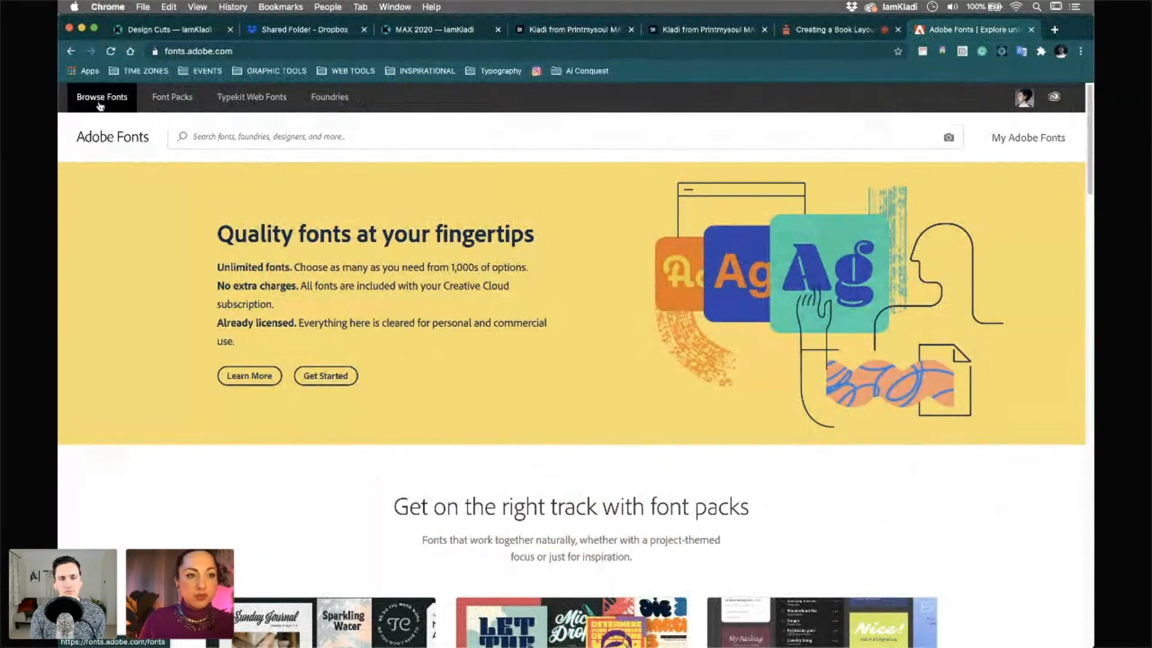
left_click(157, 105)
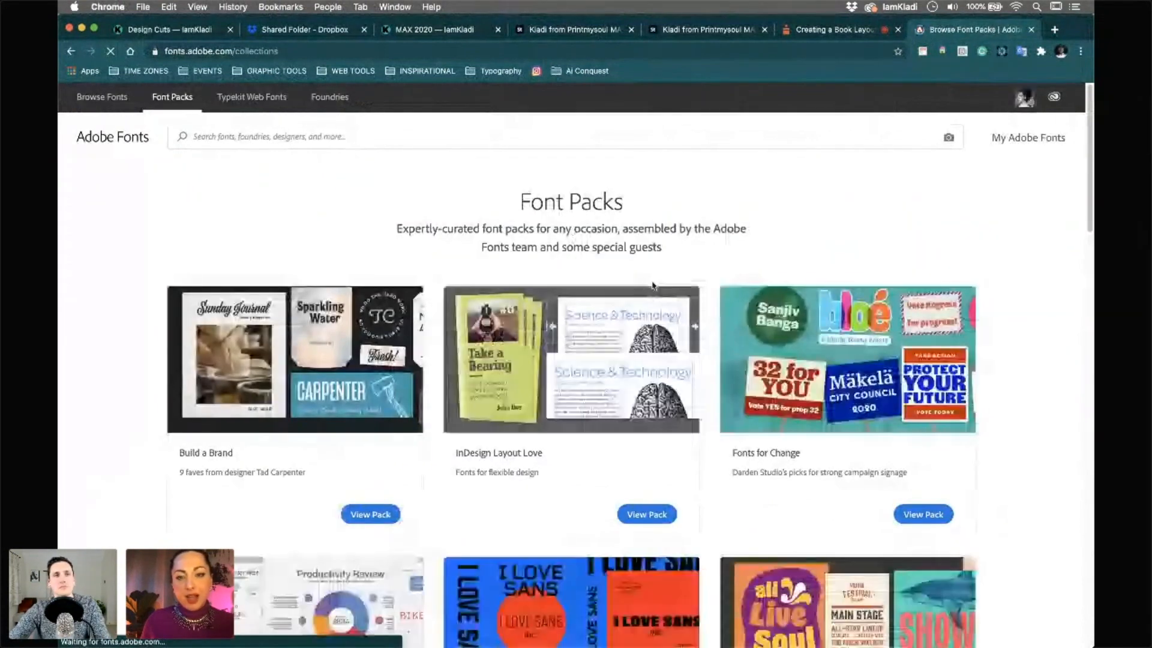
Browse the first two pages of curated font packs
scroll(650, 282, "down", 3)
scroll(653, 286, "down", 4)
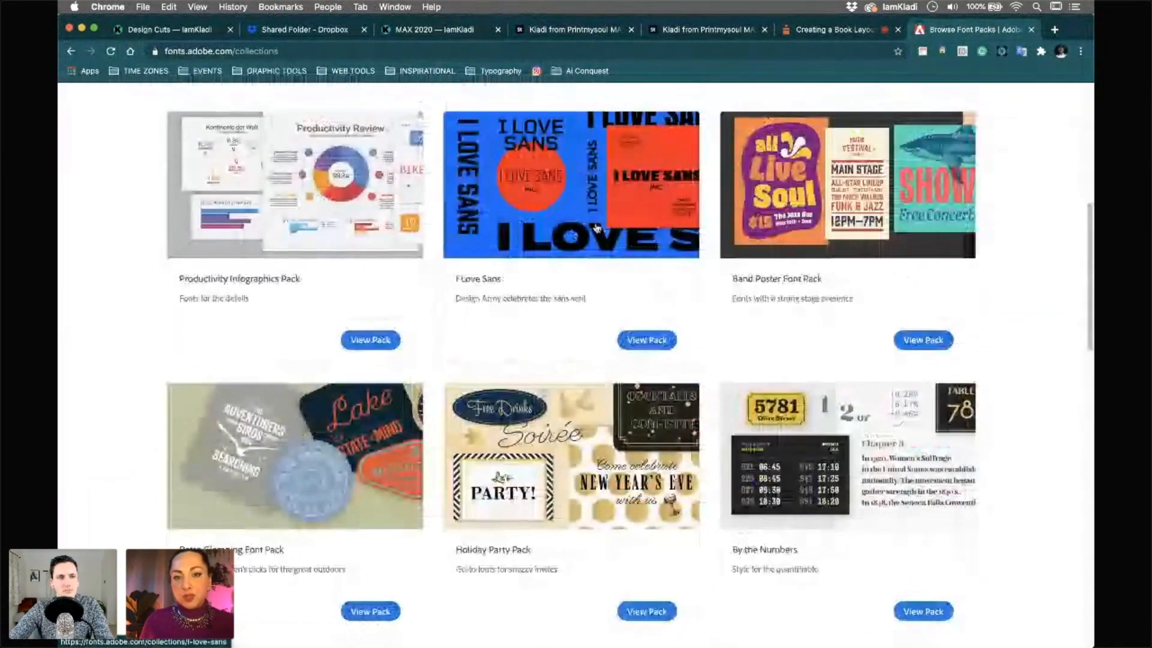
scroll(812, 290, "down", 5)
scroll(821, 294, "down", 3)
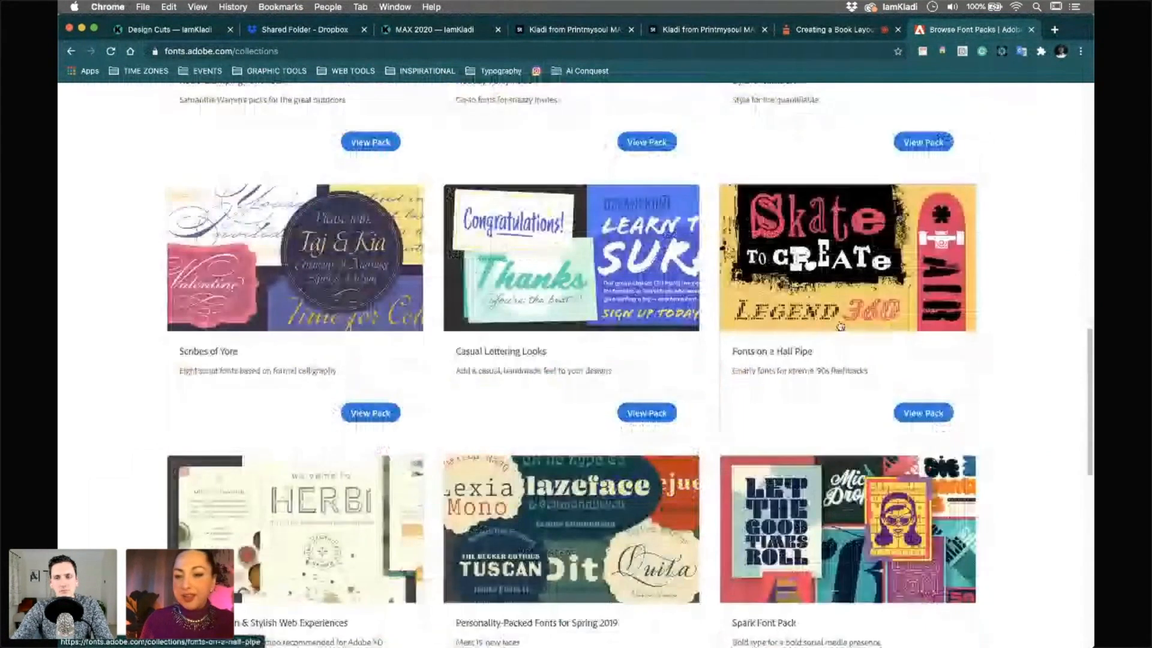
scroll(842, 331, "down", 6)
scroll(842, 331, "down", 4)
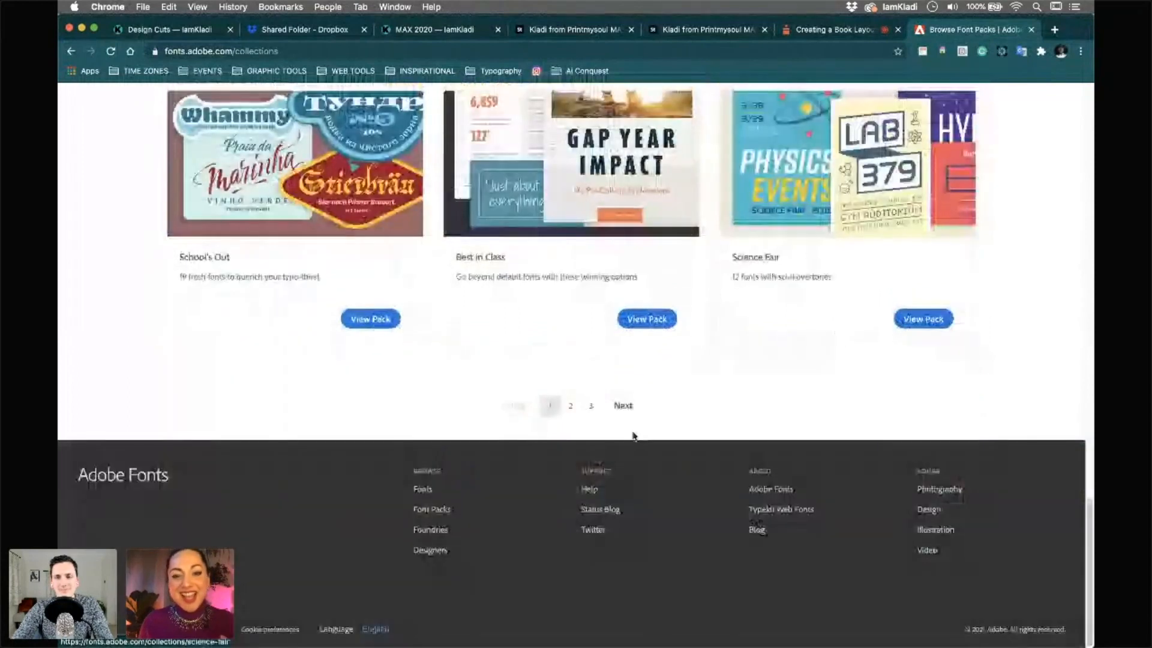
left_click(570, 405)
scroll(655, 435, "up", 16)
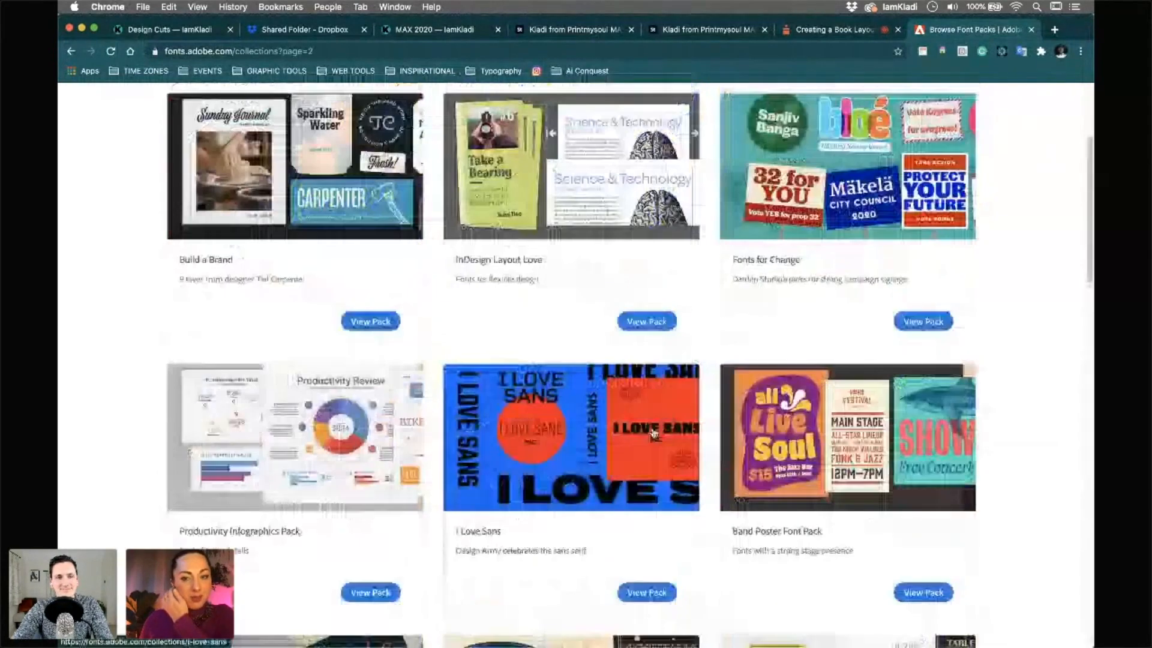
scroll(657, 435, "down", 2)
scroll(657, 435, "down", 8)
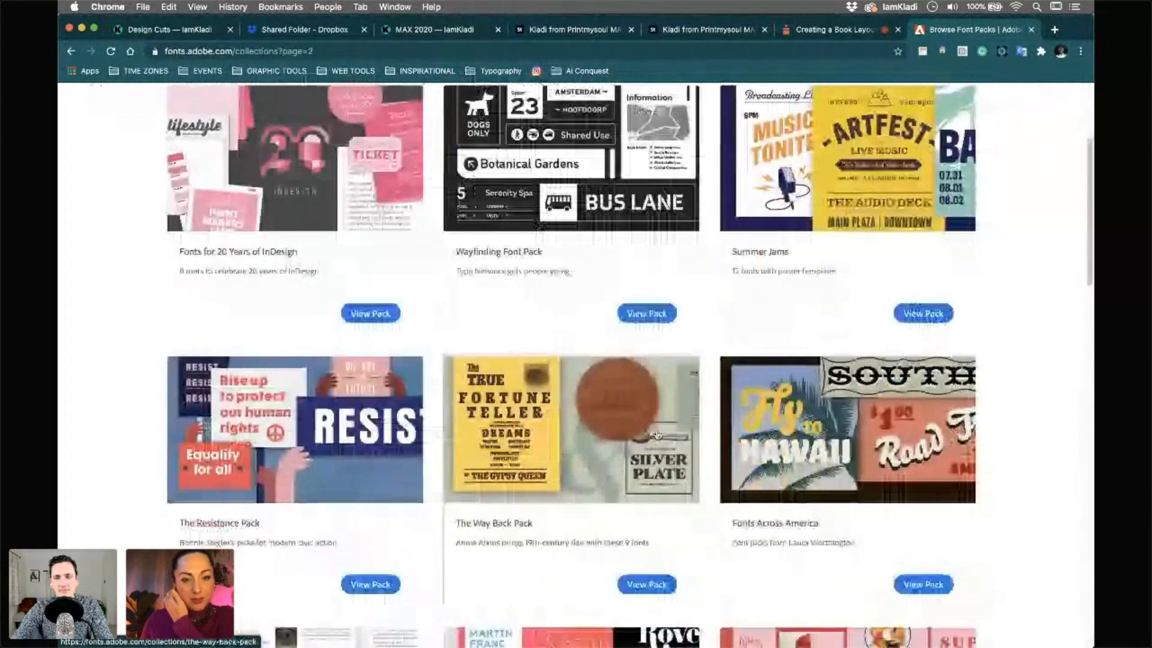
scroll(657, 436, "down", 11)
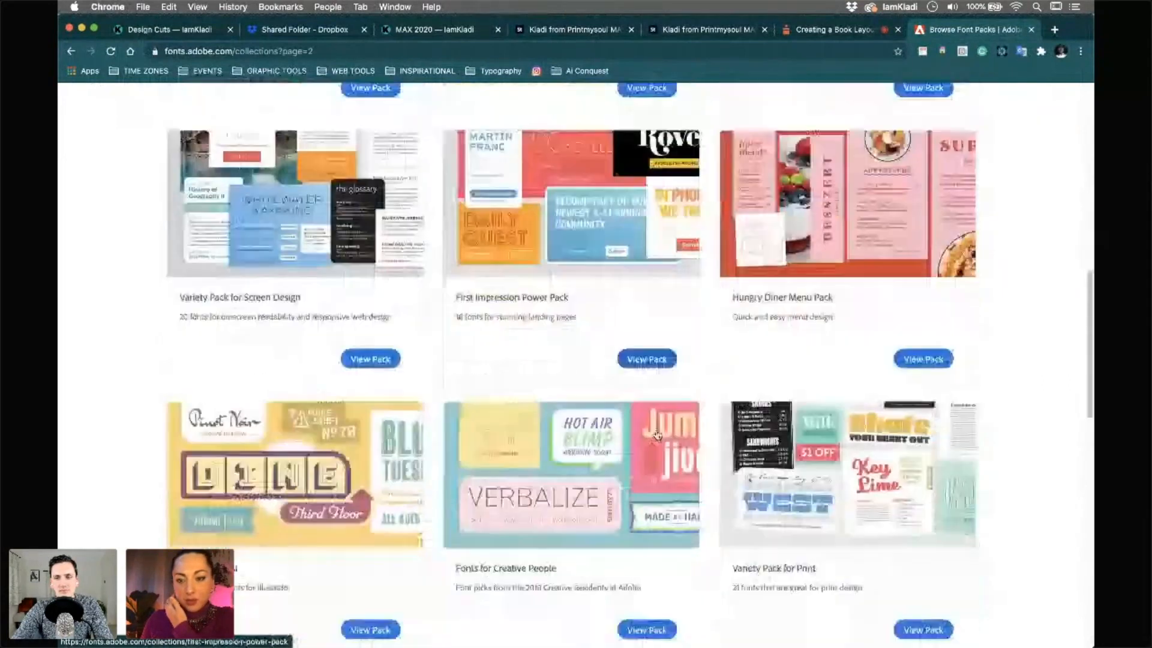
scroll(658, 435, "down", 3)
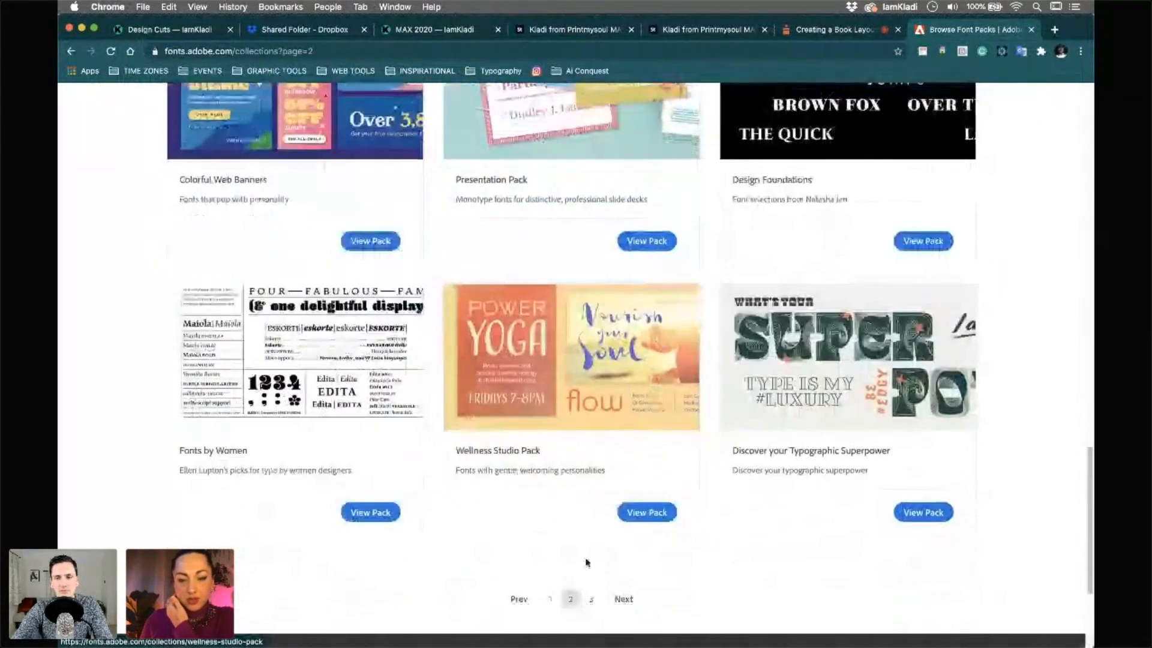
Open the For Documentation with Adobe Live pack from the third page of font packs and examine its fonts
left_click(593, 497)
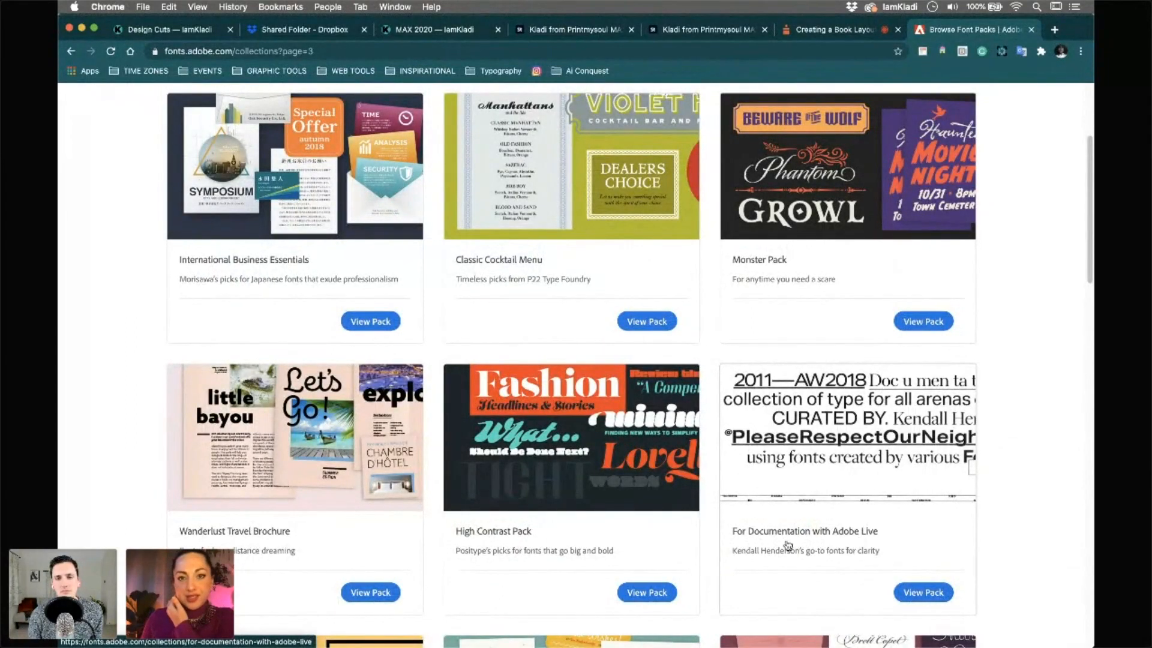
scroll(666, 512, "down", 1)
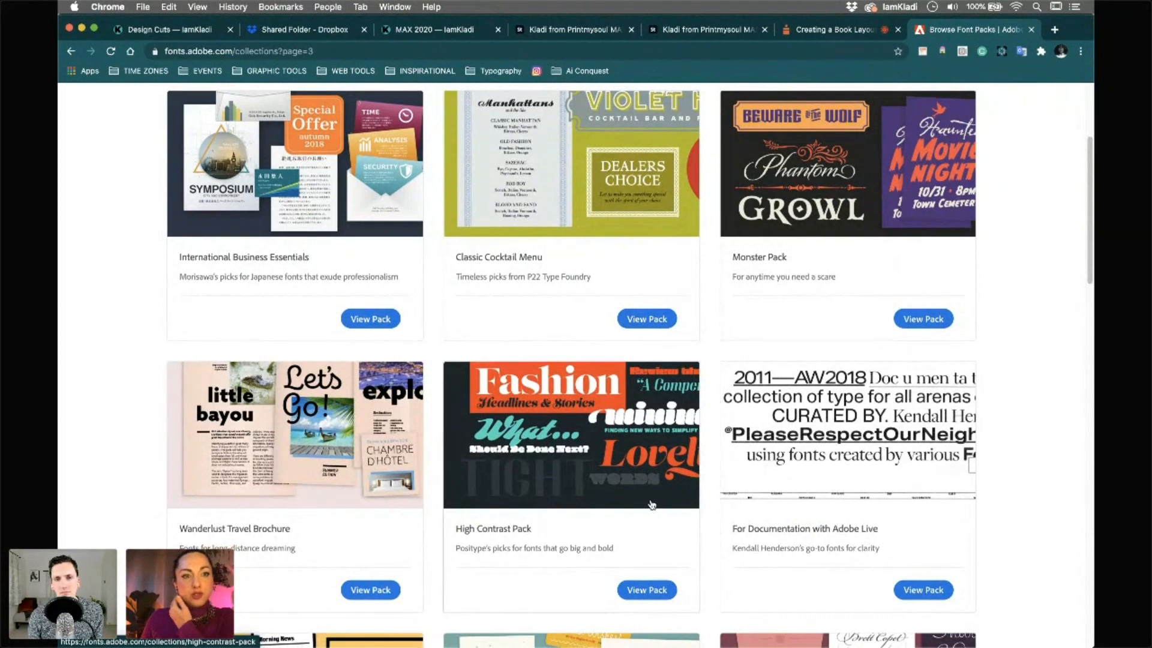
scroll(651, 505, "up", 5)
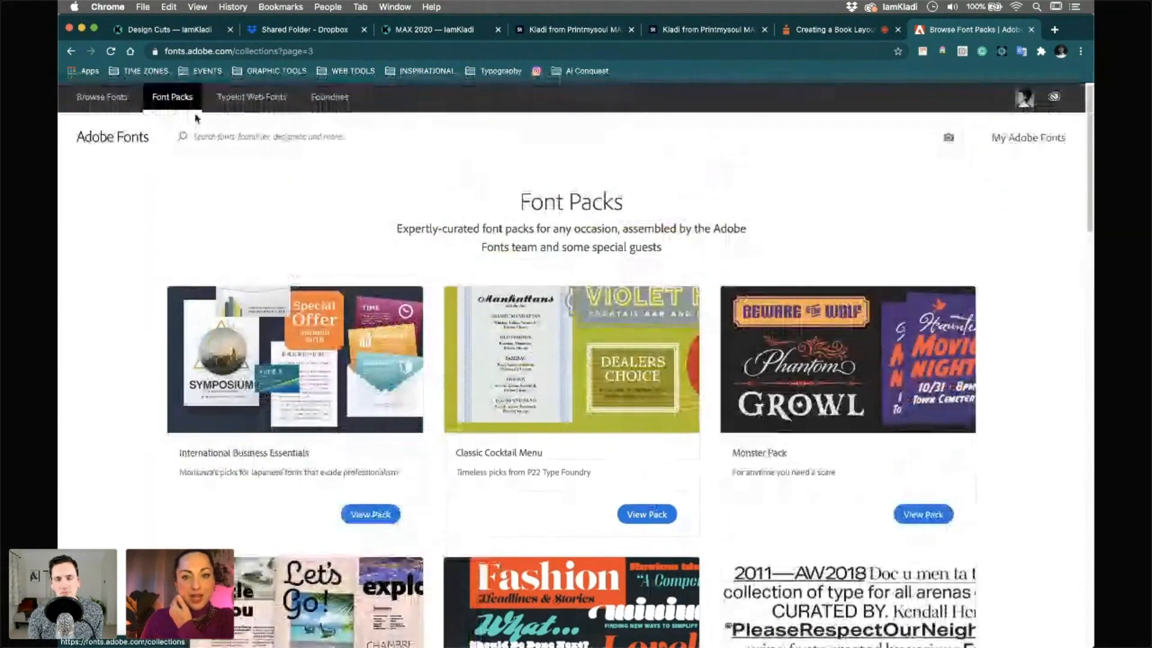
scroll(811, 425, "down", 2)
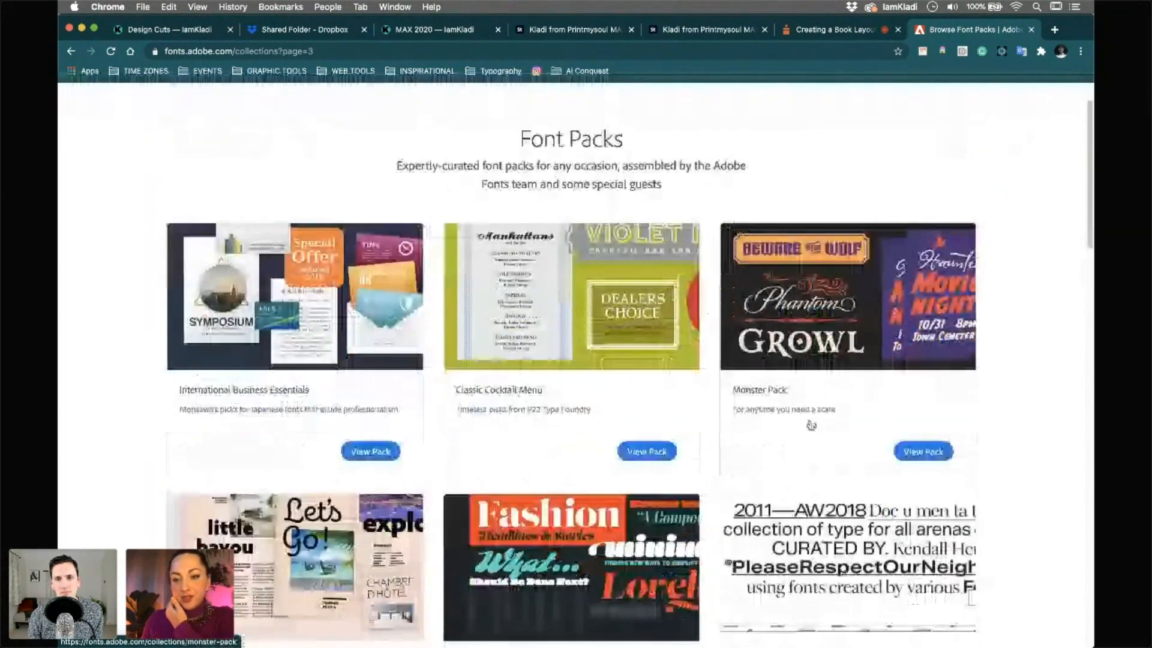
scroll(811, 425, "down", 5)
left_click(941, 461)
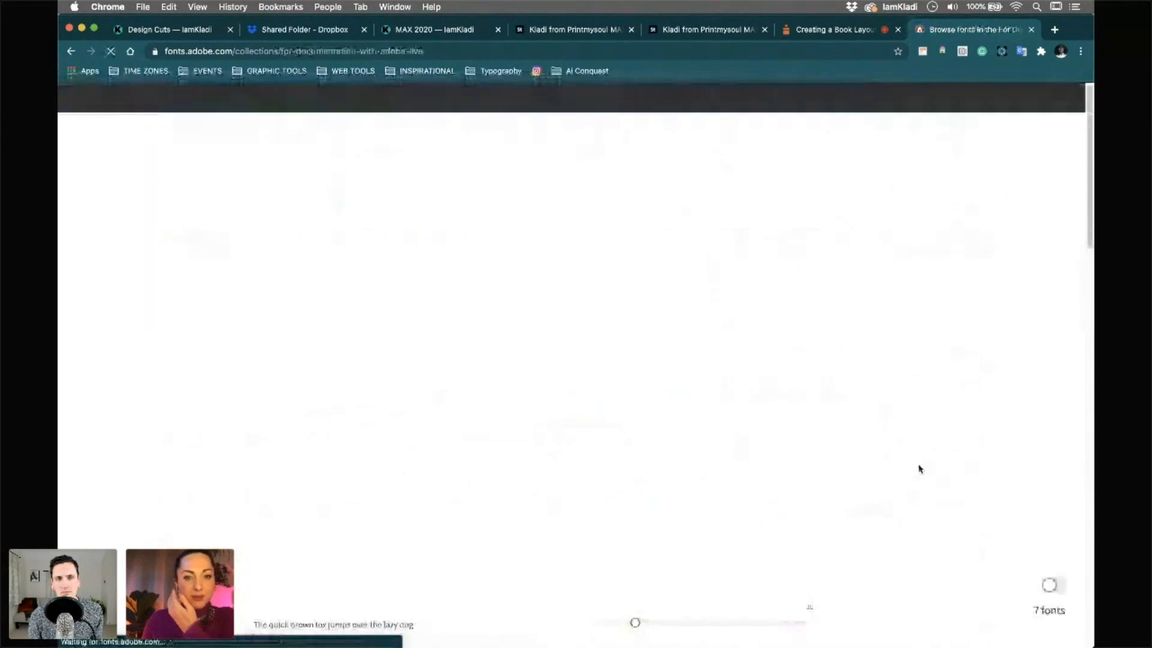
scroll(699, 492, "down", 10)
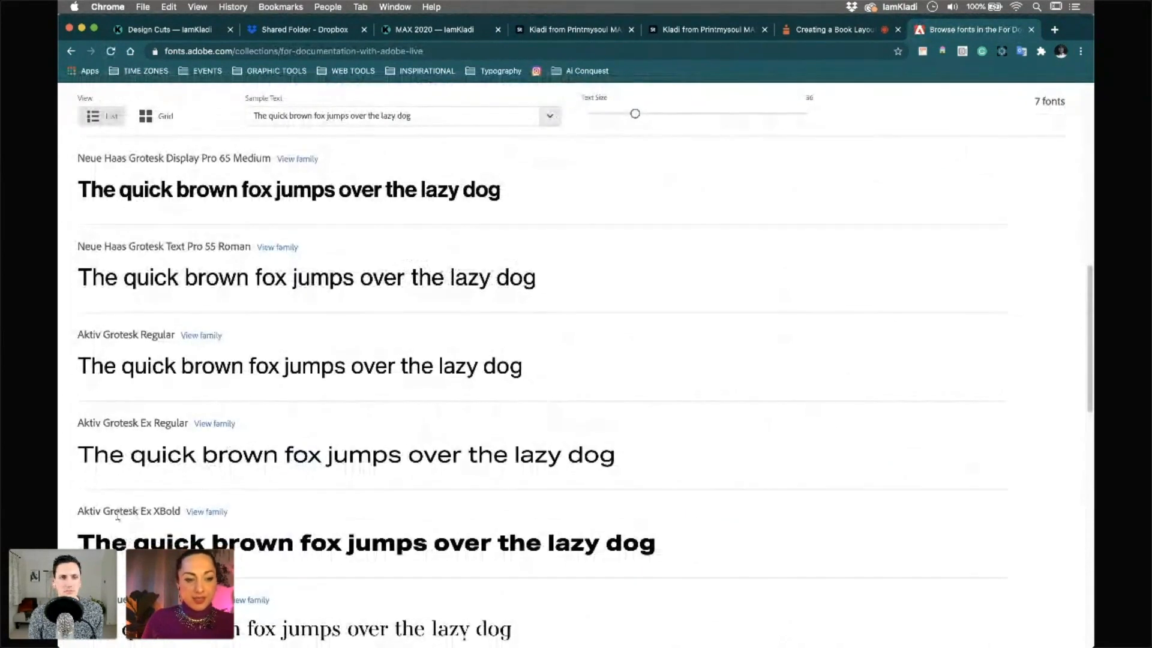
Open the Aktiv Grotesk family from the font pack and look through its available weights and styles
left_click(218, 513)
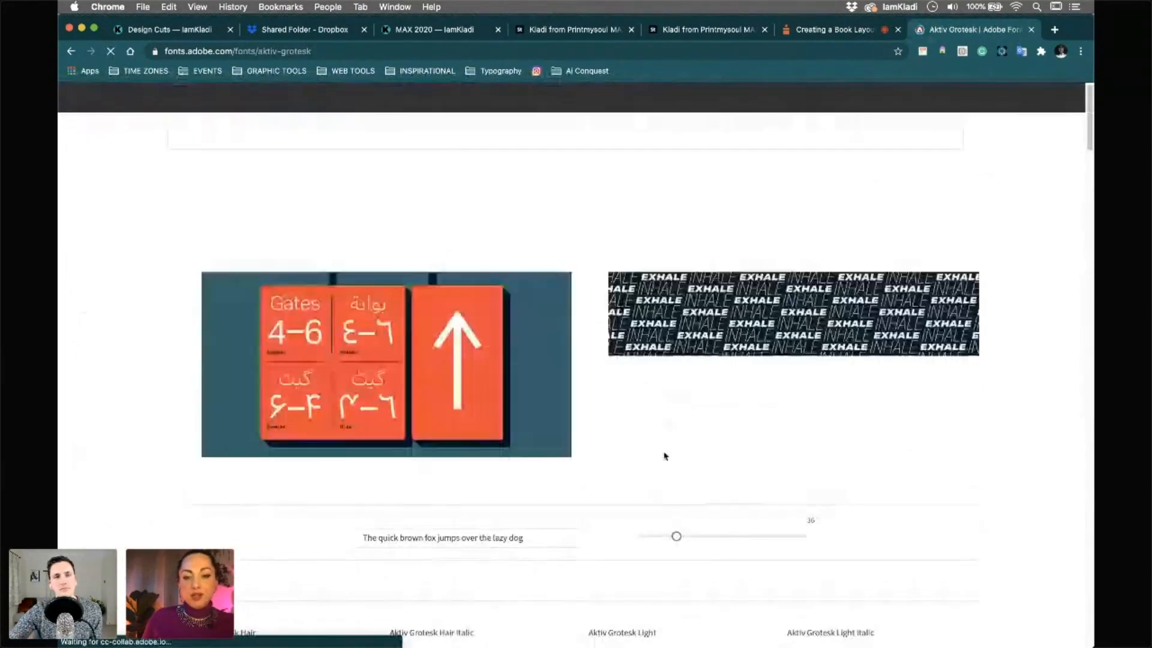
scroll(667, 469, "down", 7)
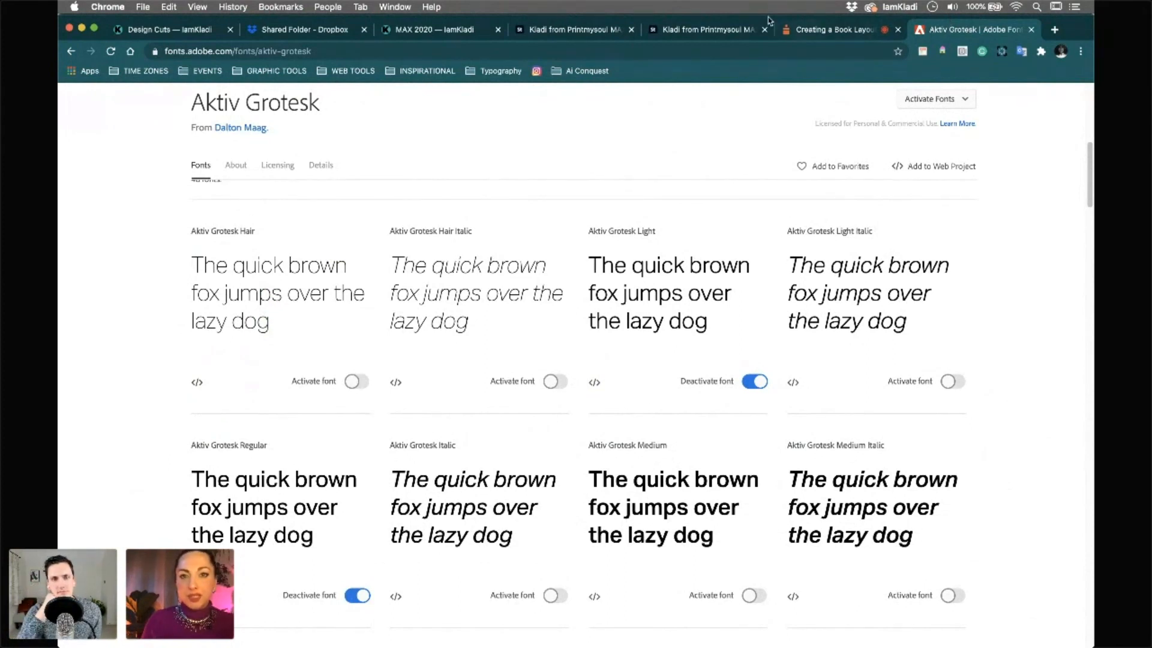
Look through the MAX 2020 curated vector collection and the curated image collection on Adobe Stock
left_click(583, 33)
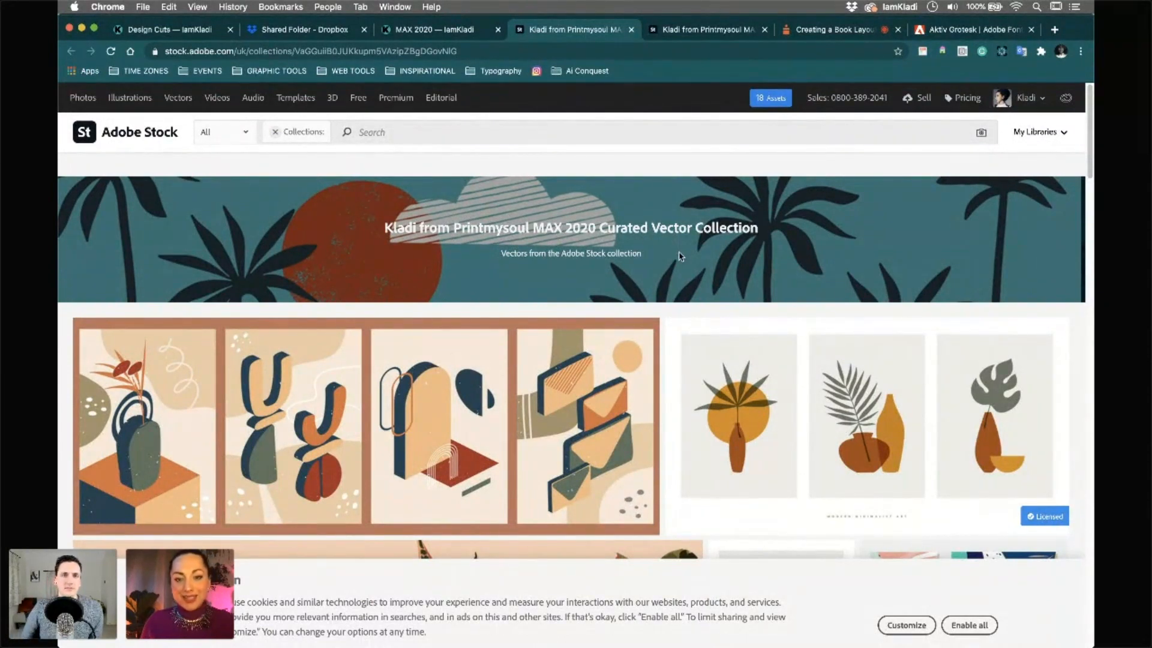
scroll(714, 313, "down", 5)
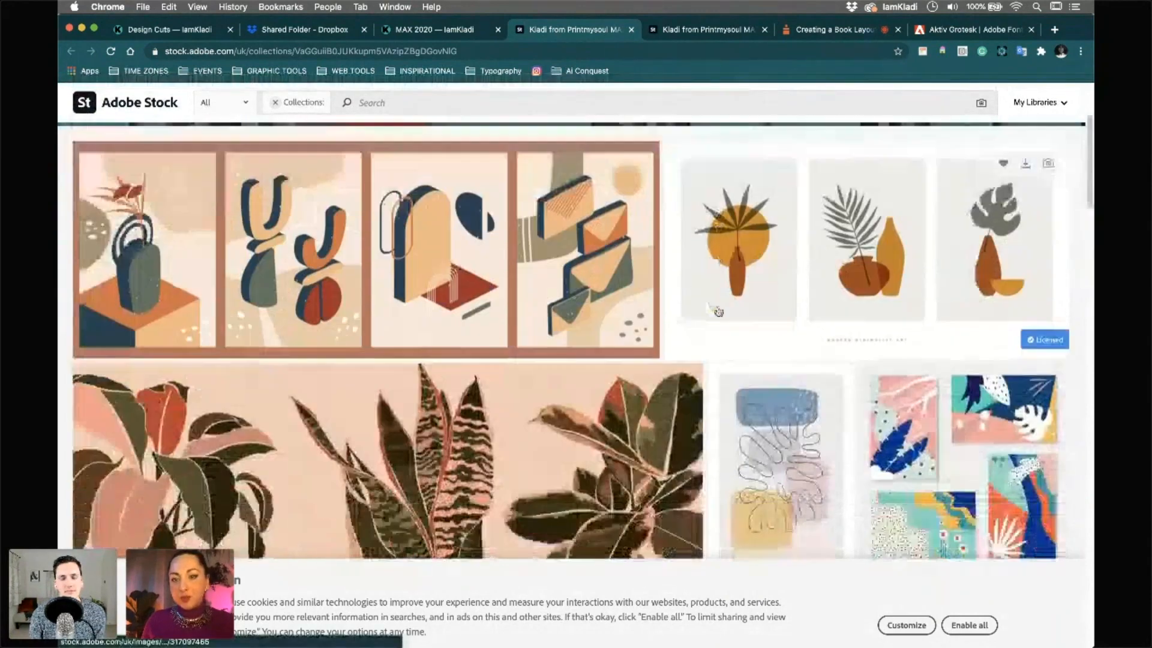
scroll(713, 312, "down", 10)
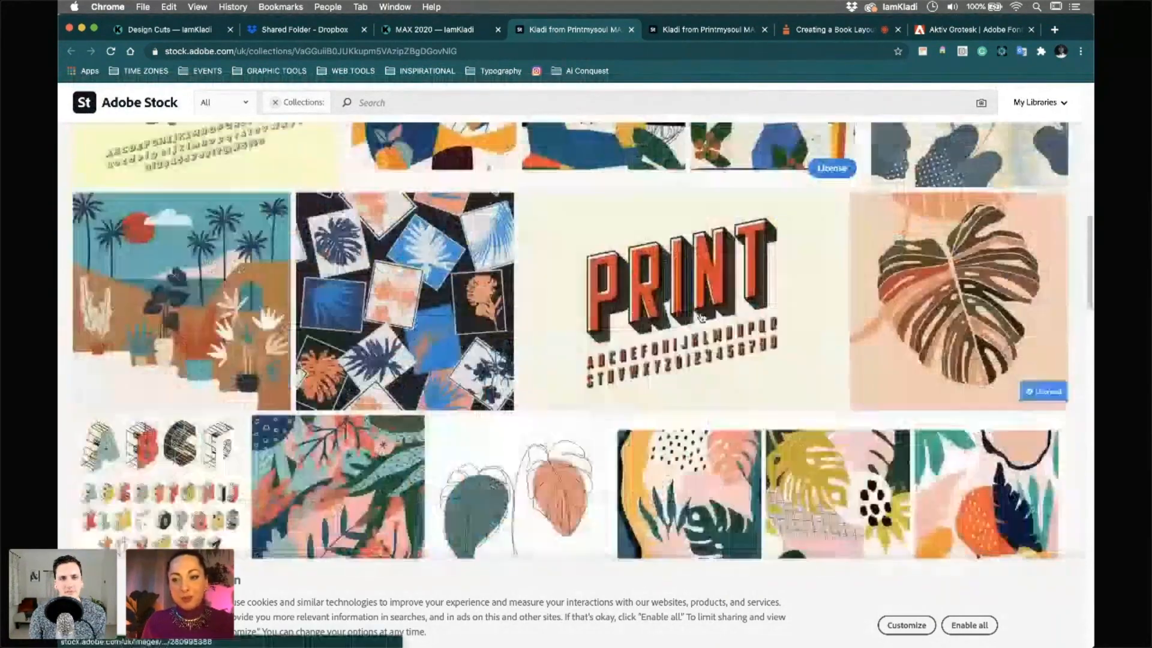
scroll(701, 318, "down", 4)
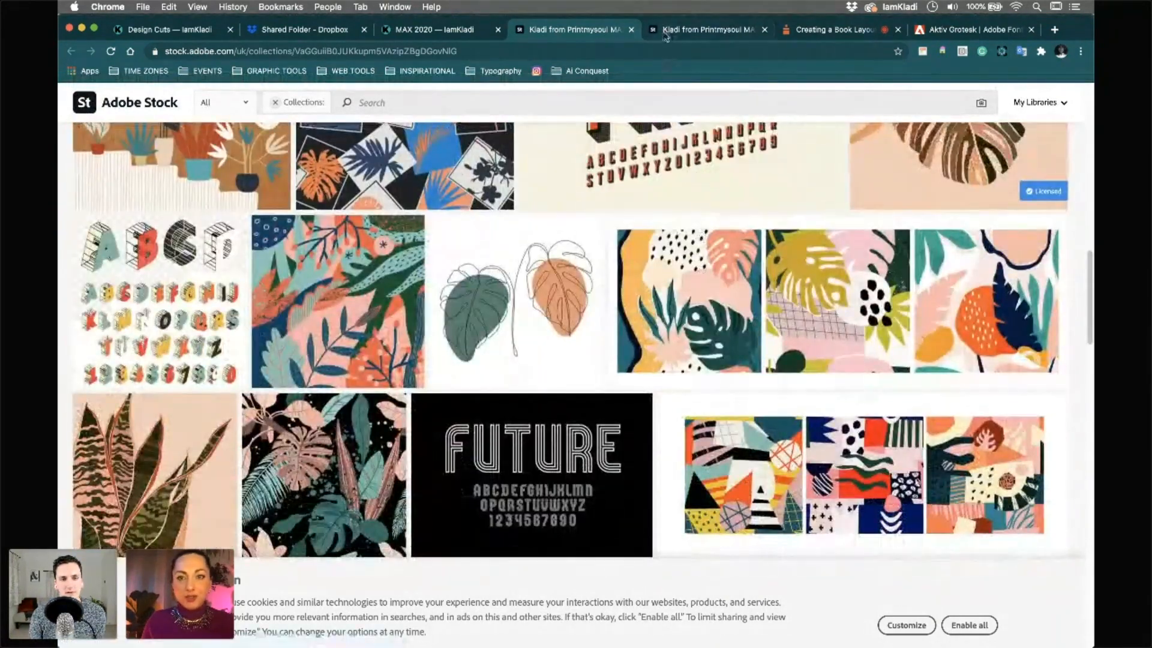
left_click(664, 30)
scroll(698, 231, "down", 8)
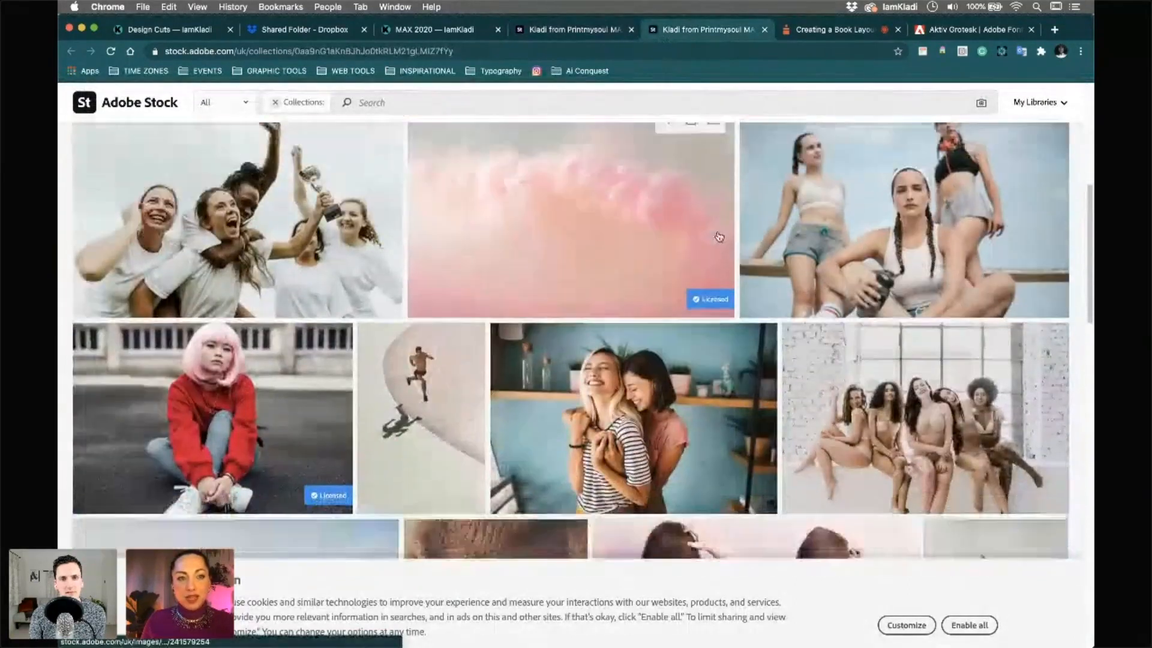
scroll(714, 234, "up", 8)
Review the MAX 2020 page, including the Session 6111 resources and the links to the stock collections
left_click(461, 31)
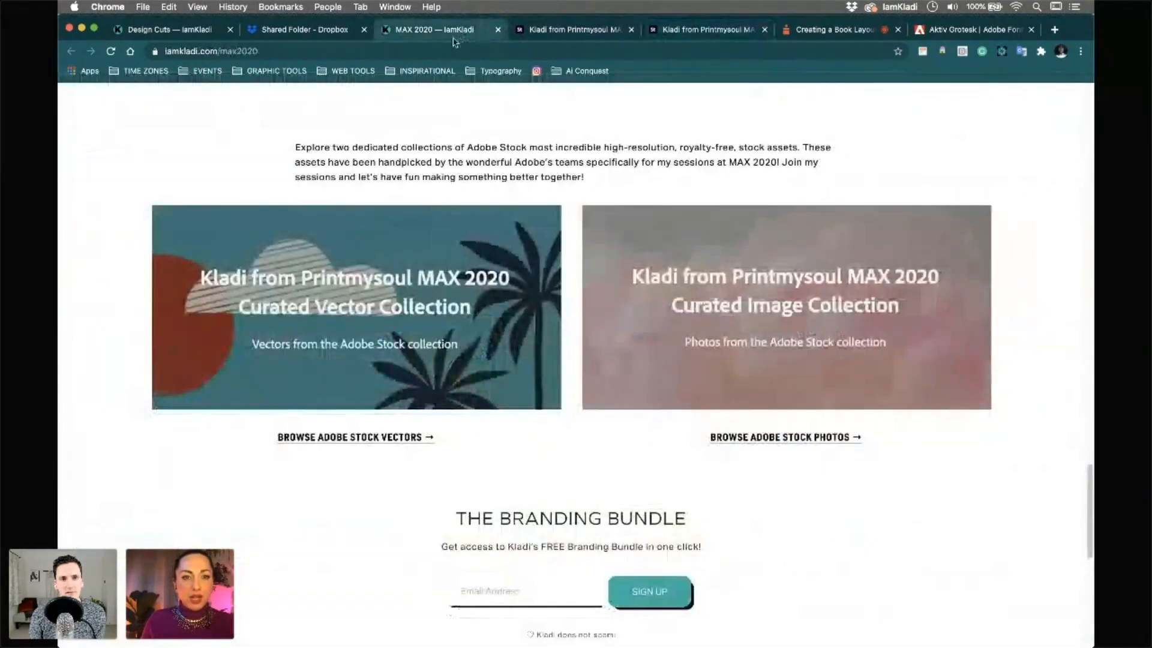
scroll(534, 193, "up", 15)
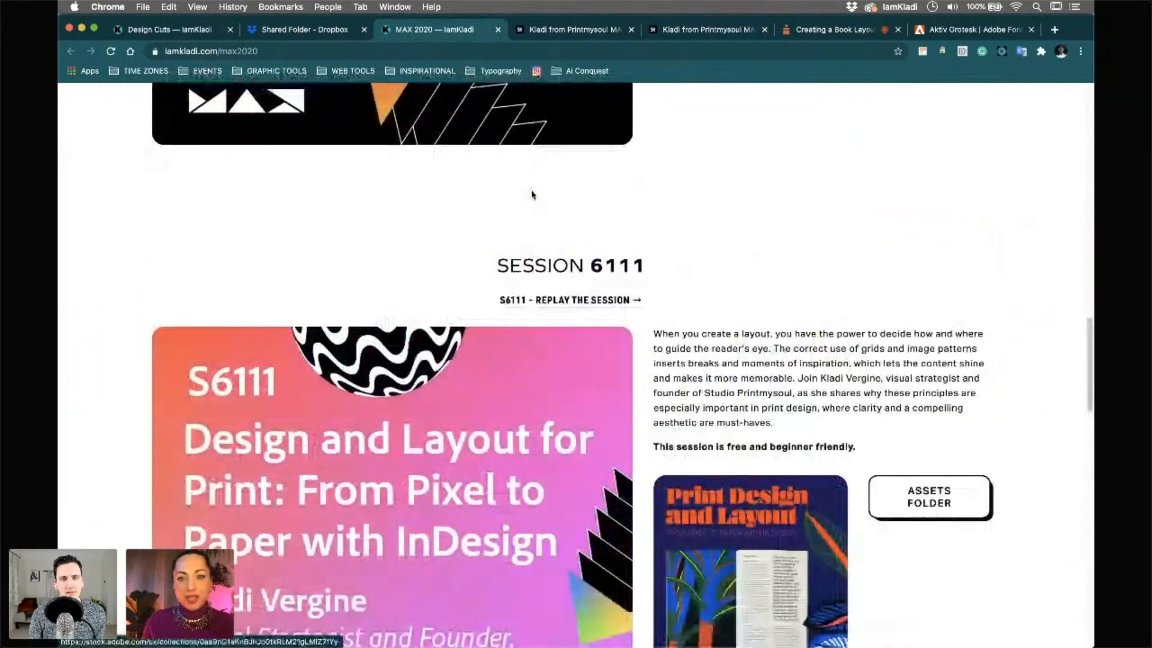
scroll(530, 192, "down", 20)
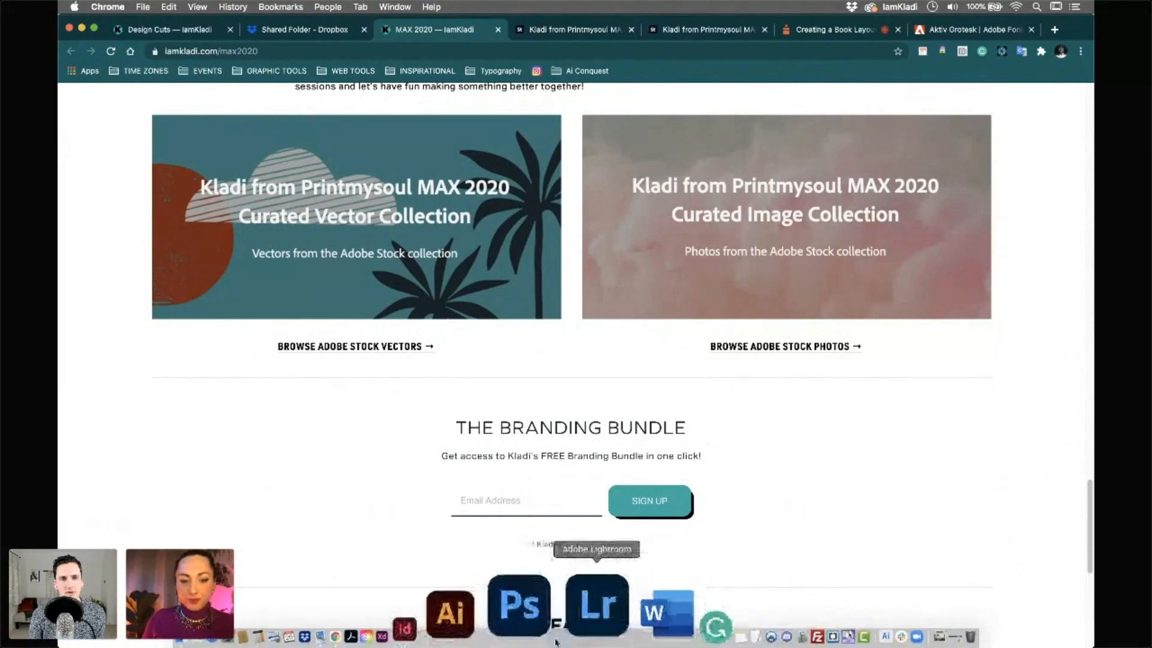
Switch to InDesign and examine the Adobe Fonts offered for the selected INTRODUCTION heading, filtered to active ones
left_click(520, 632)
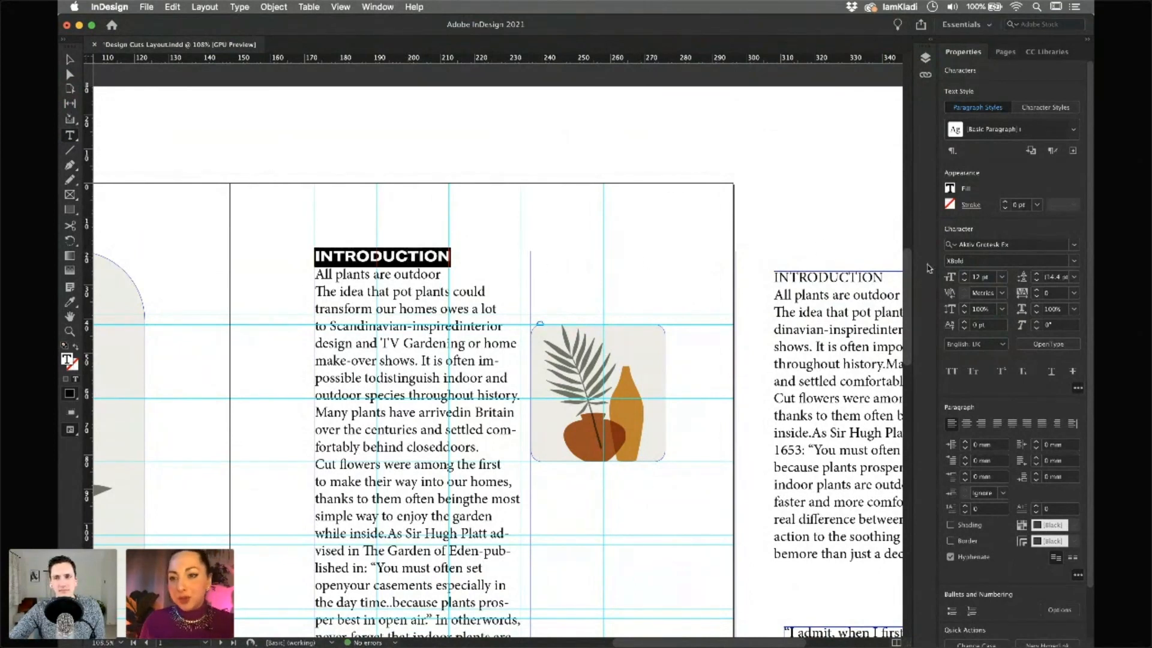
left_click(951, 245)
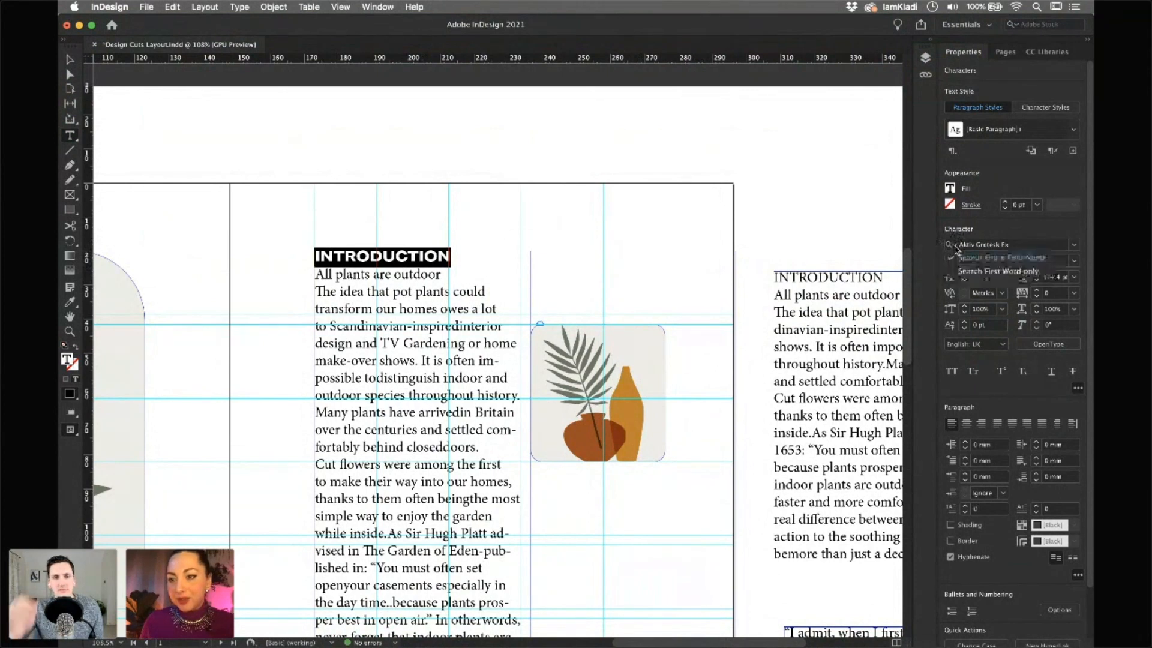
left_click(984, 246)
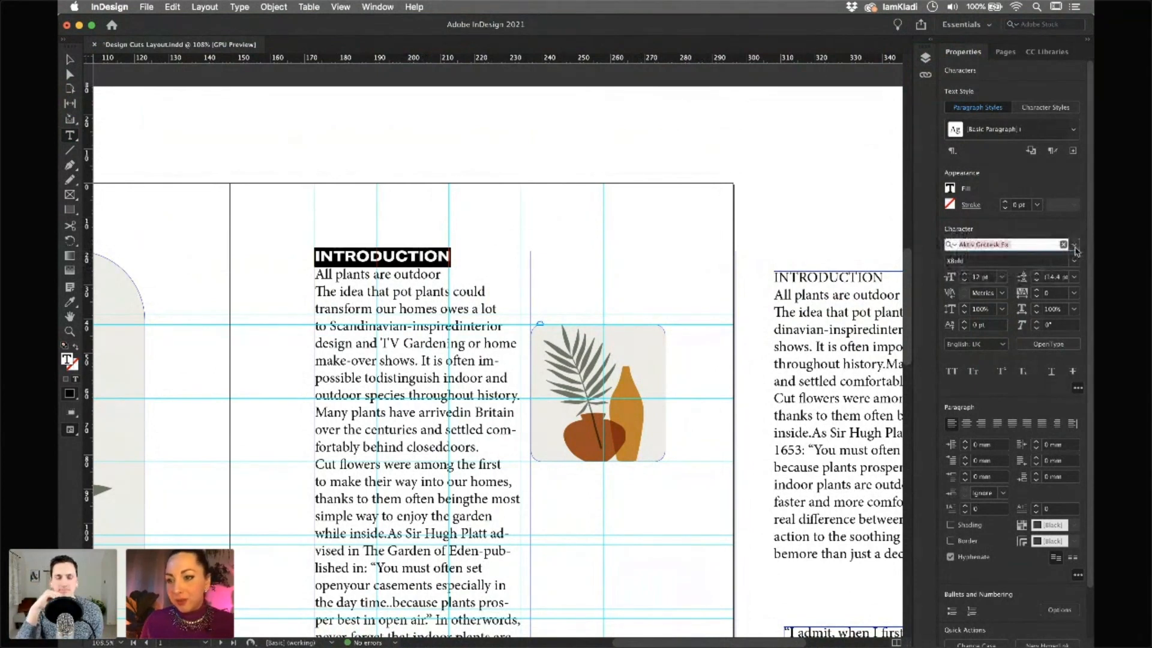
left_click(1075, 249)
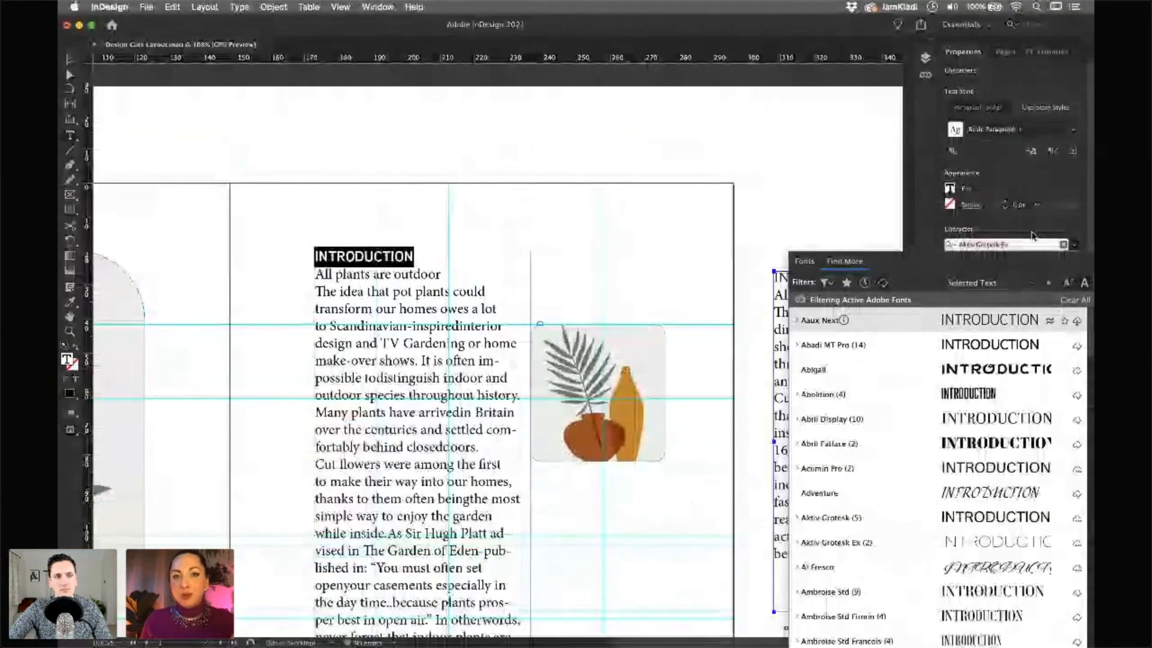
key("Return")
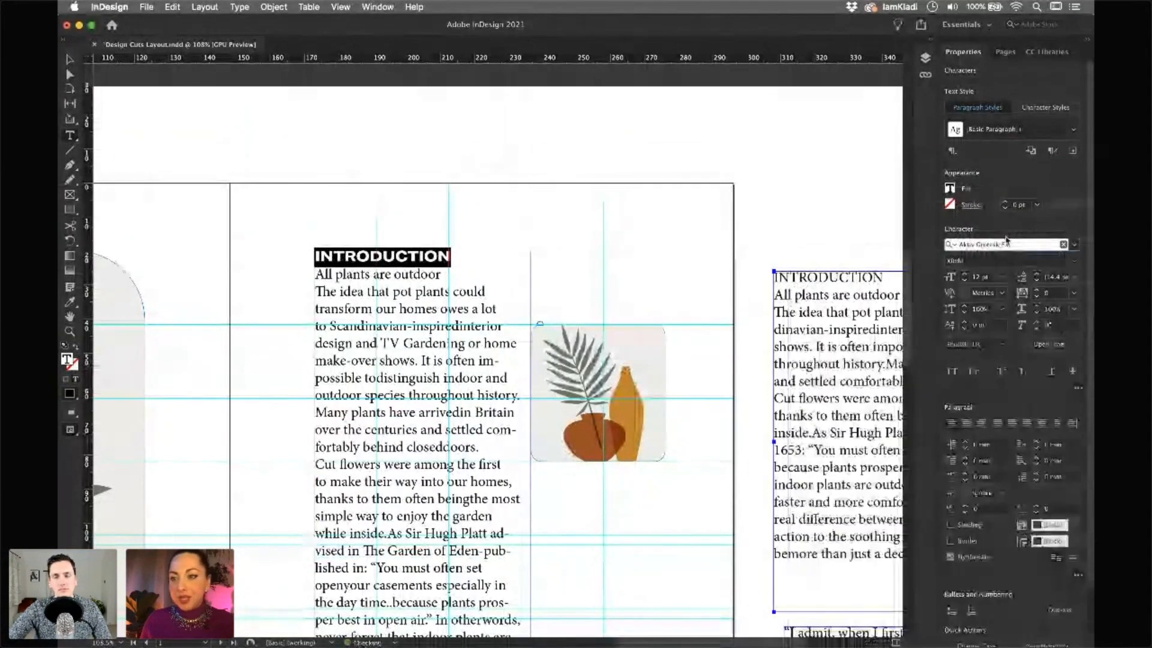
Set the INTRODUCTION heading's font size to 22 pt
left_click(964, 275)
left_click(965, 274)
left_click(965, 275)
left_click(965, 274)
left_click(965, 275)
left_click(964, 275)
left_click(965, 275)
left_click(965, 275)
left_click(965, 275)
left_click(965, 276)
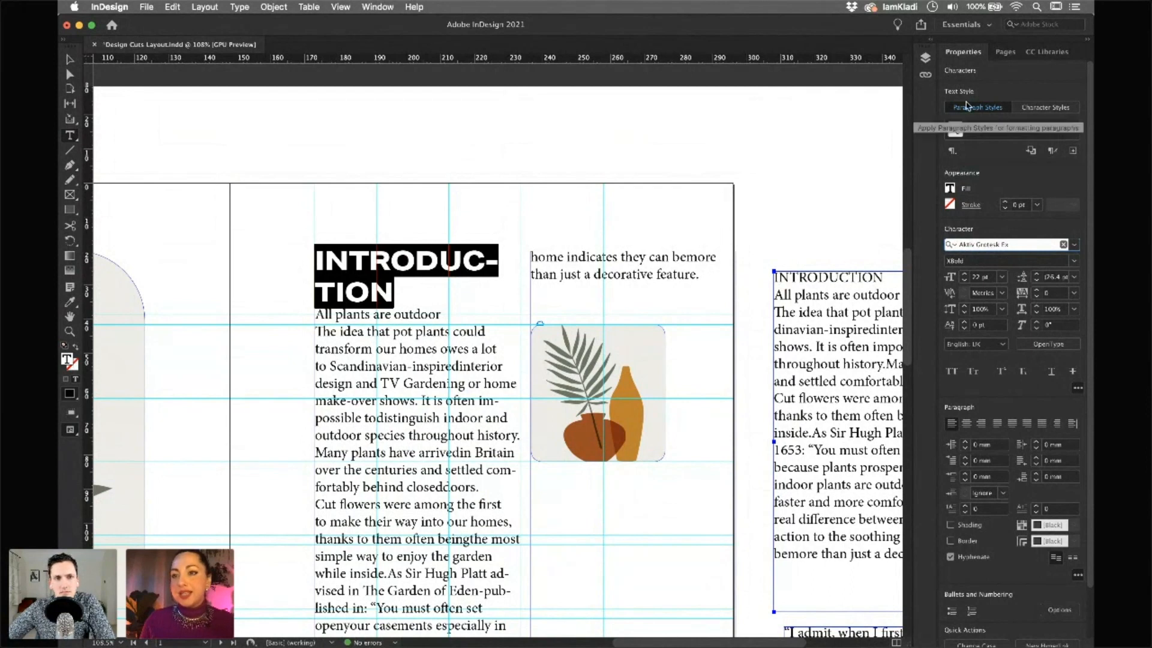
Create a paragraph style named Heading from the formatted INTRODUCTION text
left_click(1072, 151)
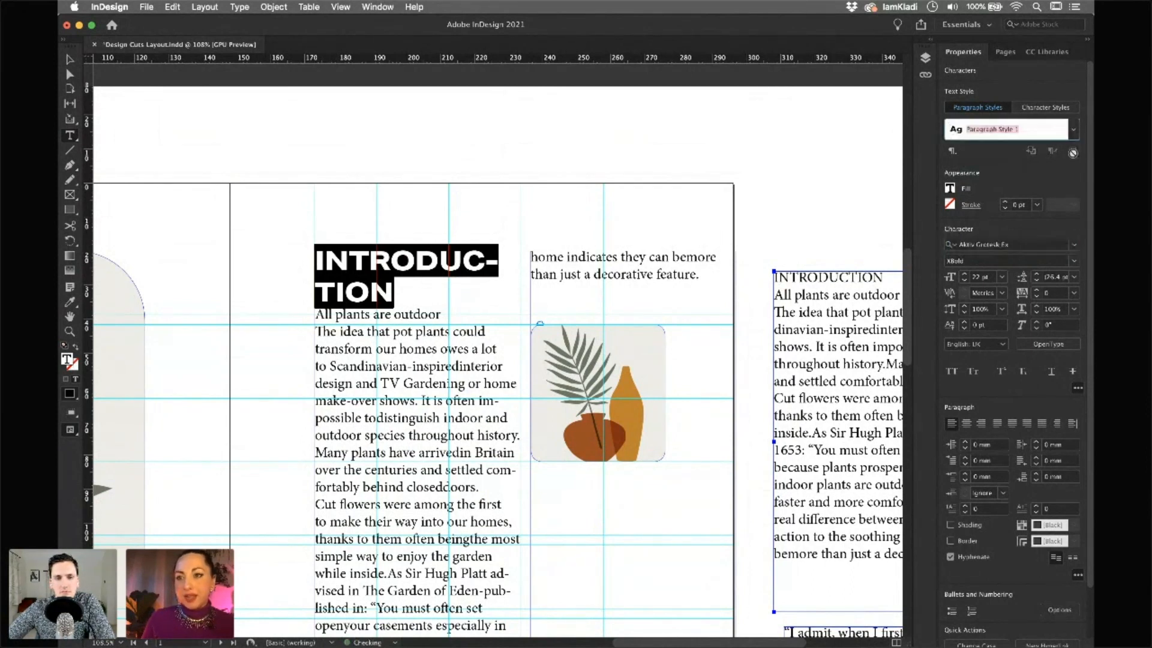
type("Heading")
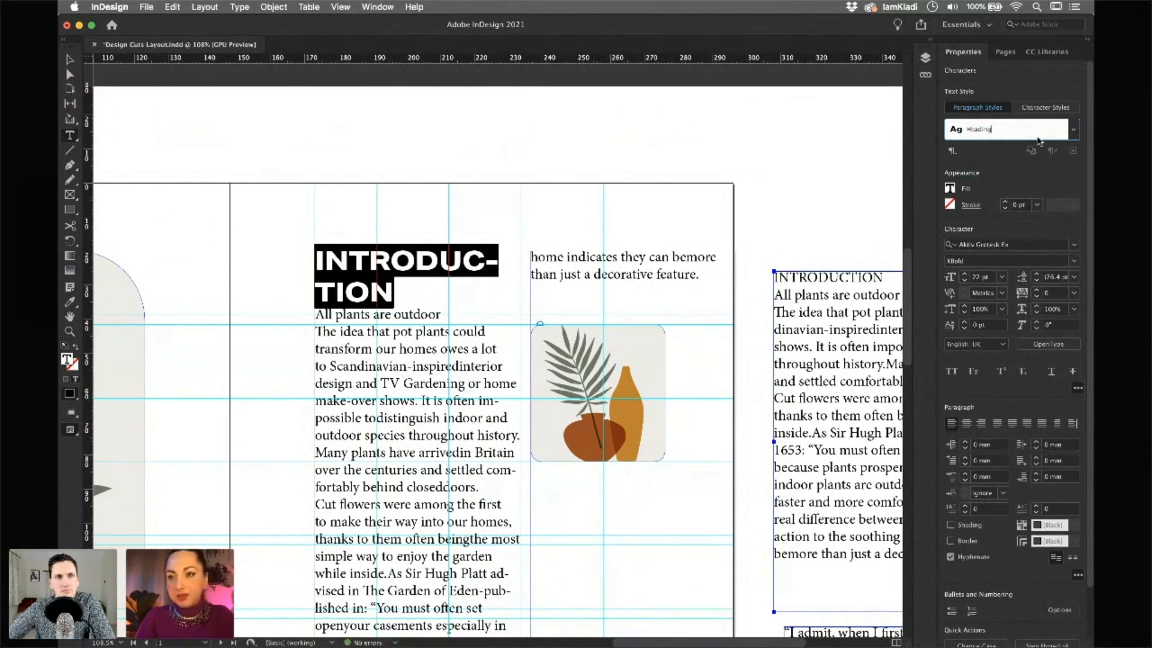
key("Return")
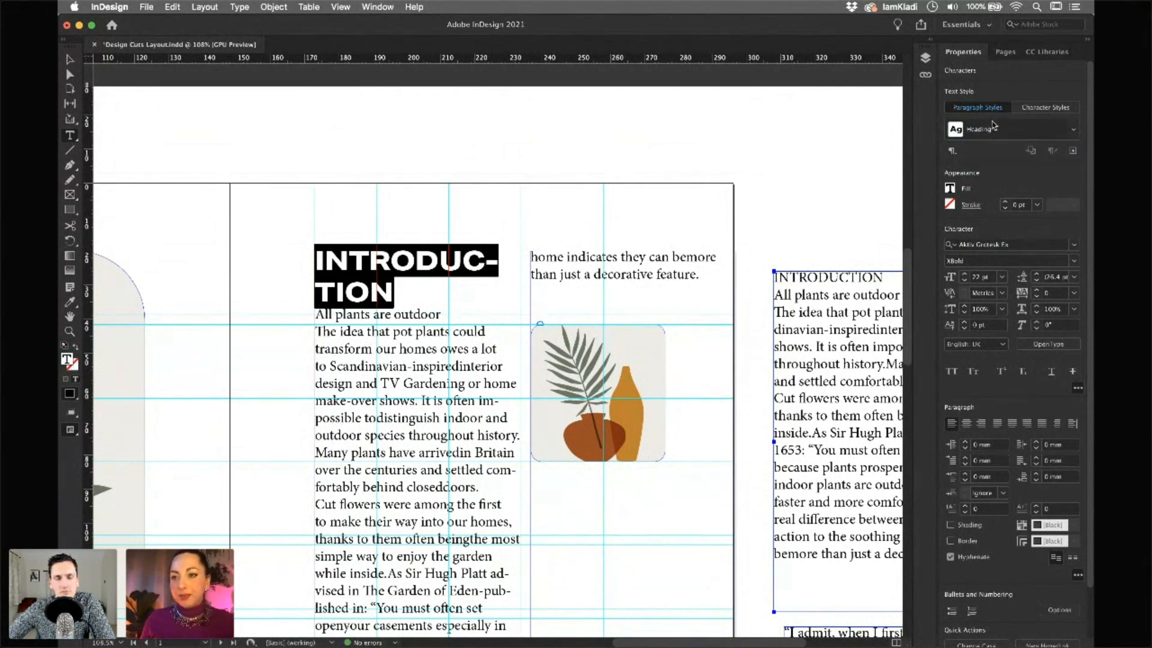
Bring up the full list of paragraph styles and place it above the text frame beside the page
left_click(951, 156)
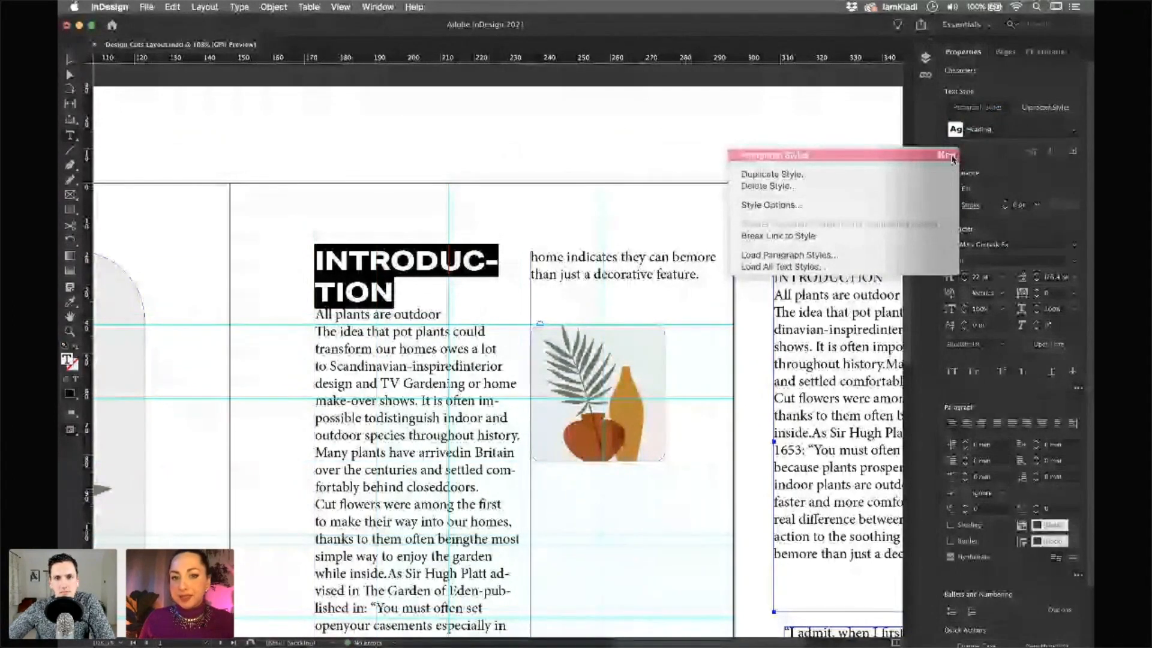
left_click(952, 157)
left_click_drag(520, 238, 815, 128)
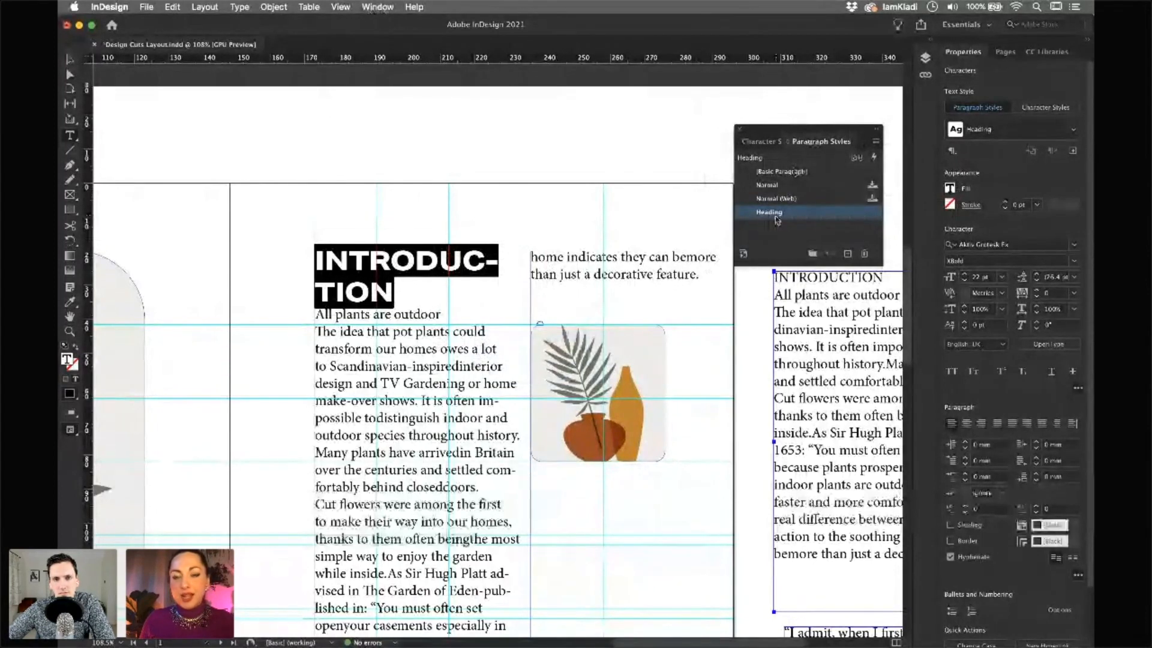
Edit the Heading paragraph style so its space after is 5 mm
double_click(806, 217)
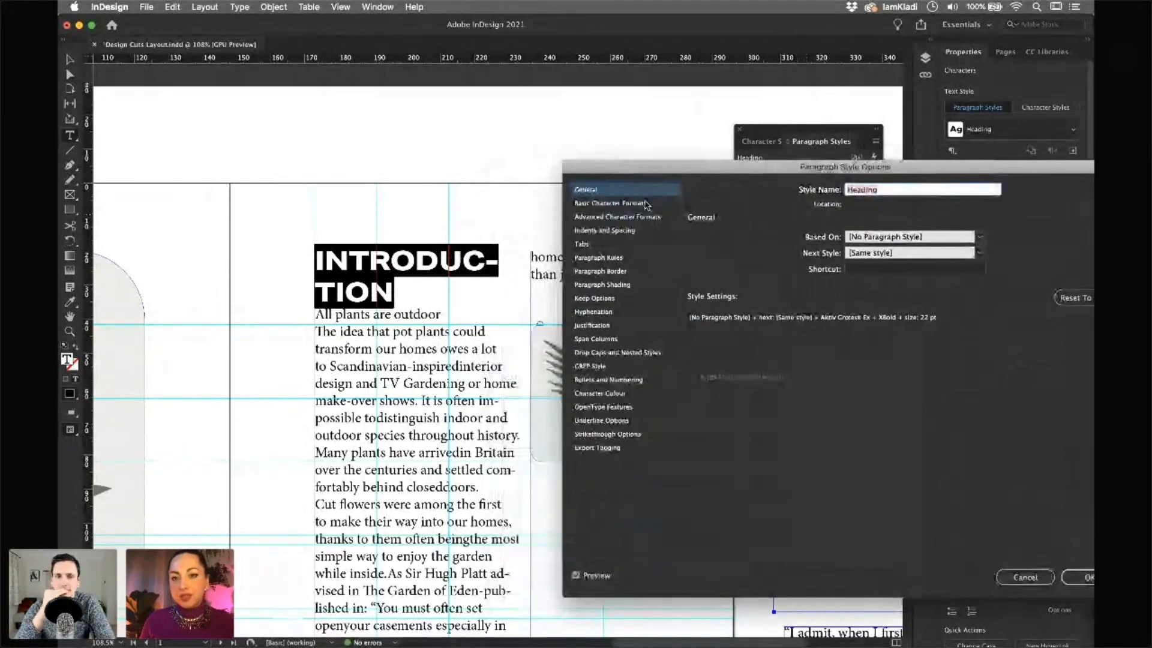
left_click(645, 204)
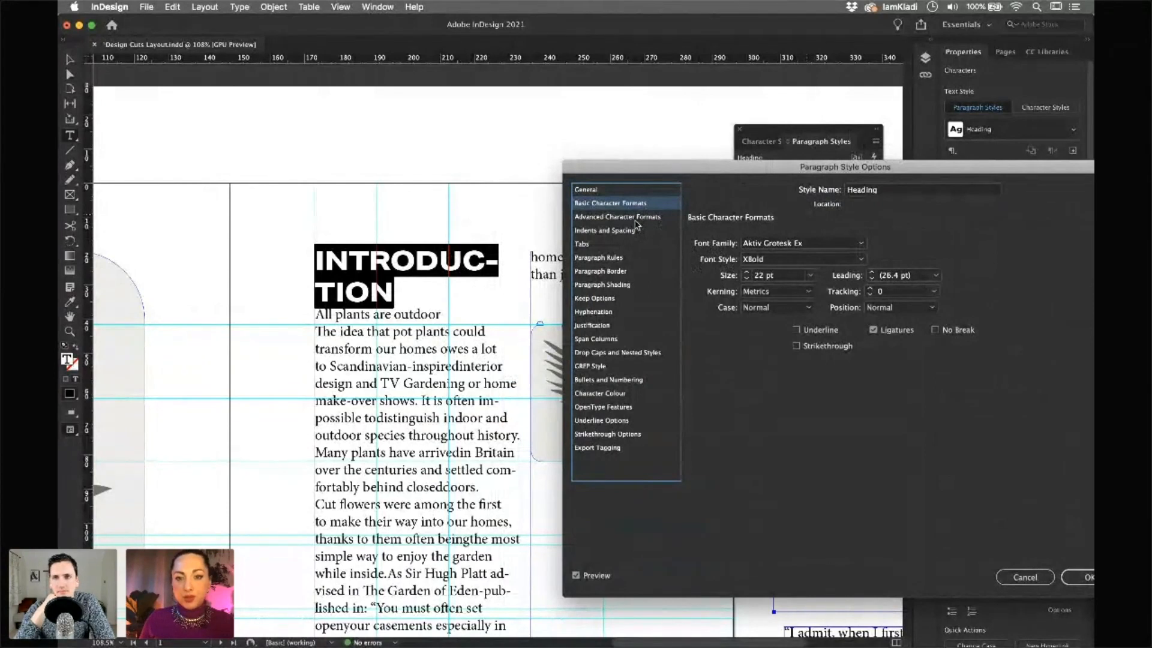
left_click(634, 232)
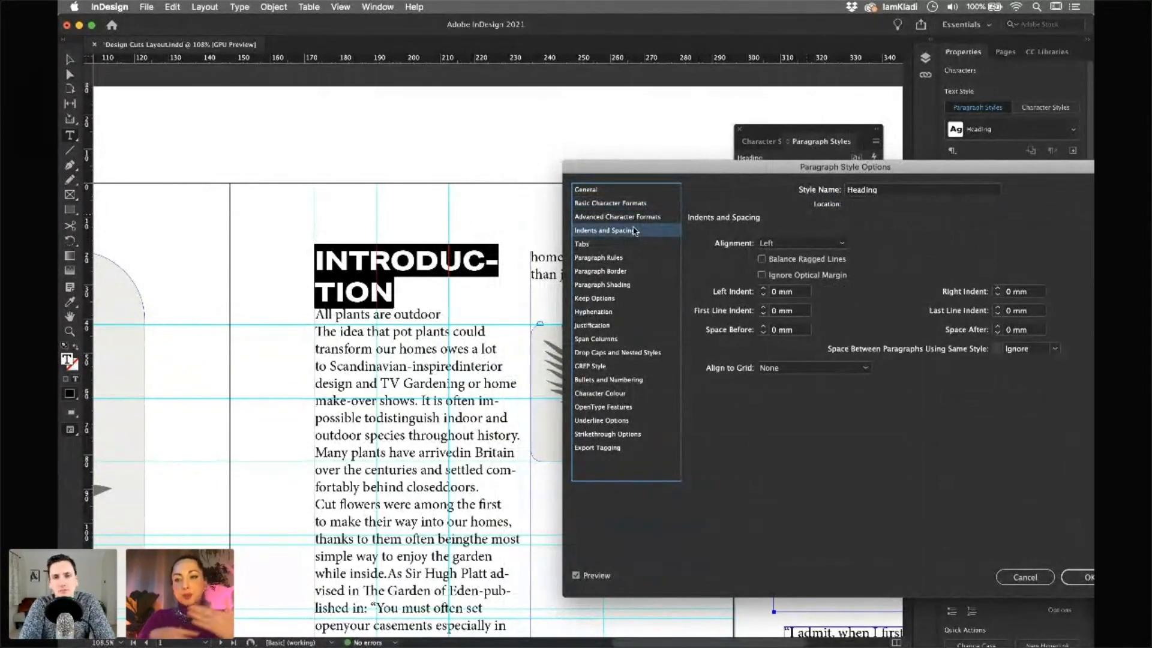
left_click(997, 327)
left_click(997, 327)
left_click(997, 327)
left_click(997, 327)
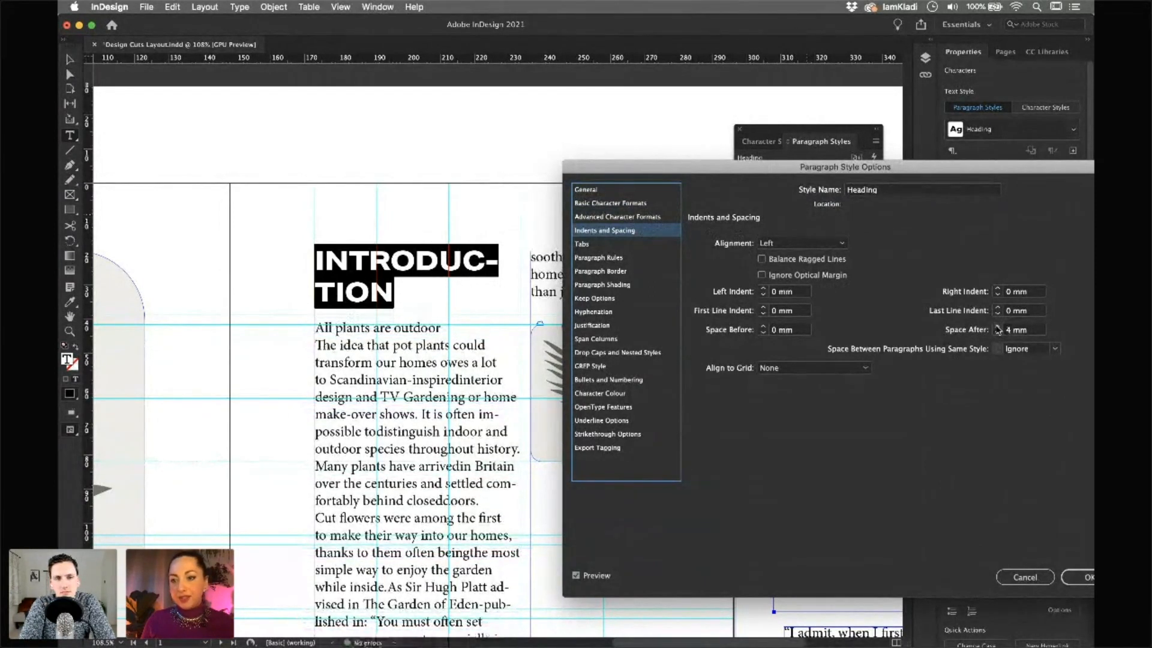
left_click(997, 327)
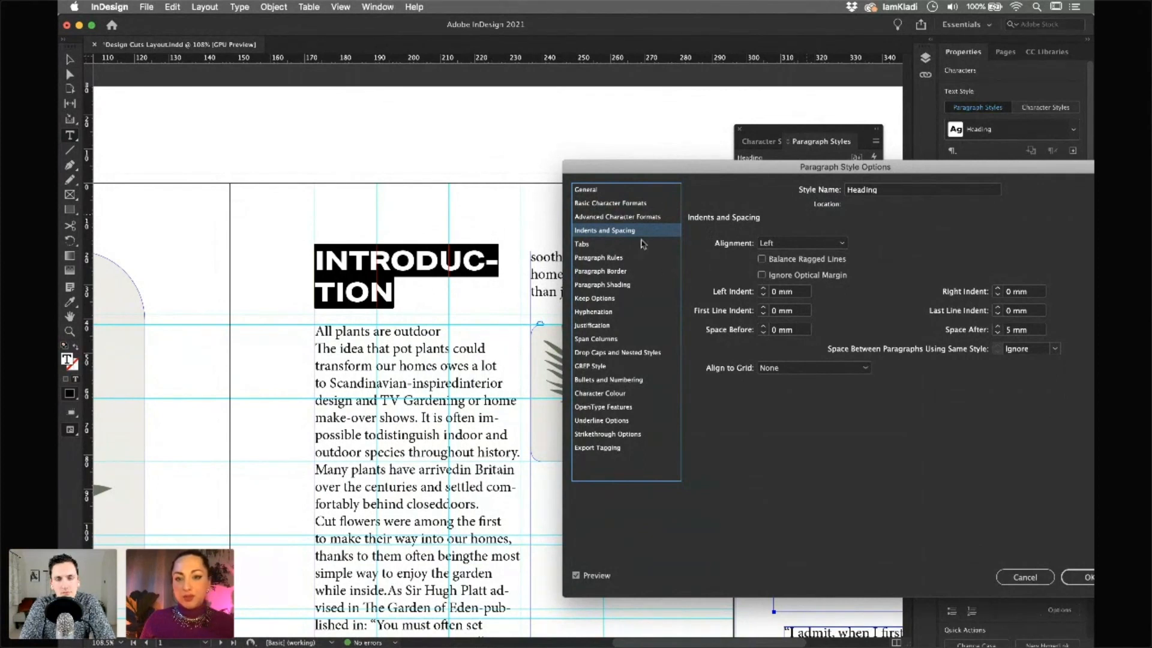
Set the Heading style's paragraph layout to Span Columns across all columns and apply the style changes
left_click_drag(668, 168, 665, 276)
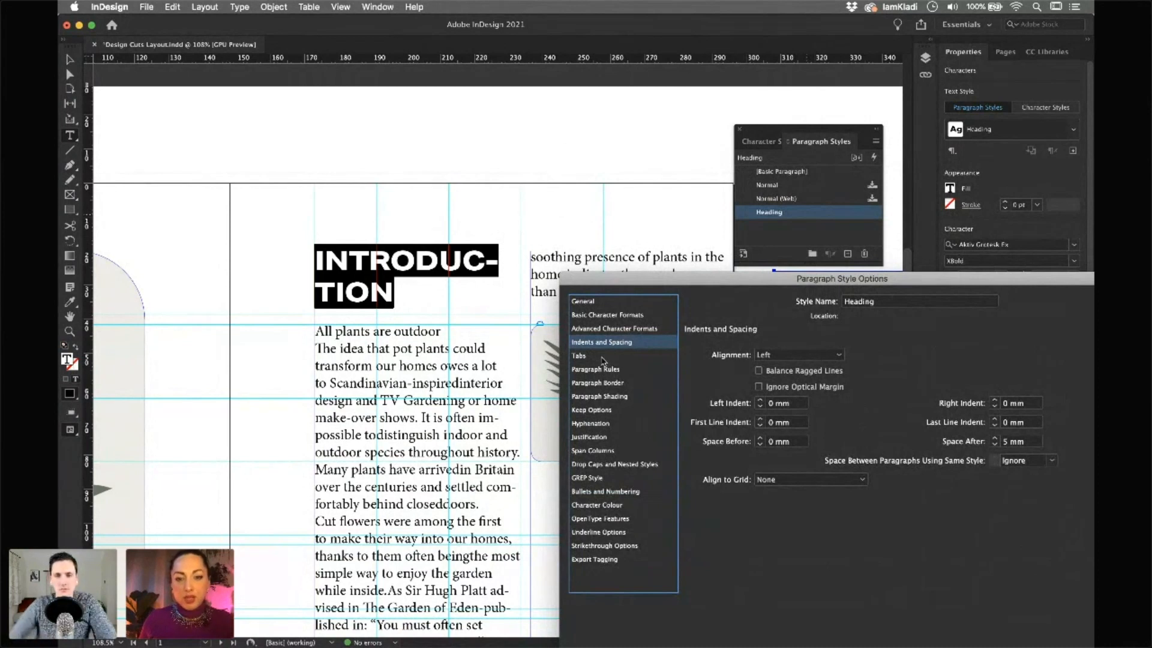
left_click(582, 359)
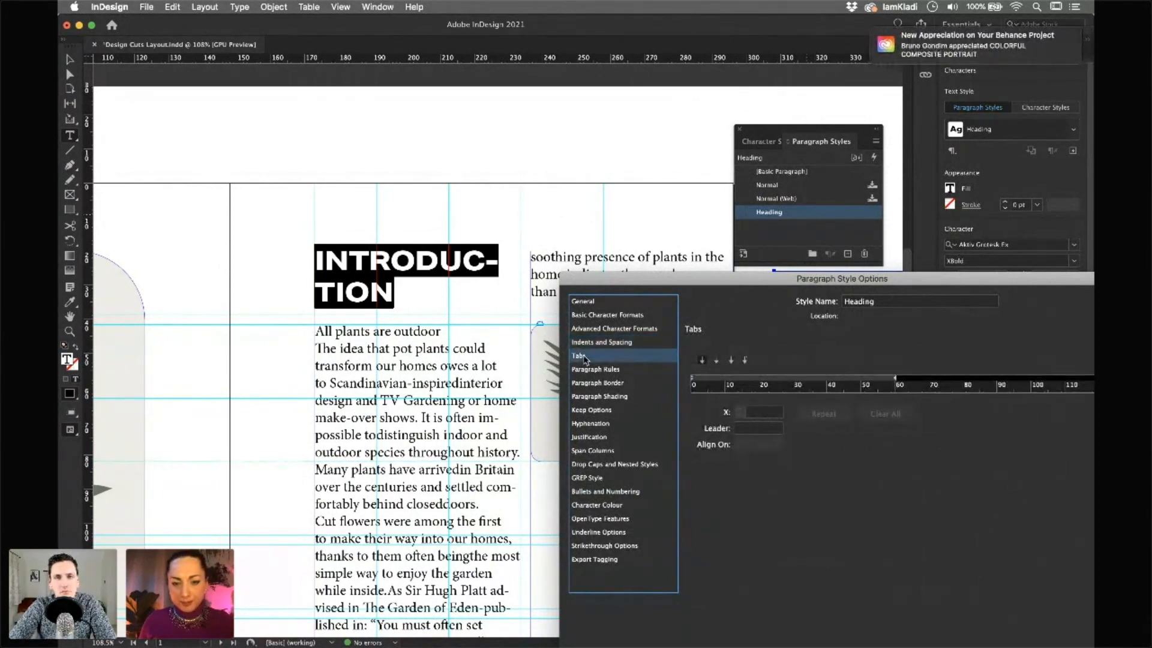
left_click(600, 454)
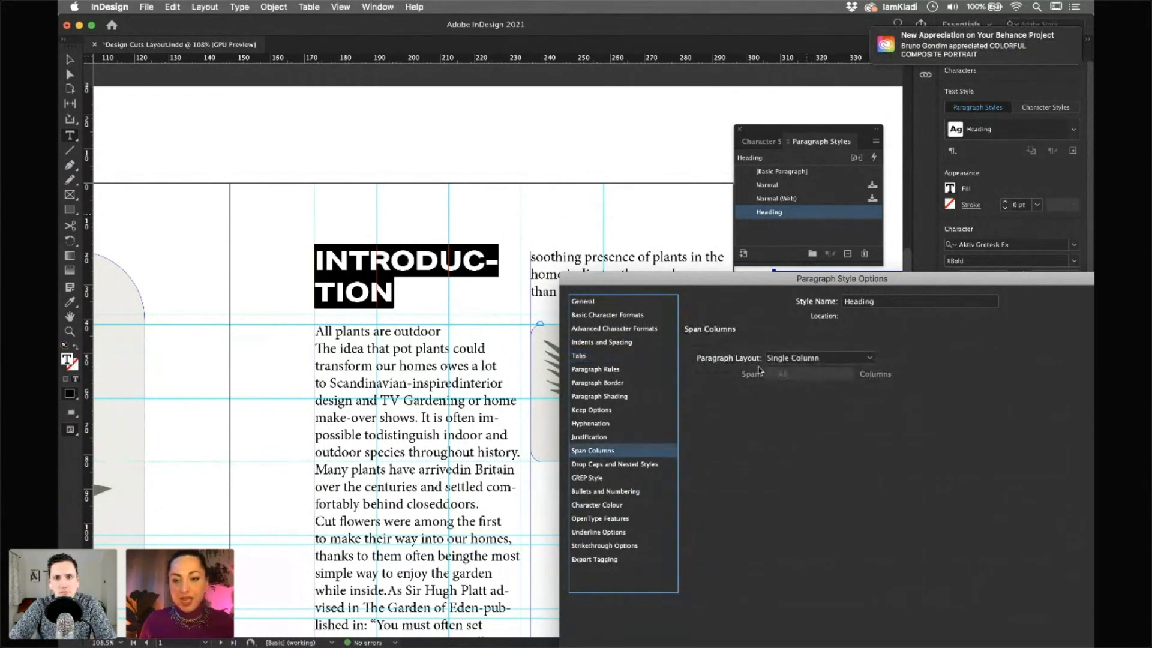
left_click(779, 359)
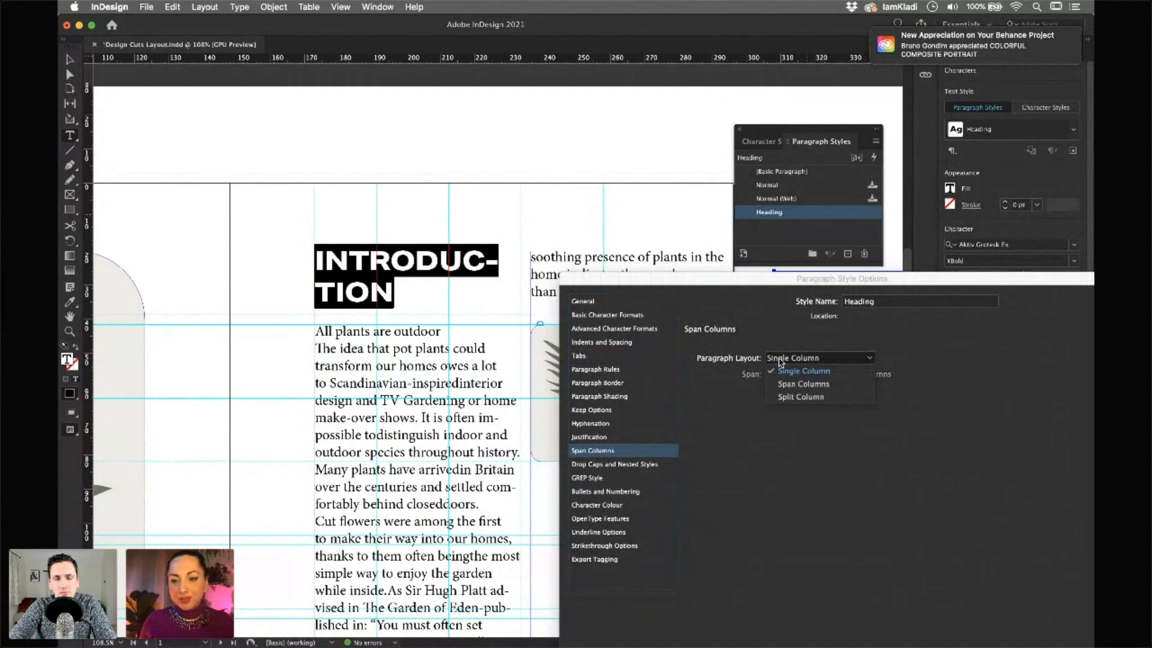
left_click(804, 384)
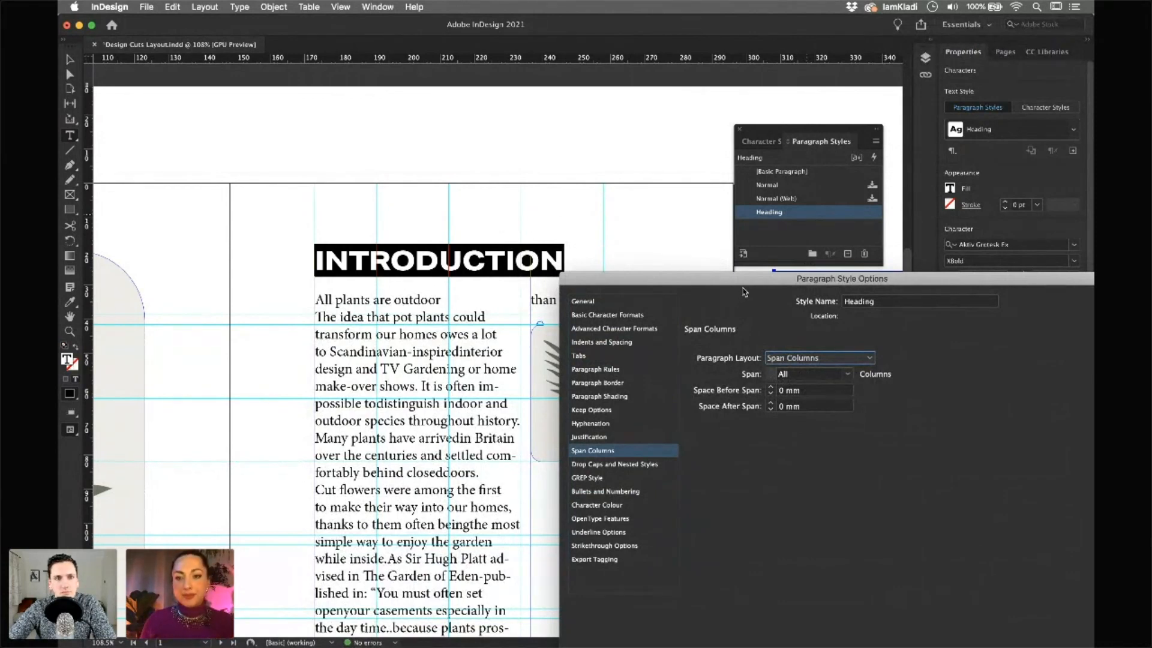
left_click_drag(735, 283, 632, 157)
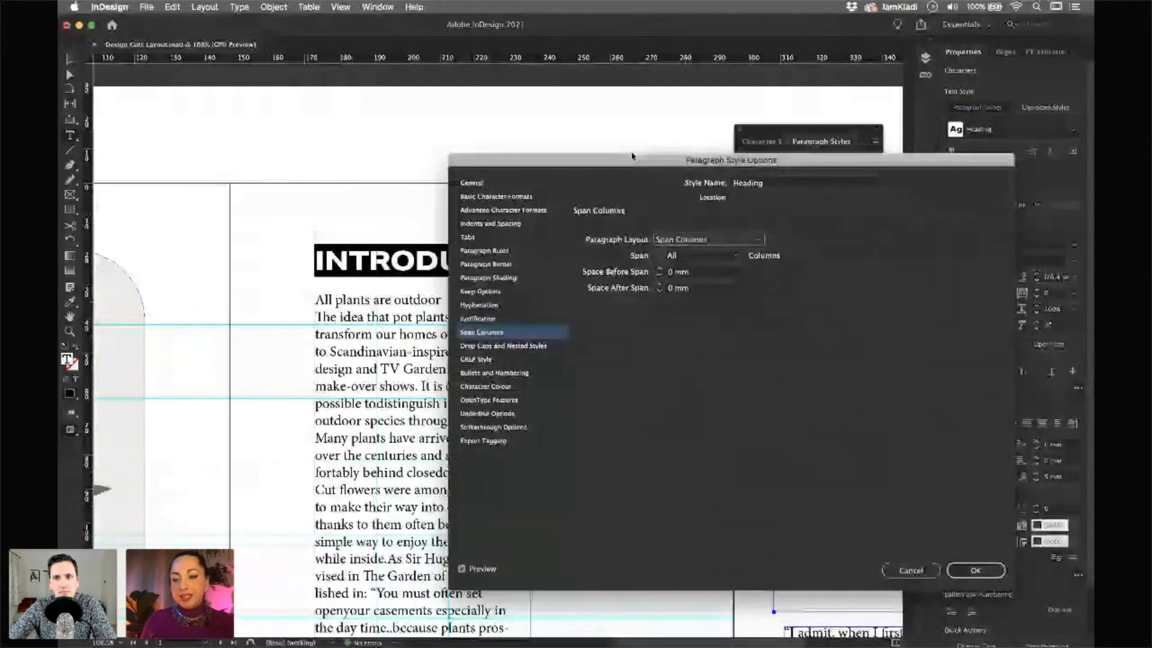
left_click(975, 570)
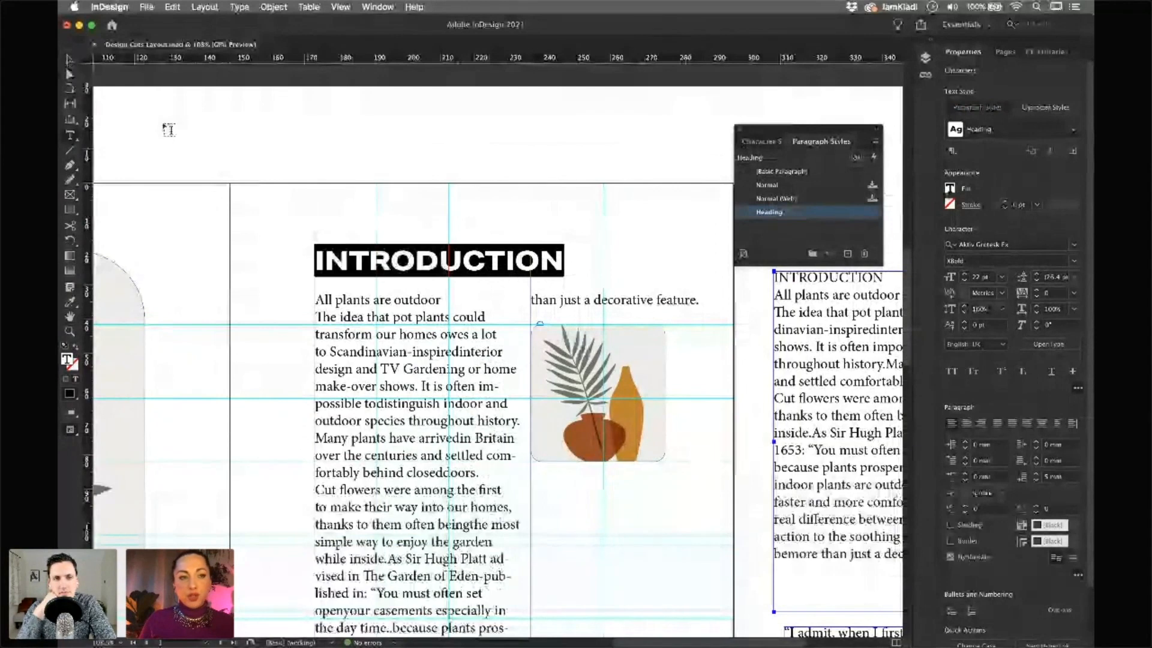
Create a paragraph style named Subheading from the "All plants are outdoor" line below the heading
double_click(382, 299)
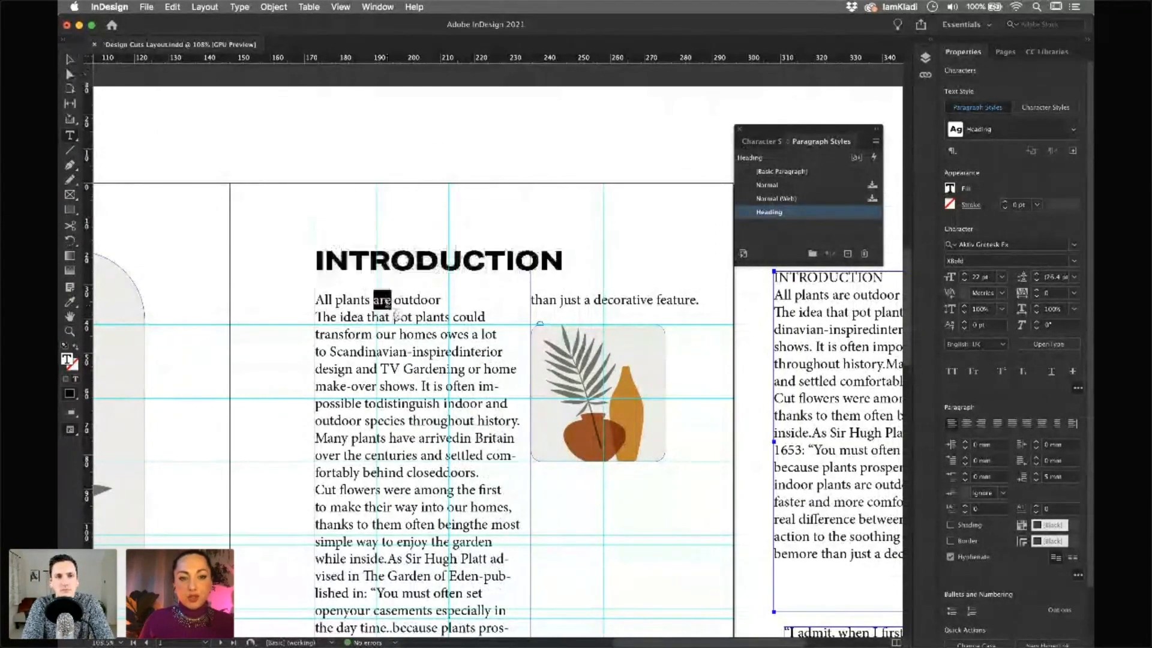
left_click_drag(442, 300, 310, 303)
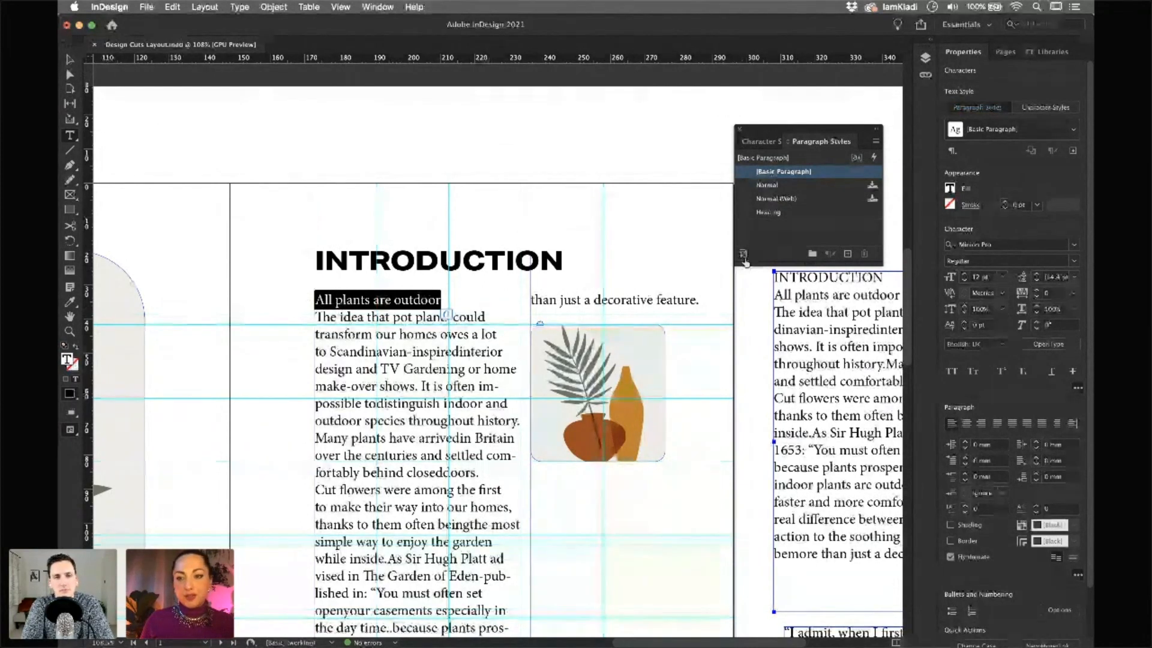
left_click(847, 254)
double_click(792, 185)
type("S")
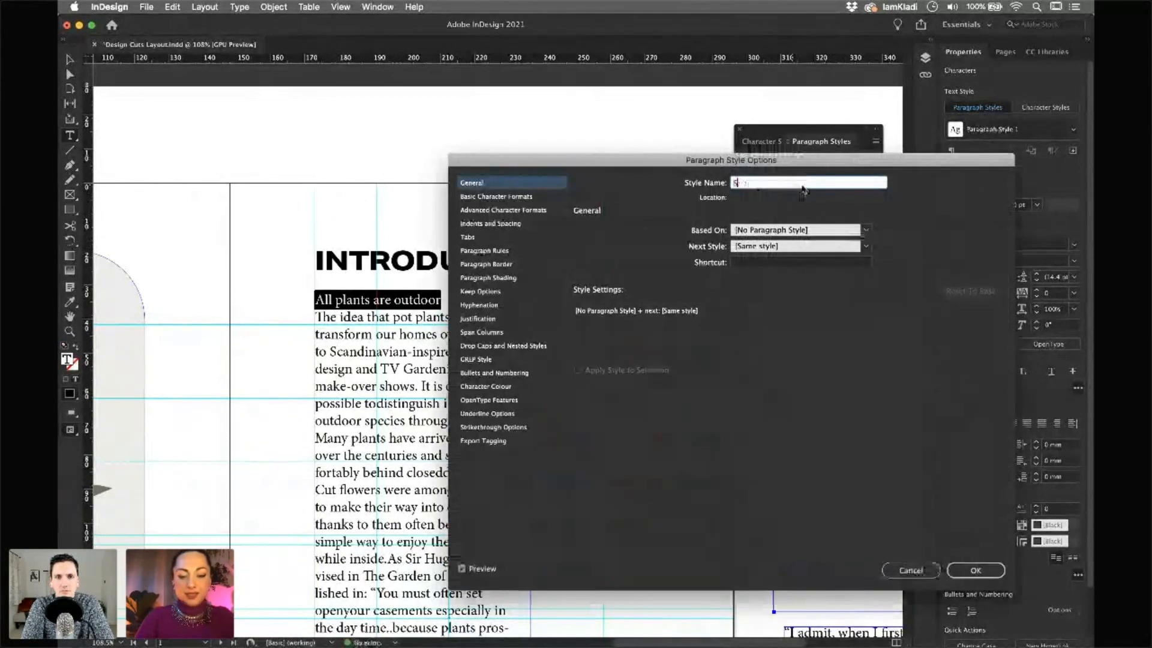
type("ubheading")
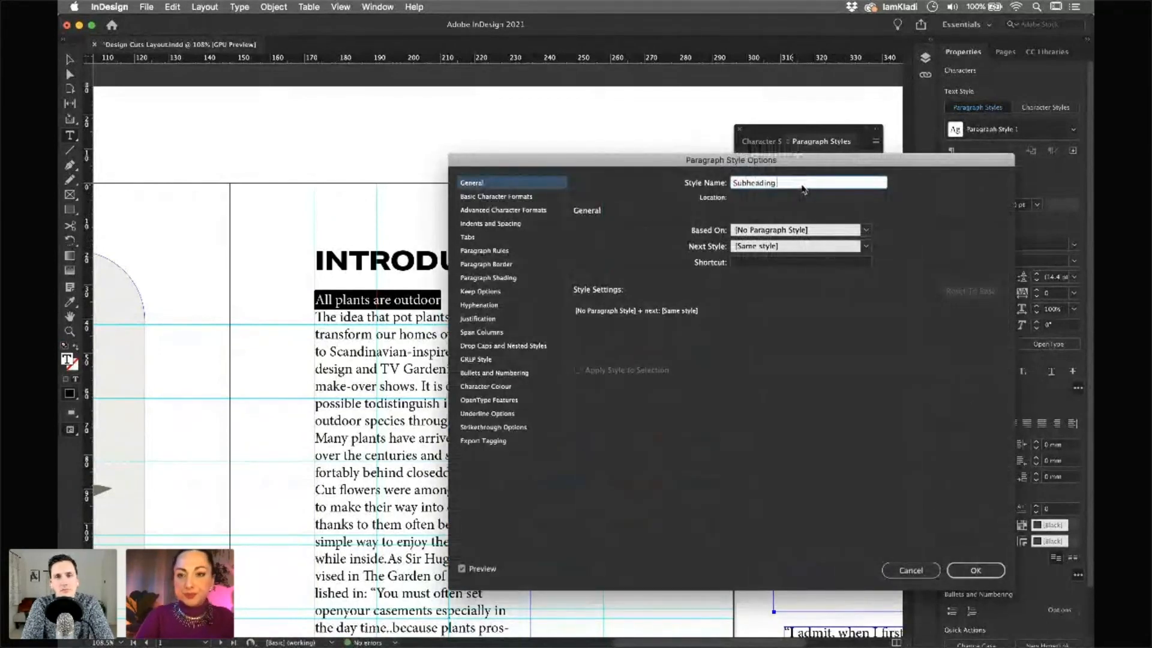
Set the Subheading style's font to FreightBig Pro in the Book style
left_click(515, 197)
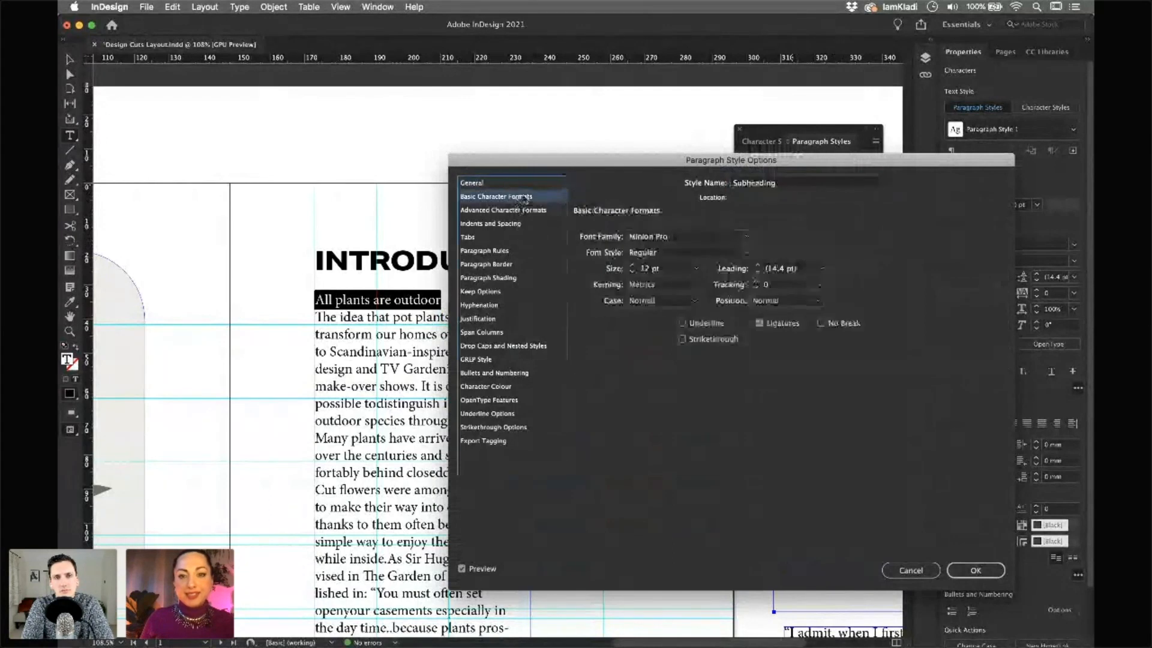
triple_click(644, 240)
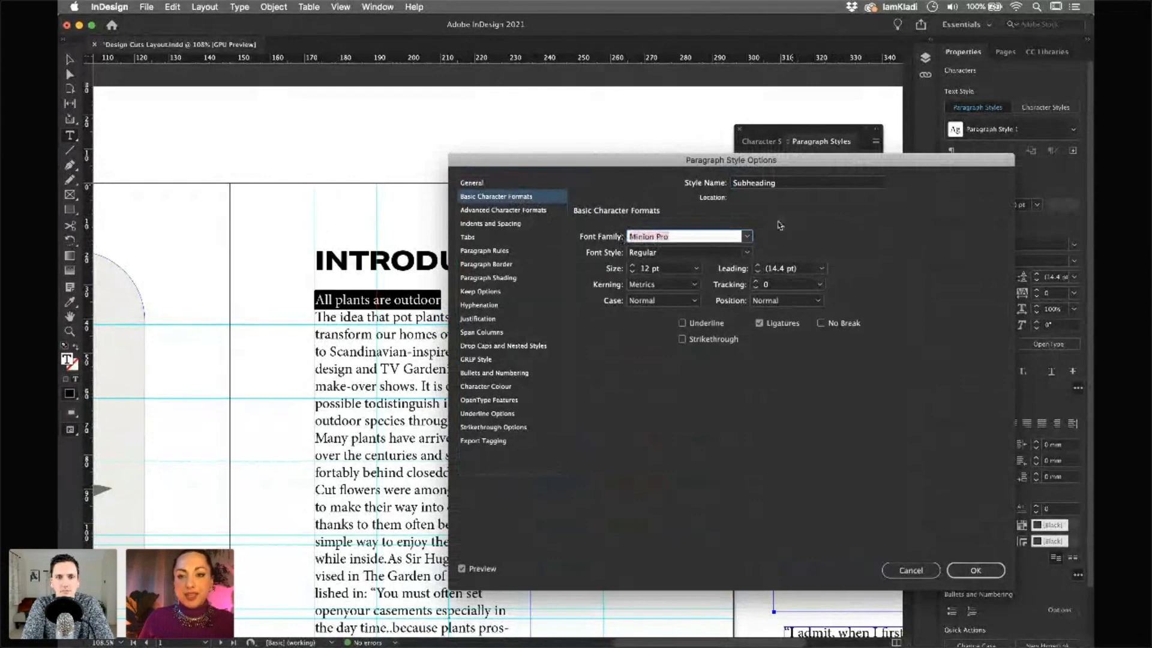
left_click(750, 238)
left_click(731, 238)
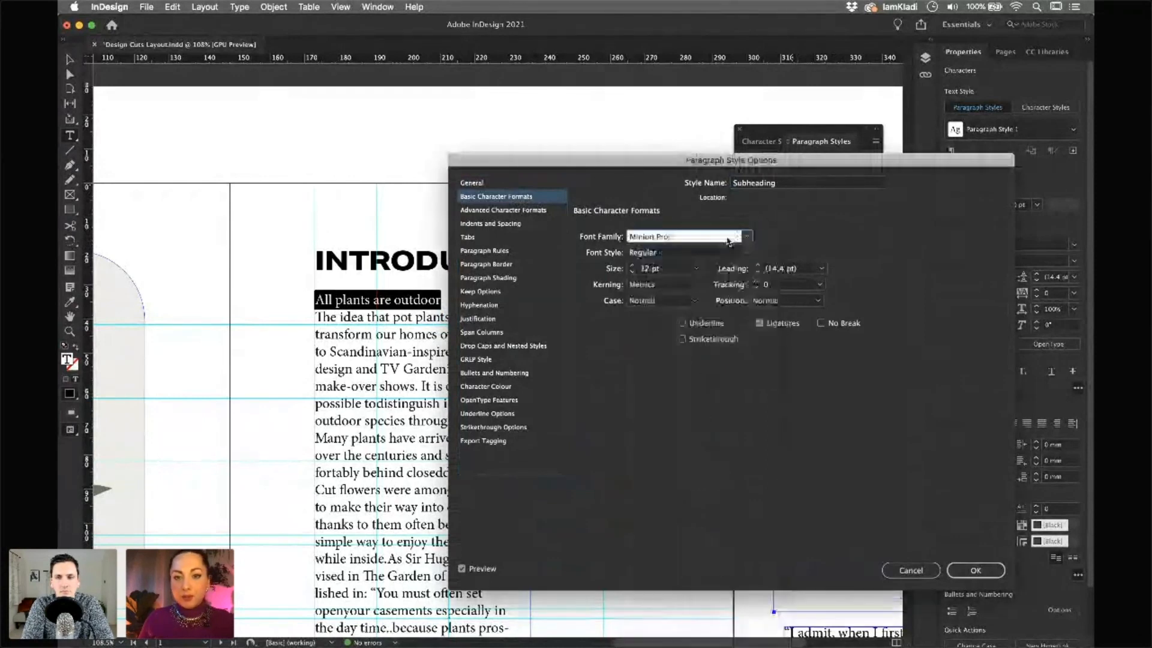
type("FreightBig")
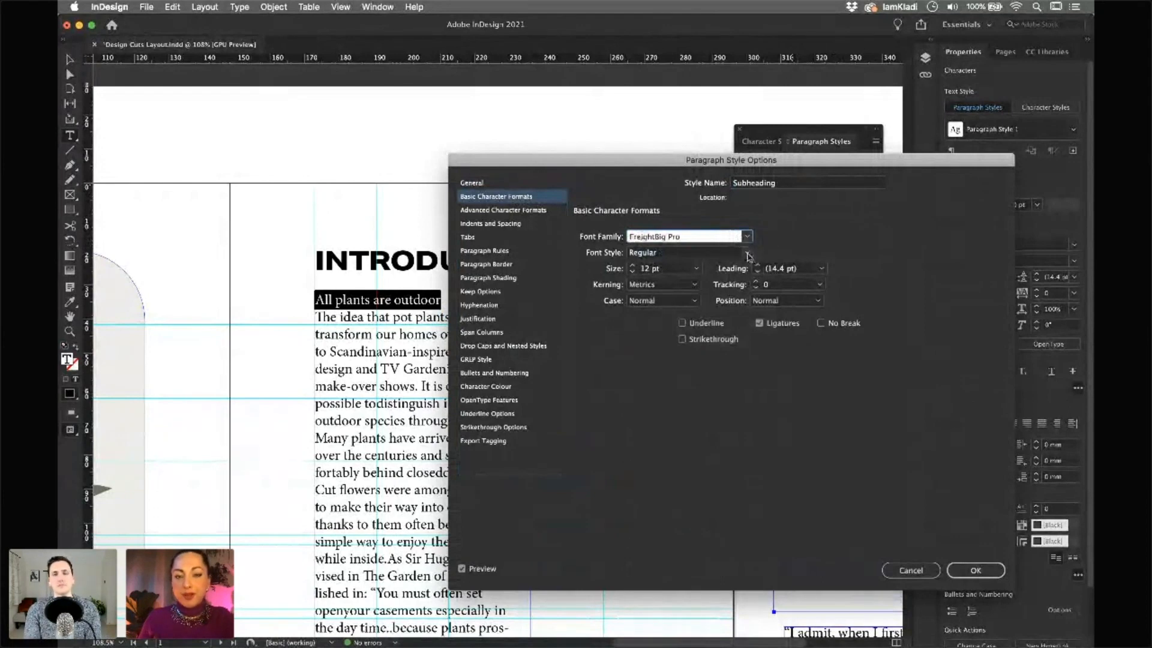
left_click(706, 254)
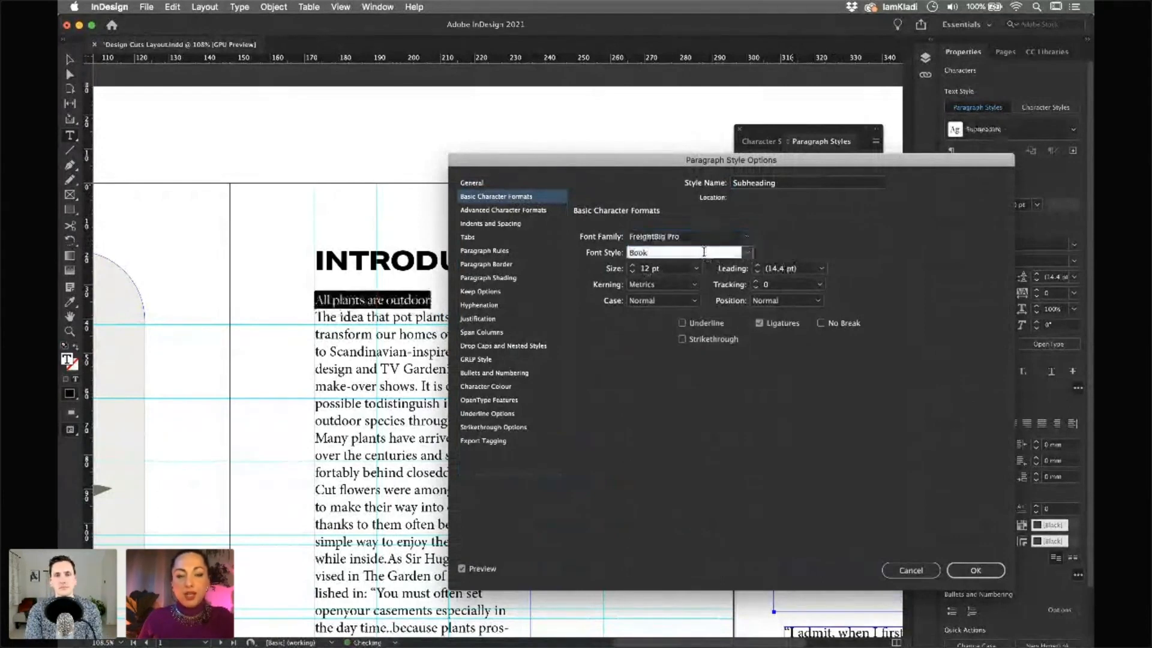
Set the Subheading style's font size to 16 pt and check the live preview on the page
left_click(633, 267)
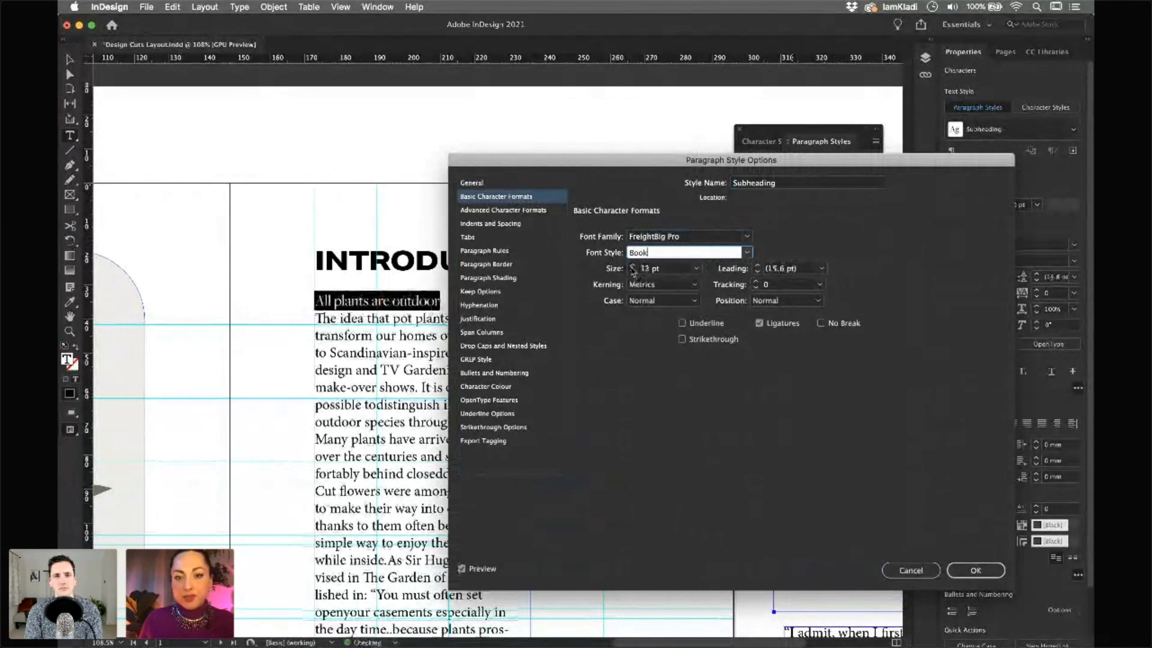
left_click(632, 266)
left_click(632, 266)
left_click(632, 267)
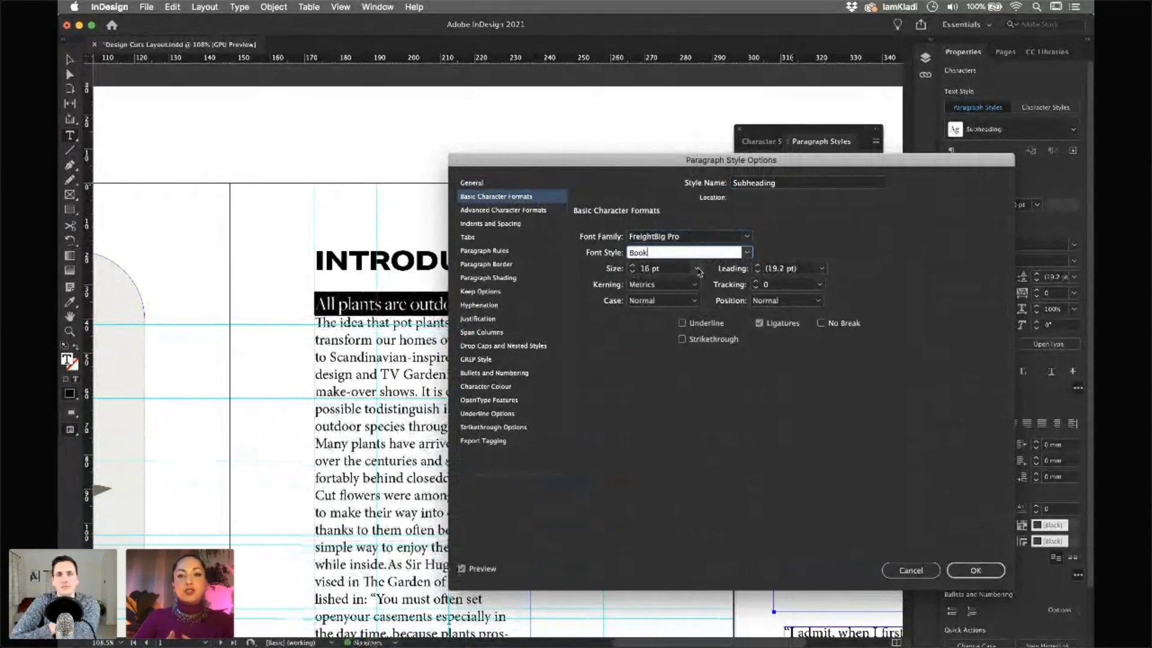
left_click(475, 569)
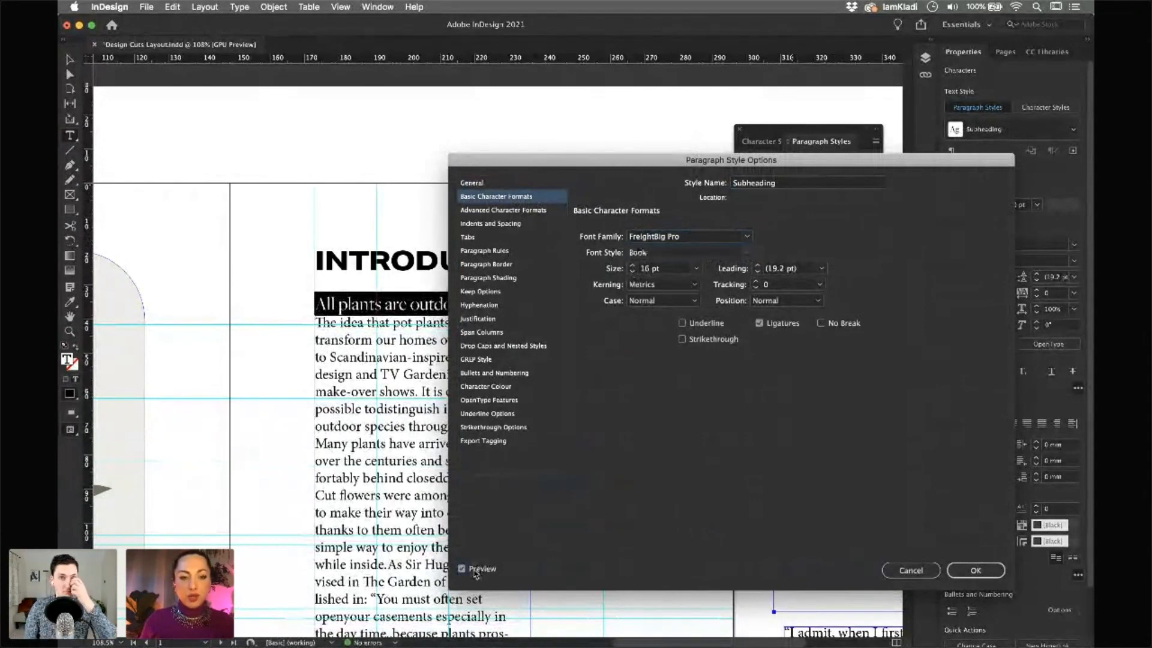
left_click(474, 570)
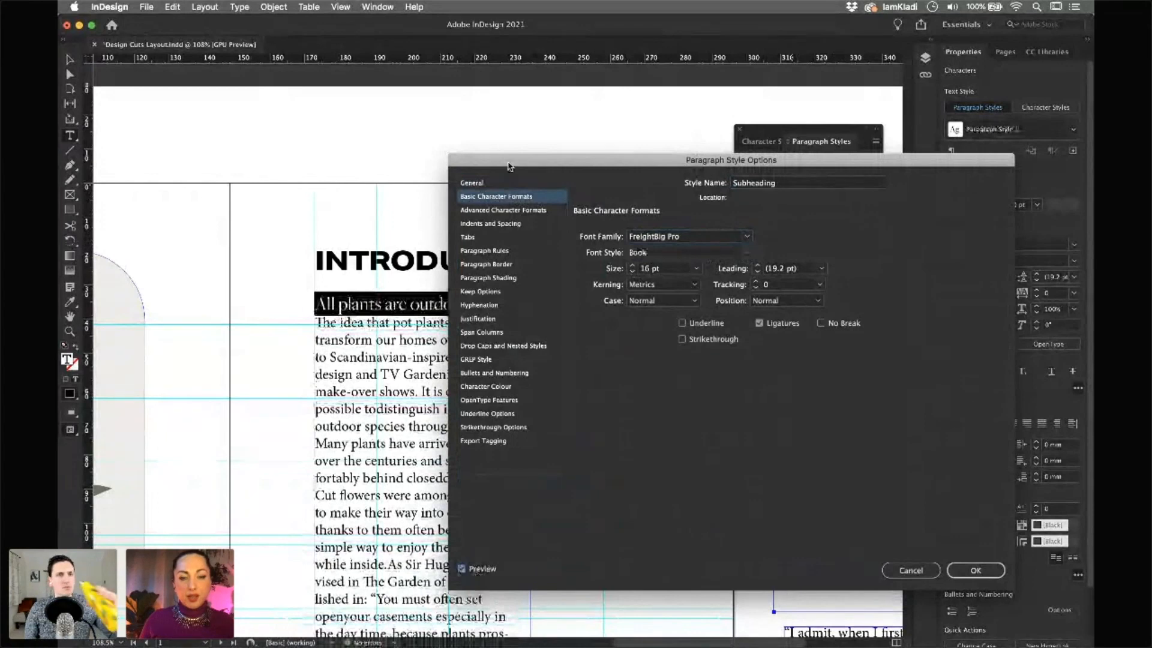
Uncover the subheading line, set the Subheading style's space after to 3 mm, and apply the style changes
left_click_drag(508, 167, 599, 170)
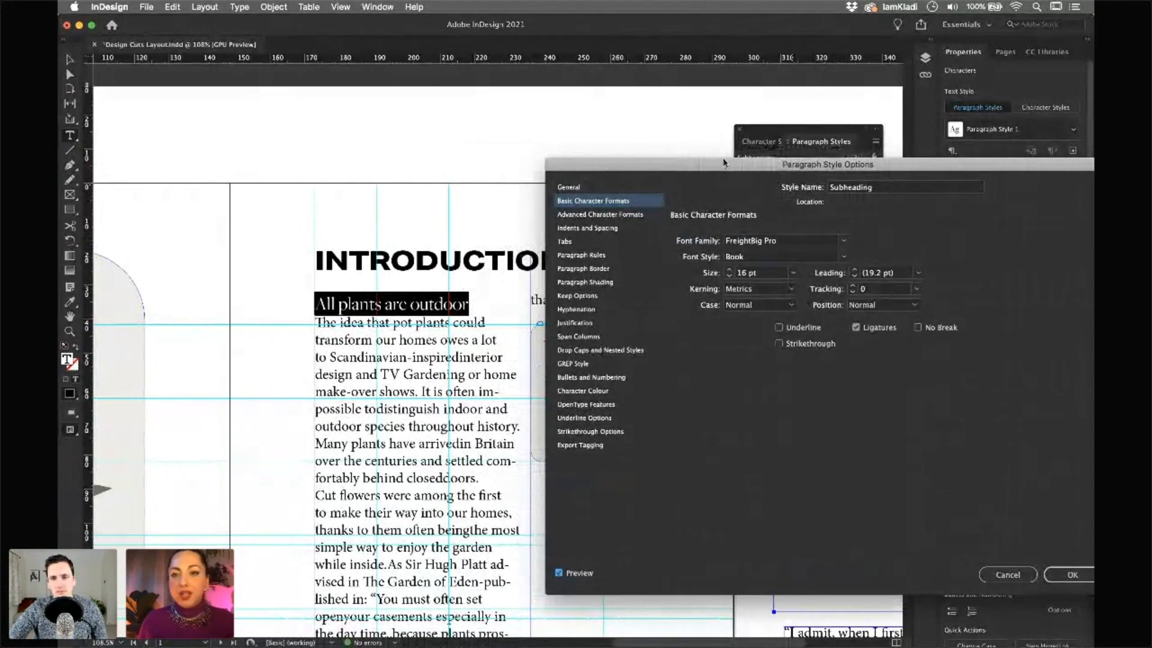
left_click_drag(731, 169, 678, 107)
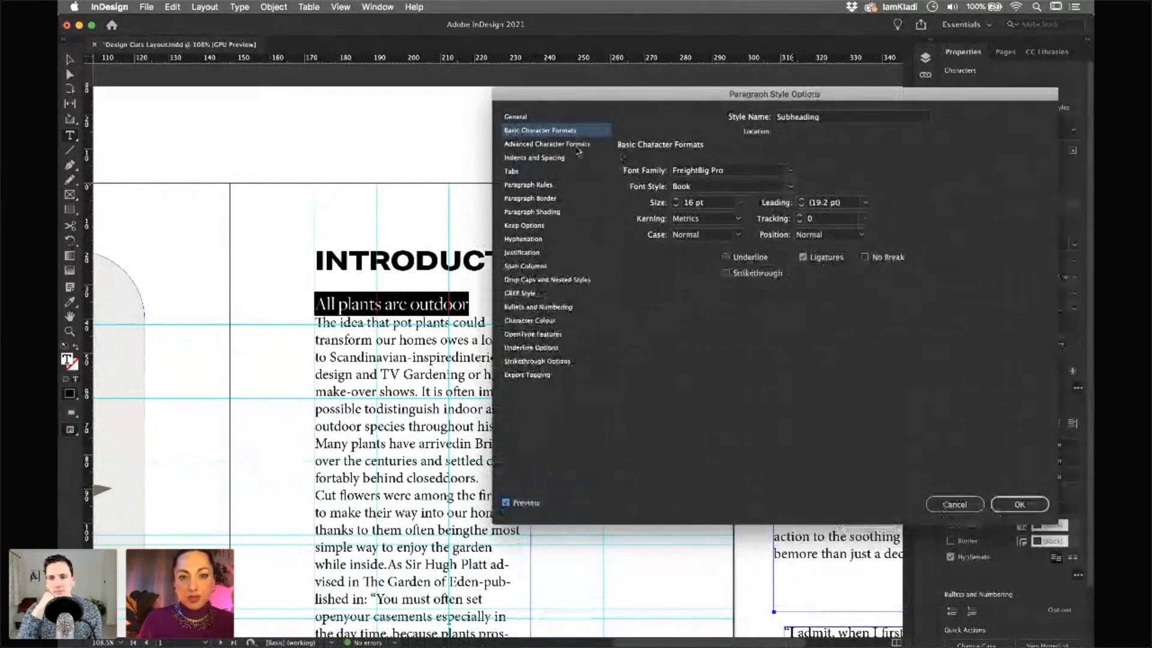
left_click(551, 159)
left_click(927, 255)
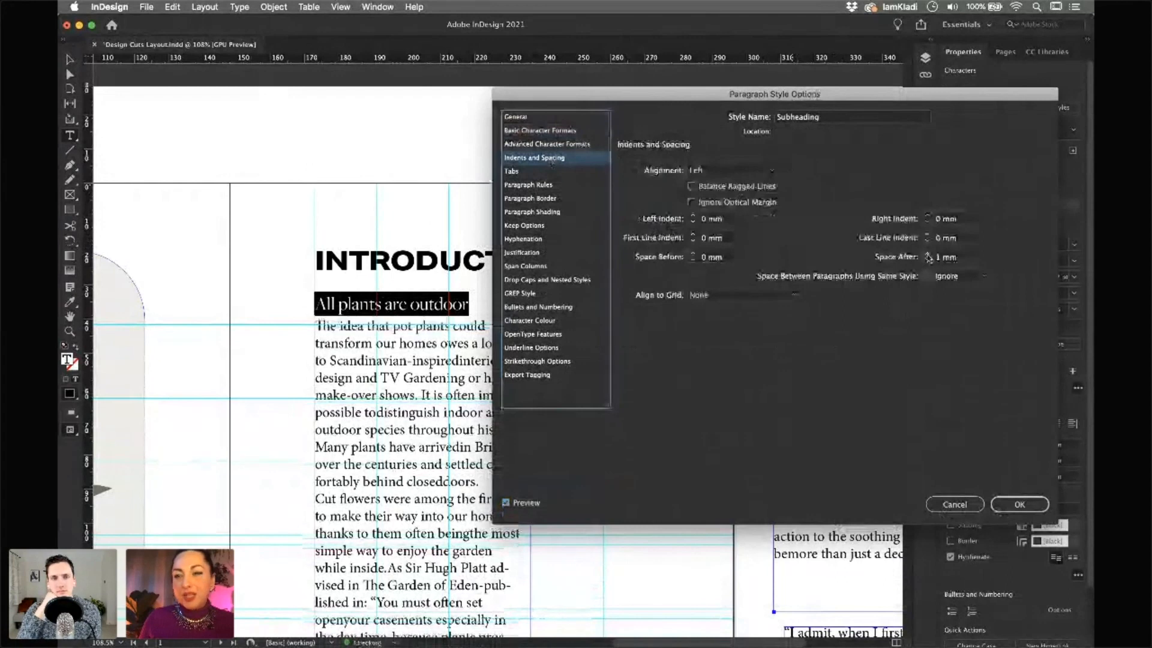
left_click(927, 254)
left_click(927, 254)
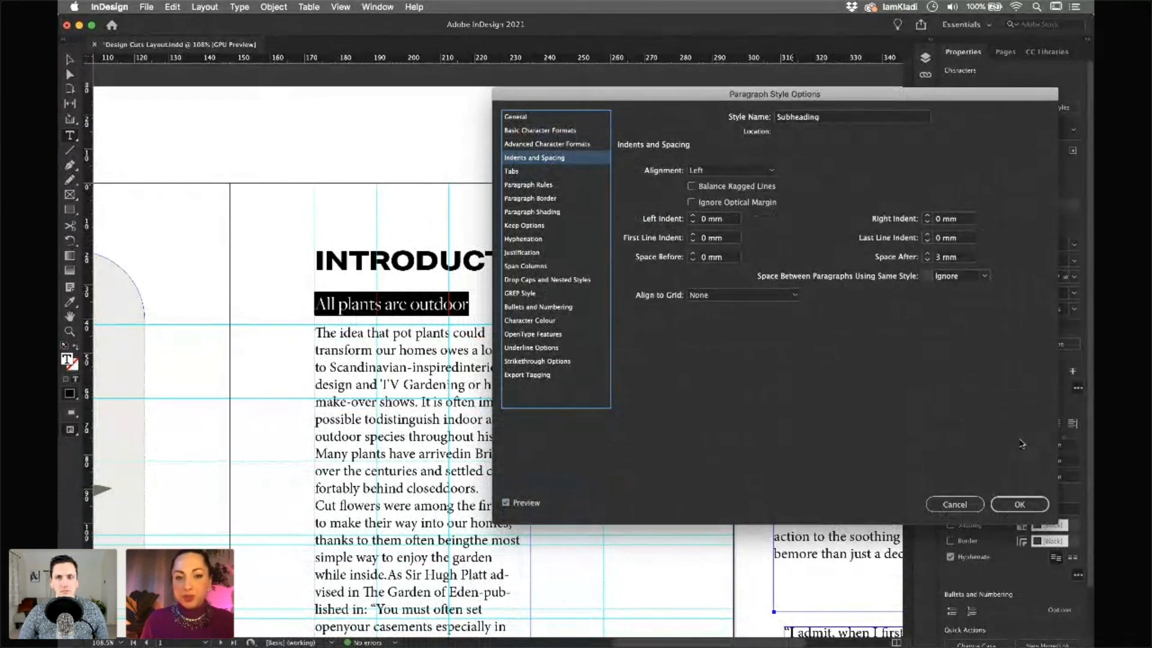
left_click(1004, 503)
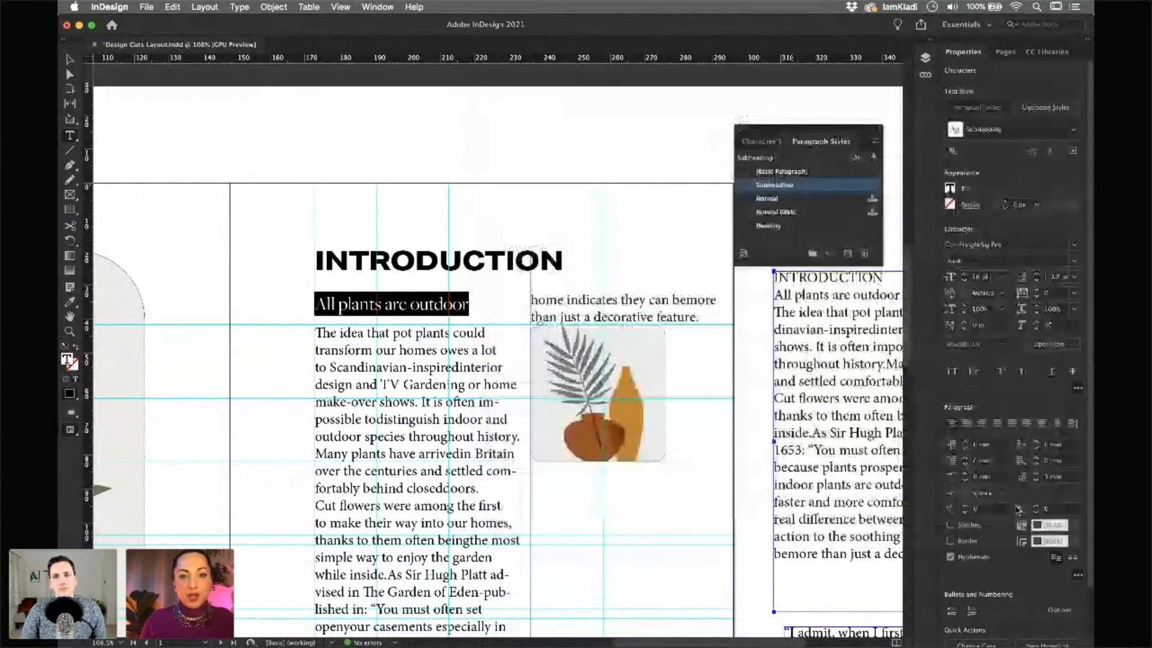
Select the introduction paragraphs below the subheading and create a paragraph style named Body Copy for them
scroll(480, 268, "down", 5)
scroll(480, 268, "right", 2)
left_click(480, 268, "super")
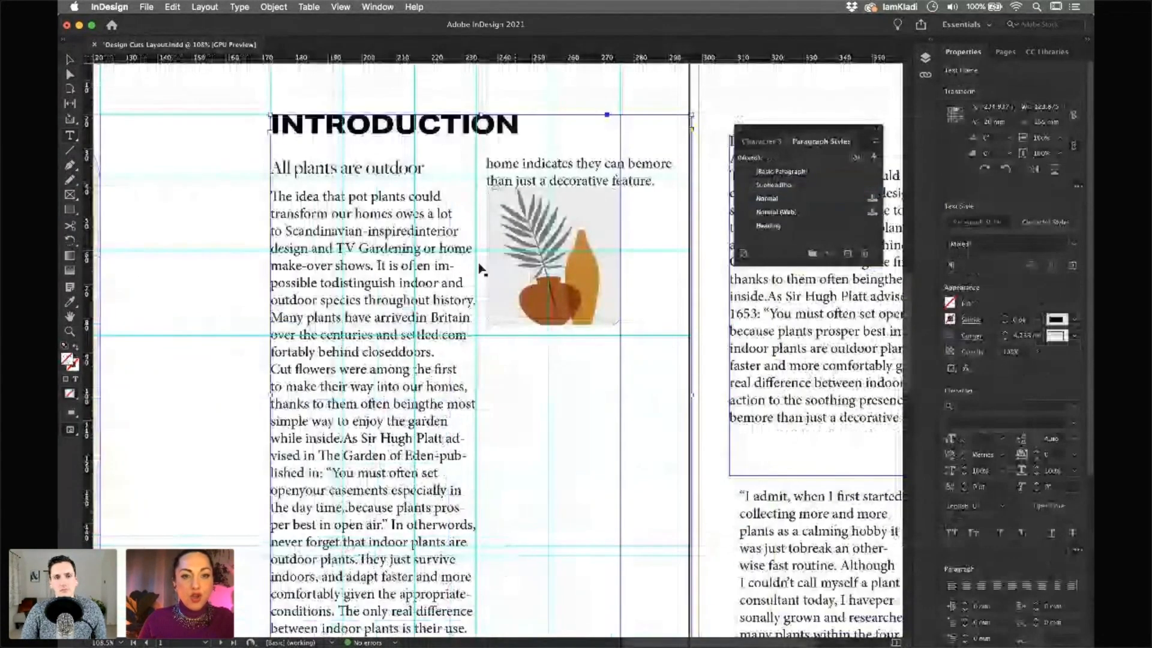
double_click(436, 214)
key("super+a")
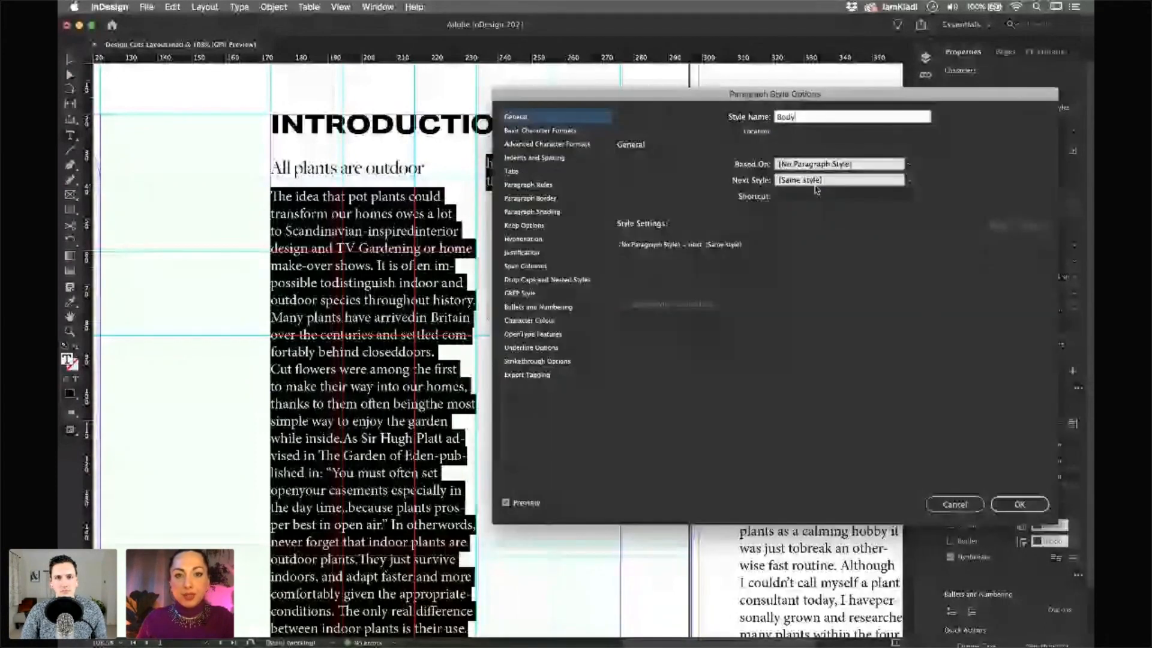
type("Copy")
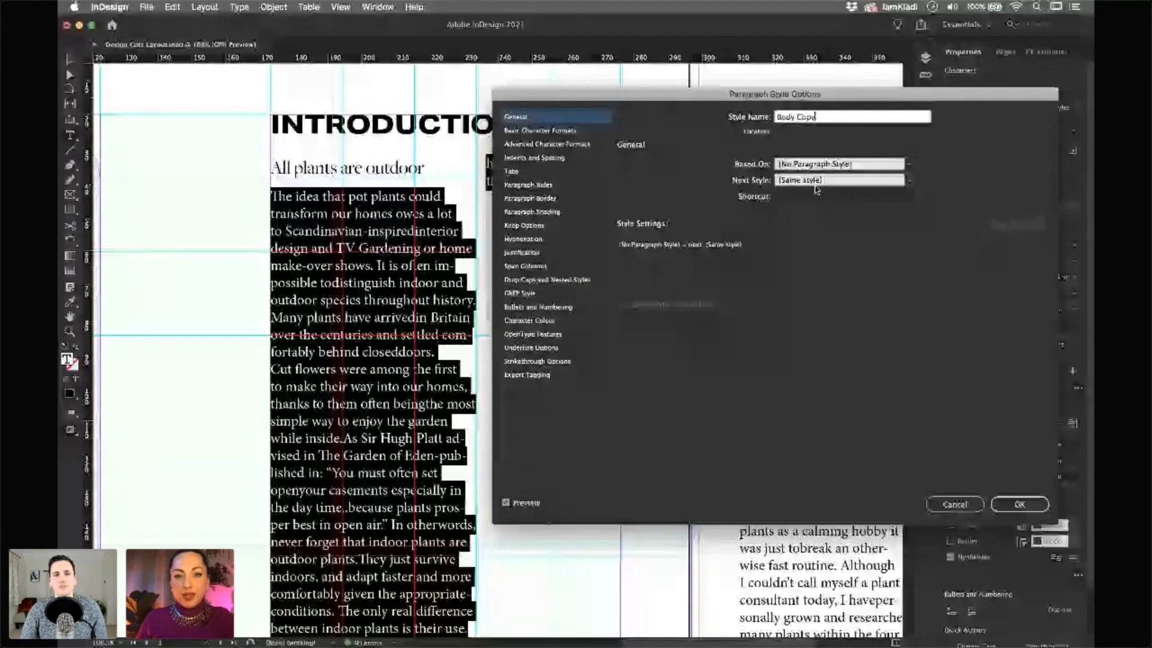
Set the Body Copy style's font to Aktiv Grotesk at 10 pt
left_click(564, 131)
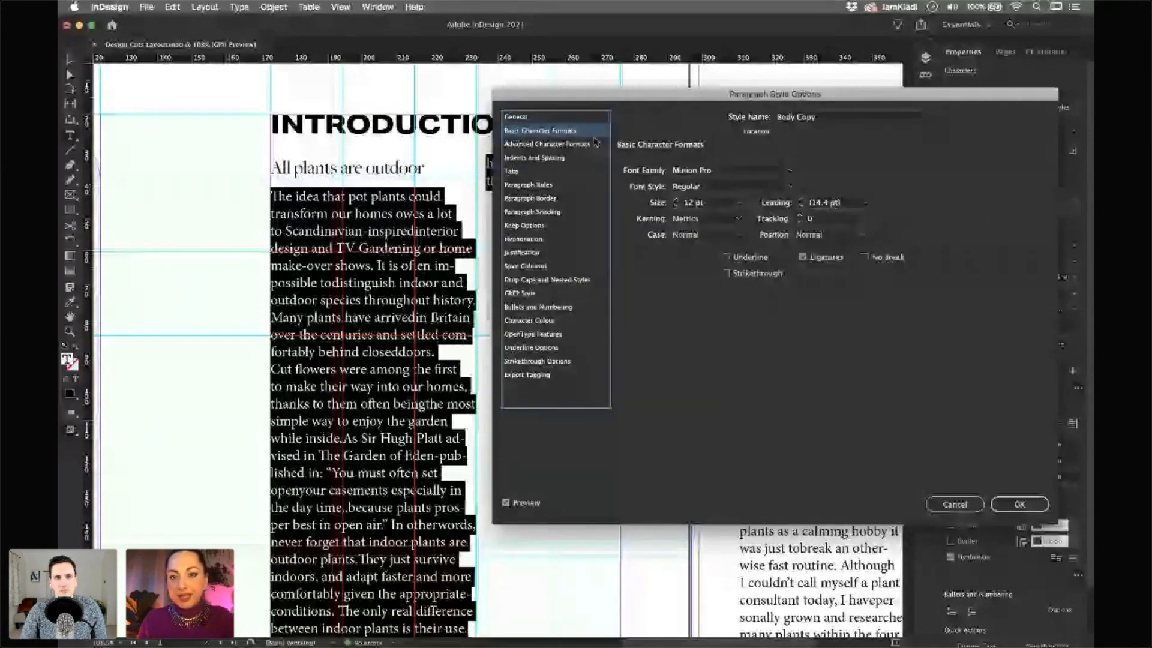
left_click(790, 171)
left_click(740, 197)
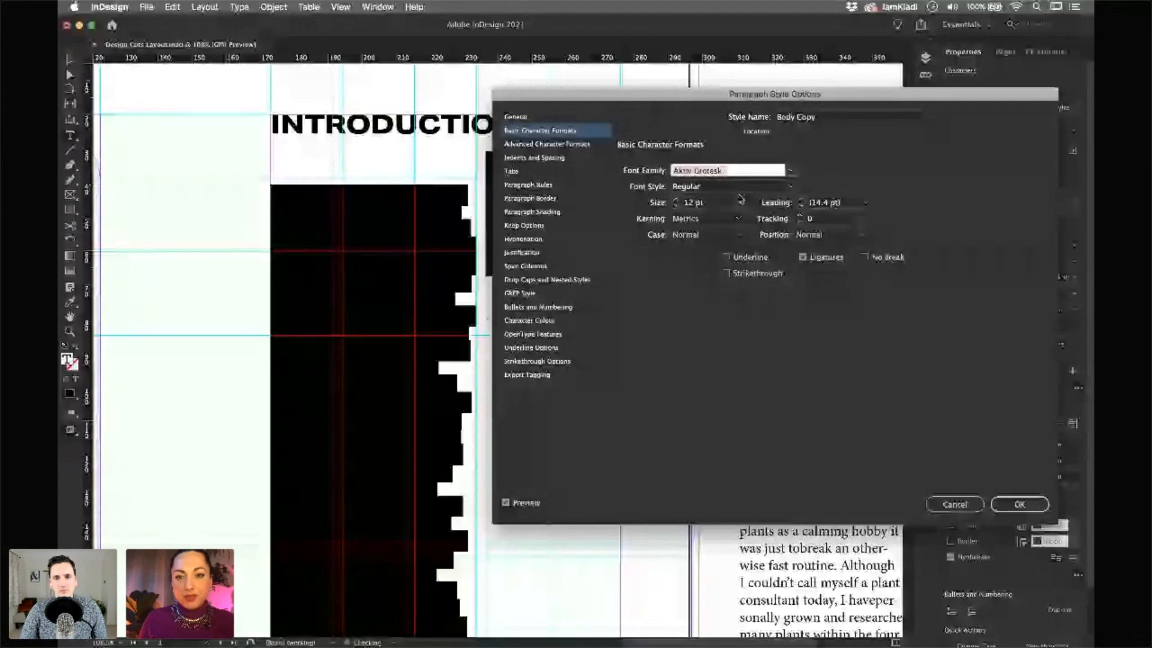
left_click(676, 205)
left_click(676, 205)
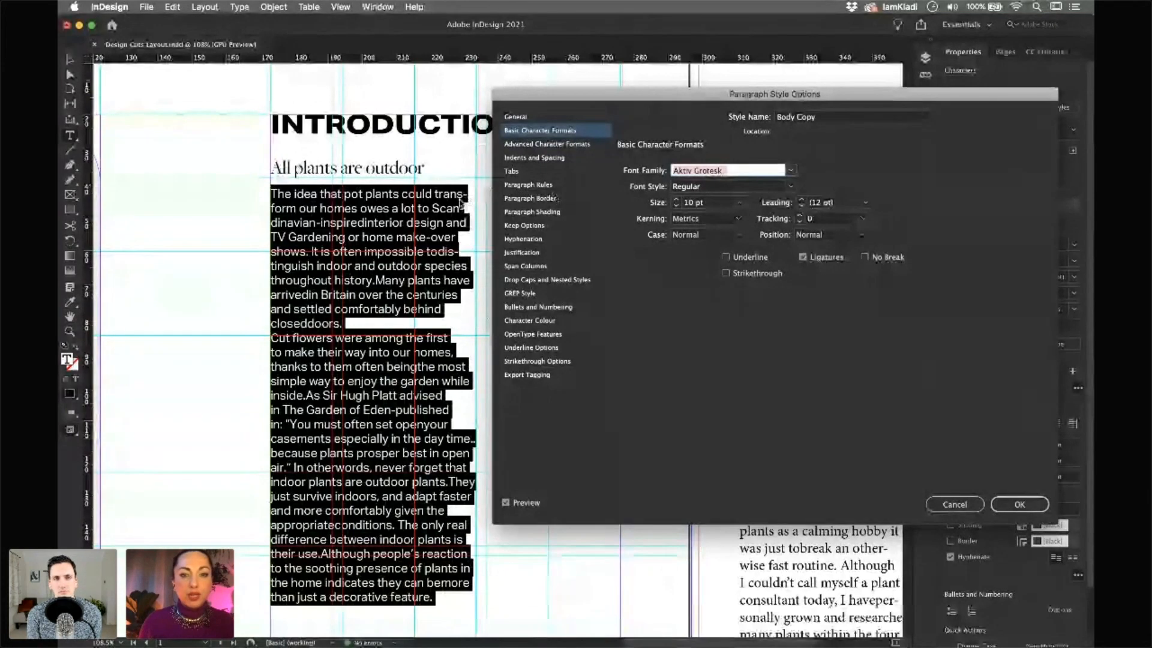
Turn off hyphenation in the Body Copy style and apply the style changes
left_click(521, 240)
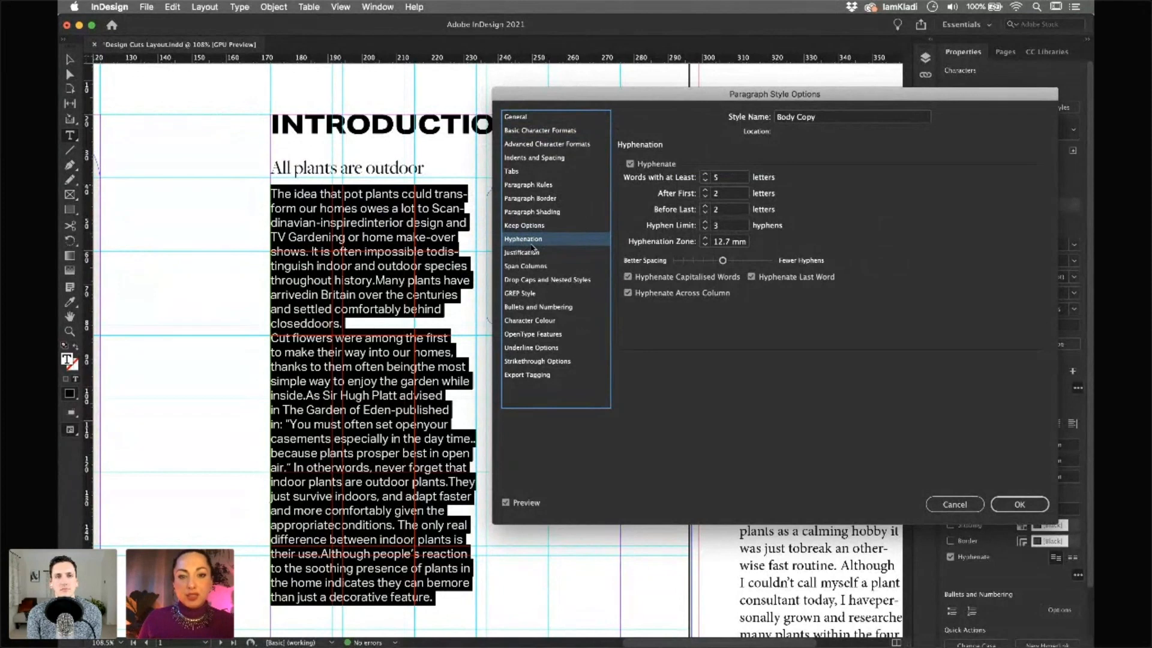
left_click(631, 165)
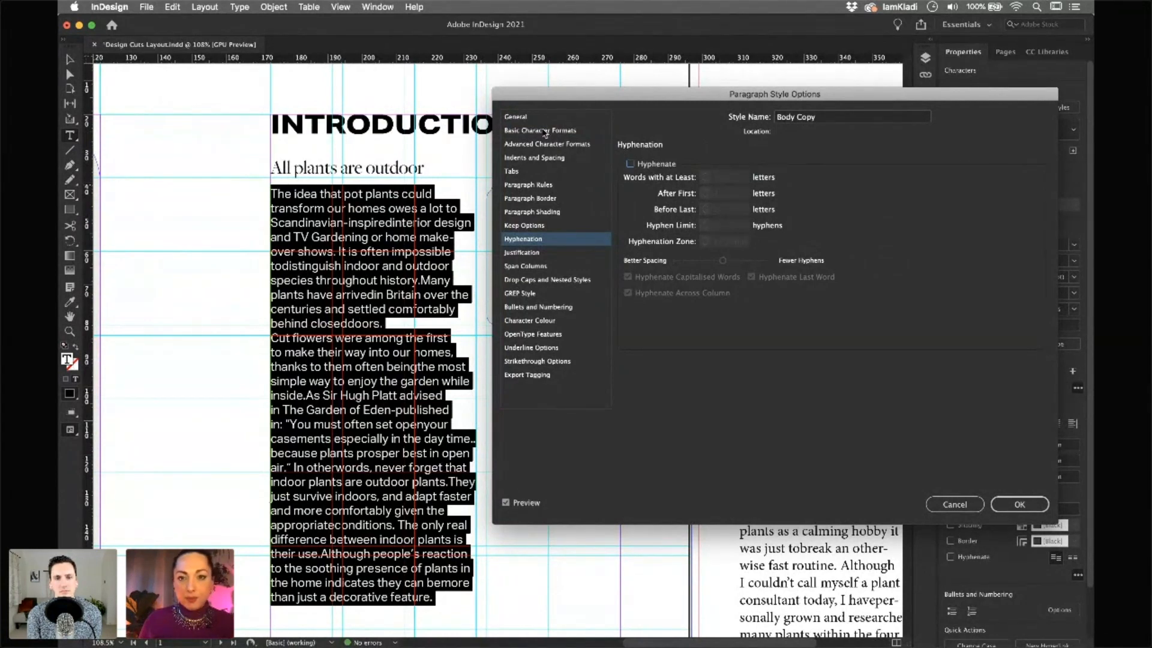
left_click(1033, 507)
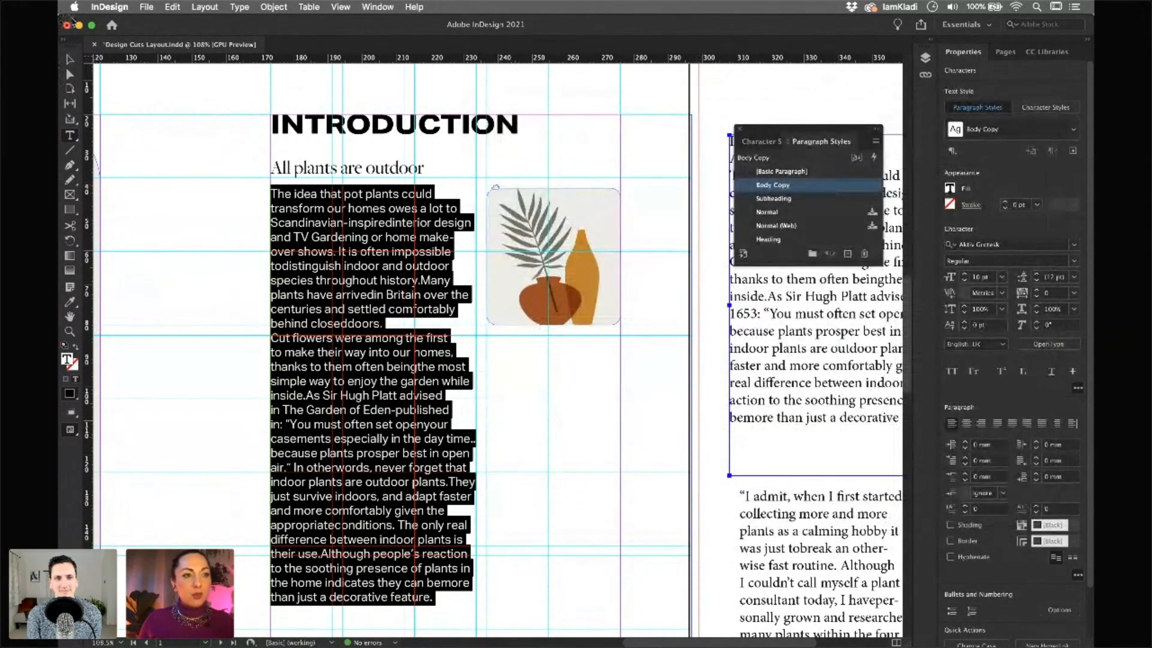
Leave text editing, bring the whole spread into view, and save the document
left_click(70, 59)
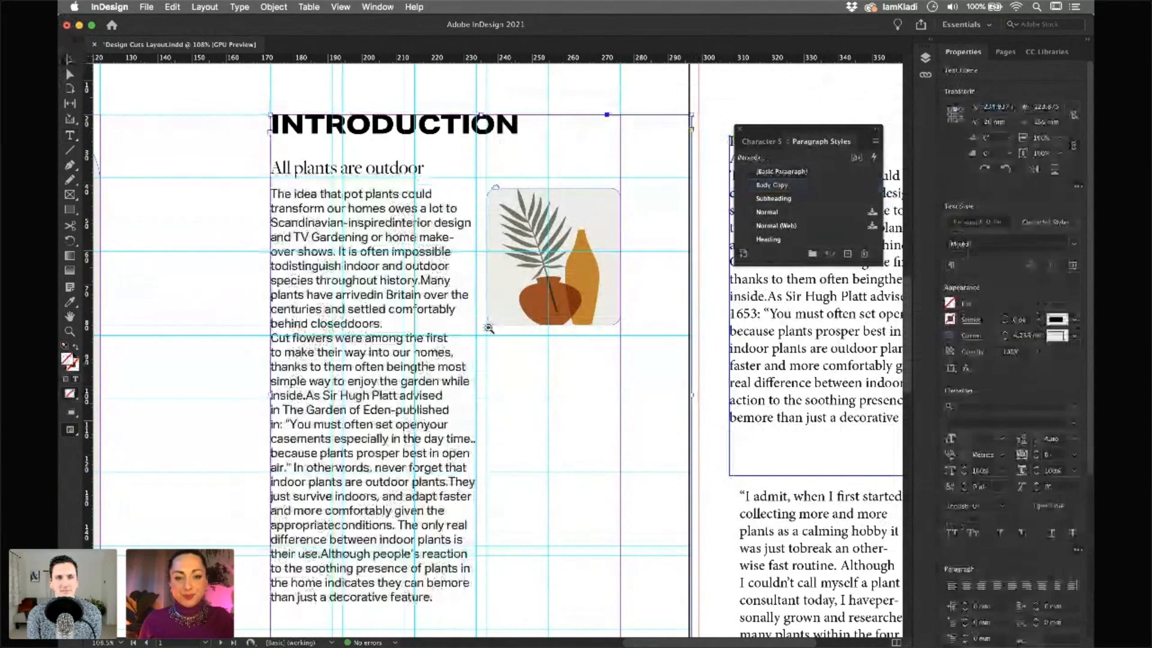
left_click(521, 374, "alt")
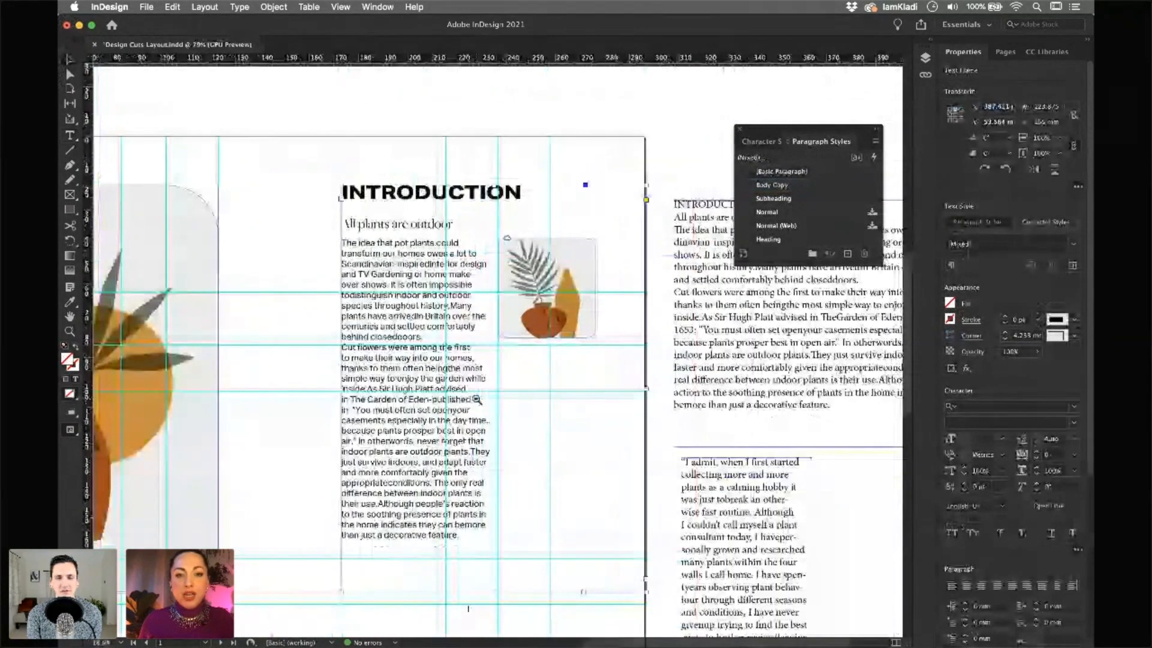
left_click(477, 400, "alt")
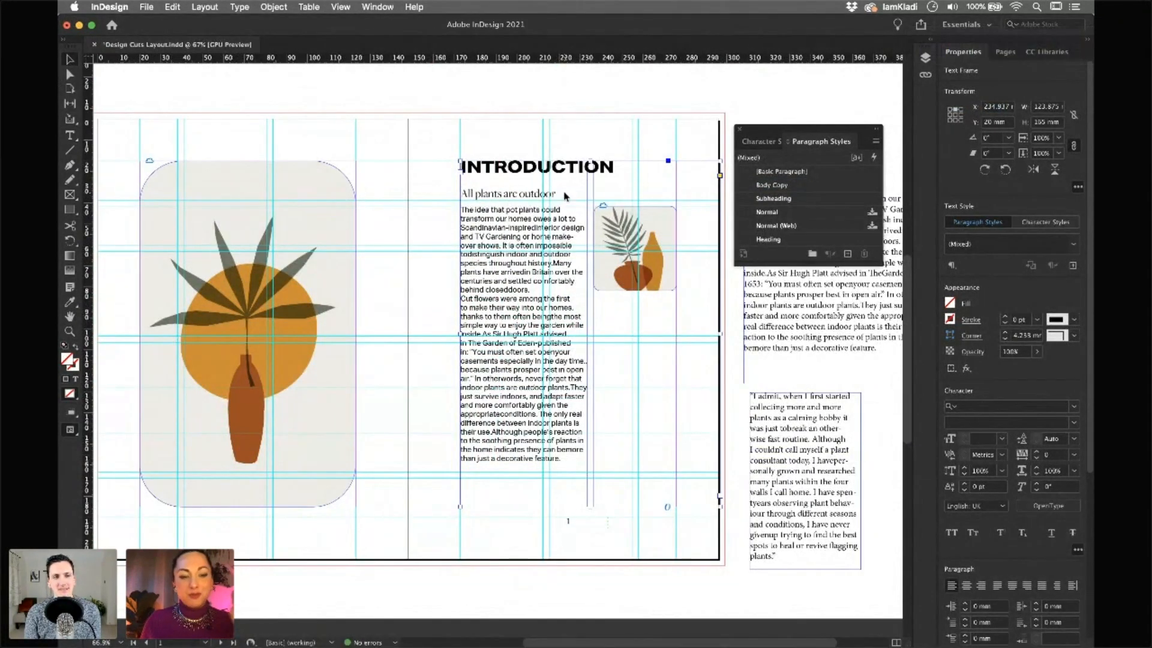
key("super+s")
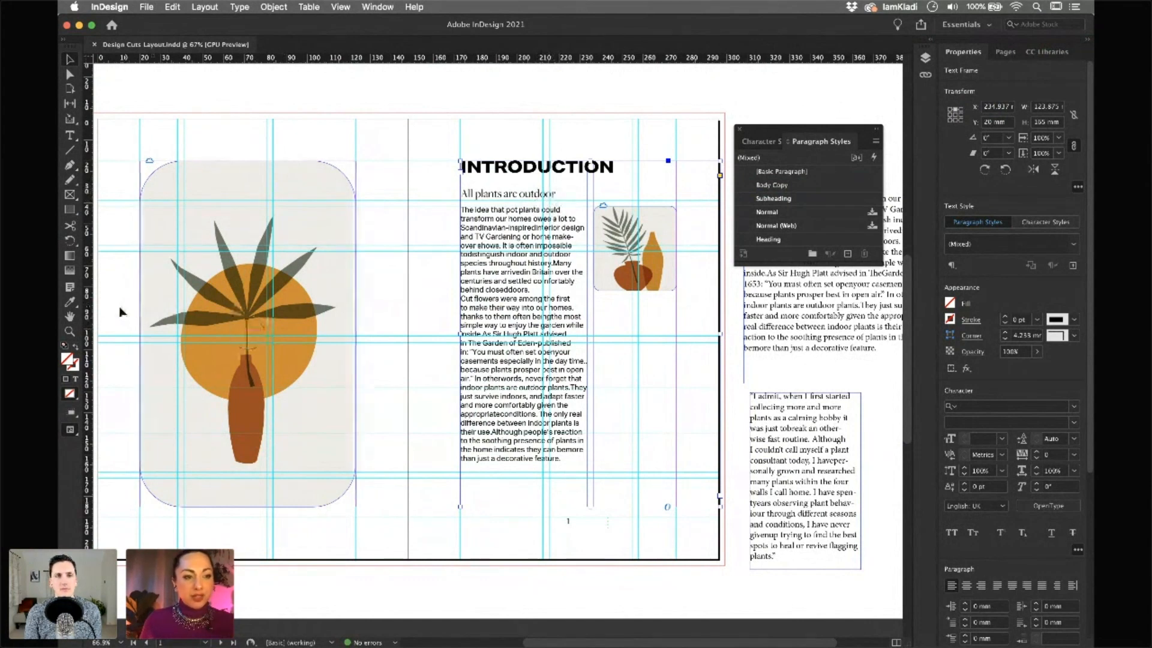
Extract a colour theme from the large plant illustration with the Colour Theme tool and place the theme strip beside it
left_click(73, 304)
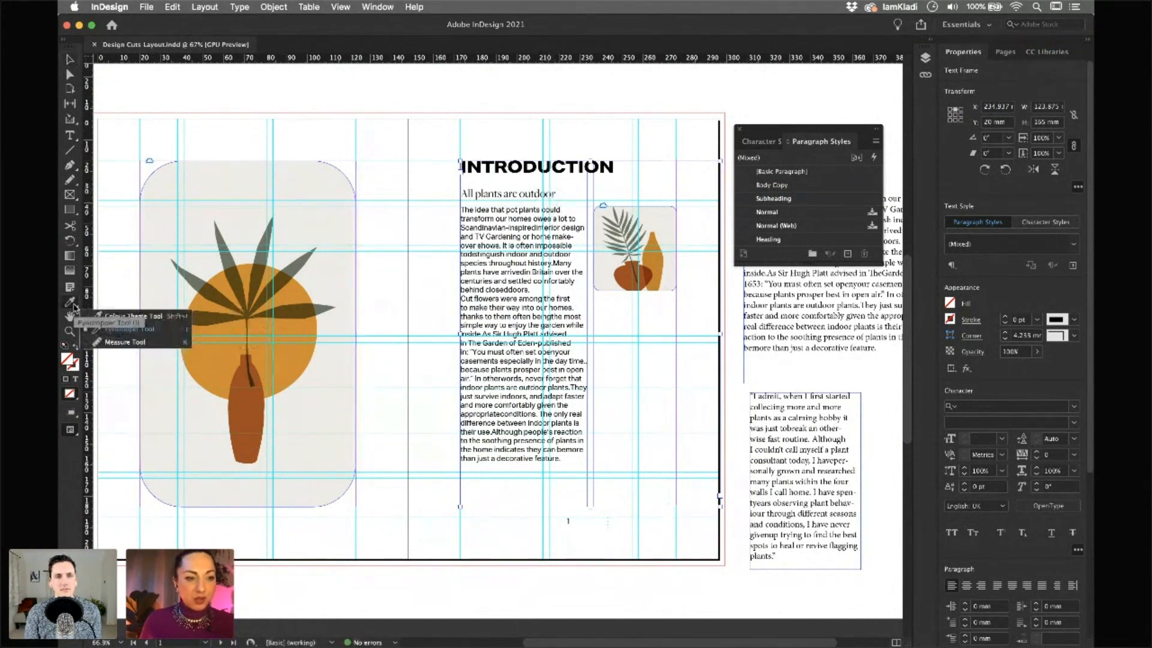
left_click(109, 318)
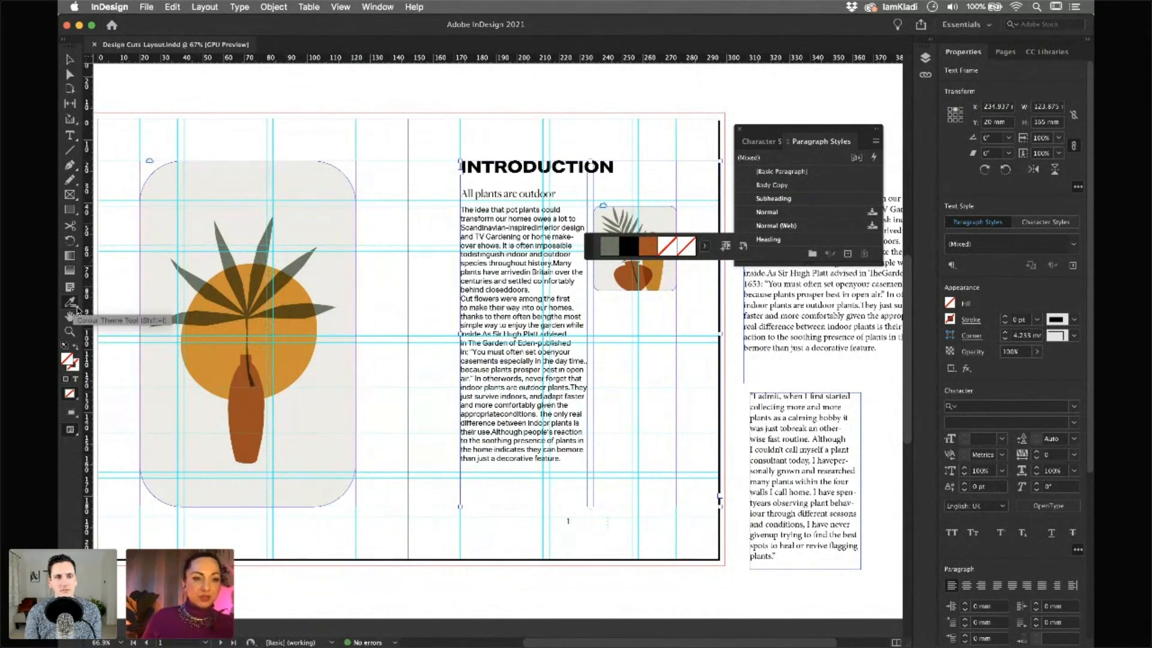
left_click(243, 261)
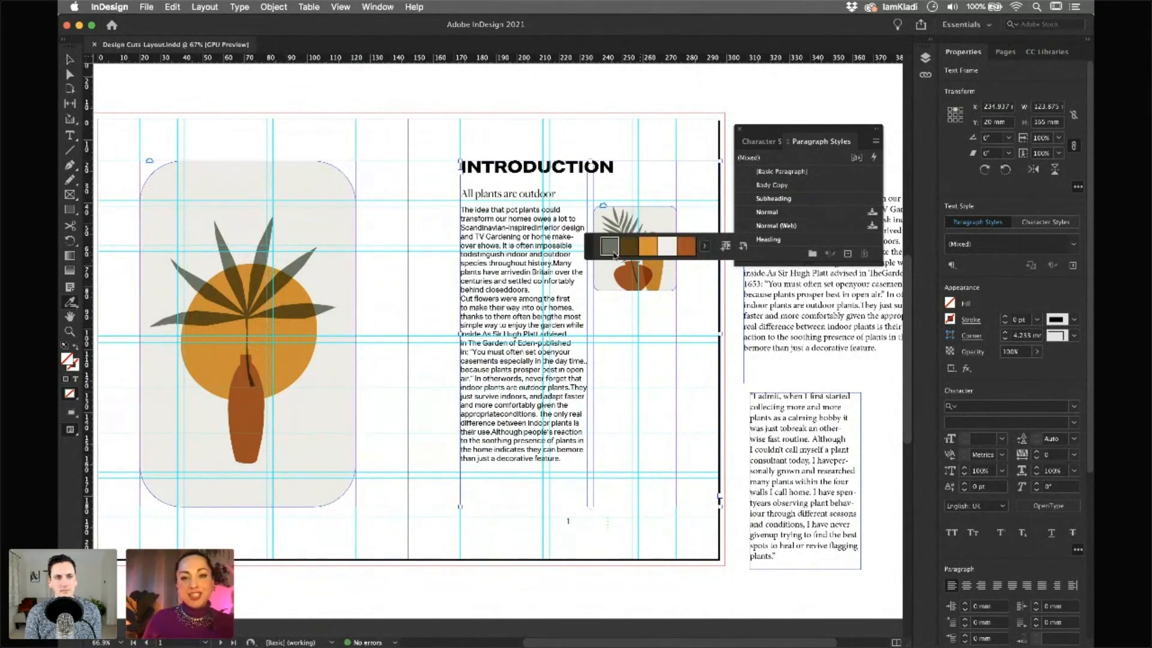
left_click_drag(590, 255, 350, 262)
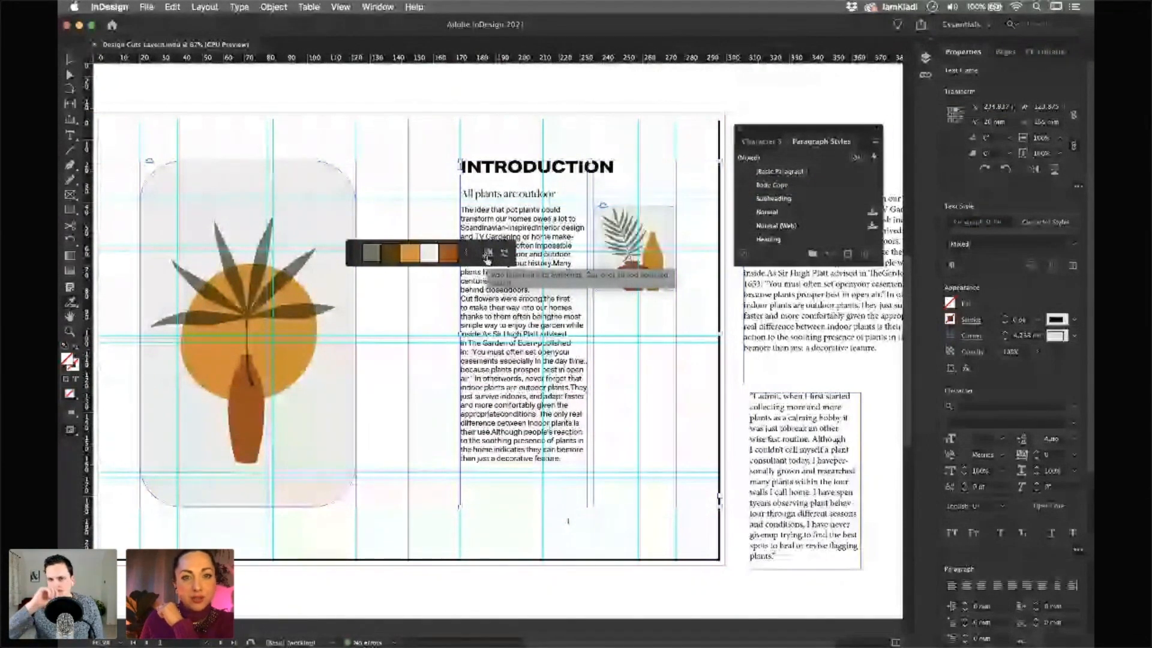
Show the document's swatches and add the colour theme extracted from the plant illustration to them
left_click(378, 7)
mouse_move(561, 96)
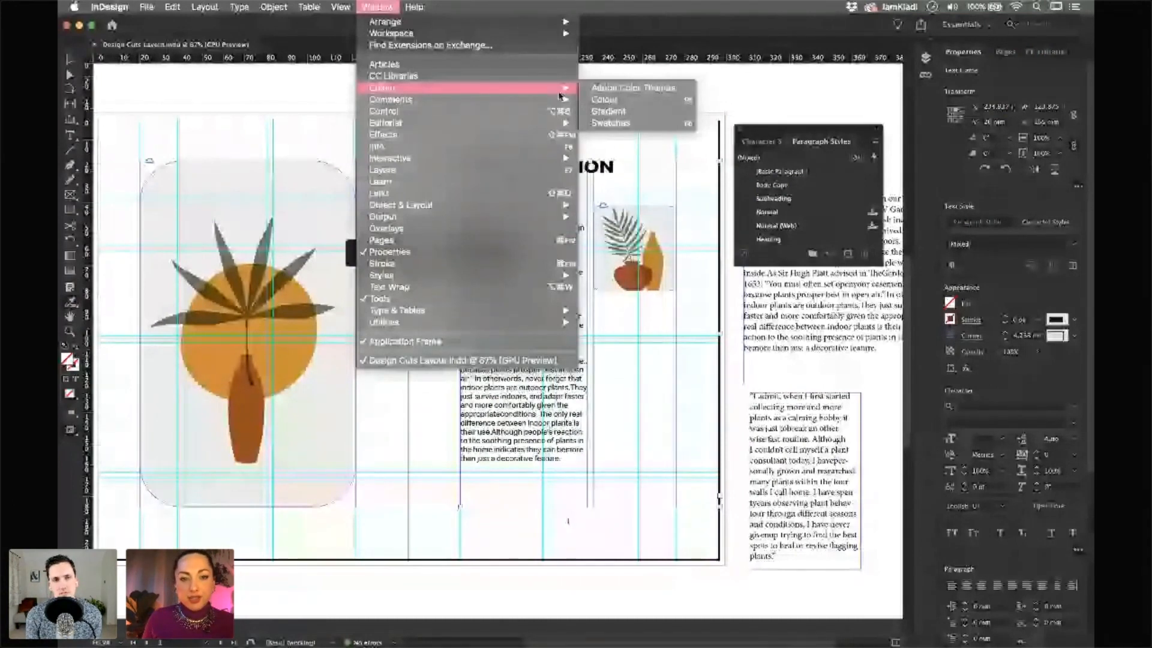
left_click(610, 123)
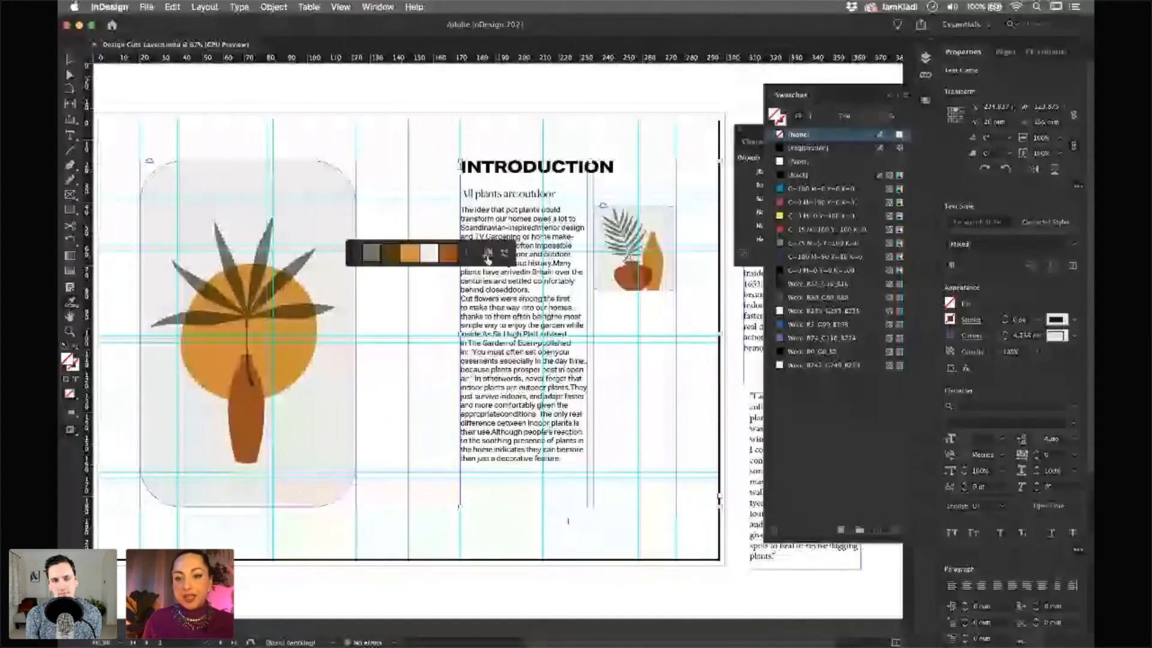
left_click(488, 257)
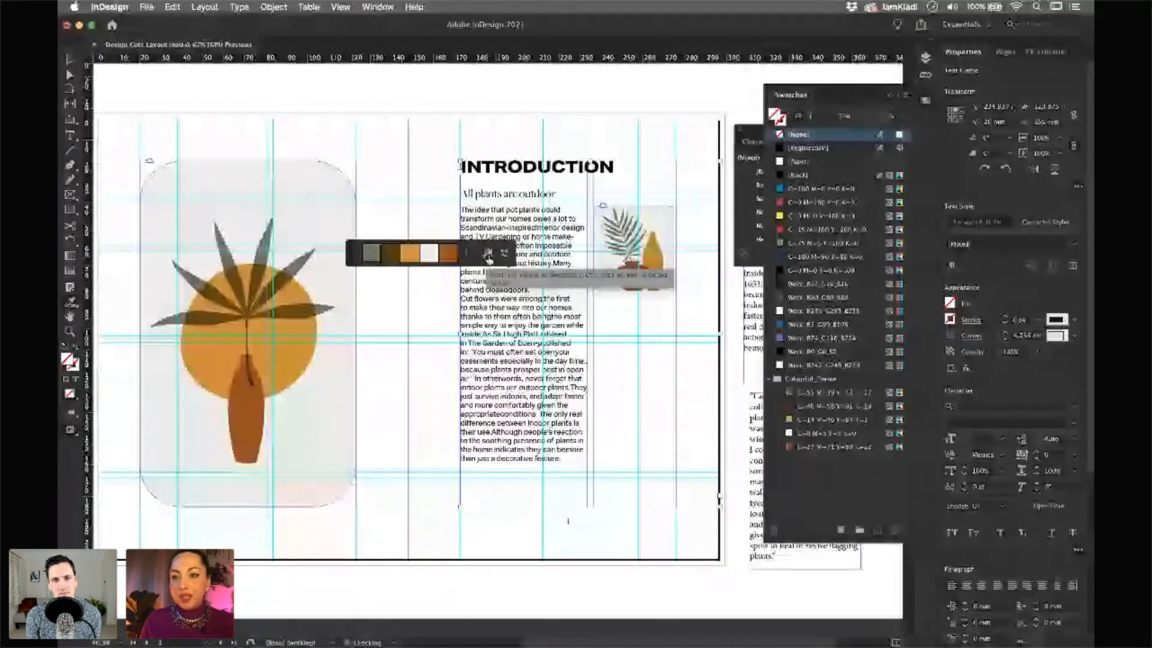
Put the swatches away and check the extracted colour theme in the Design Cuts Assets library
left_click(1056, 53)
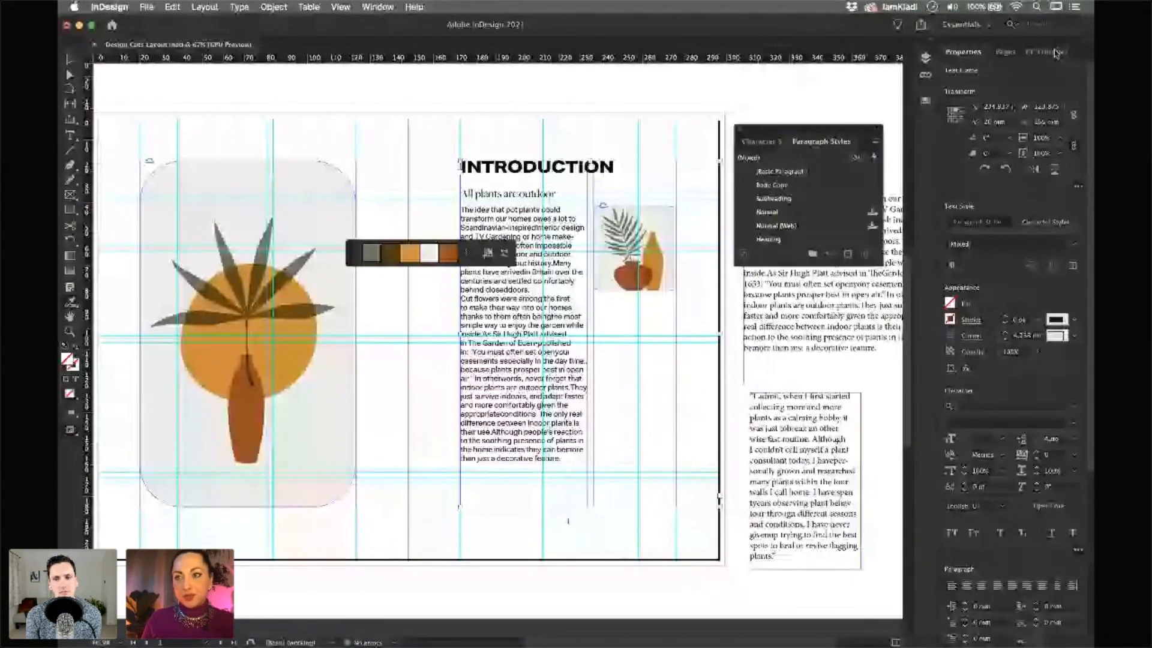
left_click(1055, 53)
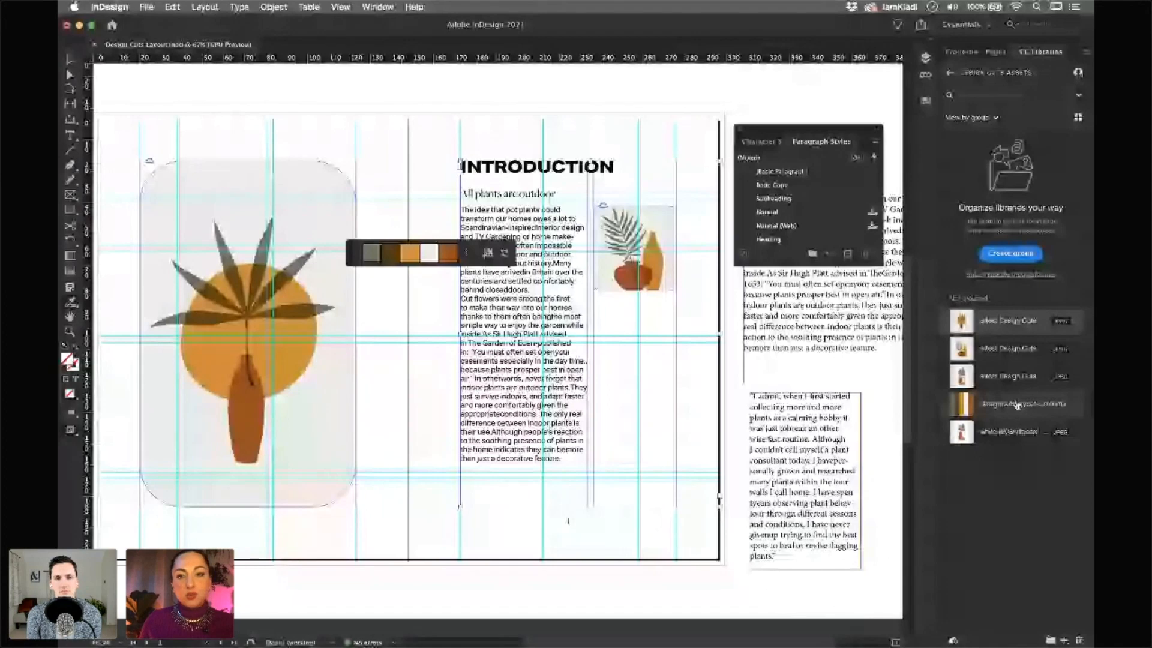
left_click(1018, 406)
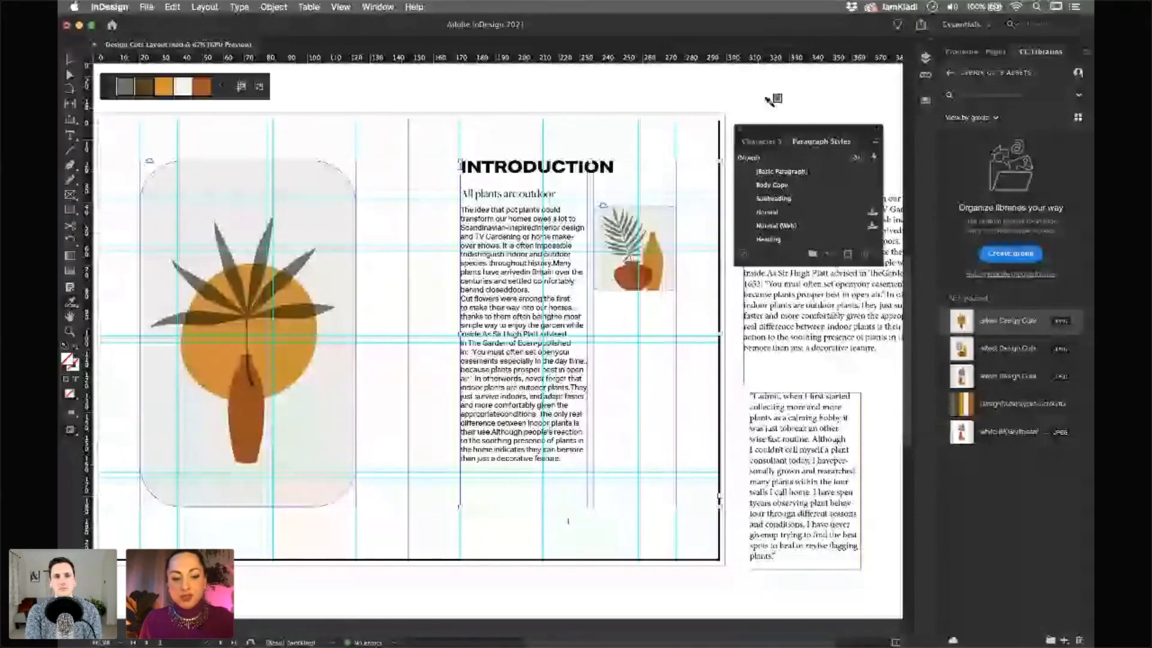
left_click(769, 238)
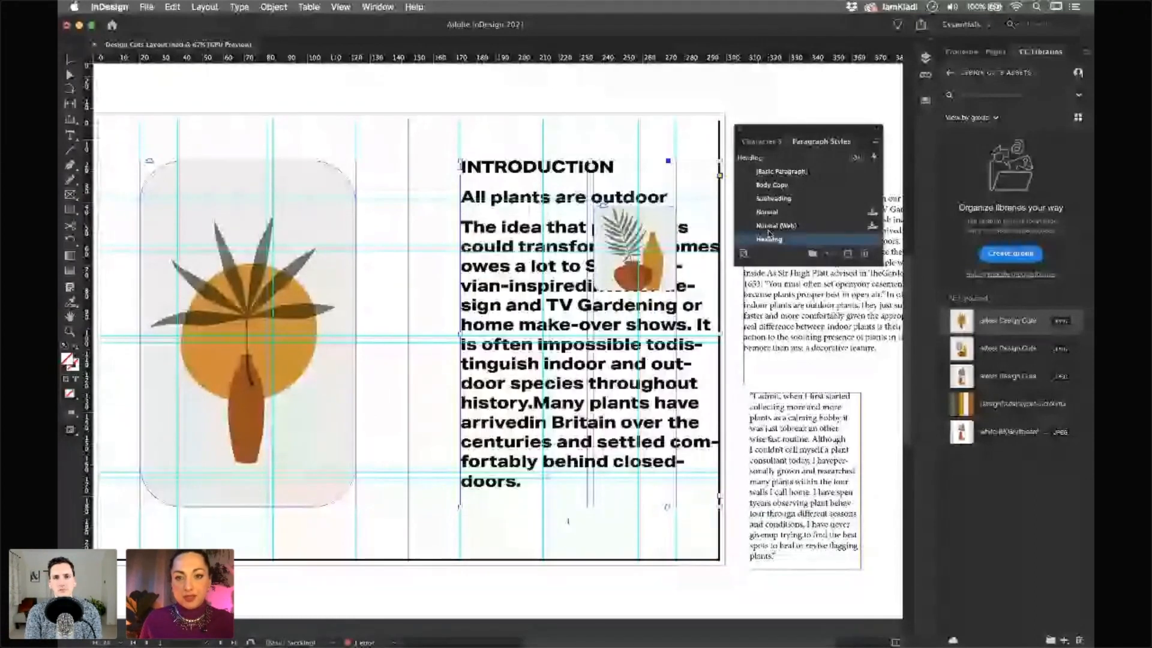
key("super+z")
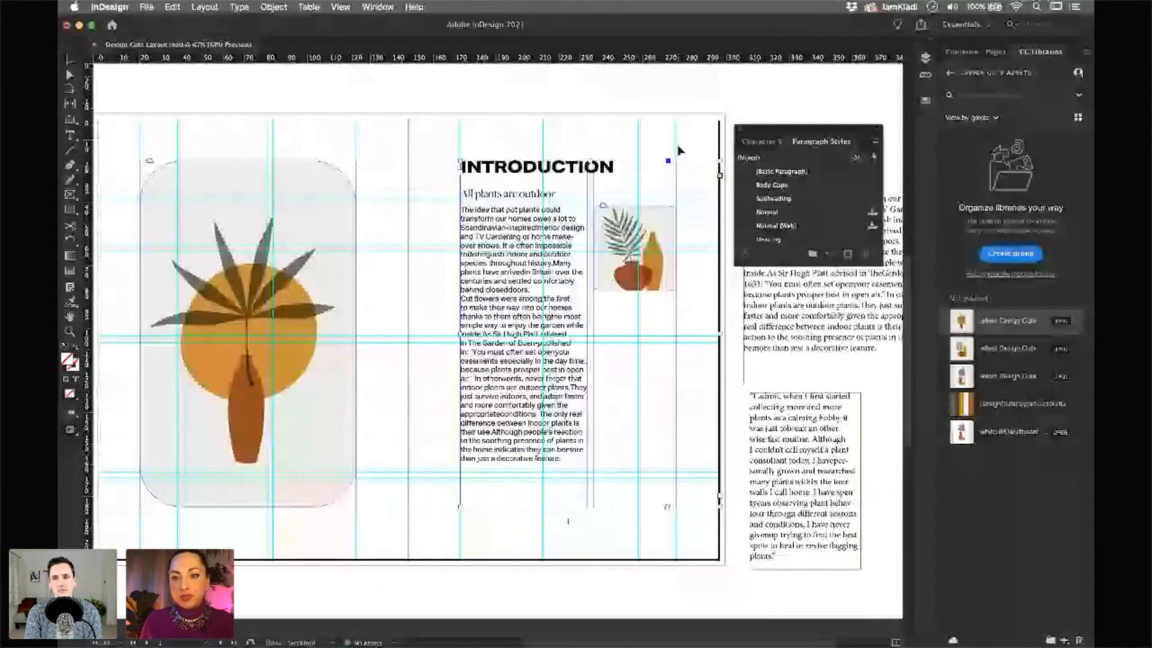
left_click(679, 150)
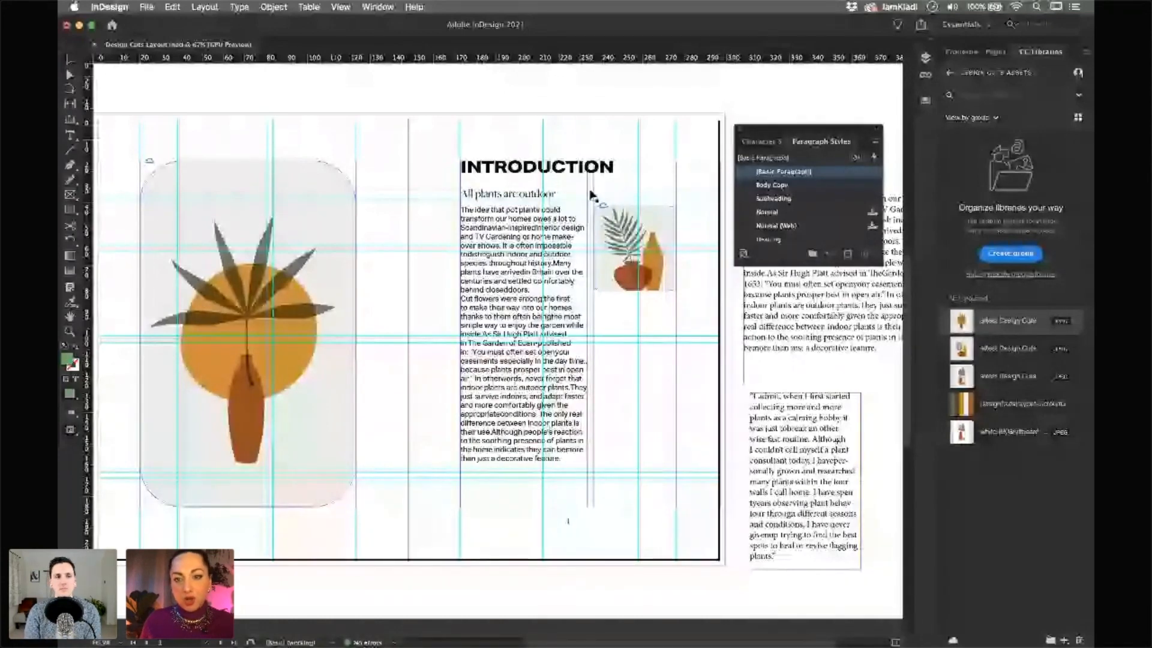
Recolour the Heading paragraph style grey-green and the Subheading style terracotta using the theme swatches
double_click(771, 239)
scroll(776, 240, "down", 5)
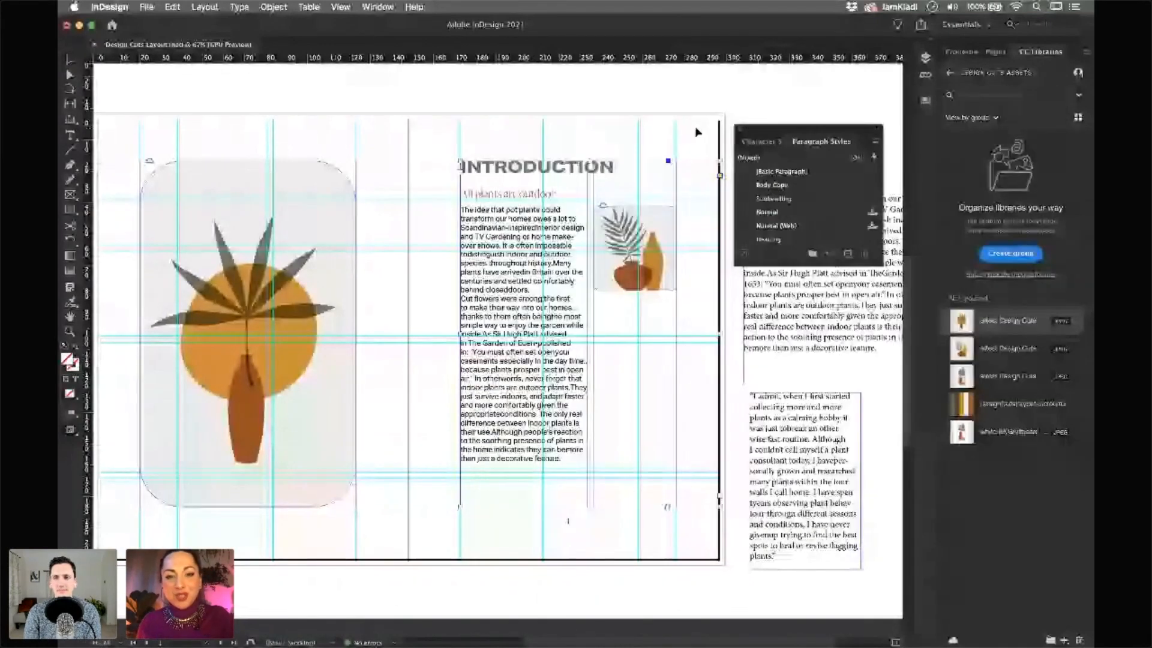
Move the quotation text frame from the pasteboard into the second column, directly below the small plant illustration
left_click_drag(645, 128, 602, 108)
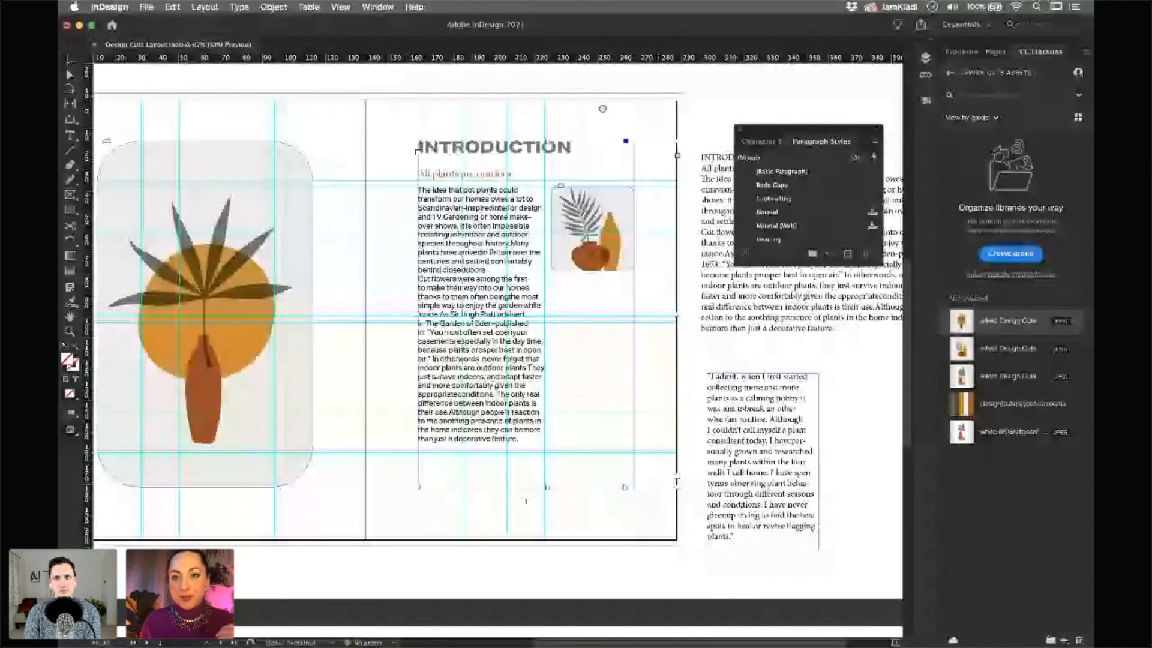
key("super+minus")
left_click(763, 144)
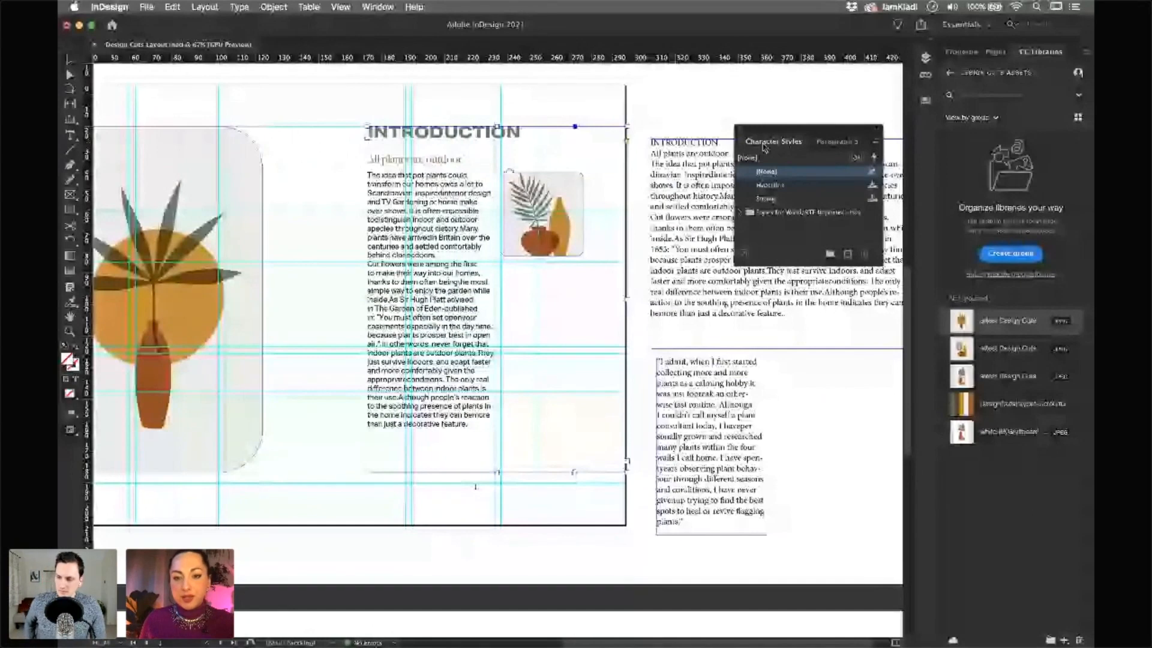
left_click(821, 142)
left_click_drag(715, 402, 593, 314)
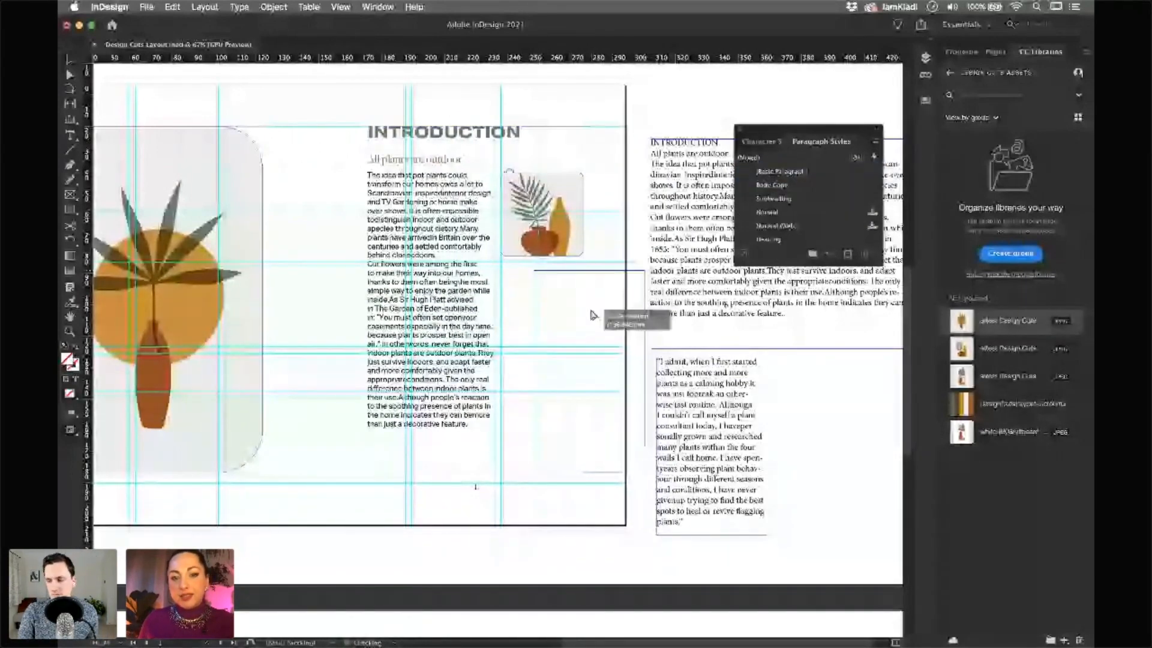
left_click_drag(591, 315, 558, 306)
Apply the Subheading paragraph style to the whole quotation and extend its frame down to the bottom margin
left_click_drag(527, 426, 493, 324)
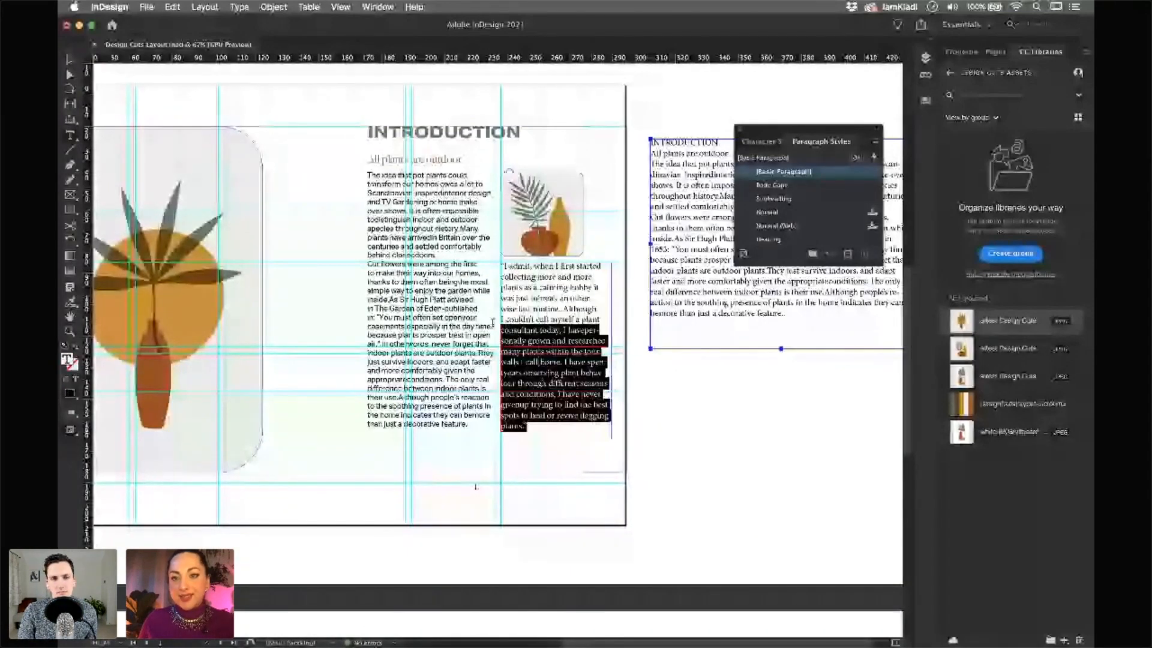
left_click_drag(492, 324, 498, 266)
left_click(774, 198)
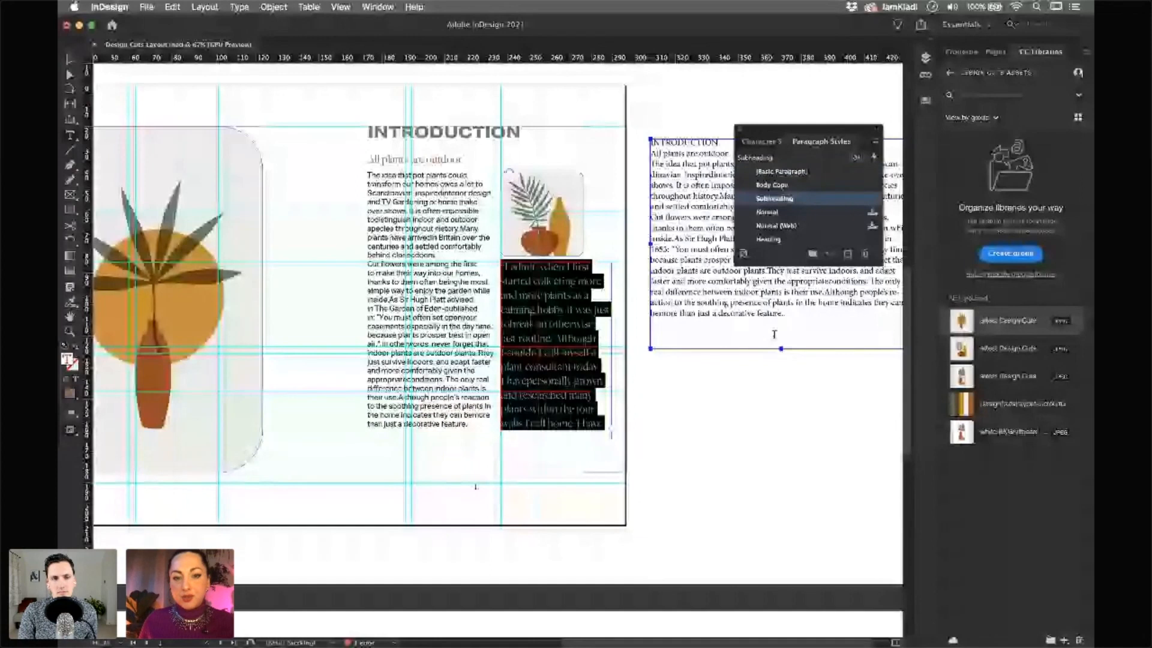
left_click(597, 311)
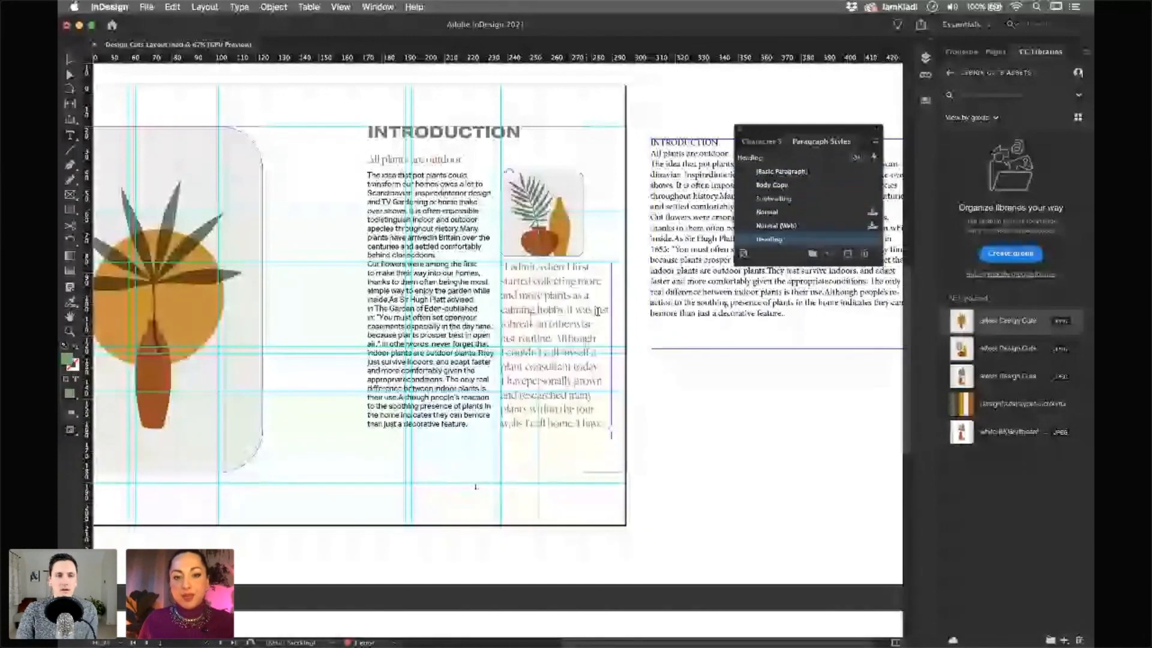
key("Escape")
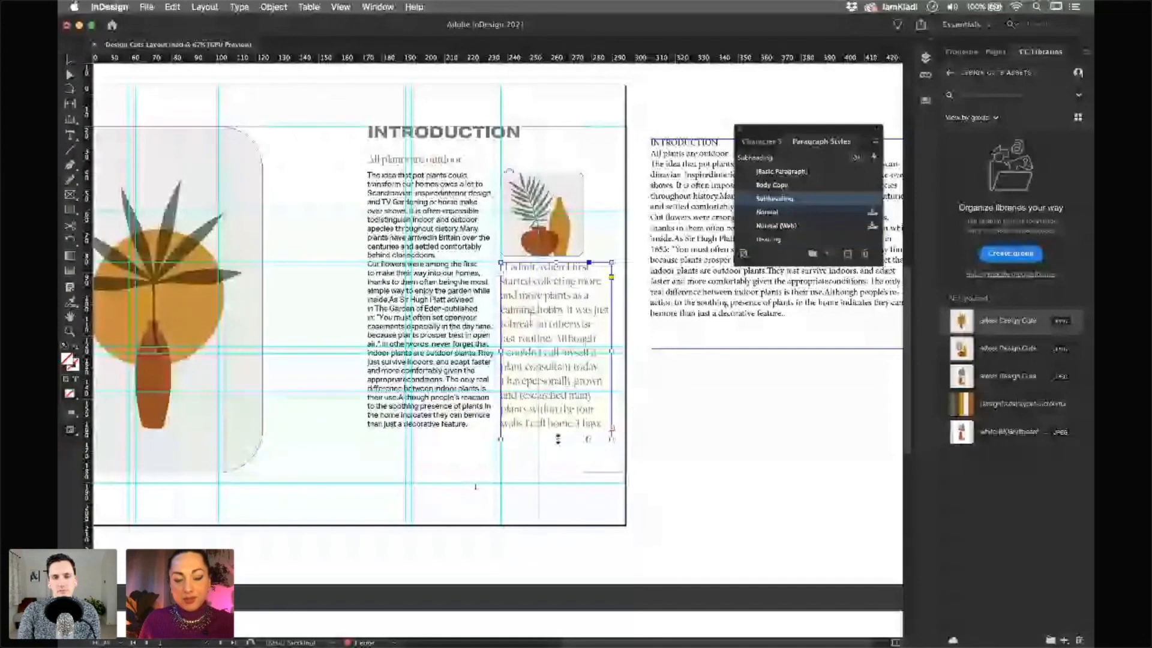
left_click_drag(557, 439, 557, 475)
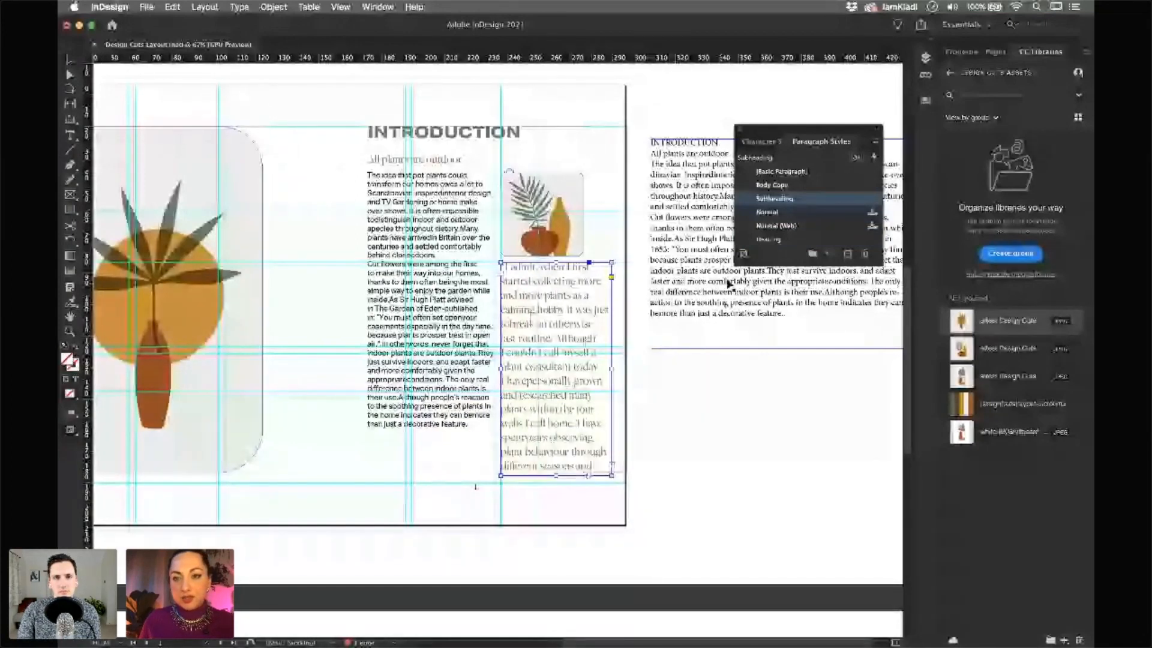
Create a character style named quotation with a size of 10 pt and apply it to the quote
left_click(760, 142)
left_click(847, 254)
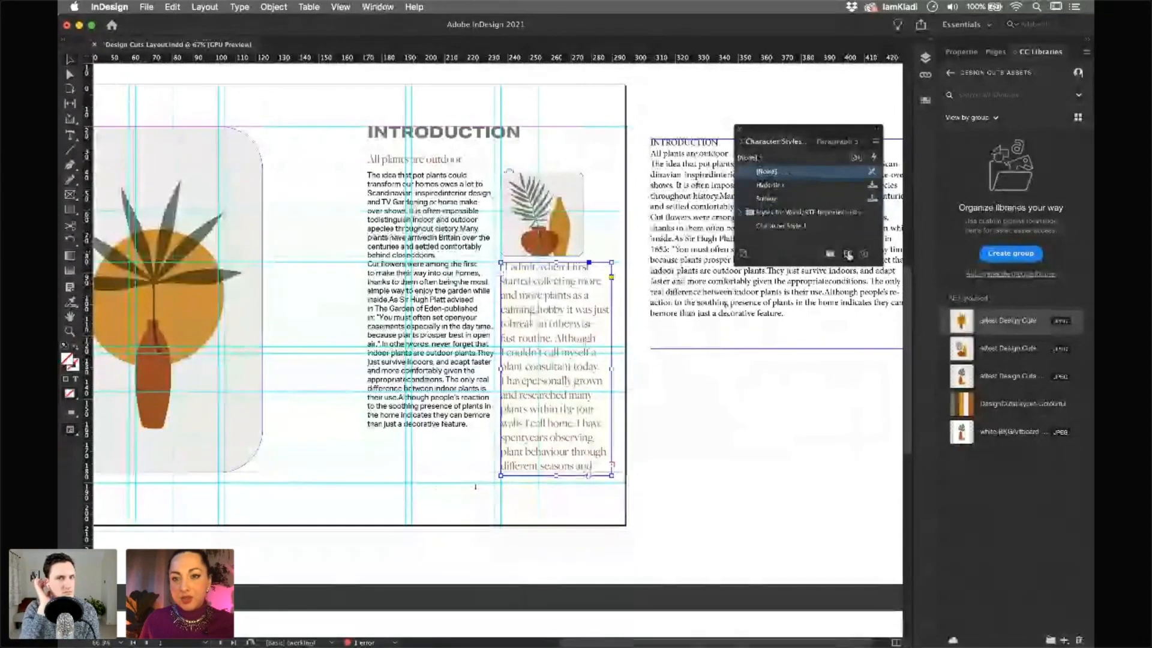
double_click(786, 227)
type("quot")
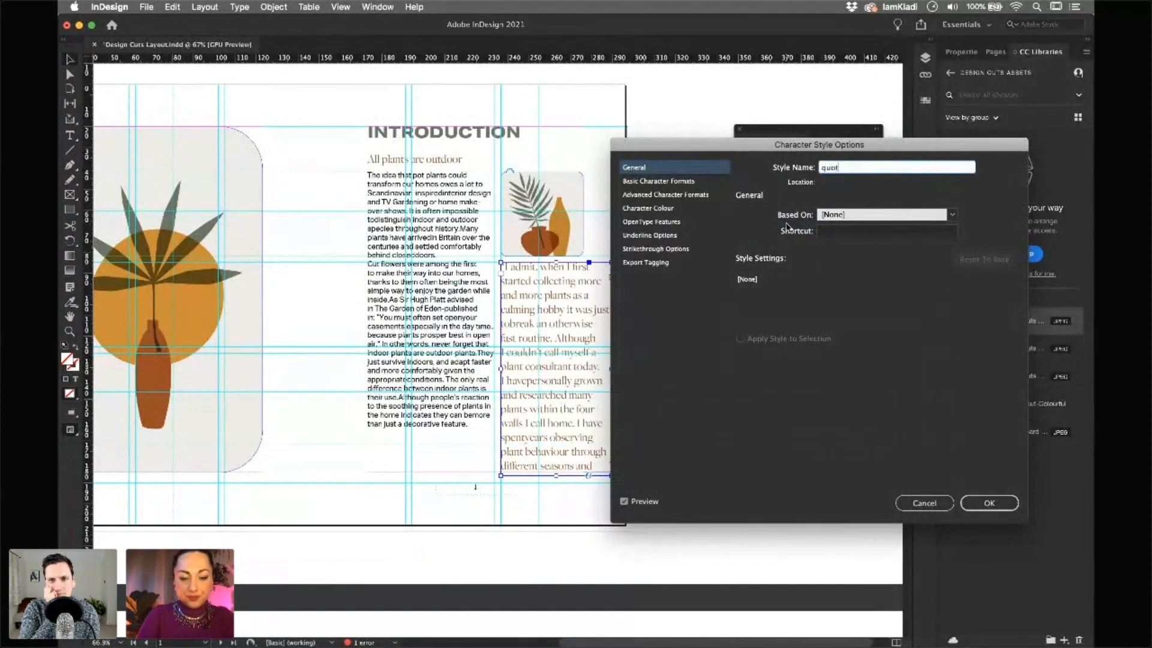
type("ation")
left_click(656, 193)
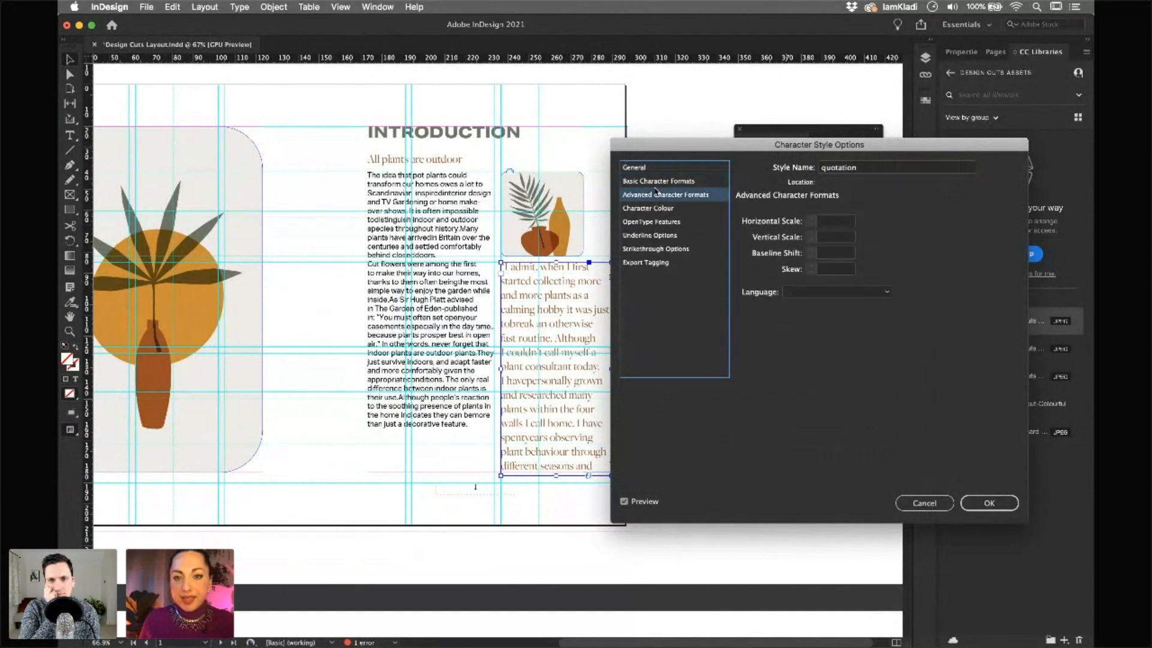
left_click(658, 181)
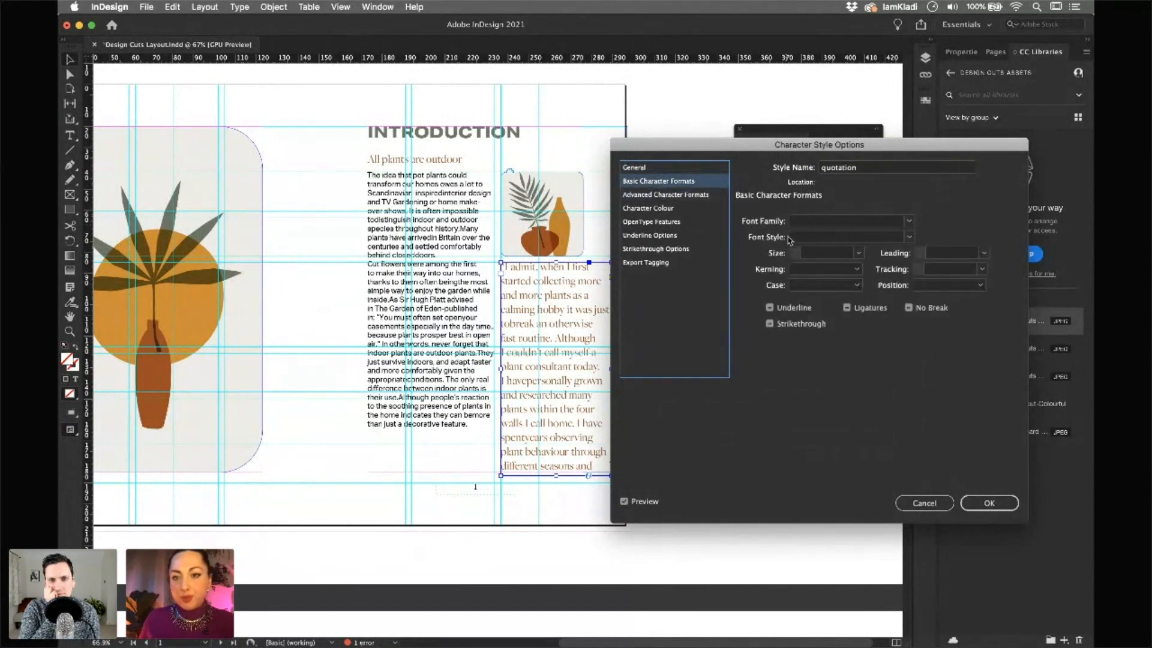
left_click(824, 252)
type("10")
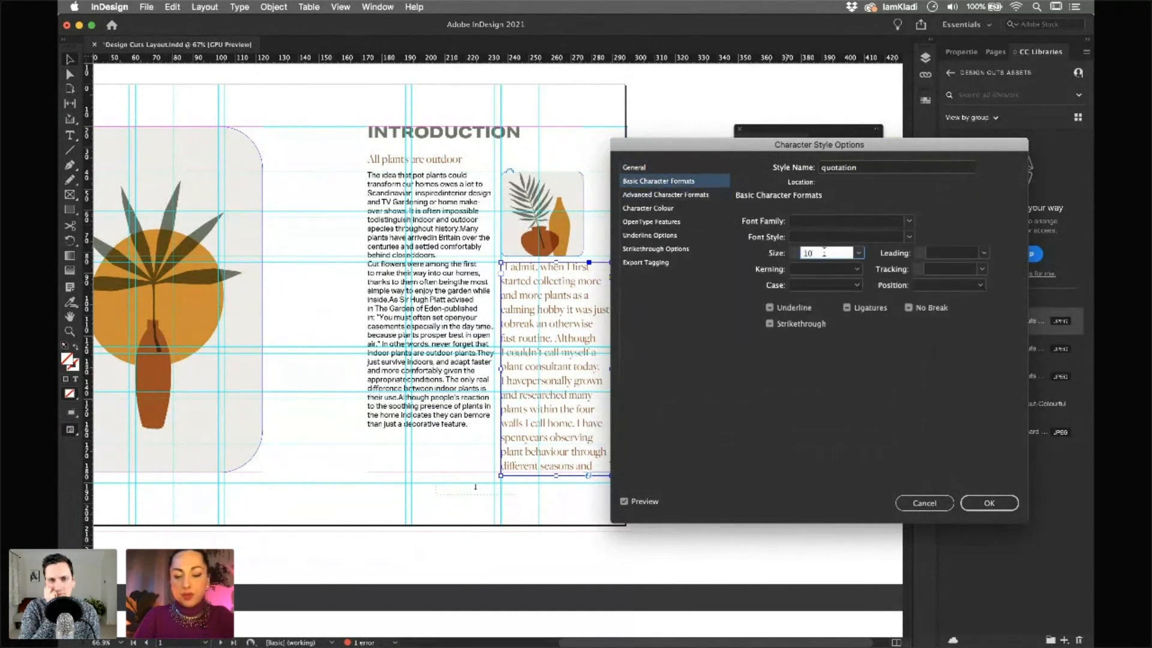
key("Return")
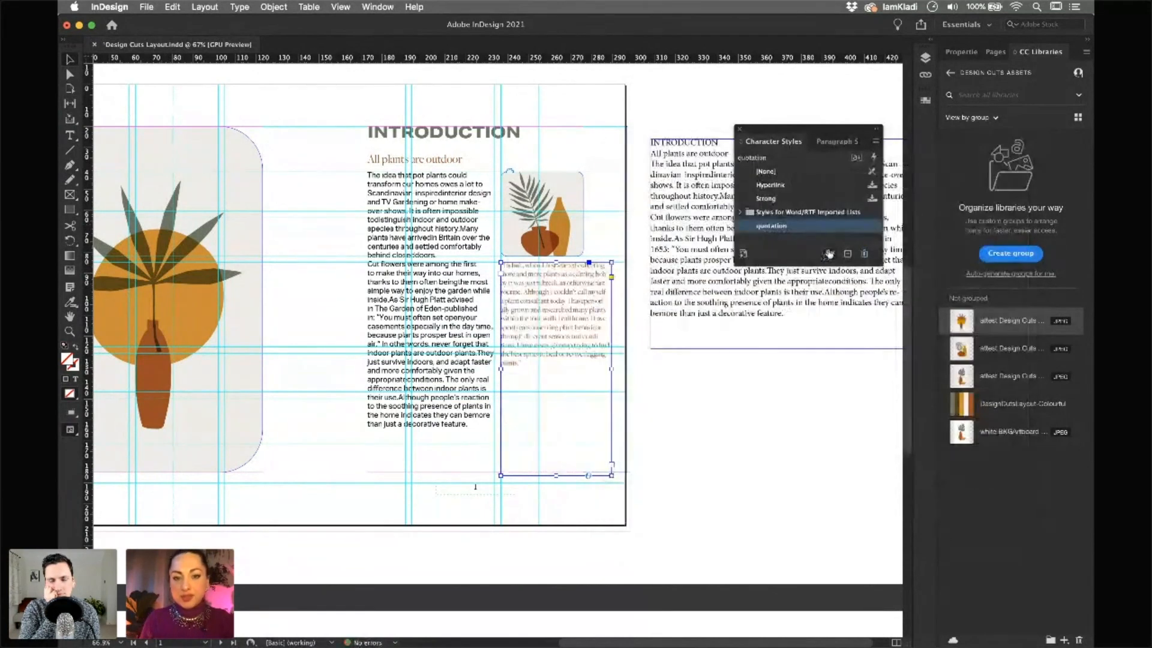
Increase the quotation character style's size to 14 pt so the quote fills its frame
double_click(778, 226)
left_click(678, 182)
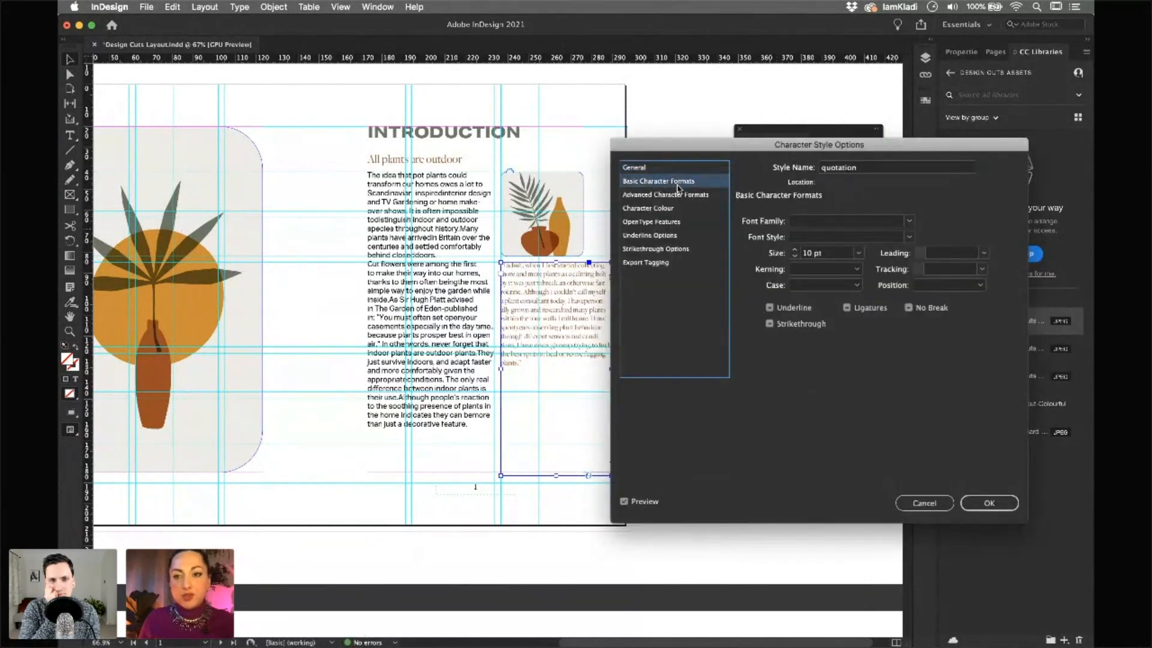
left_click(794, 250)
left_click(795, 250)
left_click(794, 250)
left_click(794, 250)
left_click(794, 250)
left_click(795, 256)
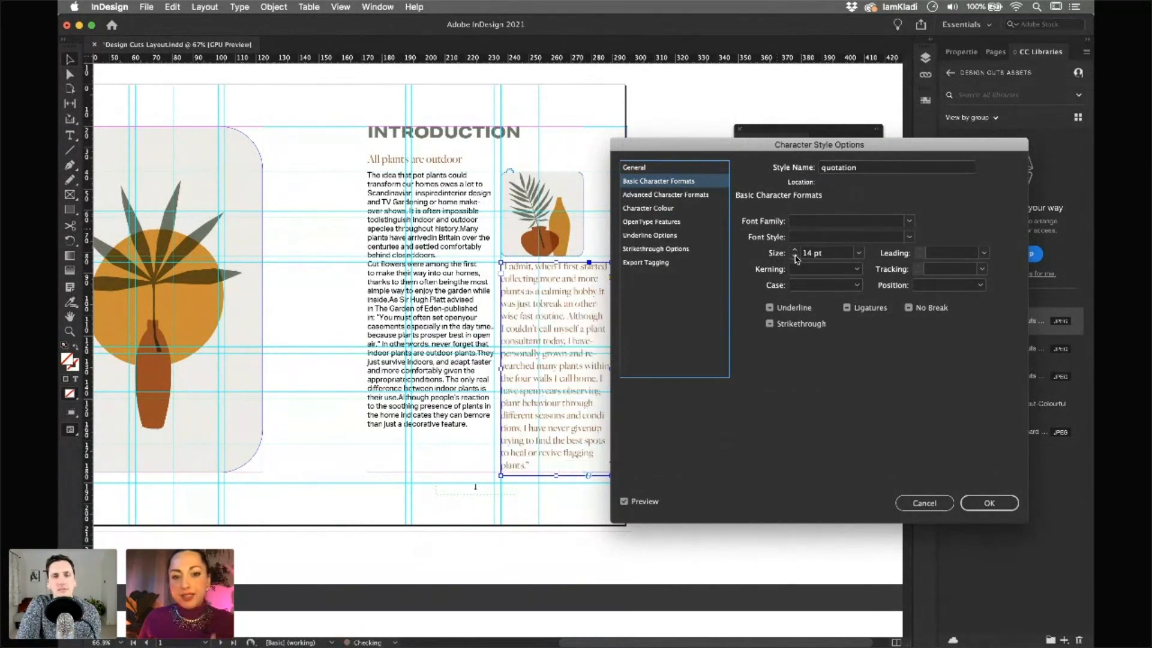
left_click(989, 503)
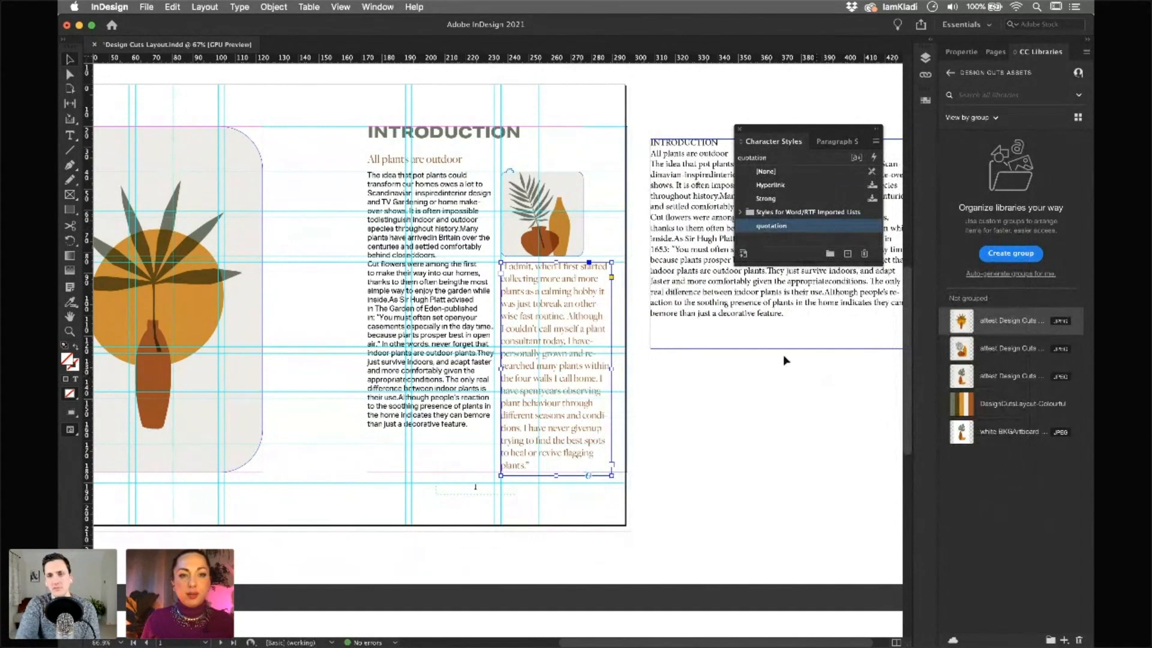
Open the final version of the starter file from the Design Cuts Live folder on the Desktop
left_click(150, 7)
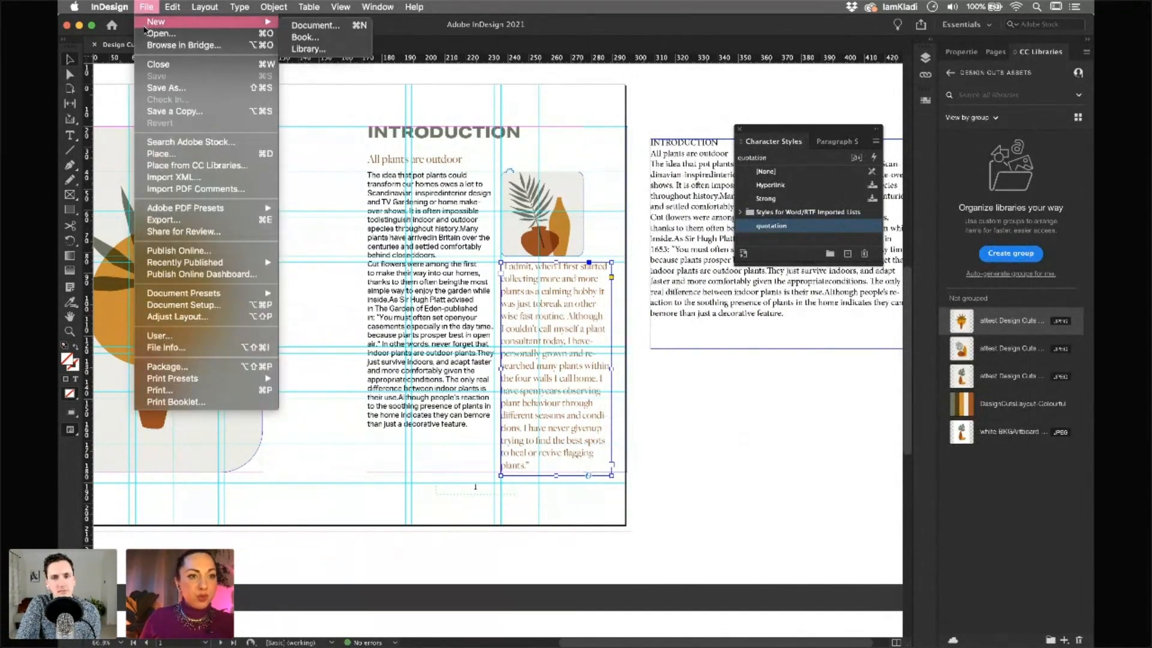
mouse_move(148, 27)
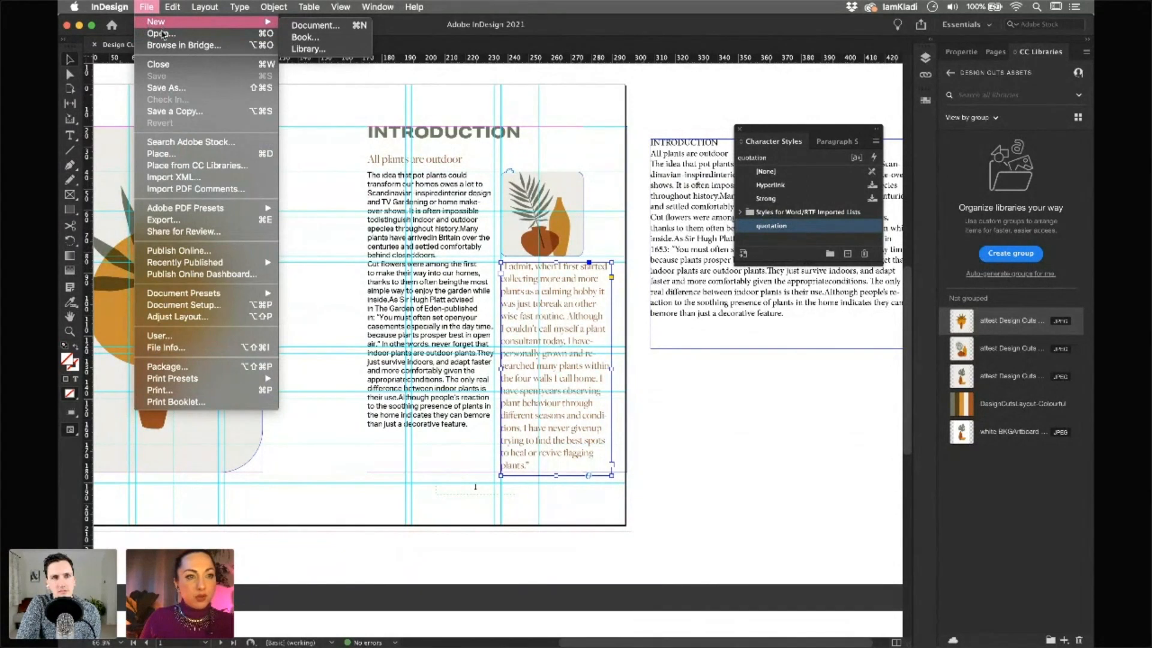
left_click(162, 36)
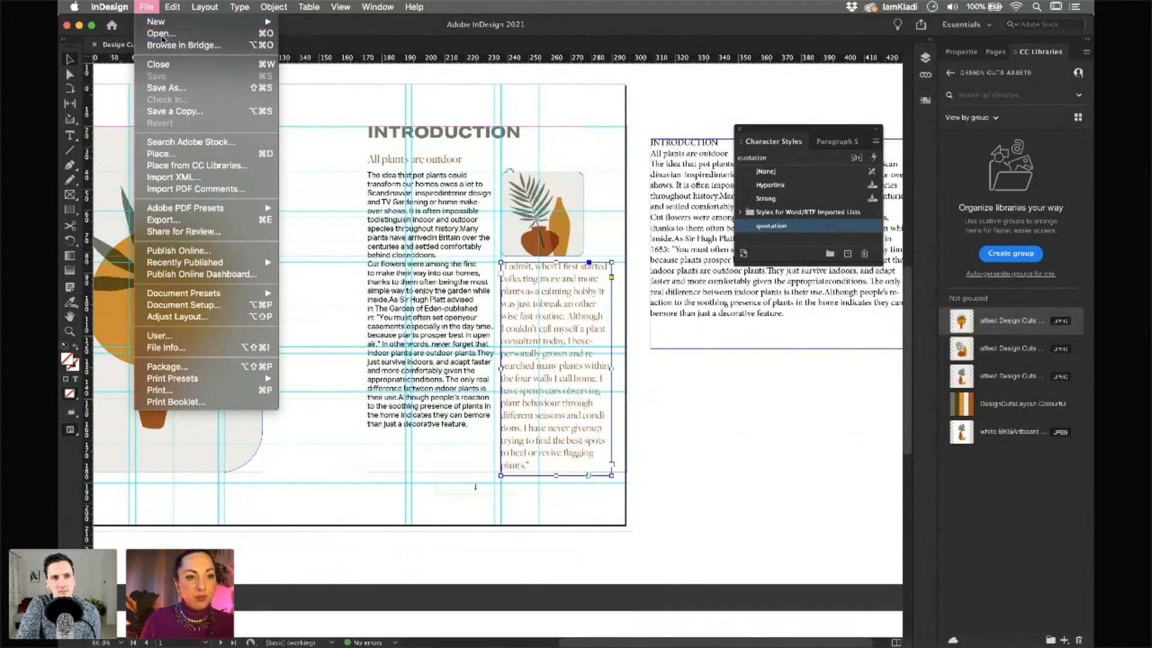
left_click(435, 201)
scroll(377, 228, "down", 4)
left_click(370, 192)
left_click(474, 177)
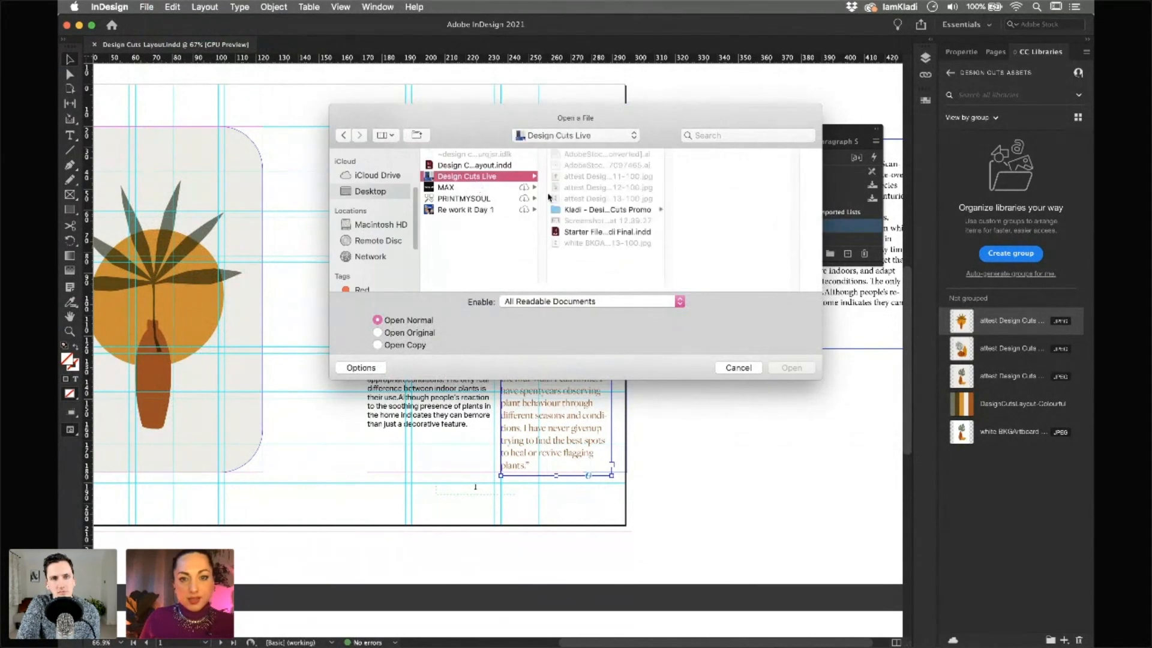
left_click(608, 231)
left_click(786, 365)
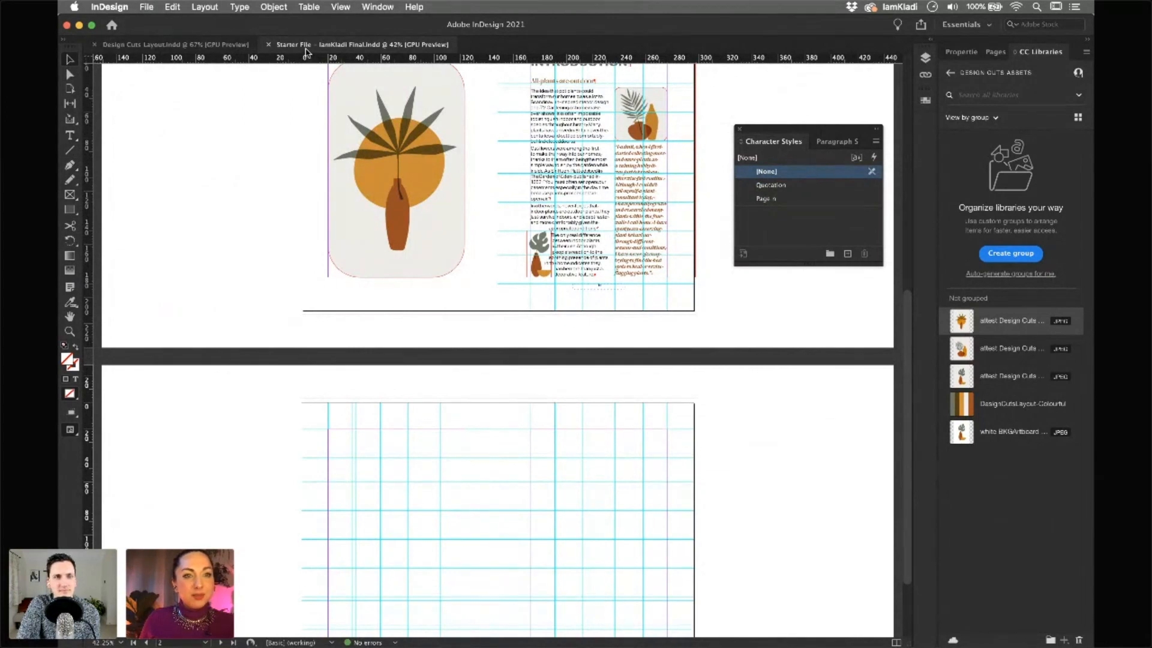
Examine the finished spread's small vase illustration and the body text wrapped around it
scroll(408, 168, "up", 5)
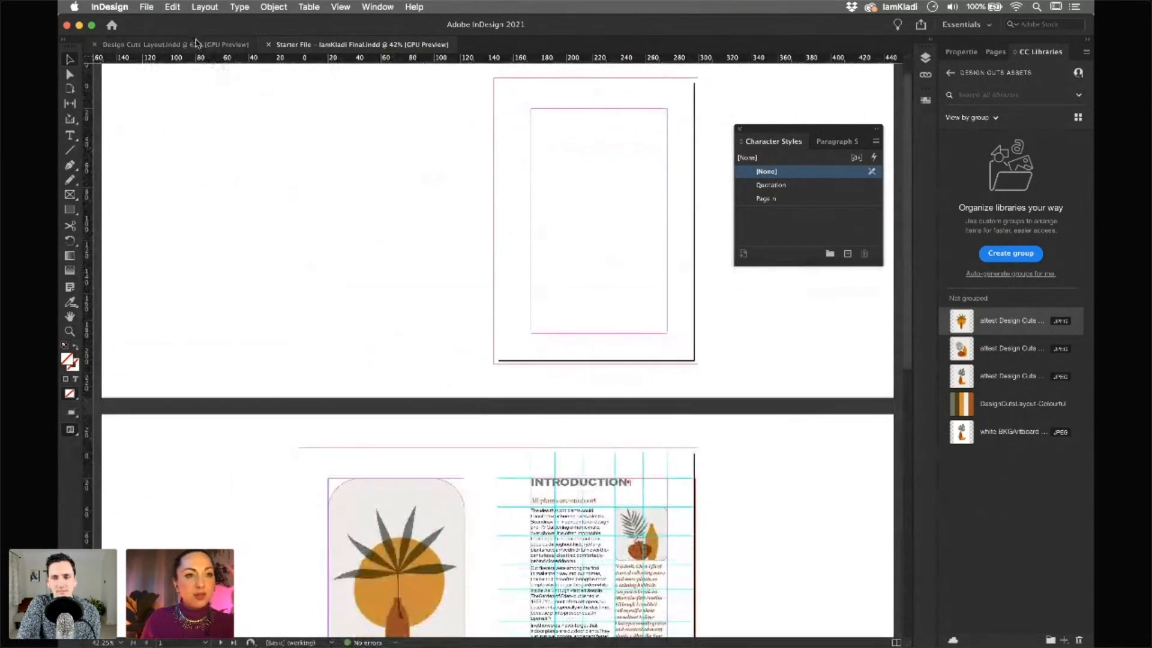
left_click(231, 45)
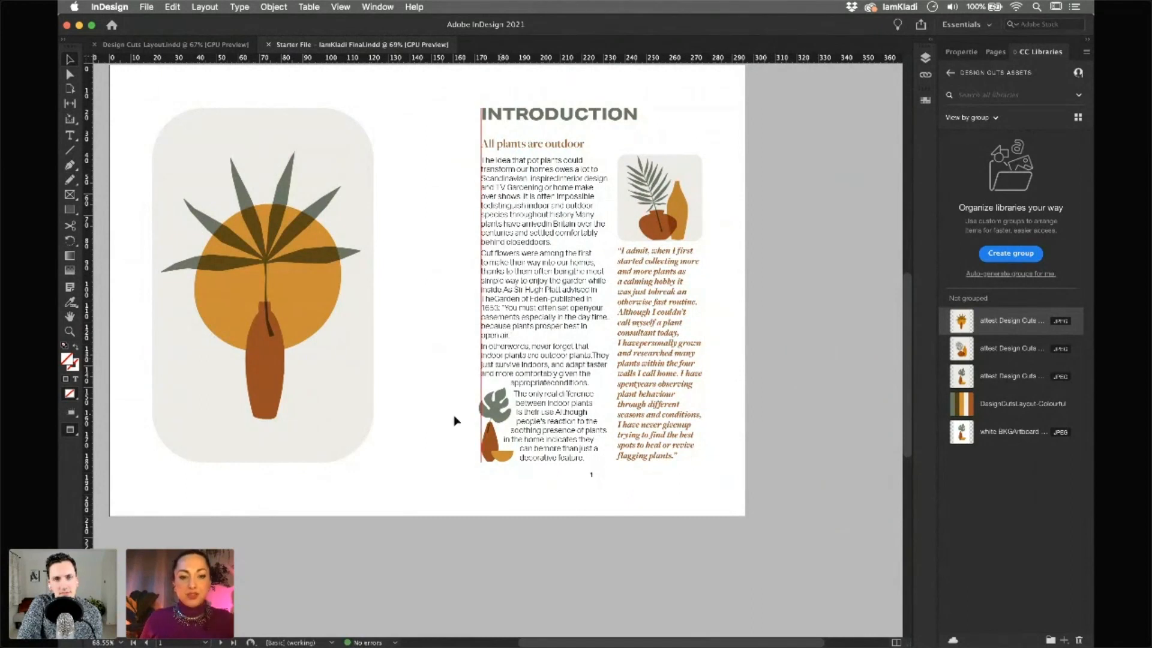
left_click_drag(447, 388, 525, 420)
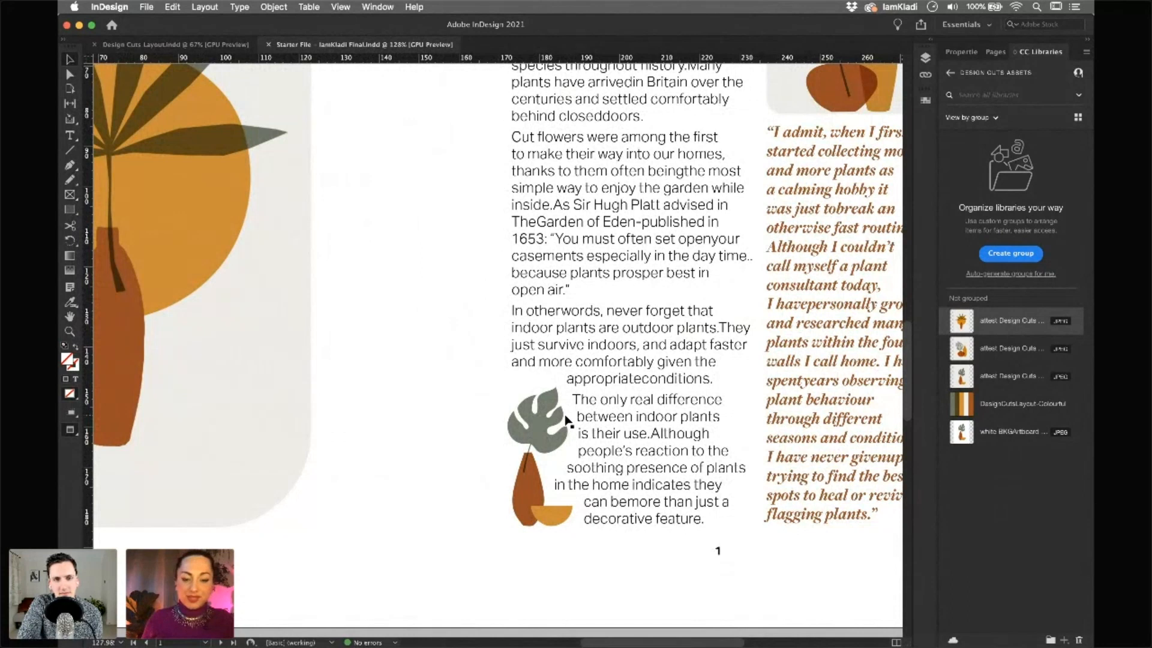
Select the small vase illustration at the foot of the body text and open its Text Wrap settings
left_click_drag(552, 411, 540, 414)
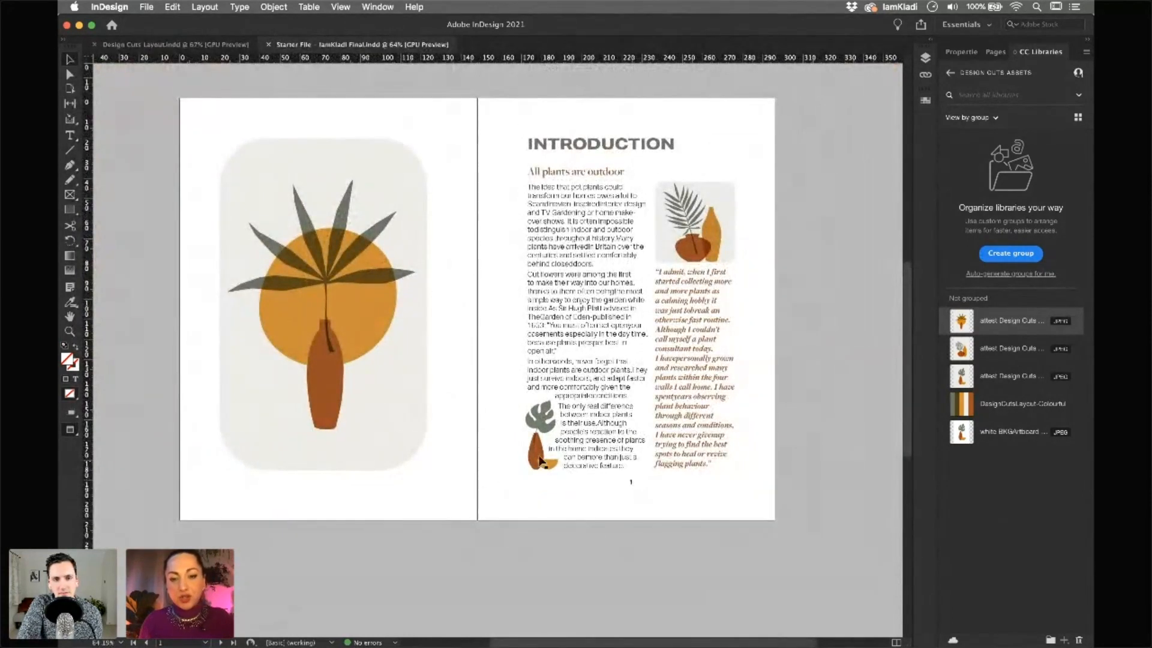
left_click(541, 468)
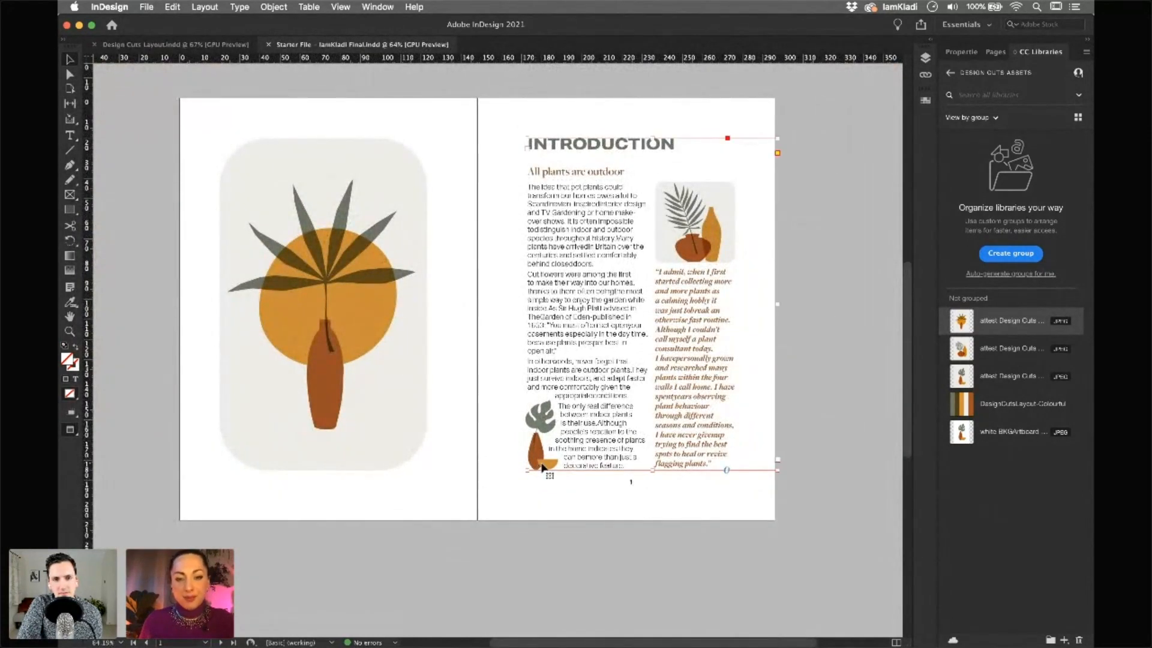
scroll(542, 467, "up", 3)
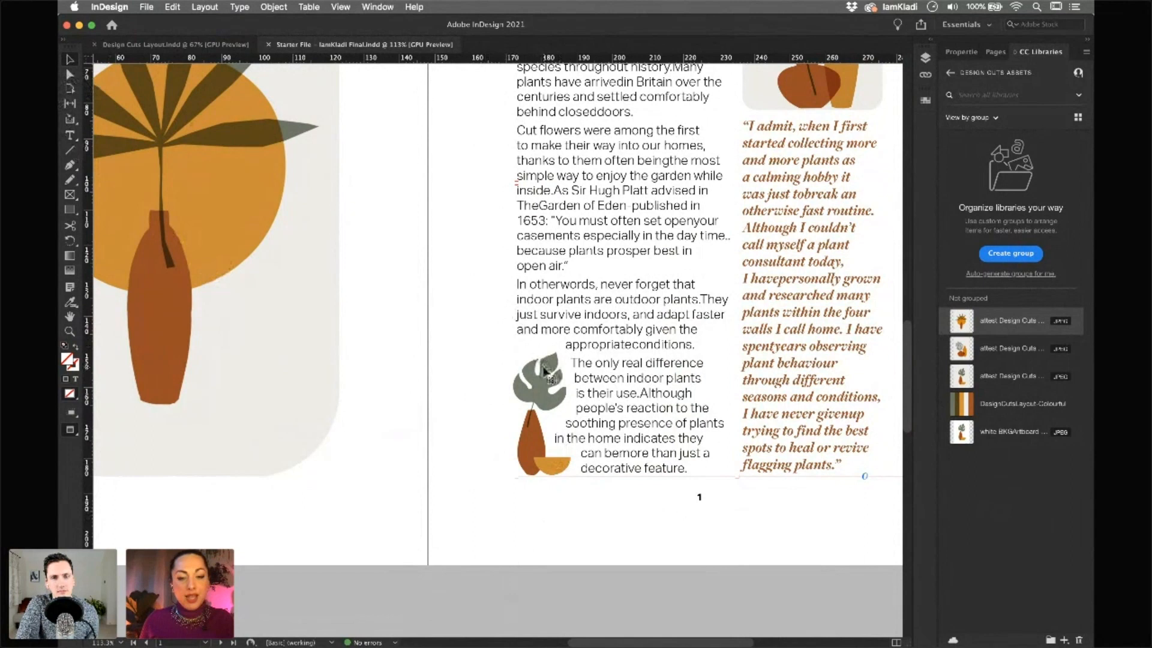
right_click(544, 371)
left_click(482, 412)
left_click(534, 406)
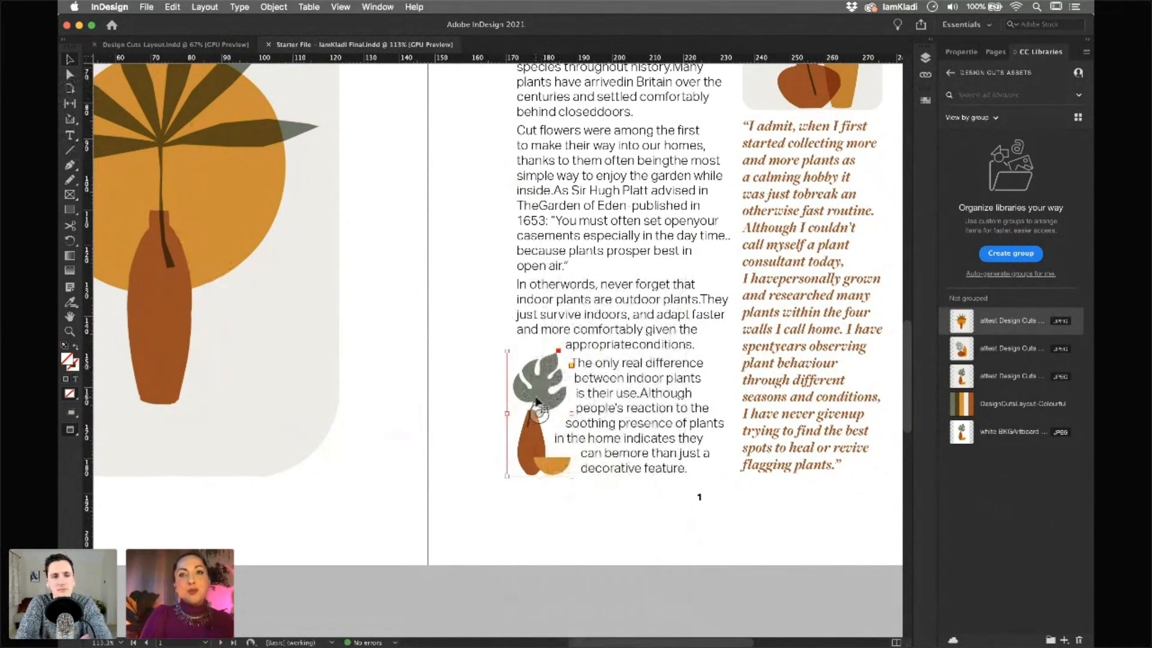
left_click_drag(538, 402, 627, 321)
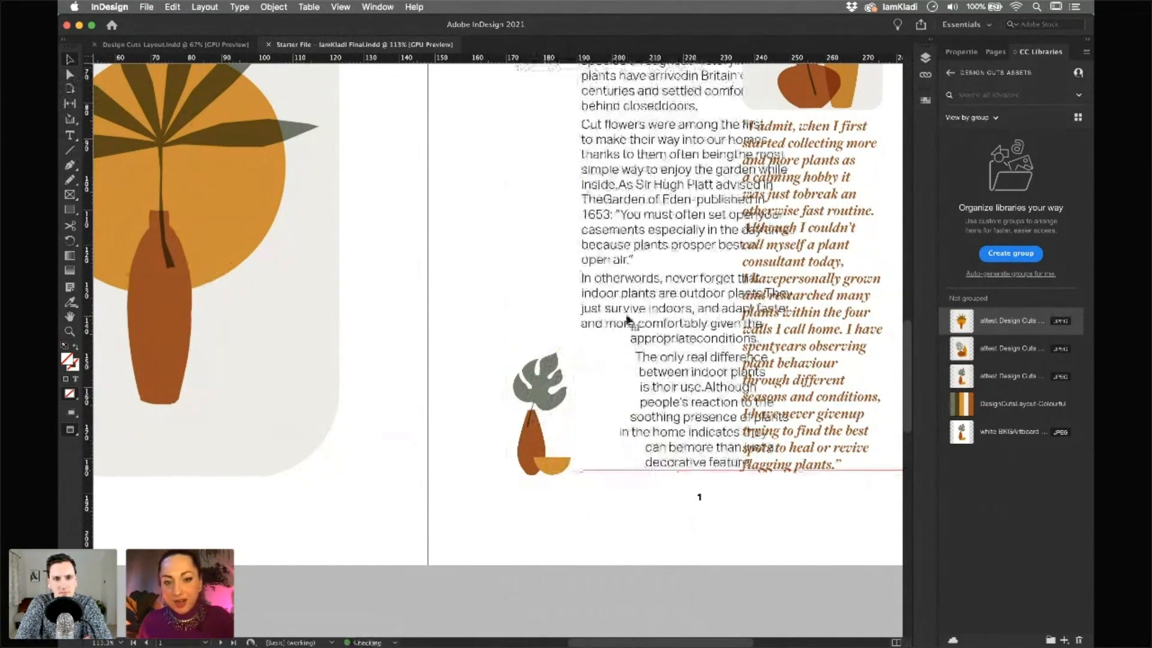
key("super+z")
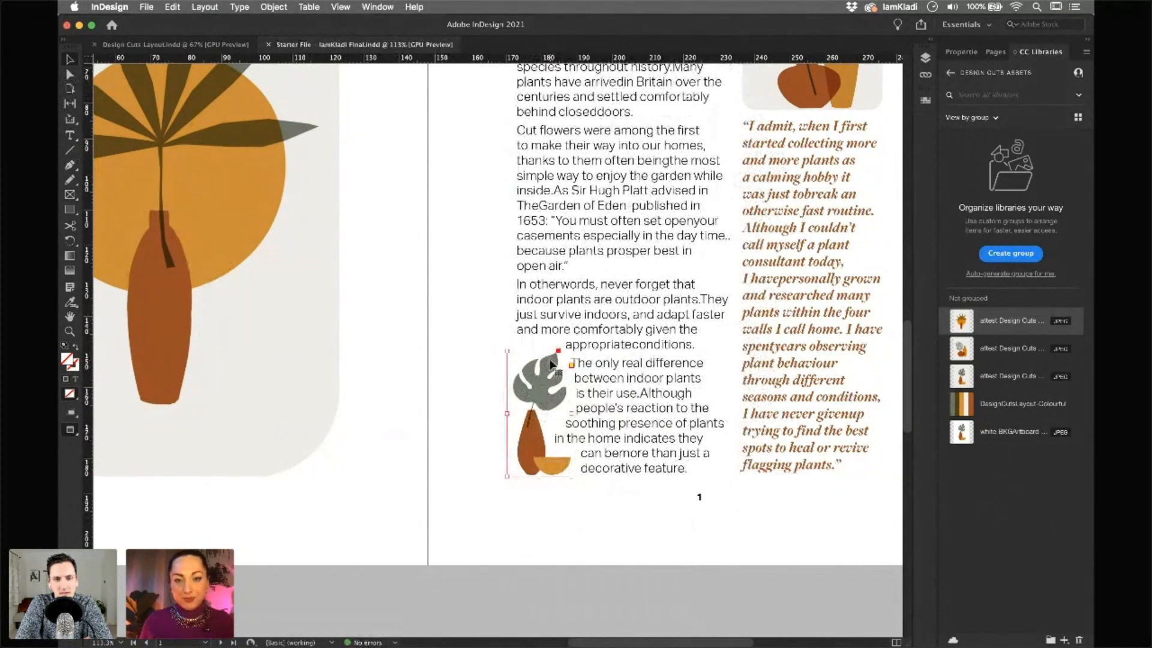
left_click(378, 7)
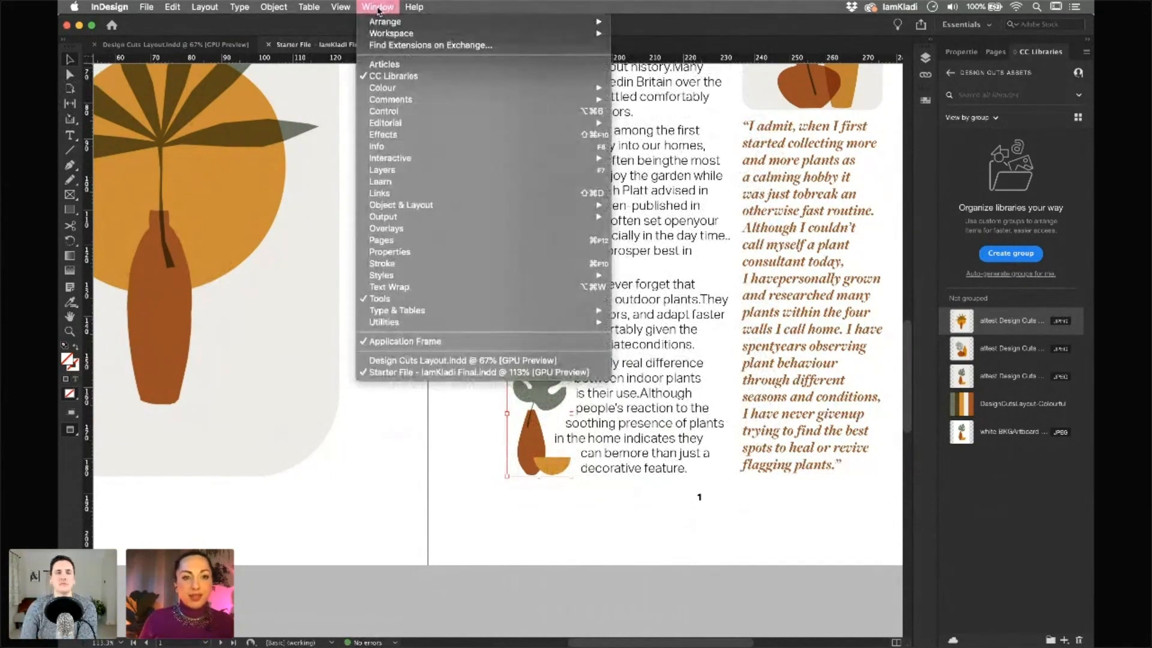
left_click(465, 287)
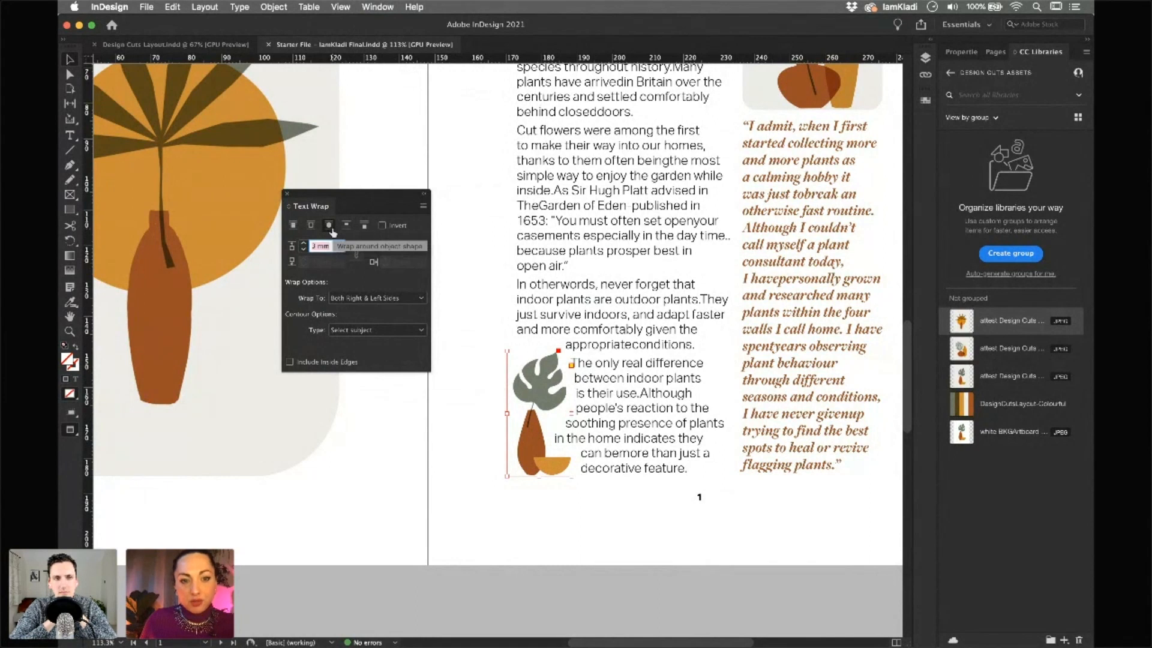
Try the Bounding Box contour for the vase's text wrap, and return it to Select Subject with a 3 mm offset
left_click(419, 330)
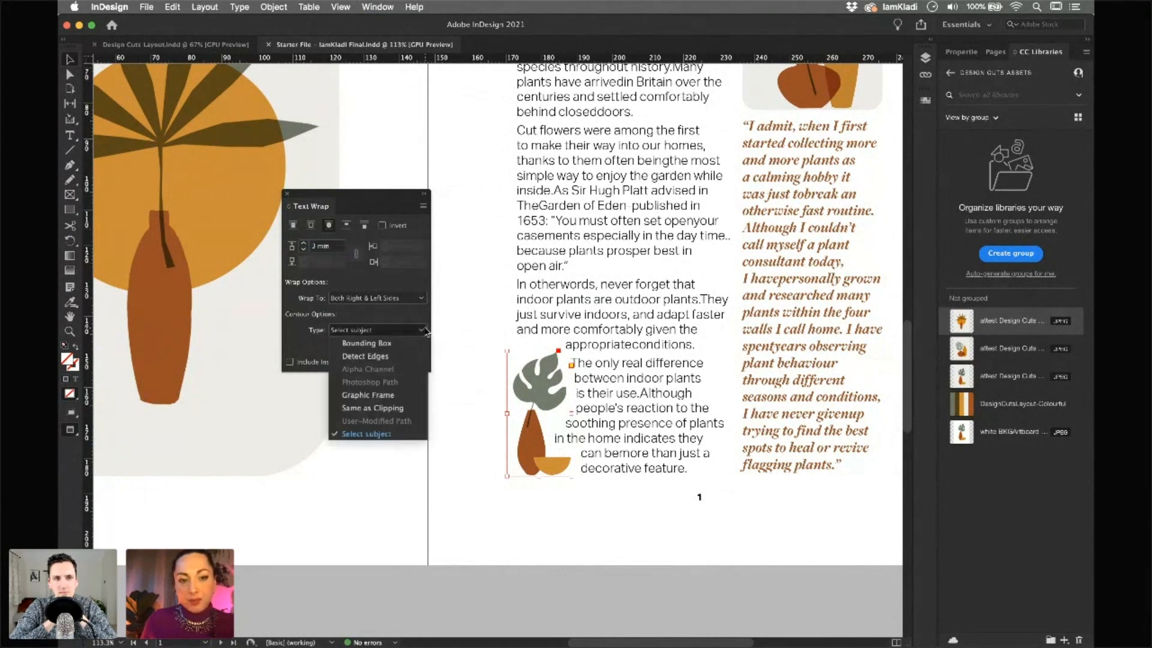
left_click(416, 344)
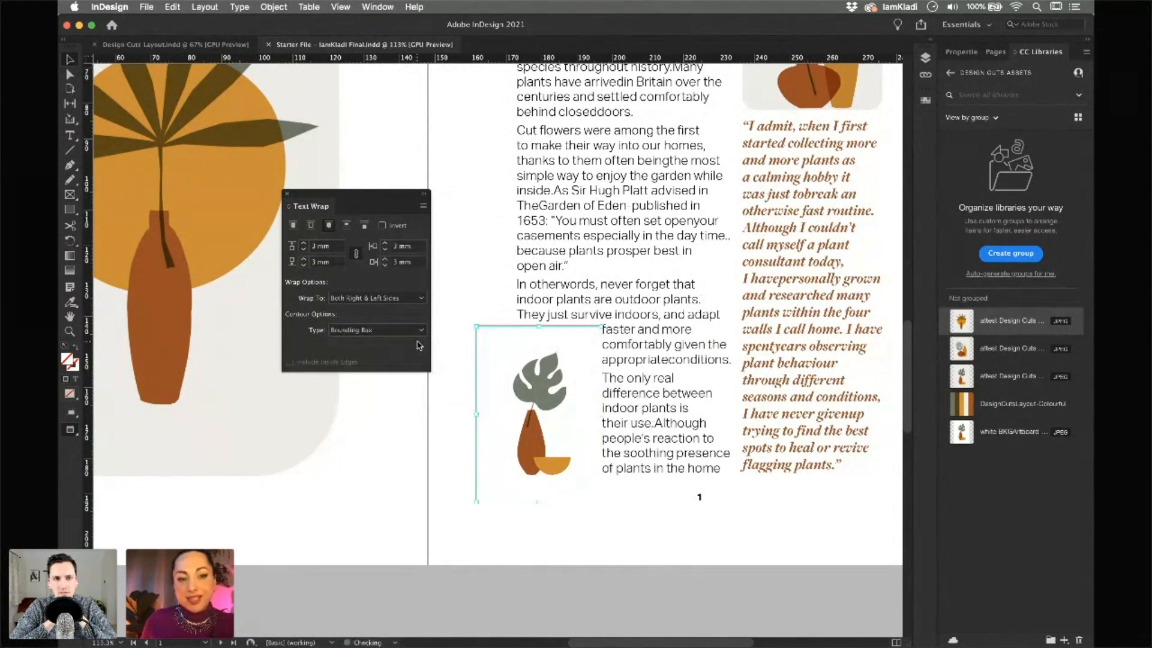
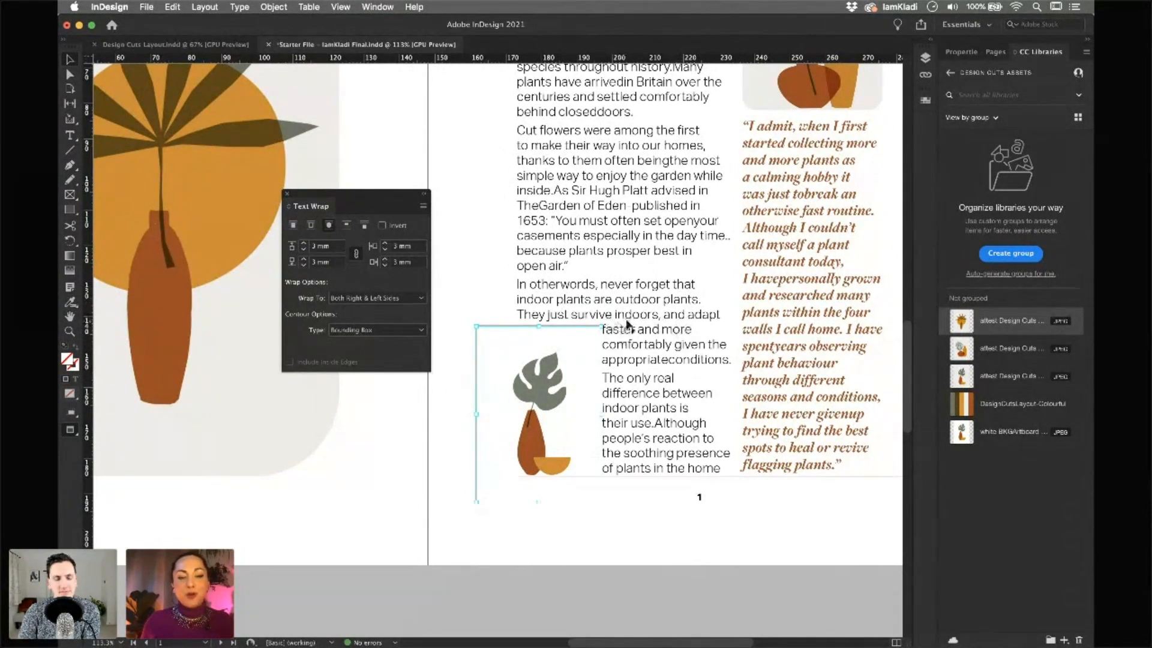
left_click(410, 331)
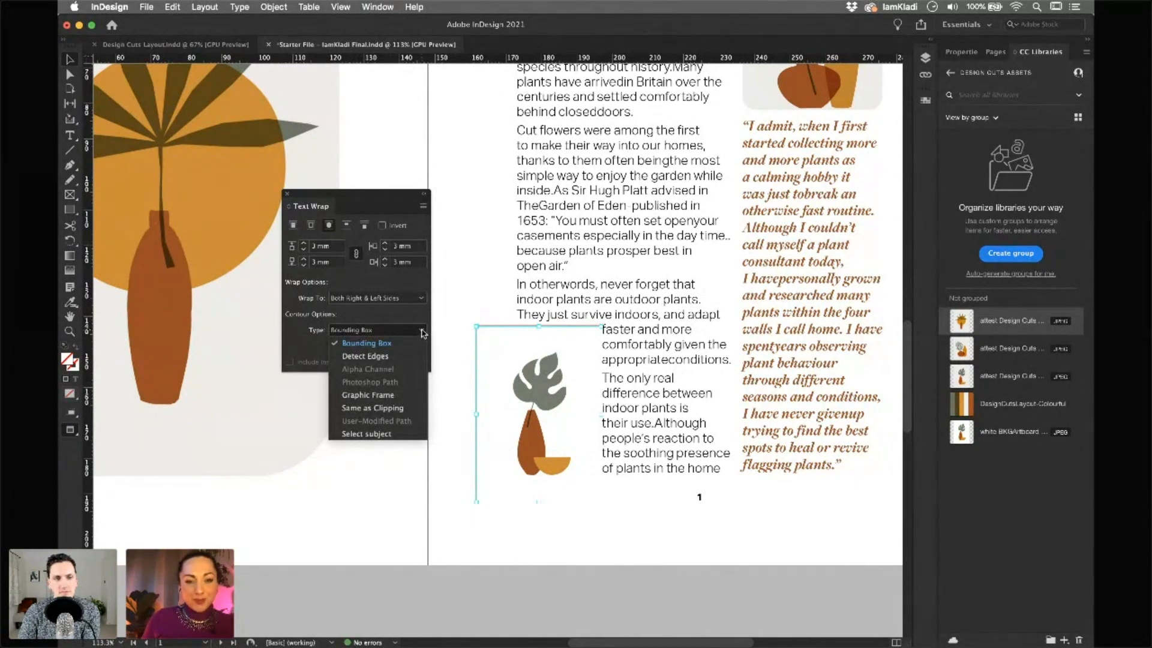
left_click(391, 435)
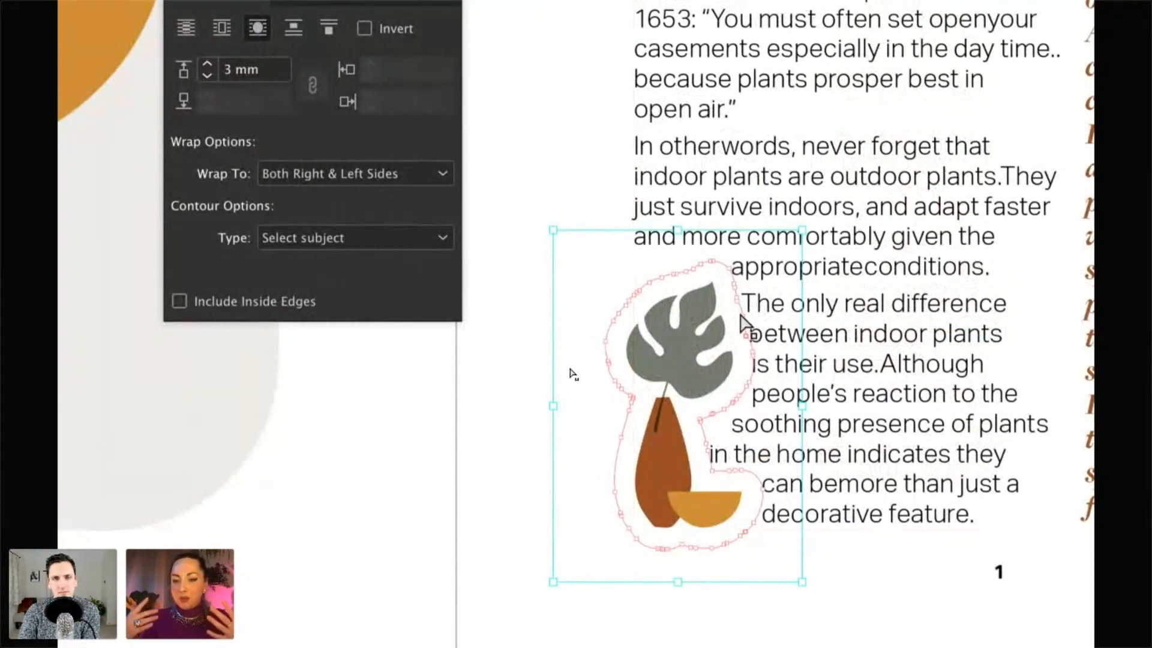
left_click(207, 75)
left_click(206, 66)
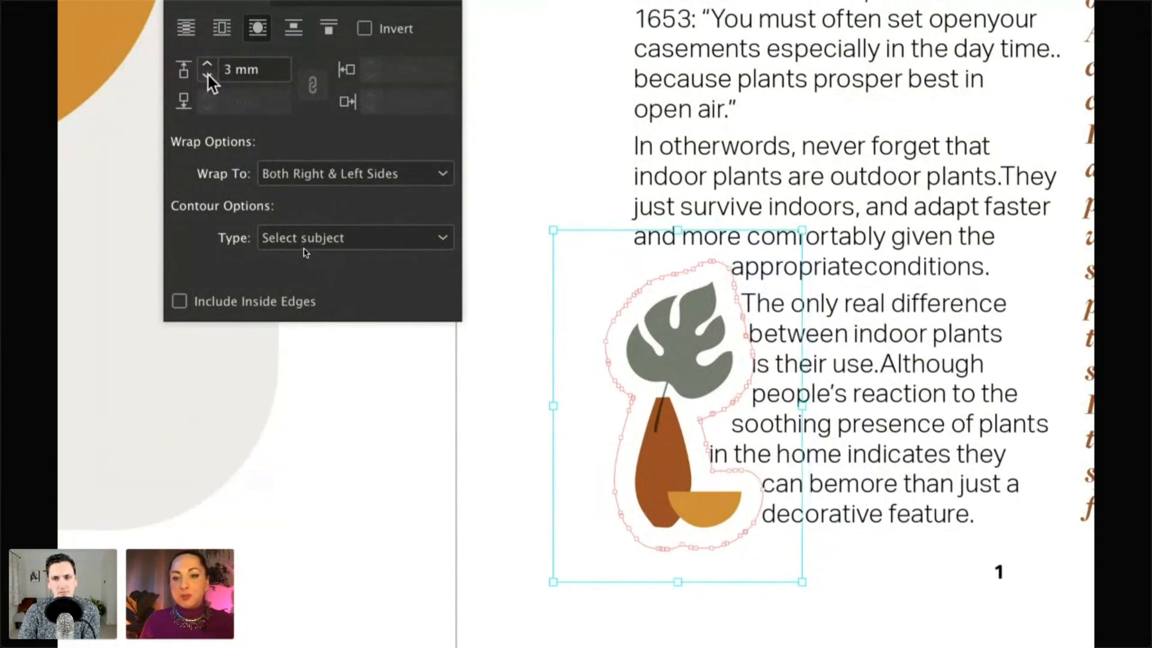
left_click(209, 75)
left_click(208, 66)
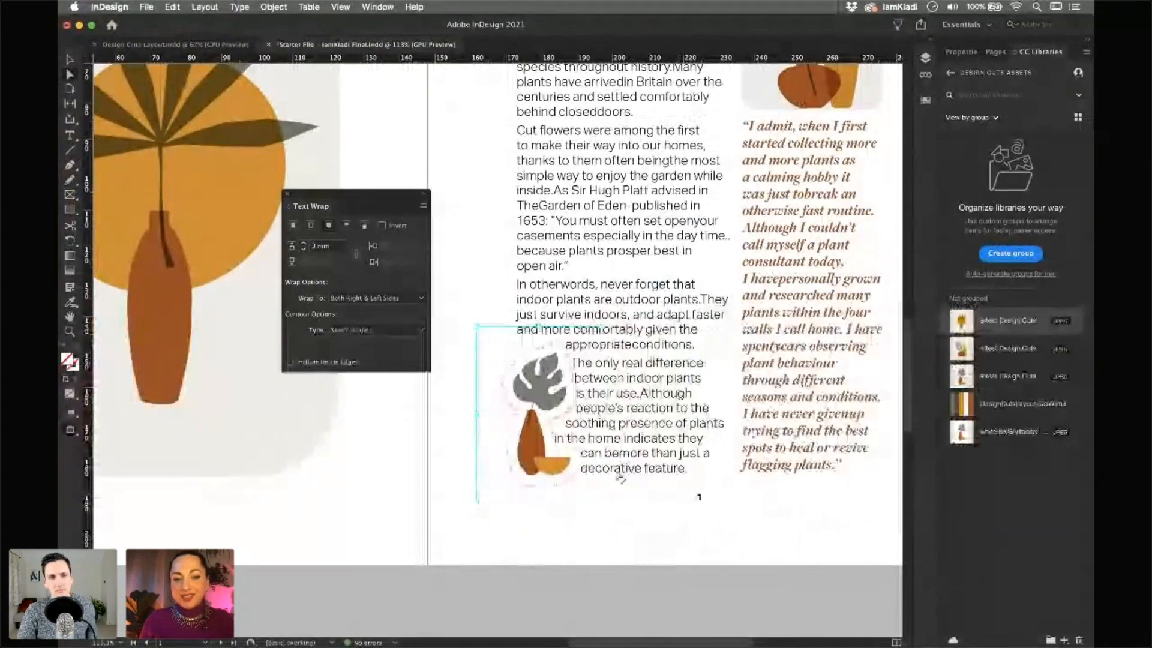
Leave preview mode to show the guides, close the Text Wrap settings and bring the empty second spread into view
left_click(70, 60)
left_click(497, 233)
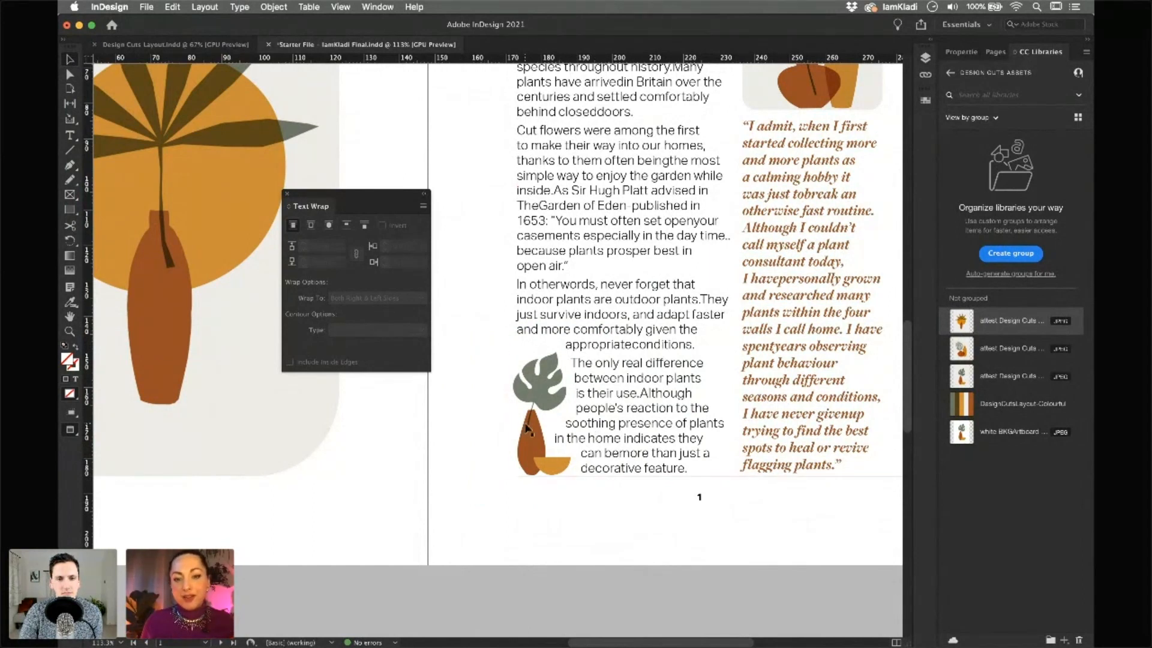
left_click_drag(626, 503, 494, 406)
key("w")
left_click_drag(622, 447, 564, 358)
left_click_drag(563, 357, 543, 224)
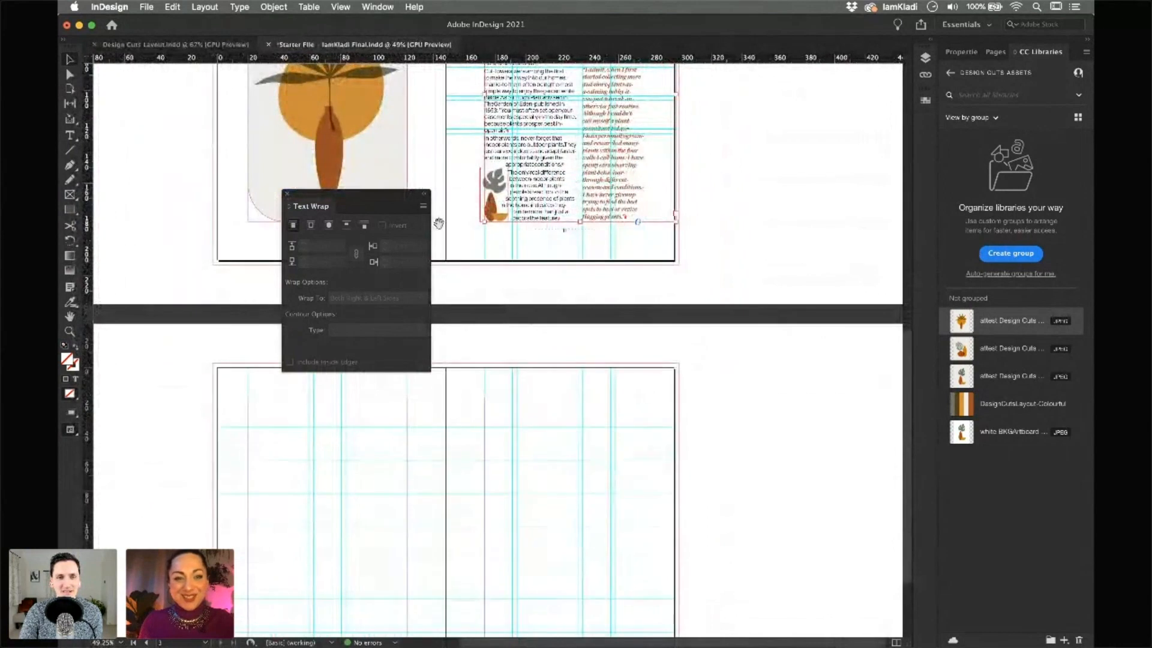
left_click(288, 195)
left_click_drag(586, 296, 584, 389)
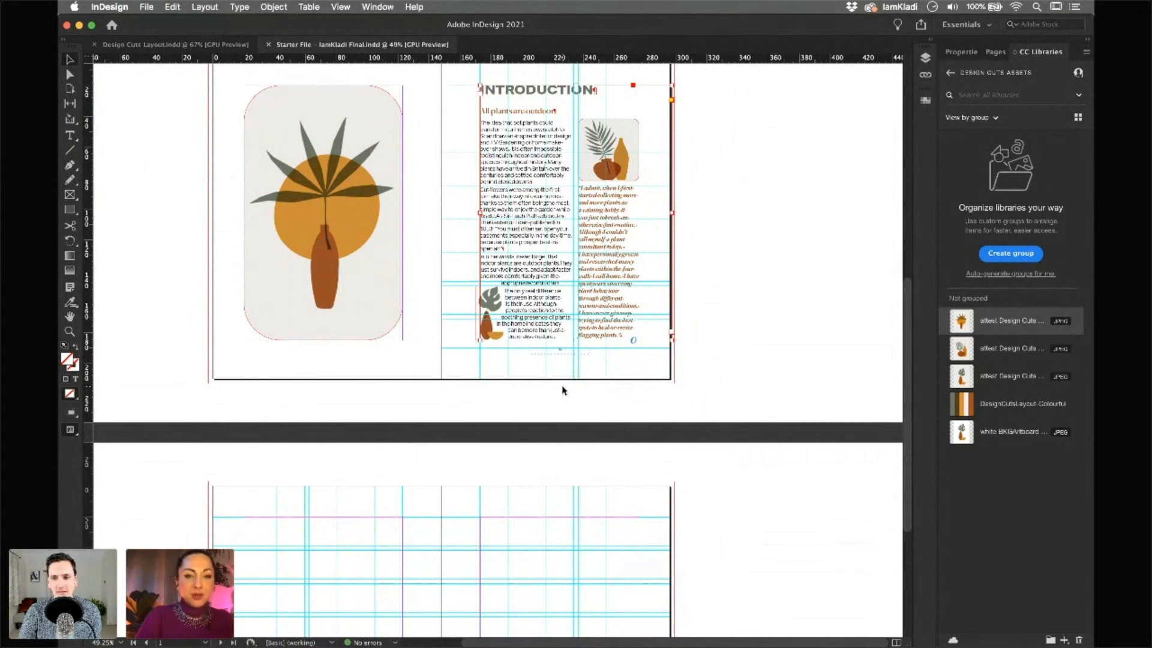
Place the INTRODUCTION - Plant Therapy.docx text in a new frame about 196 by 103 mm on the second spread, skipping the missing fonts
key("super+d")
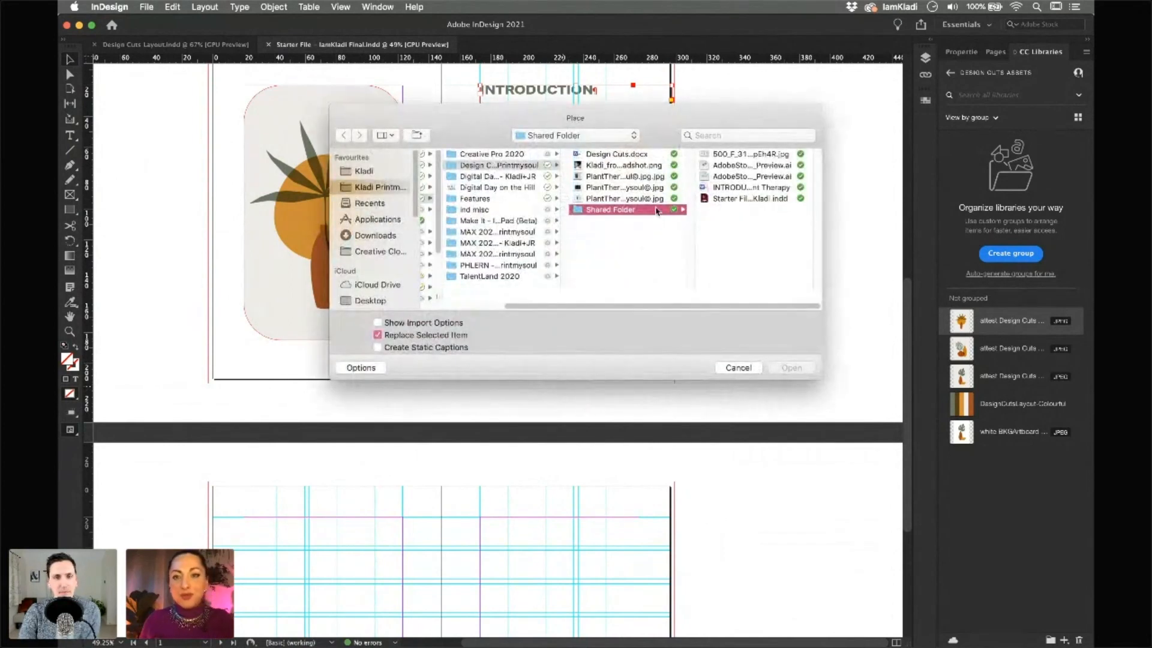
left_click(733, 188)
key("Return")
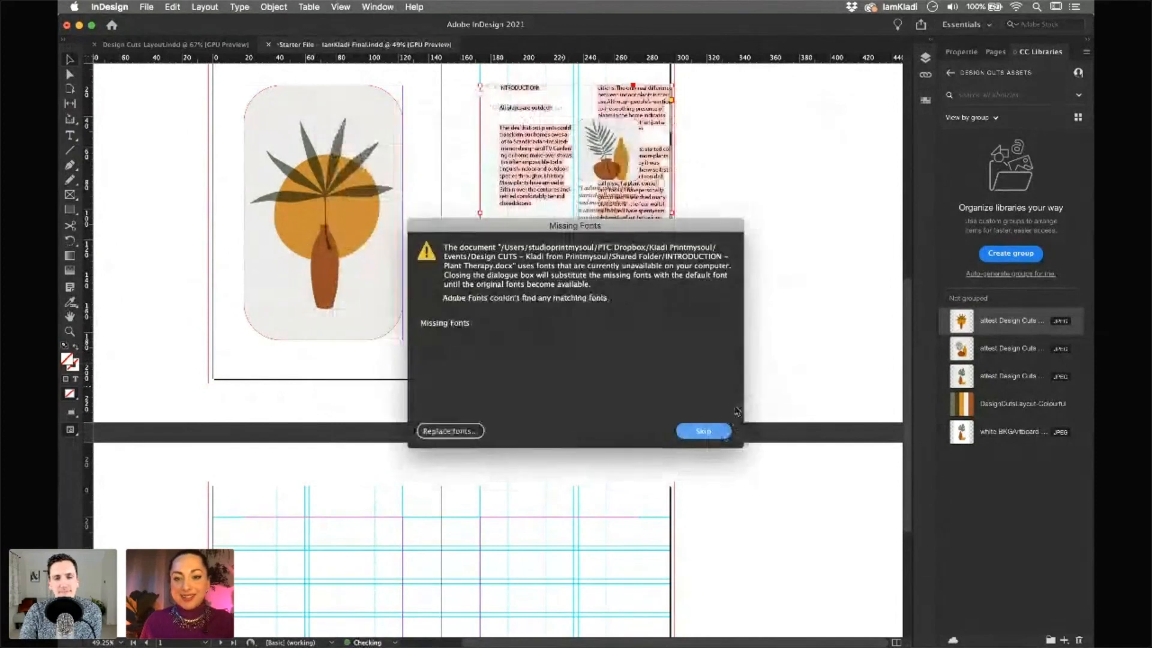
left_click(702, 429)
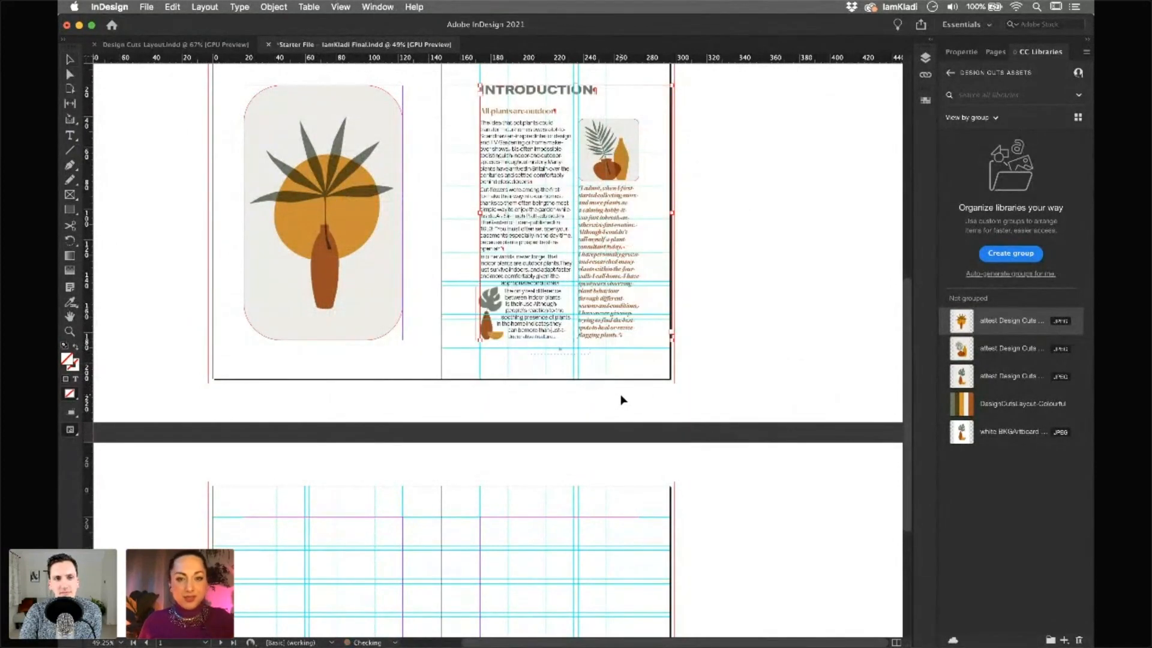
left_click_drag(484, 473, 789, 633)
scroll(660, 540, "down", 1)
scroll(617, 418, "down", 4)
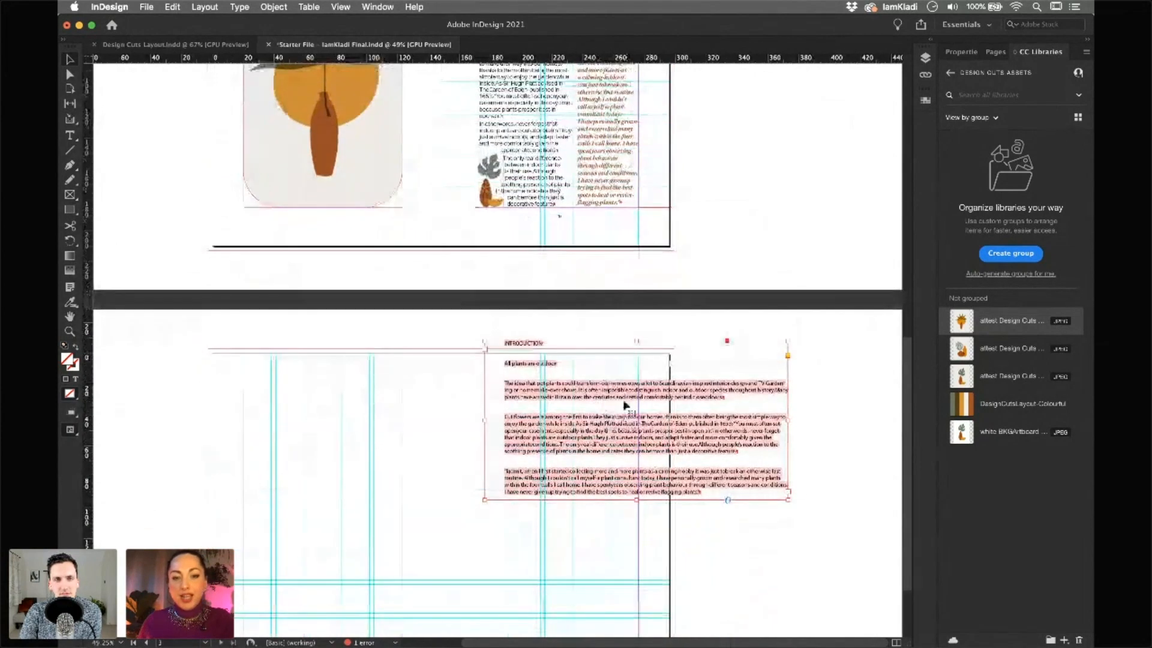
Apply the [Basic Paragraph] style to the newly placed text
left_click(964, 51)
left_click(1072, 247)
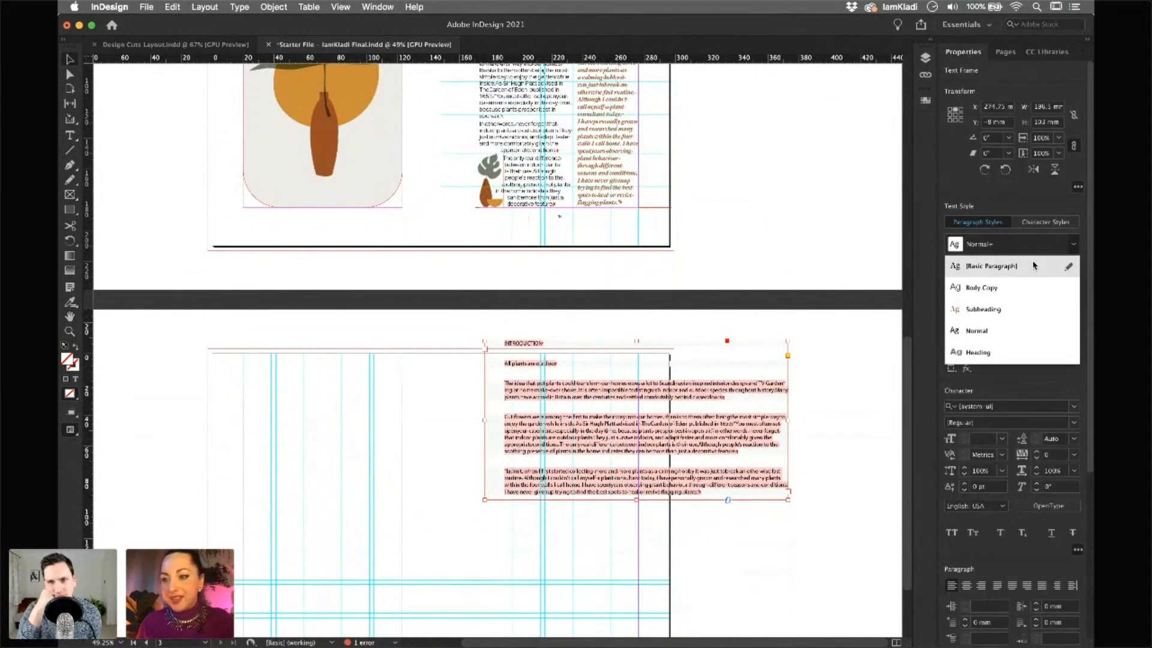
left_click(984, 265)
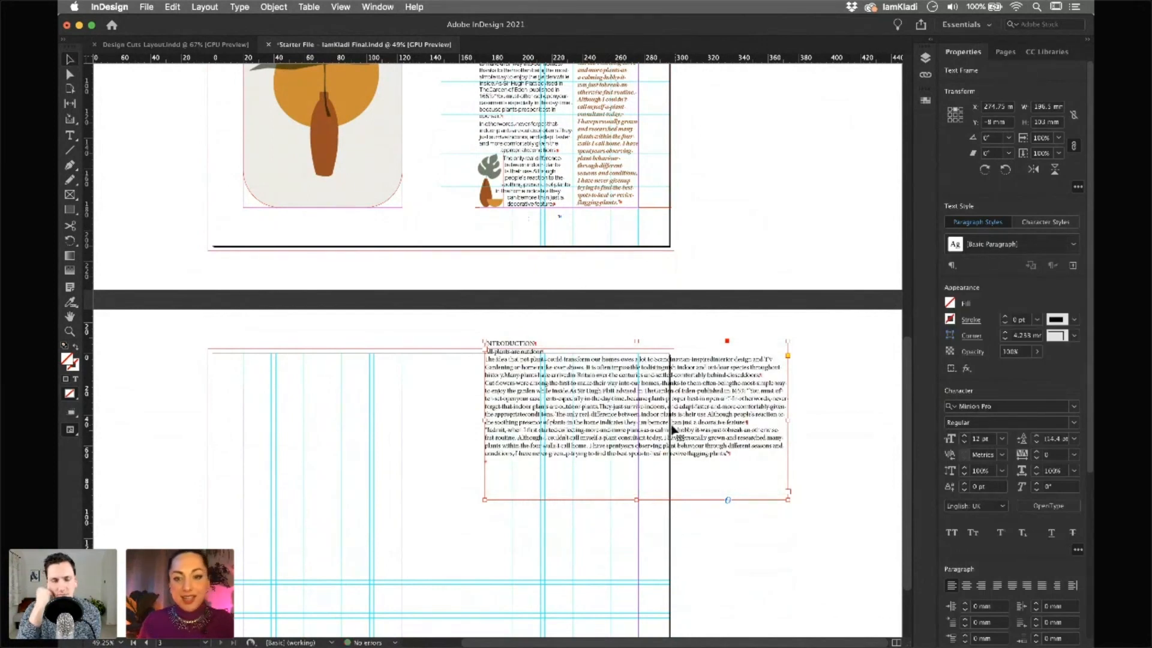
Move and resize the placed text frame to fit the right-hand page's margins, 103 mm wide and 165 mm high
left_click(634, 506)
left_click_drag(600, 432, 595, 478)
scroll(594, 477, "down", 4)
left_click_drag(784, 439, 638, 532)
Open the paragraph styles list and confirm Subheading as the Heading style's next style
scroll(664, 358, "up", 8)
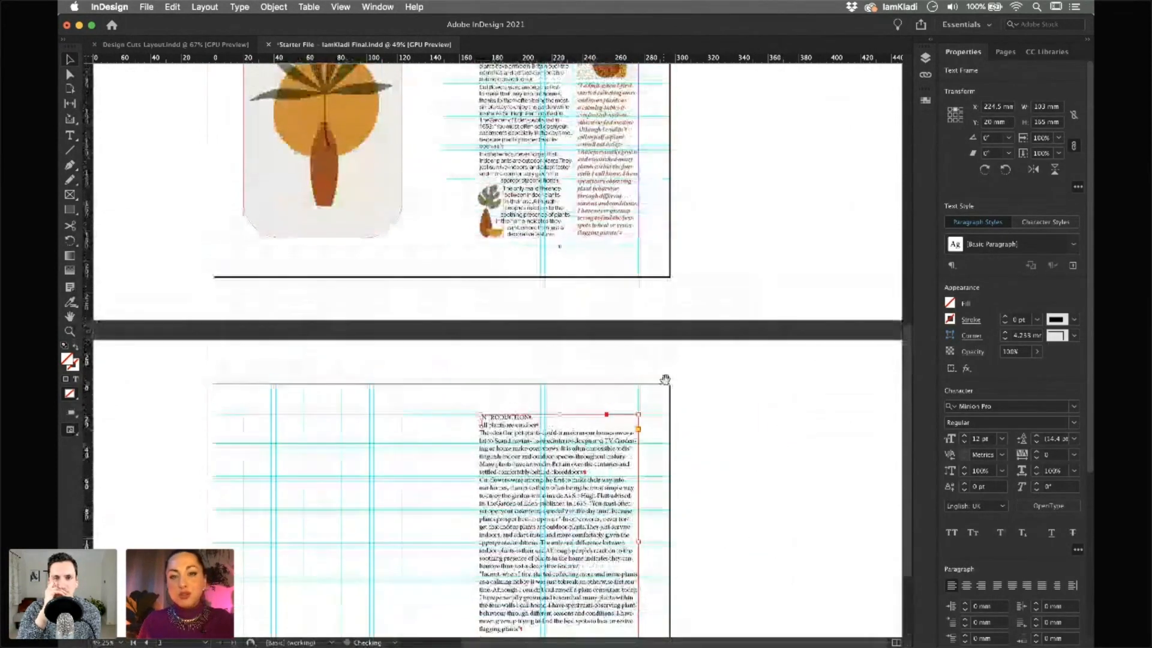
left_click(377, 7)
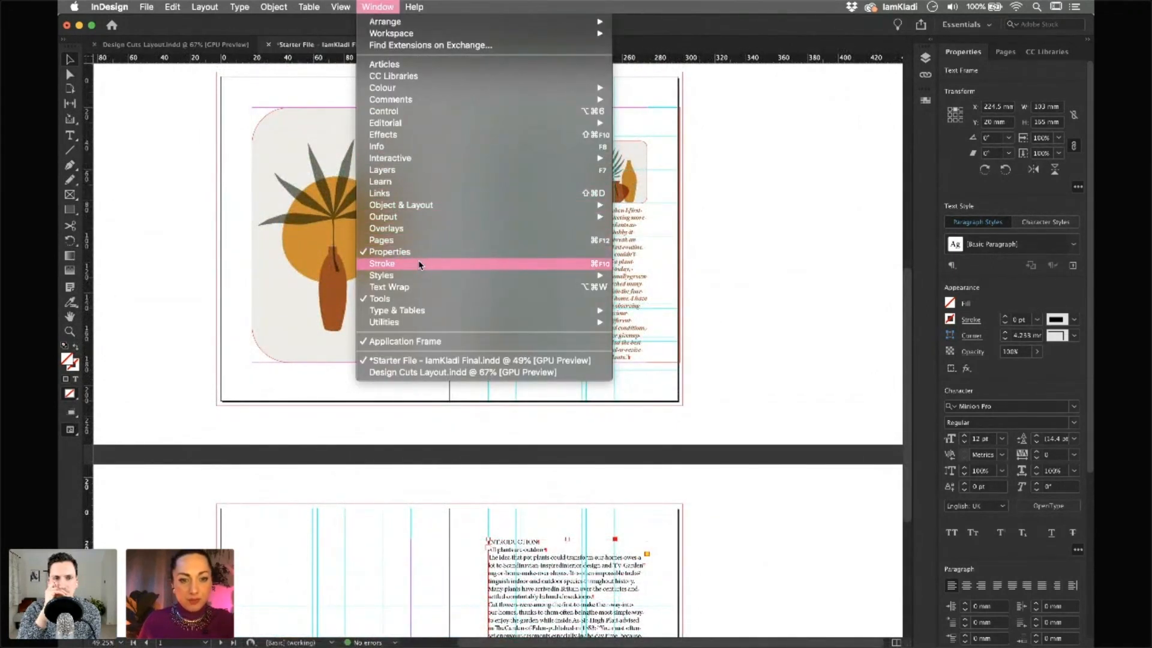
mouse_move(424, 275)
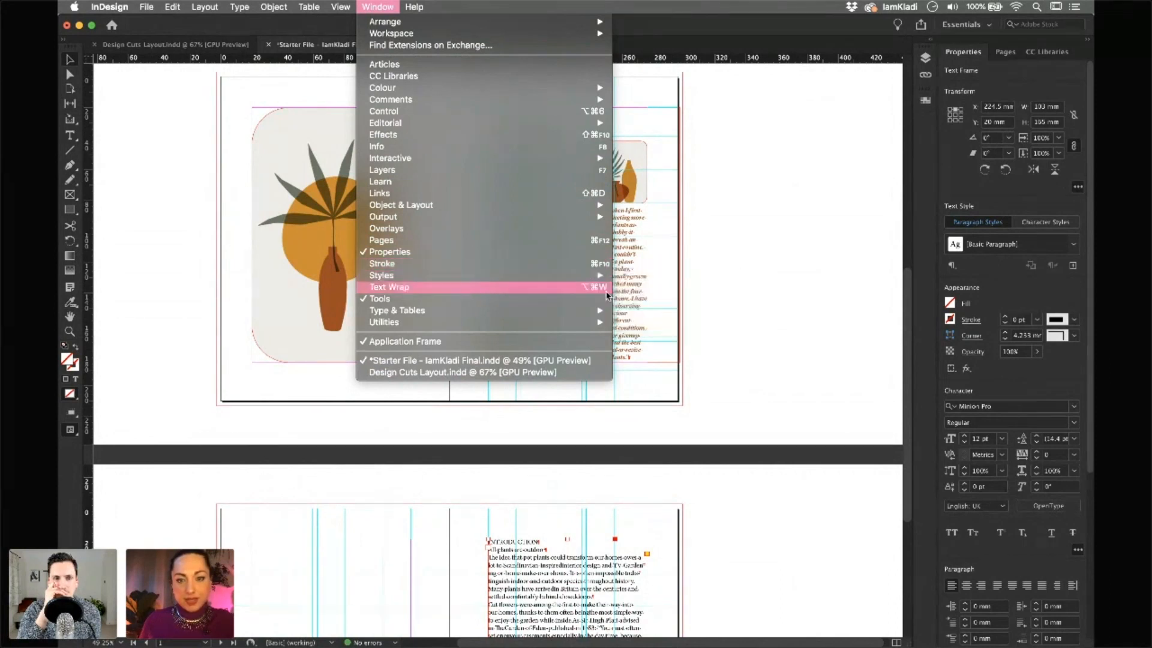
left_click(663, 311)
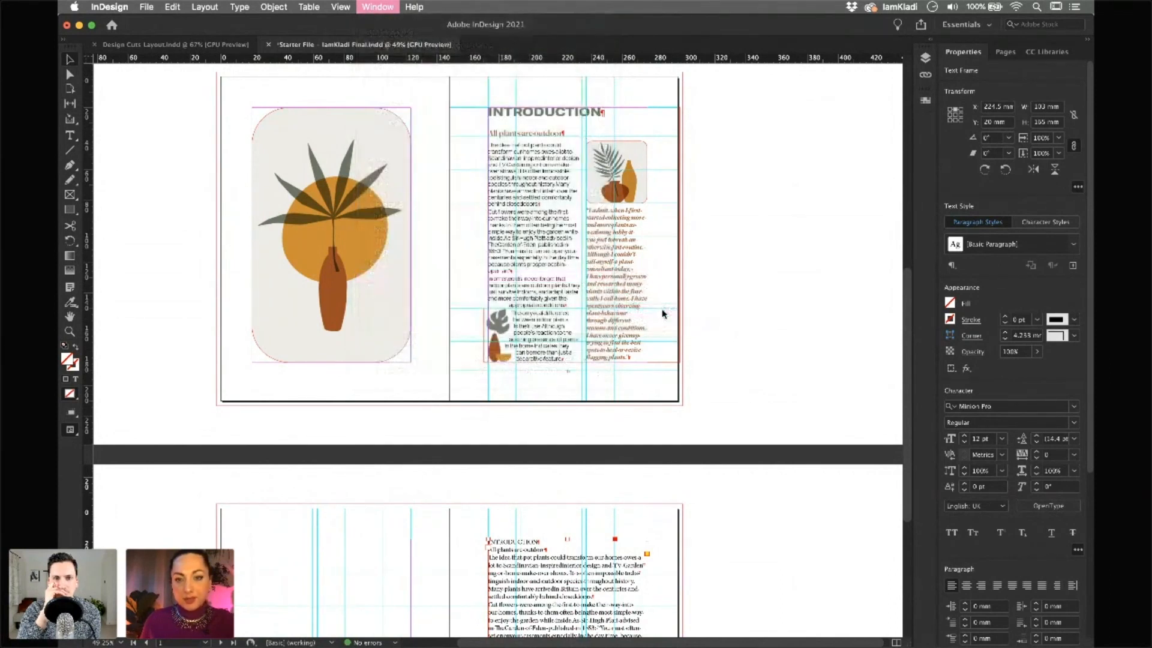
left_click_drag(753, 147, 786, 136)
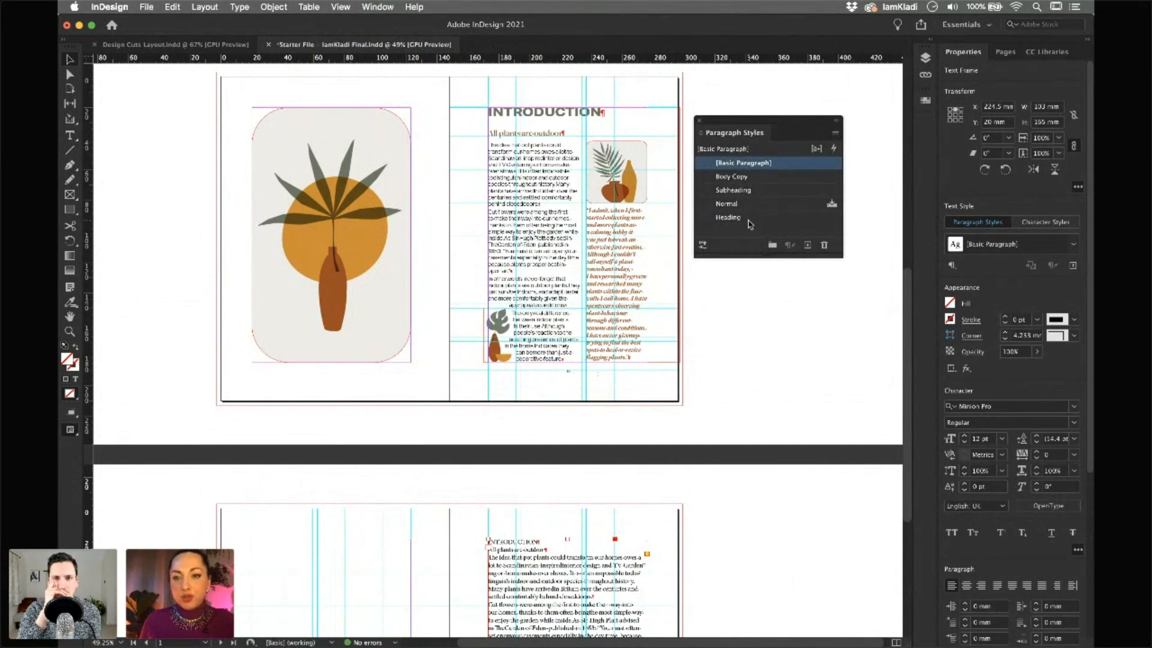
double_click(755, 217)
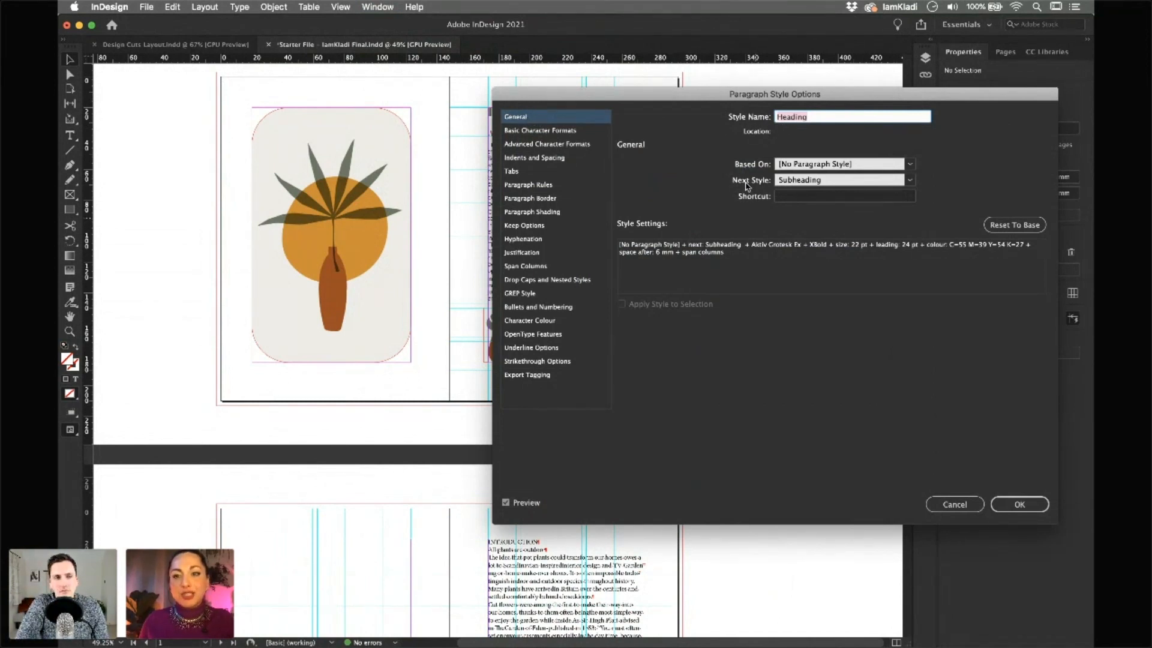
left_click(910, 182)
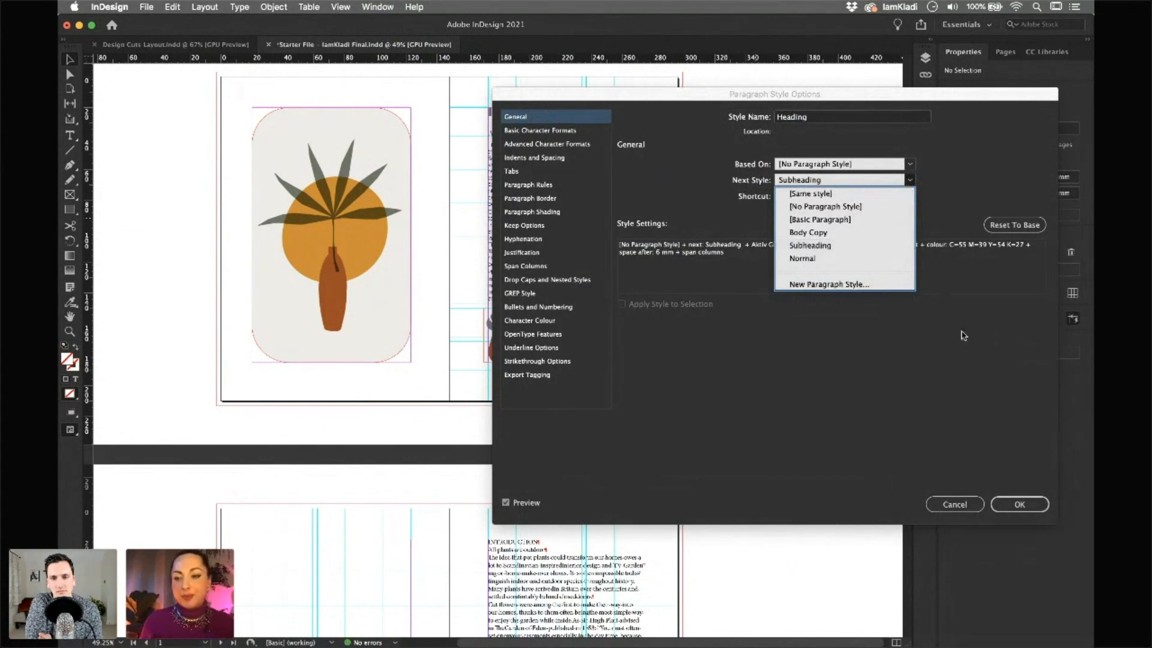
left_click(1020, 504)
left_click(1019, 504)
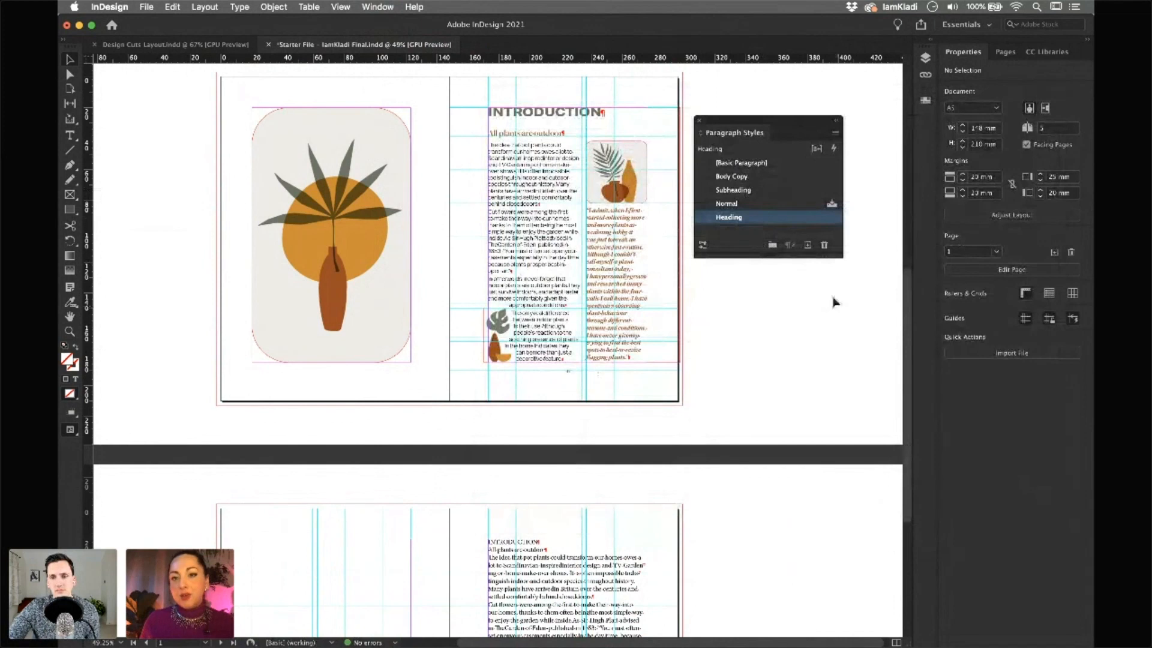
Set the Subheading paragraph style's next style to Body Copy
double_click(770, 191)
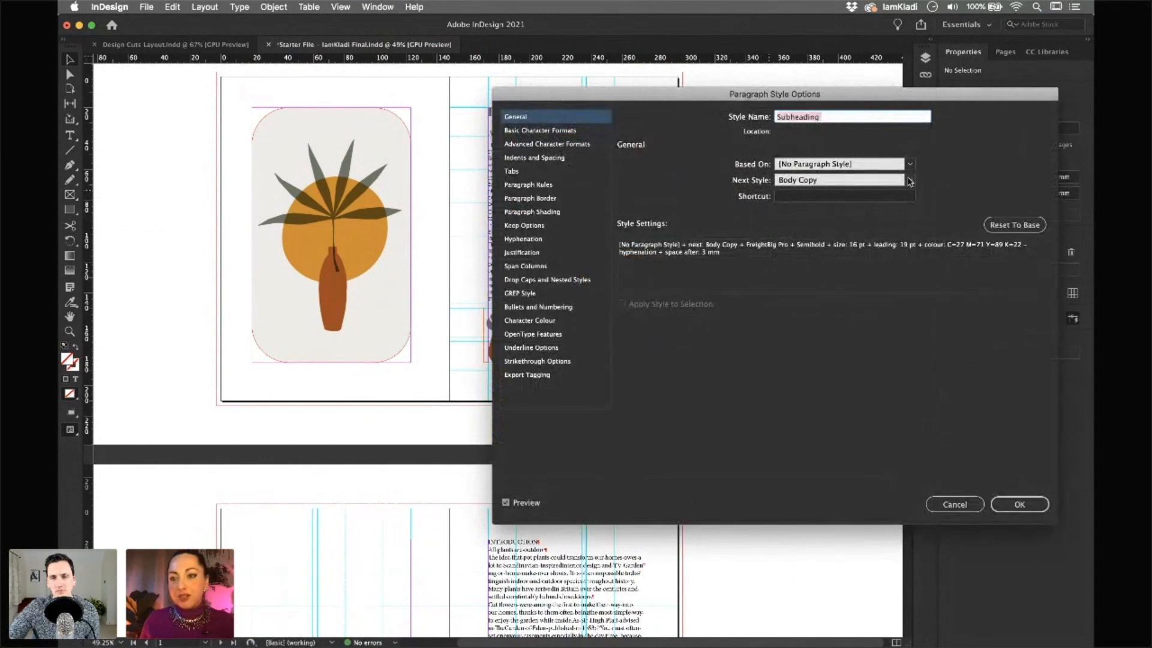
left_click(909, 180)
left_click(892, 234)
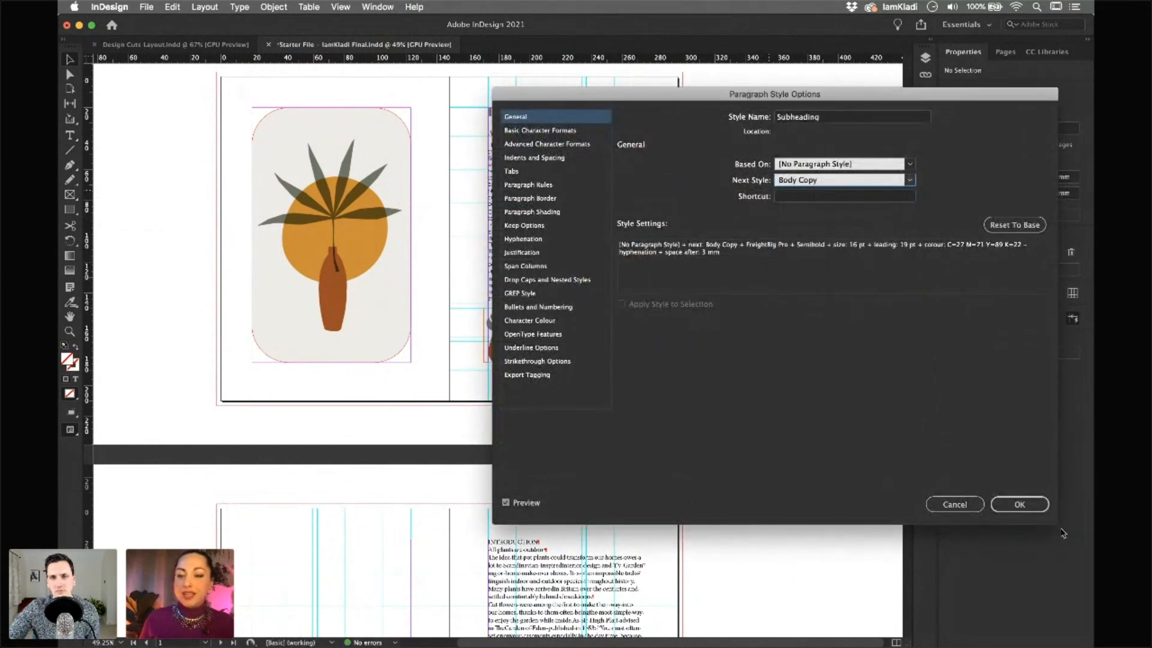
left_click(1019, 503)
left_click_drag(761, 488, 764, 413)
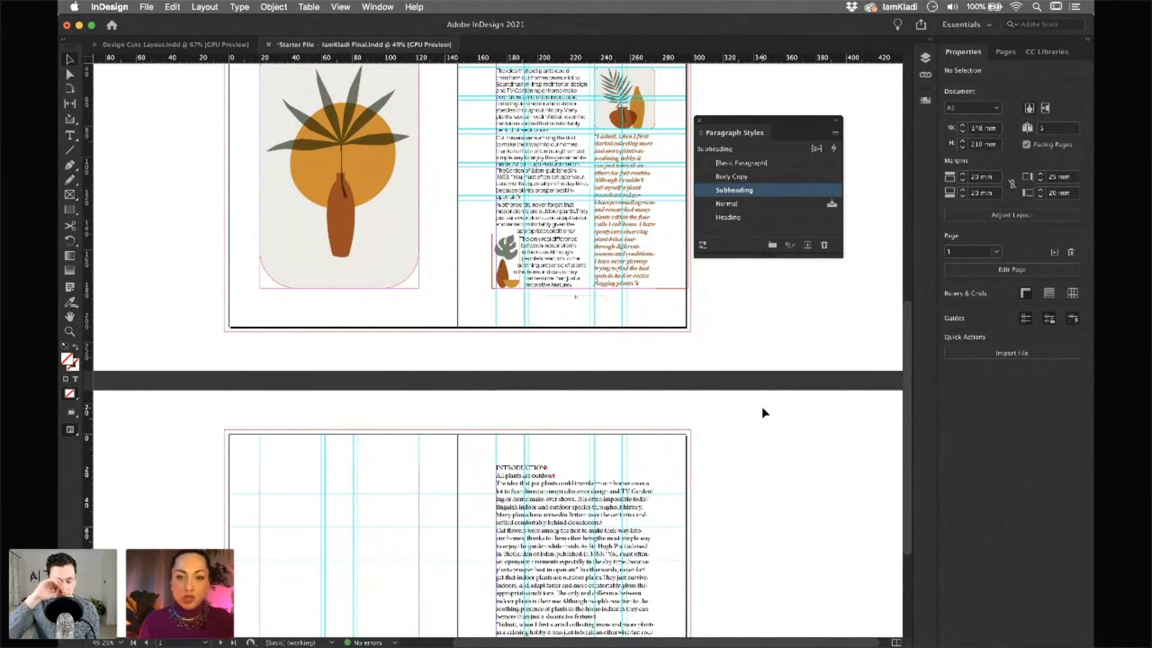
Apply the Heading style followed by its next styles to the whole Introduction text frame on the second spread
left_click_drag(638, 394, 622, 364)
scroll(621, 364, "down", 3)
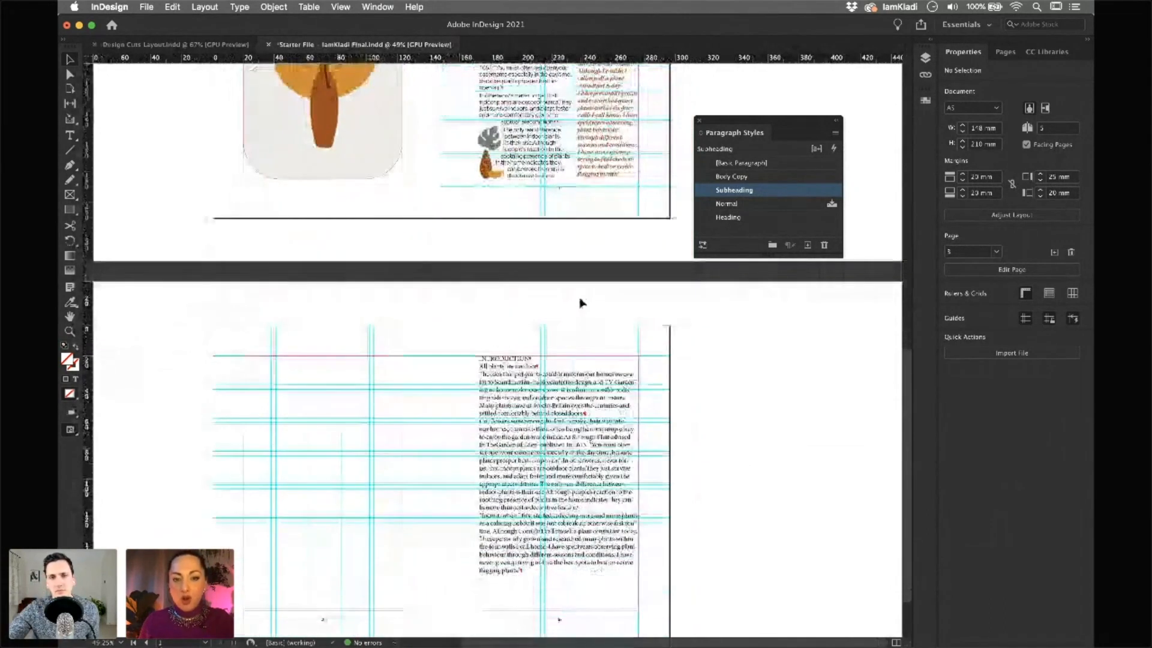
left_click(536, 372)
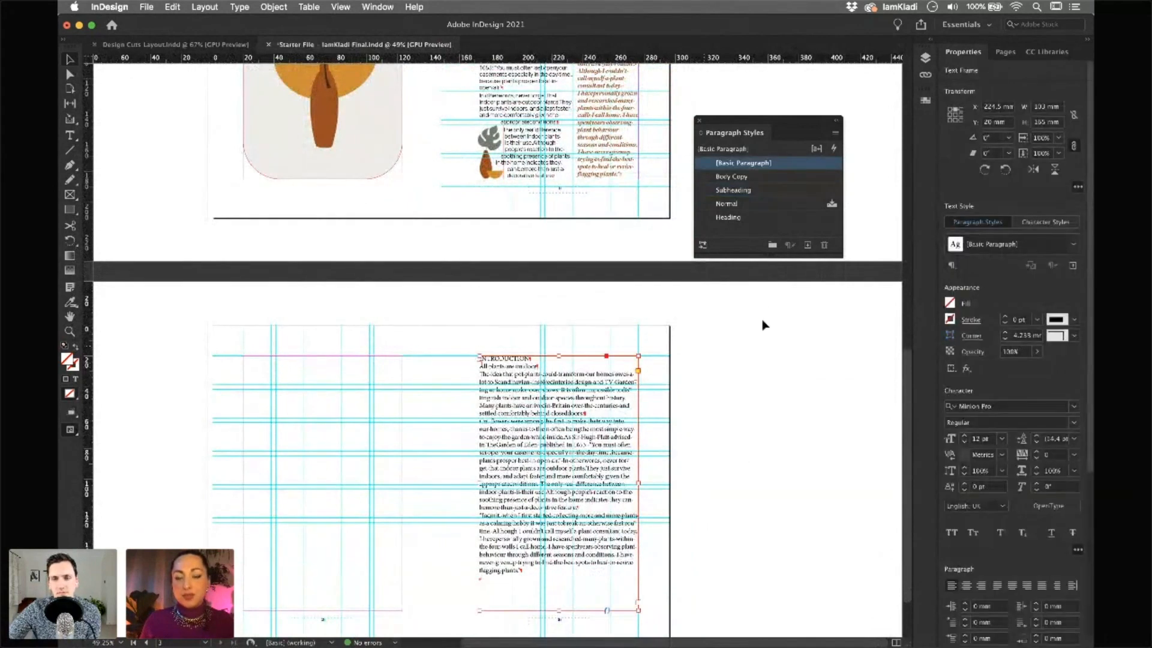
right_click(747, 219)
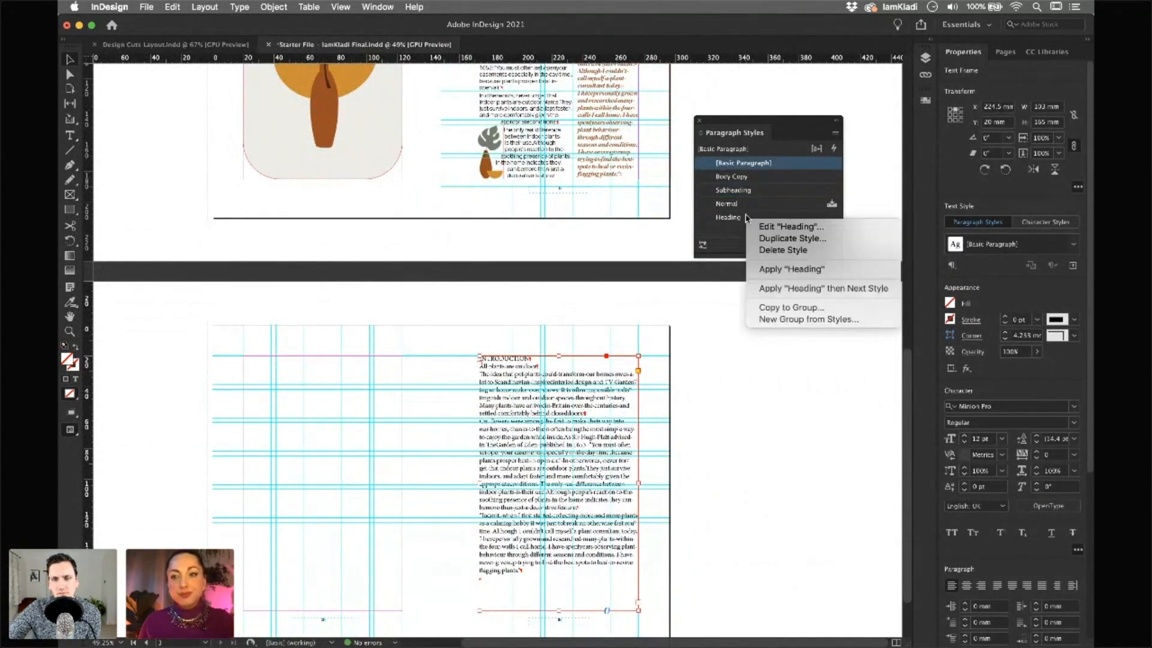
left_click(780, 289)
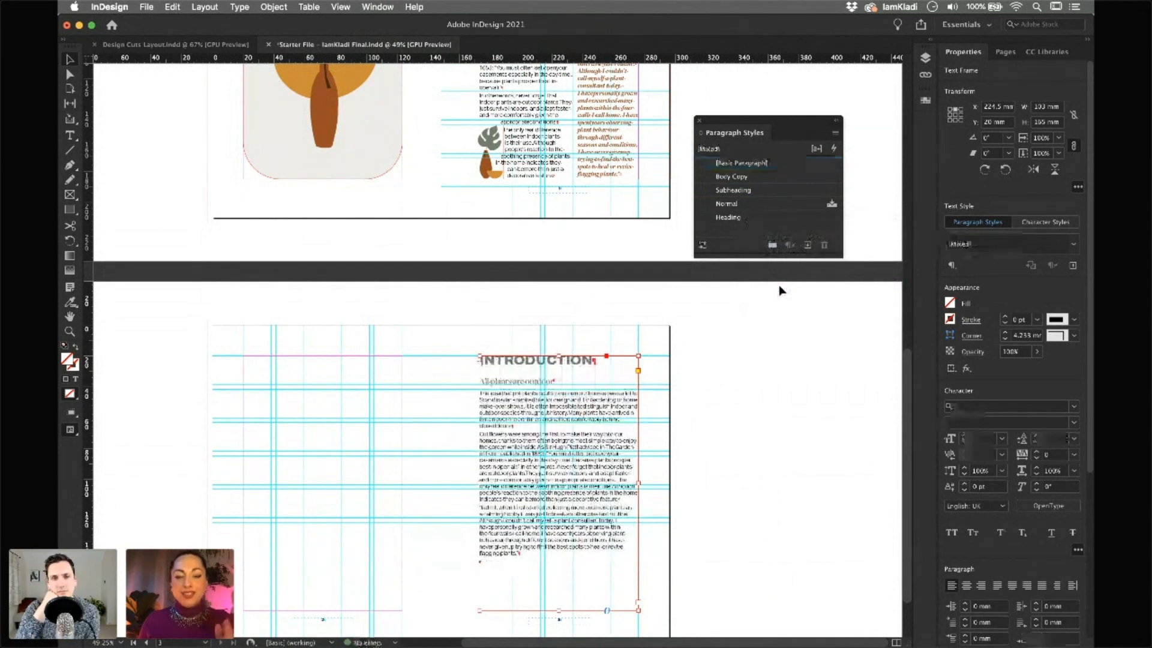
Try narrowing the styled Introduction text frame, and widen it back to 103 mm
left_click_drag(507, 353, 544, 386)
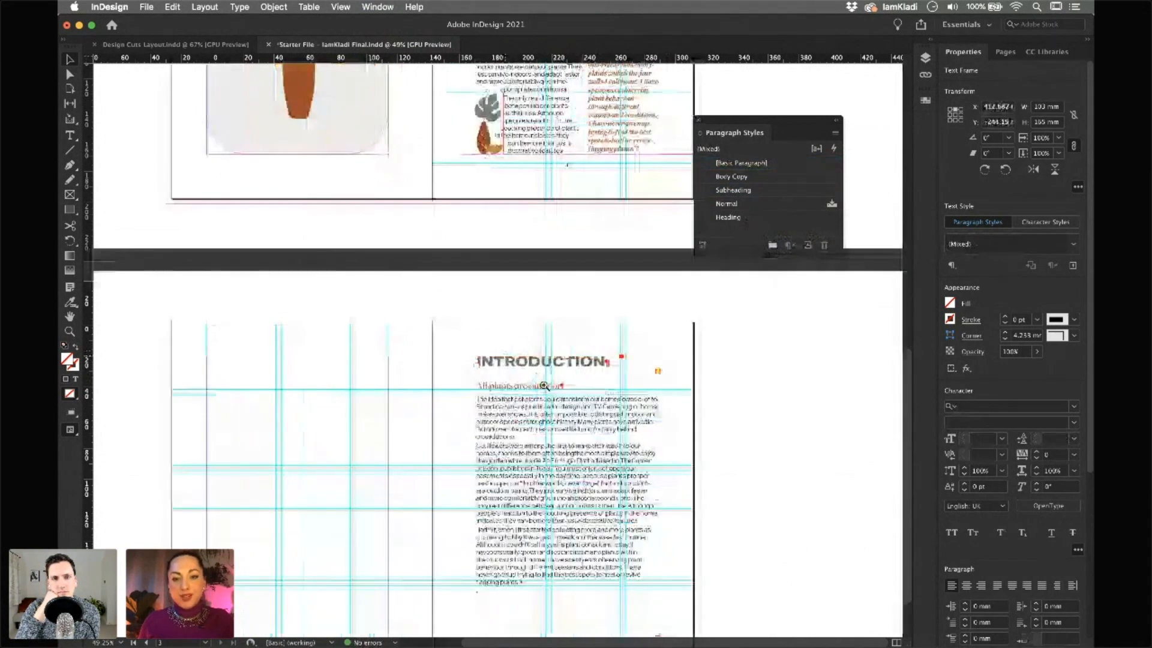
left_click(544, 385)
scroll(564, 324, "down", 2)
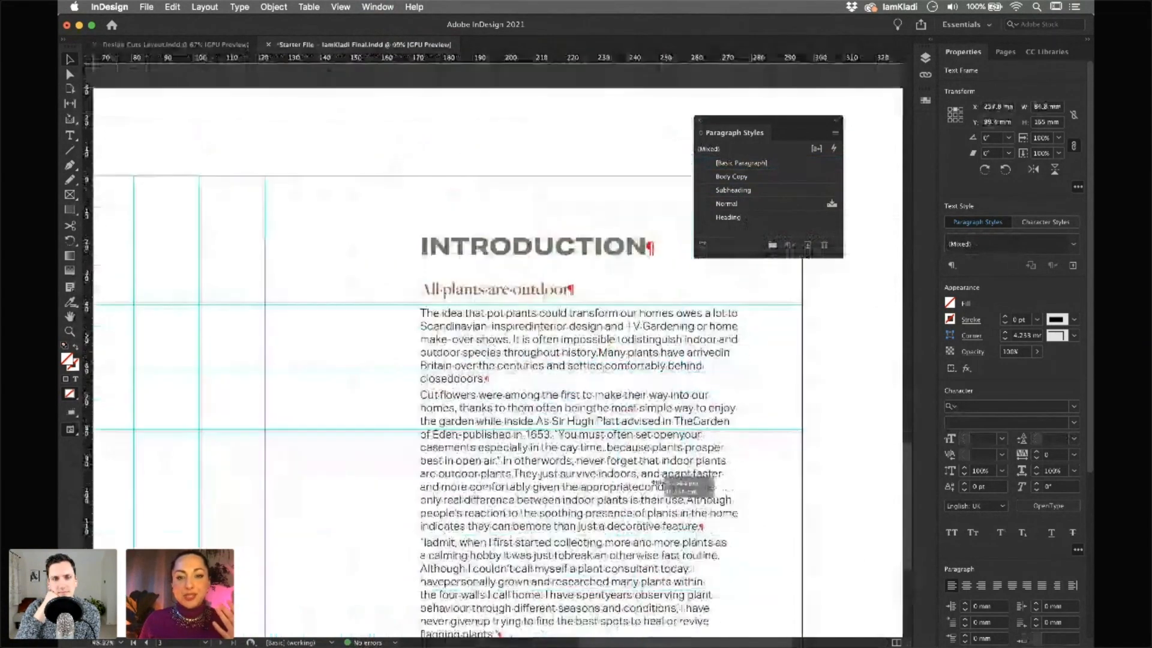
left_click_drag(658, 483, 607, 474)
left_click_drag(610, 474, 737, 508)
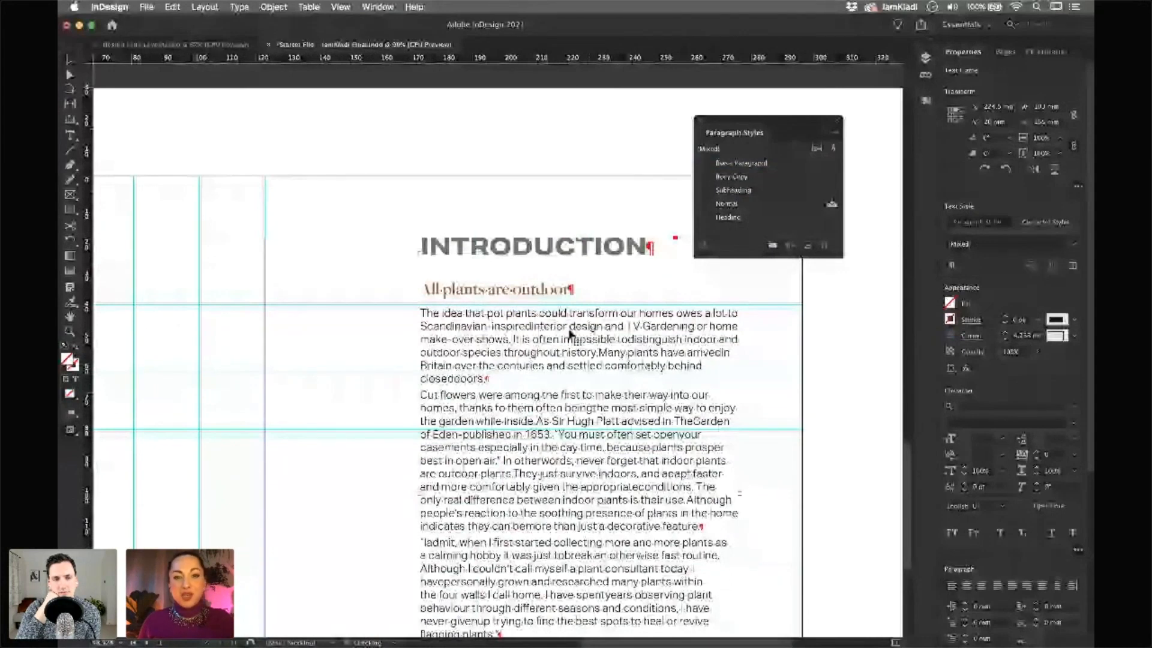
Save the document with the newly styled Introduction page
left_click_drag(608, 404, 419, 373)
left_click(419, 372, "alt")
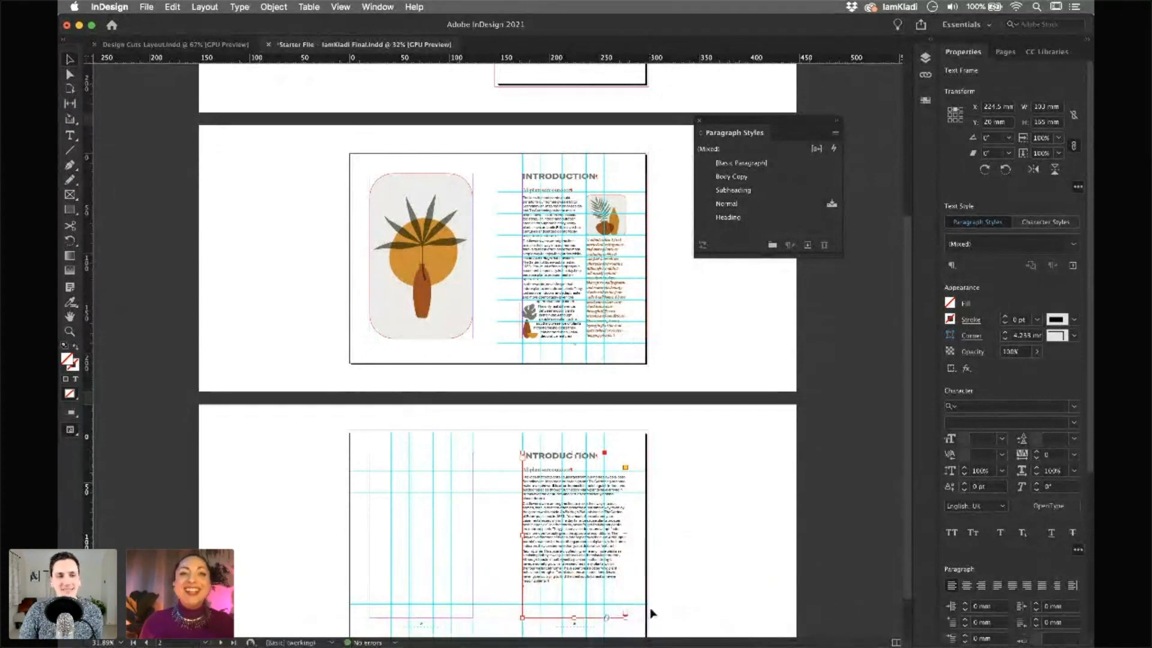
key("super+s")
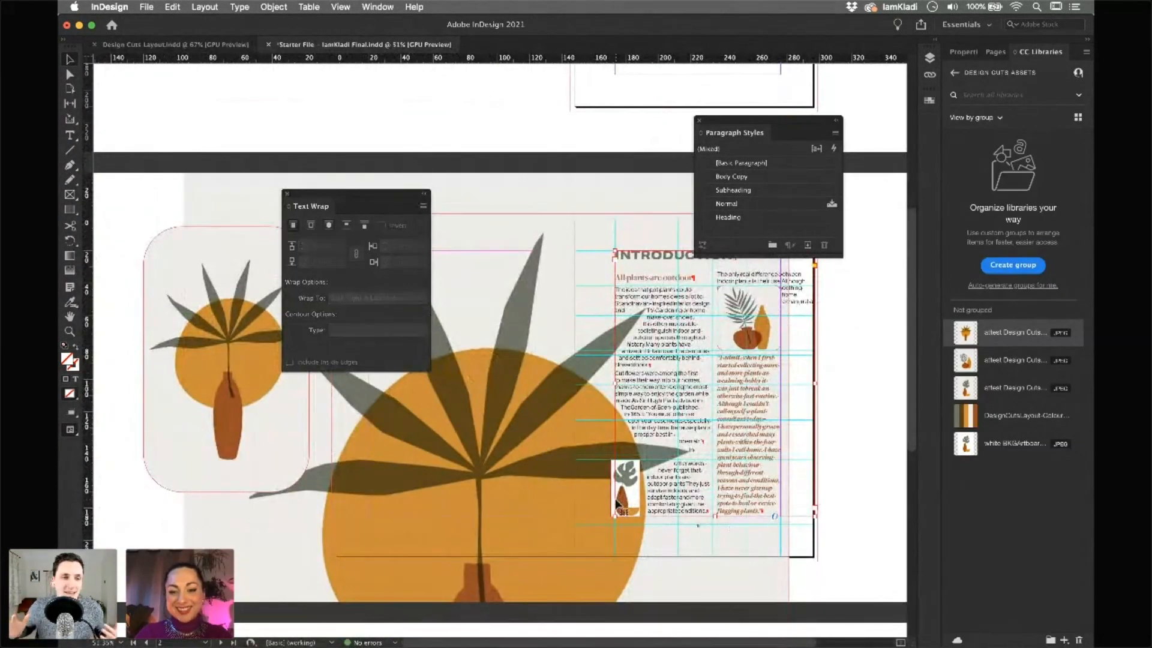
Move the large framed vase illustration from the pasteboard back inside the left-hand page's margins
left_click(877, 524)
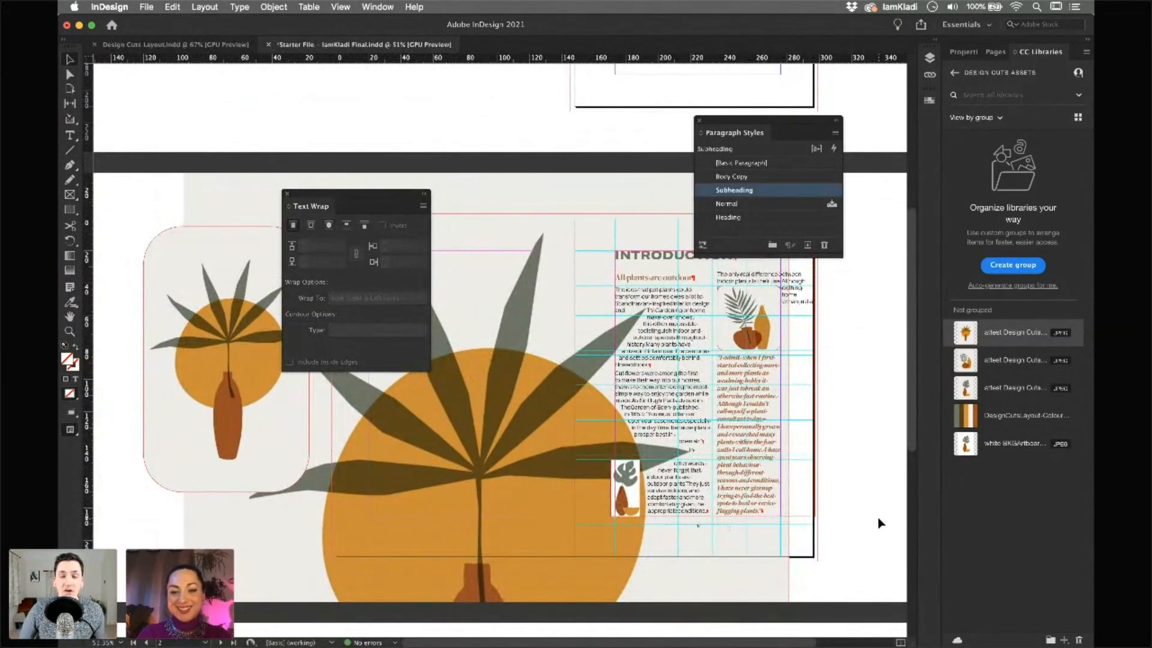
left_click(634, 514)
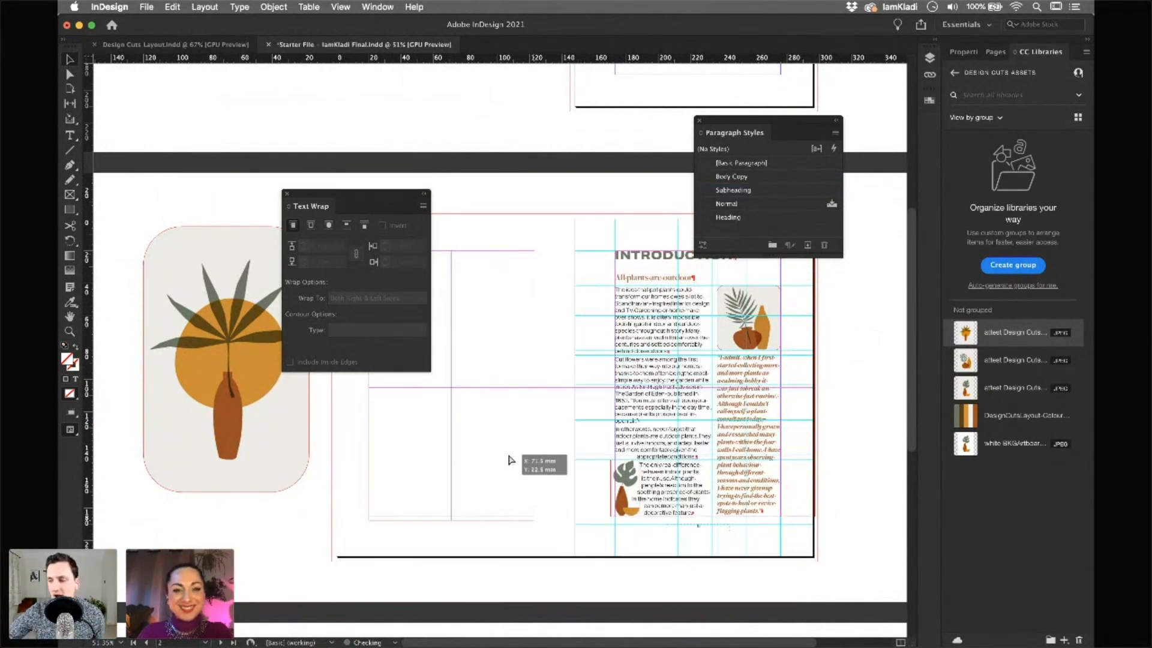
left_click_drag(284, 436, 509, 460)
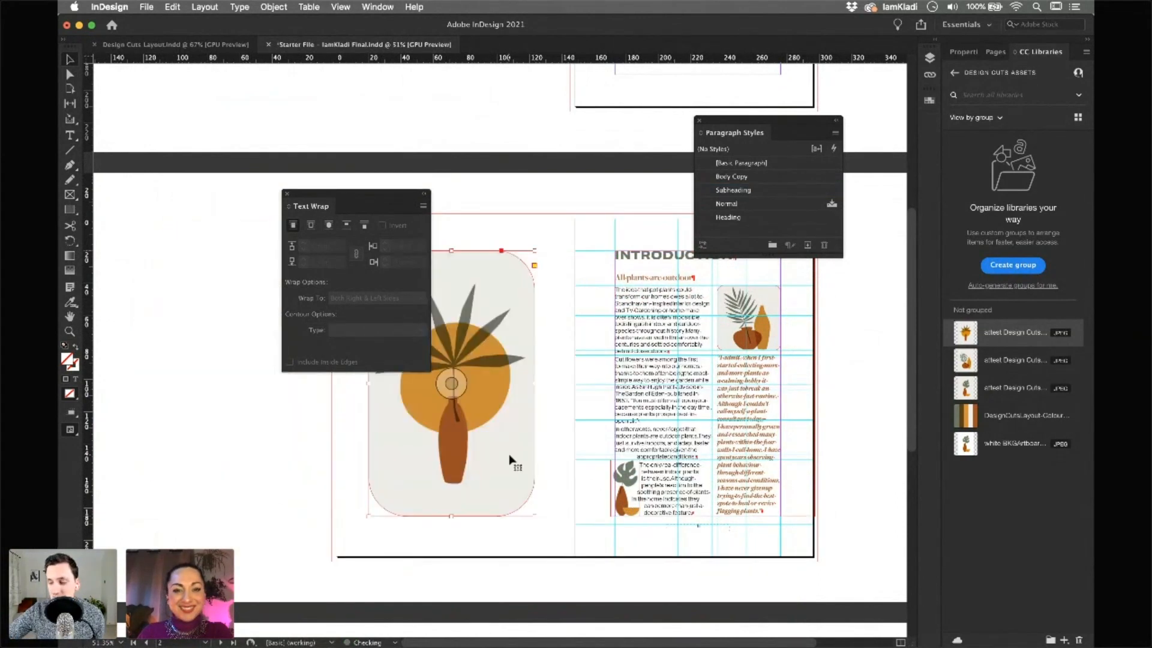
left_click(746, 514)
Switch to Chrome and look through the posts and header of the presenter's Instagram profile
mouse_move(562, 636)
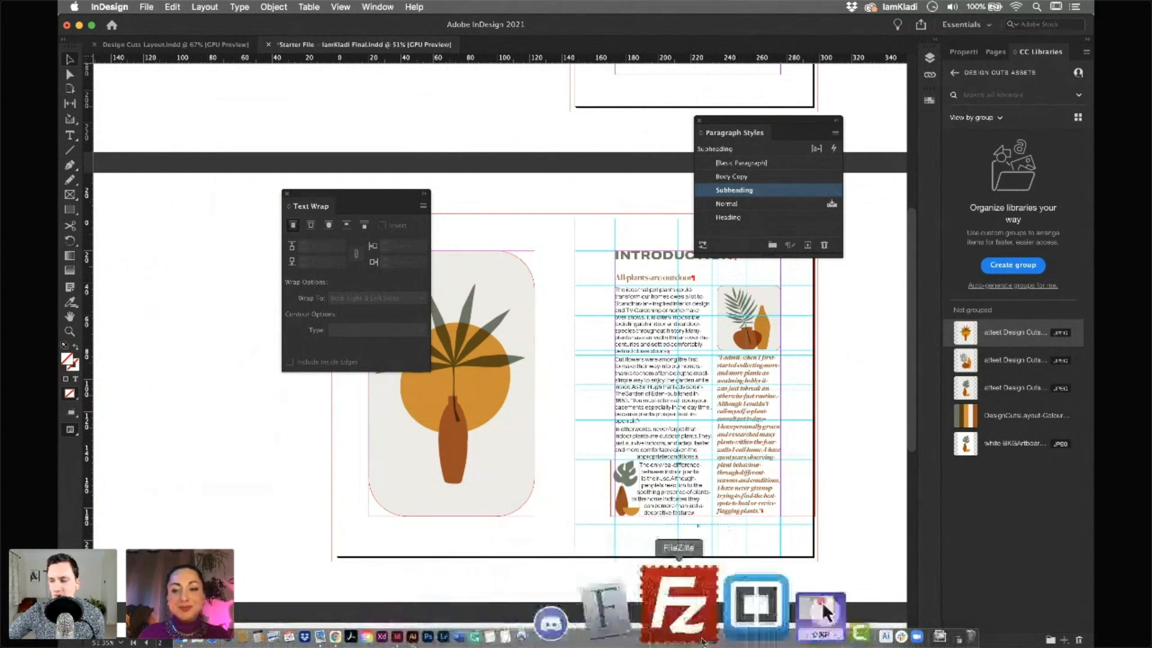
left_click(467, 632)
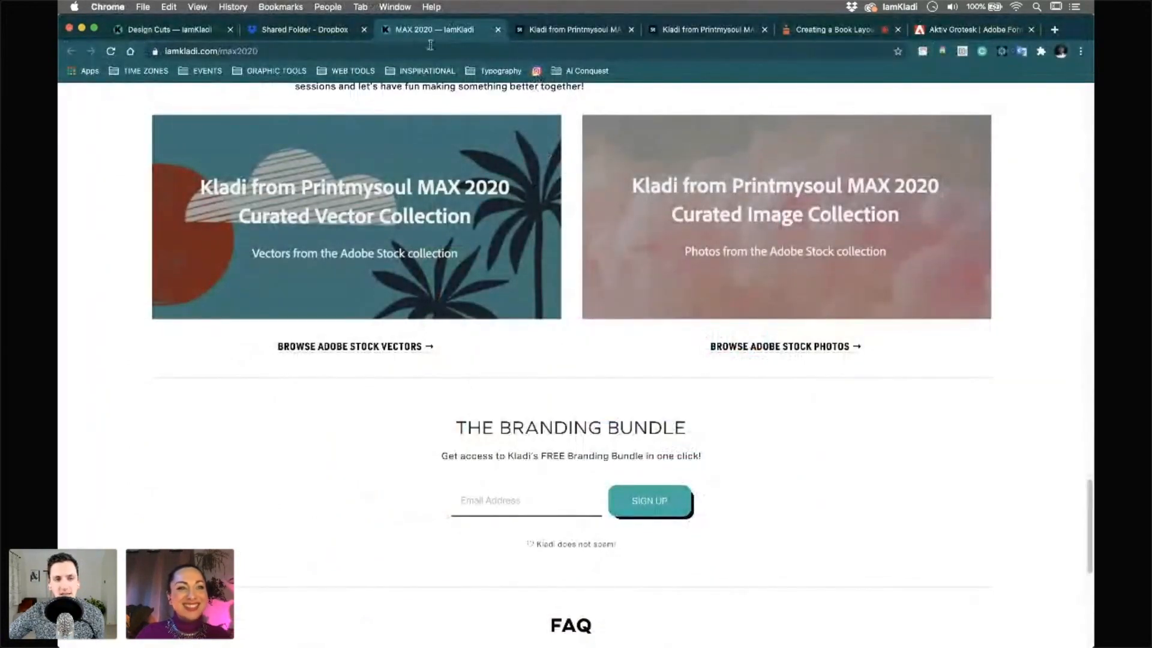
left_click(198, 34)
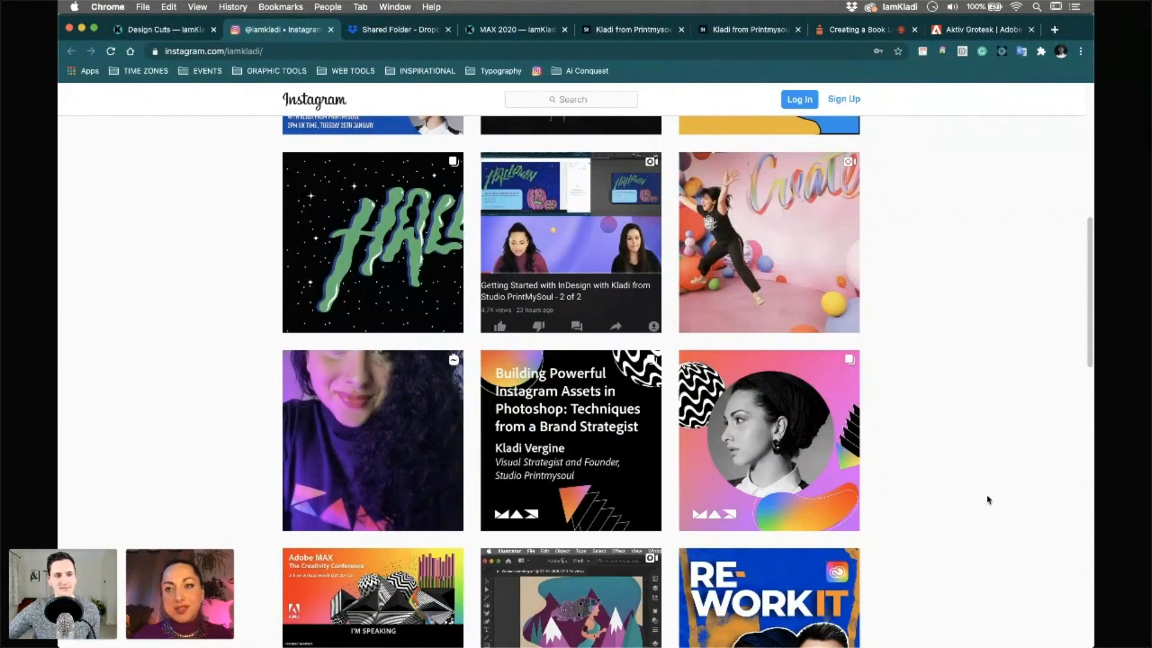
scroll(1003, 483, "down", 5)
scroll(1002, 483, "up", 15)
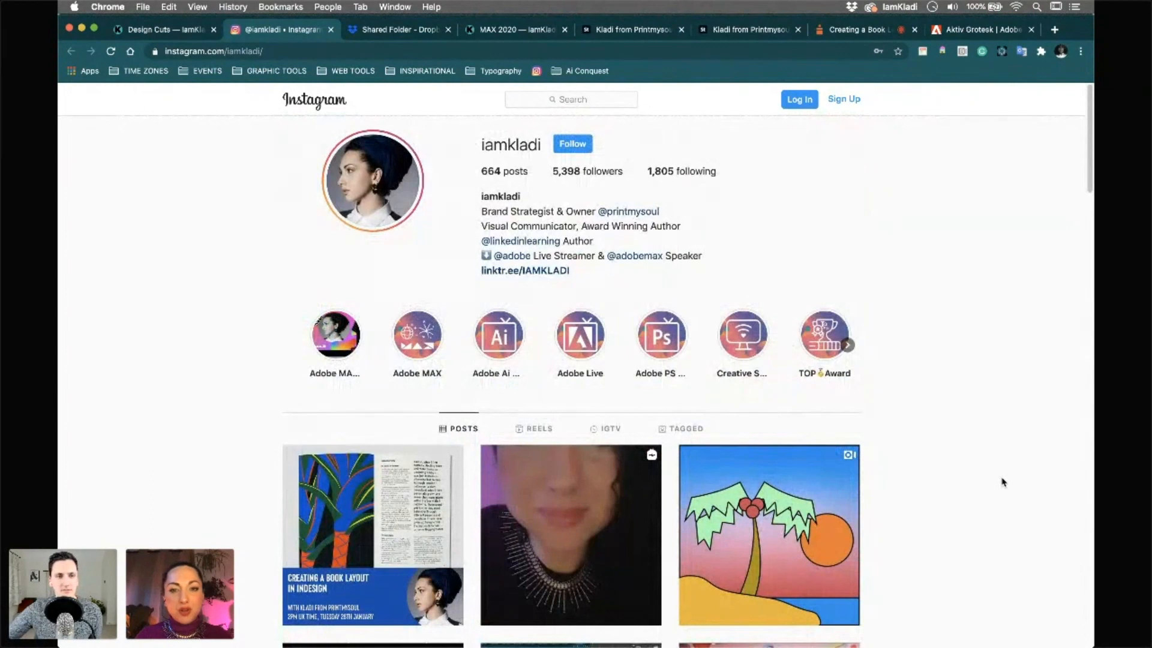